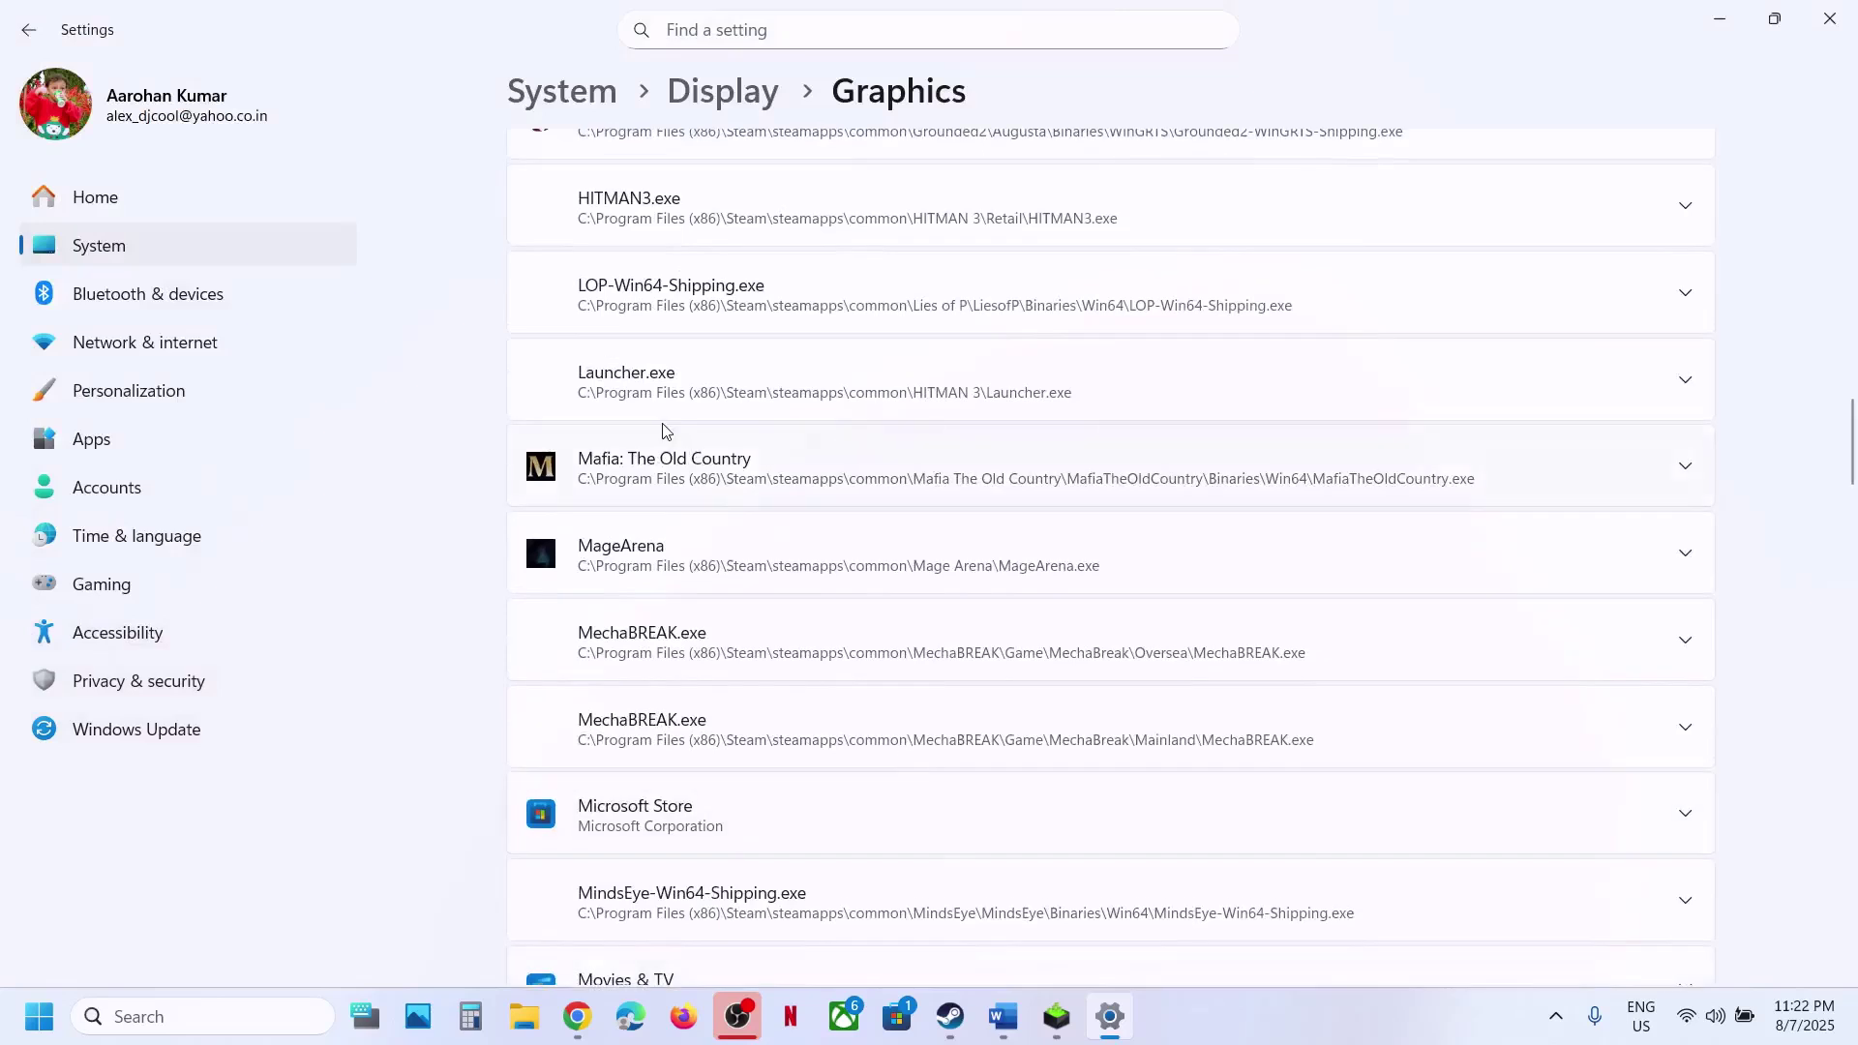
- Set the GPU preference of Mafia: The Old Country to High Performance (NVIDIA GeForce RTX 3050 Laptop GPU) and close Settings
left_click(650, 476)
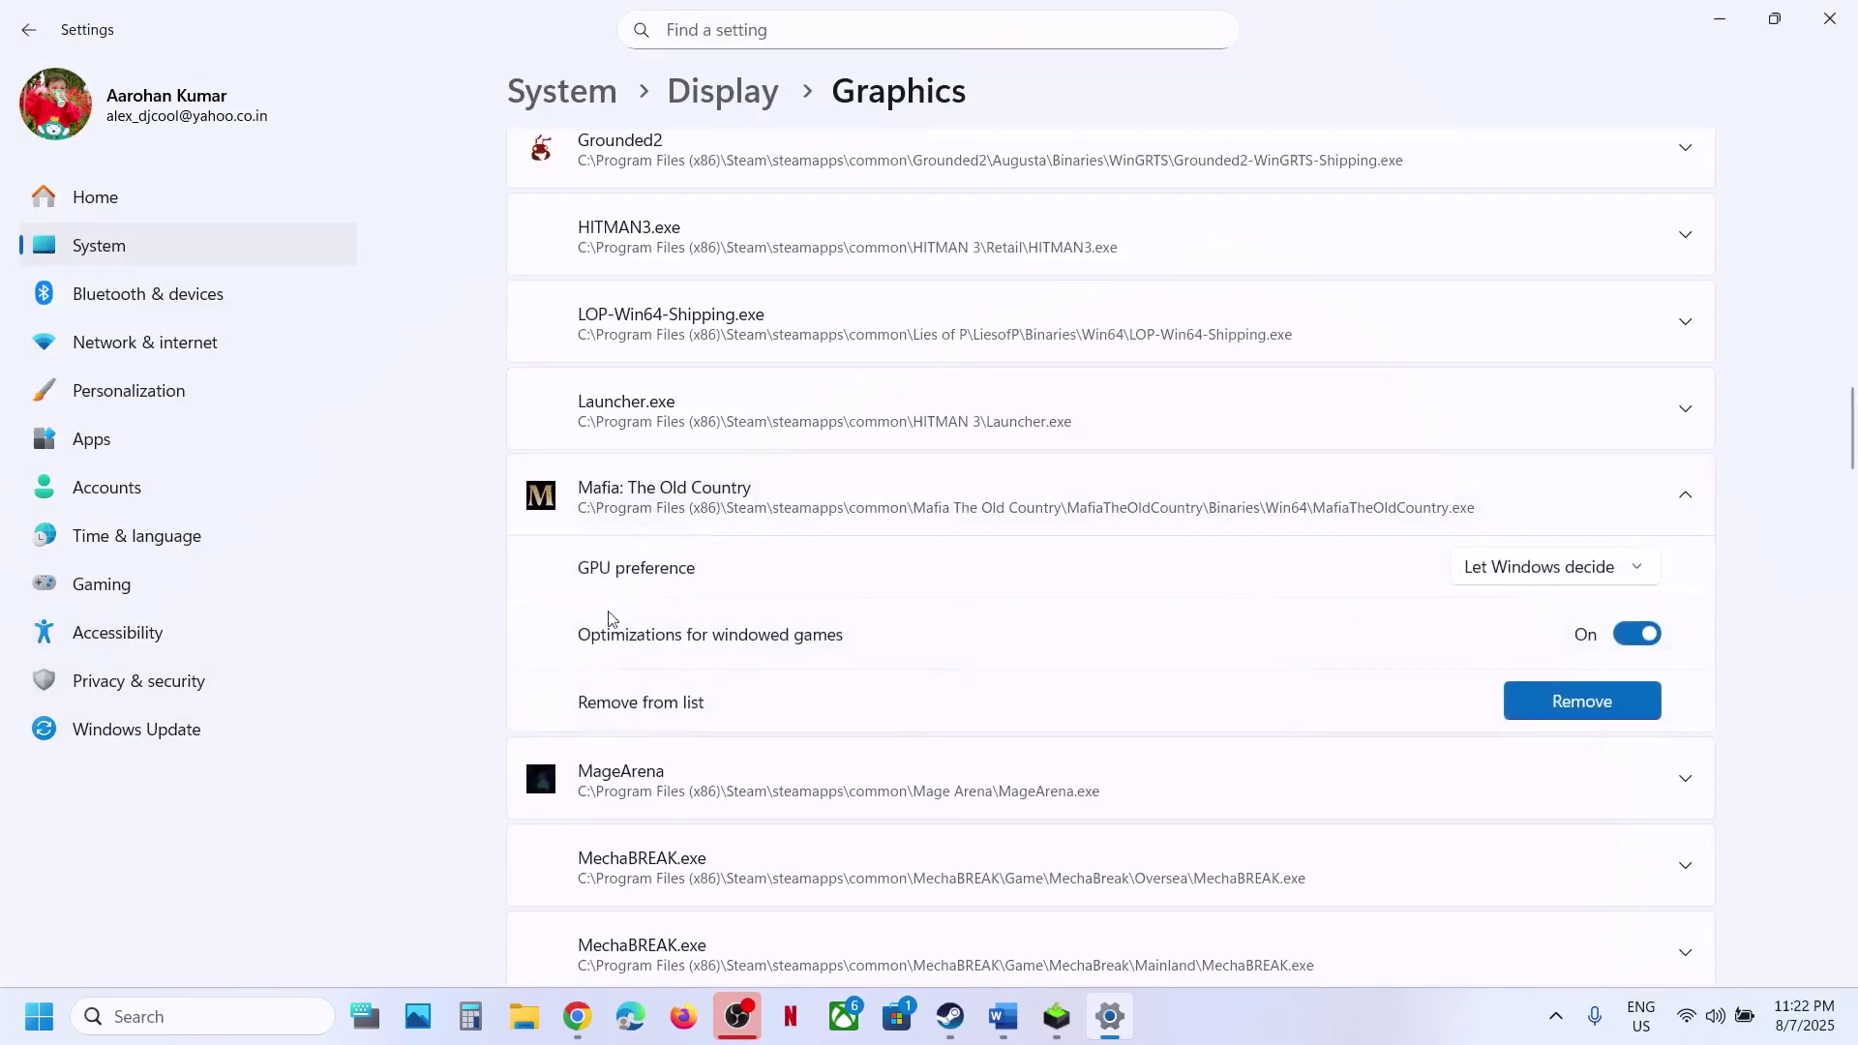
left_click(1490, 568)
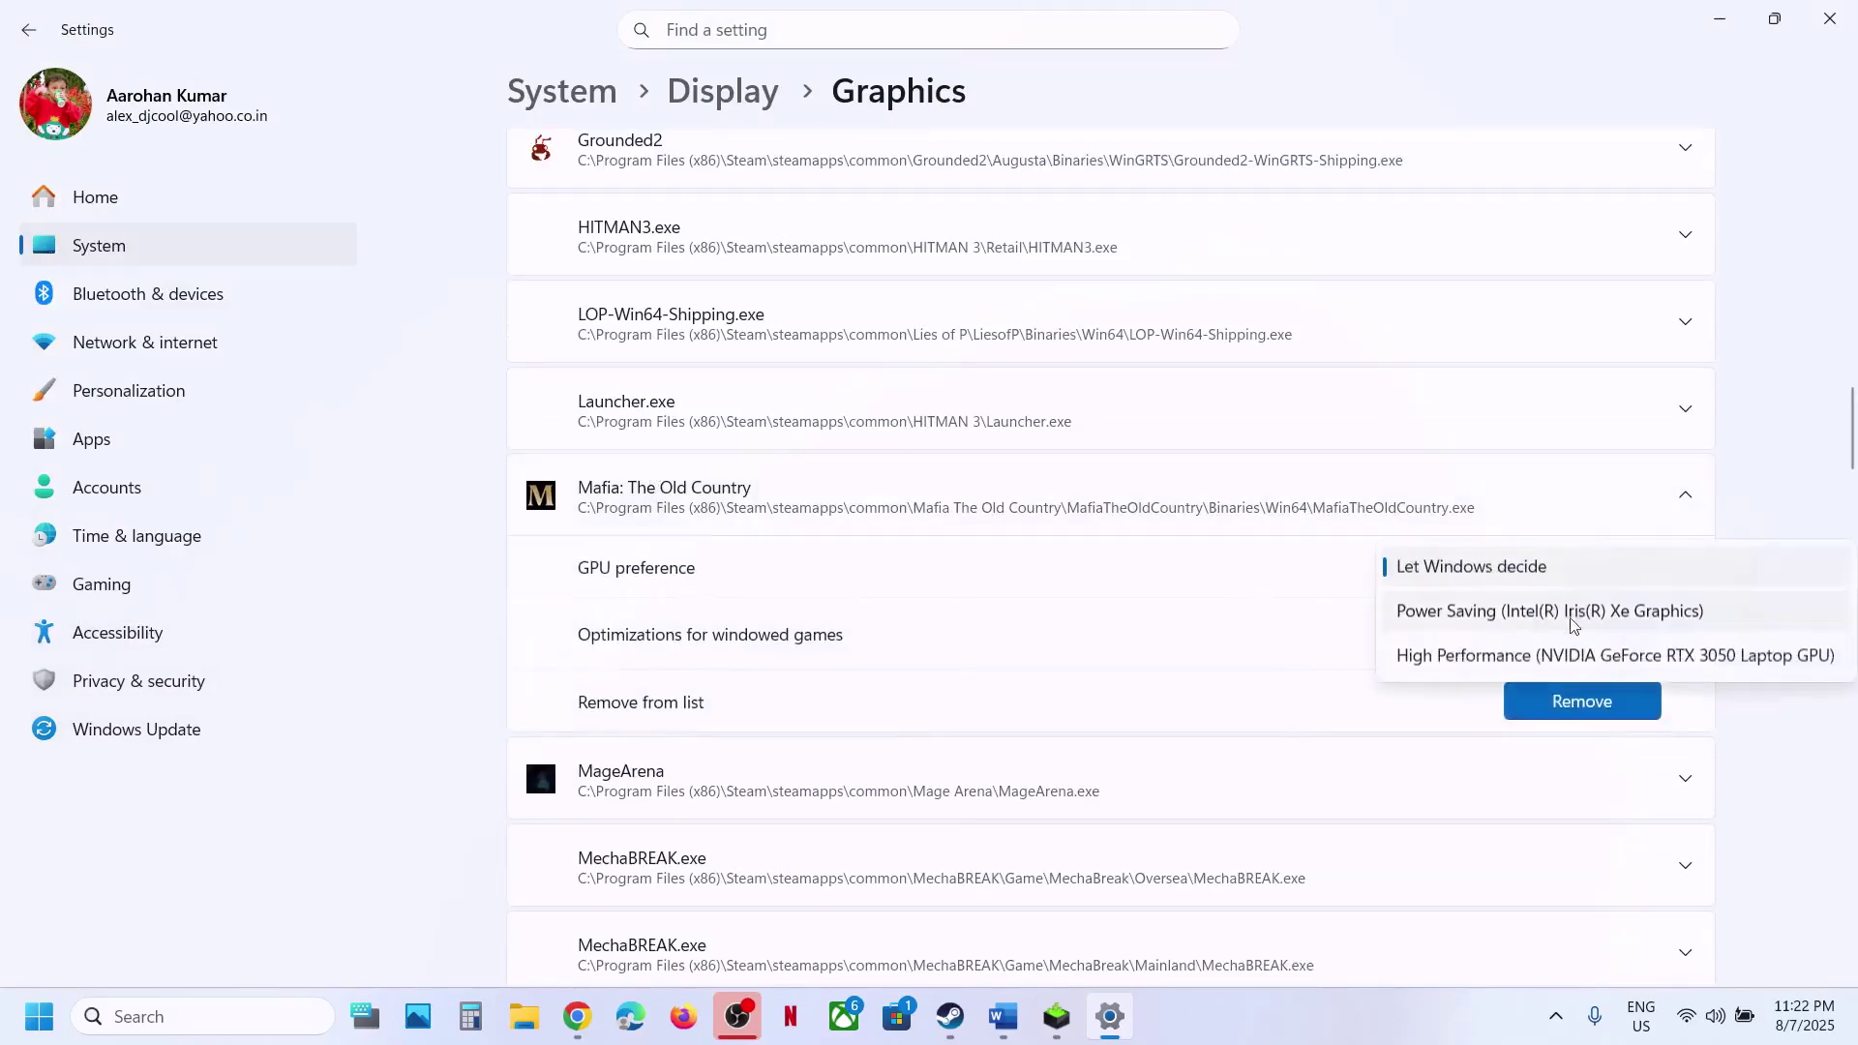
left_click(1522, 658)
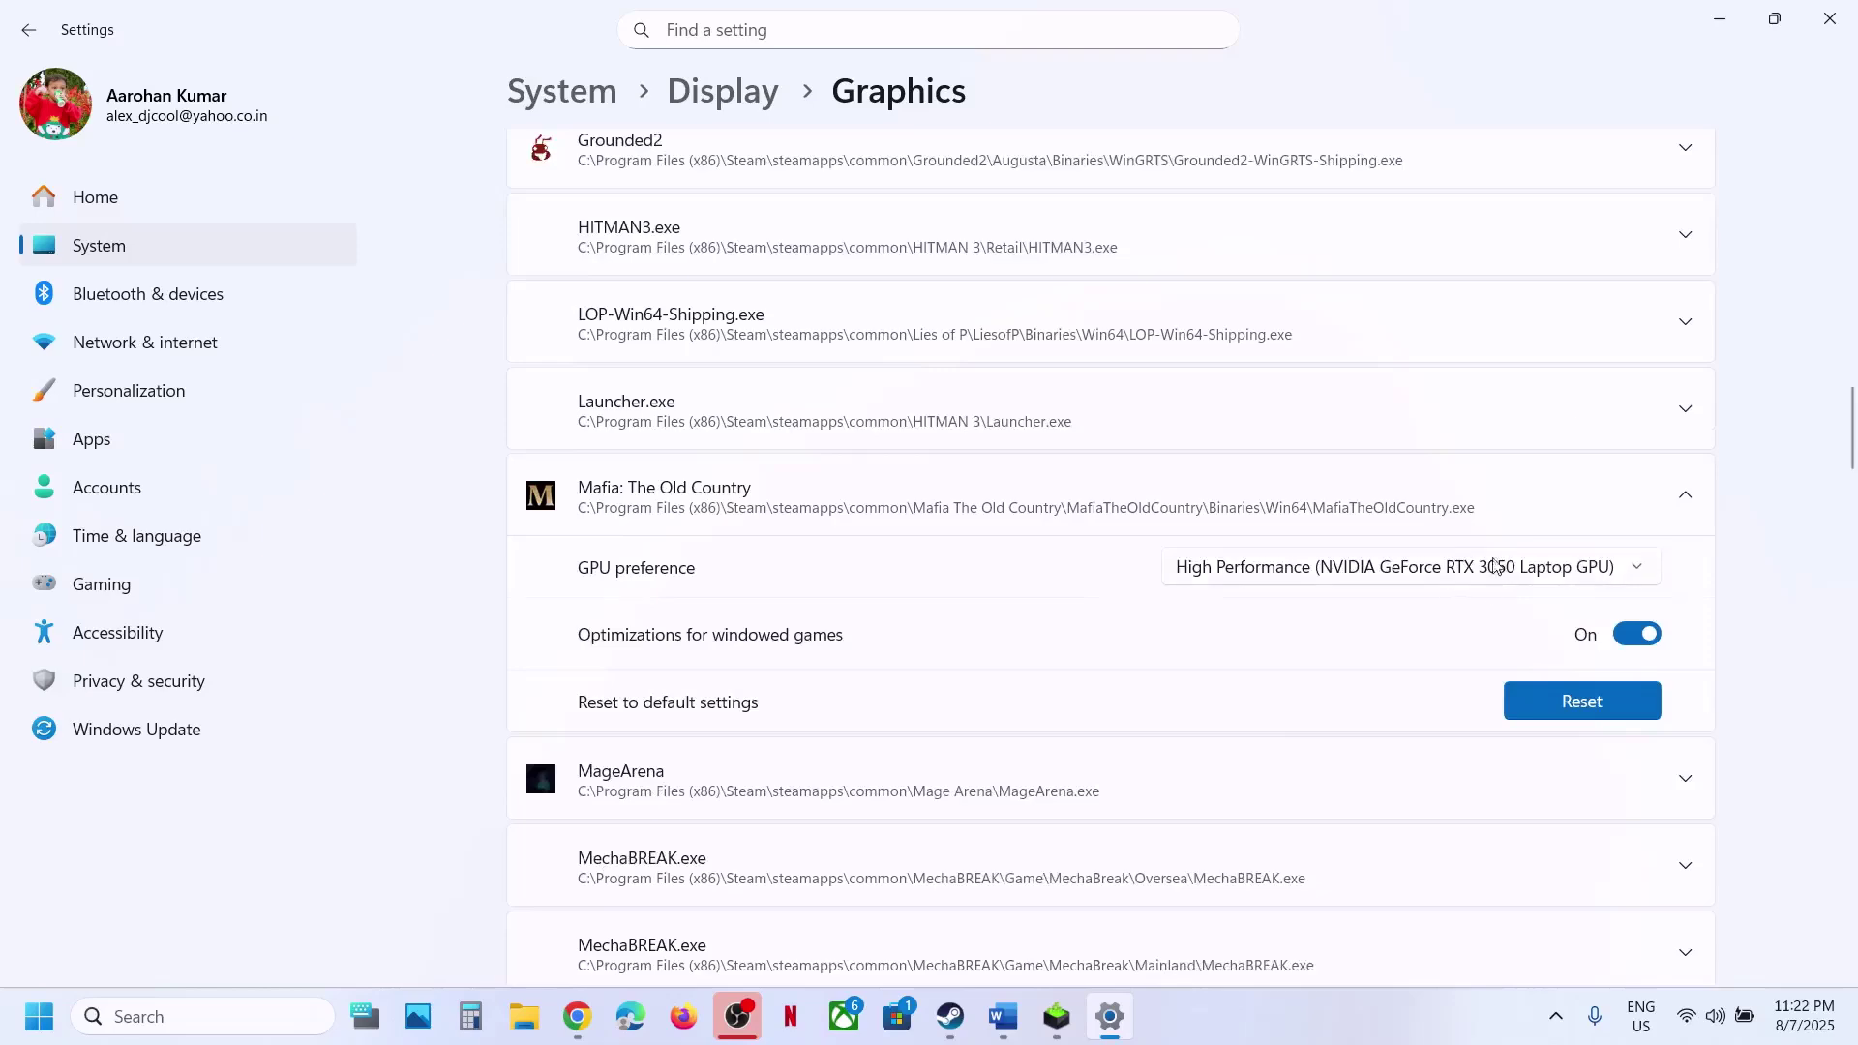
left_click(1830, 19)
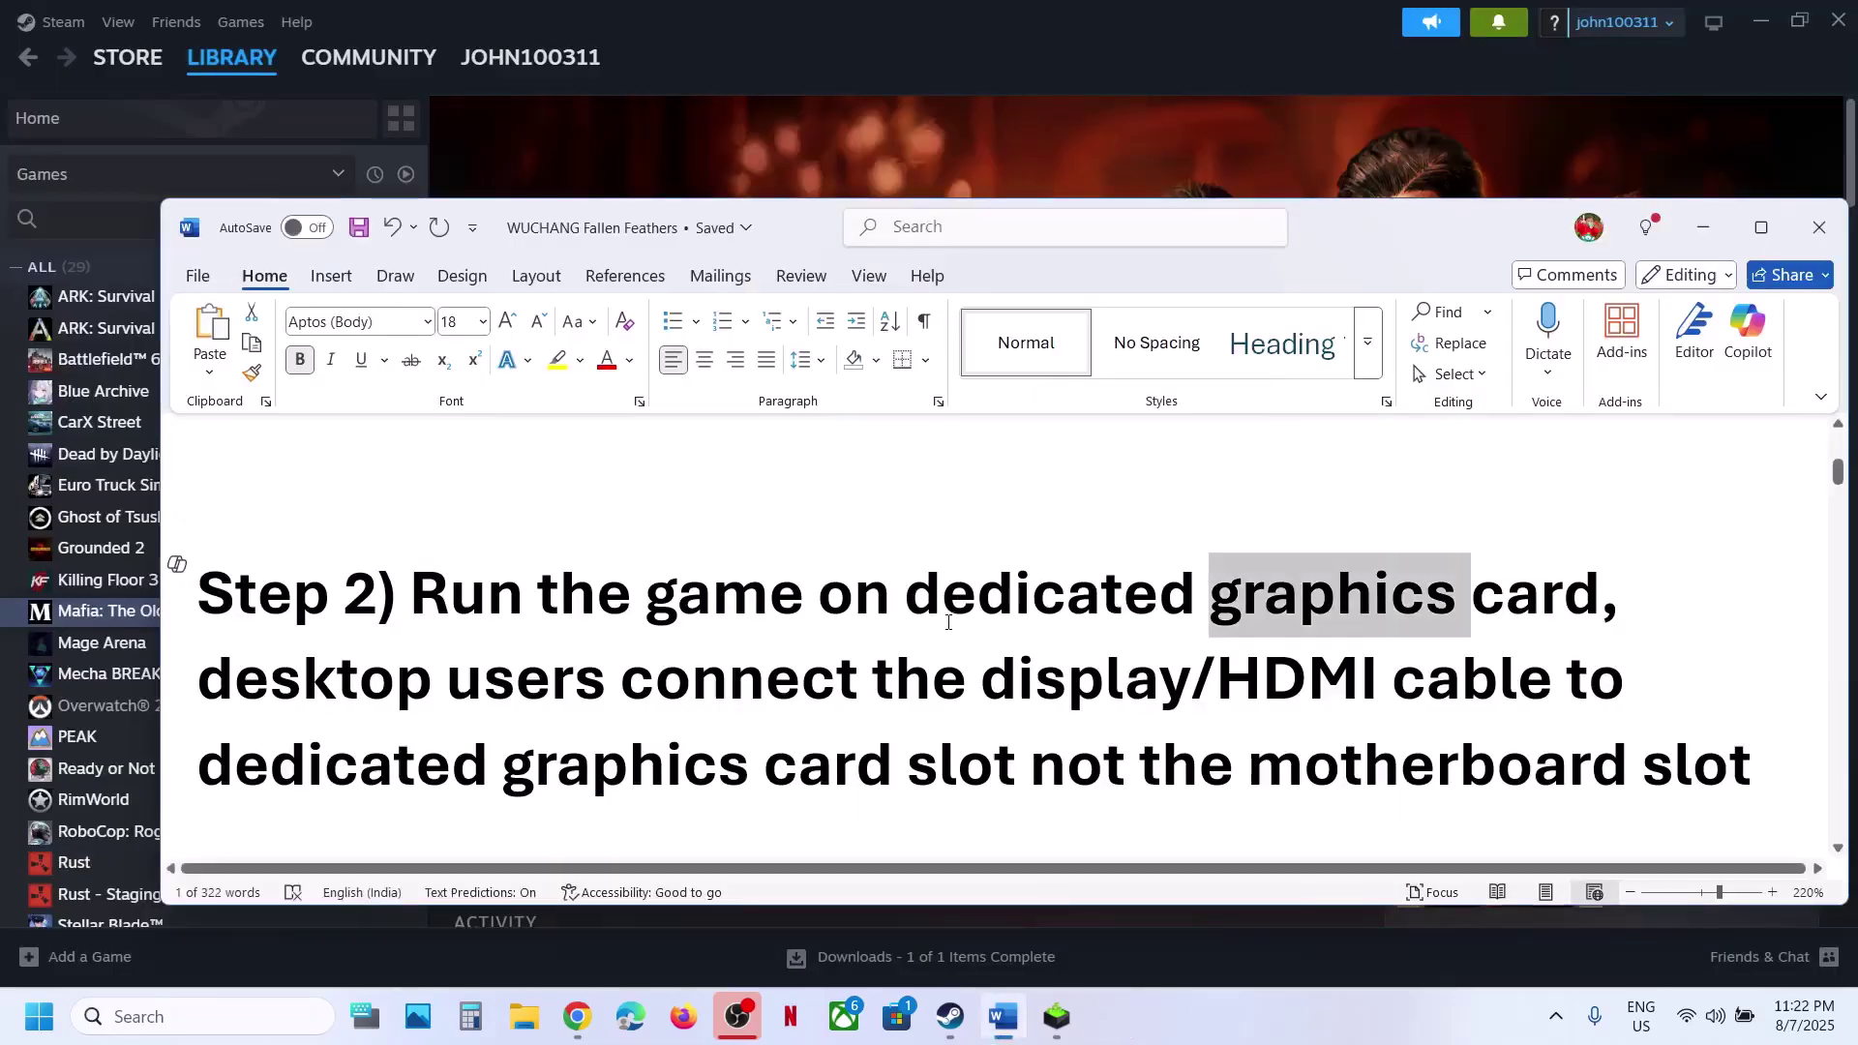
- Read the Step 2 note on using the dedicated graphics card, highlighting the instruction for desktop users' display cable
scroll(948, 623, "down", 1)
left_click_drag(854, 545, 1159, 597)
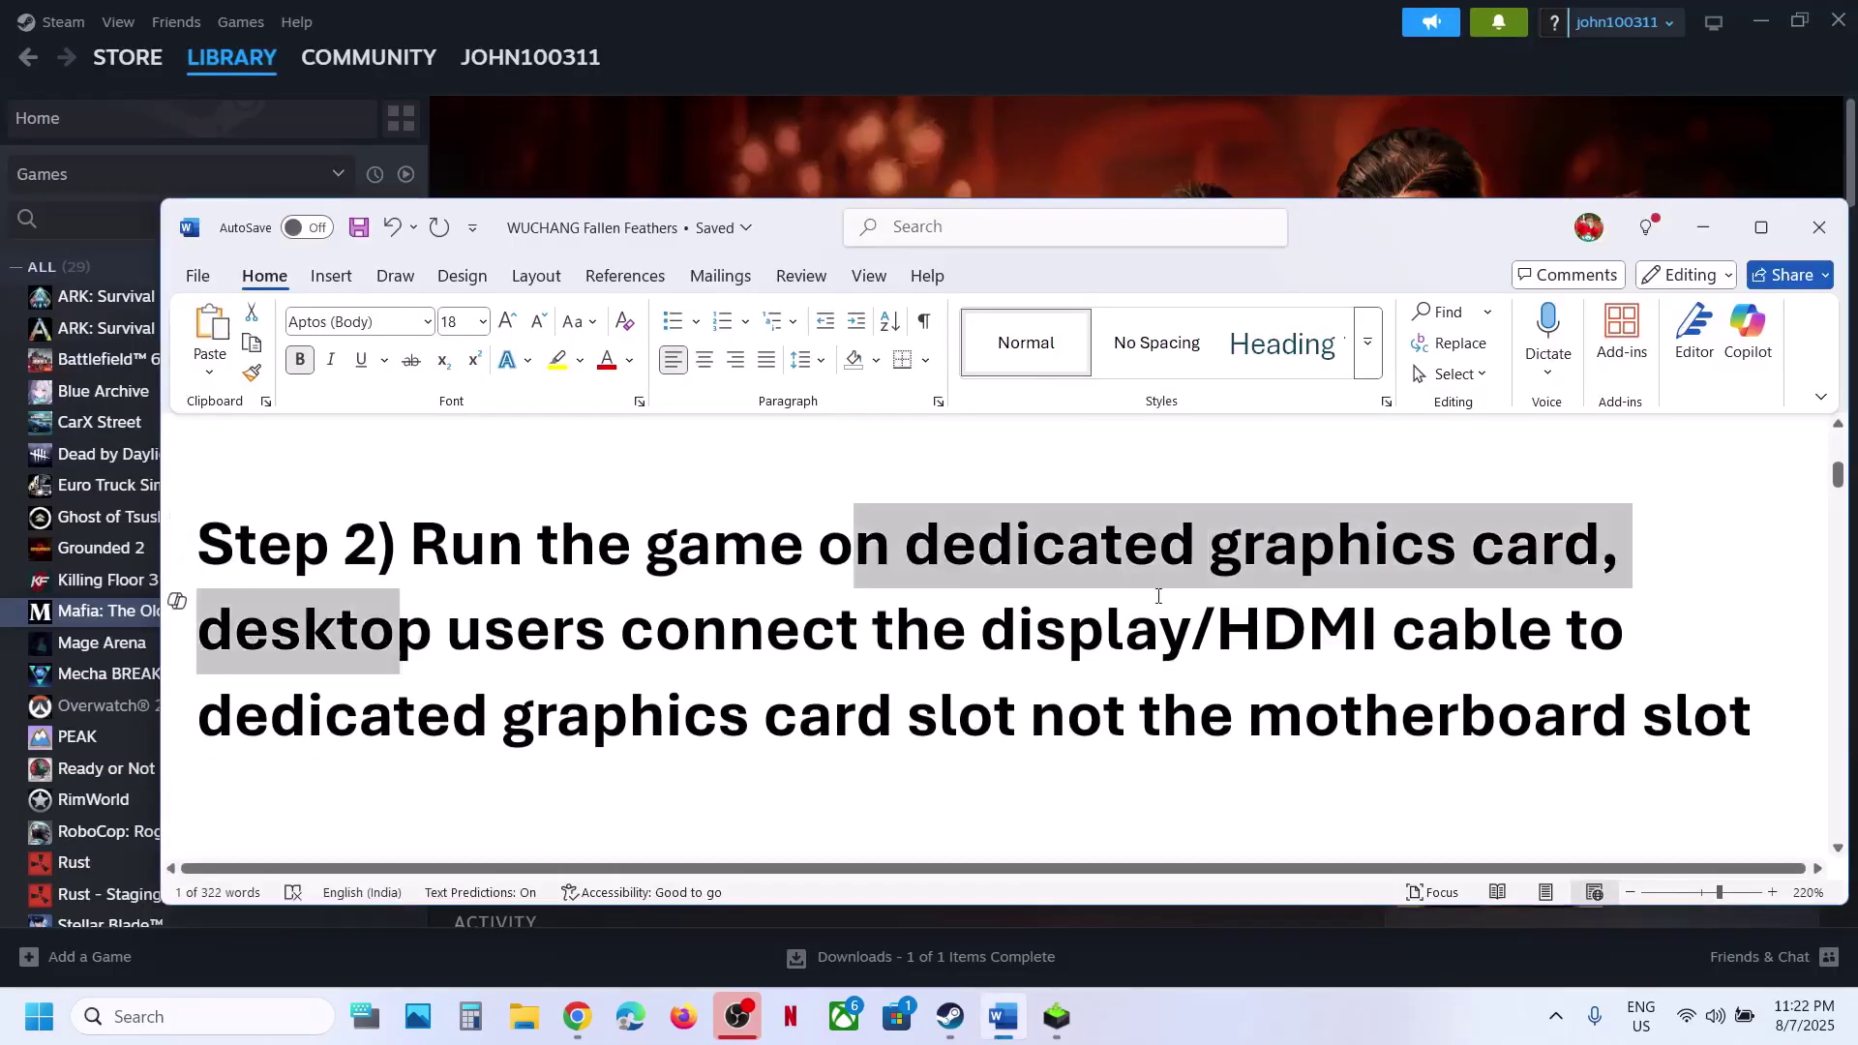
left_click_drag(200, 629, 888, 716)
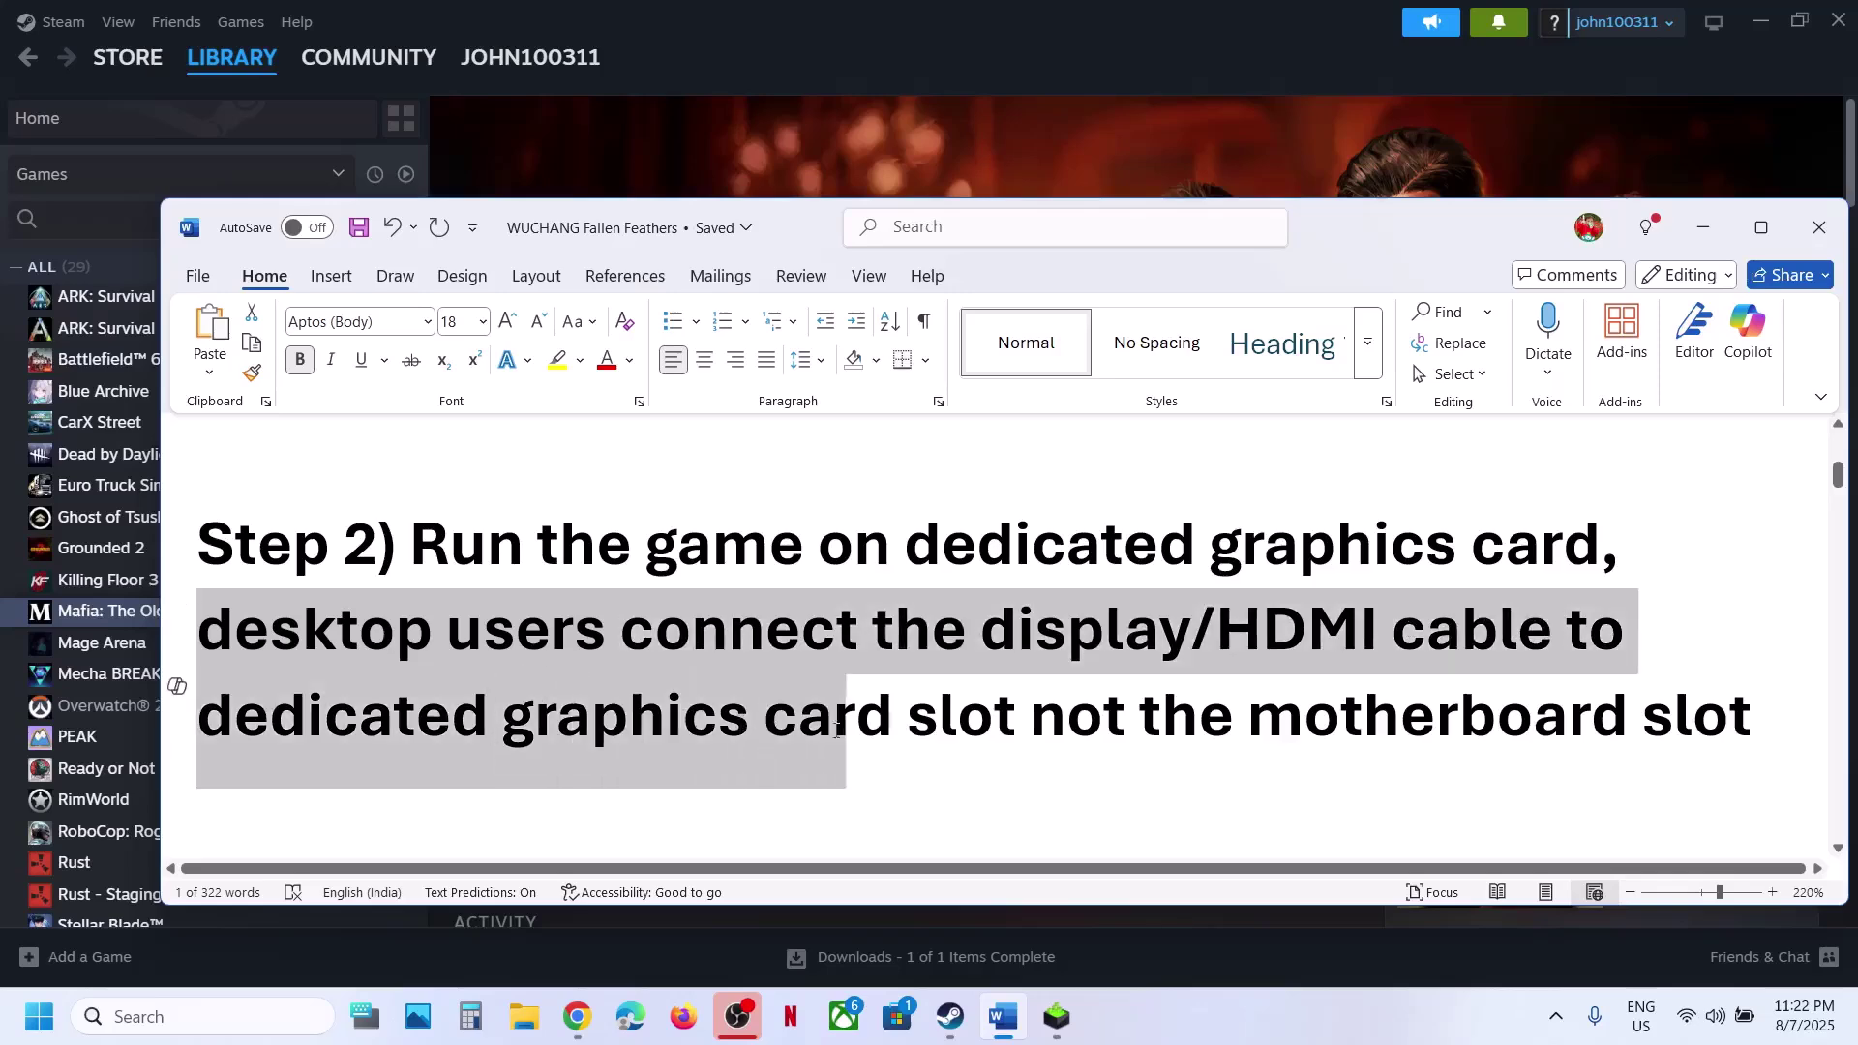
- Examine the display adapters in Device Manager, comparing the Intel Iris Xe and NVIDIA GeForce RTX 3050 entries, and close it
right_click(9, 1037)
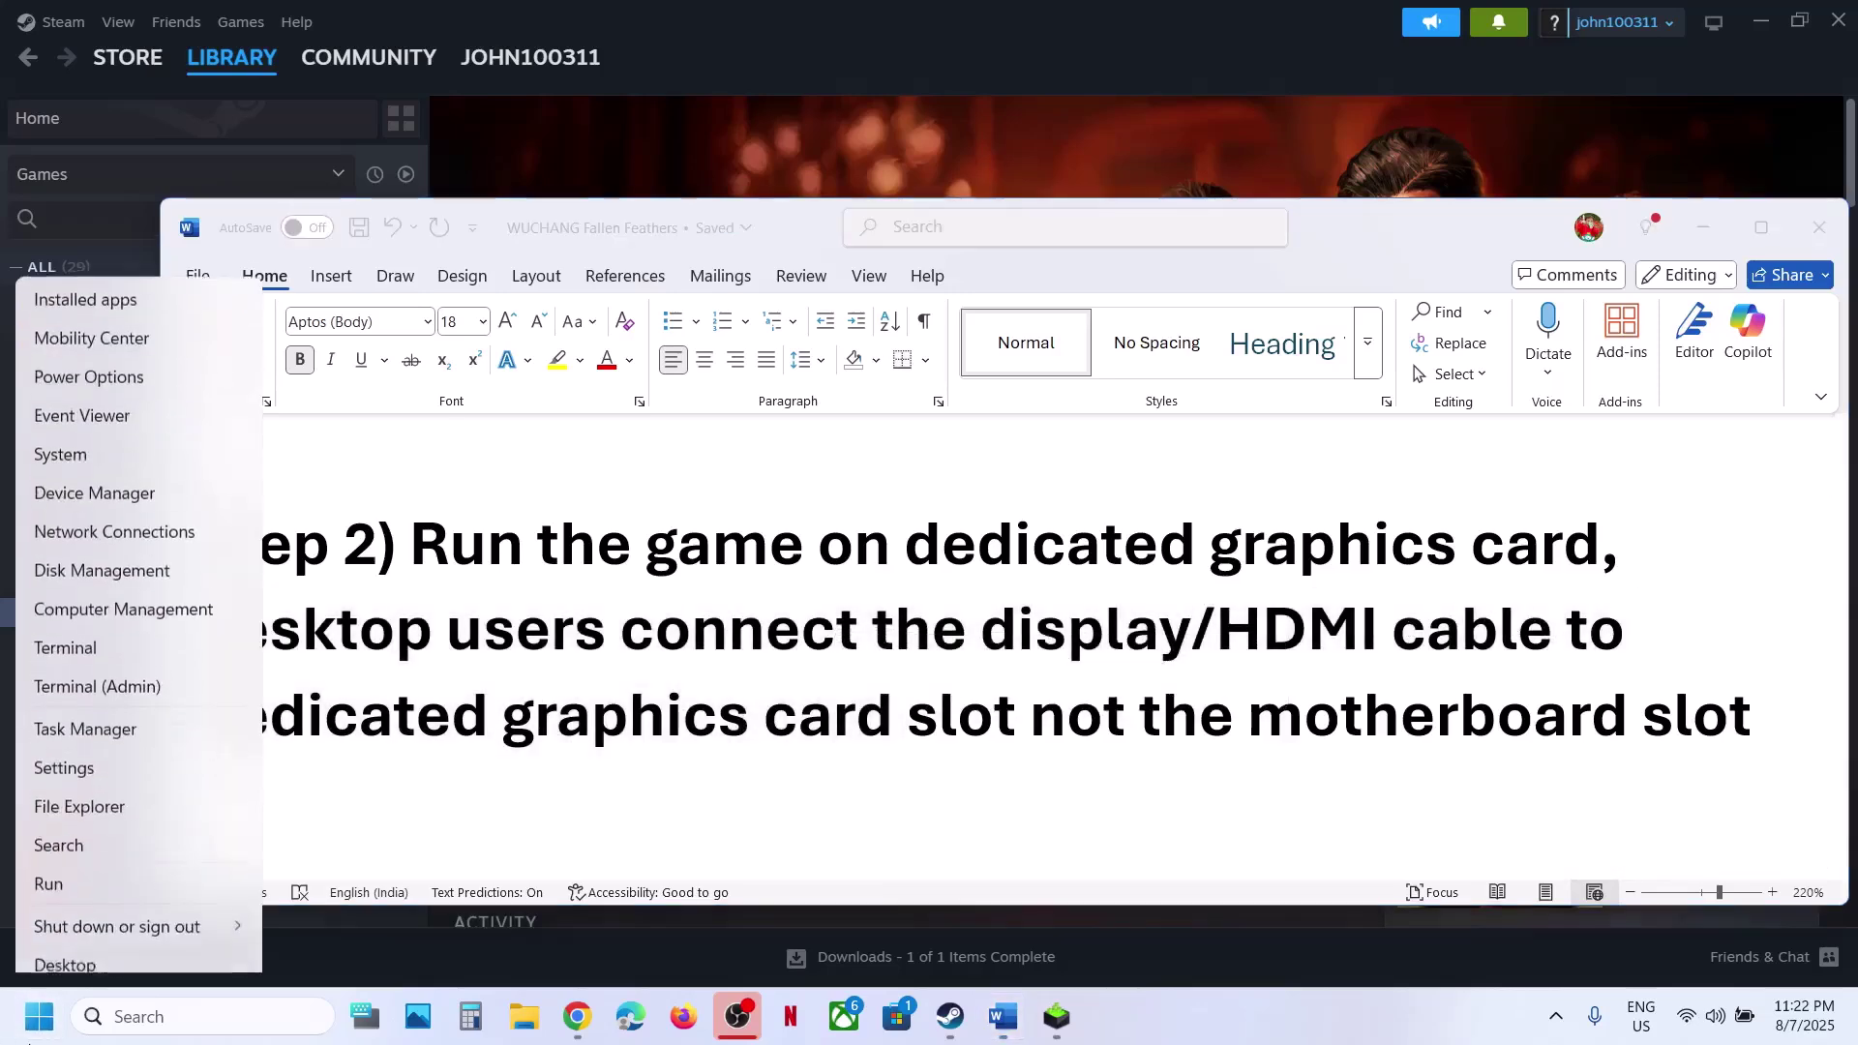
left_click(112, 484)
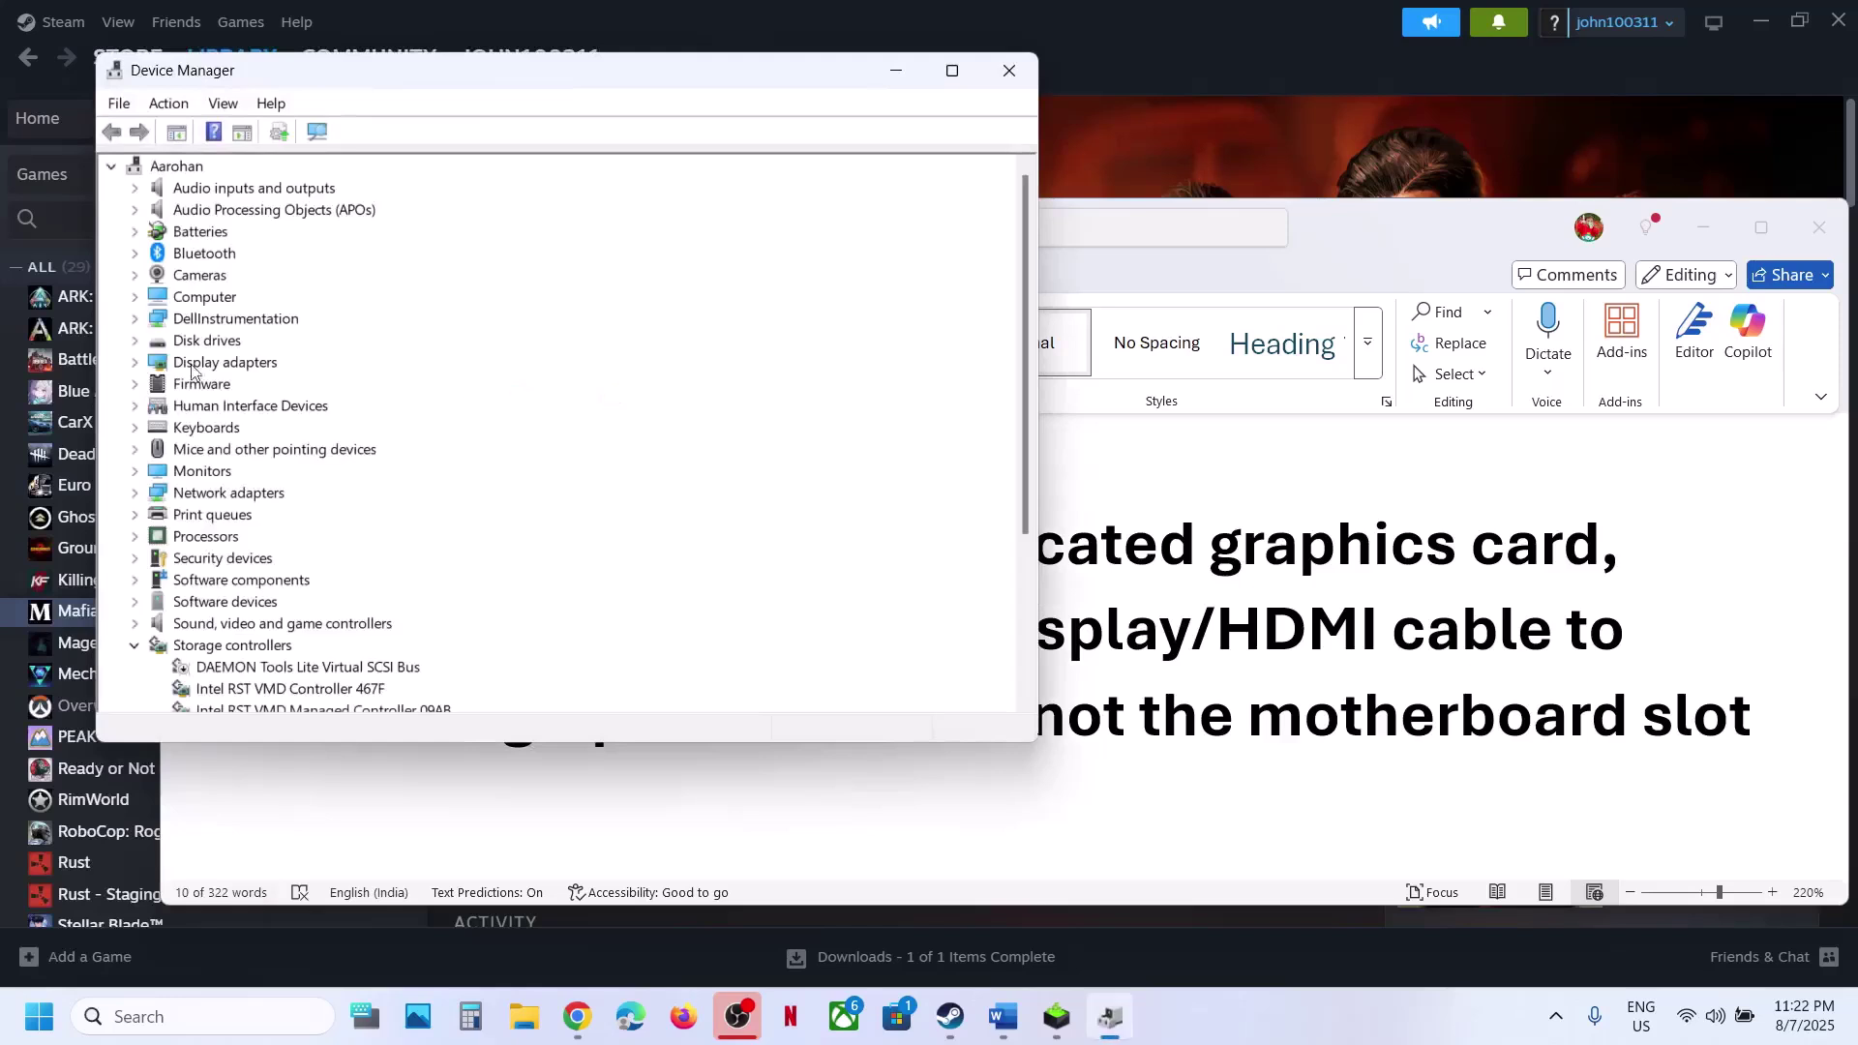
left_click(134, 363)
left_click(270, 409)
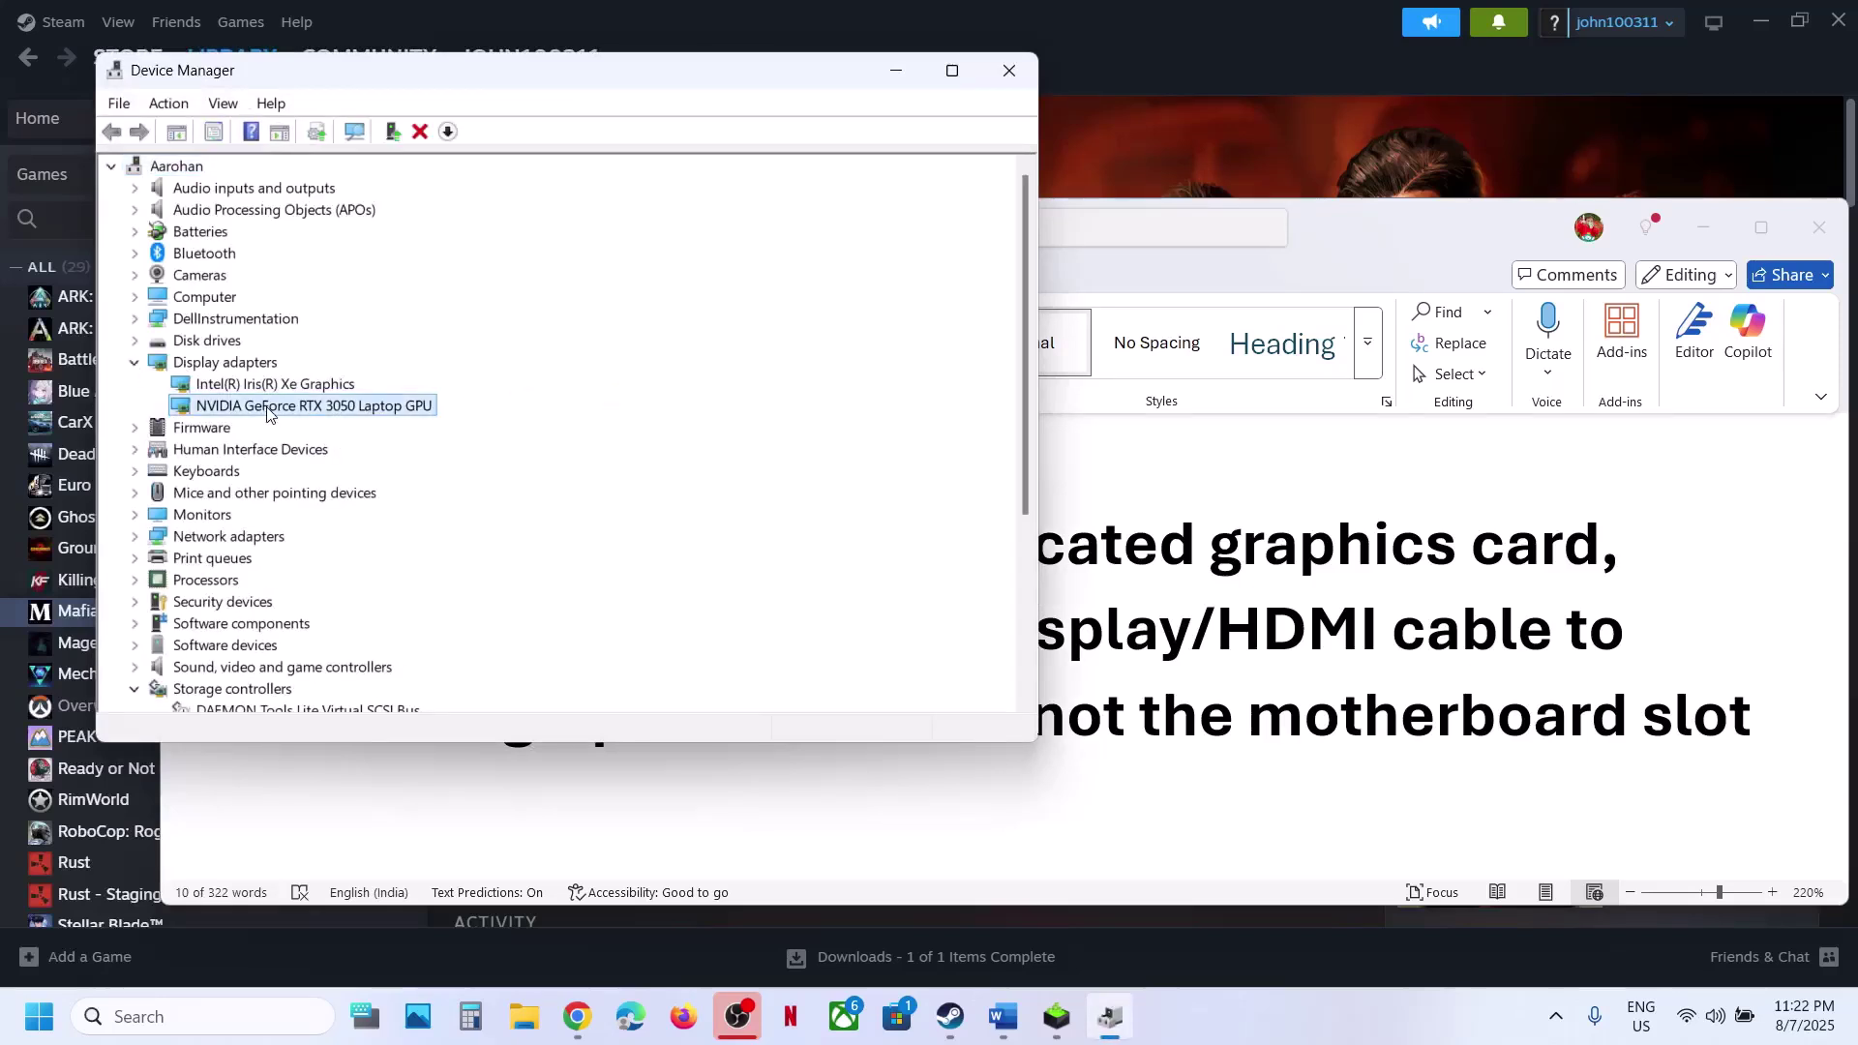
left_click(244, 385)
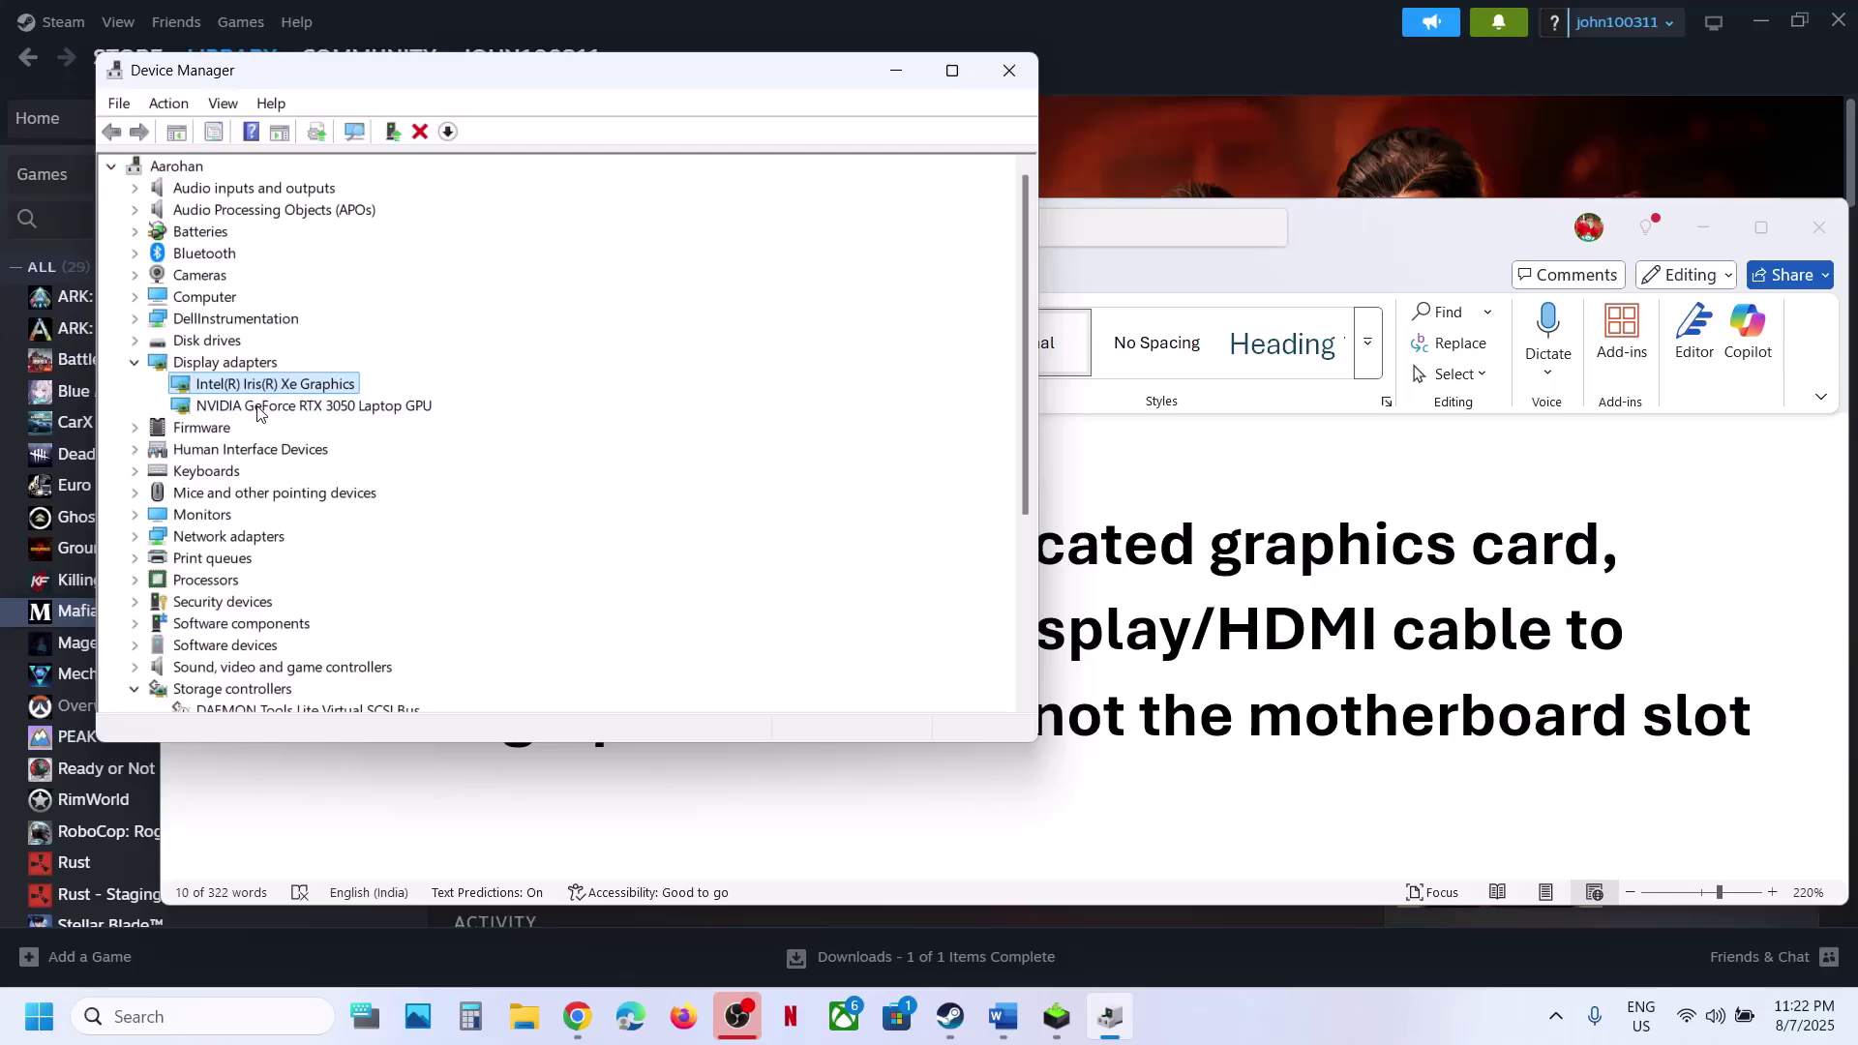
left_click(260, 414)
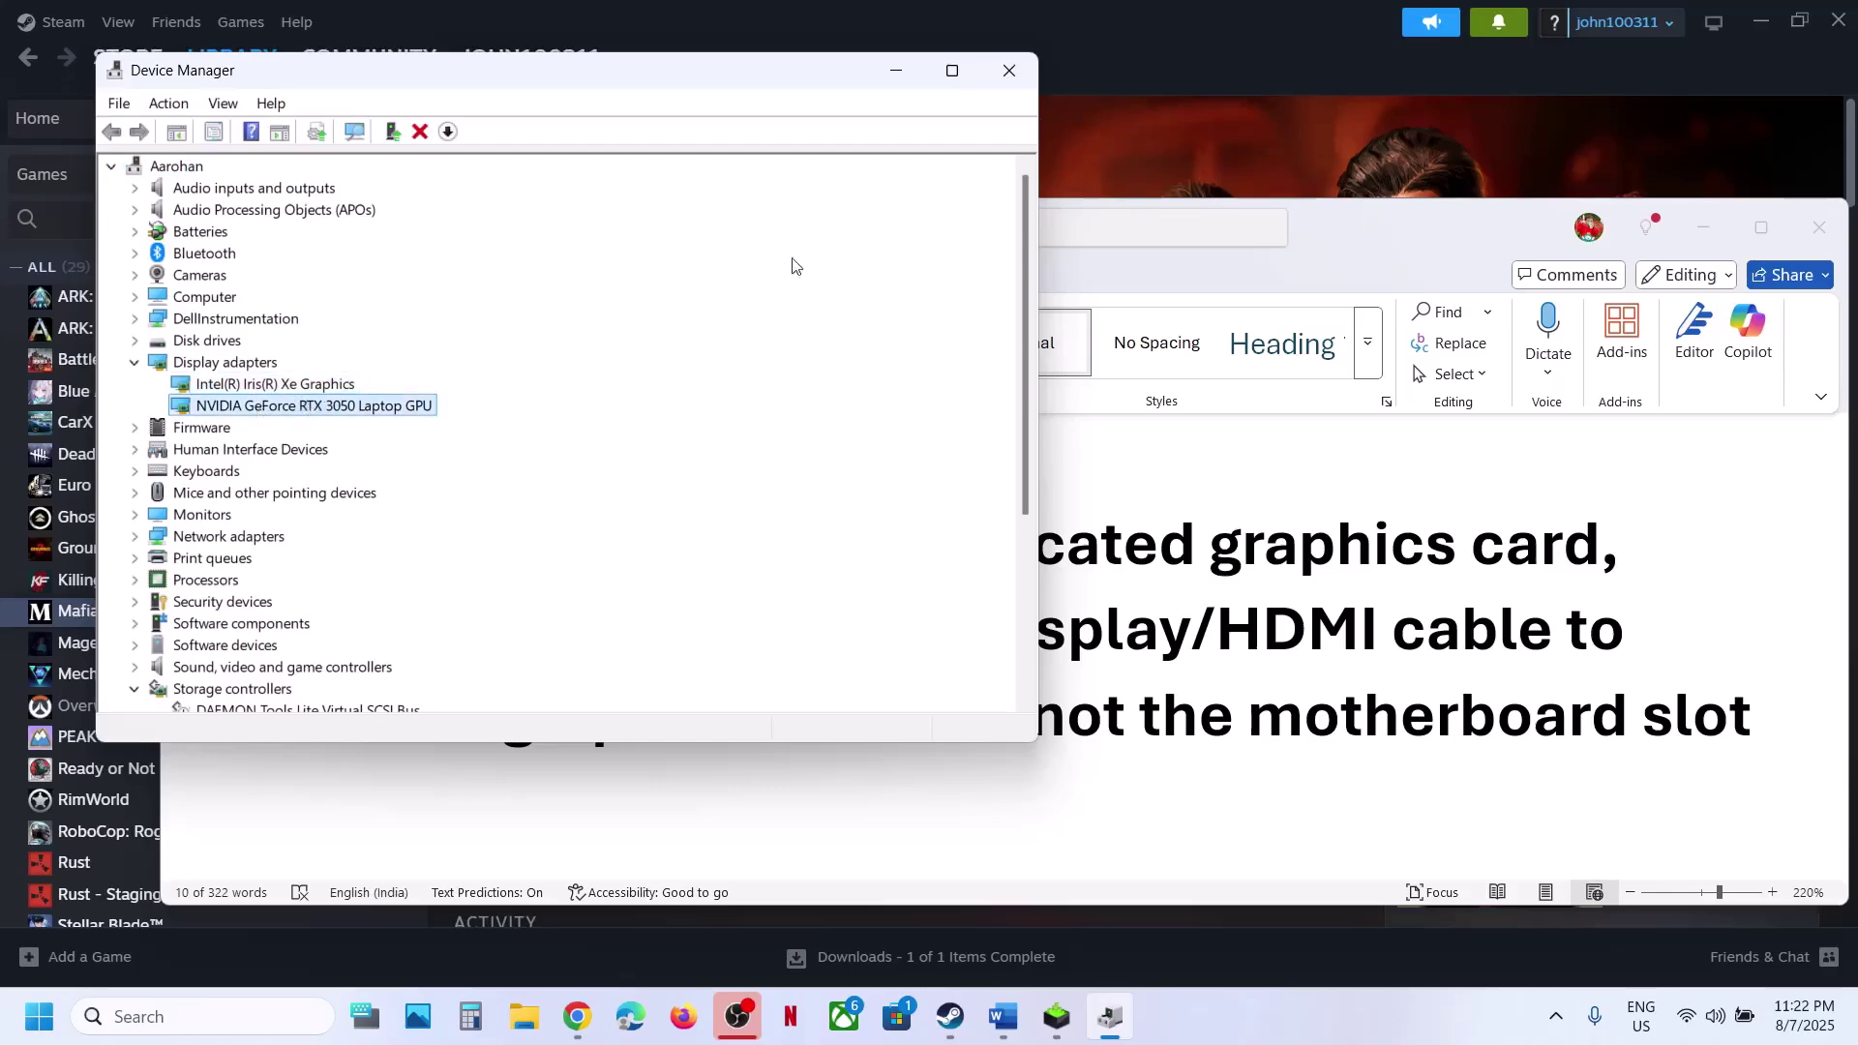
left_click(1009, 71)
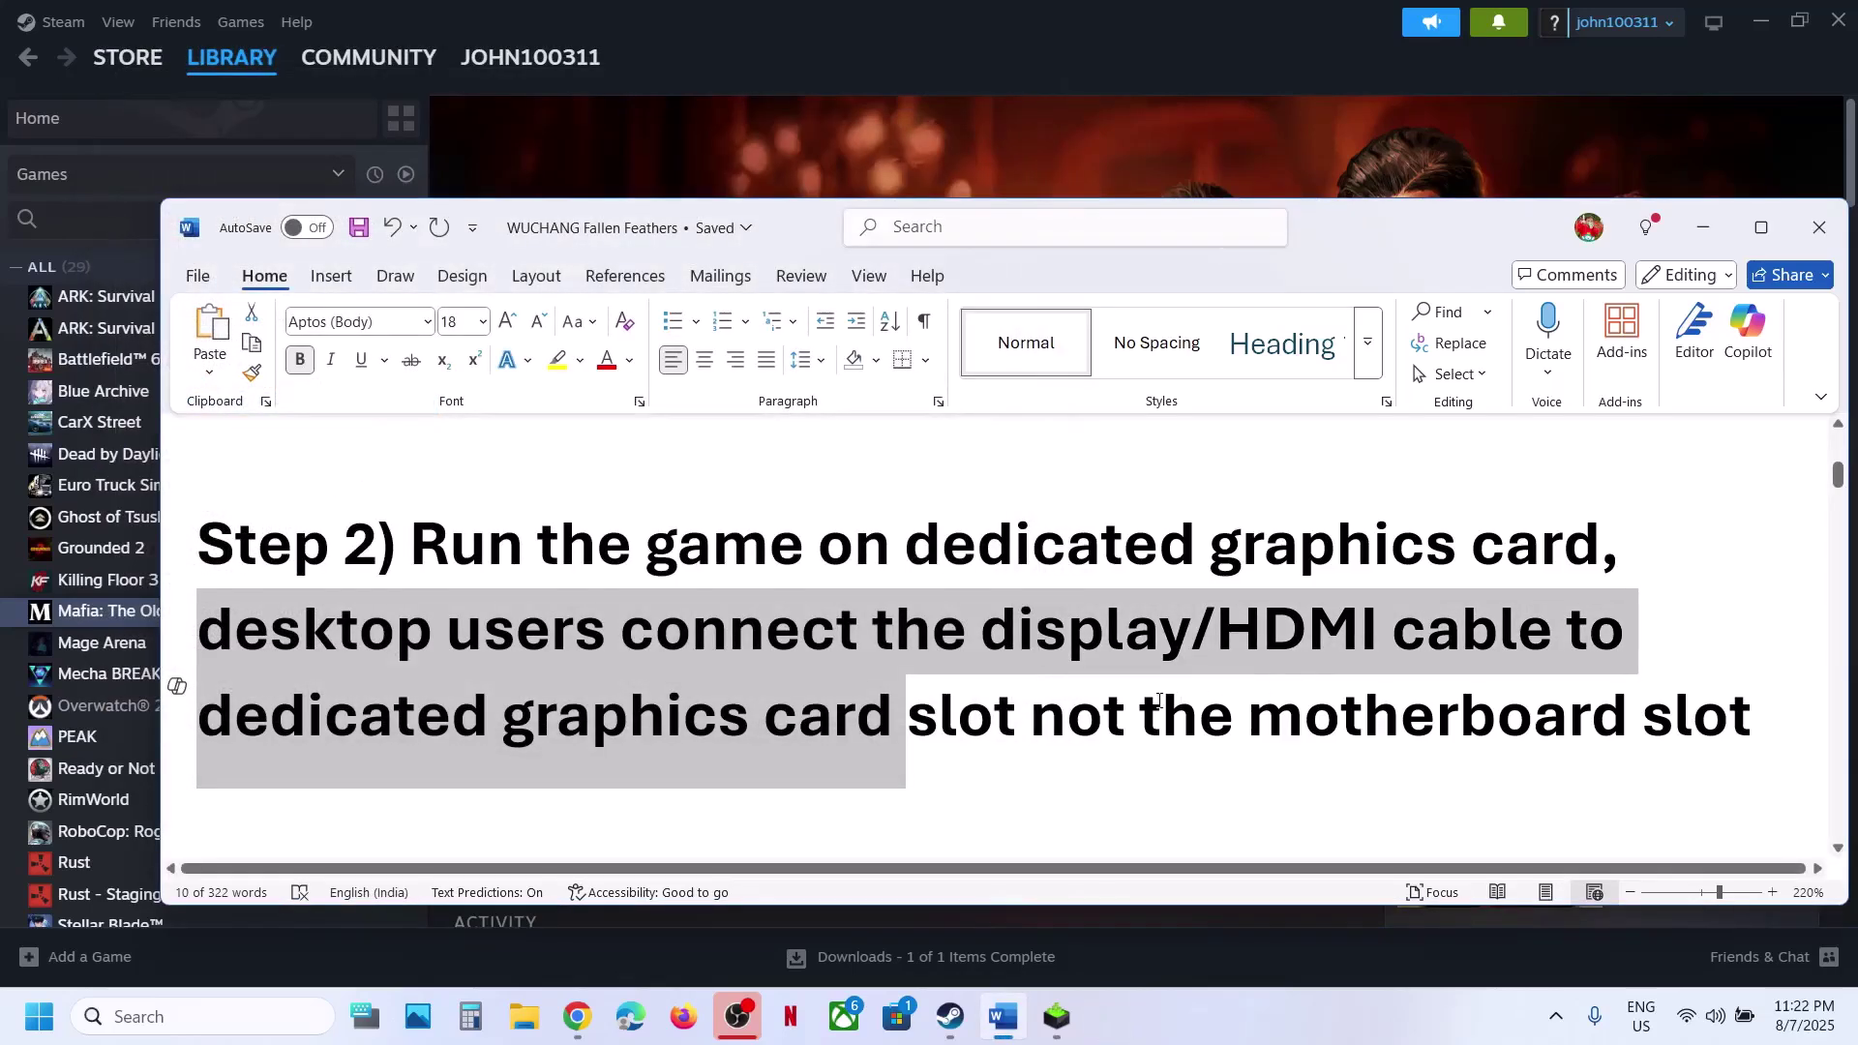
- Read the Step 3 note in the document and highlight its -dx11/-dx12 launch option text
left_click(1158, 700)
scroll(830, 631, "down", 4)
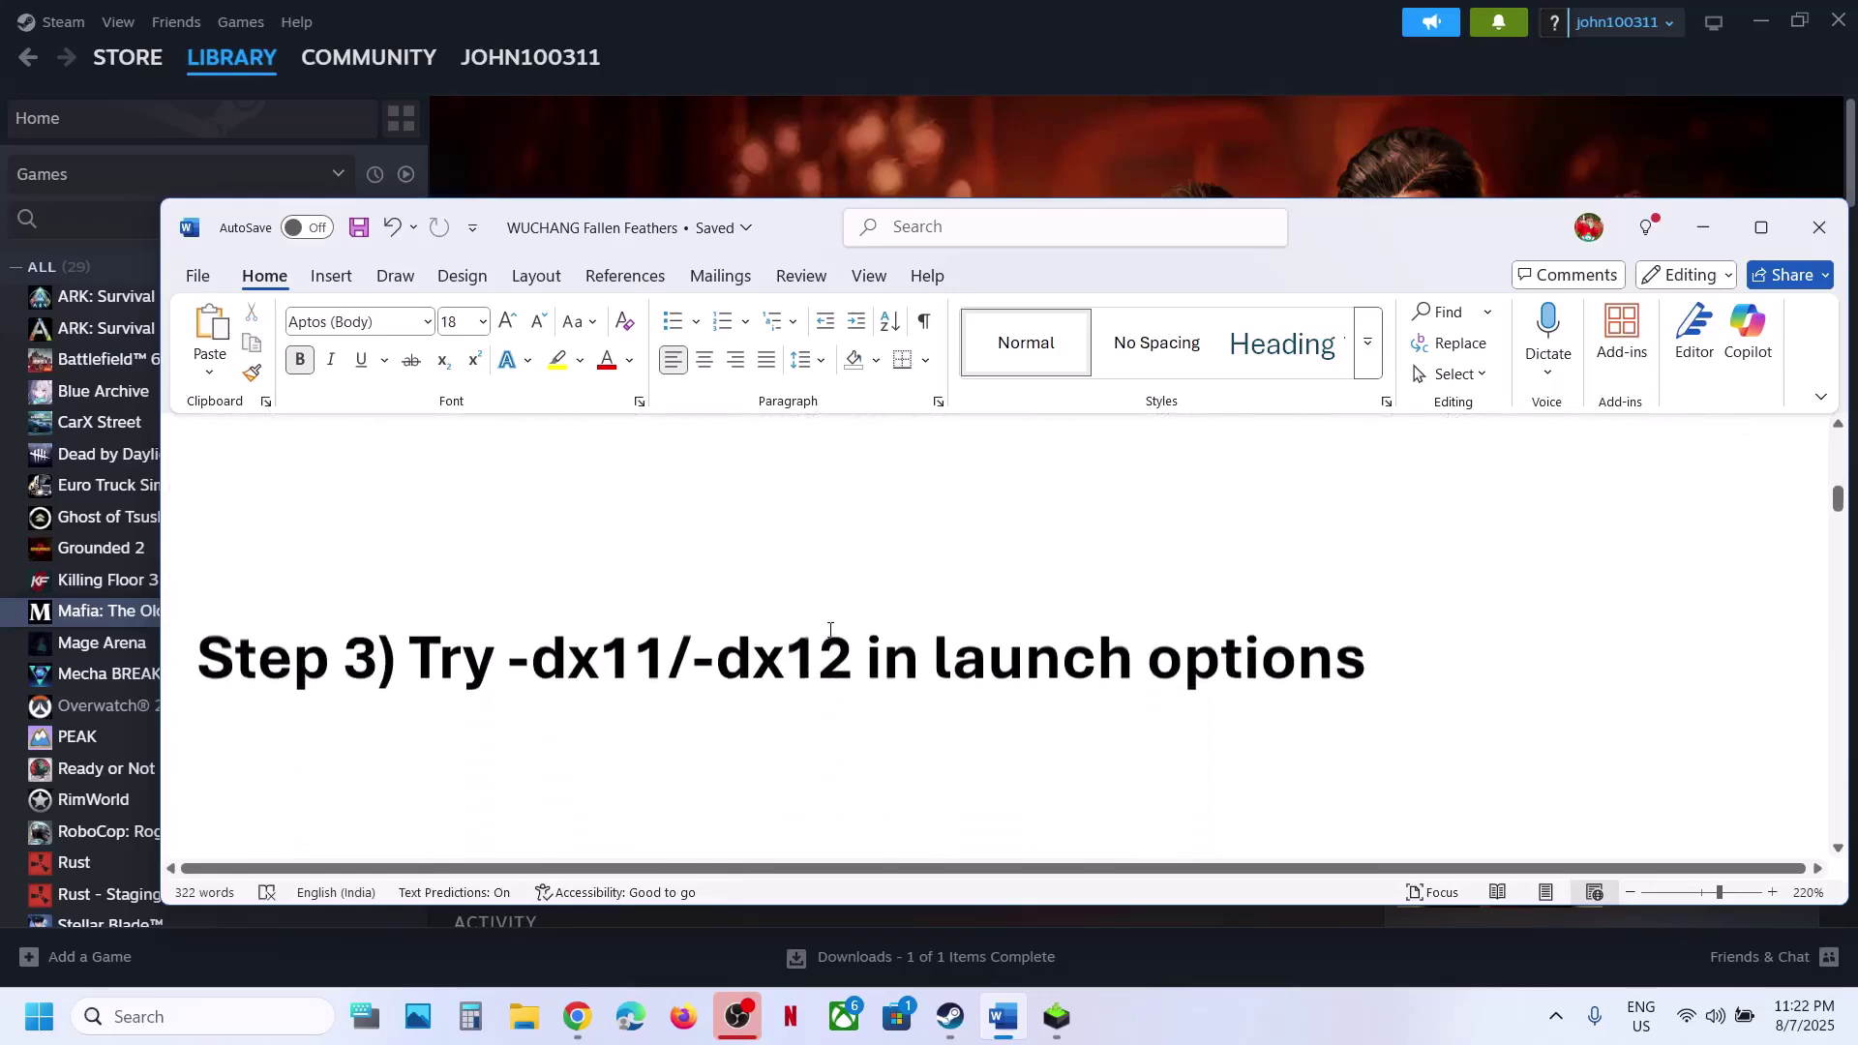
left_click_drag(568, 650, 1365, 654)
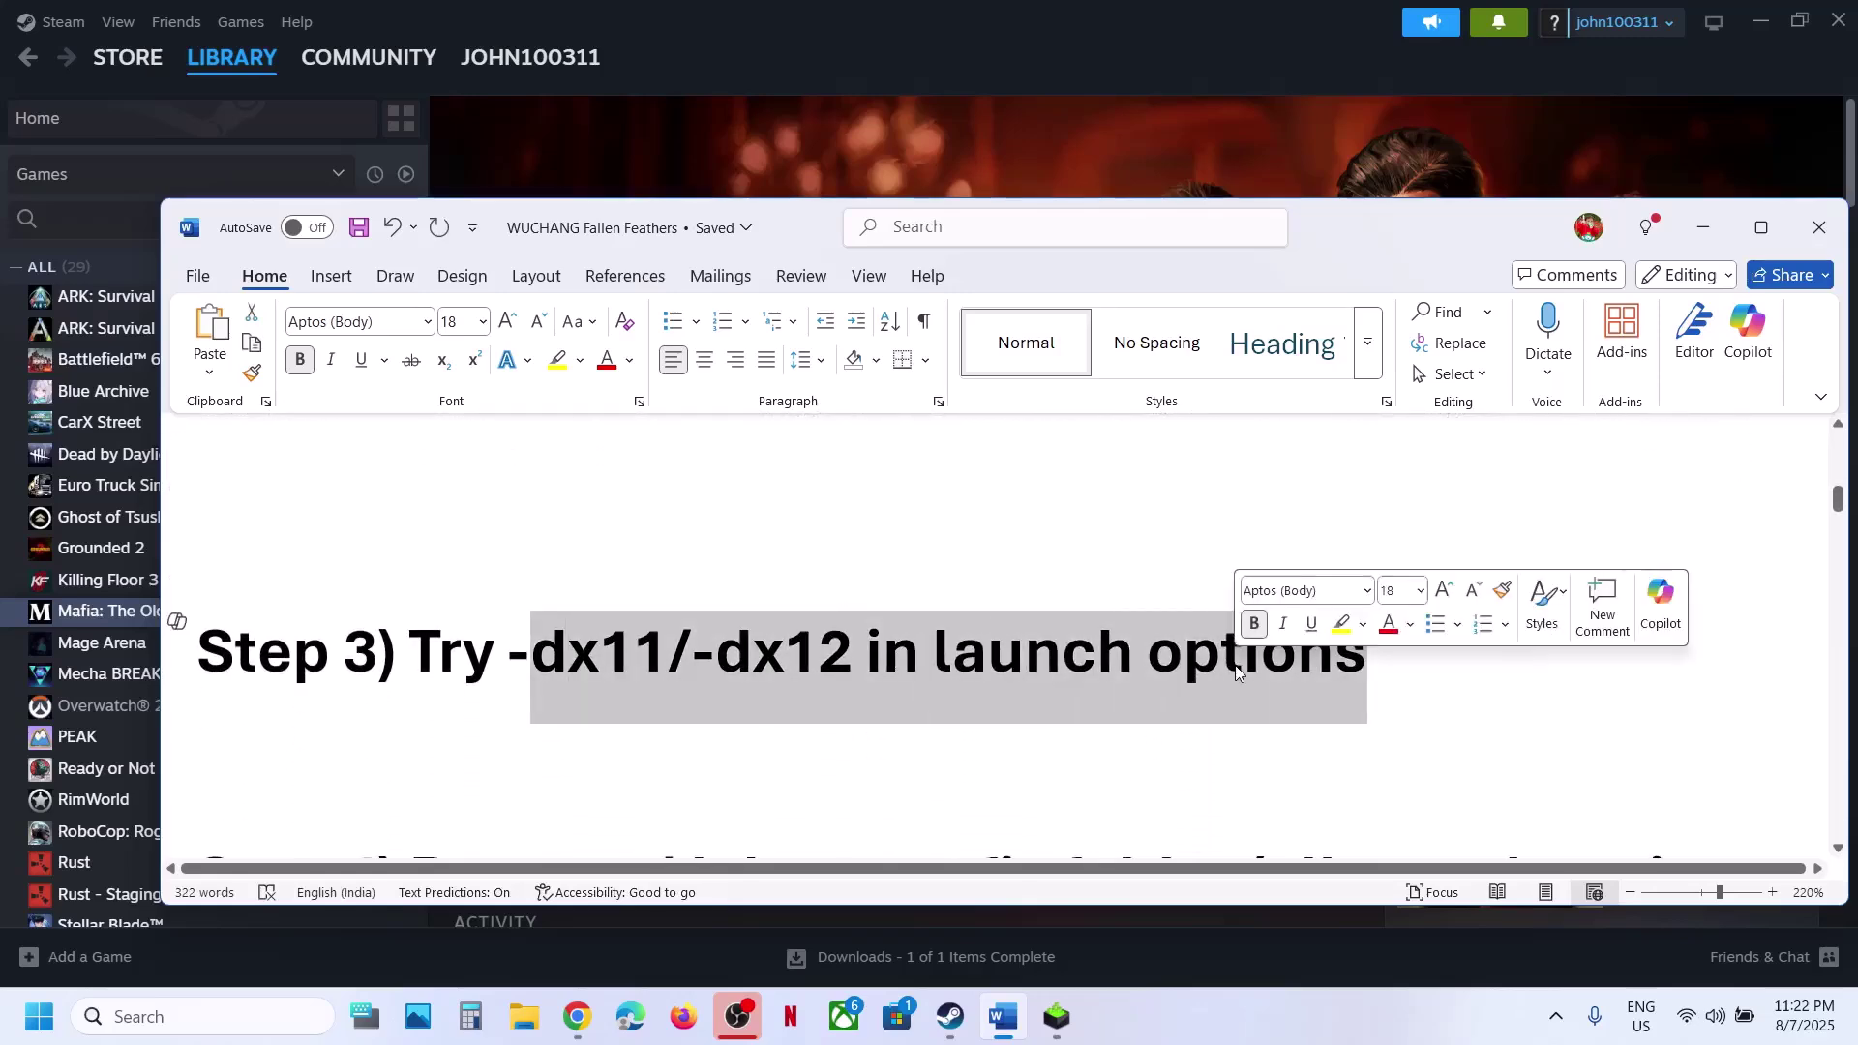
- Switch to Steam, open the launch options in the properties of Mafia: The Old Country, and close the properties
left_click(948, 130)
right_click(195, 617)
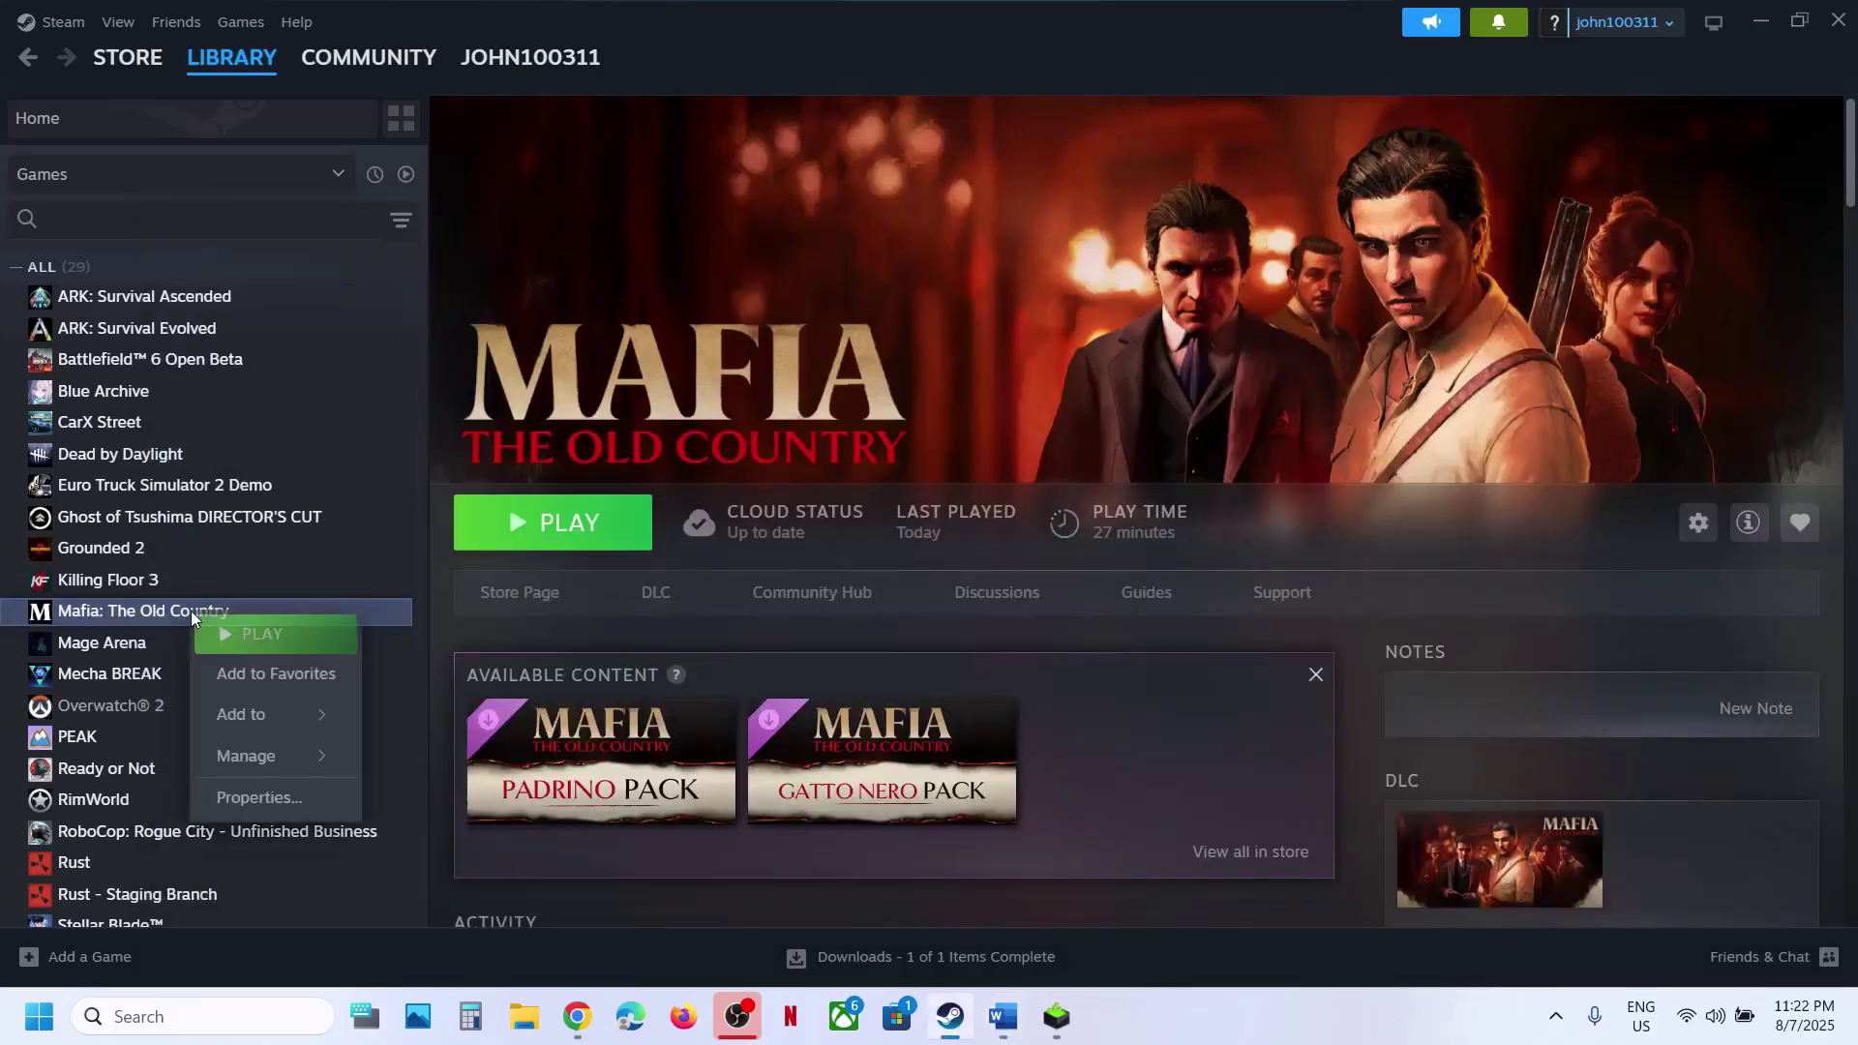
left_click(282, 798)
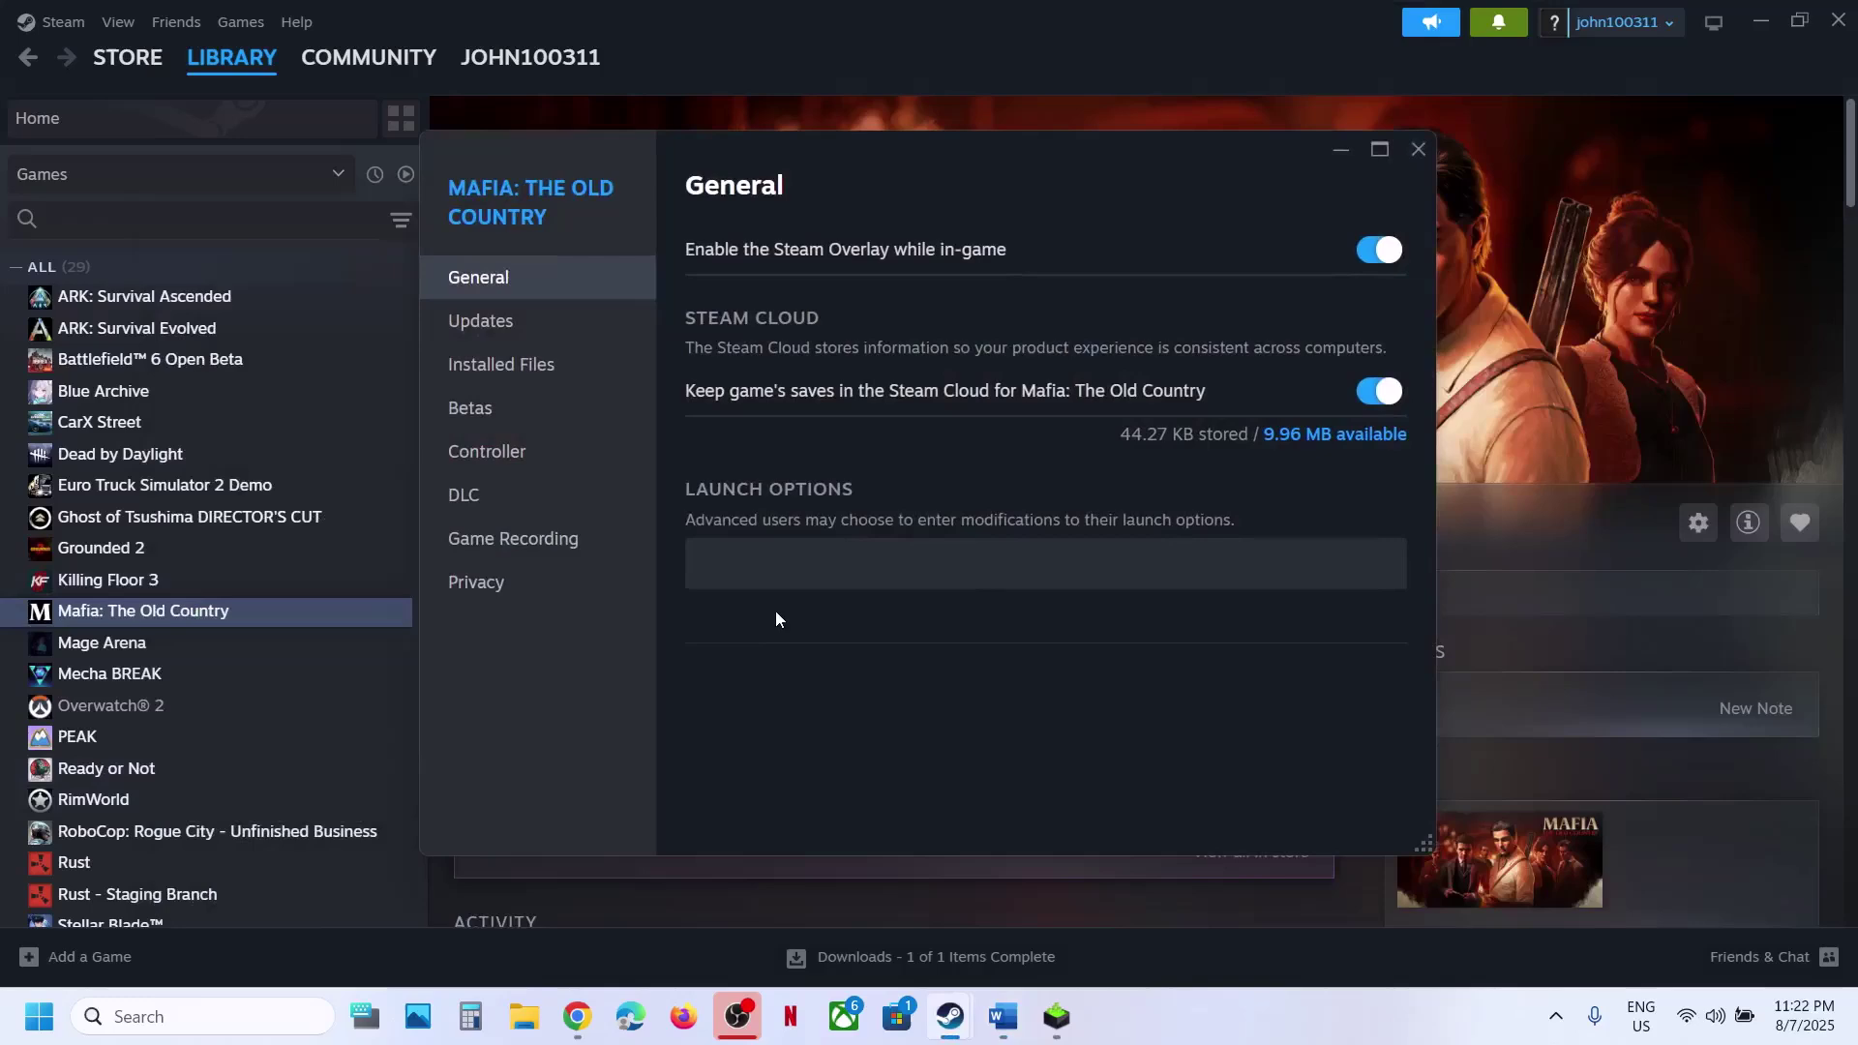
left_click(736, 564)
left_click(1416, 147)
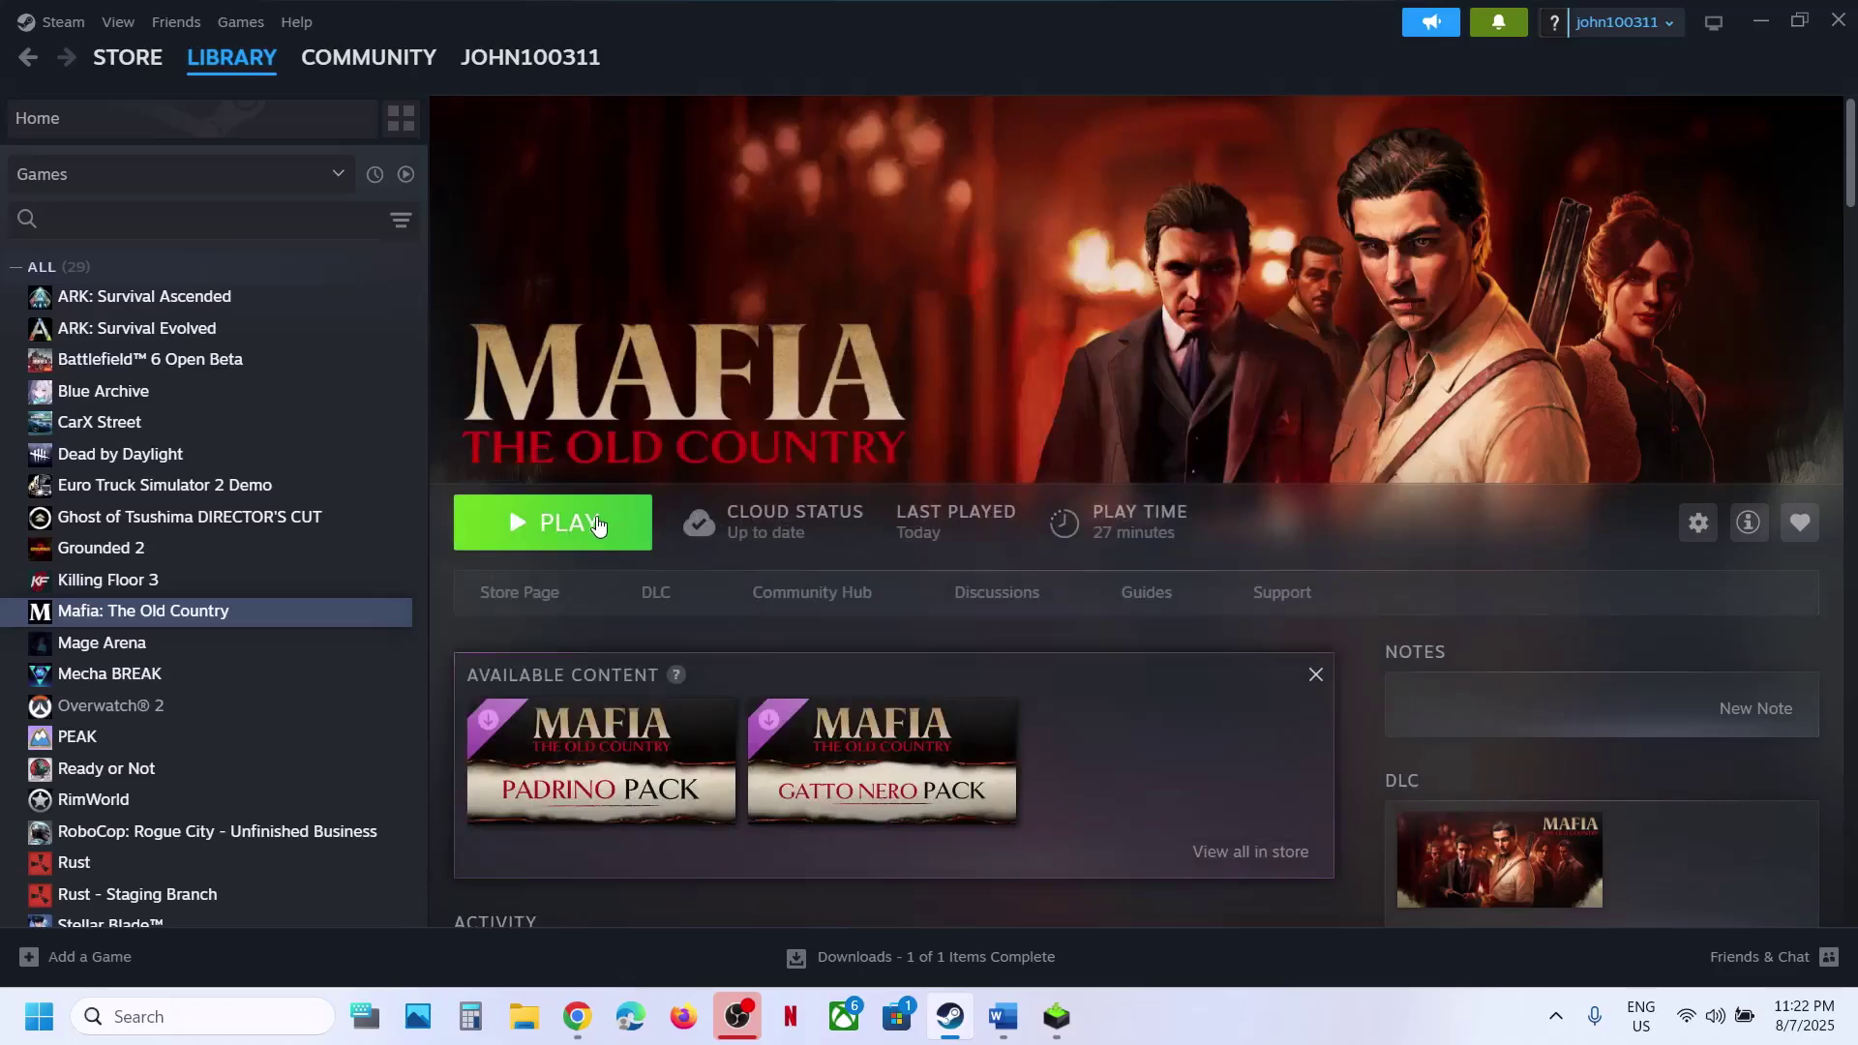
- Set the launch options of Mafia: The Old Country to -dx12 in its Steam properties
right_click(250, 621)
left_click(340, 808)
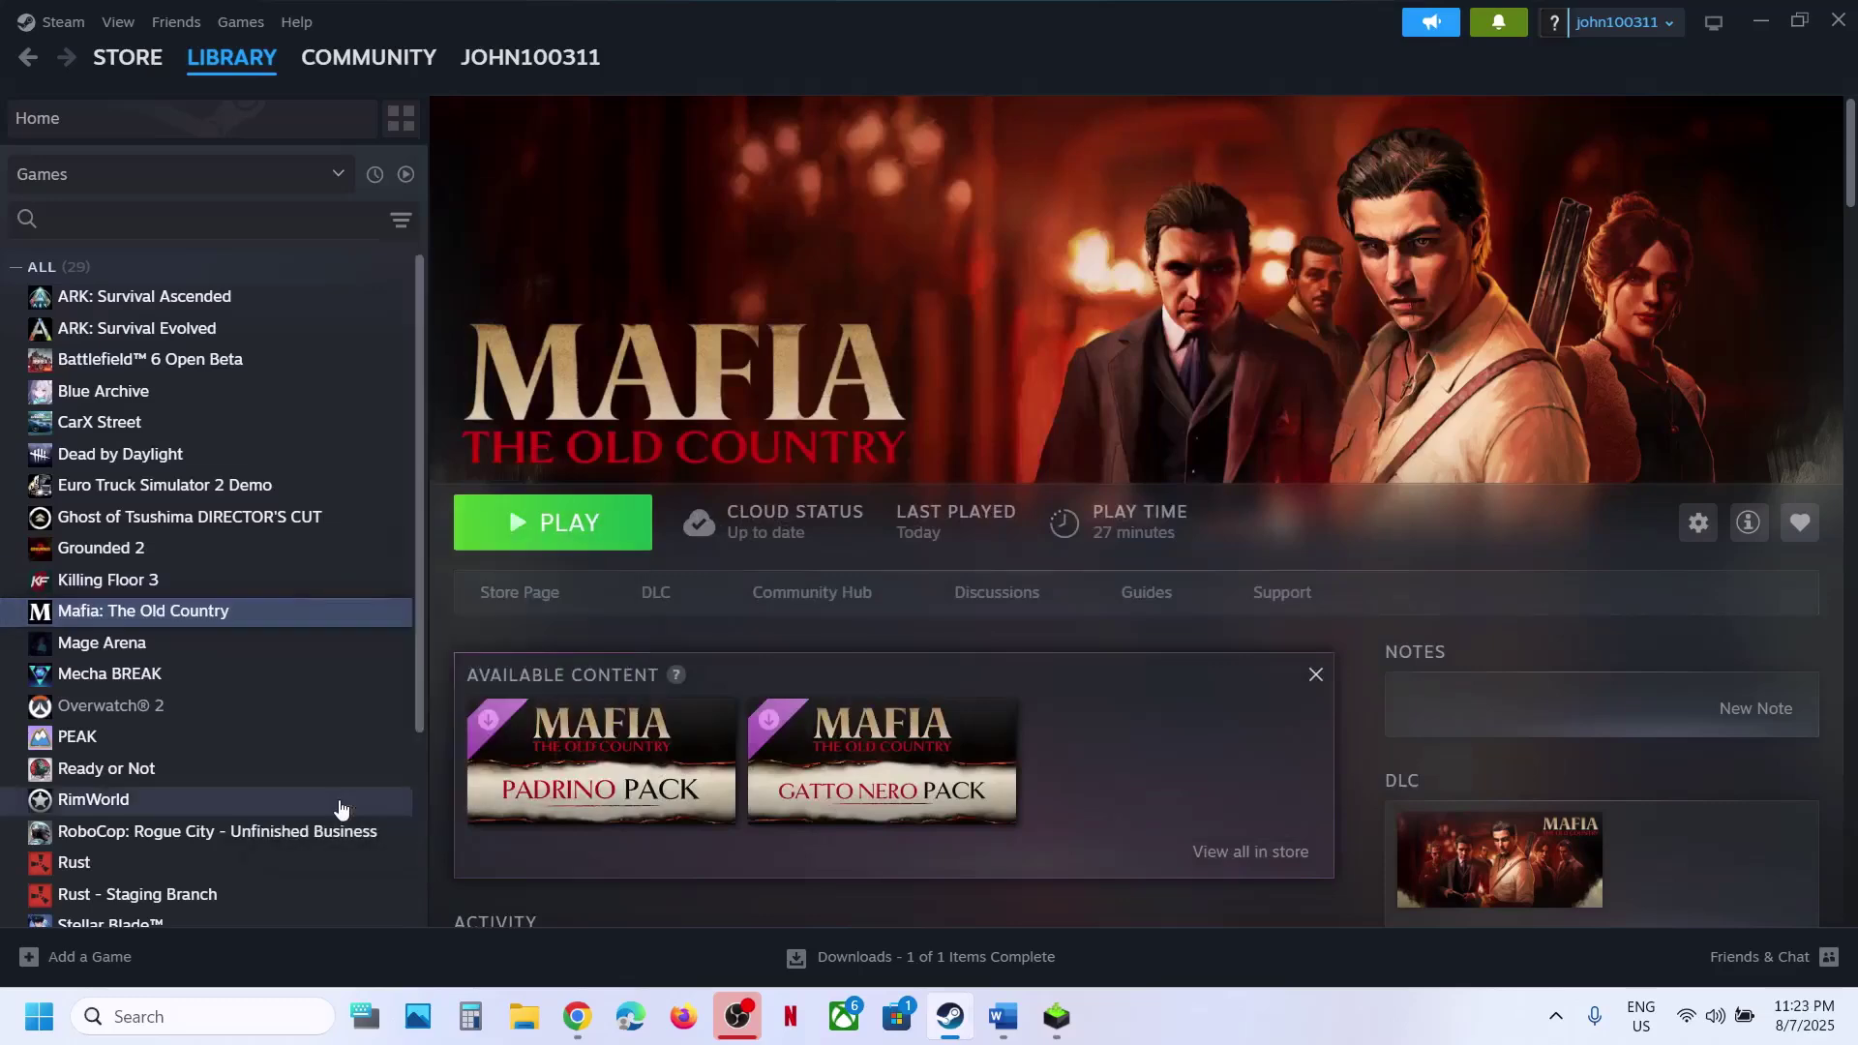
left_click_drag(755, 565, 683, 576)
type("-dx12")
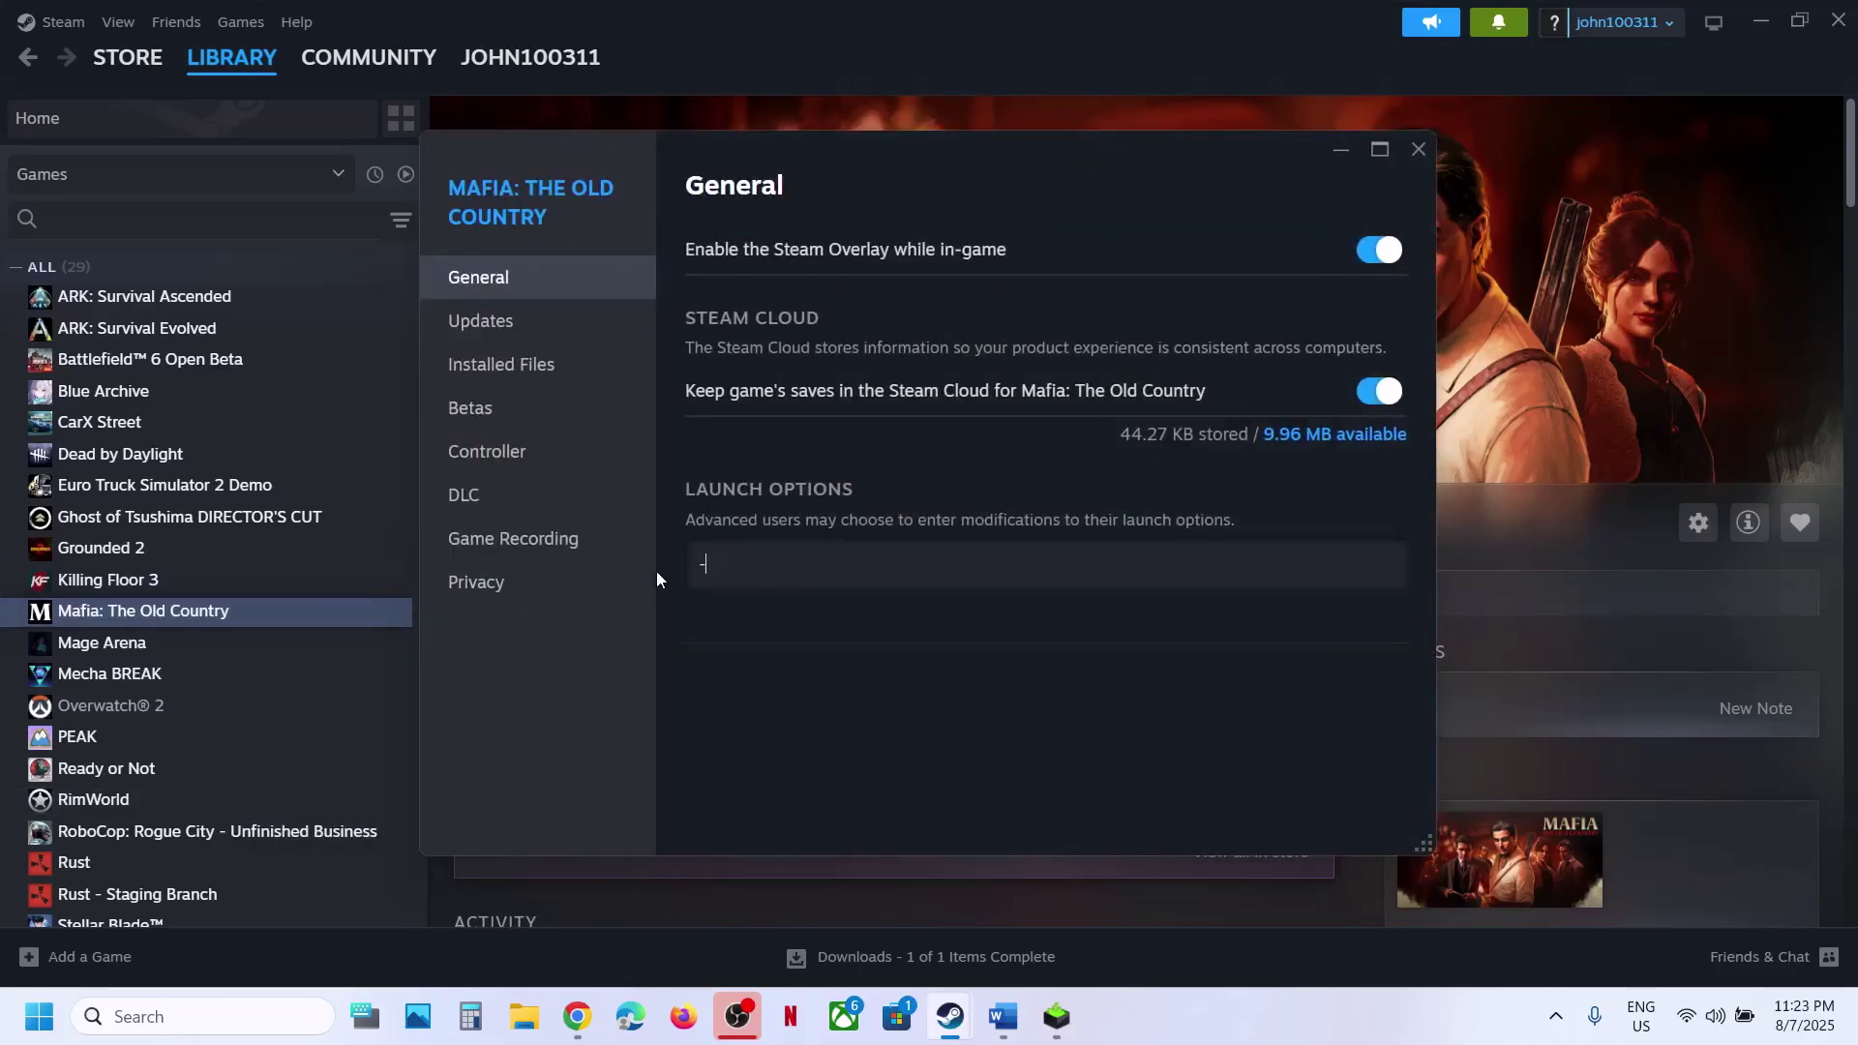
left_click(858, 715)
- Clear the game's launch options and close its properties
left_click_drag(913, 568, 598, 552)
key("BackSpace")
left_click(795, 636)
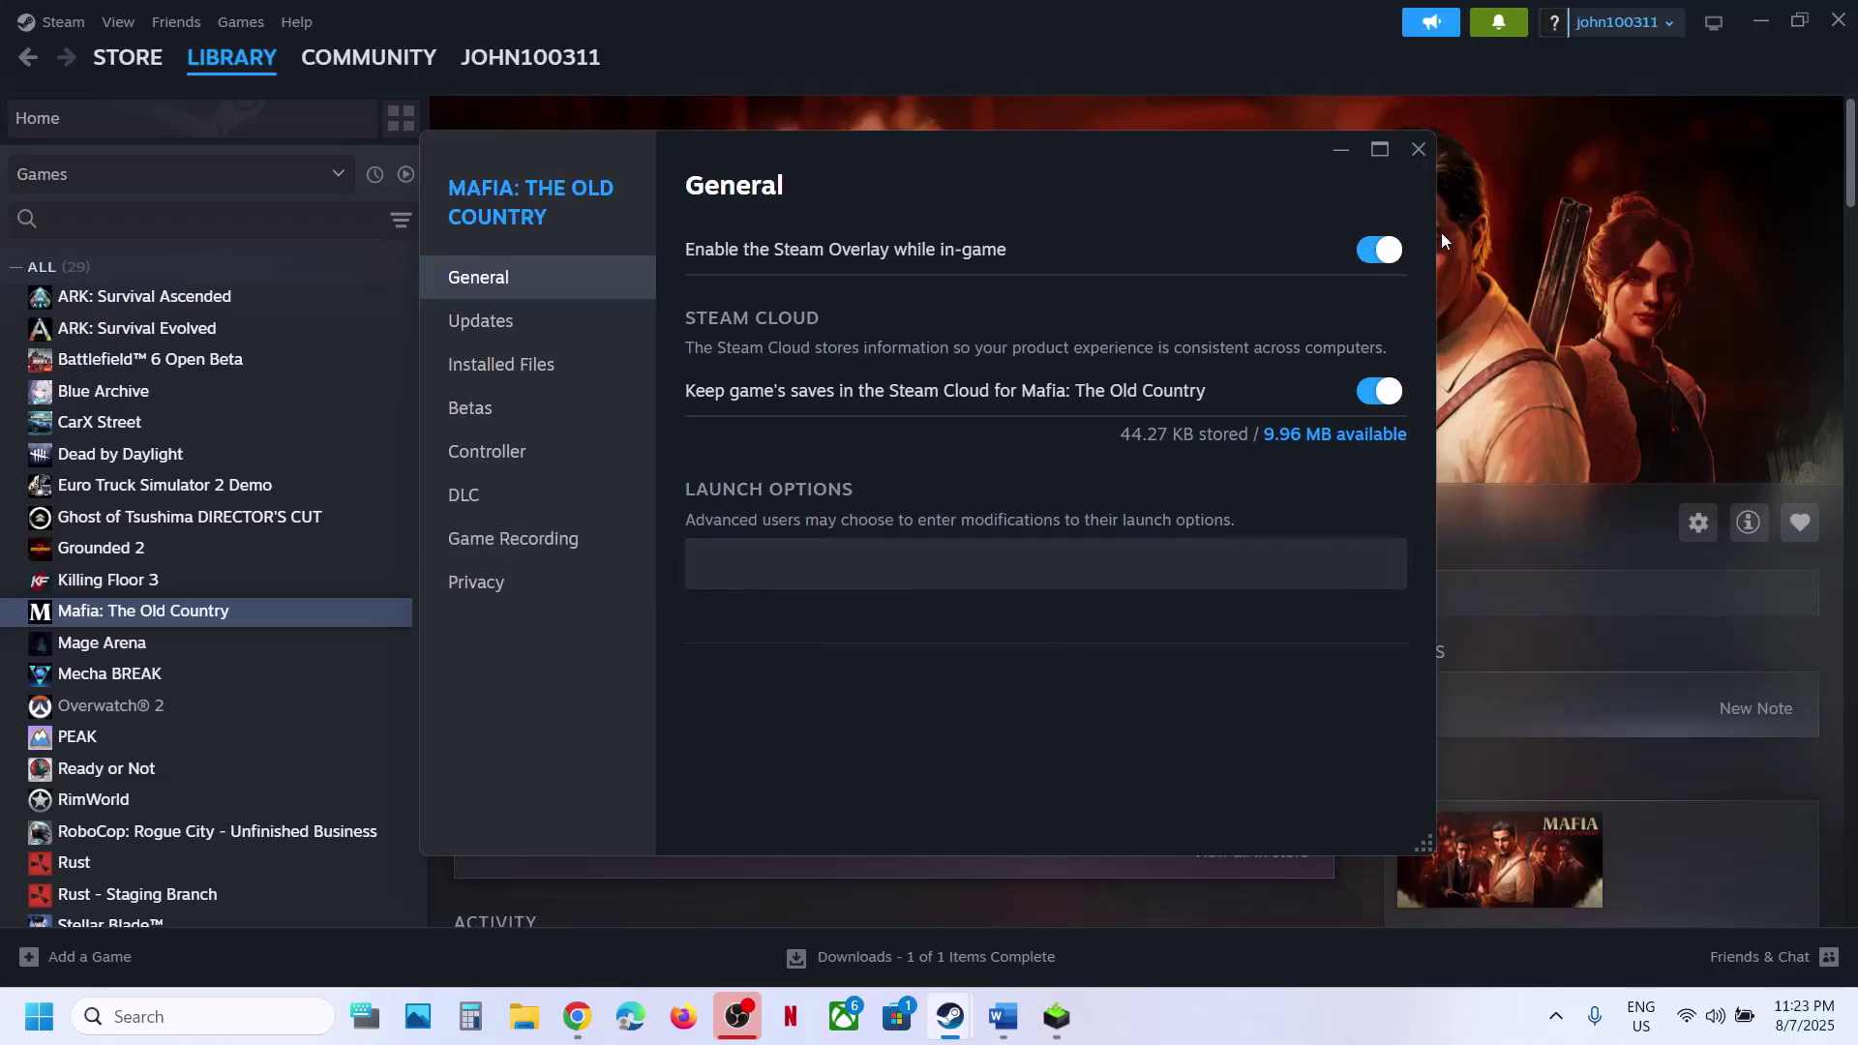
left_click(1419, 151)
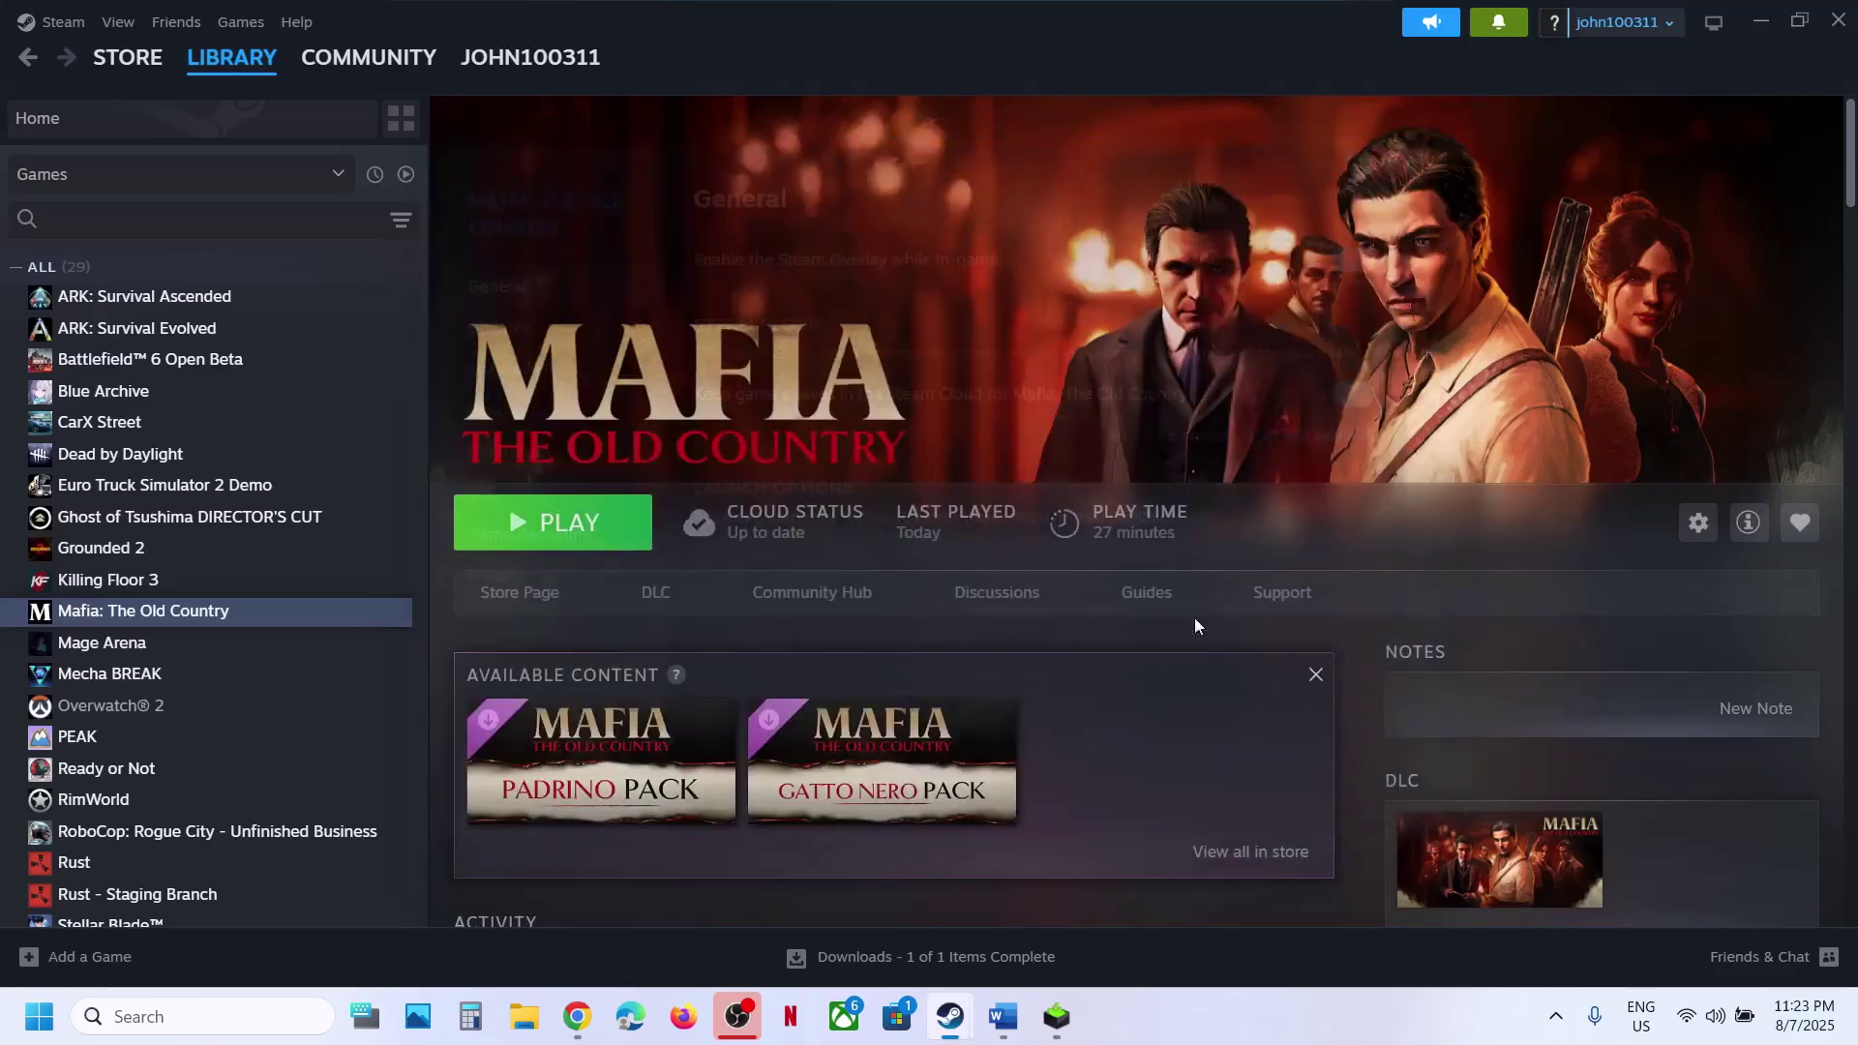
- Switch back to Word and read the Step 4 note, highlighting the config folder instruction and its saved settings warning
left_click(1003, 1016)
scroll(840, 652, "down", 4)
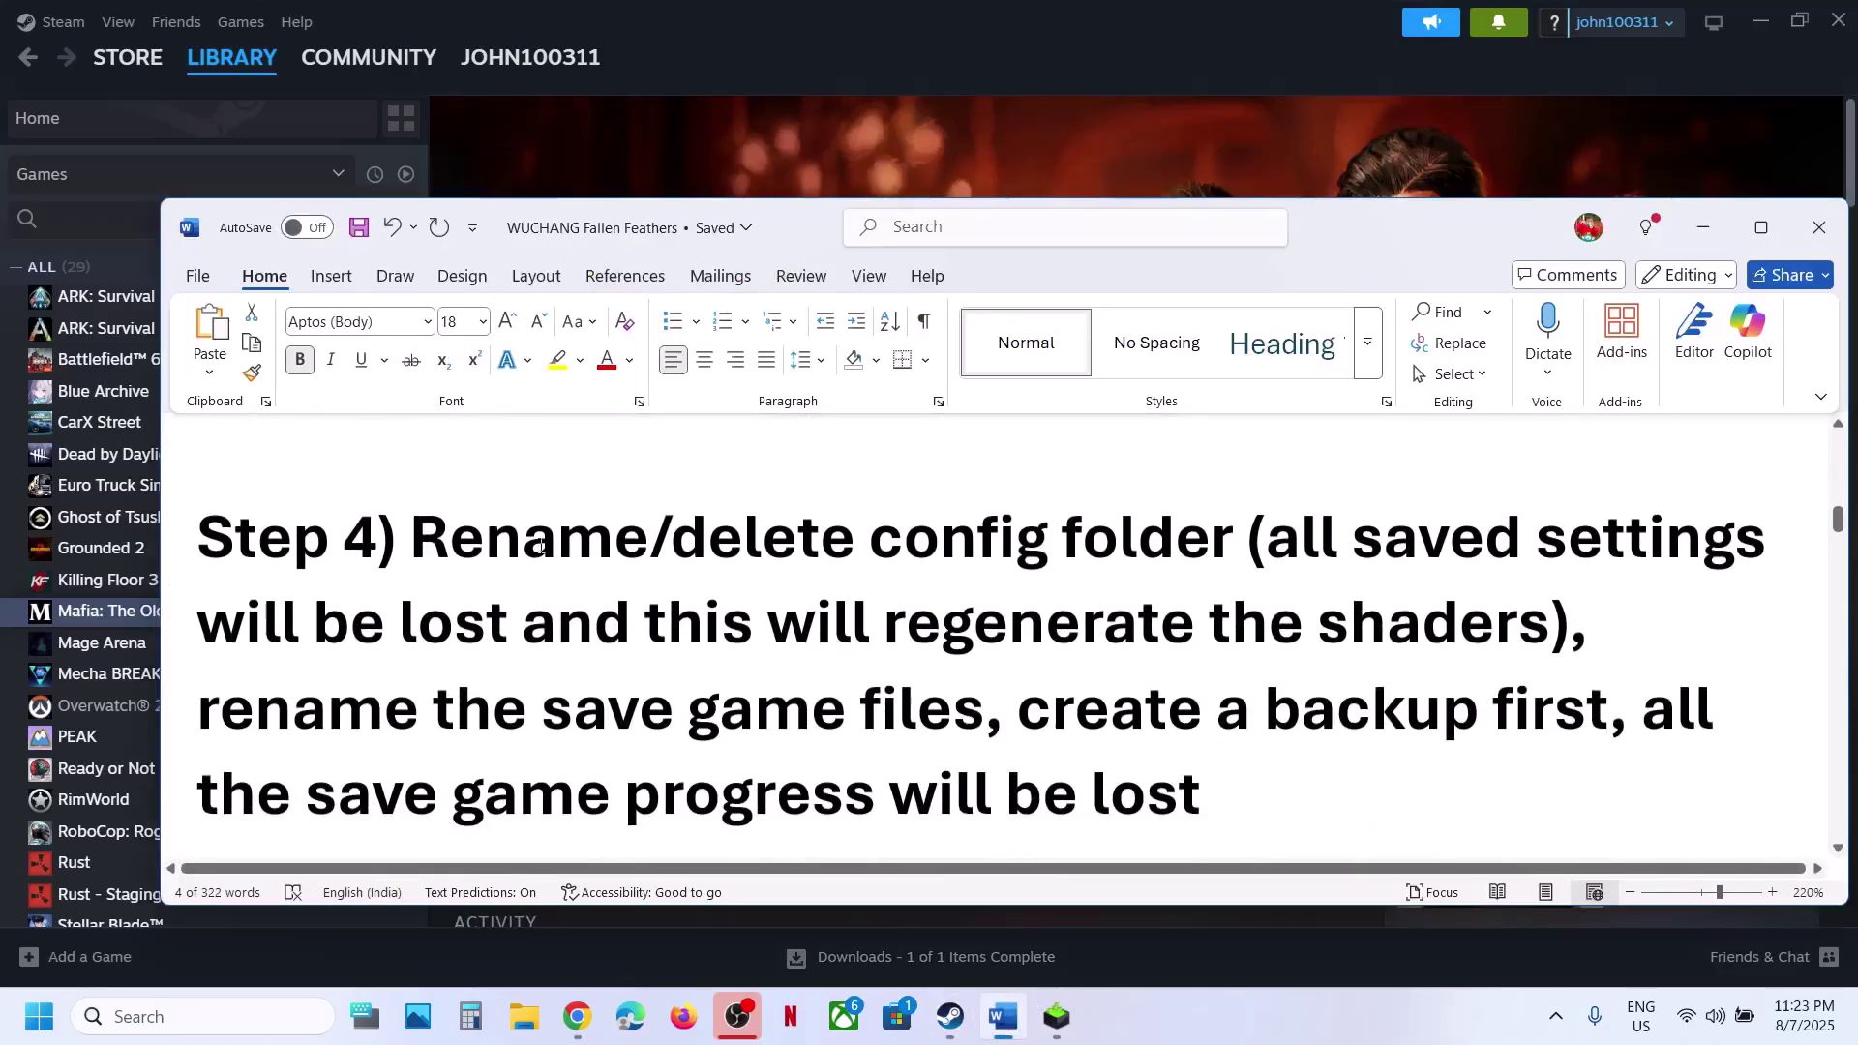
left_click_drag(484, 530, 1222, 550)
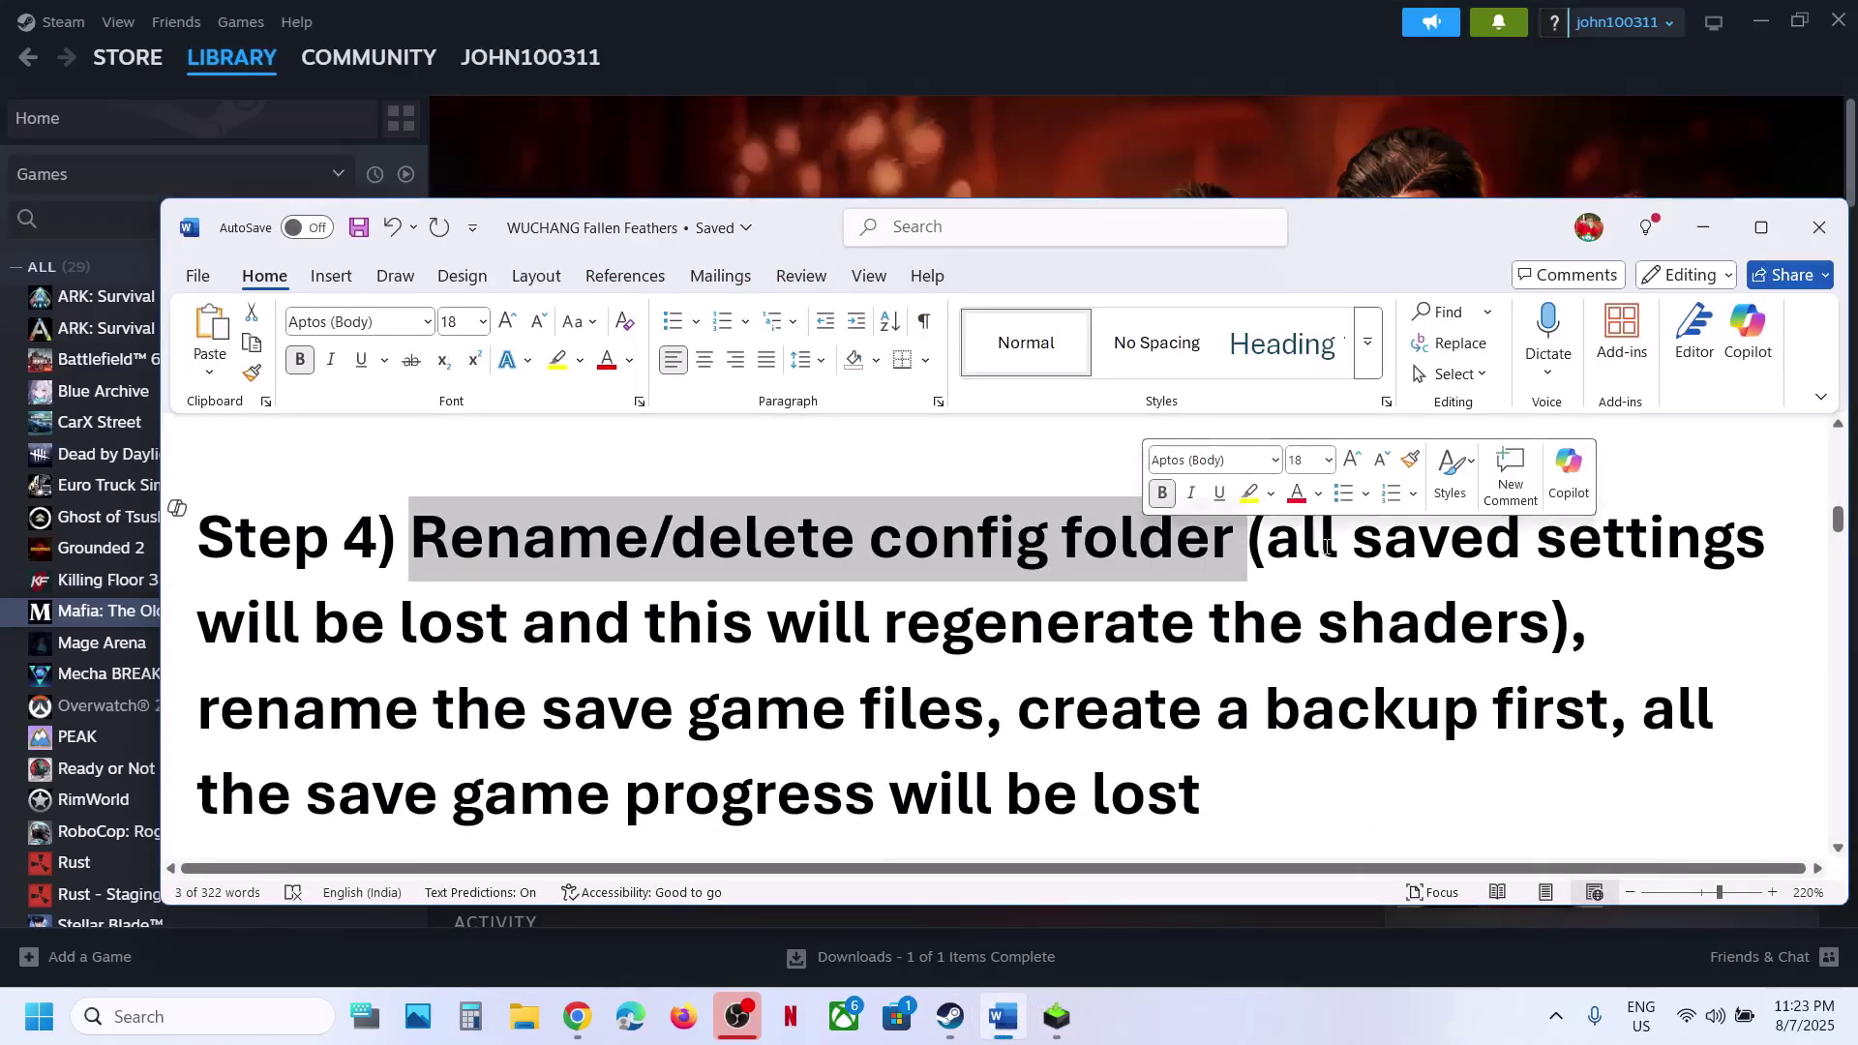
left_click_drag(1300, 538, 1552, 634)
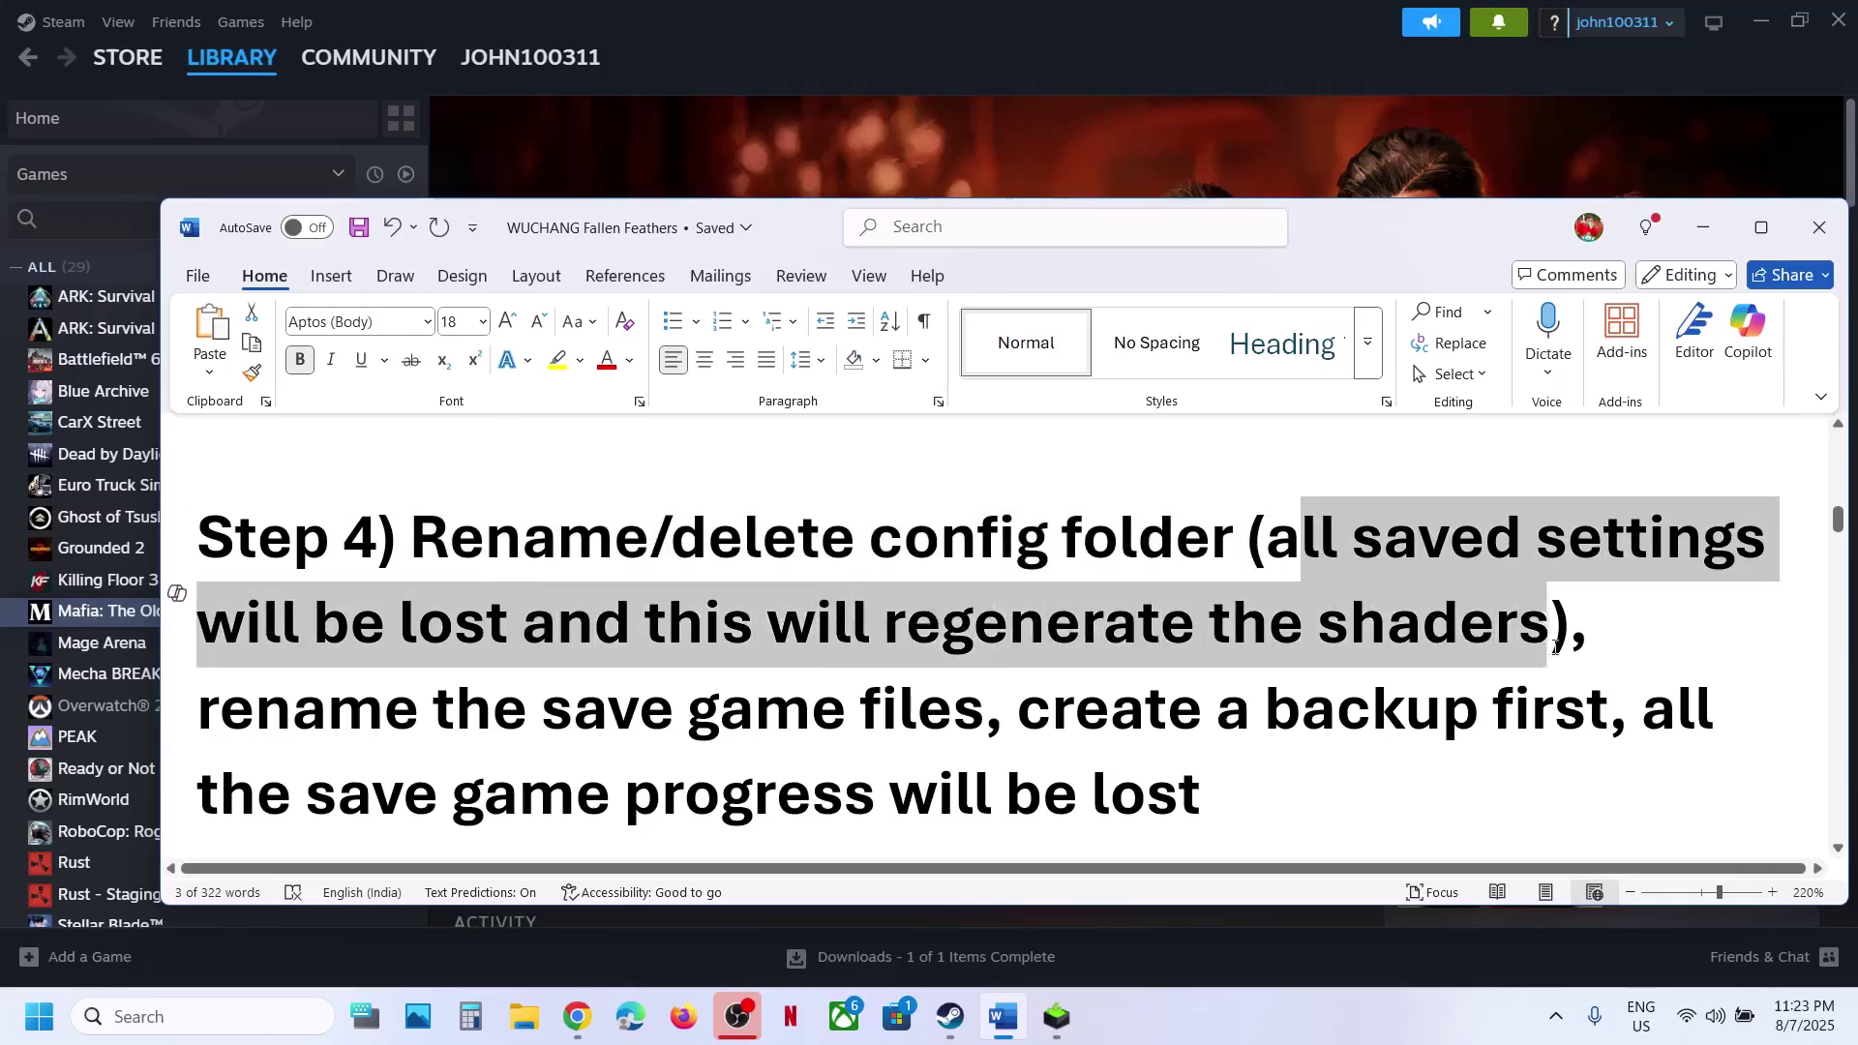
- Open the folder C:\Users\Test in File Explorer
left_click(715, 141)
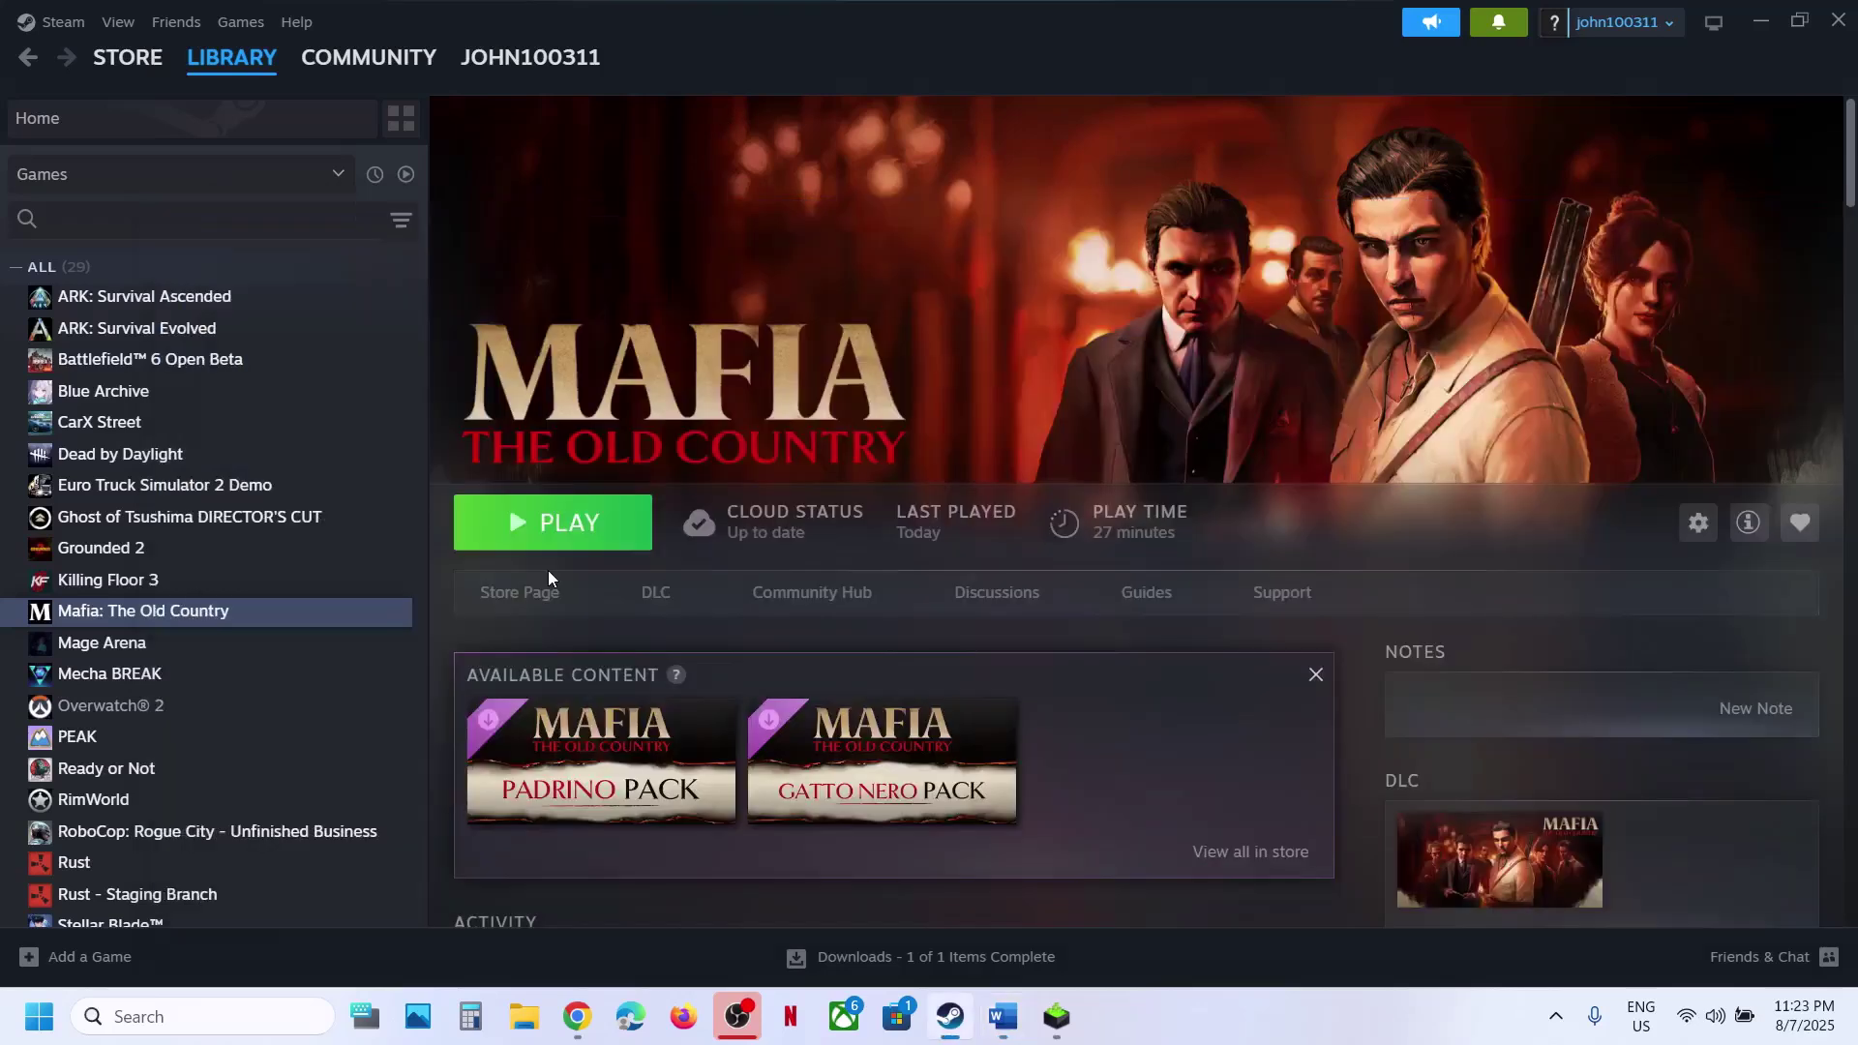
left_click(523, 1016)
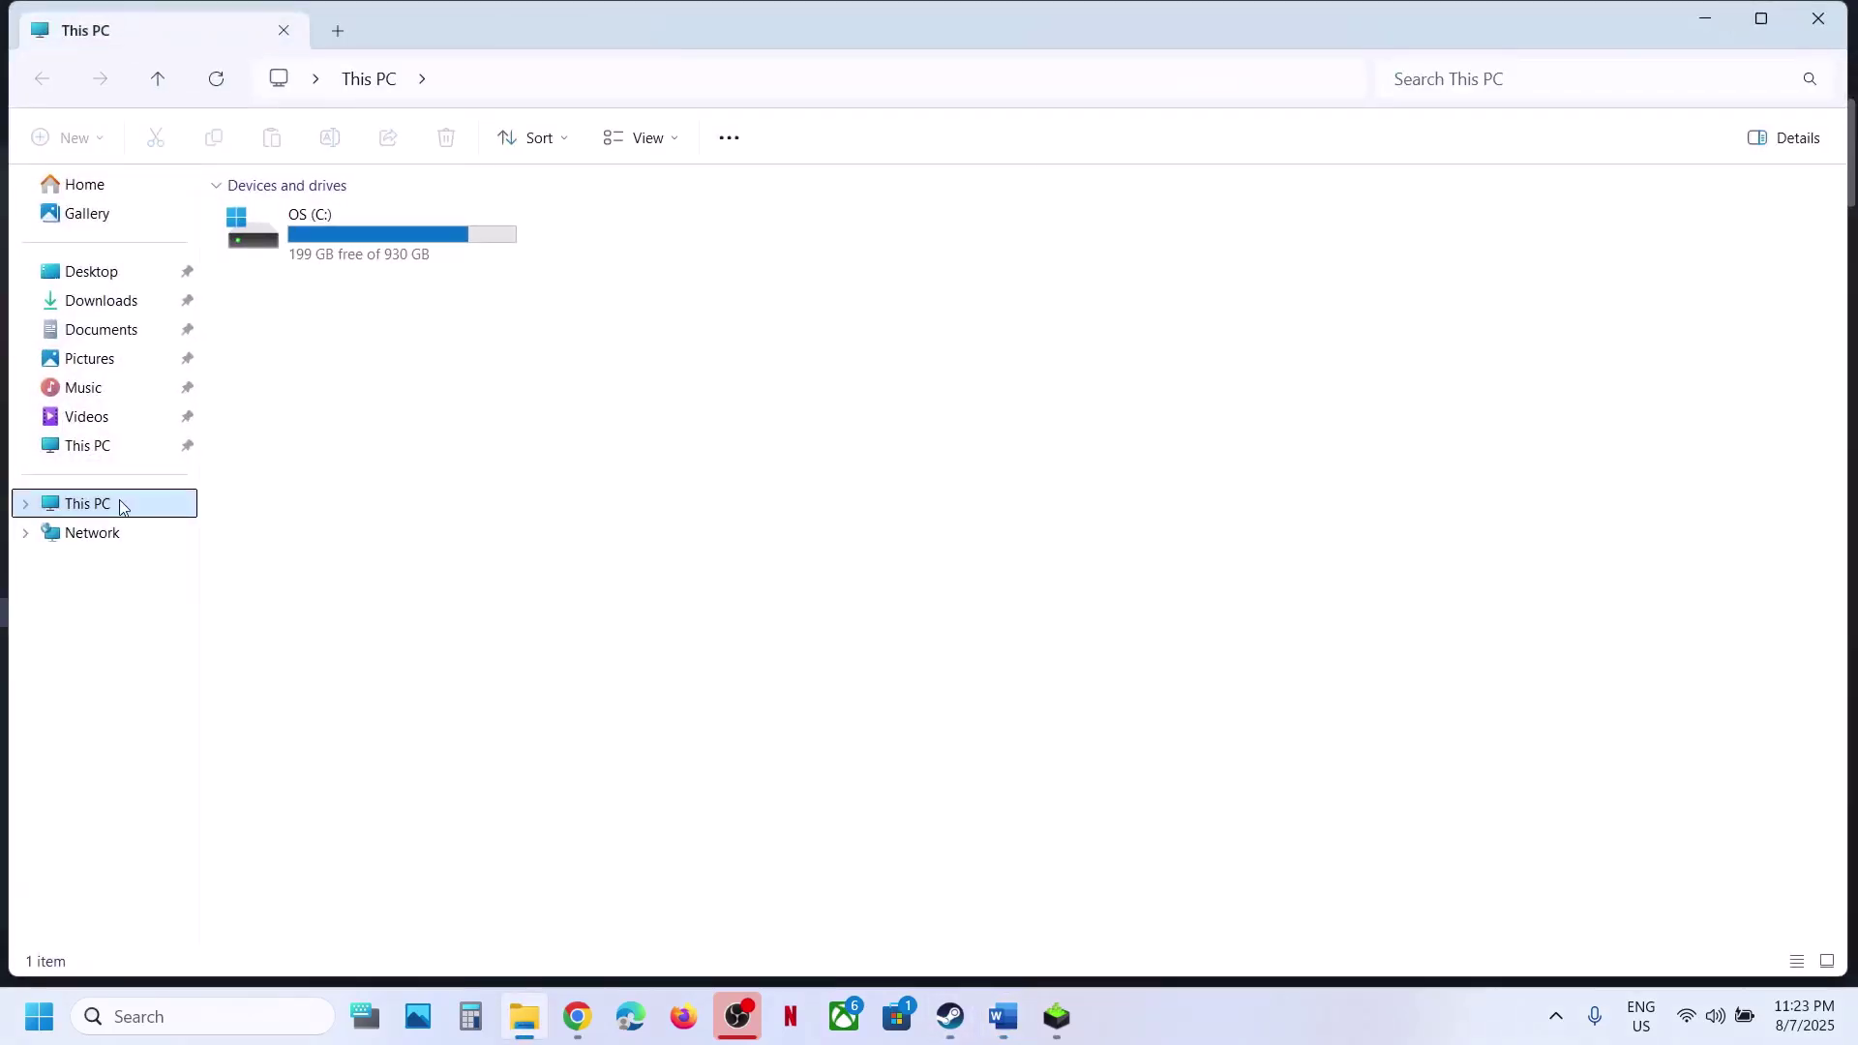
double_click(328, 255)
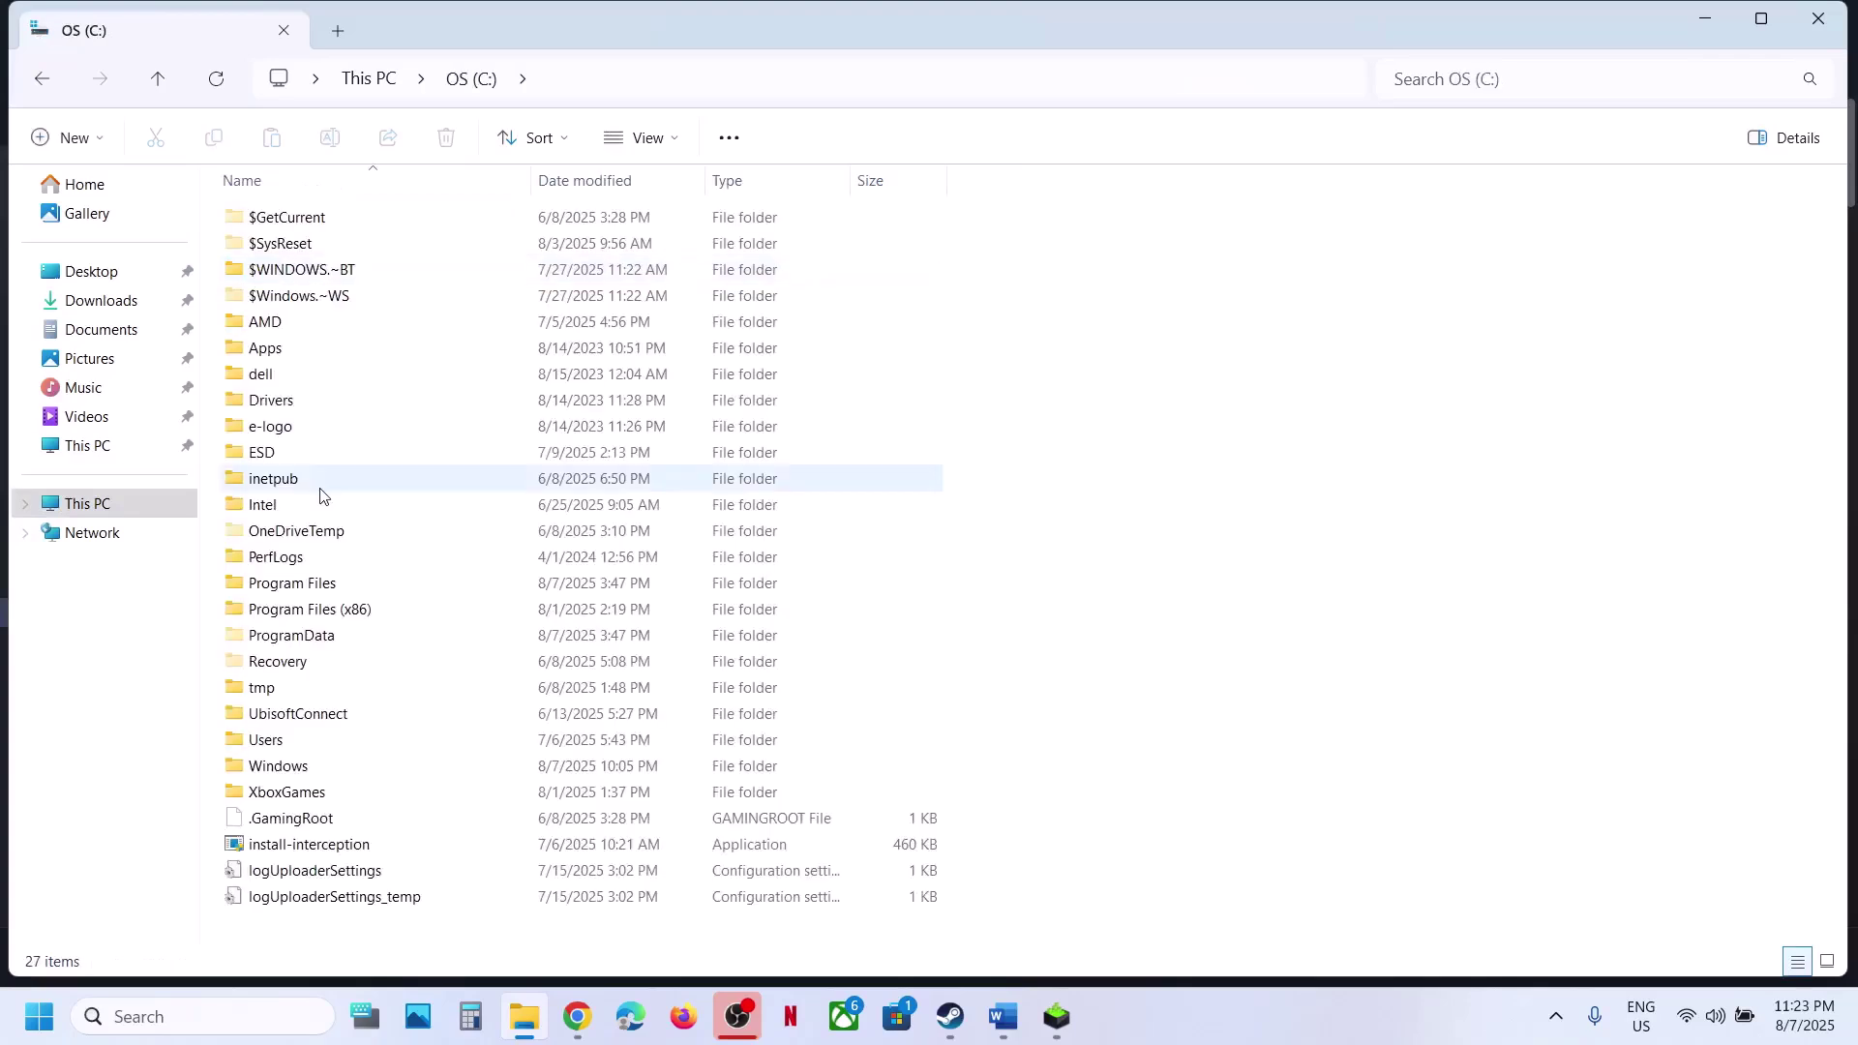
double_click(275, 740)
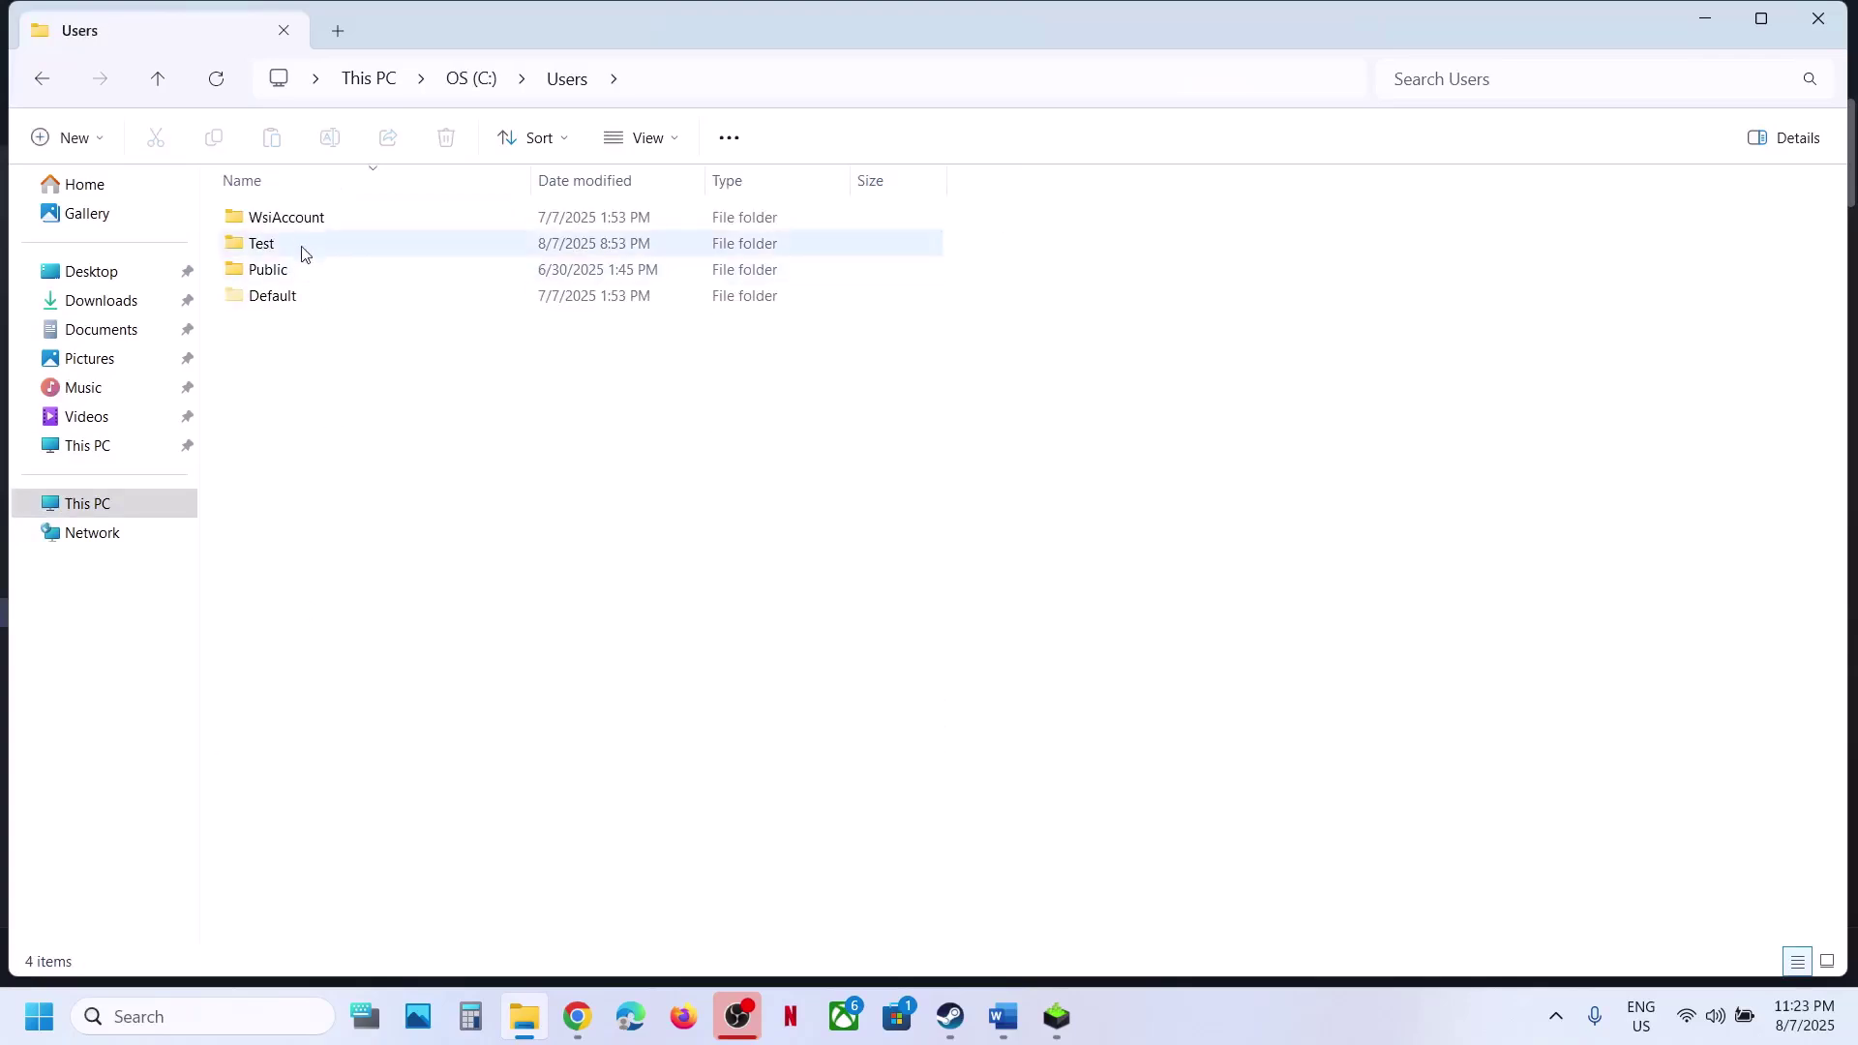
double_click(291, 249)
- Check whether the Hidden items display option is enabled so the AppData folder can be shown
left_click(329, 296)
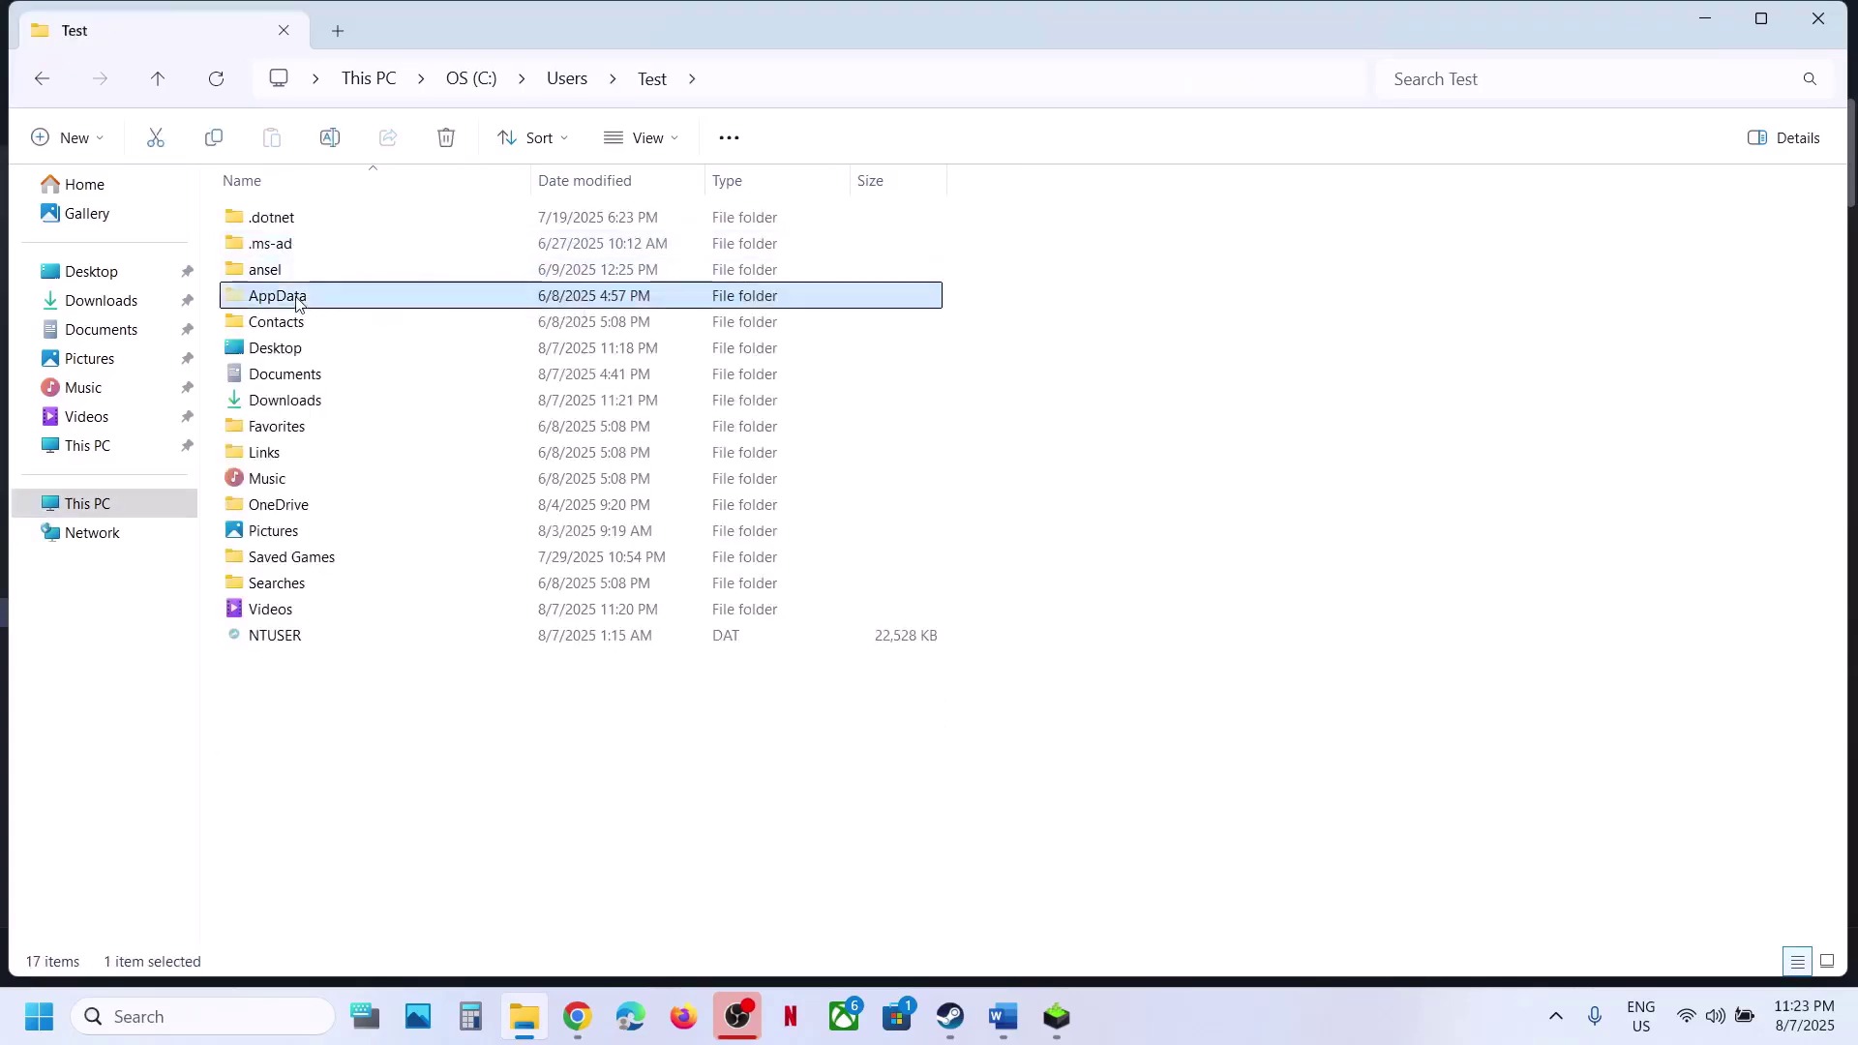
left_click(672, 141)
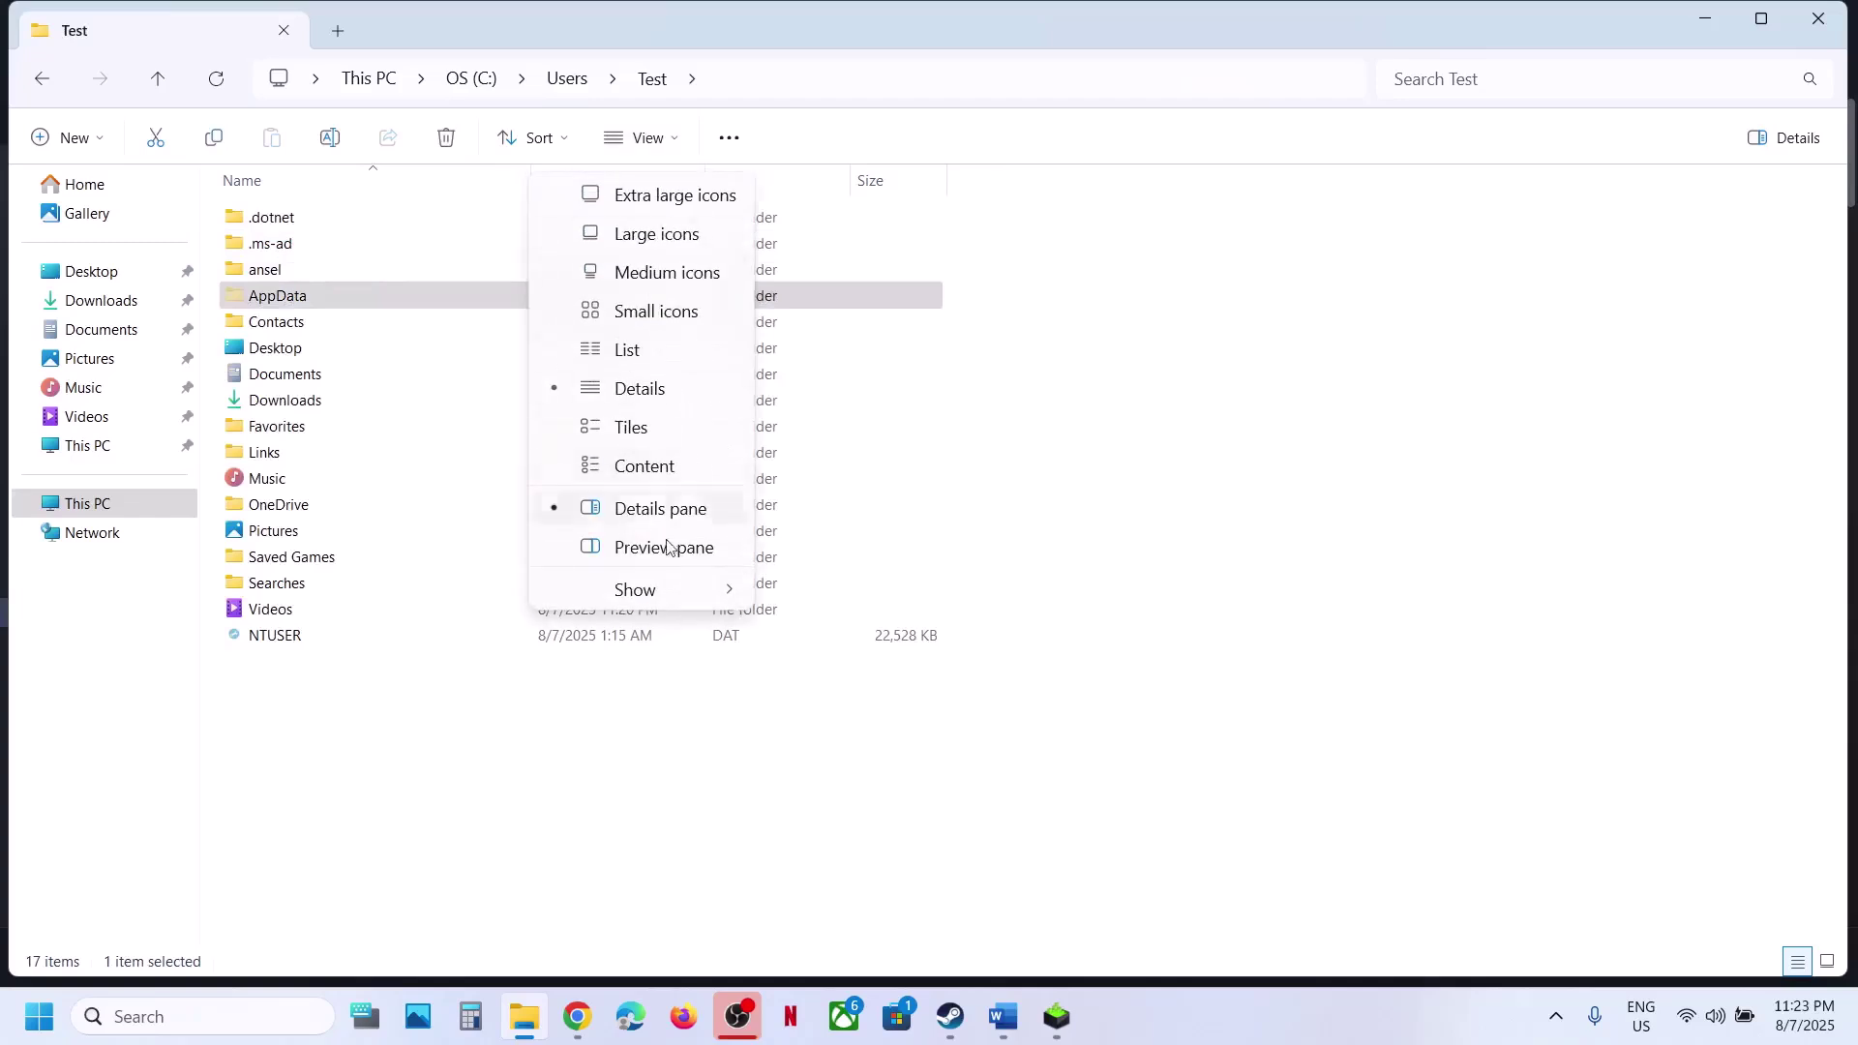
mouse_move(649, 602)
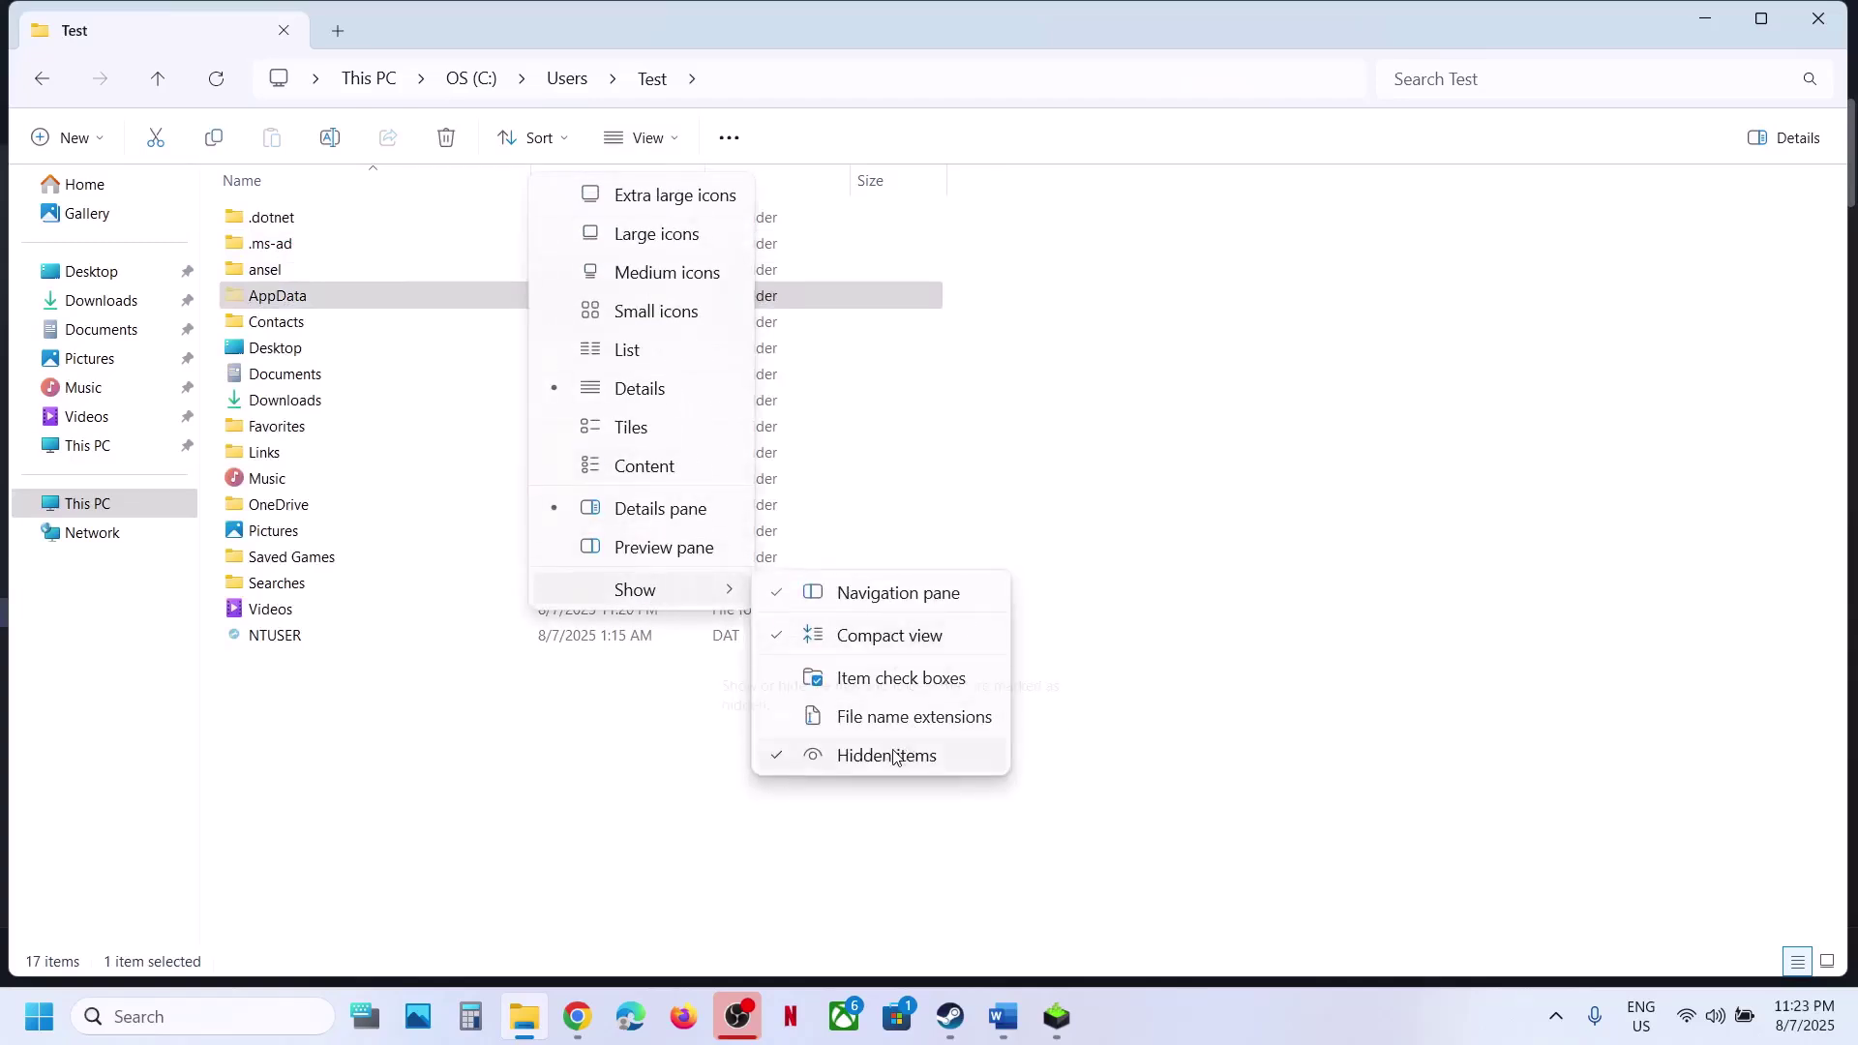
left_click(374, 301)
- Open the game's Saved folder under AppData\Local\MafiaTheOldCountry
double_click(374, 301)
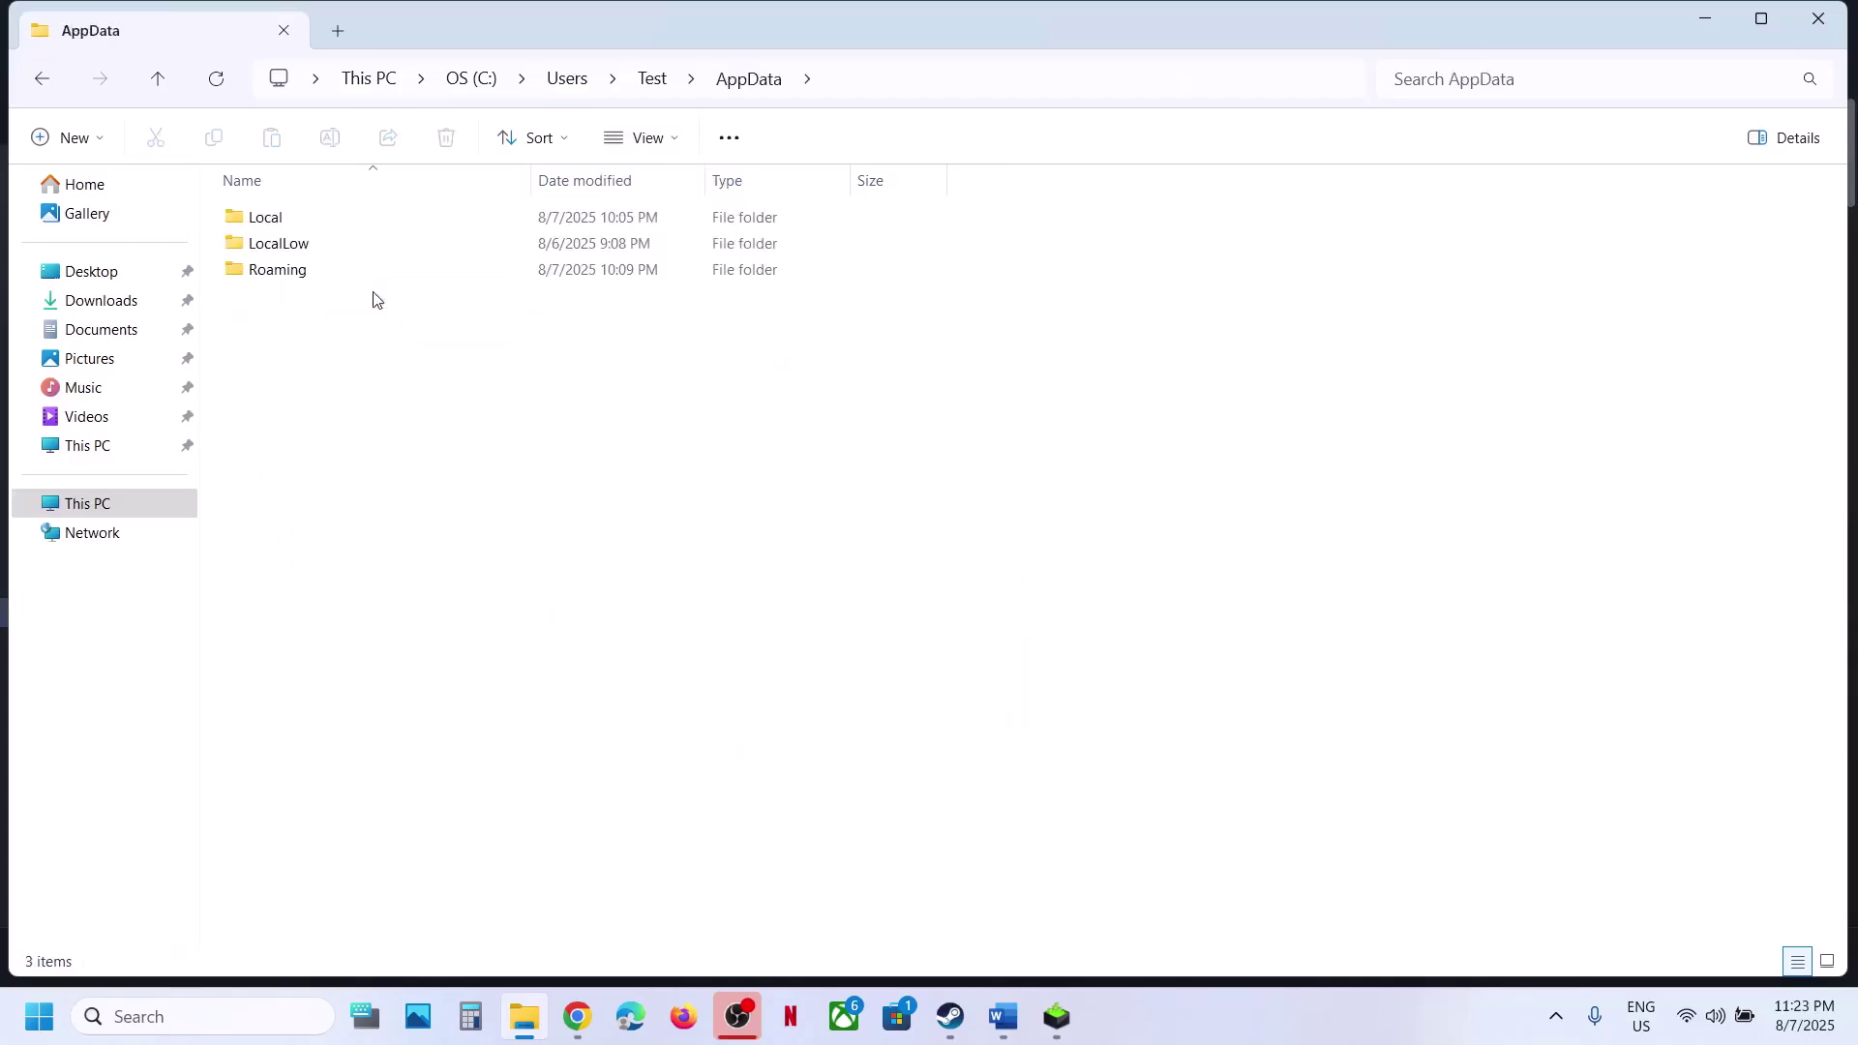
double_click(313, 227)
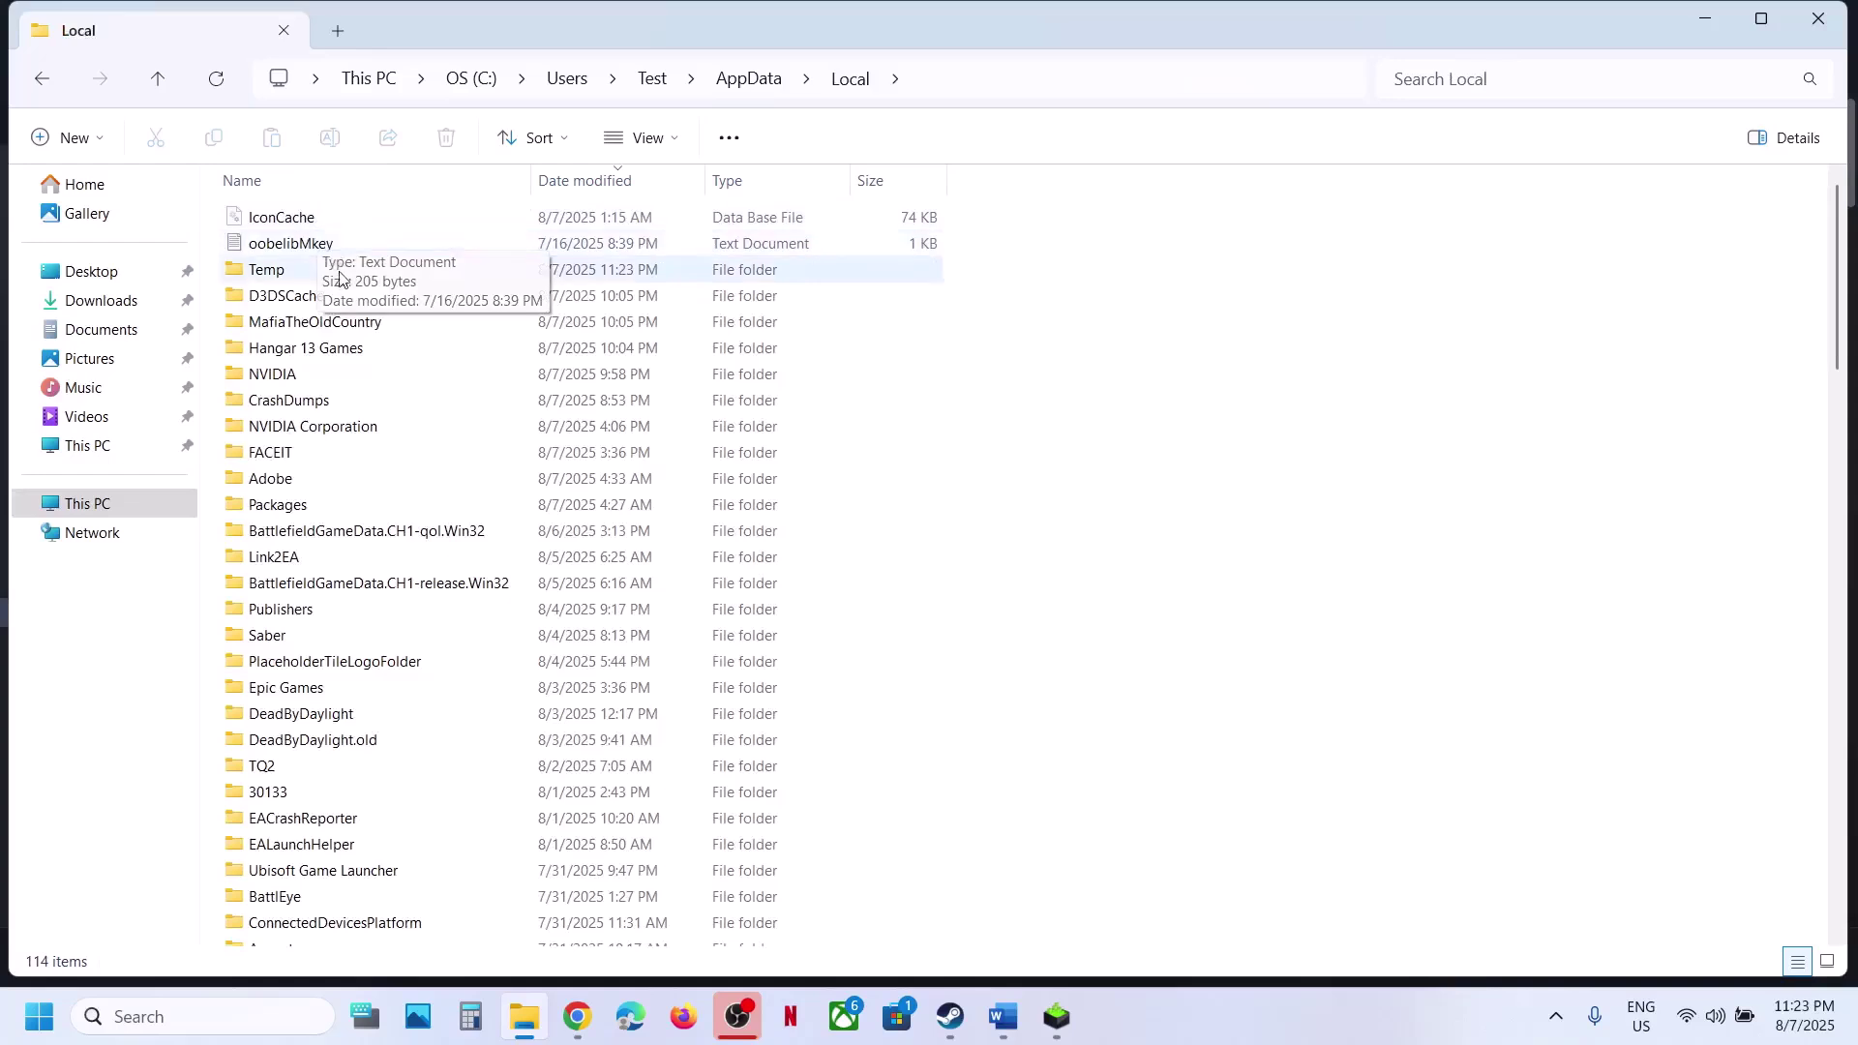
left_click(327, 329)
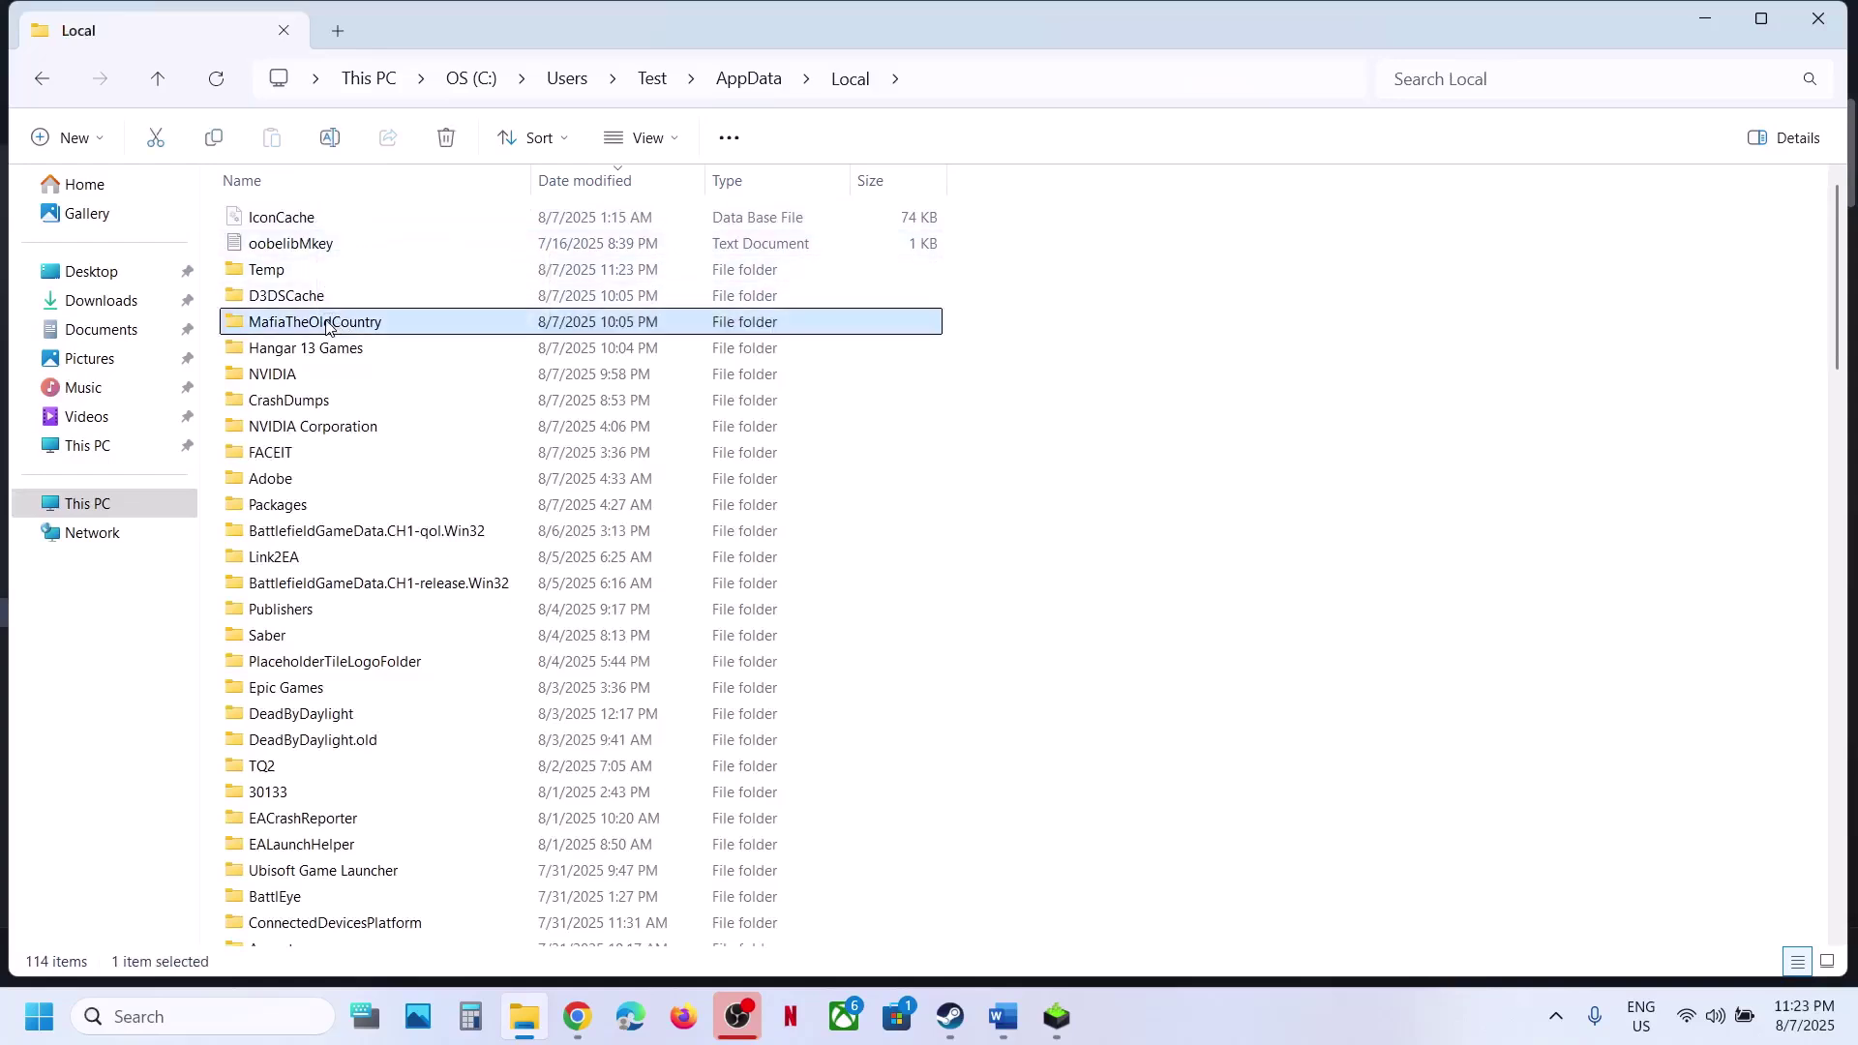
double_click(349, 328)
left_click(303, 228)
double_click(303, 228)
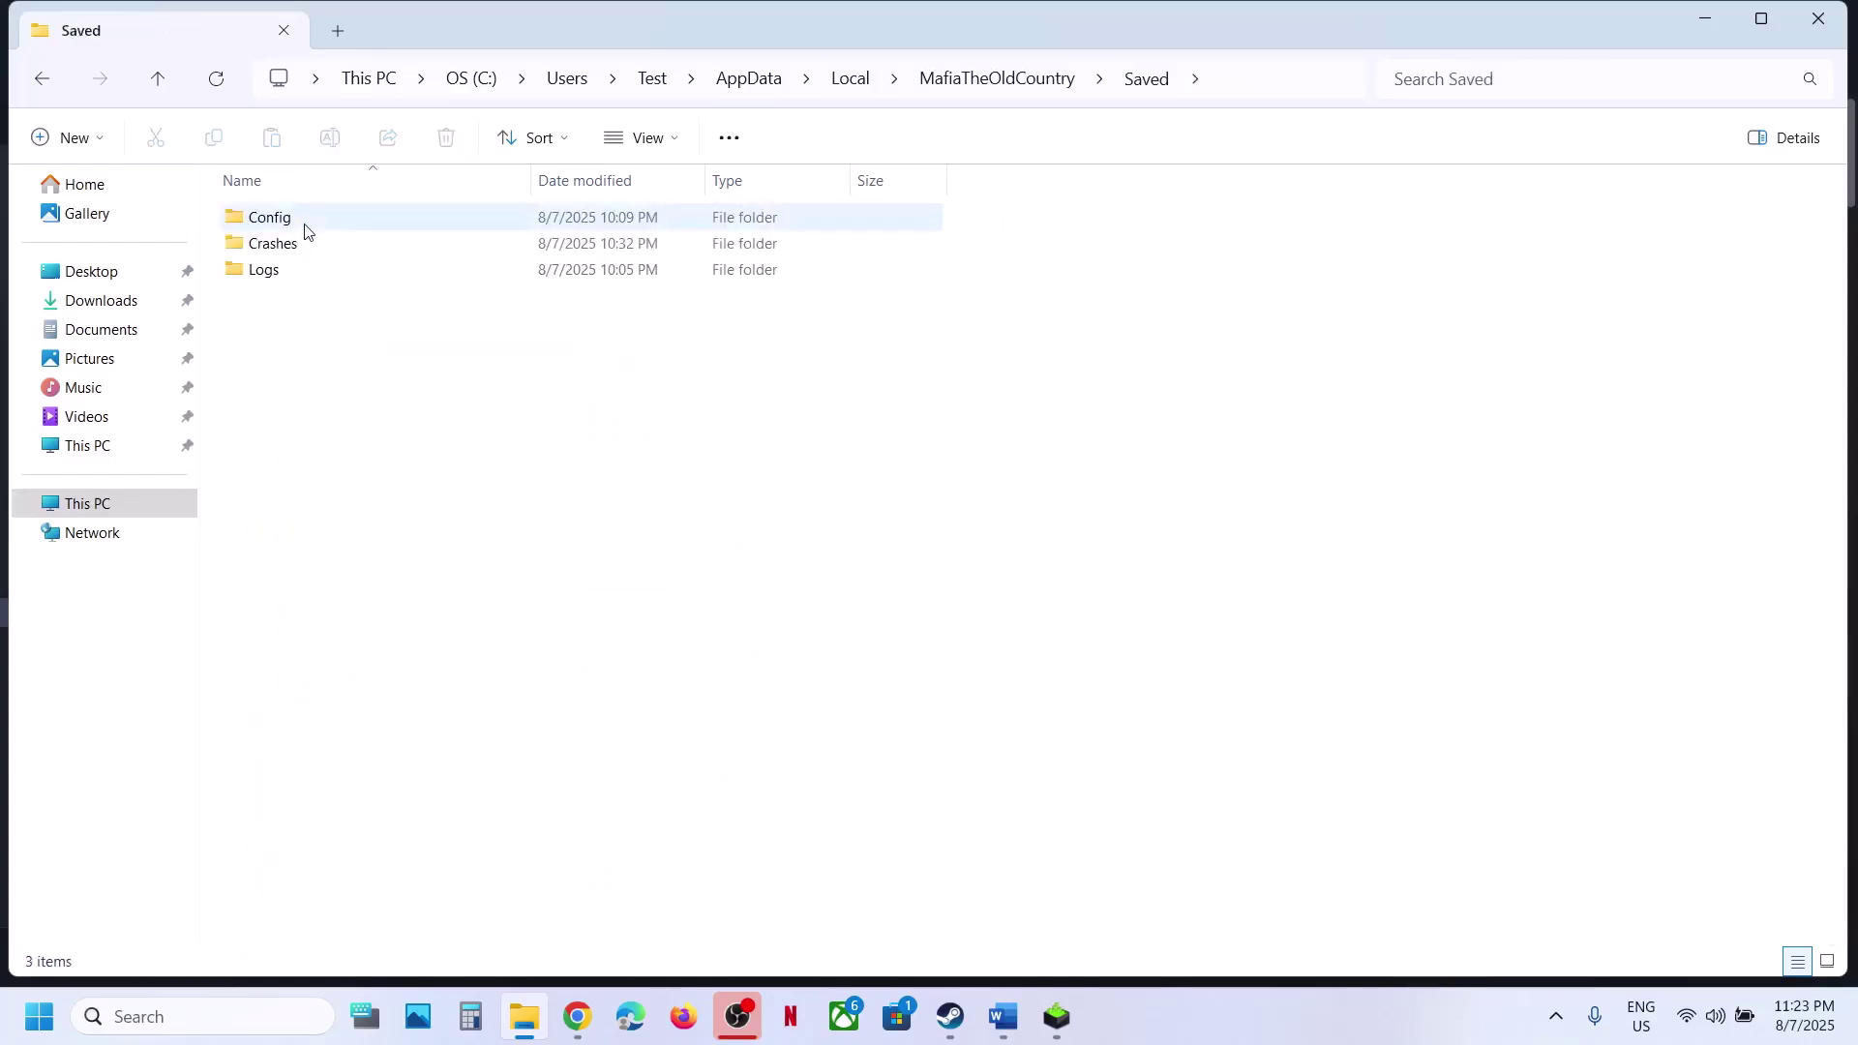
- Back up the Config folder by copying it to the desktop, and place the copy in the open middle area
left_click(290, 224)
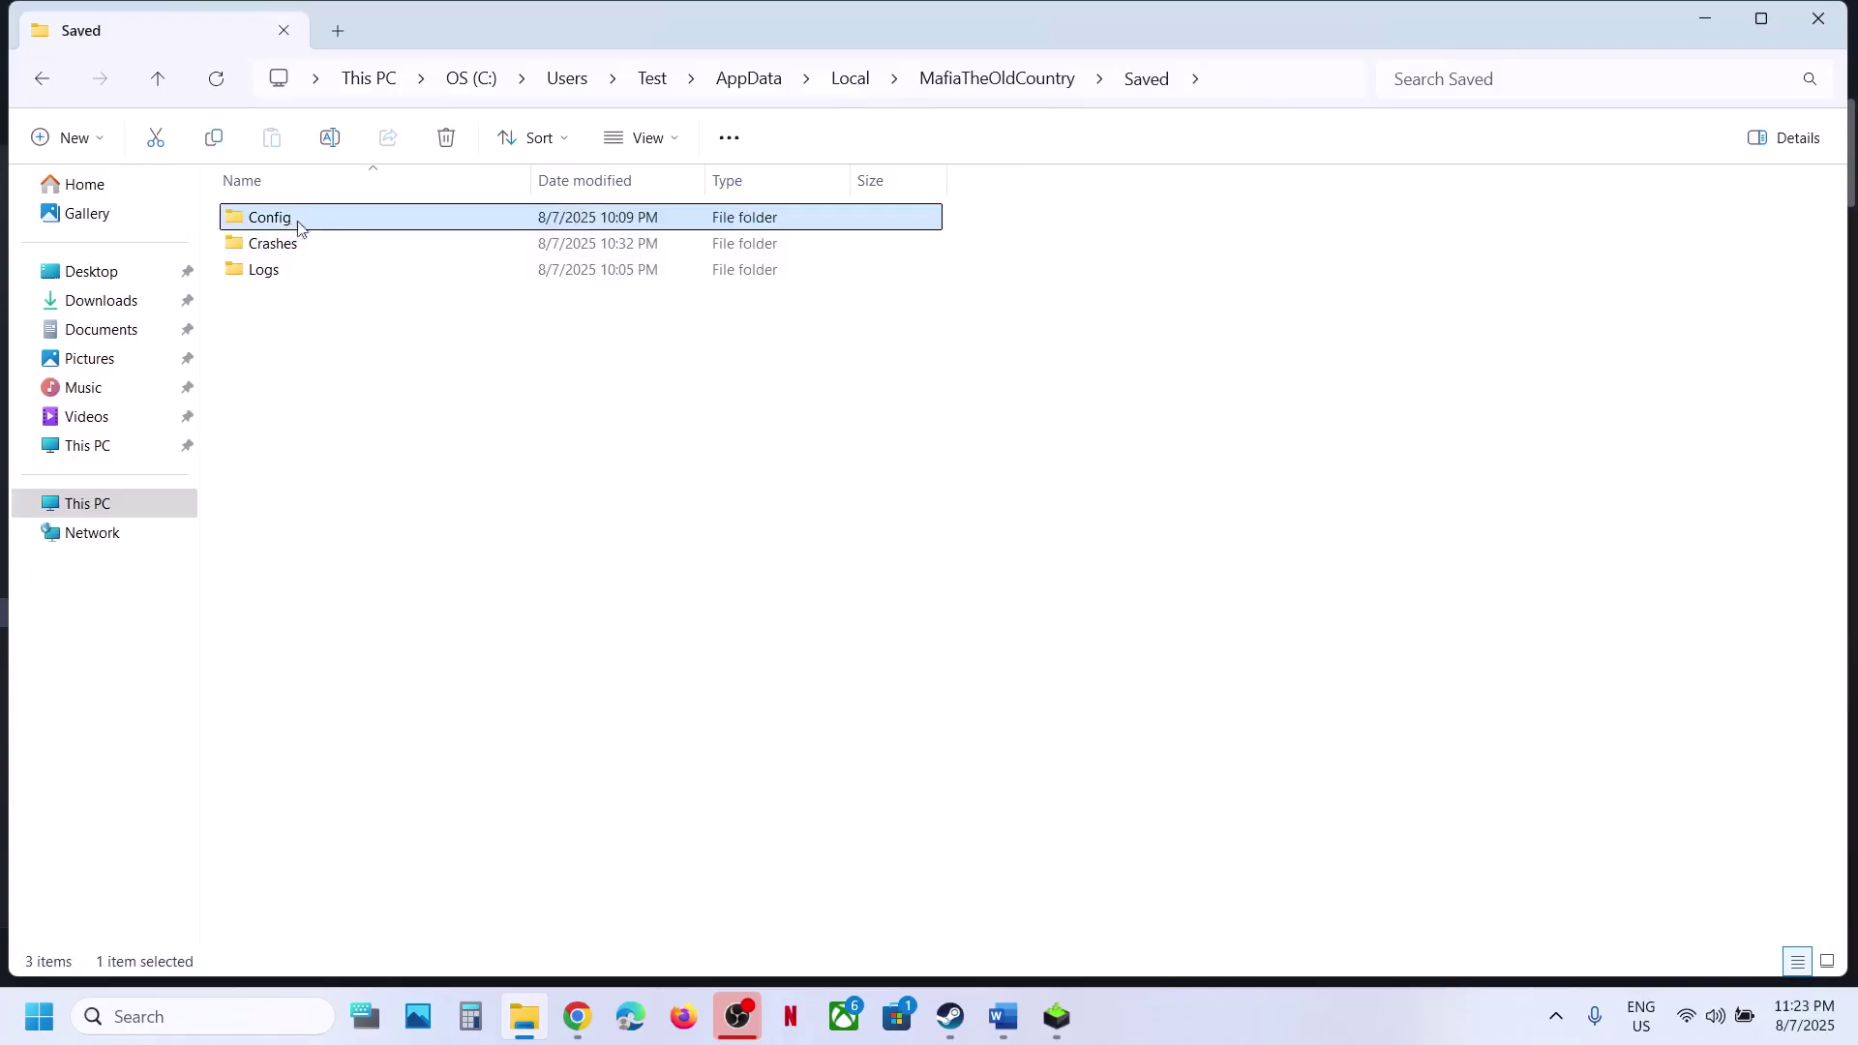
right_click(303, 228)
left_click(415, 261)
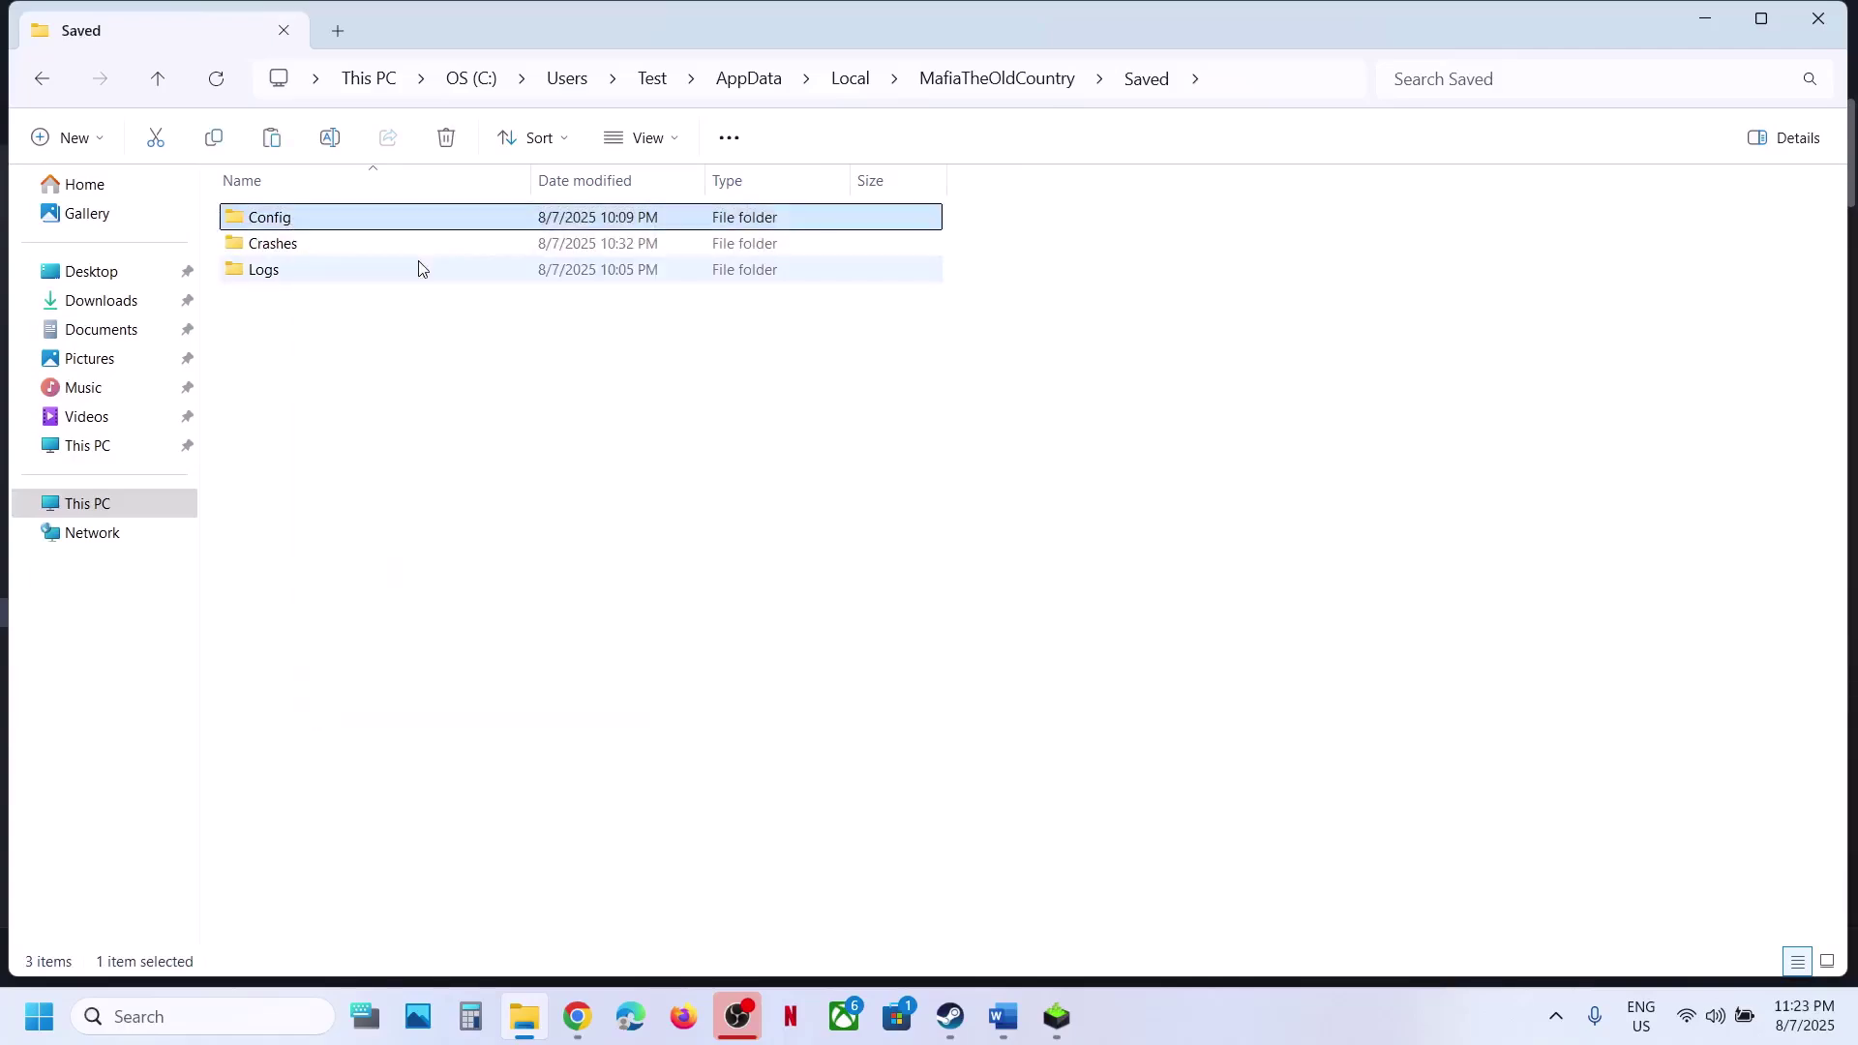
key("super+d")
key("ctrl+v")
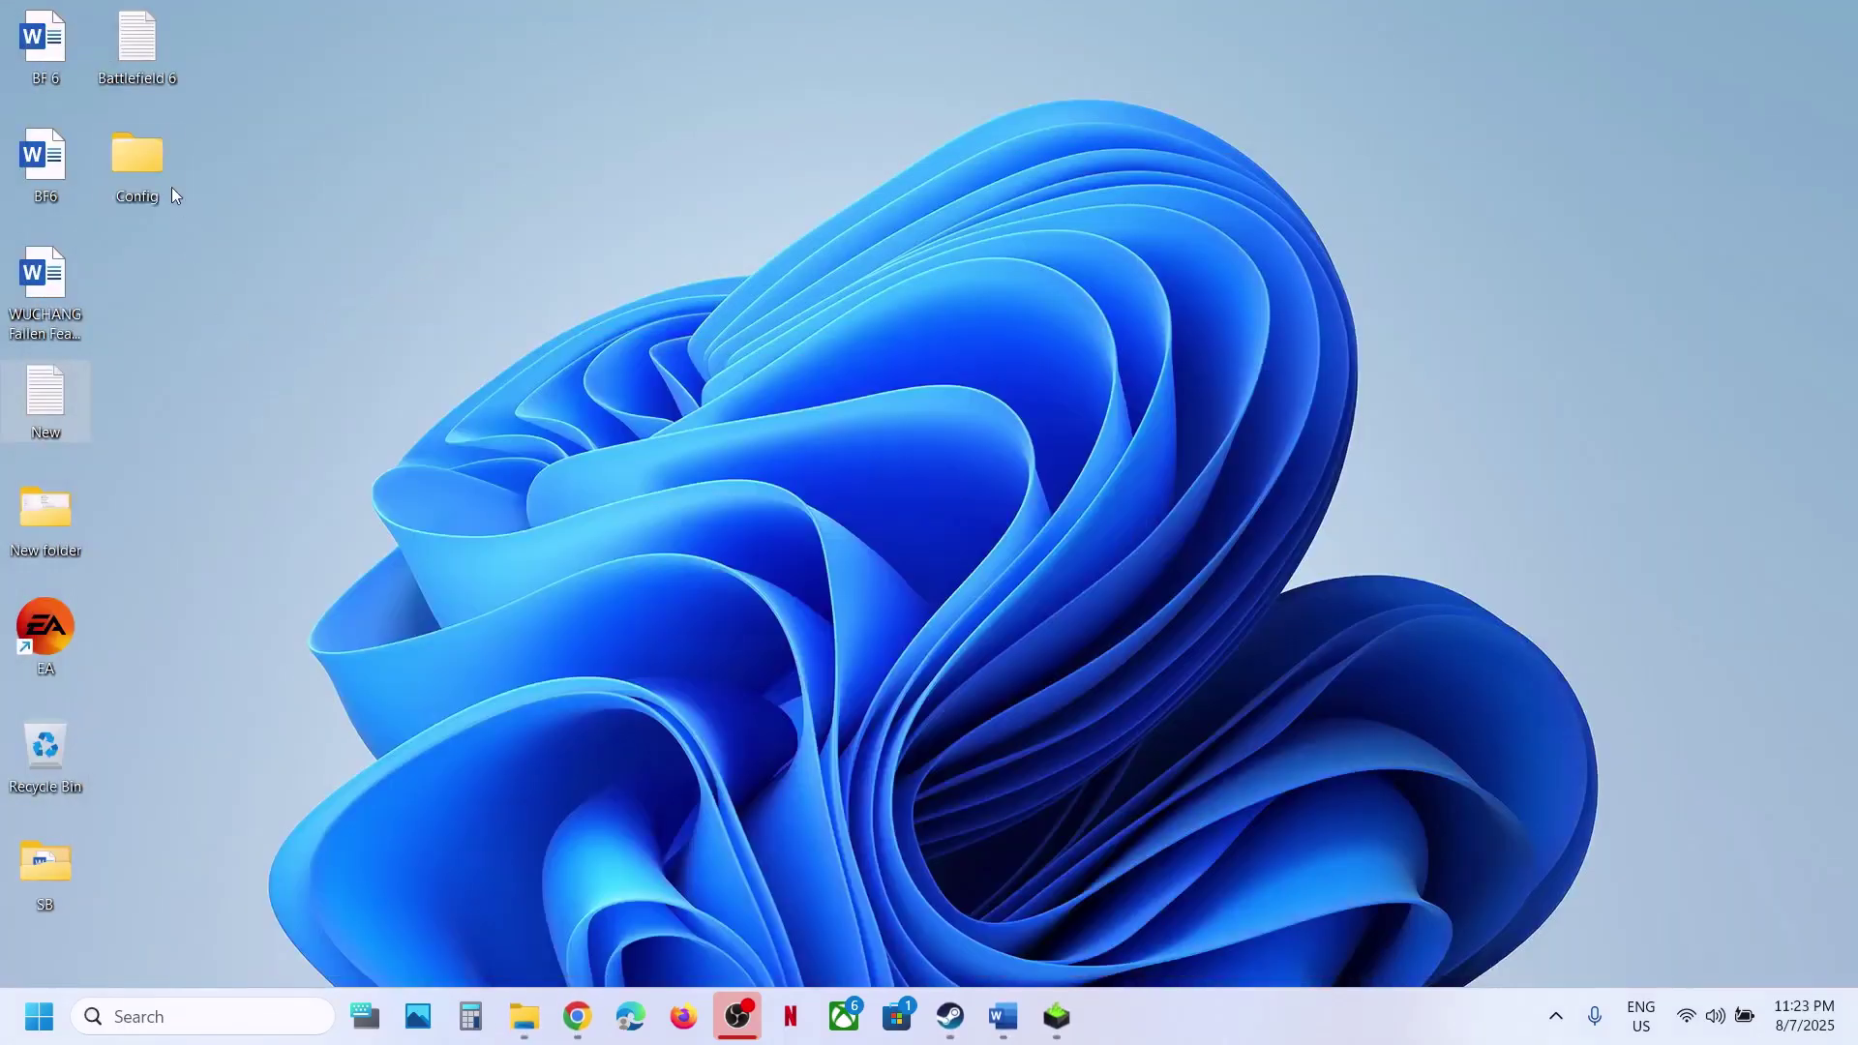
left_click_drag(153, 163, 821, 407)
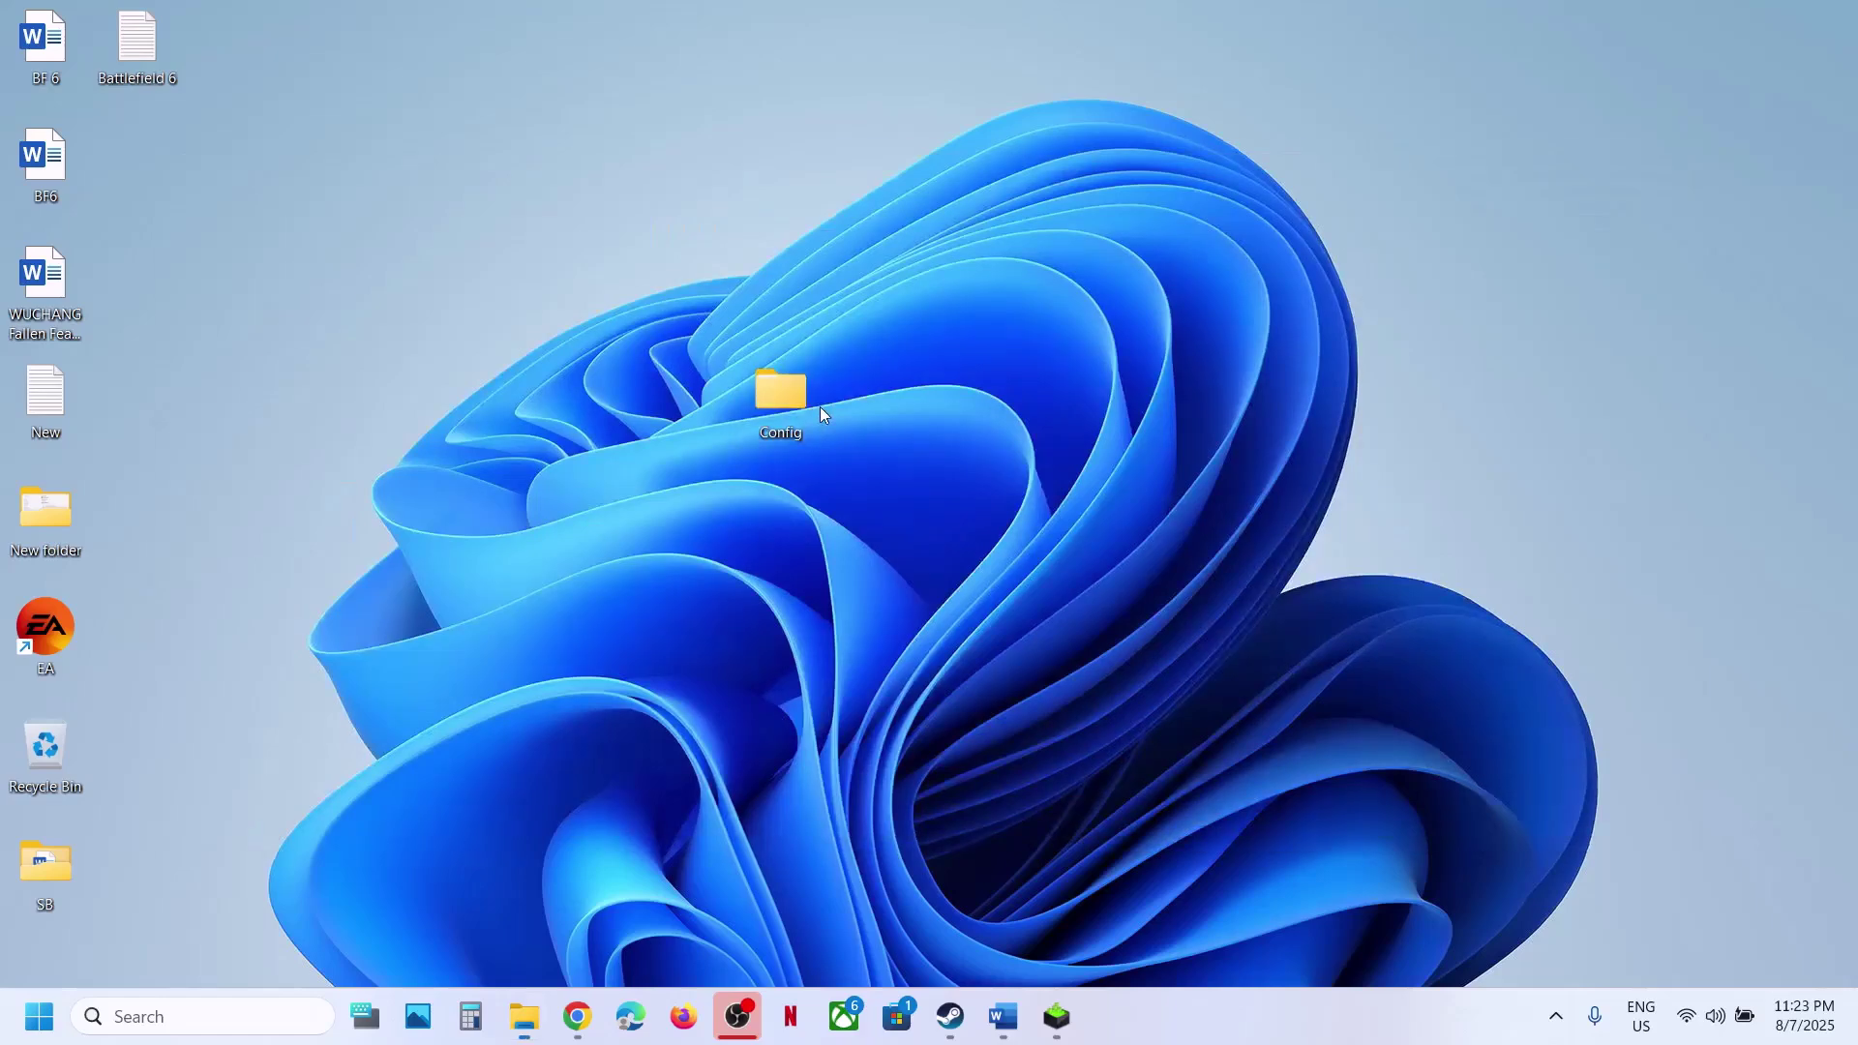
- Return to the game's Saved folder and rename the original Config folder as Config.old
key("super+d")
right_click(344, 223)
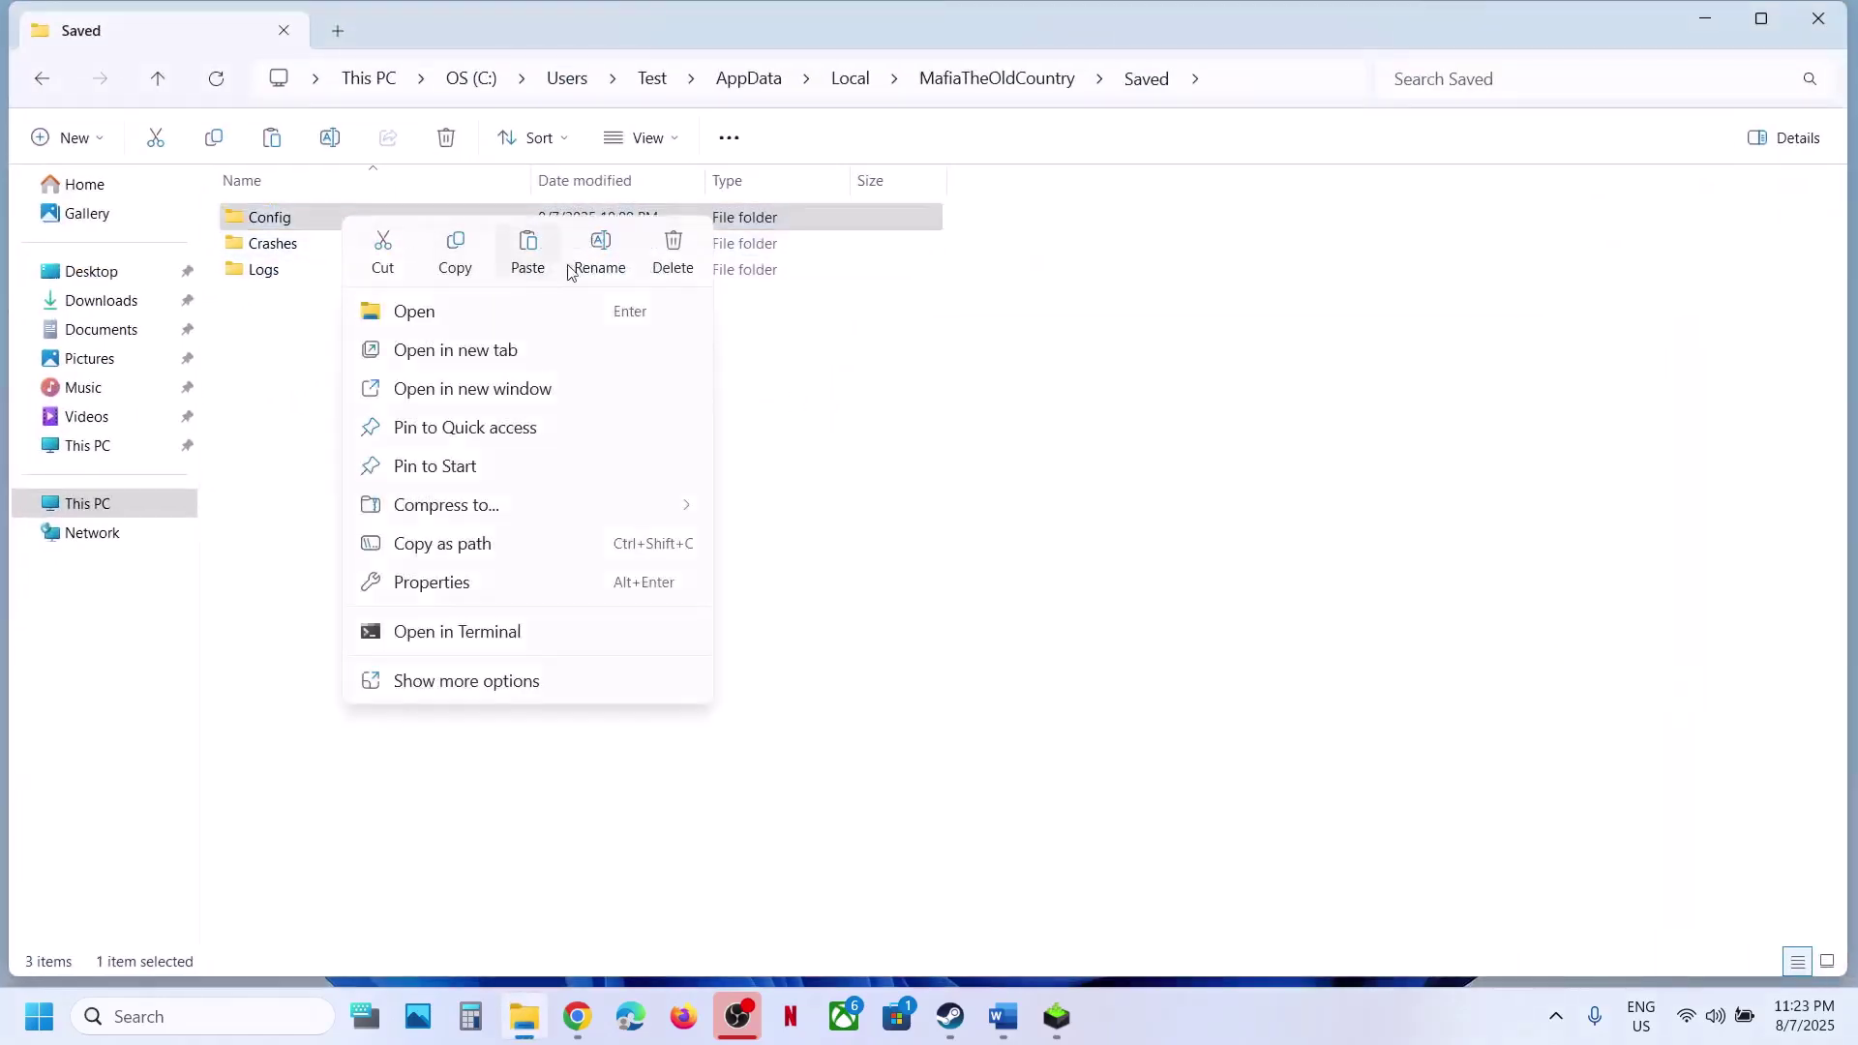
left_click(600, 250)
left_click(321, 218)
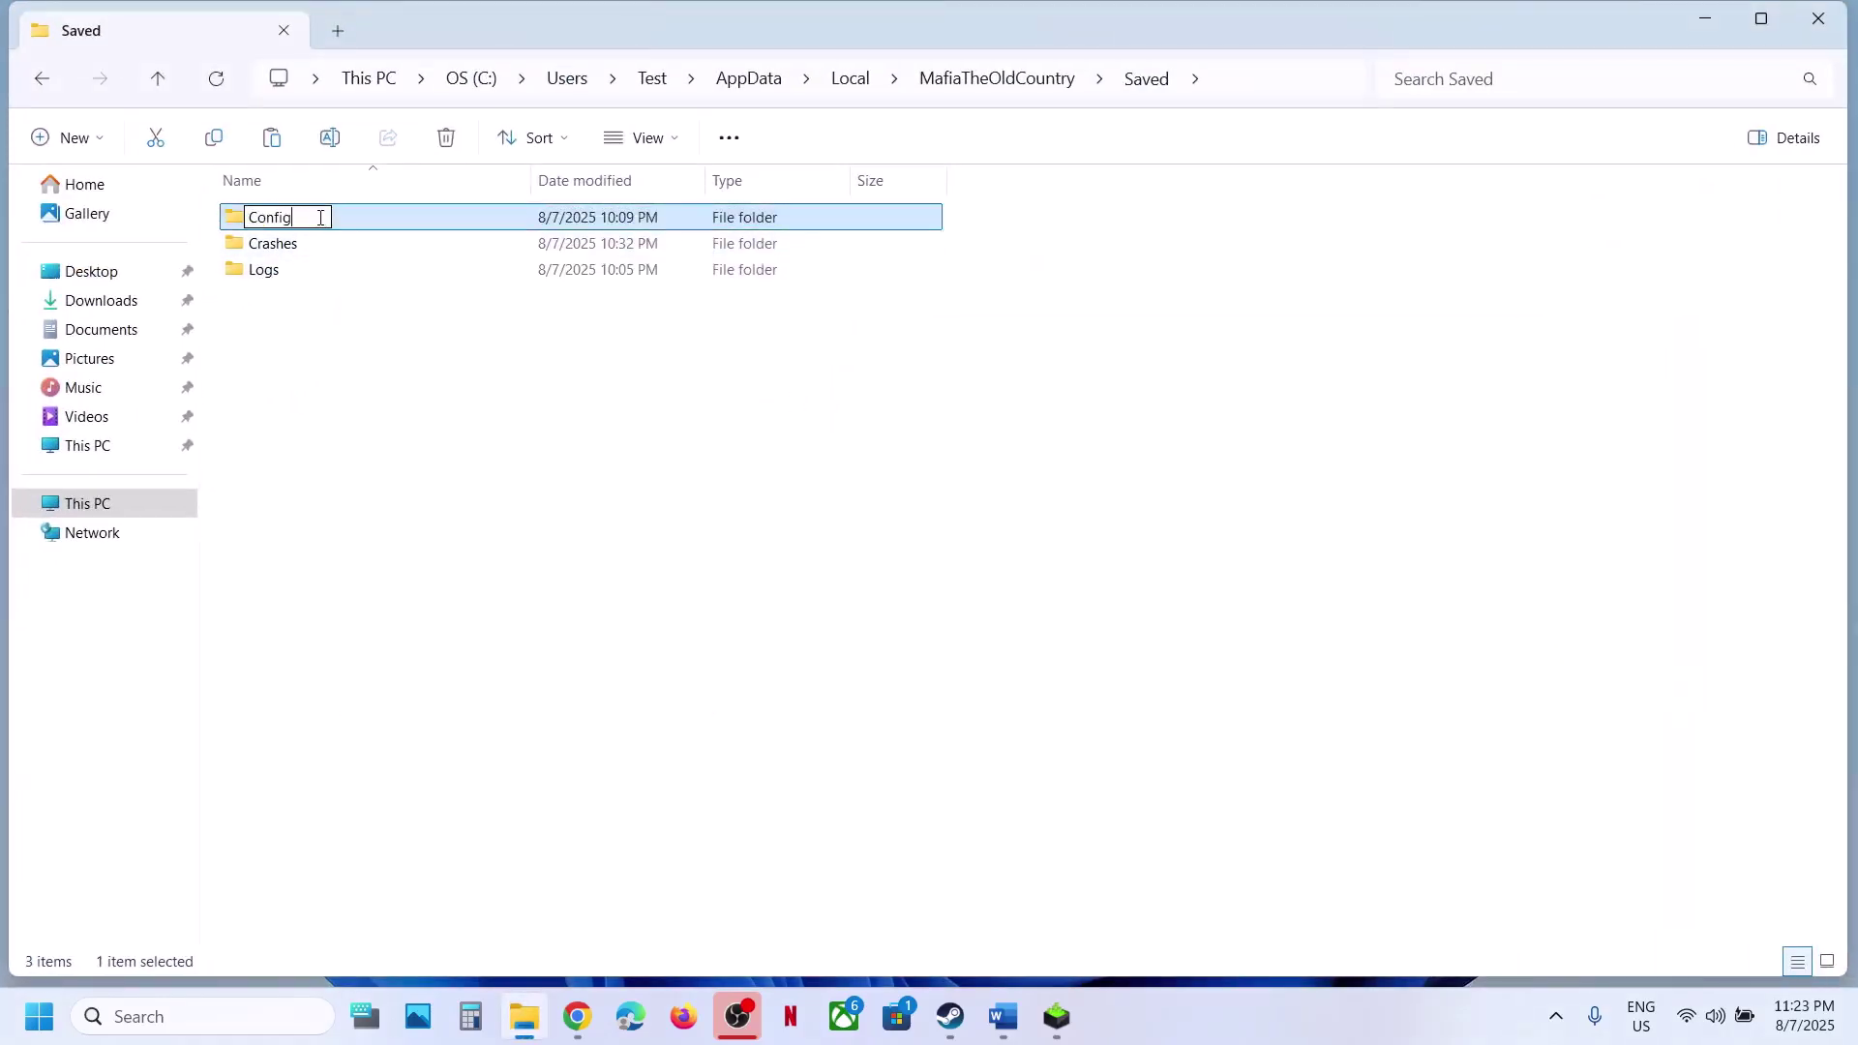
type(".old")
left_click(366, 412)
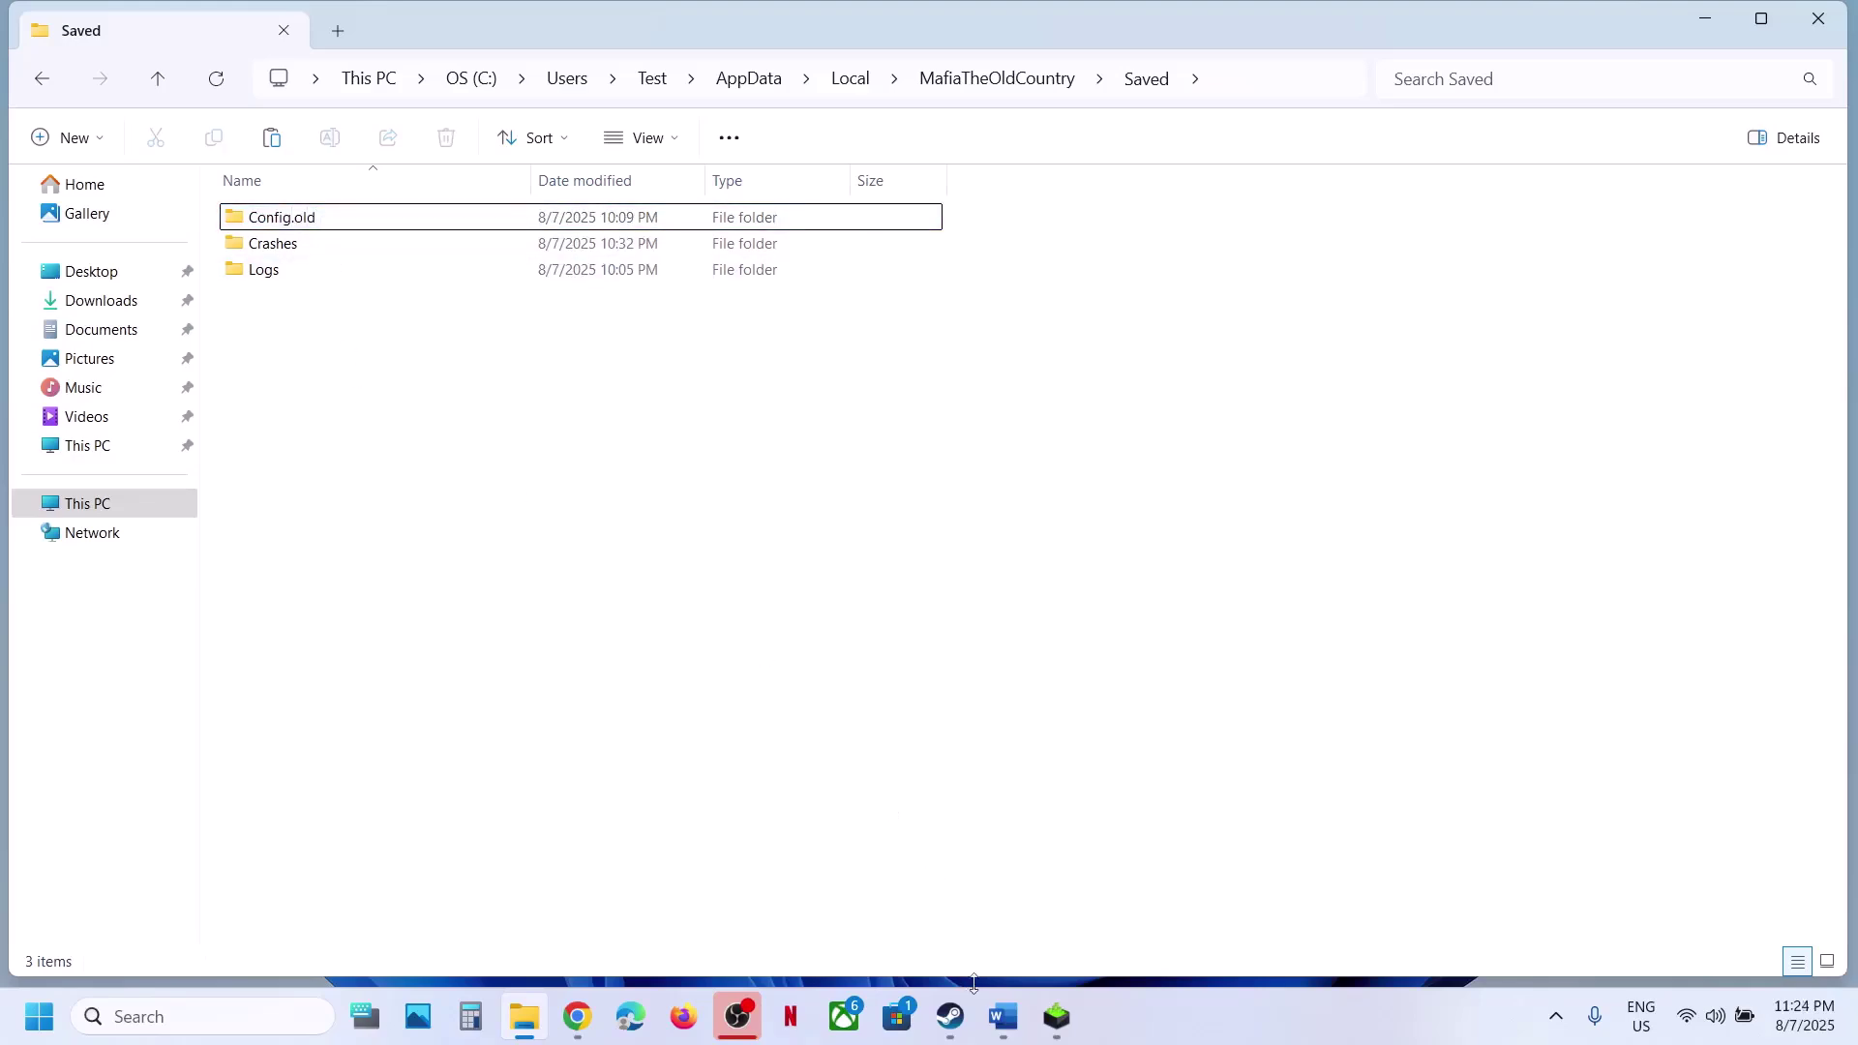
- Switch to Word and read the rest of the Step 4 note, highlighting the save file renaming, lost progress and backup phrases
left_click(1004, 1016)
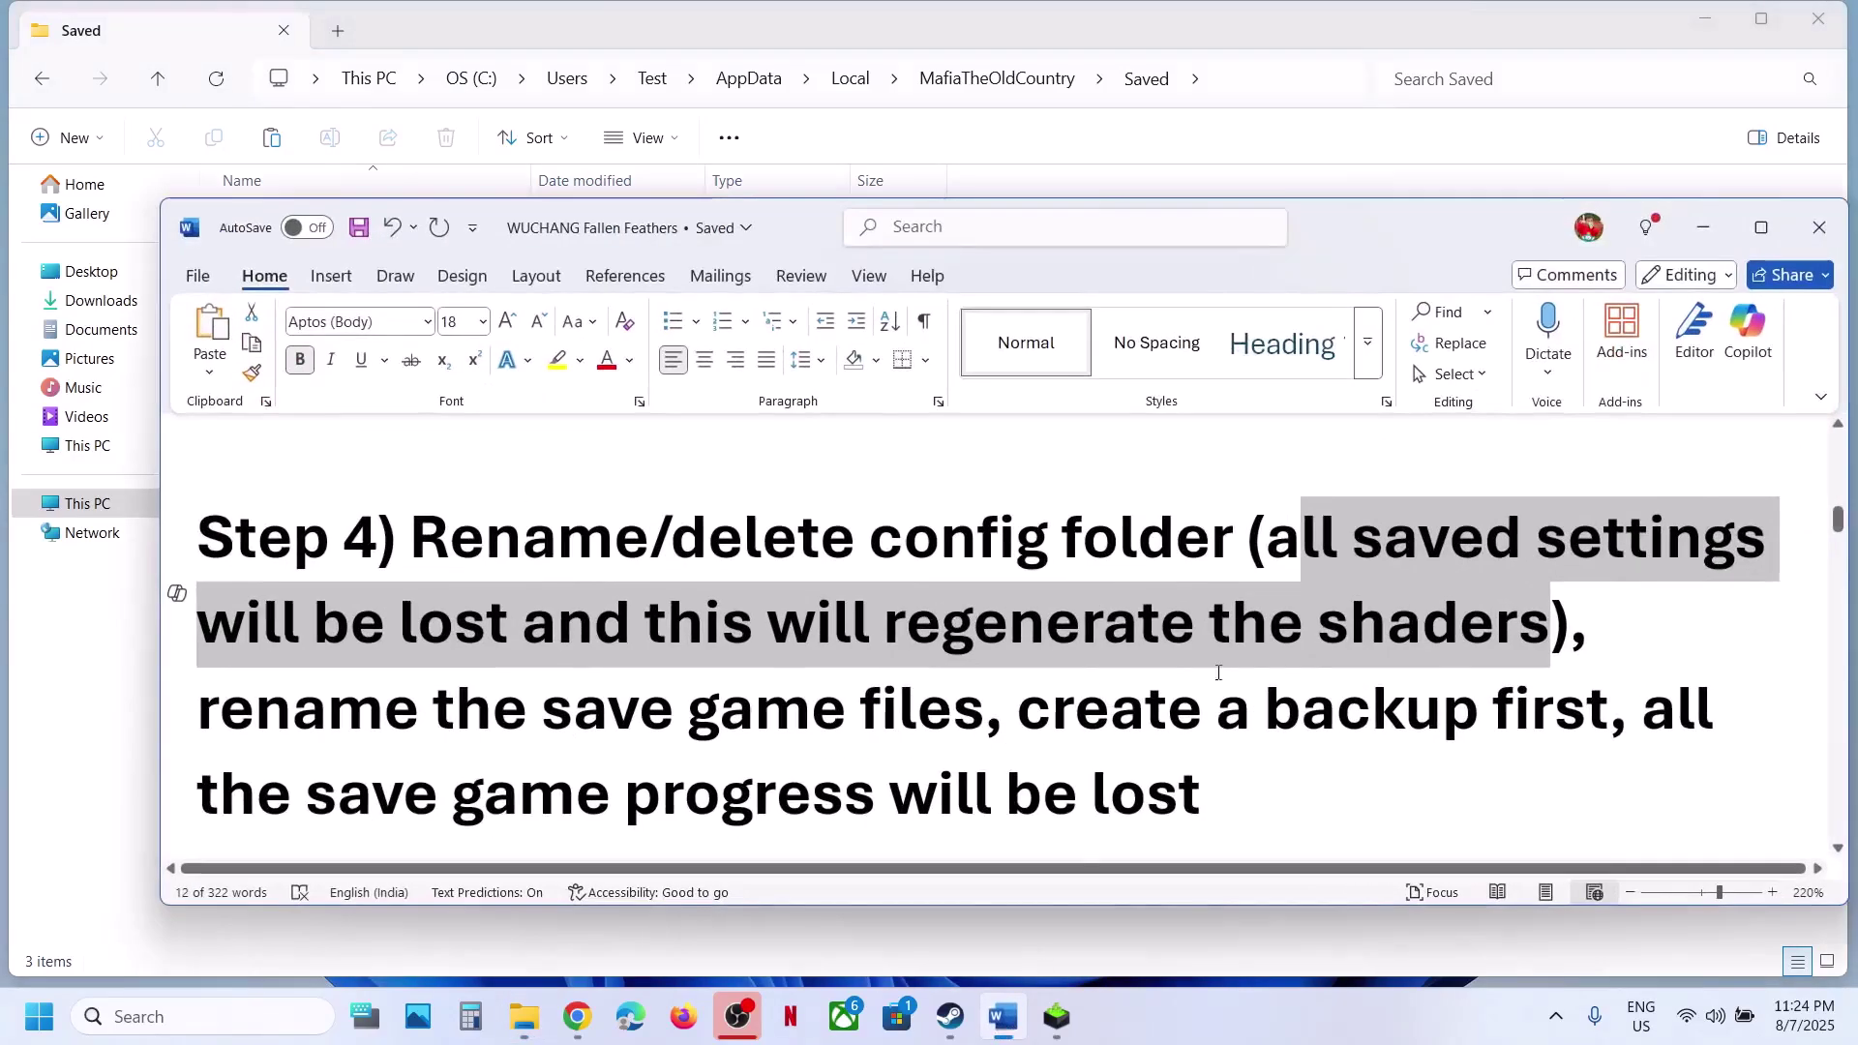
scroll(409, 737, "down", 1)
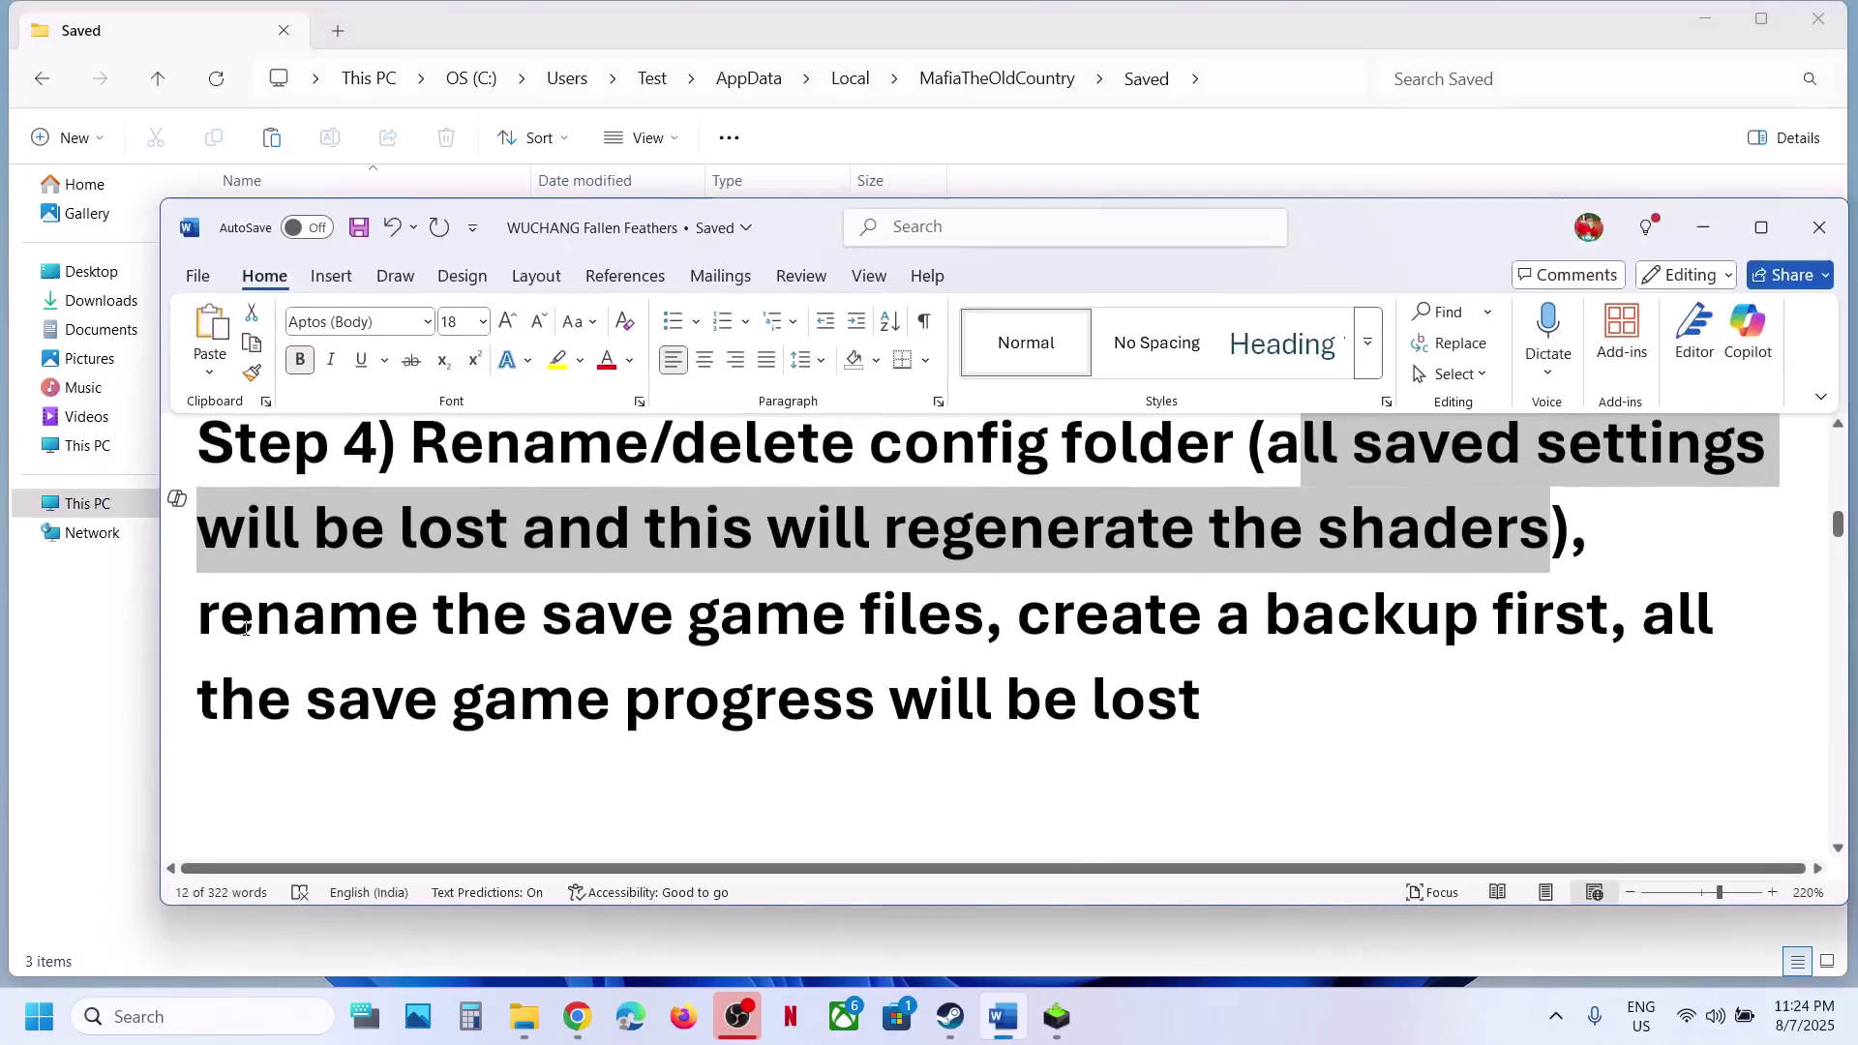
left_click_drag(222, 625, 956, 647)
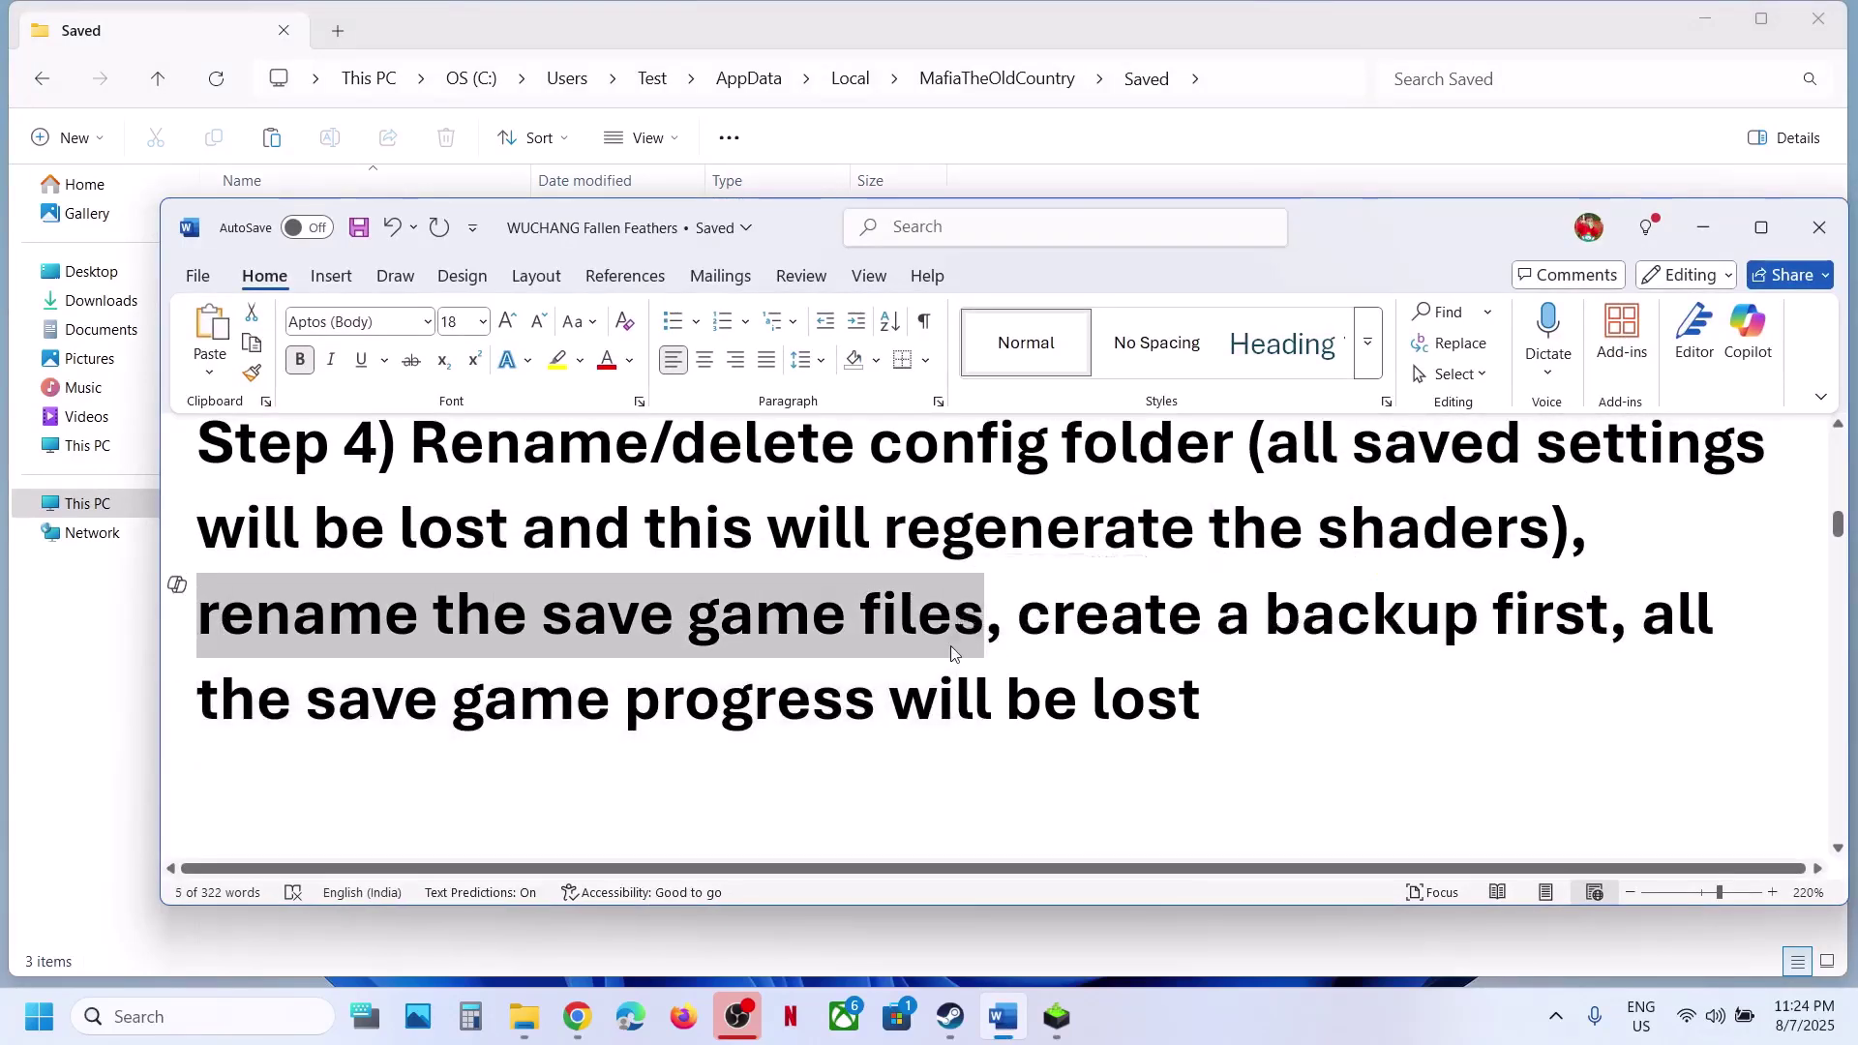
left_click(950, 647)
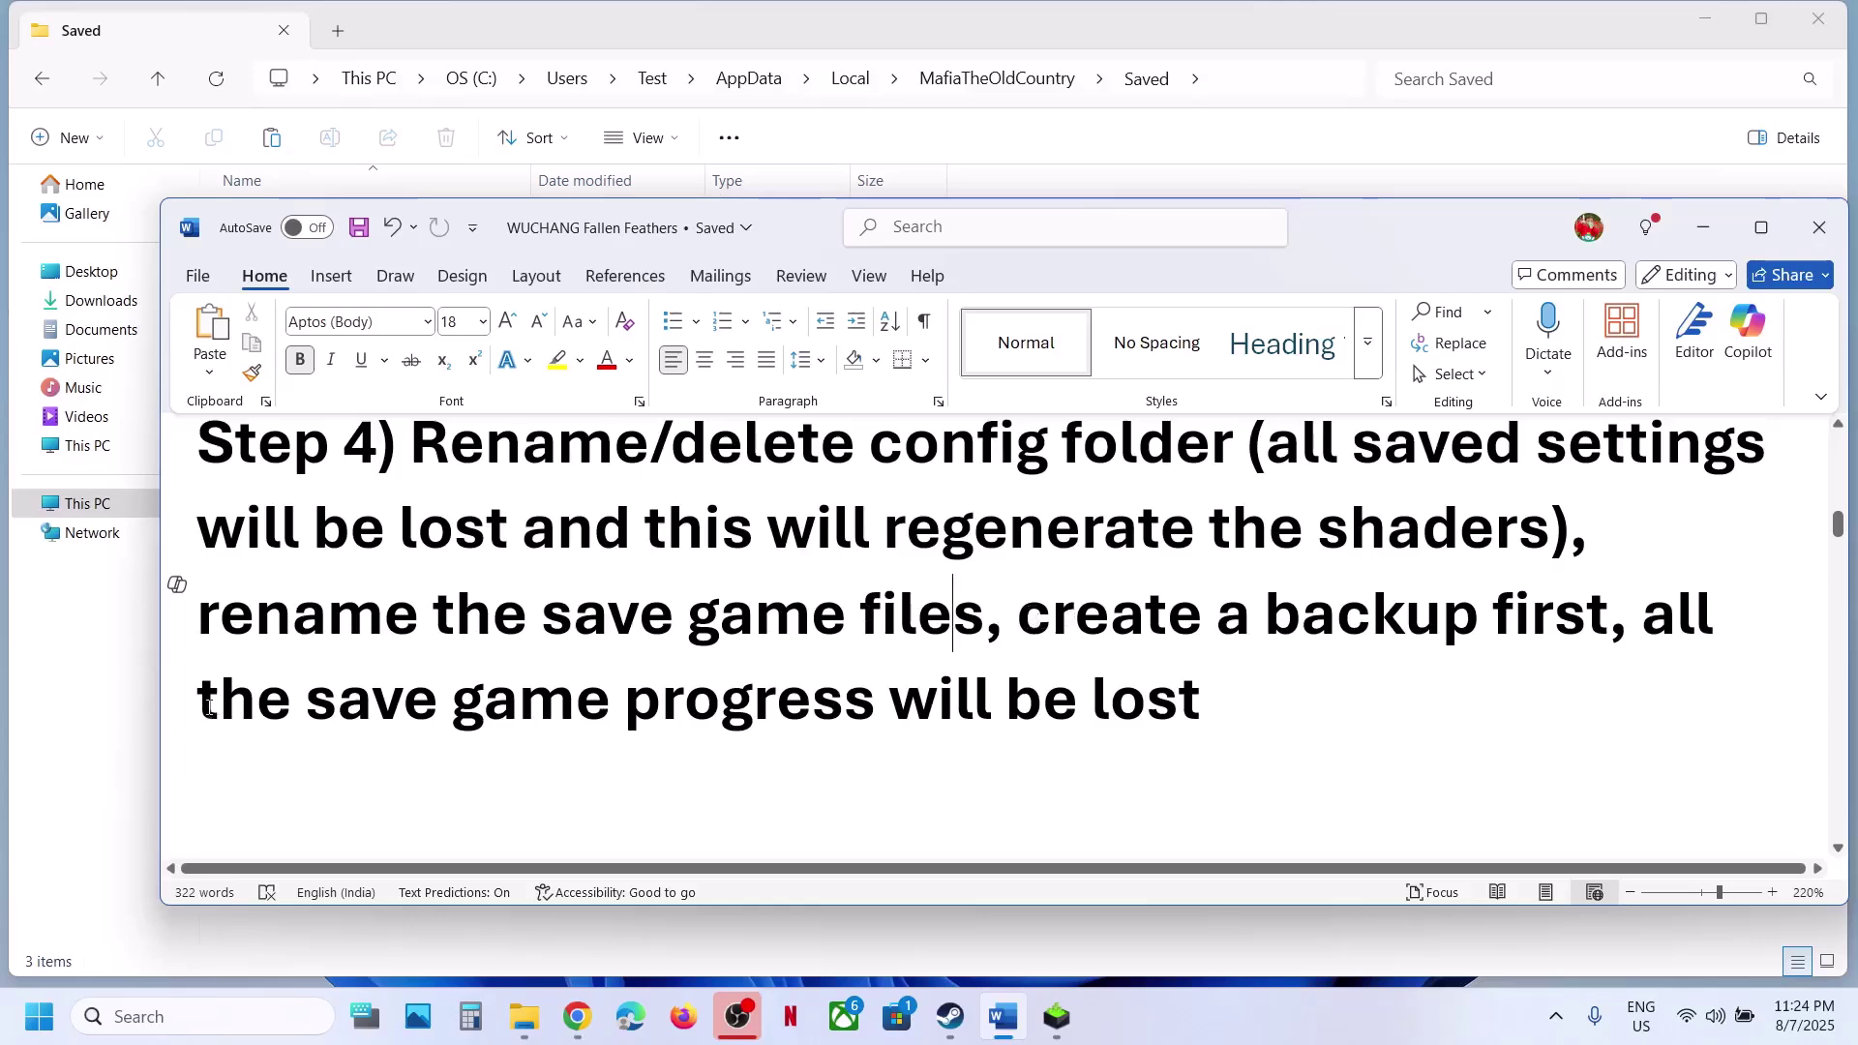
left_click_drag(208, 708, 1336, 747)
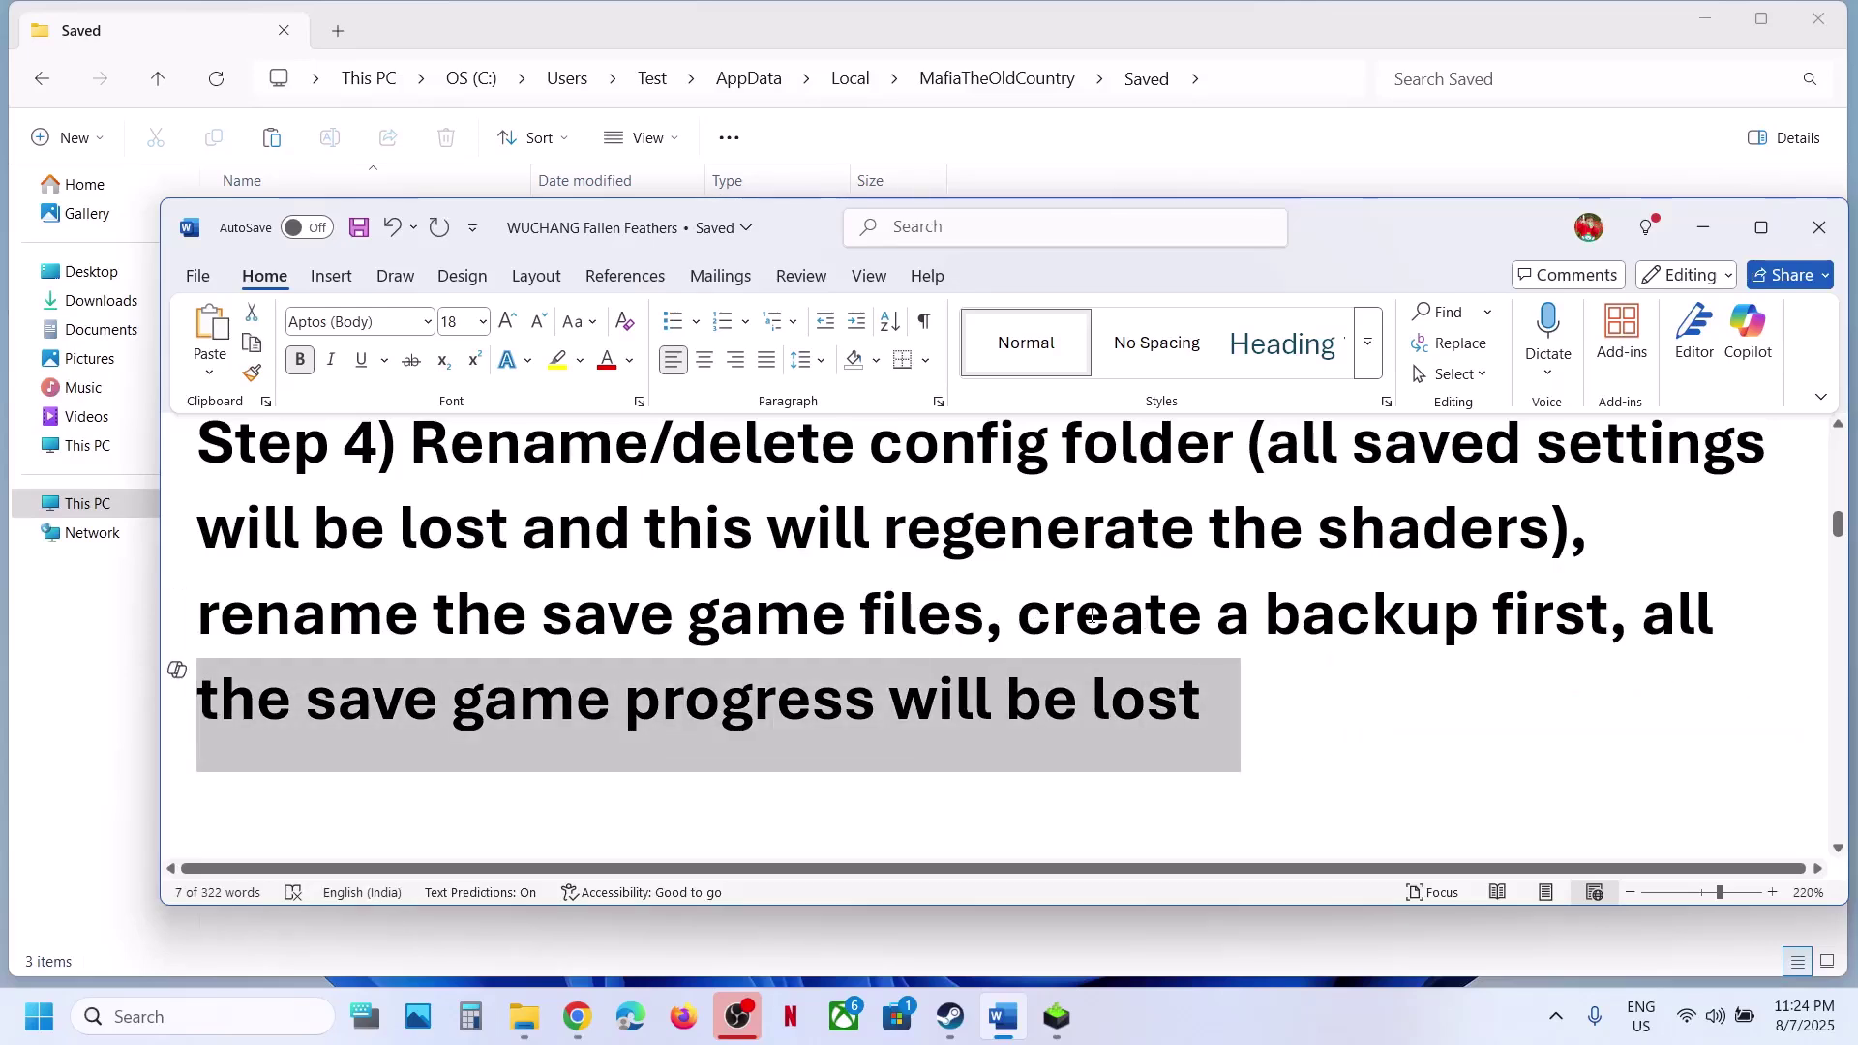
left_click_drag(1020, 618, 1485, 641)
- Switch back to File Explorer and open the Hangar 13 Games folder under AppData\Local
left_click(613, 15)
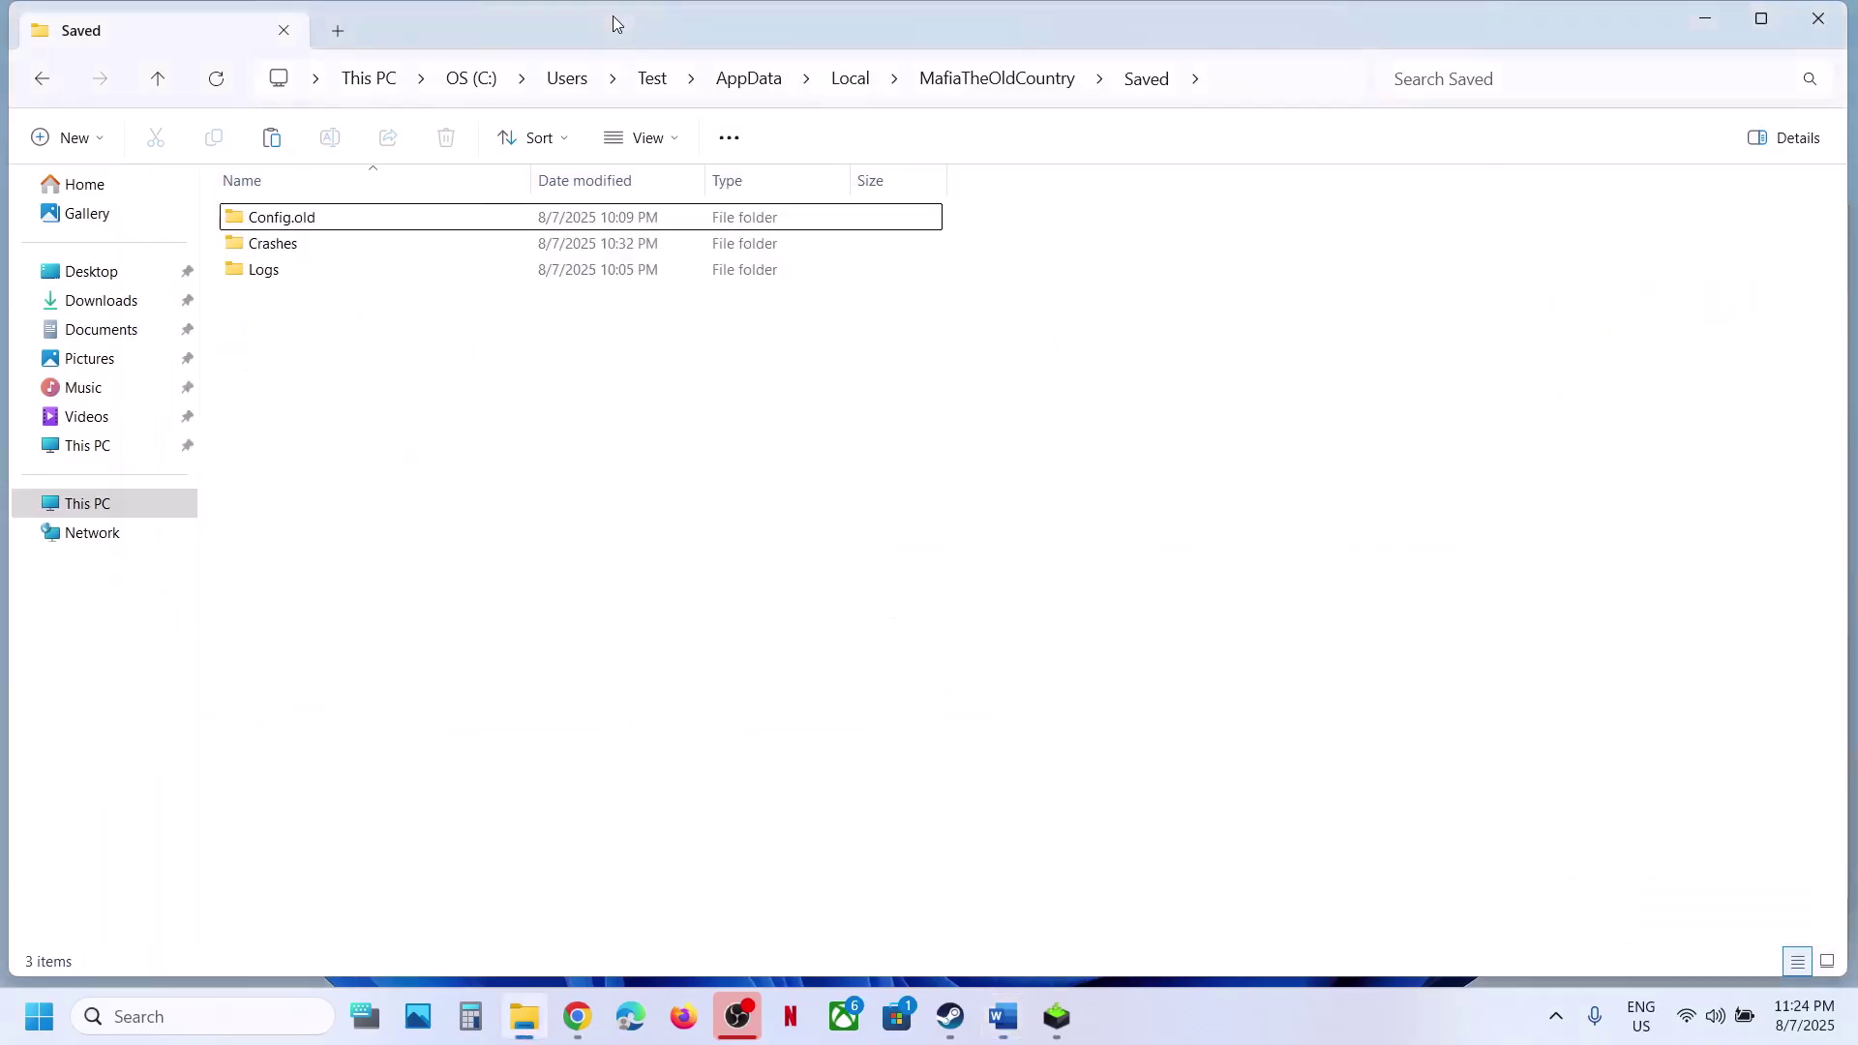
left_click(153, 83)
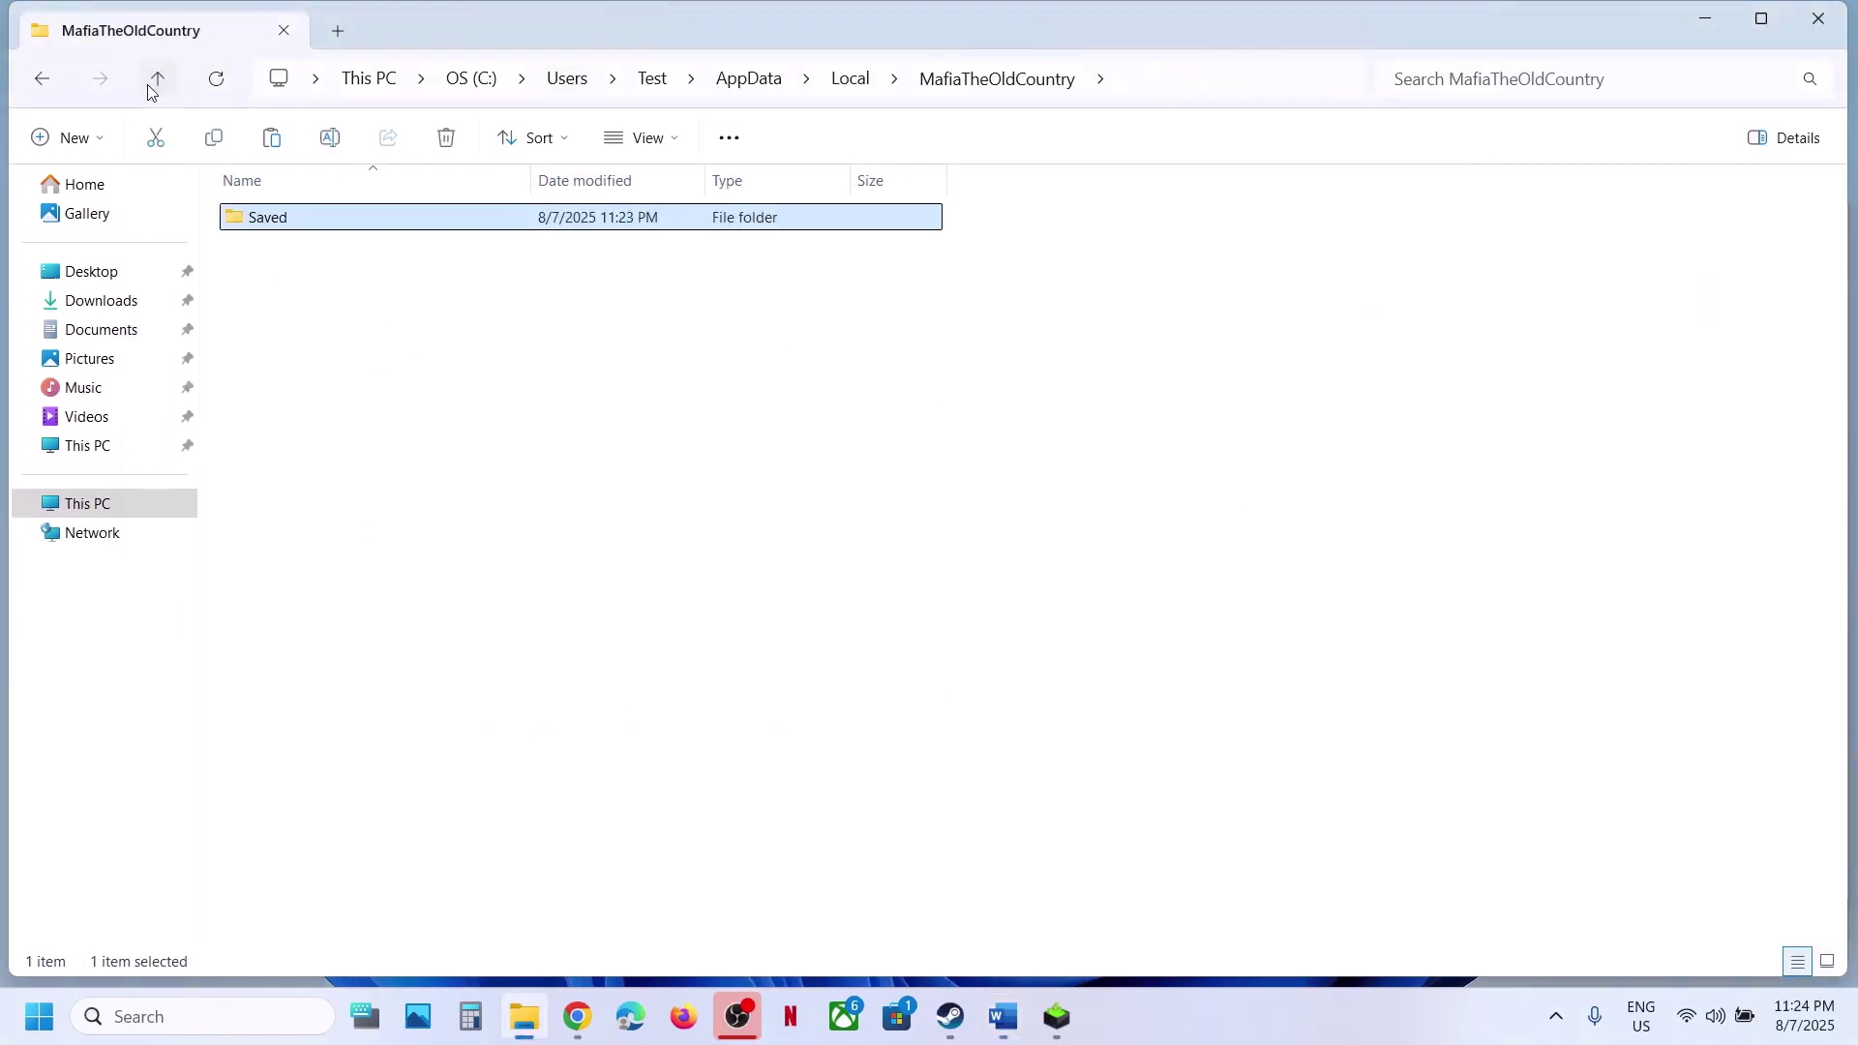
left_click(153, 81)
left_click(324, 352)
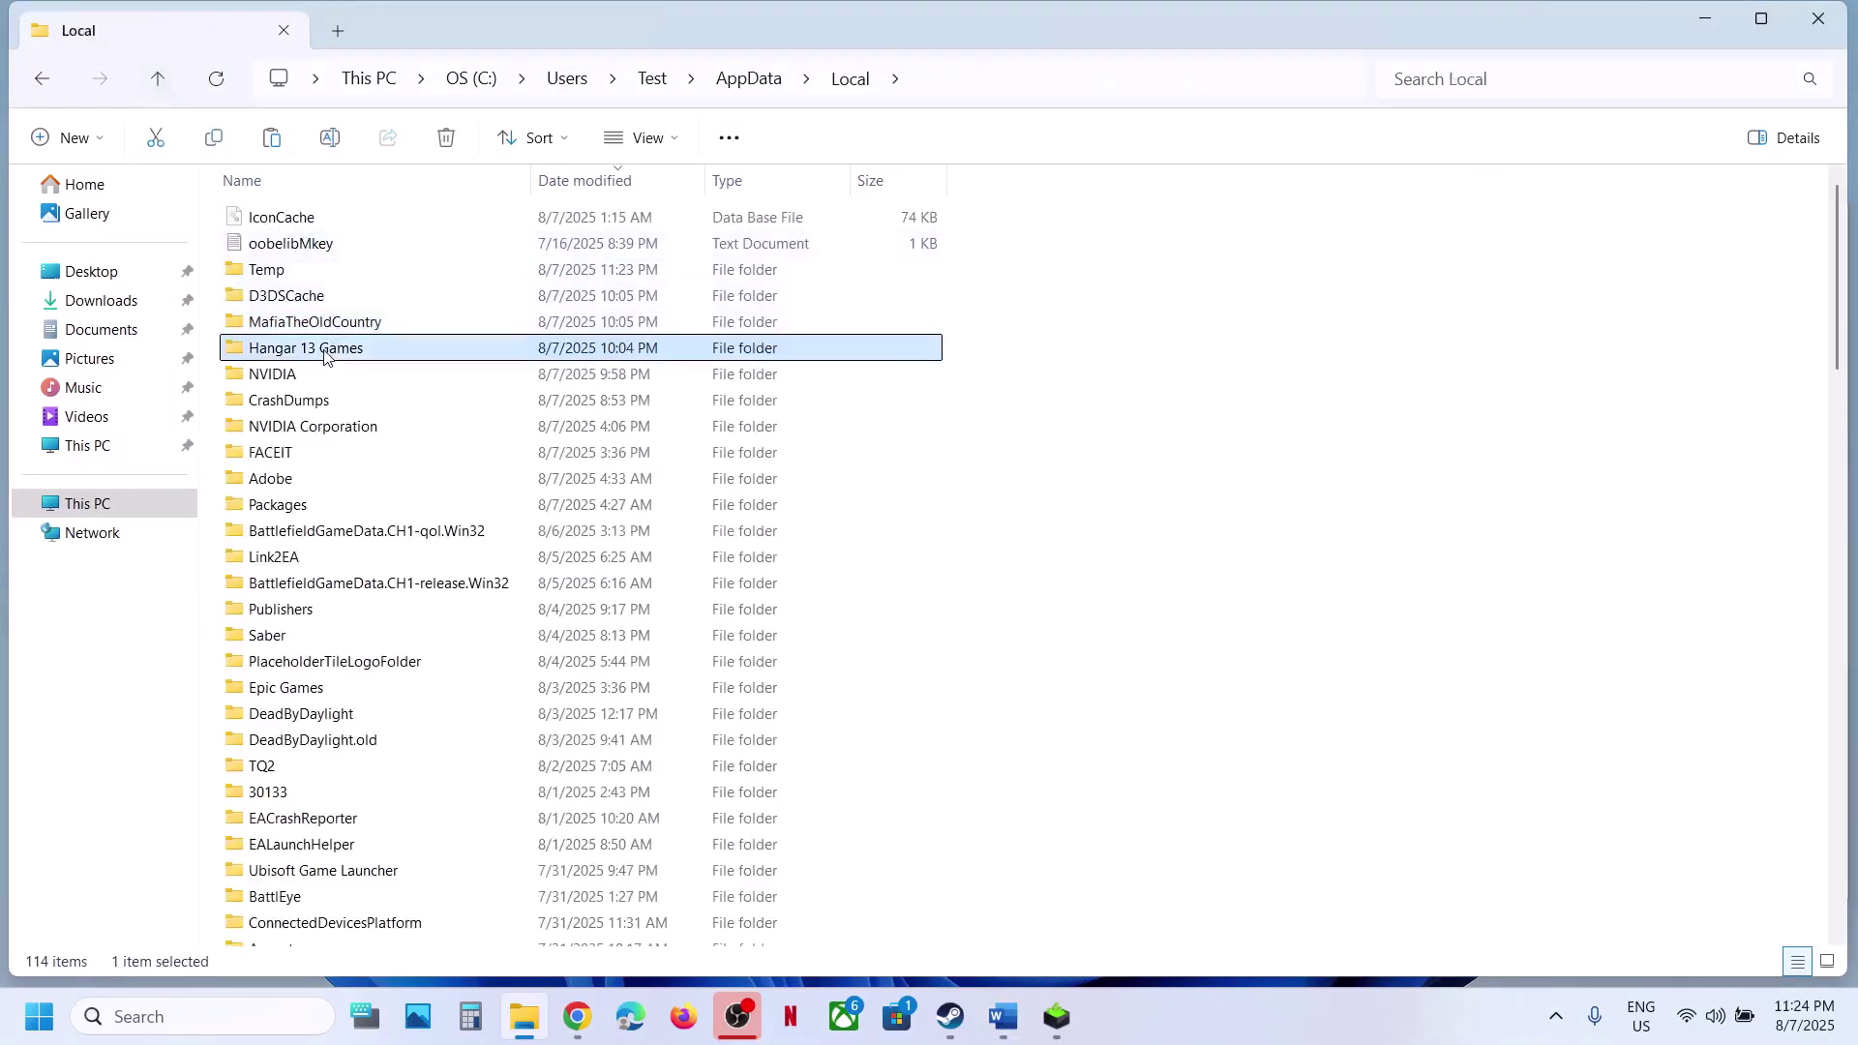
key("F4")
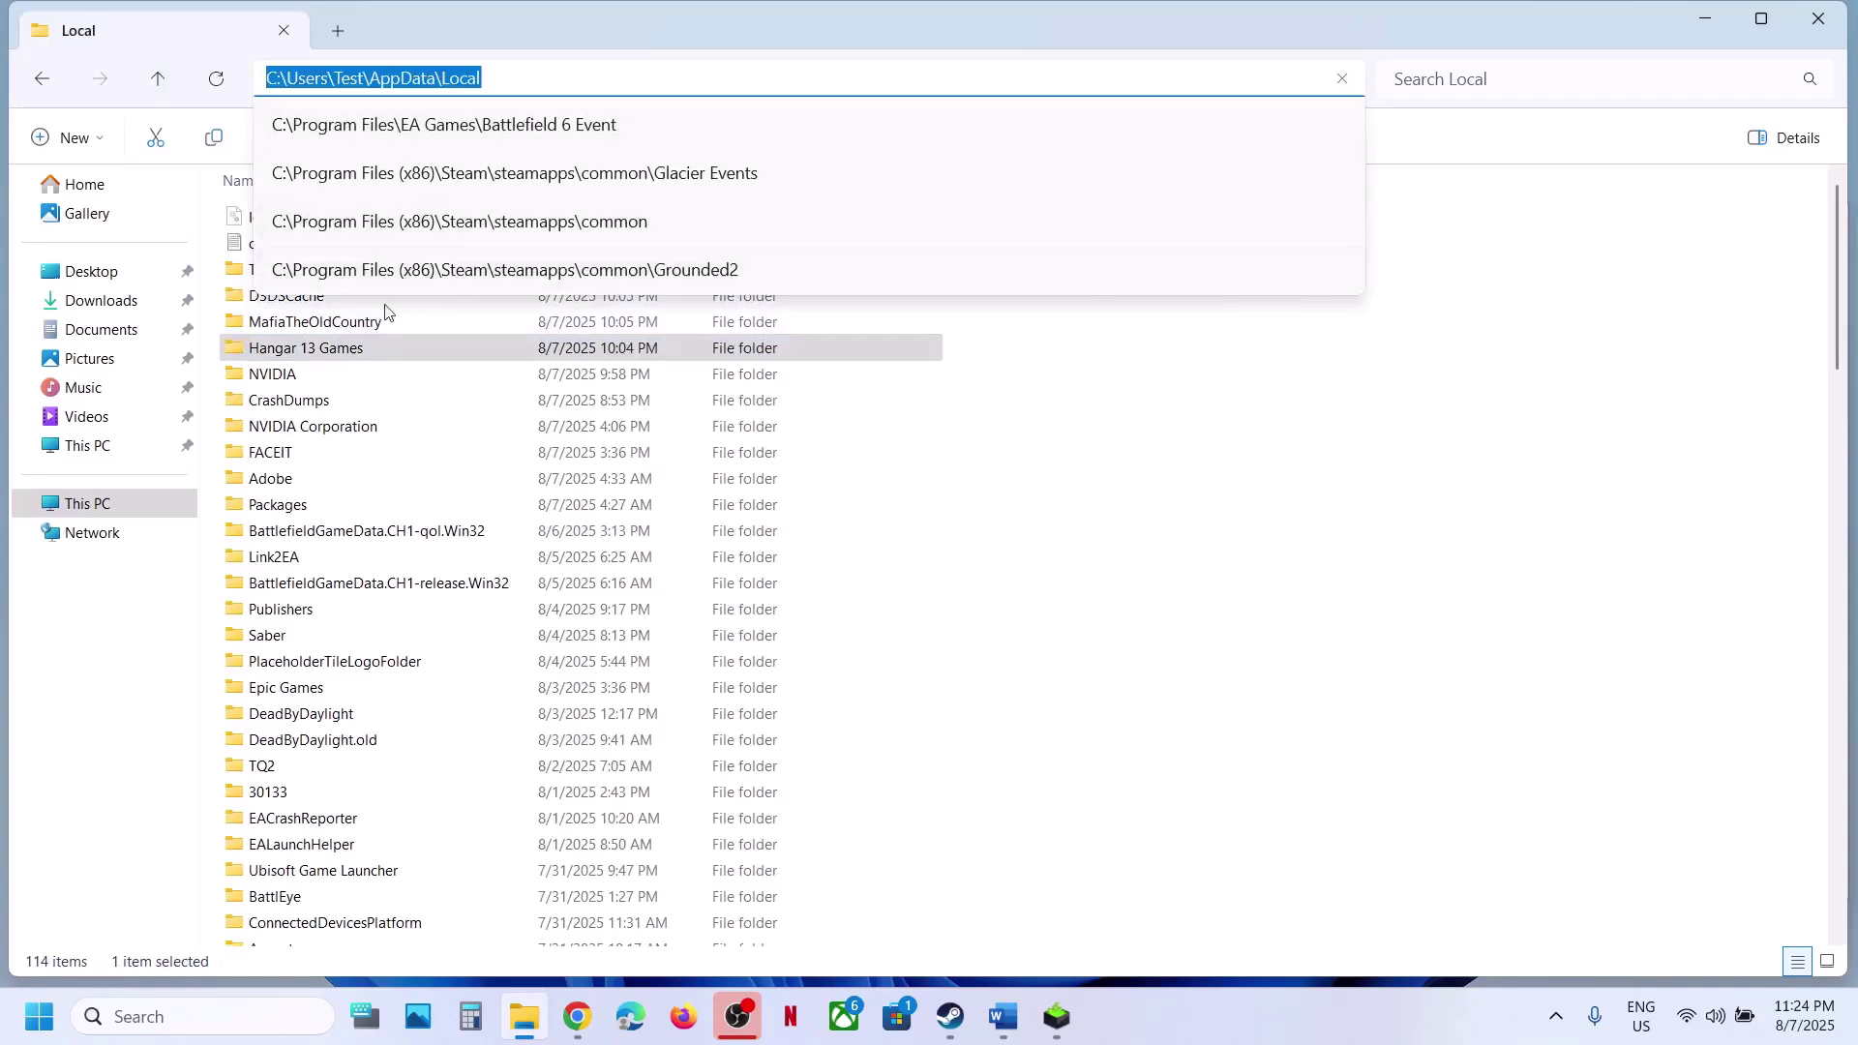
key("Escape")
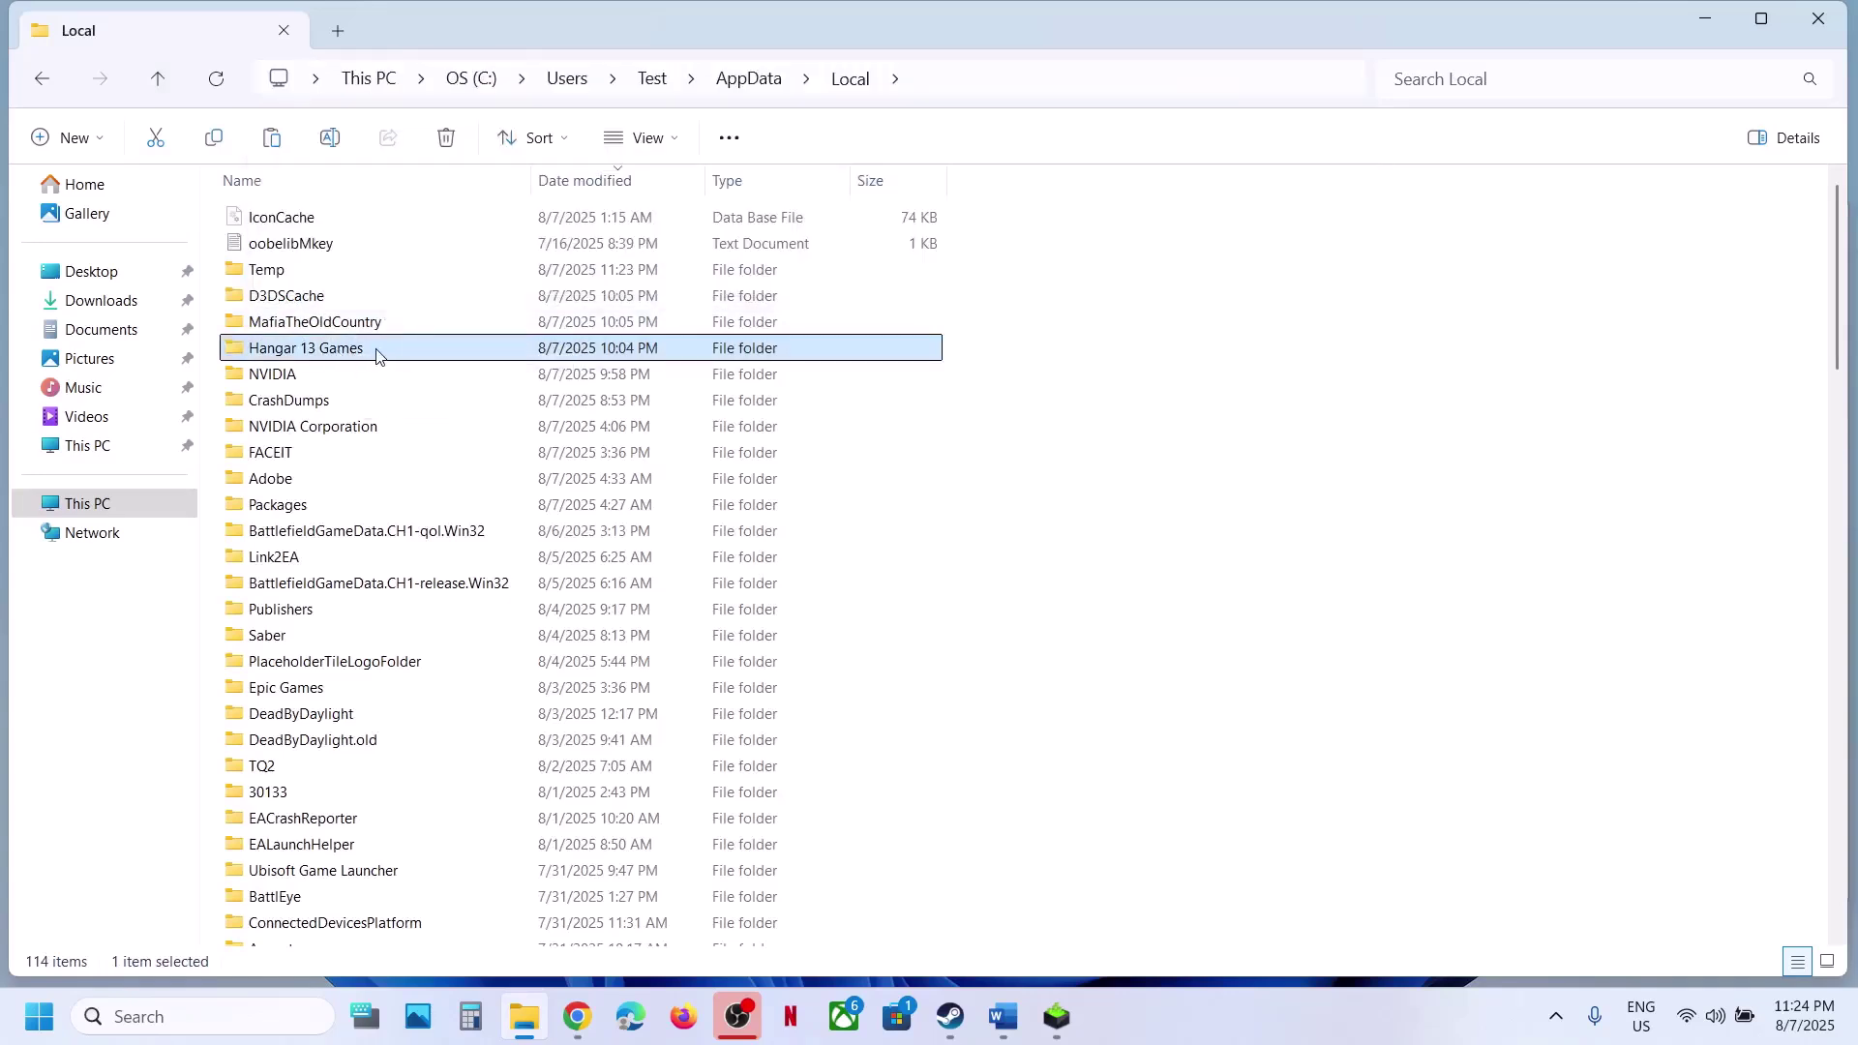
double_click(376, 354)
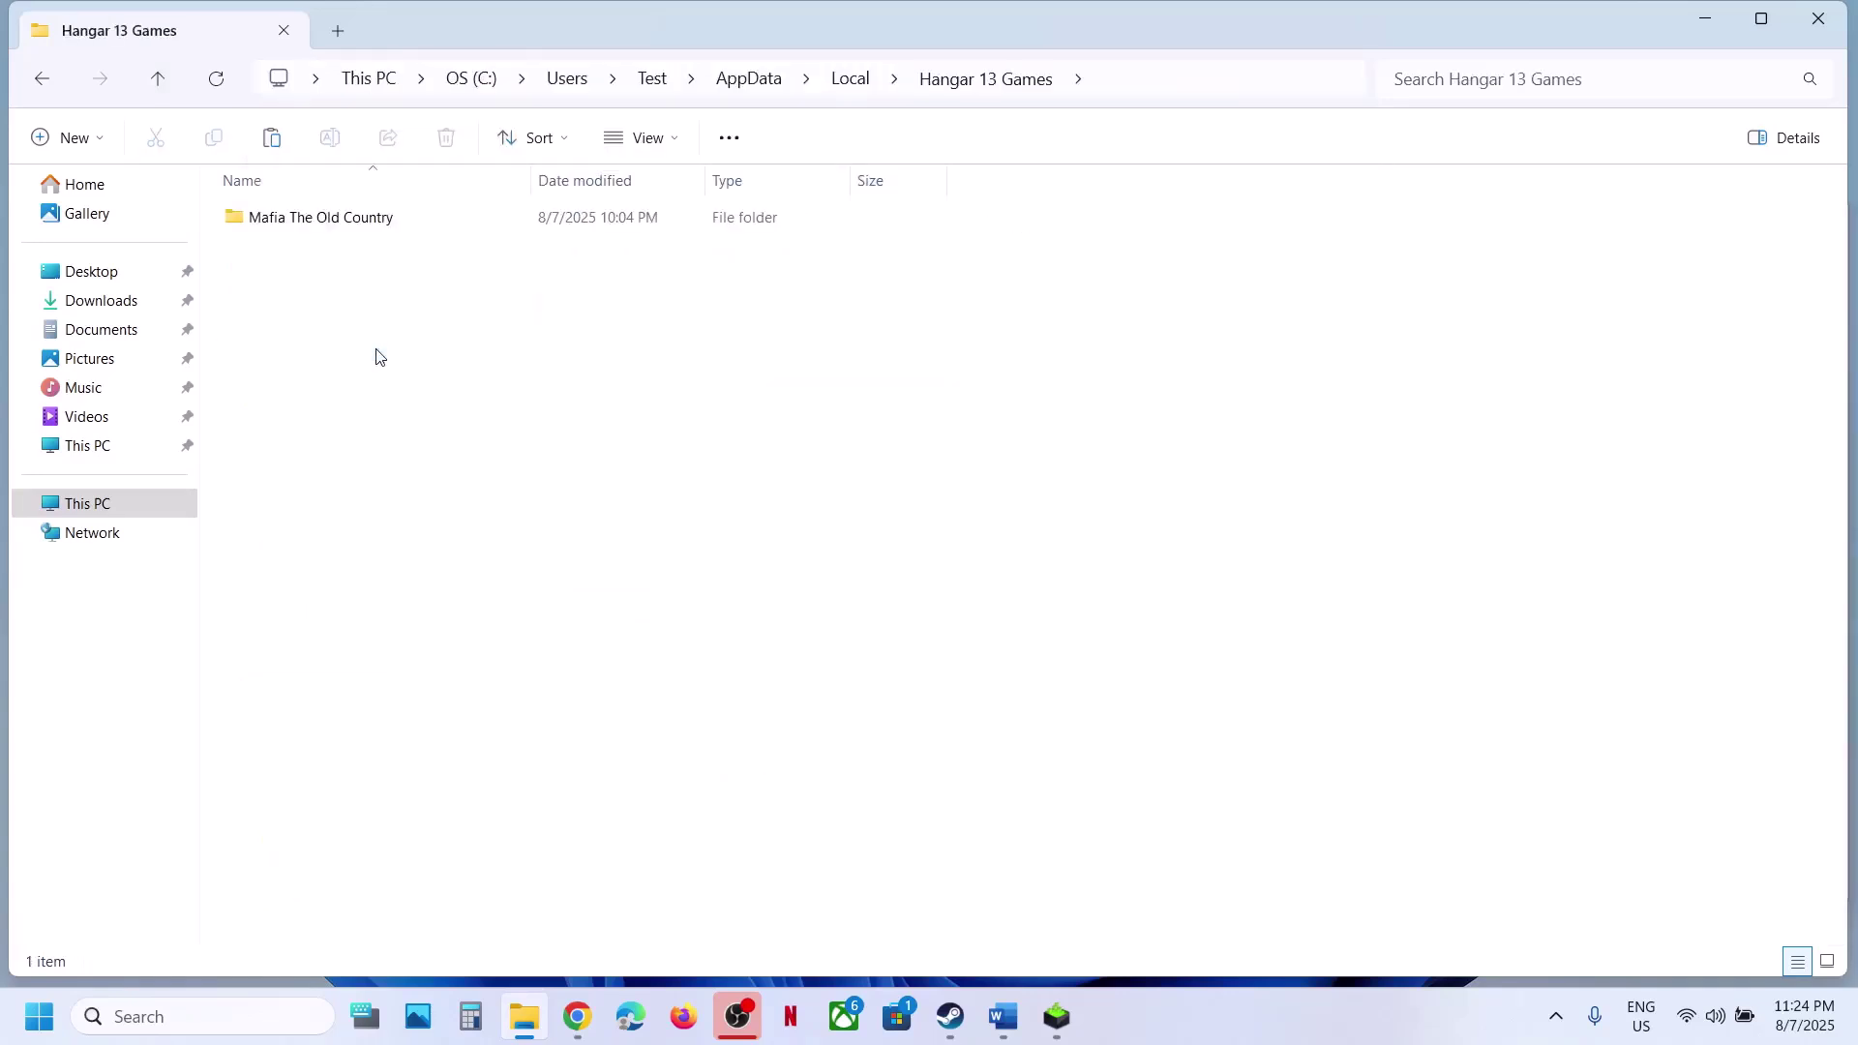
- Look through the save files inside Mafia The Old Country\SaveGames and return to the Hangar 13 Games folder
double_click(346, 225)
double_click(346, 224)
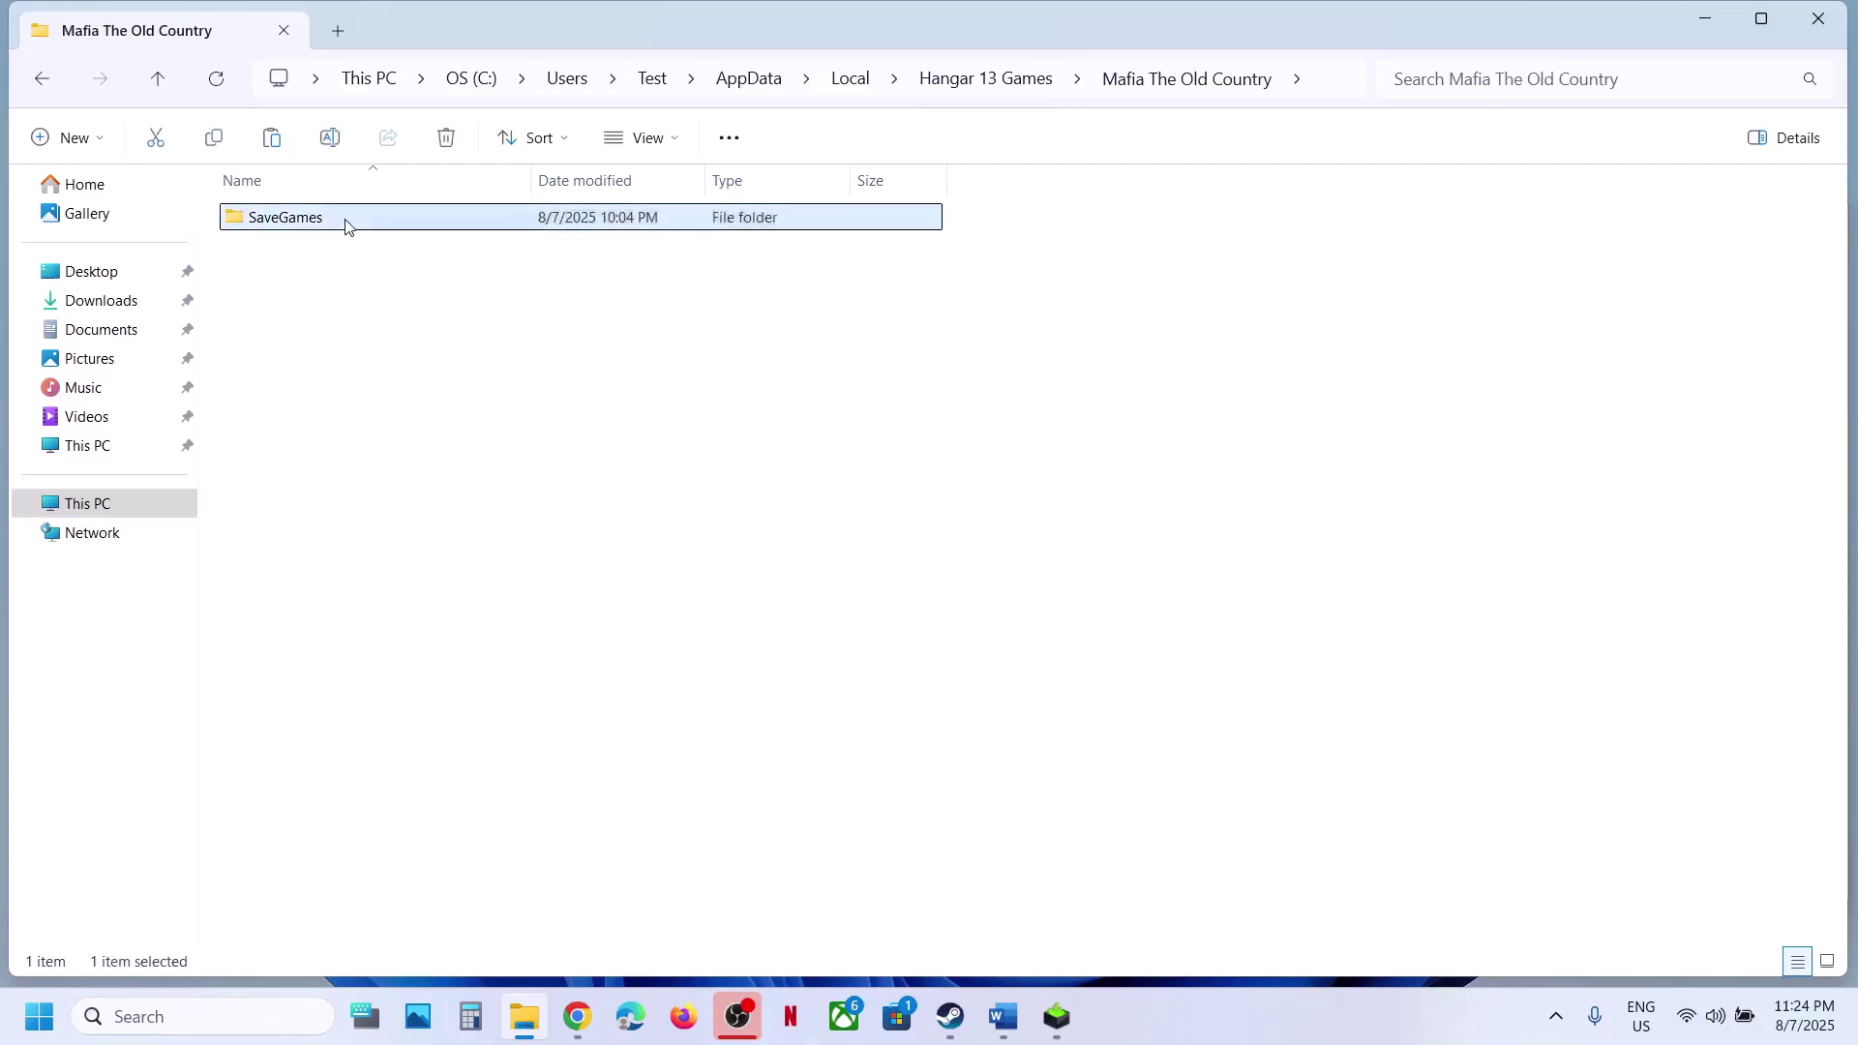
double_click(346, 225)
left_click(345, 224)
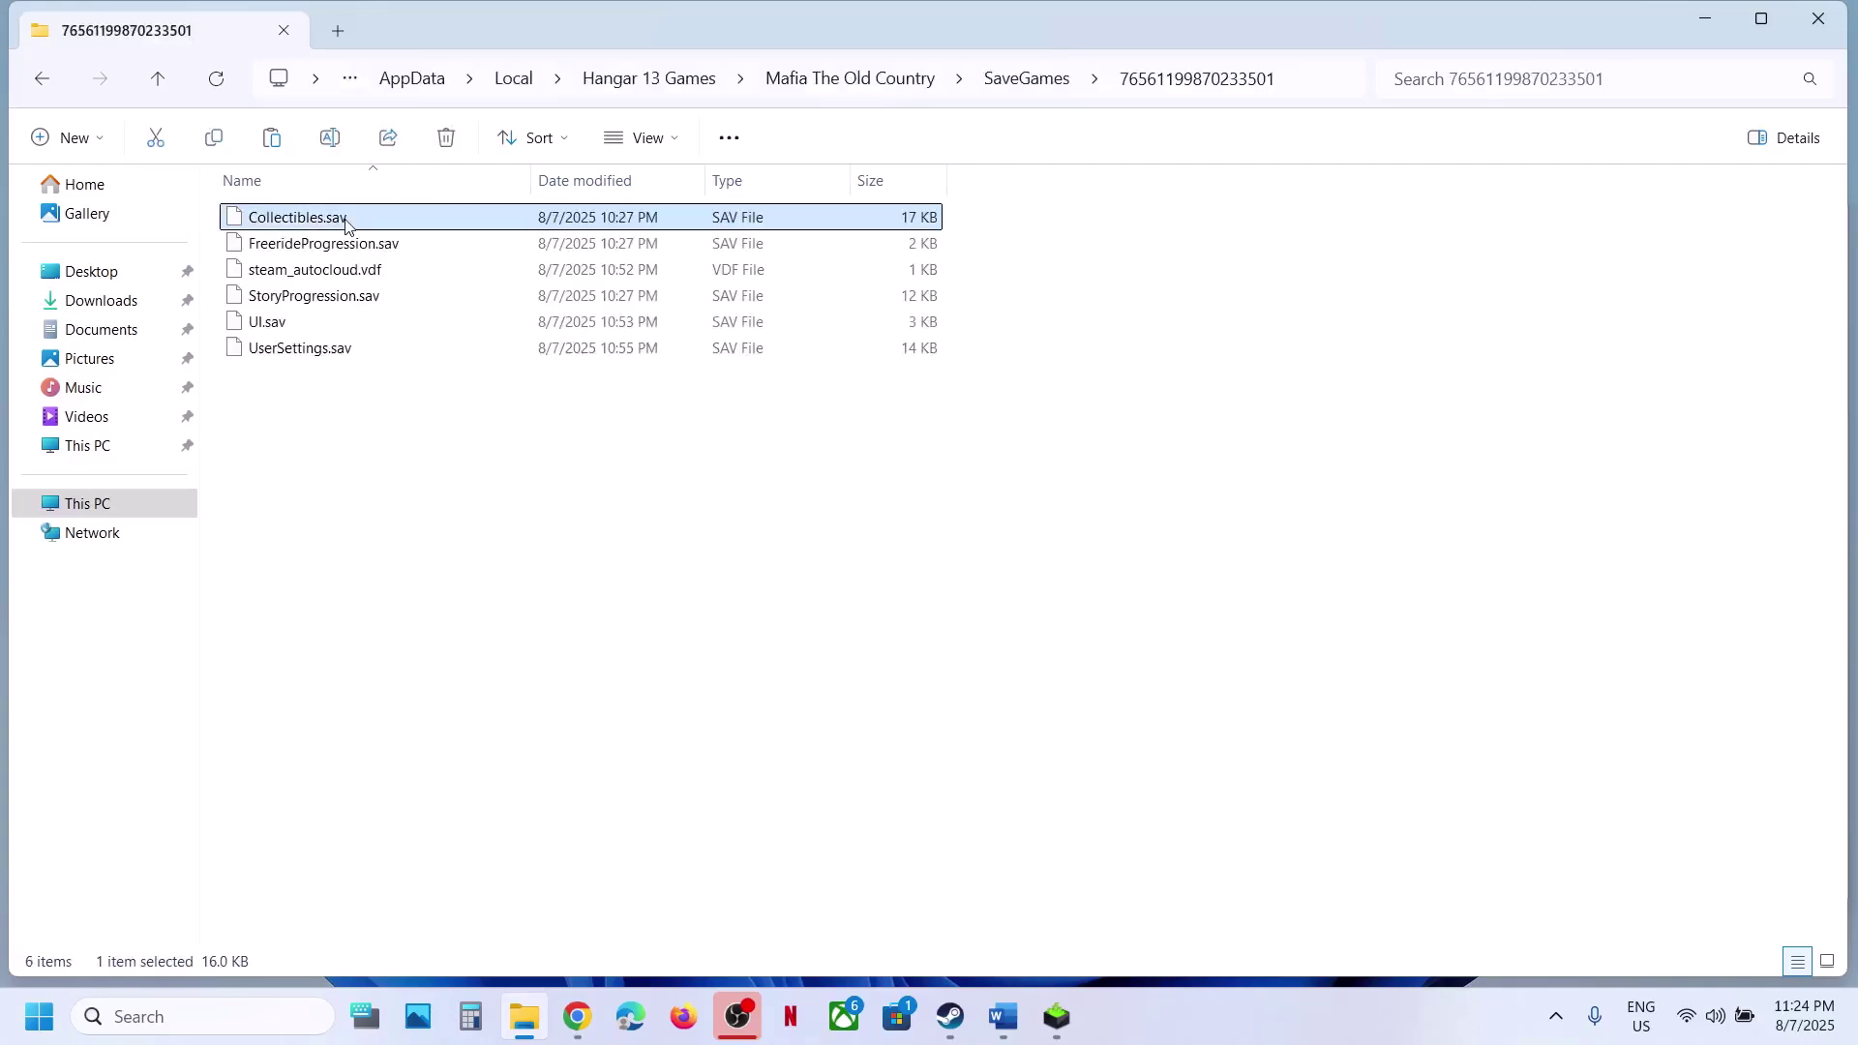
left_click(161, 81)
left_click(161, 81)
left_click(160, 82)
left_click(160, 81)
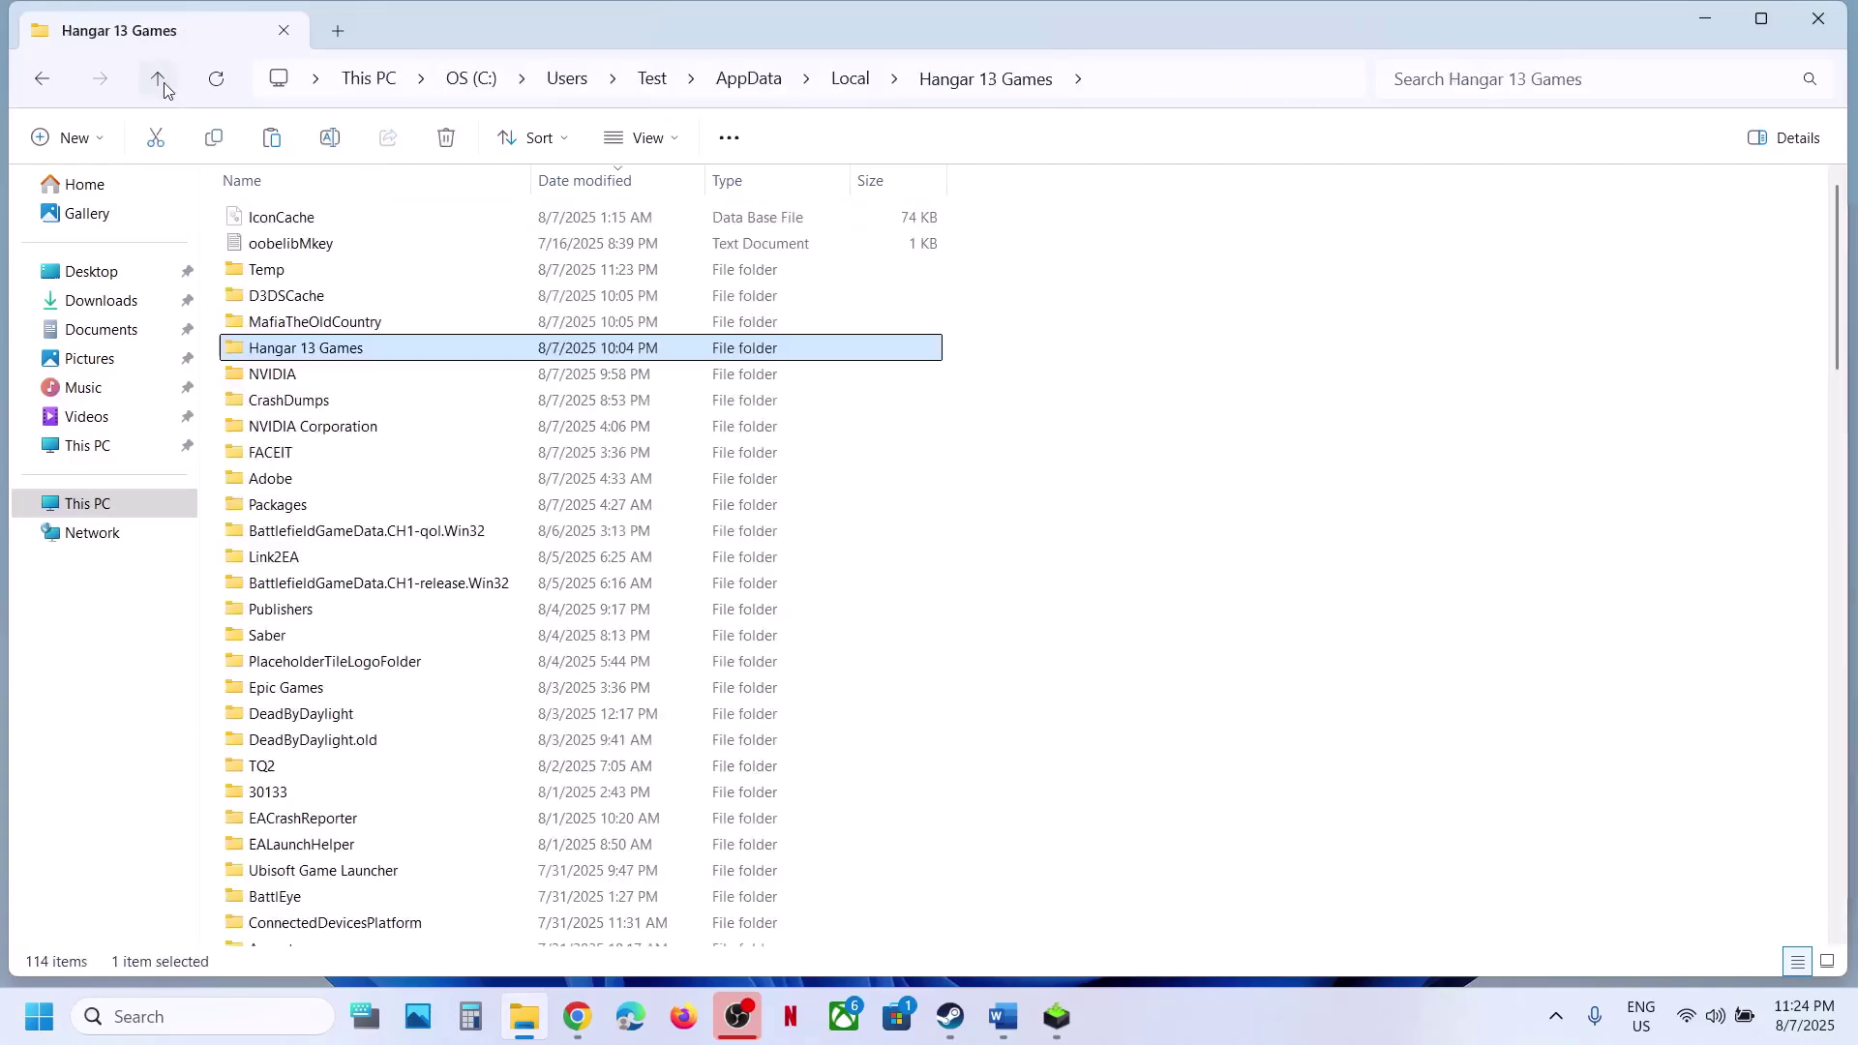
double_click(309, 350)
- Back up the Mafia The Old Country folder by copying it to the desktop, and place the copy beside the Config backup
left_click(316, 229)
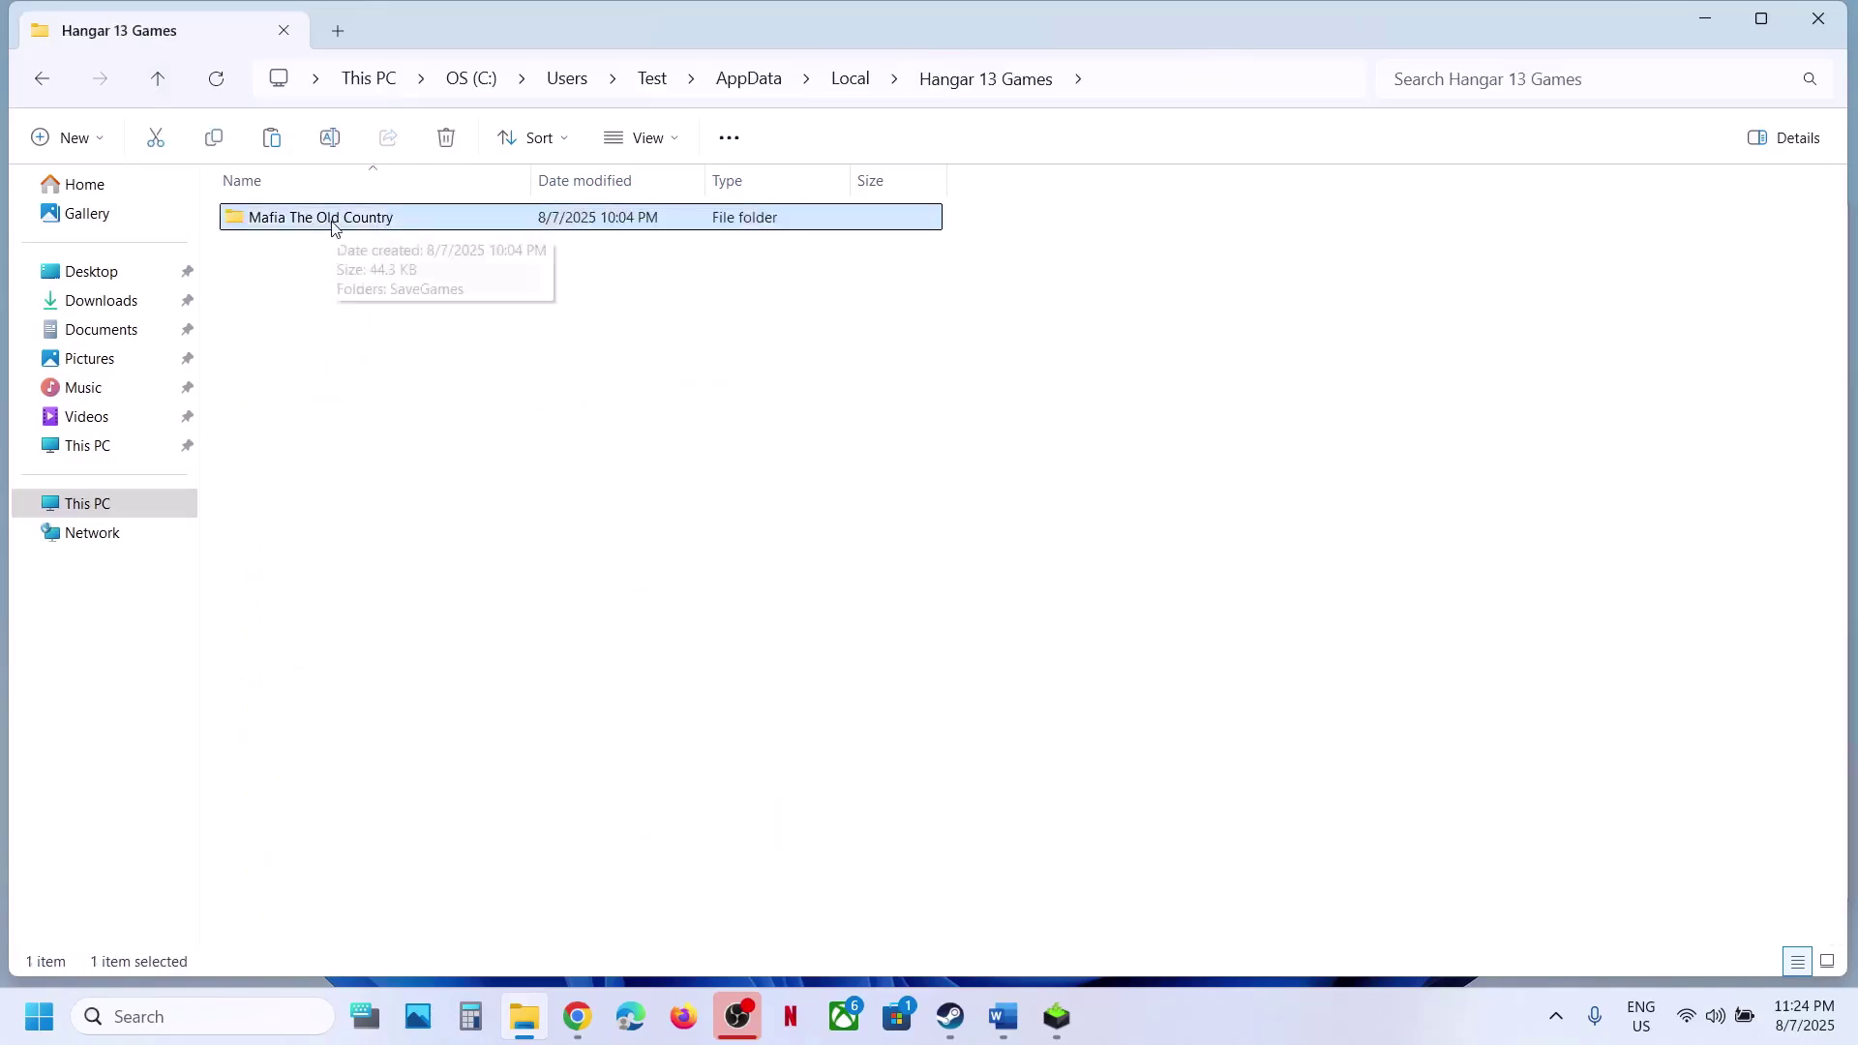
right_click(334, 227)
left_click(443, 262)
key("super+d")
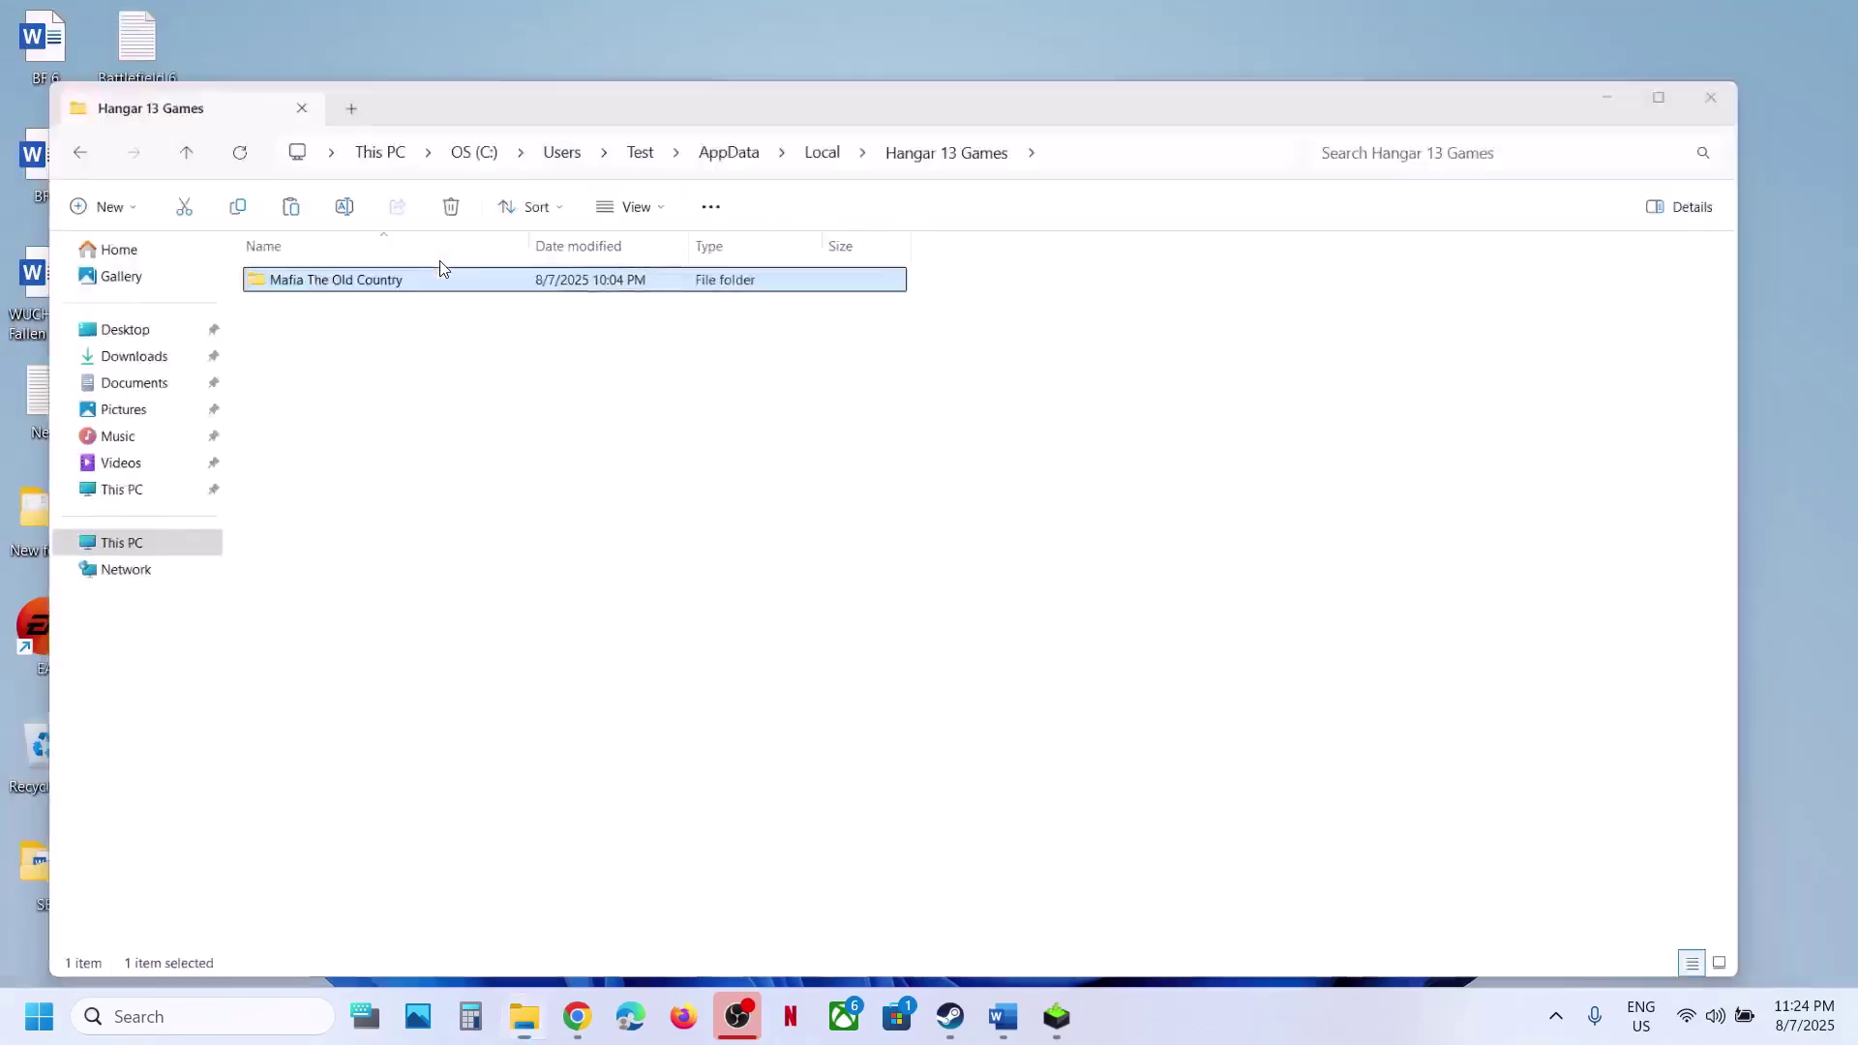
key("ctrl+v")
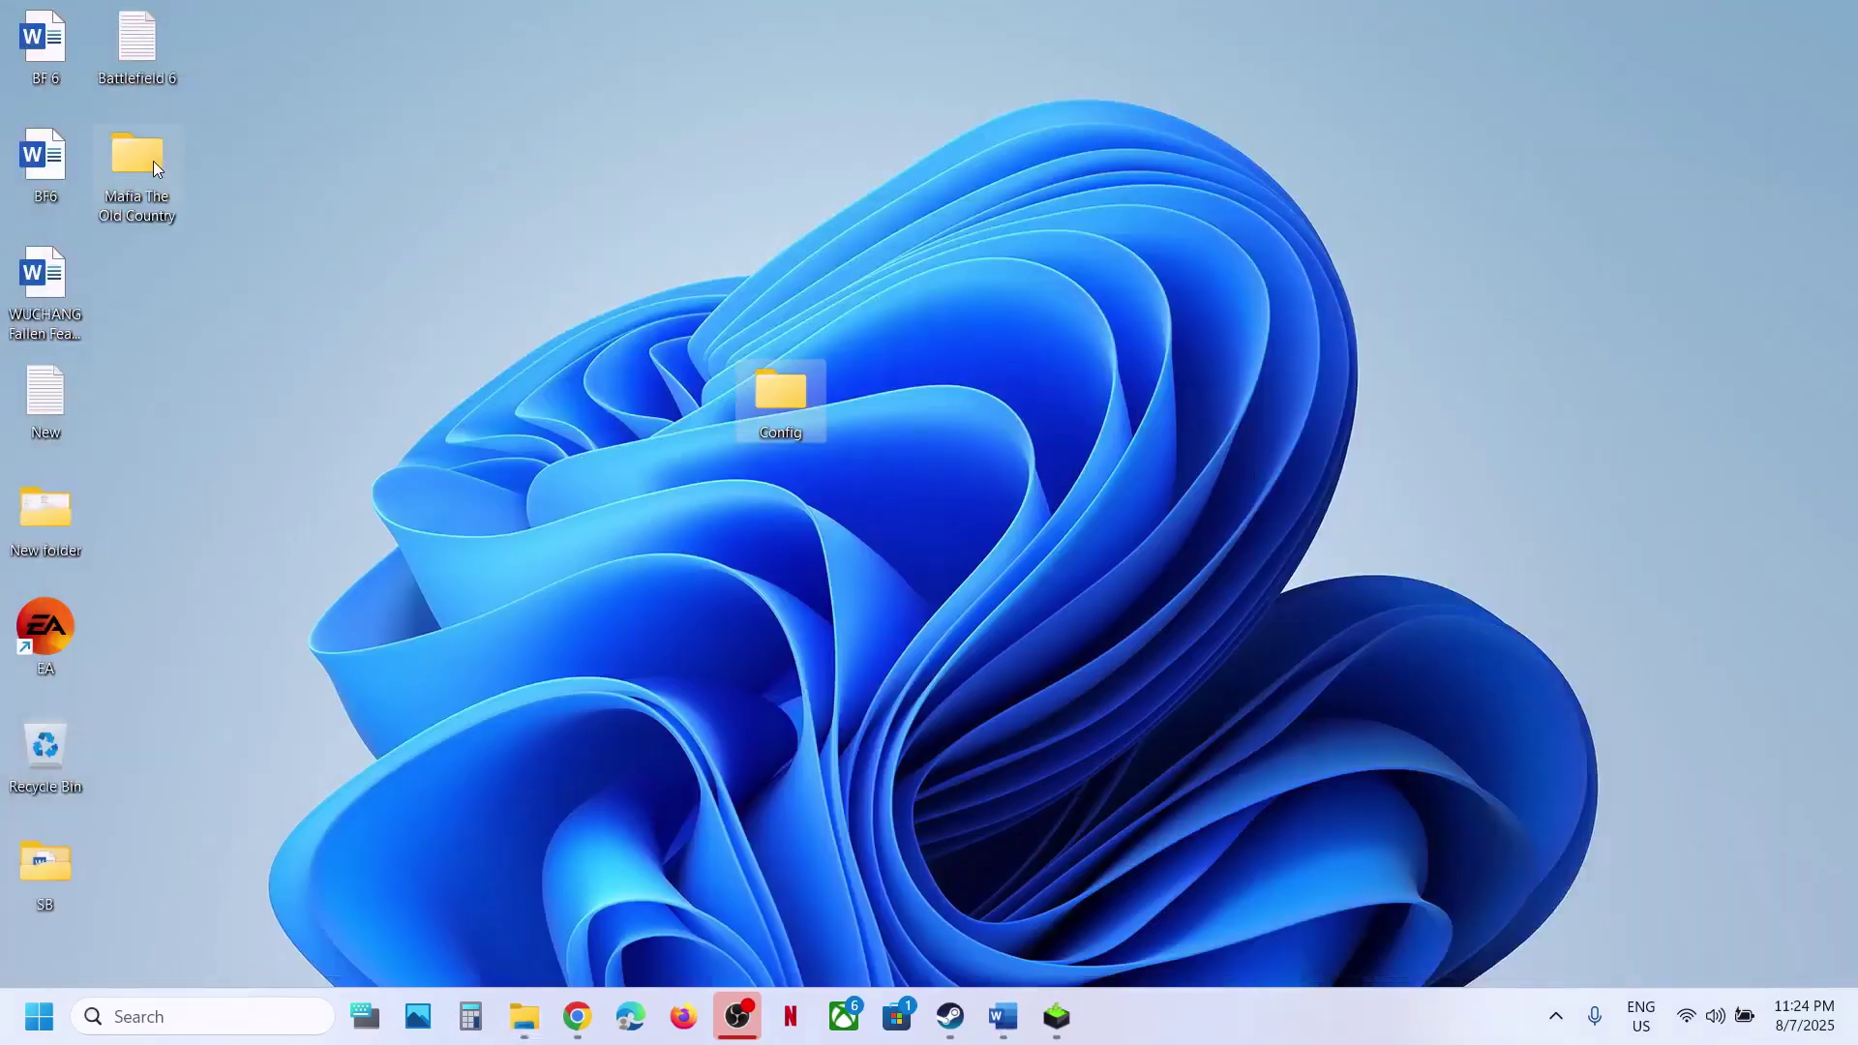
left_click_drag(153, 166, 873, 397)
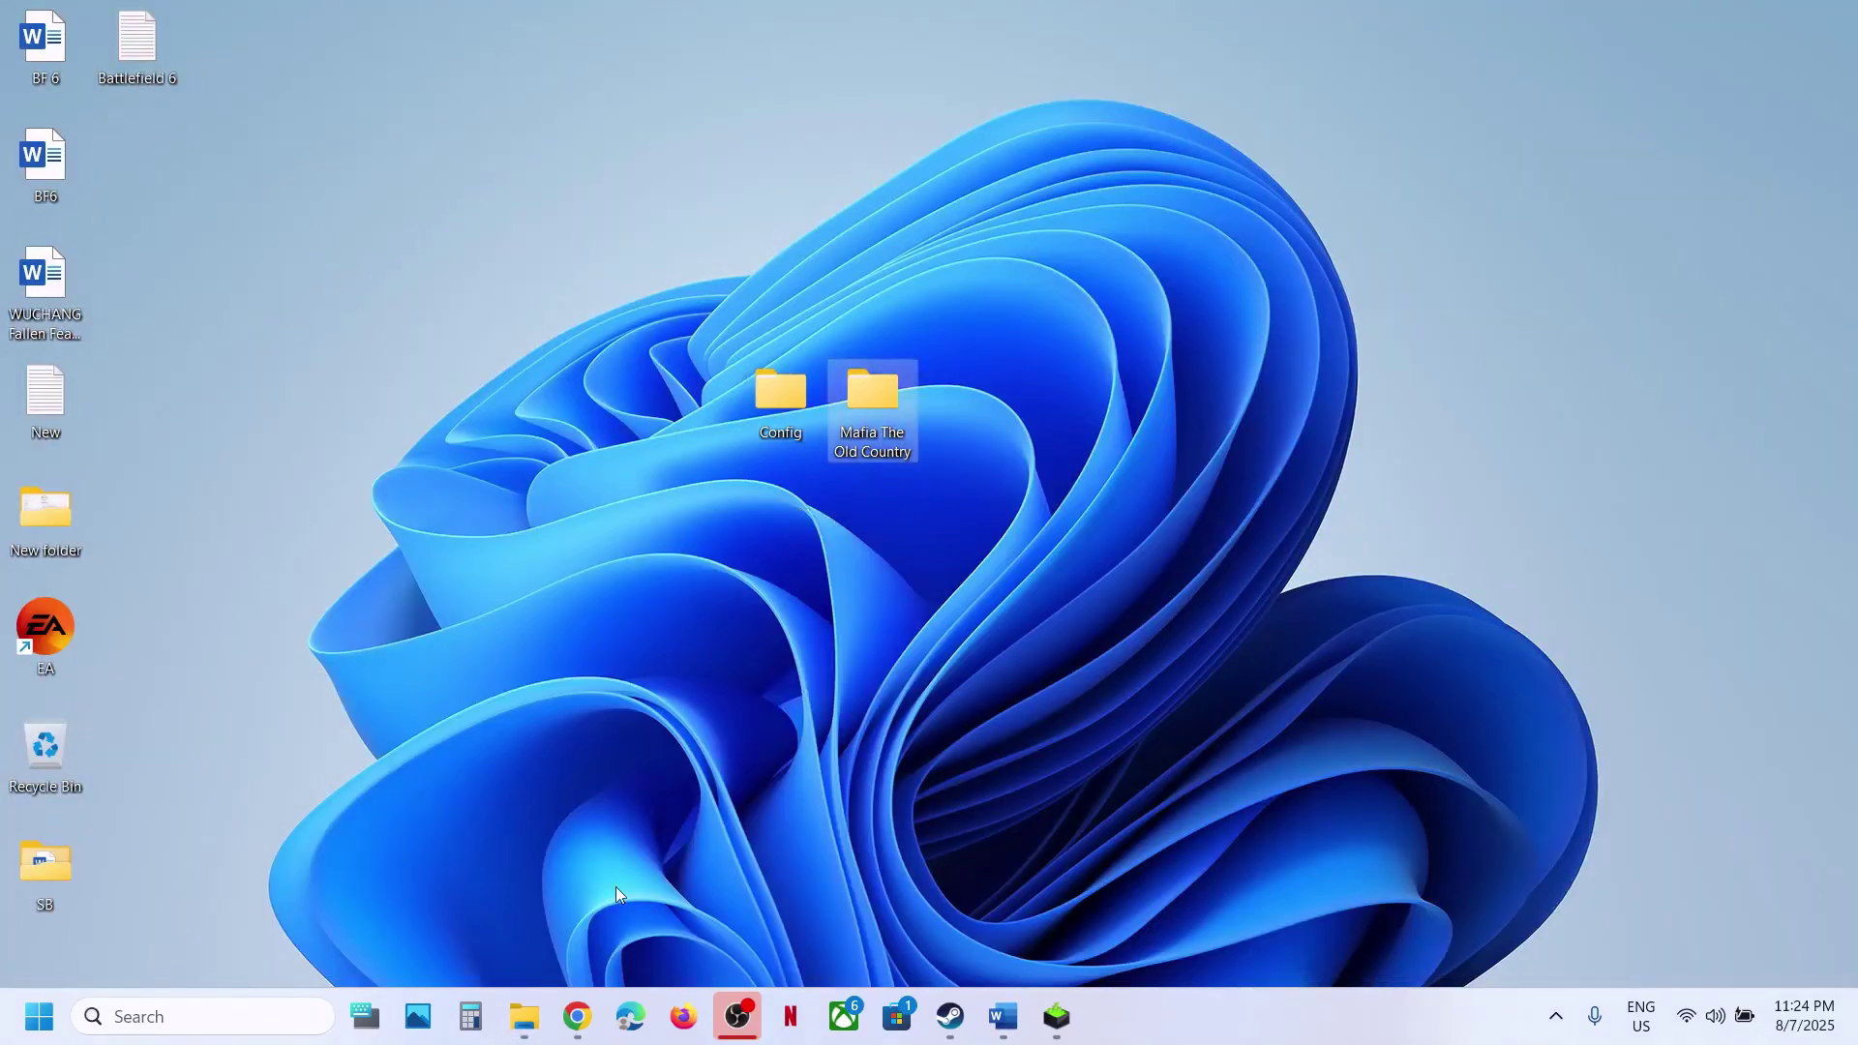
- Return to the Hangar 13 Games folder and rename the original save folder as Mafia The Old Country.old
left_click(534, 999)
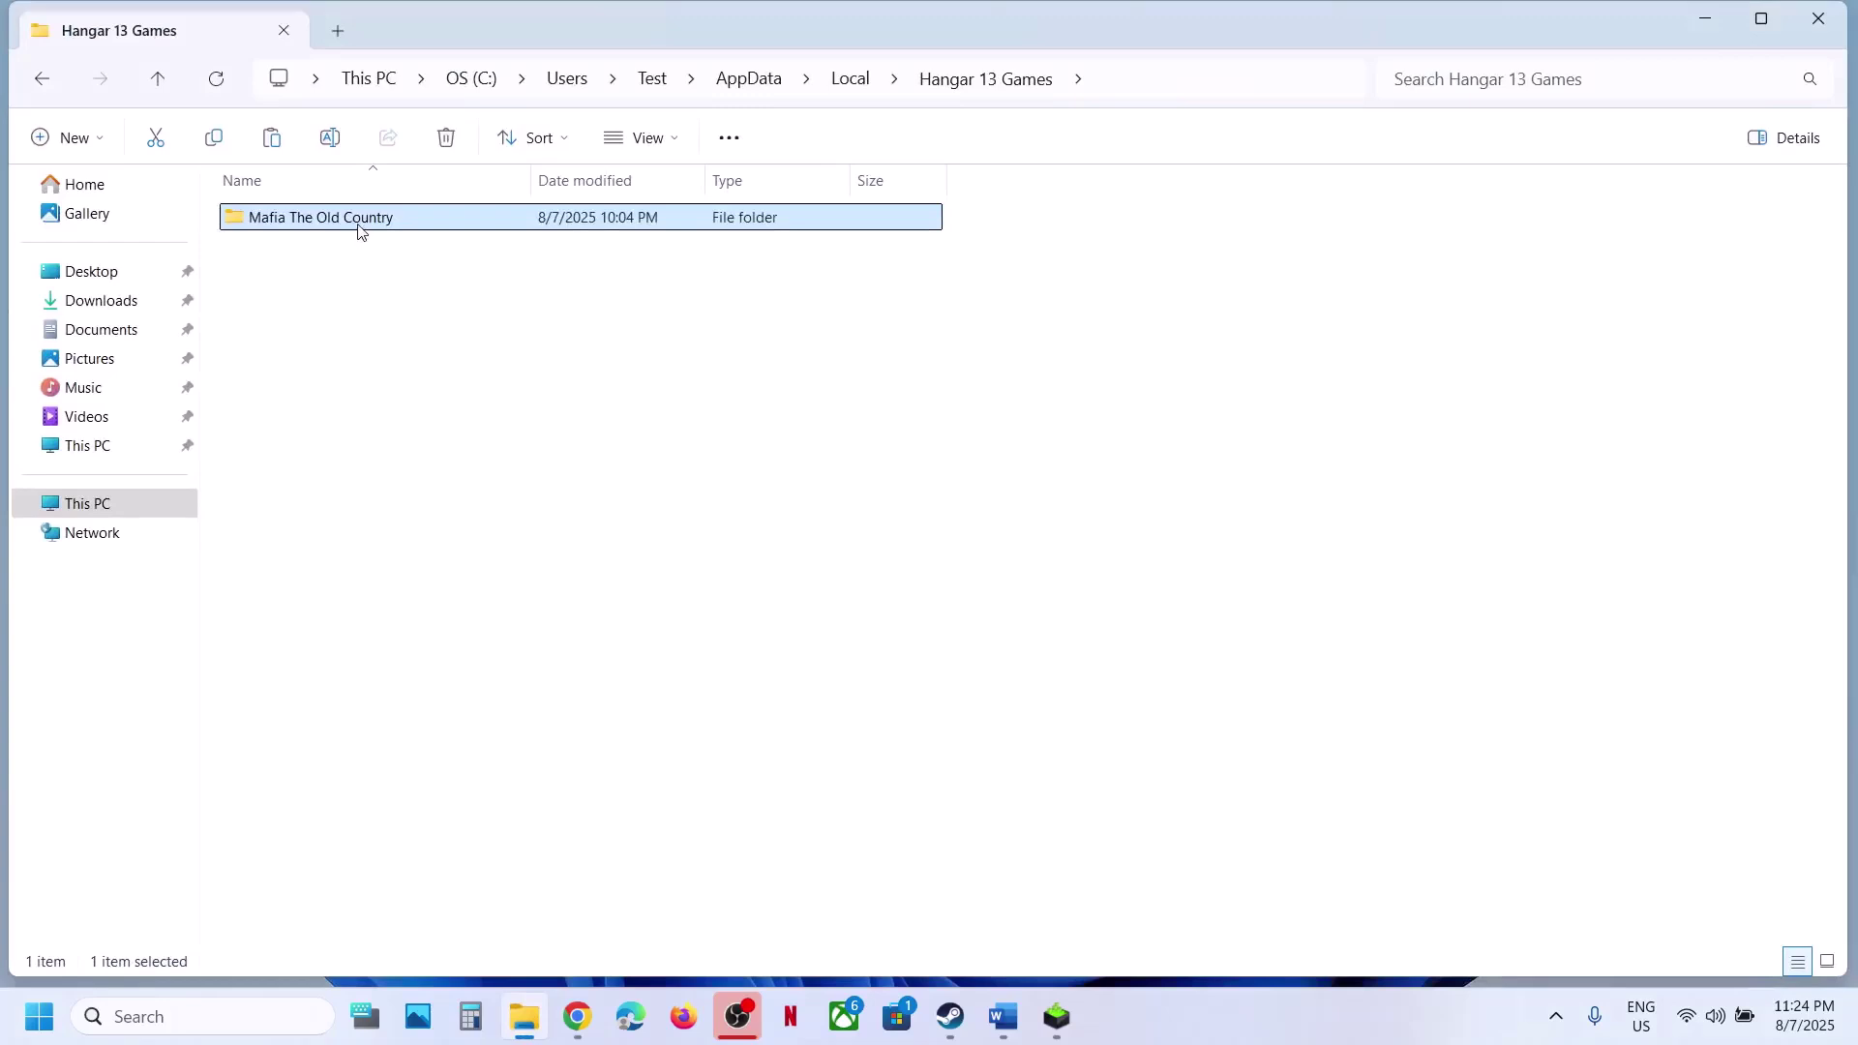
right_click(358, 230)
left_click(627, 266)
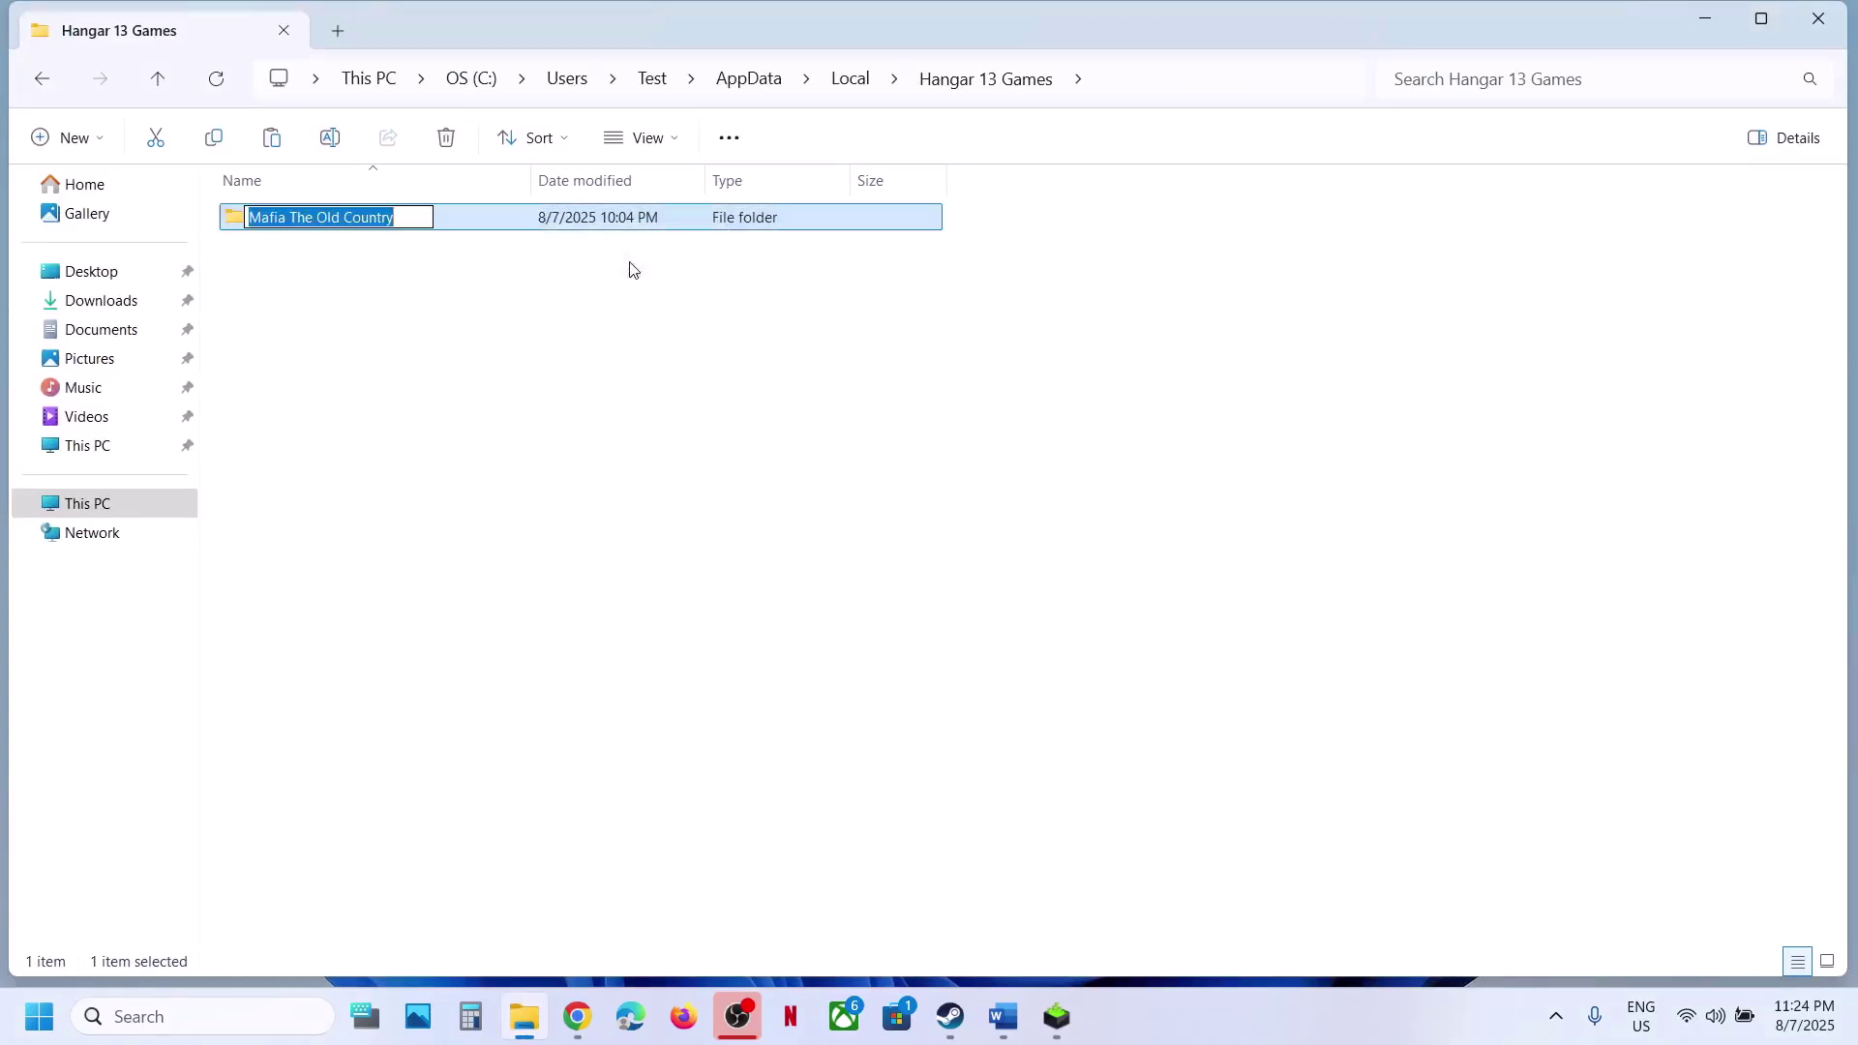
left_click(430, 219)
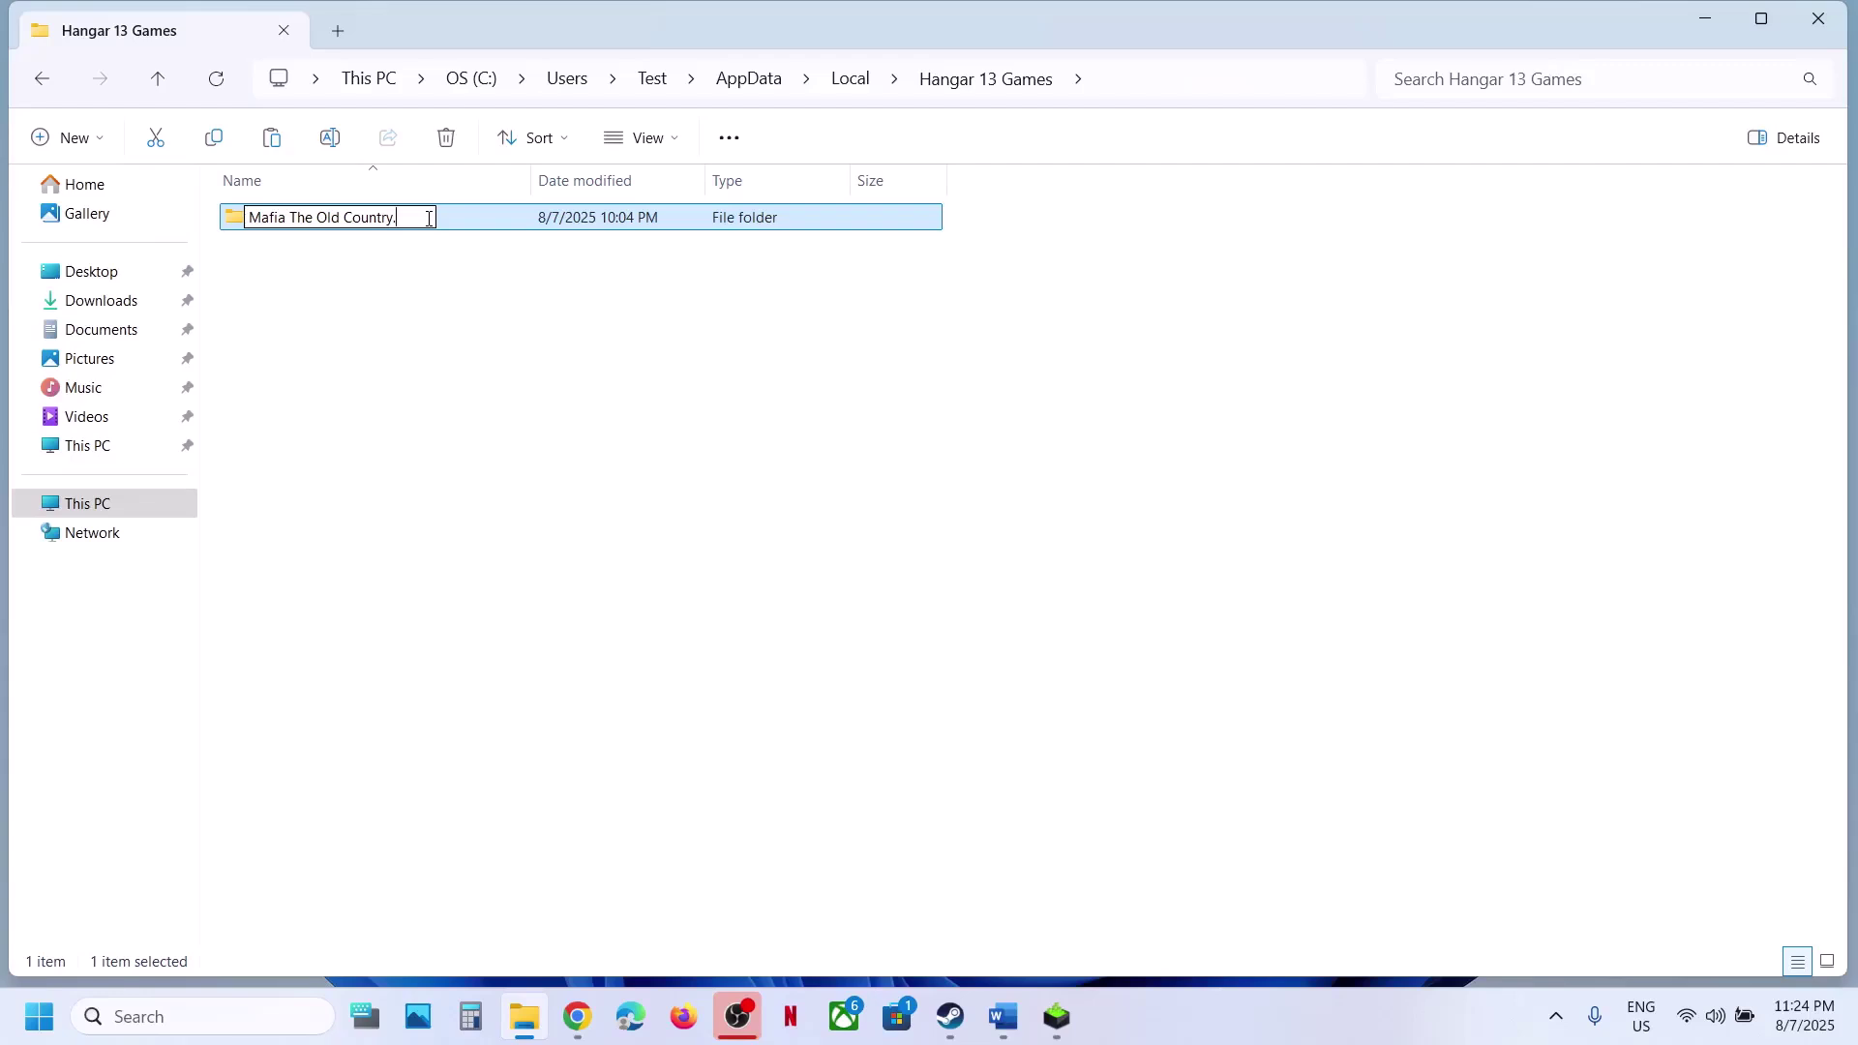
type(".old")
key("Return")
left_click(815, 631)
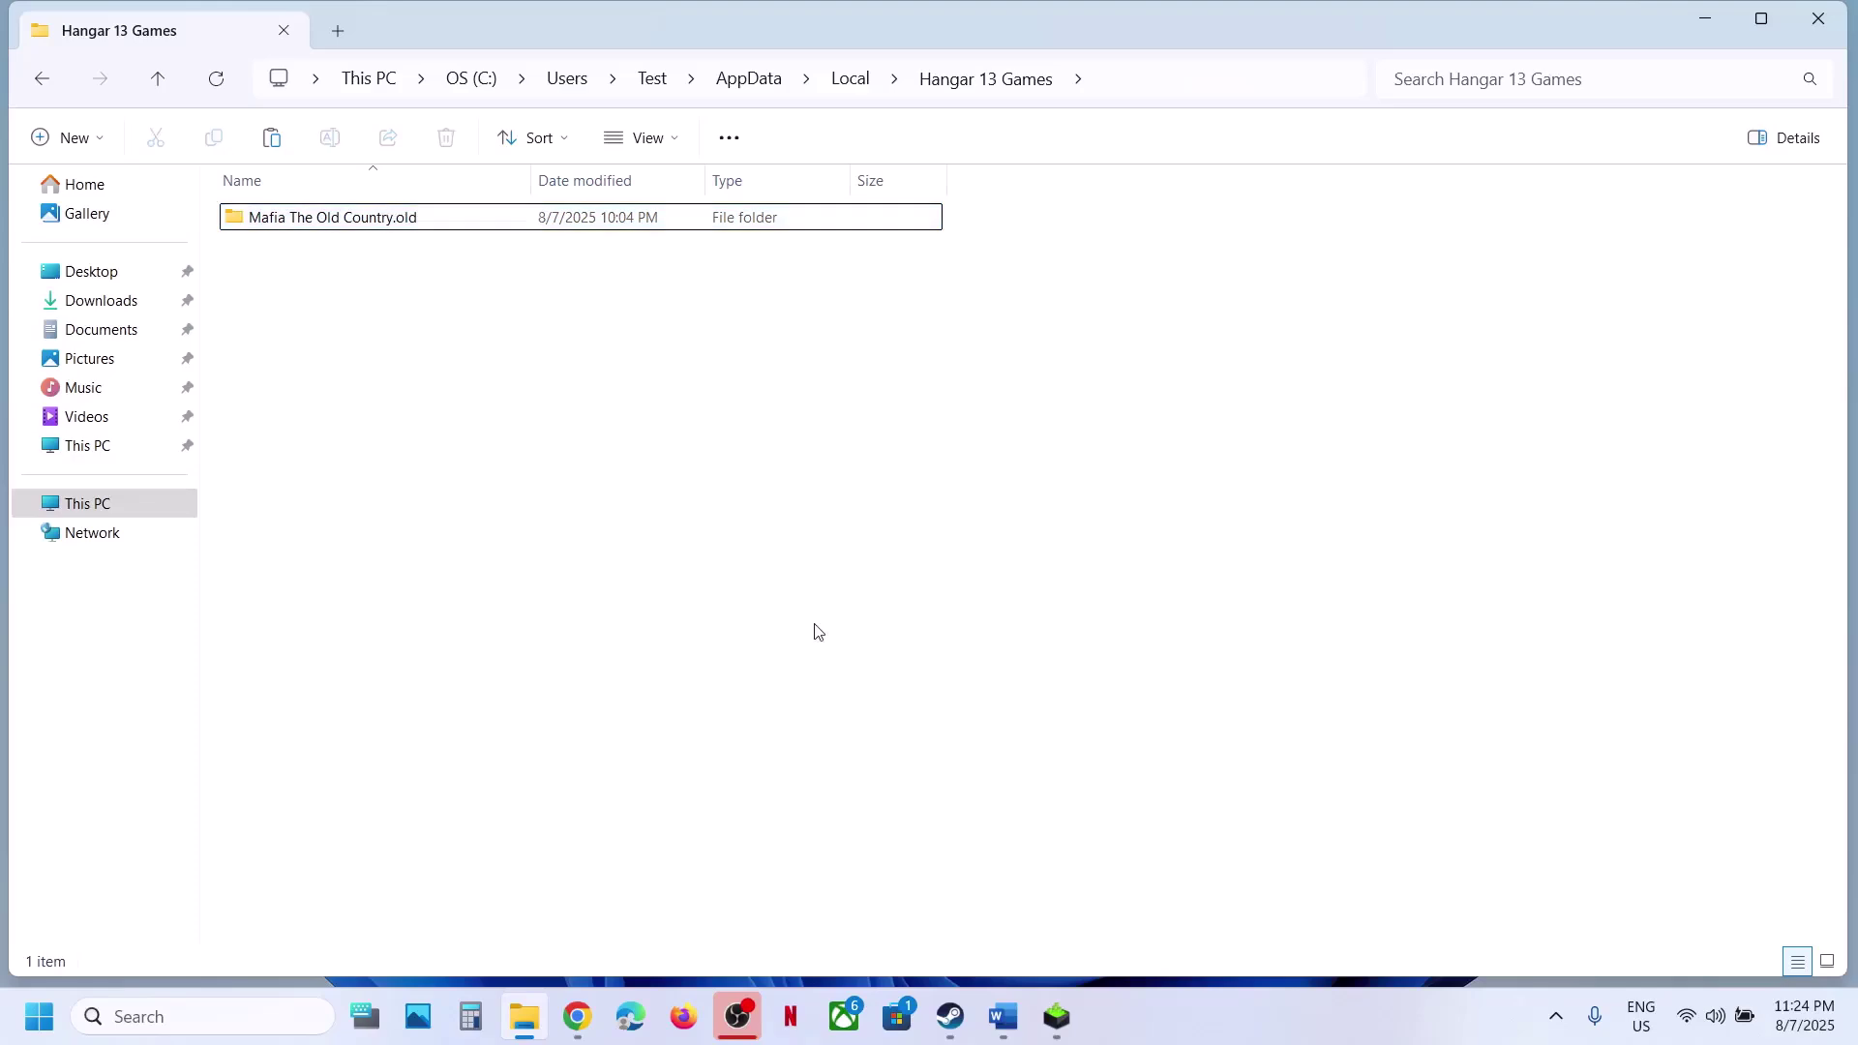
- Switch to Word and read the Step 5 note, highlighting the sl.pcl.dll file name
left_click(1004, 1017)
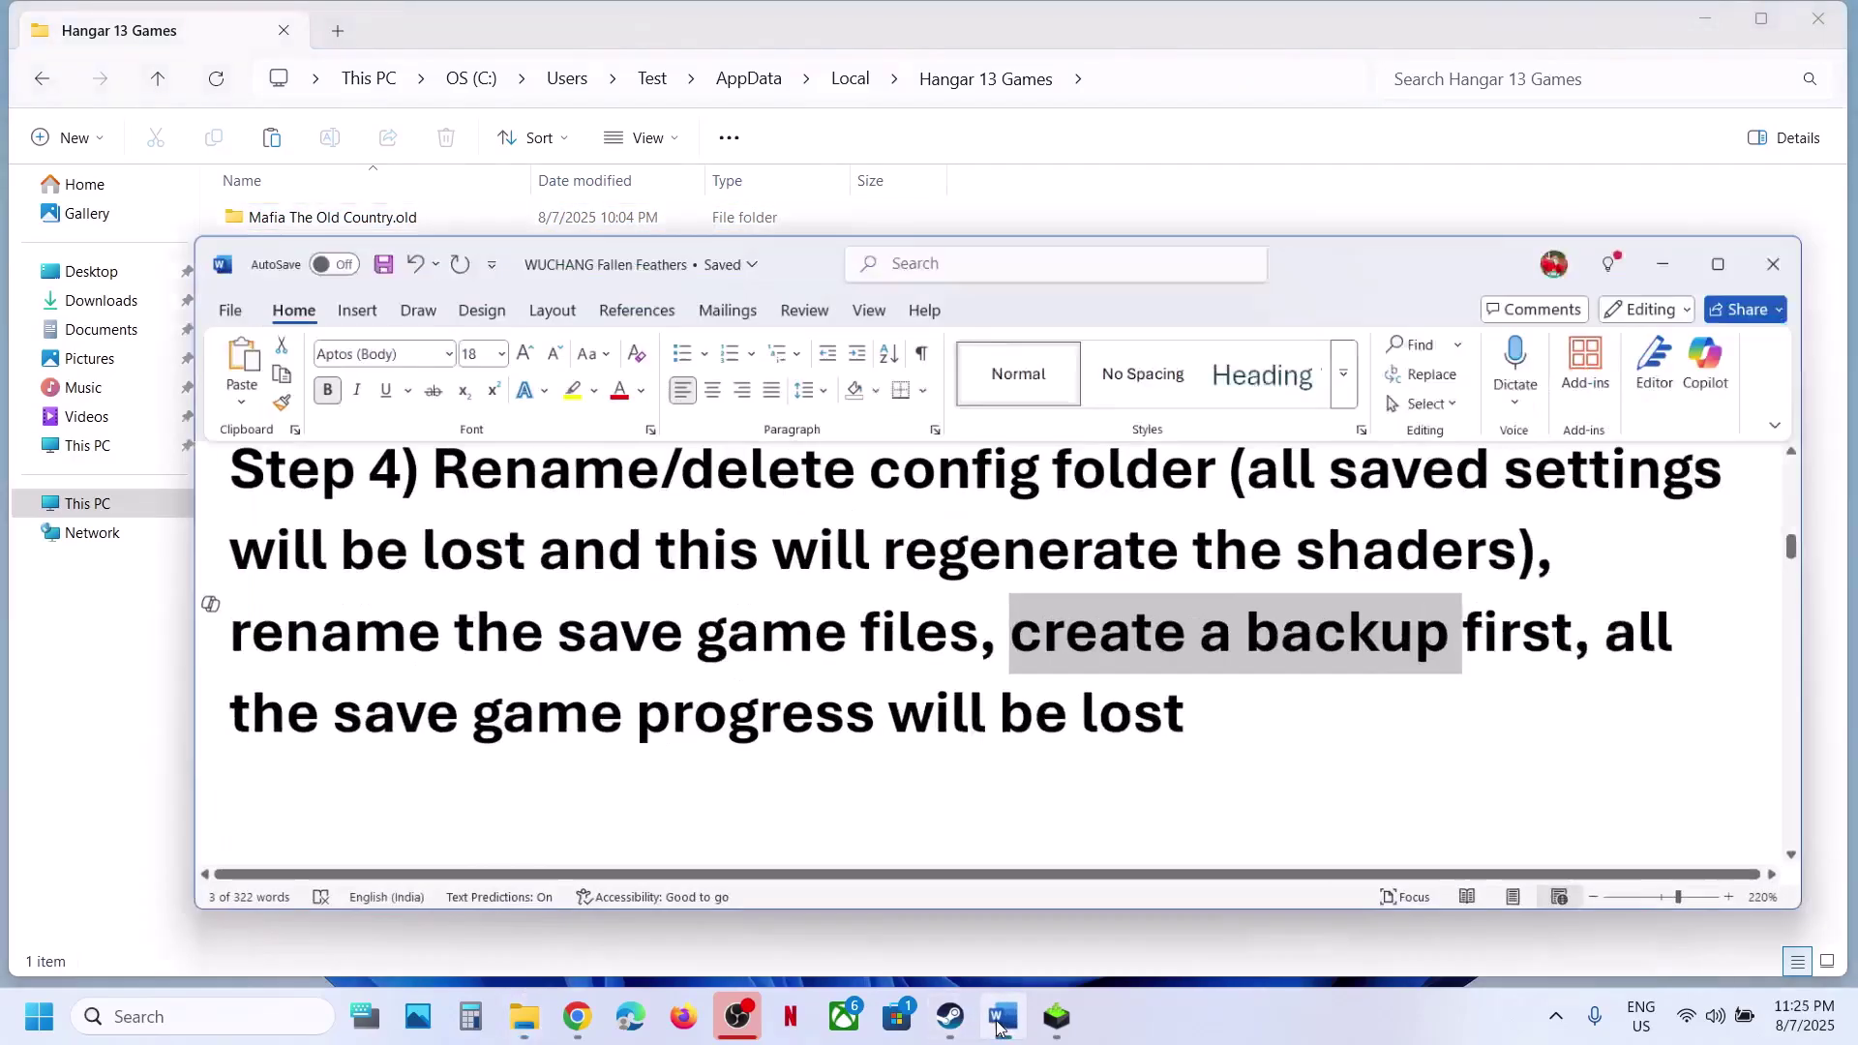
left_click(956, 1019)
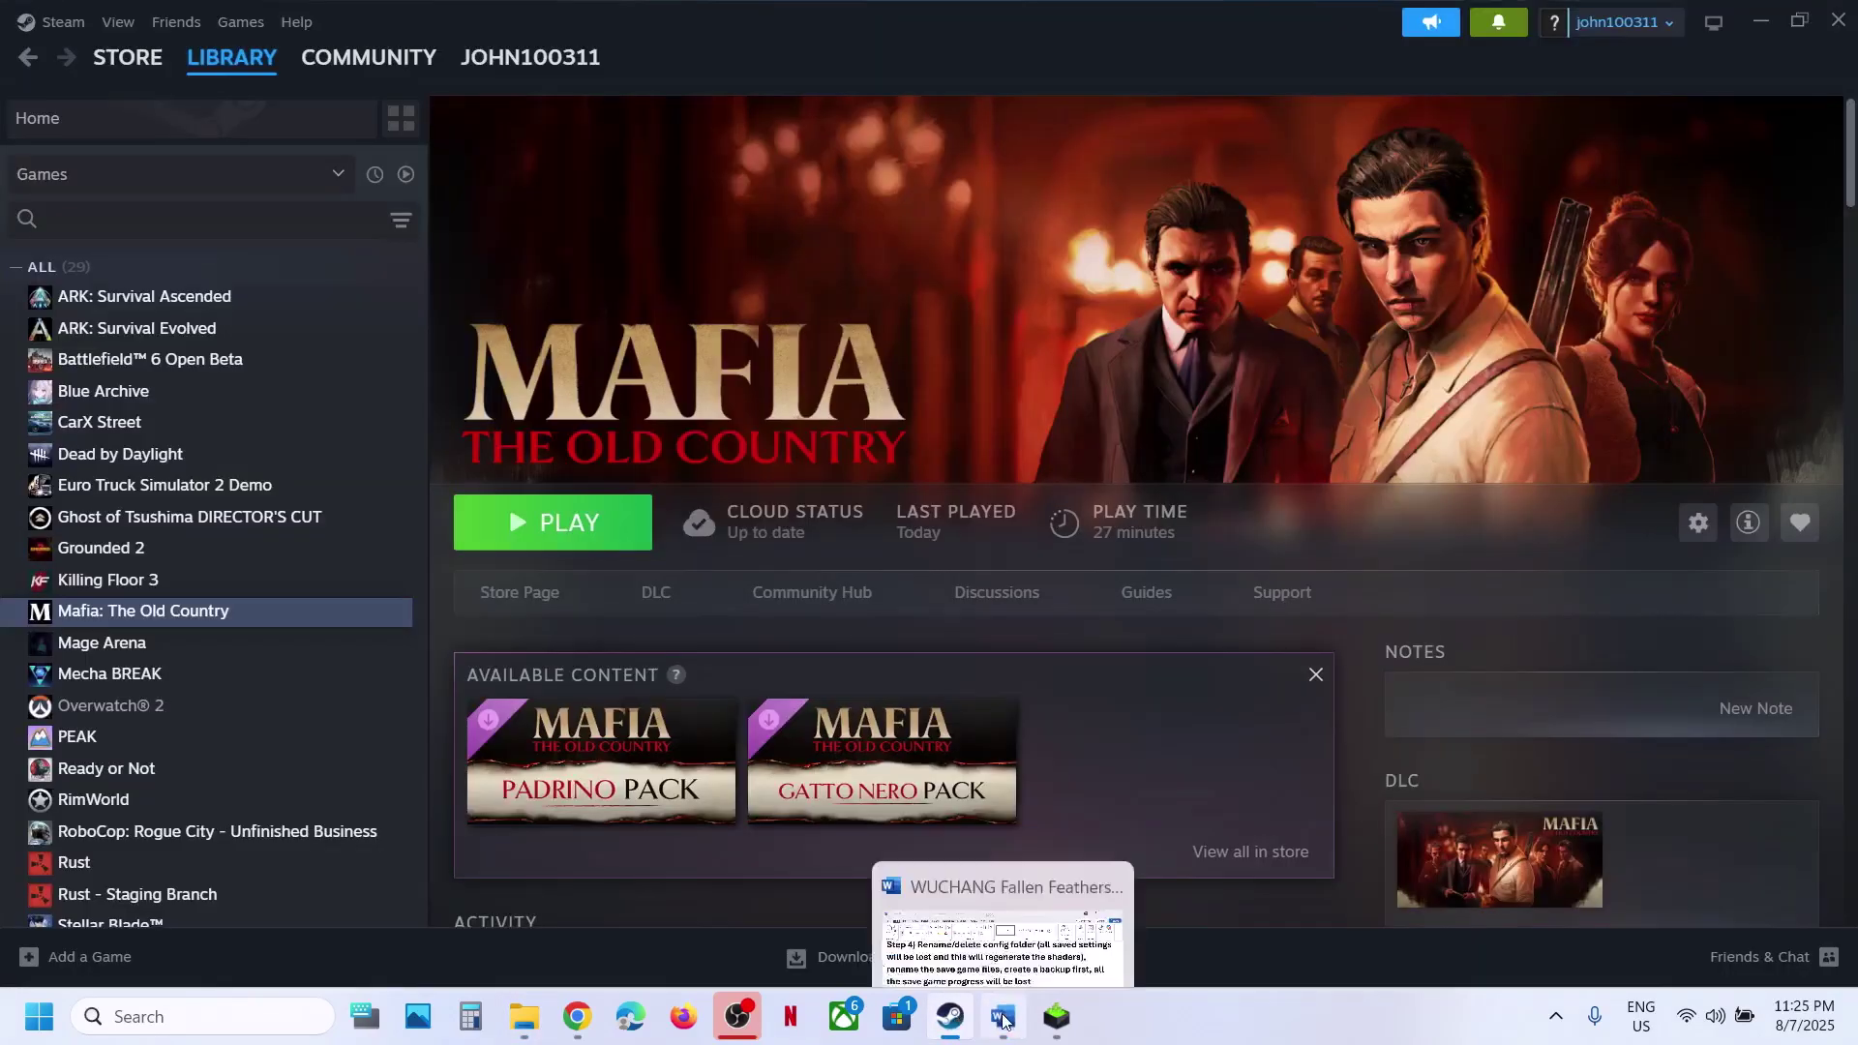
left_click(1003, 1016)
scroll(797, 645, "down", 1)
scroll(796, 645, "down", 2)
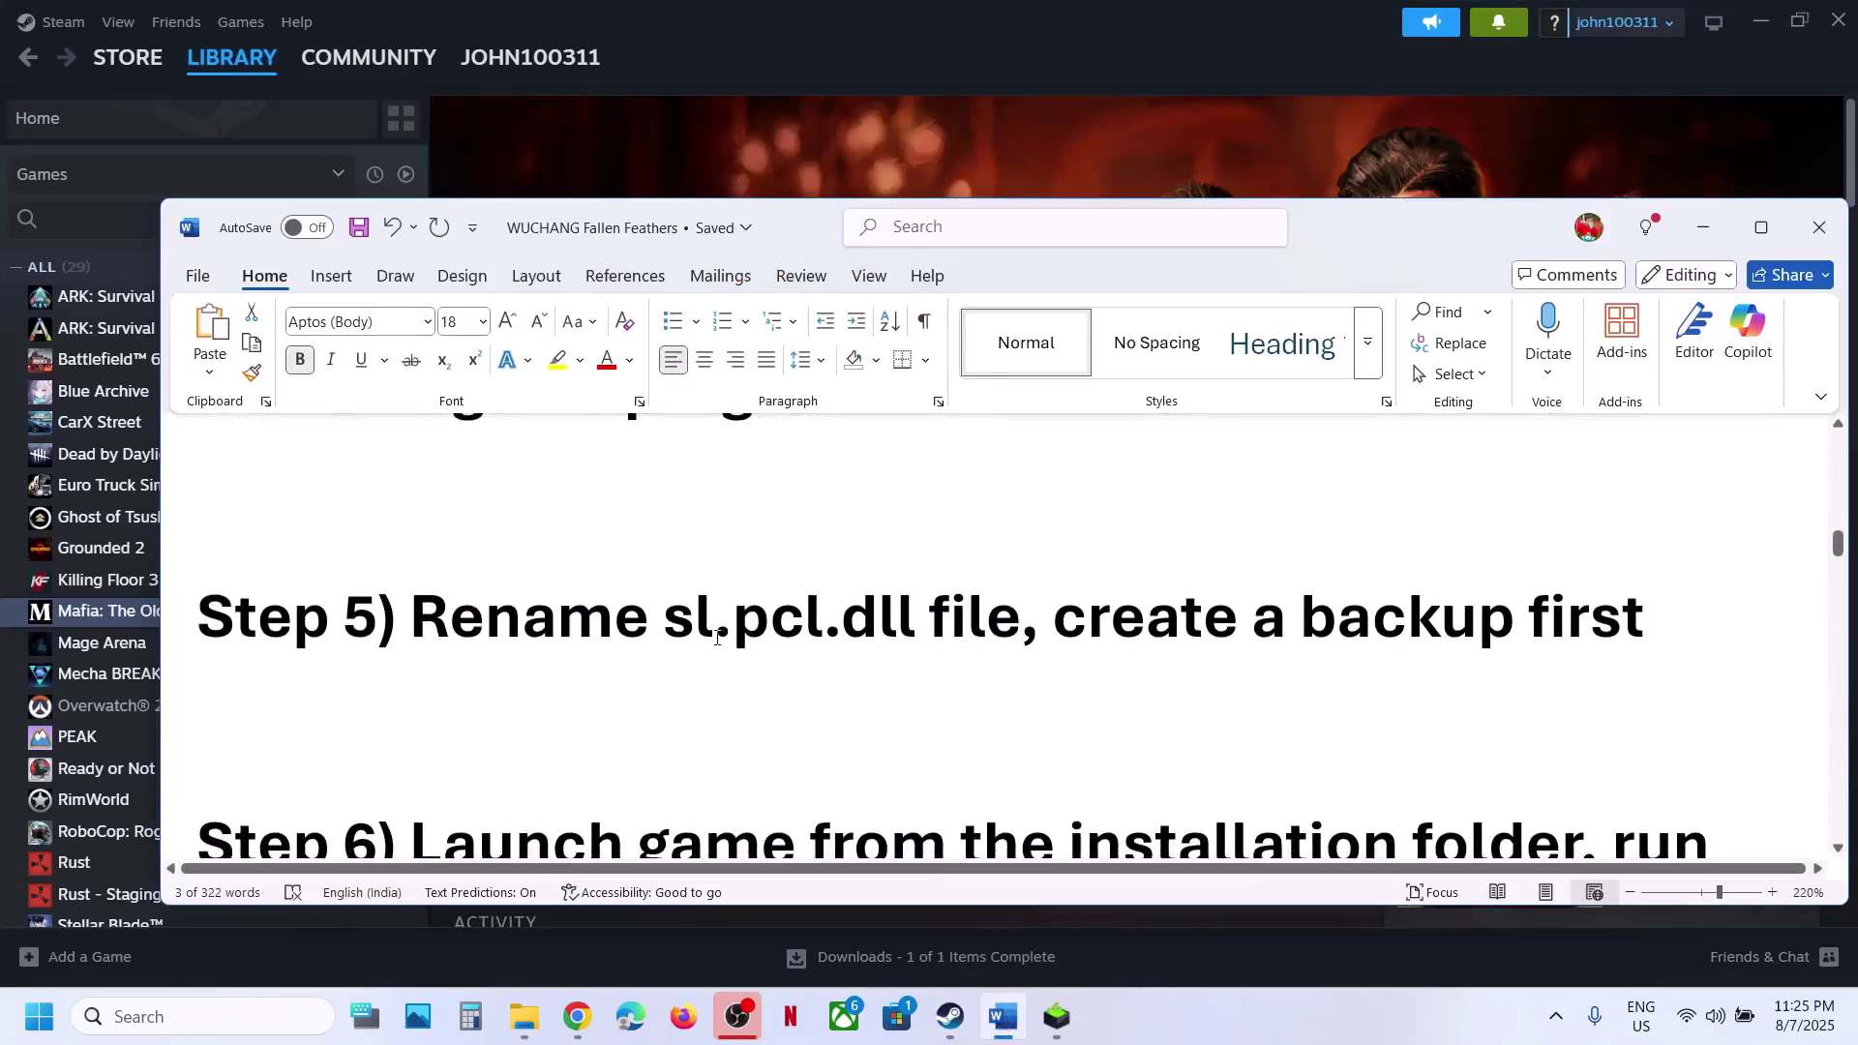
left_click_drag(670, 624, 924, 618)
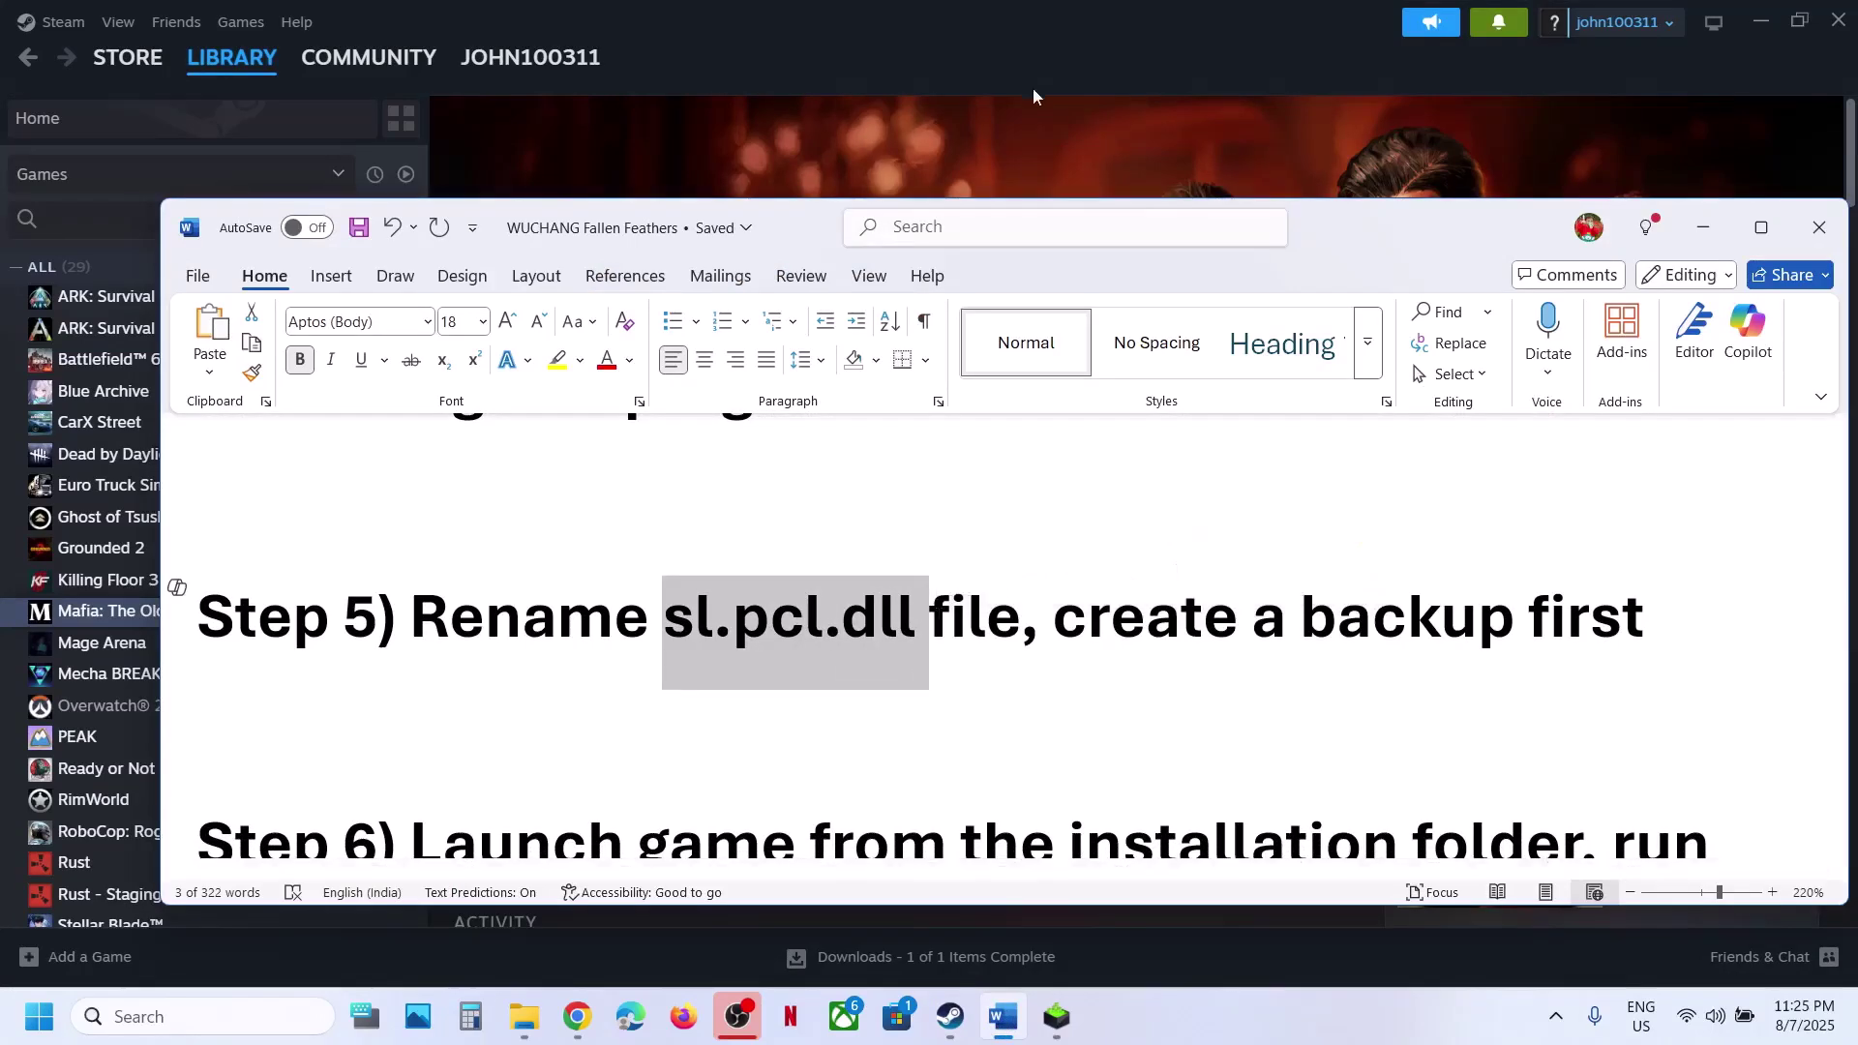
- Switch to Steam and open the local installation folder of Mafia: The Old Country
left_click(1011, 170)
right_click(236, 613)
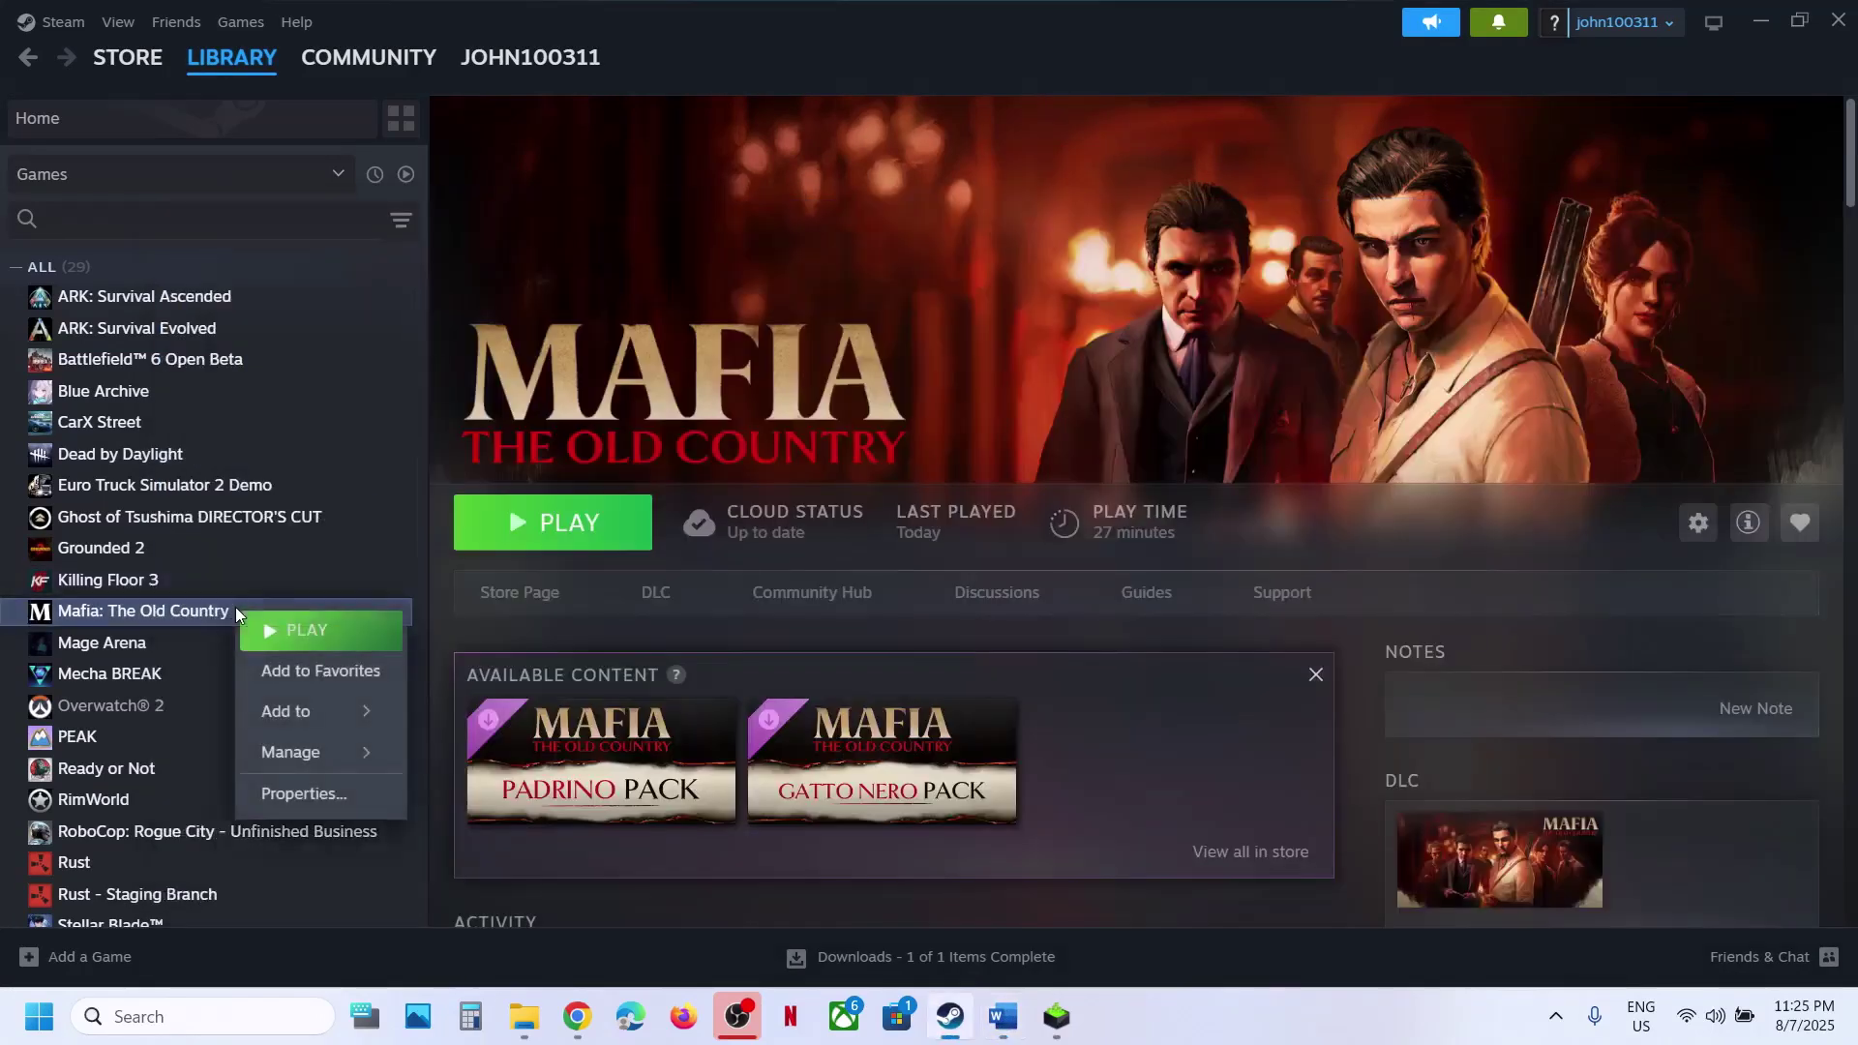
mouse_move(334, 753)
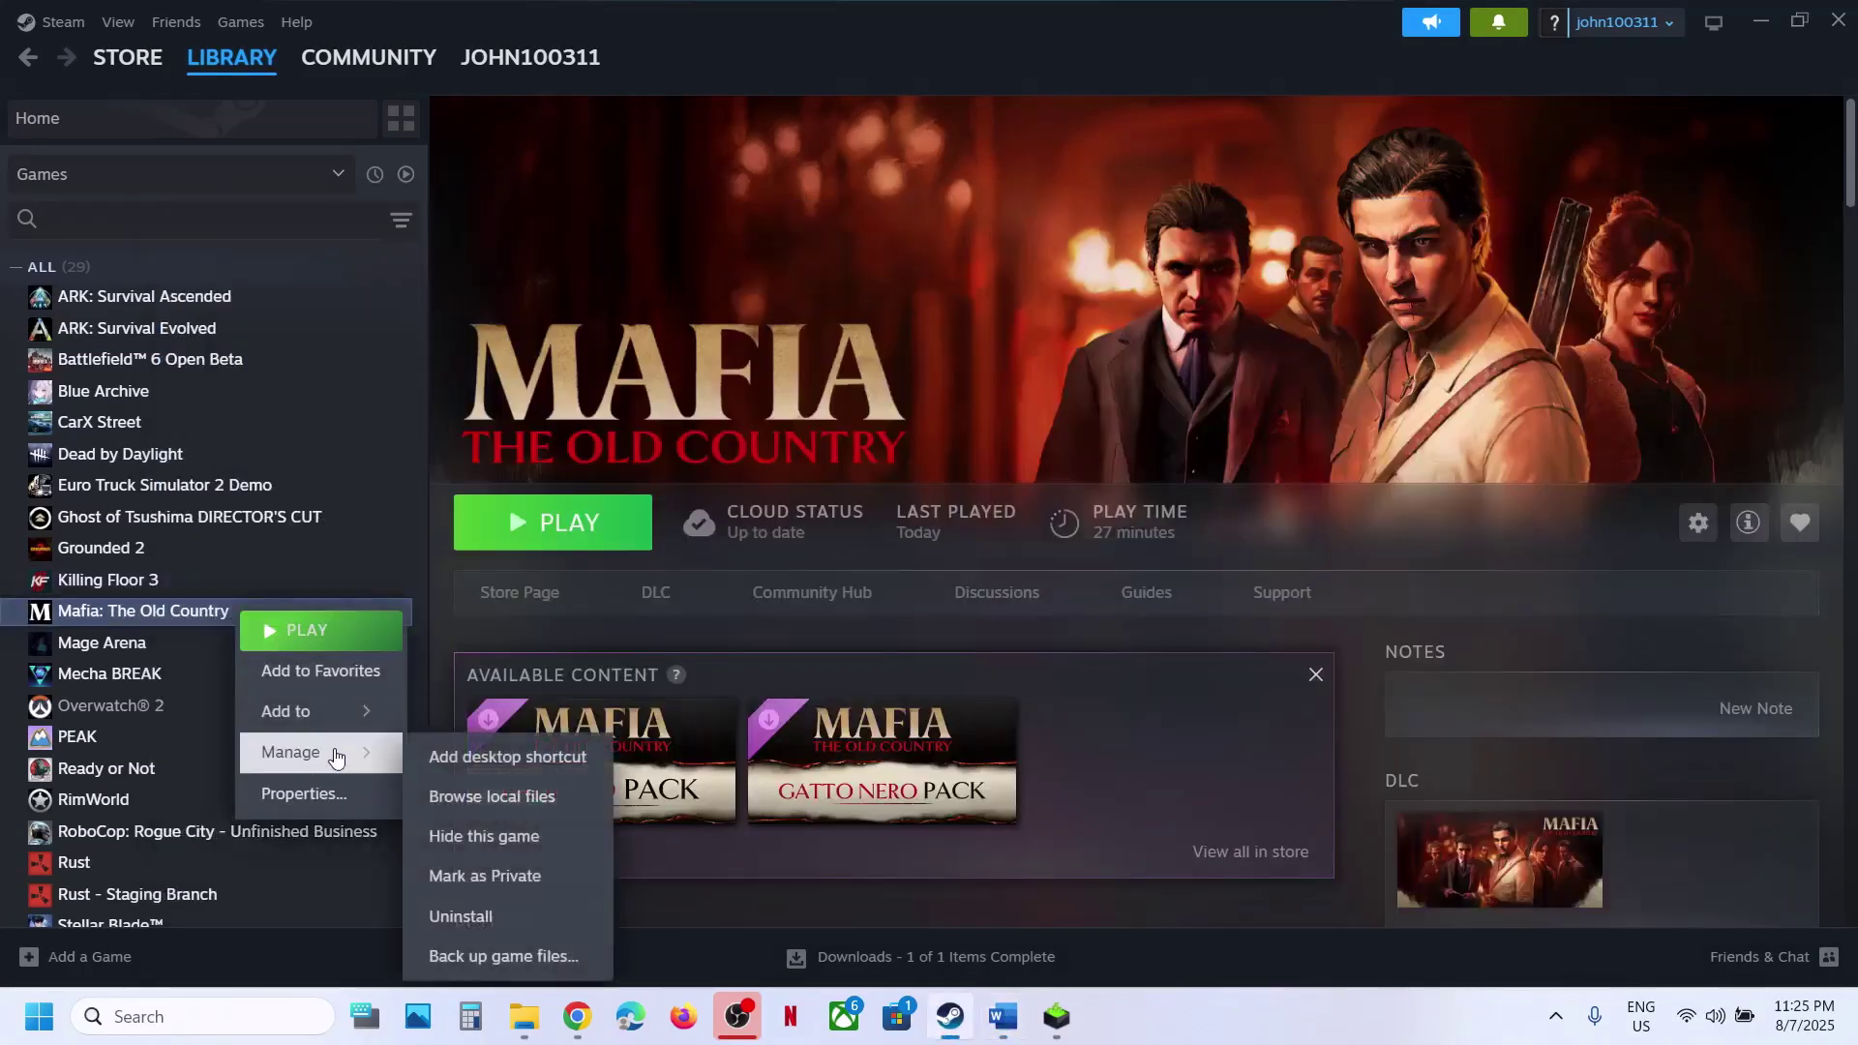
left_click(502, 802)
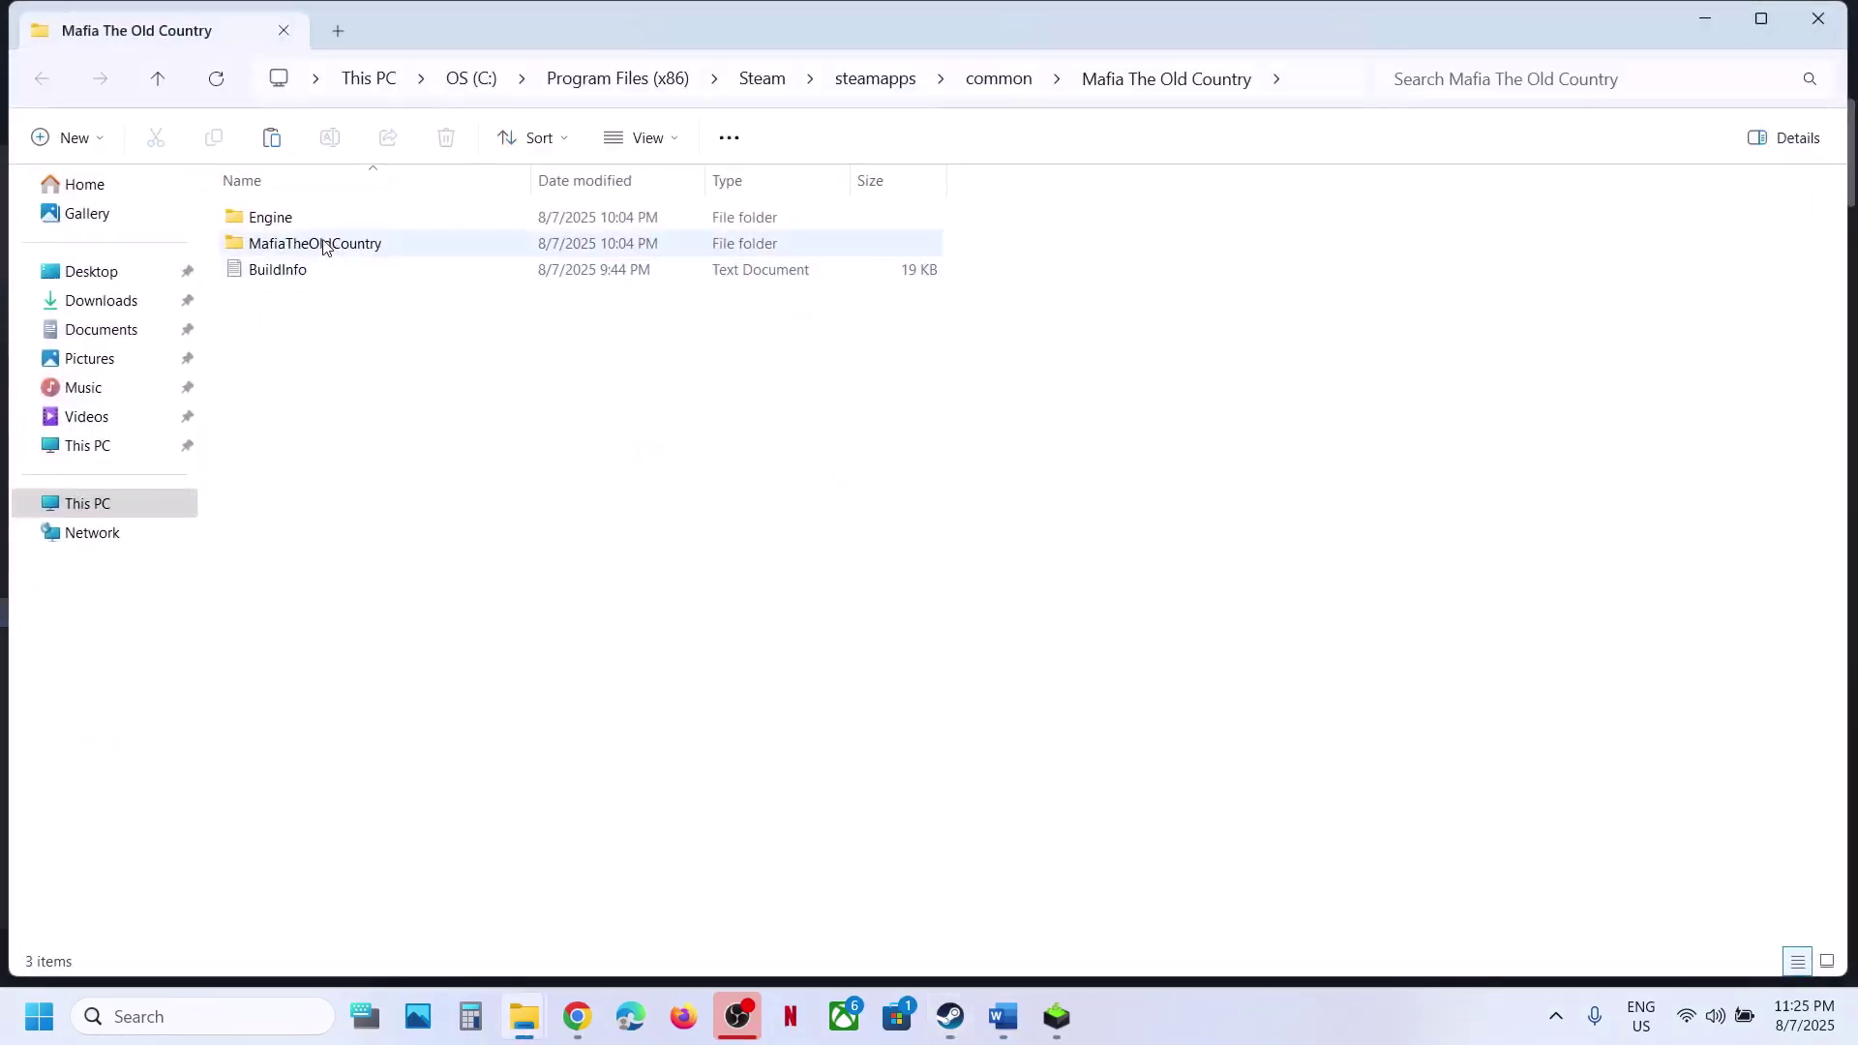
- Go to MafiaTheOldCountry\Plugins\ThirdParty\Nvidia-DLSS\4.8.1.0\StreamlineCore\Binaries\ThirdParty\Win64 inside the installation folder
double_click(323, 245)
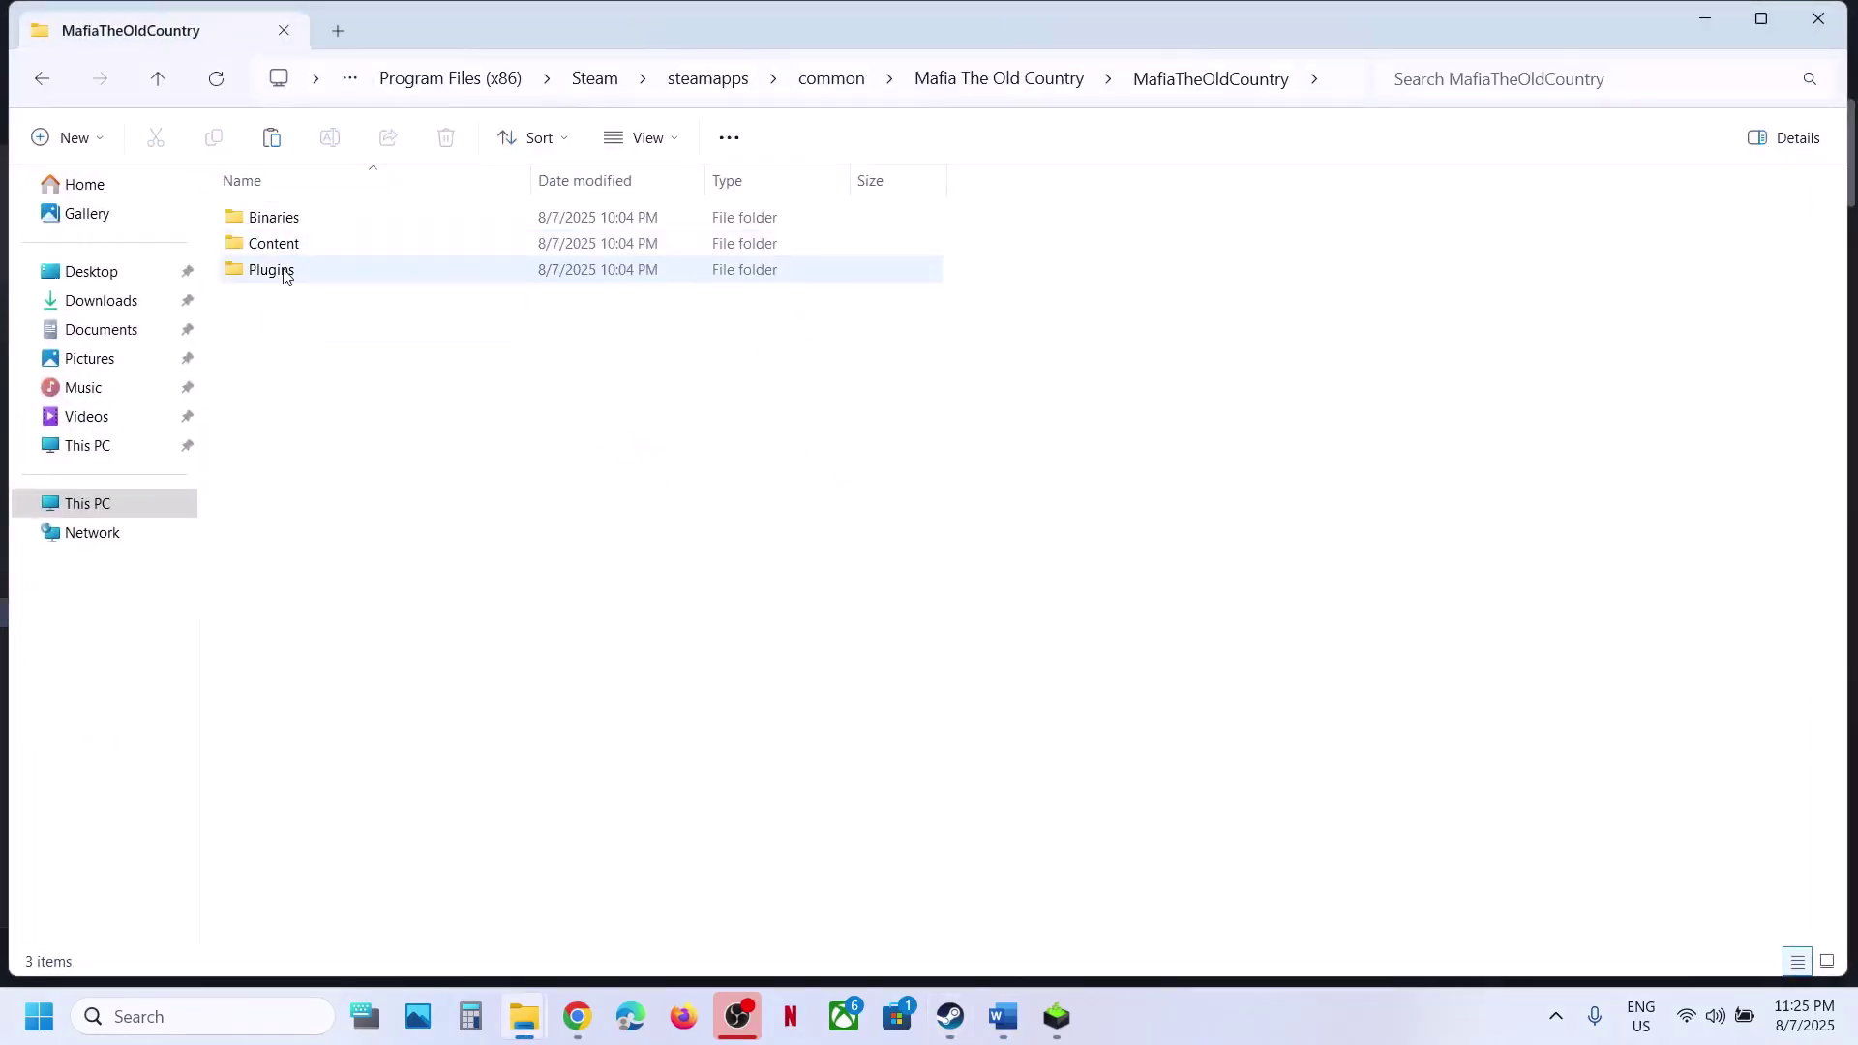
double_click(277, 270)
double_click(292, 221)
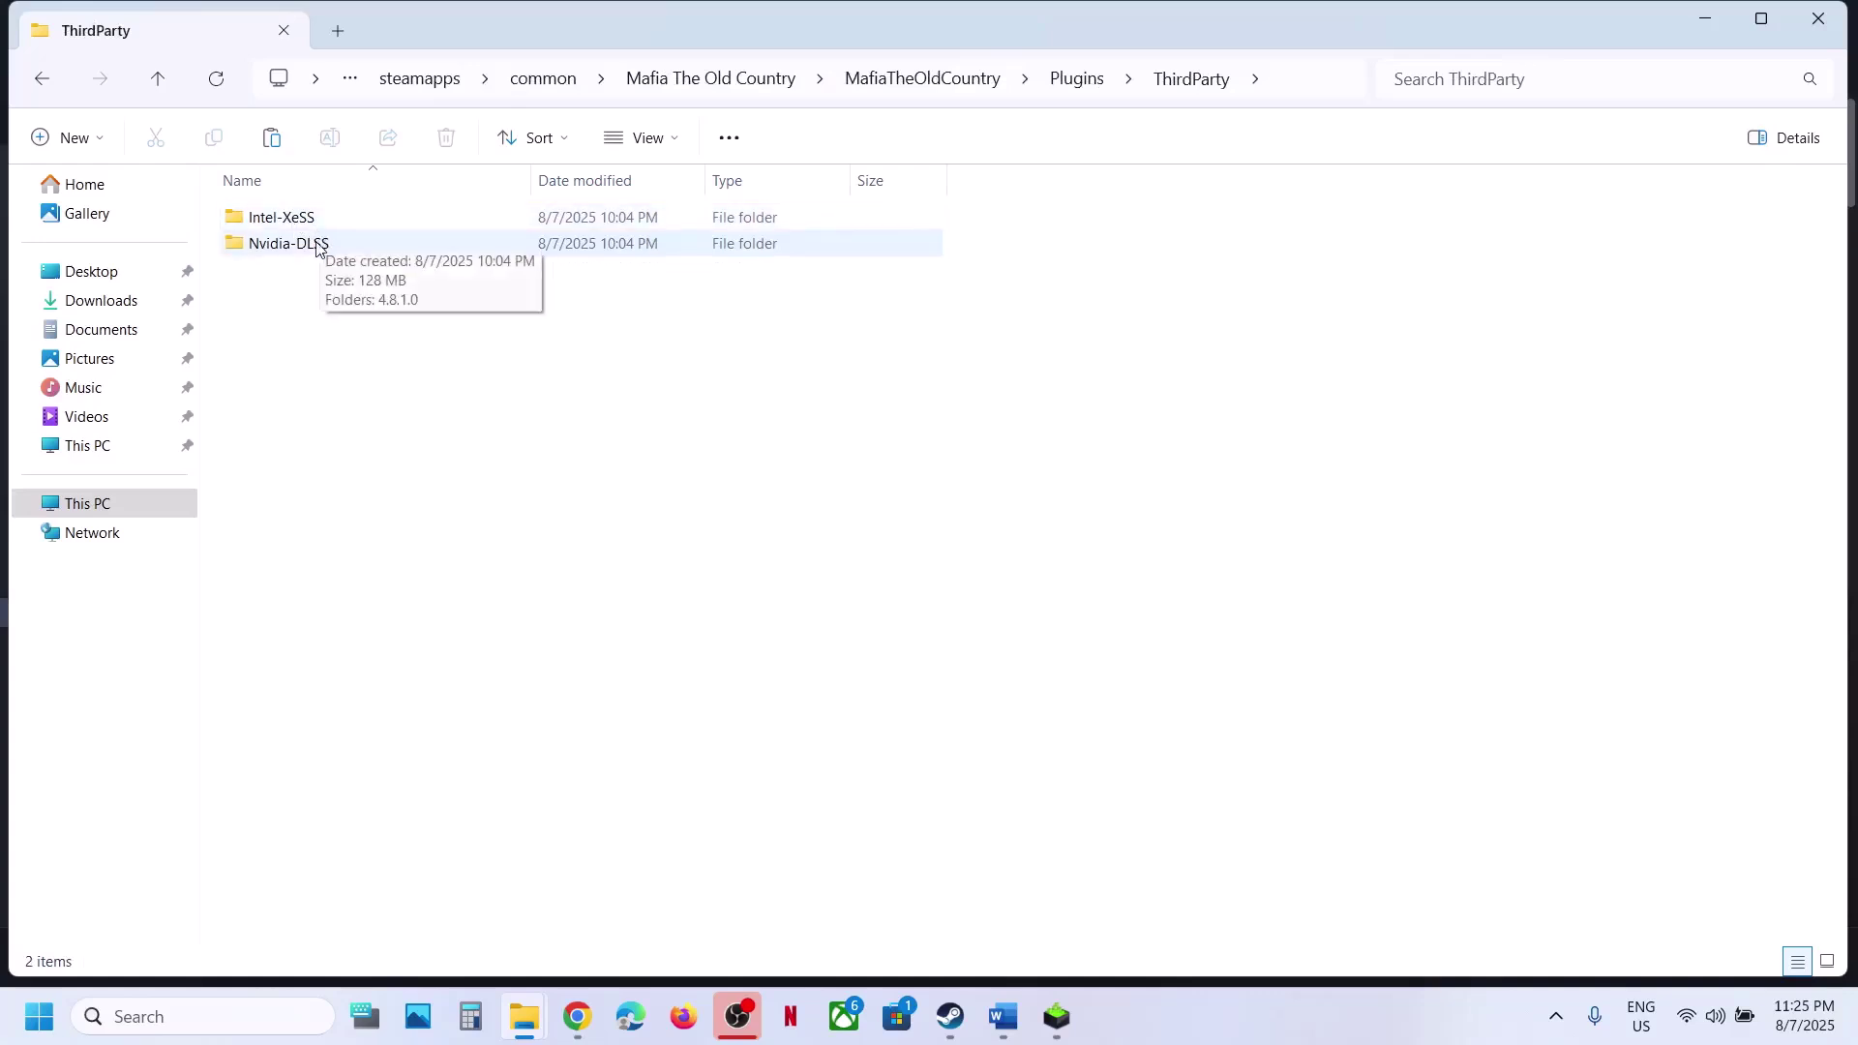
double_click(308, 244)
double_click(288, 230)
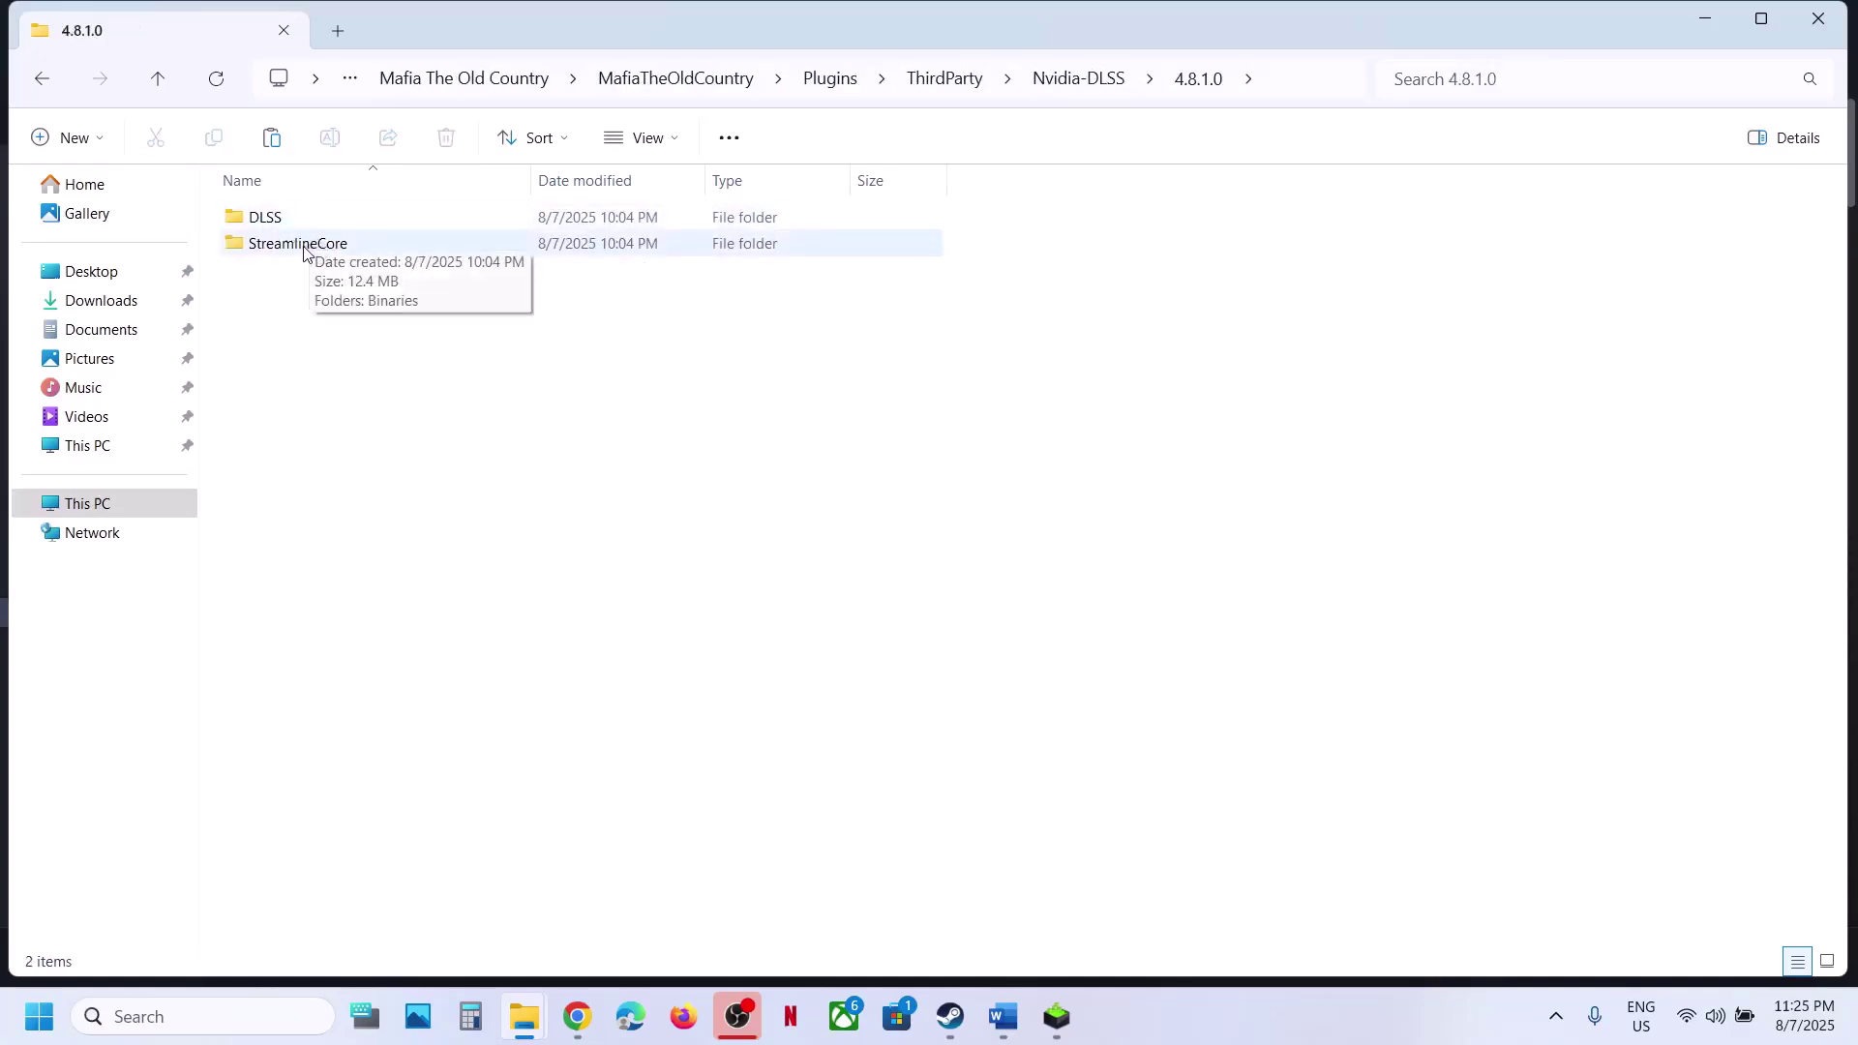
double_click(303, 246)
double_click(303, 219)
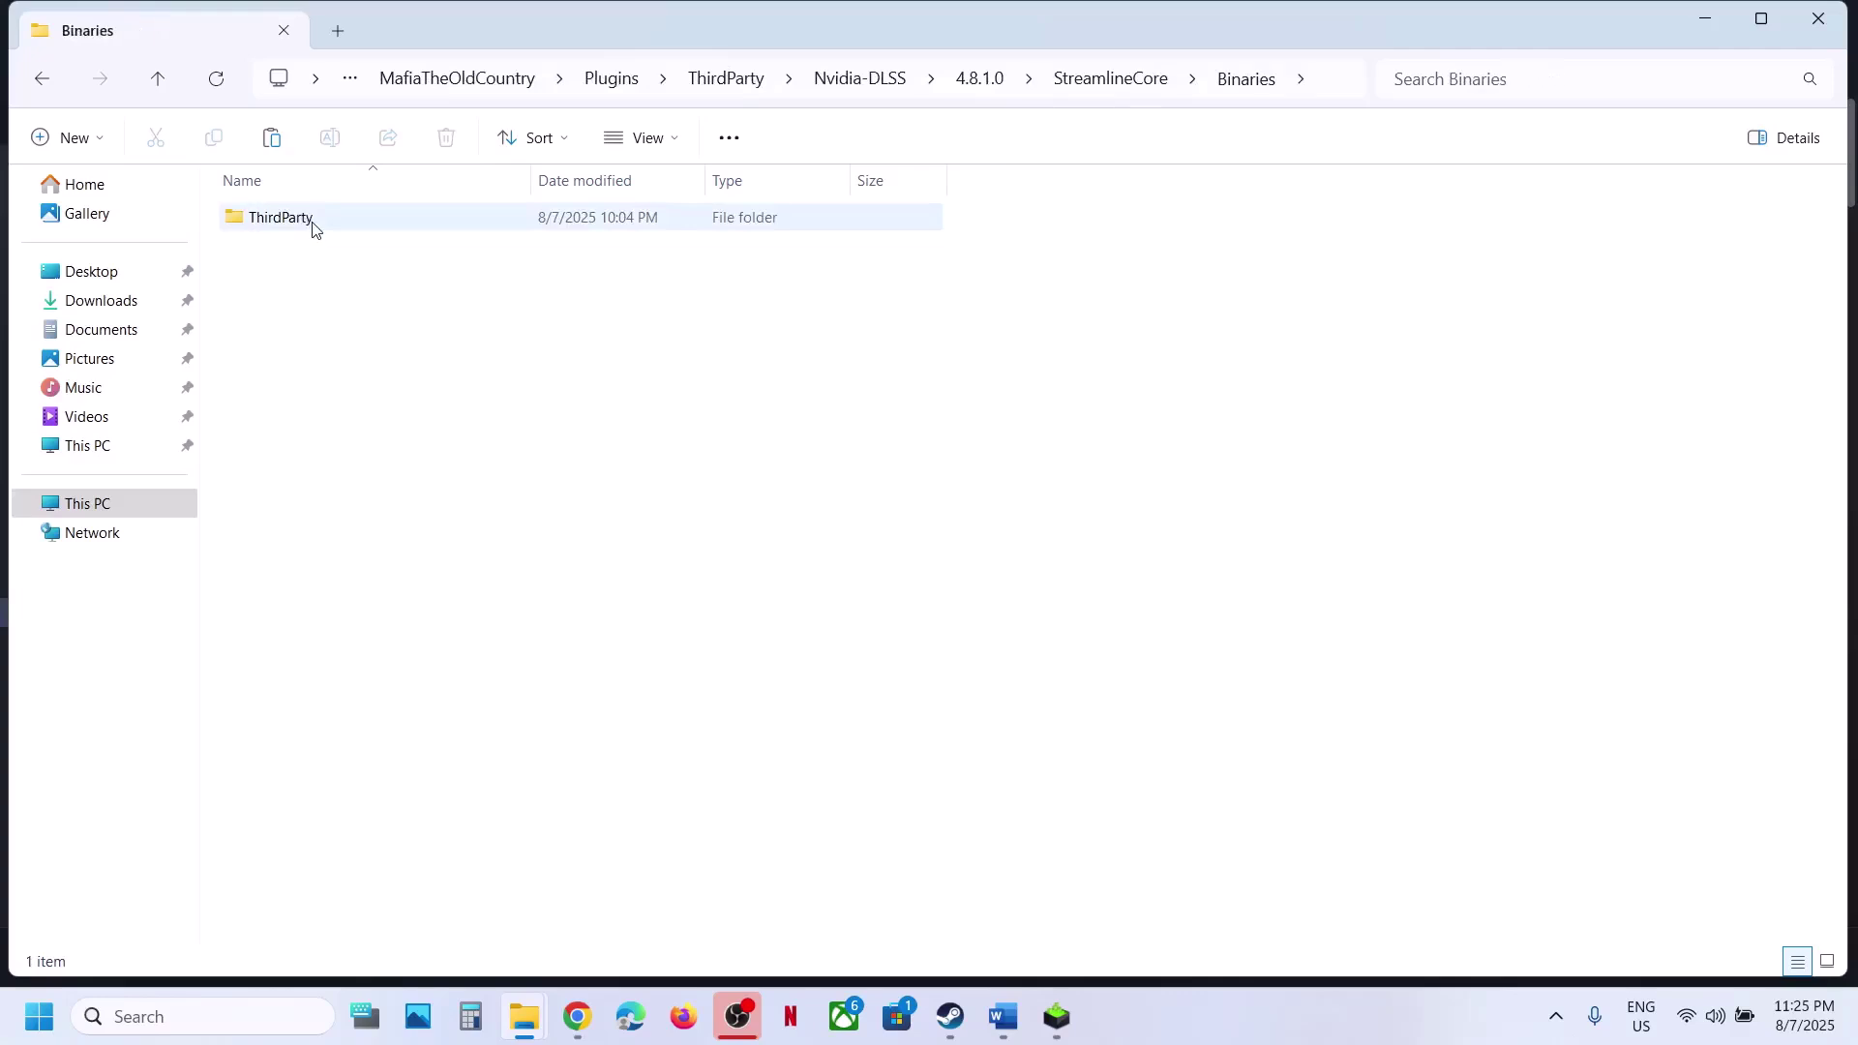
double_click(312, 229)
double_click(290, 227)
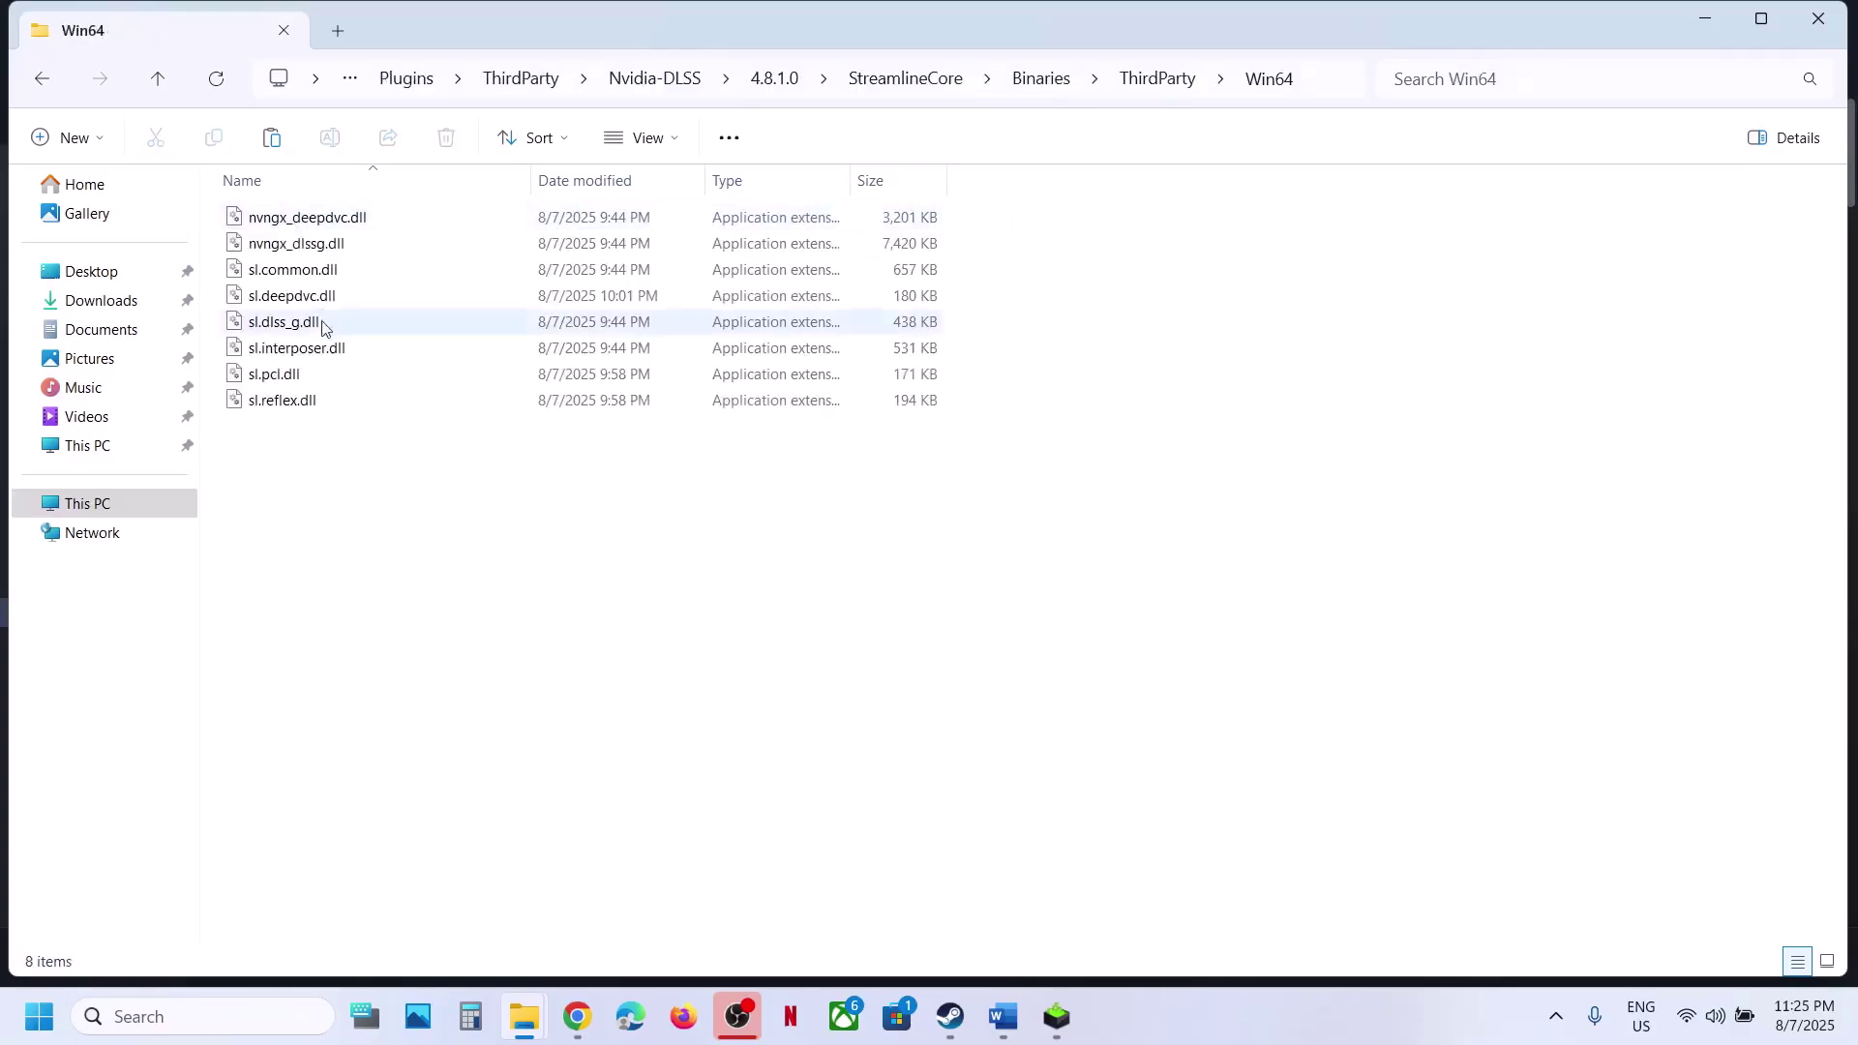
- Back up sl.pcl.dll by copying it to the desktop, and place the copy beside the Config backup folder
left_click(312, 380)
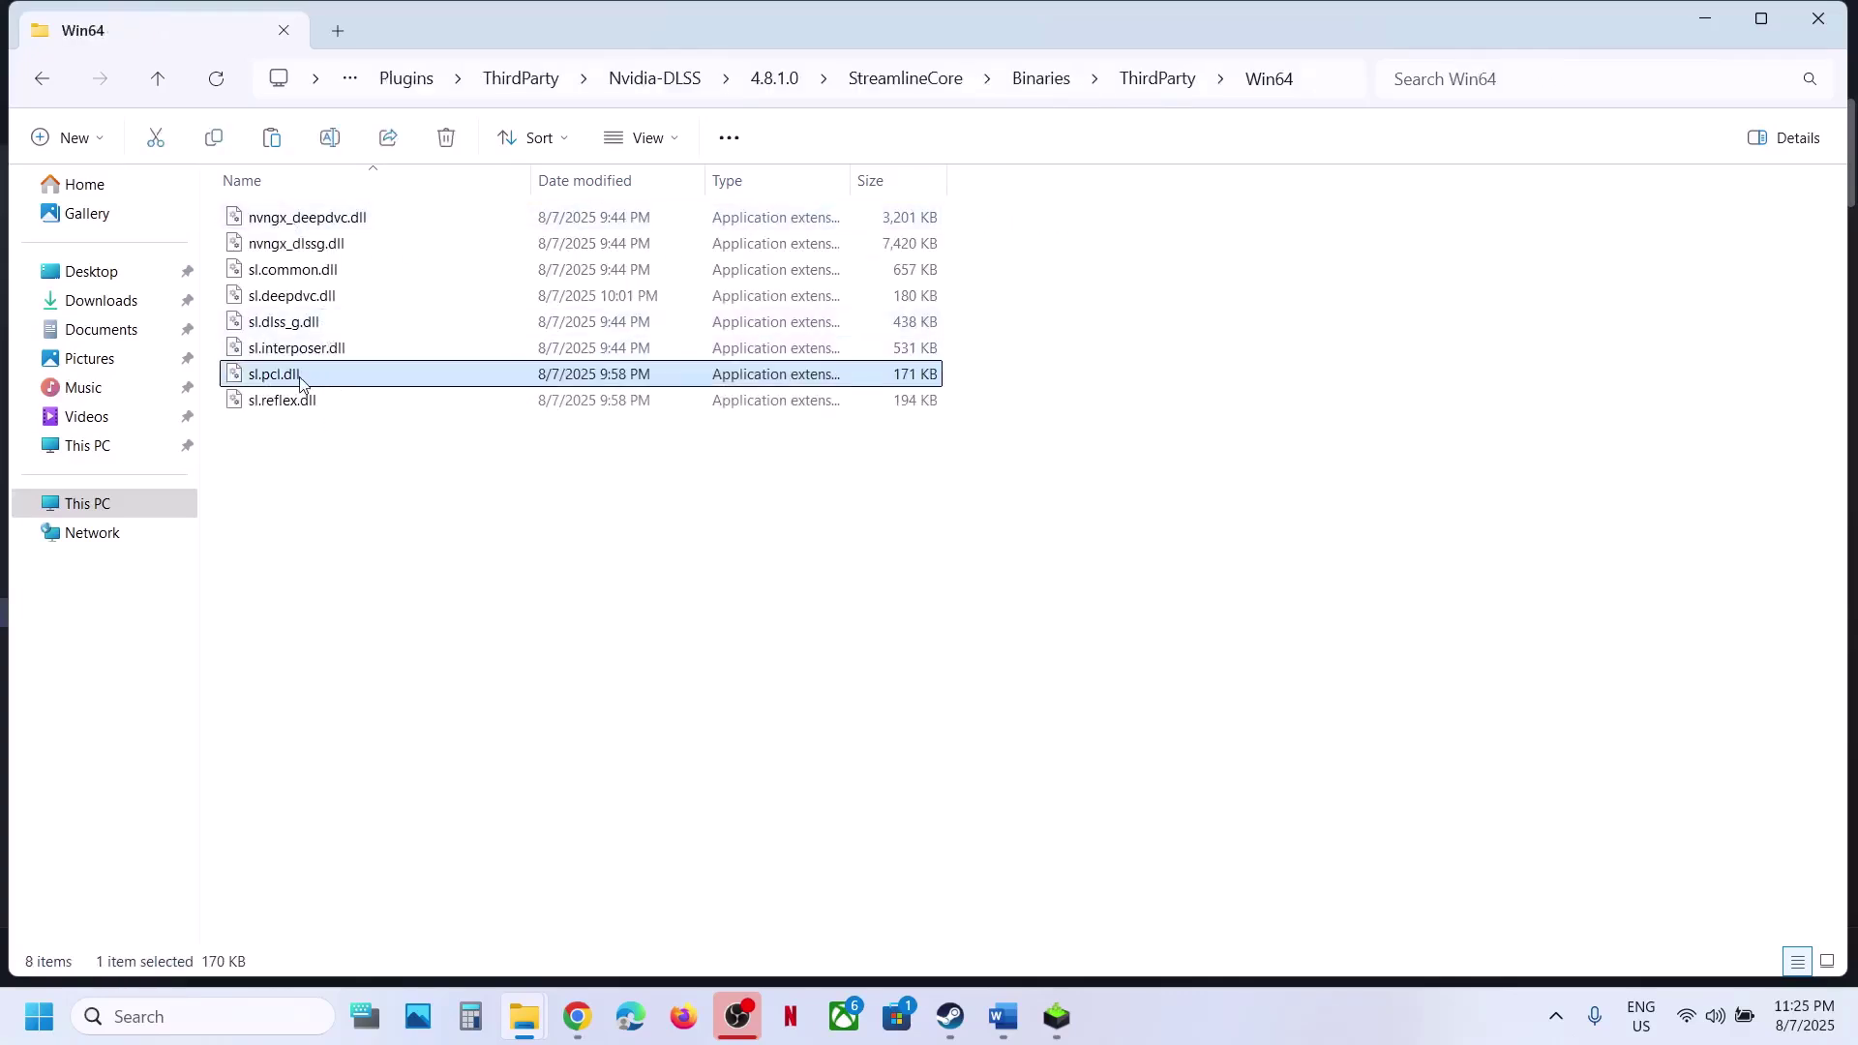
right_click(312, 381)
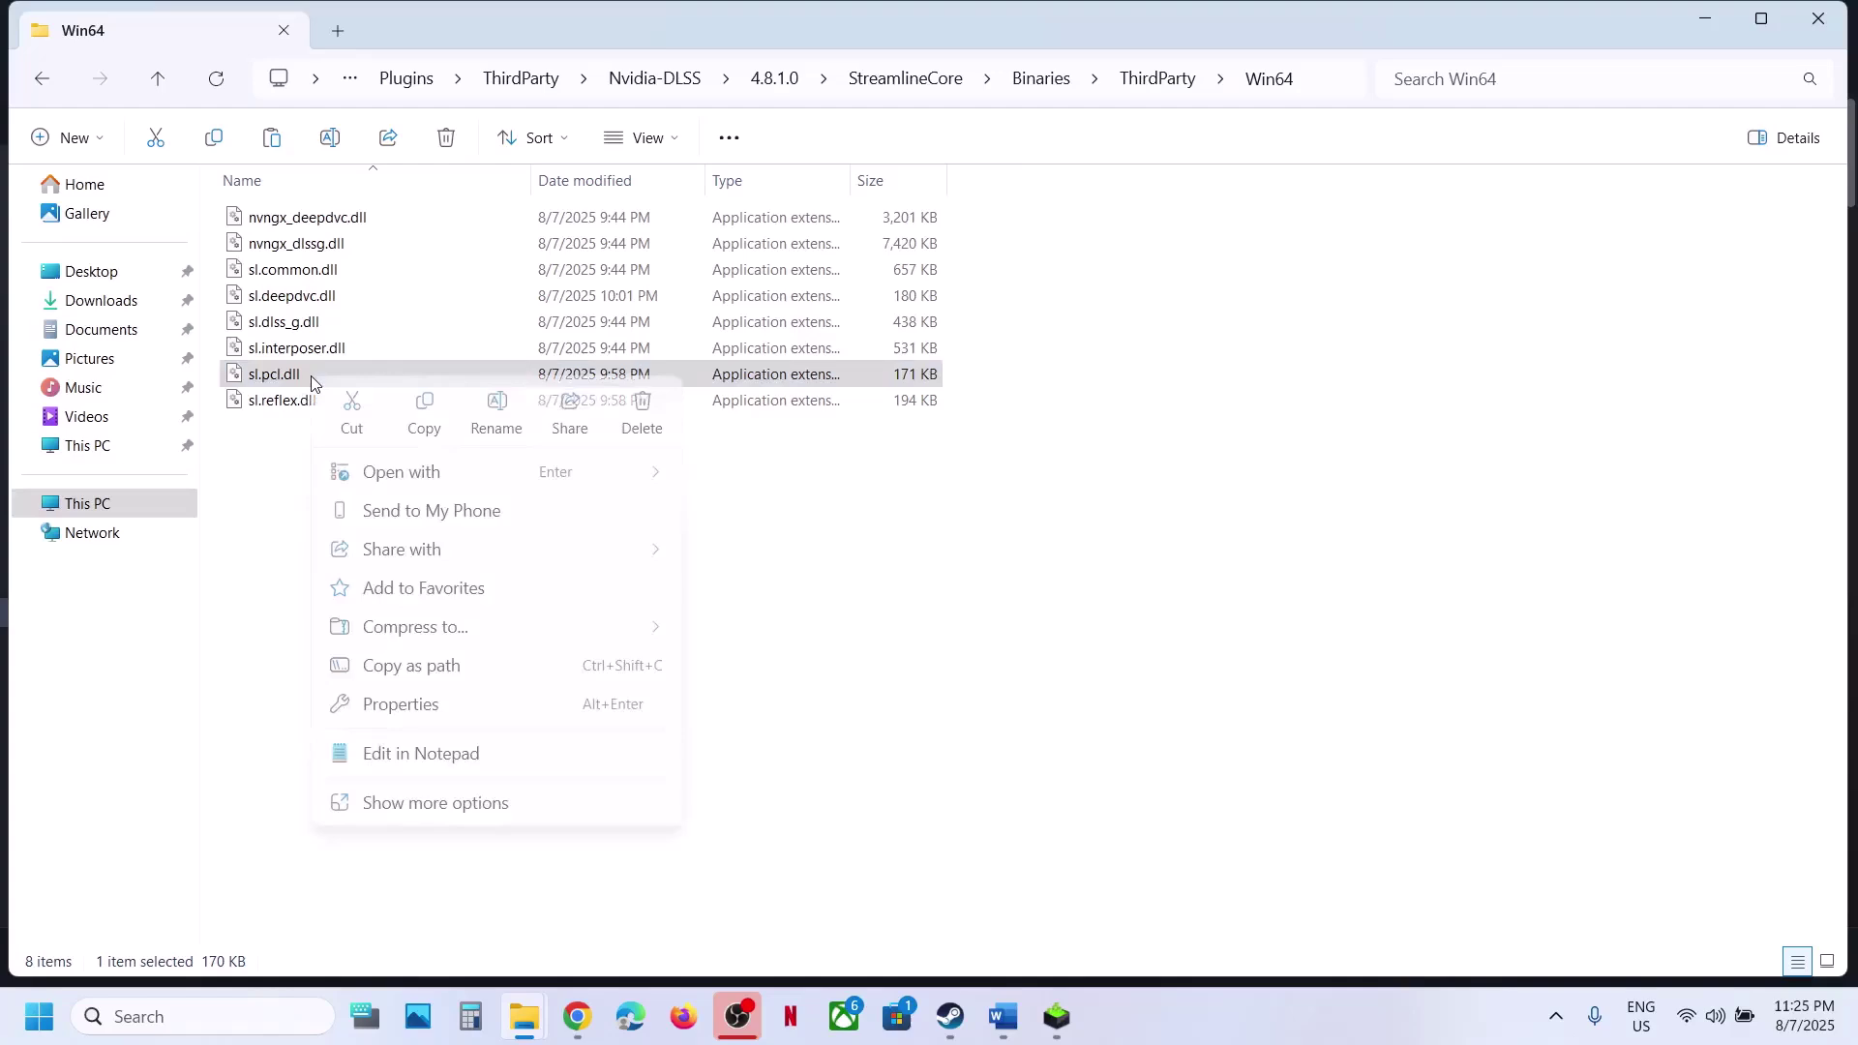
left_click(426, 409)
key("super+d")
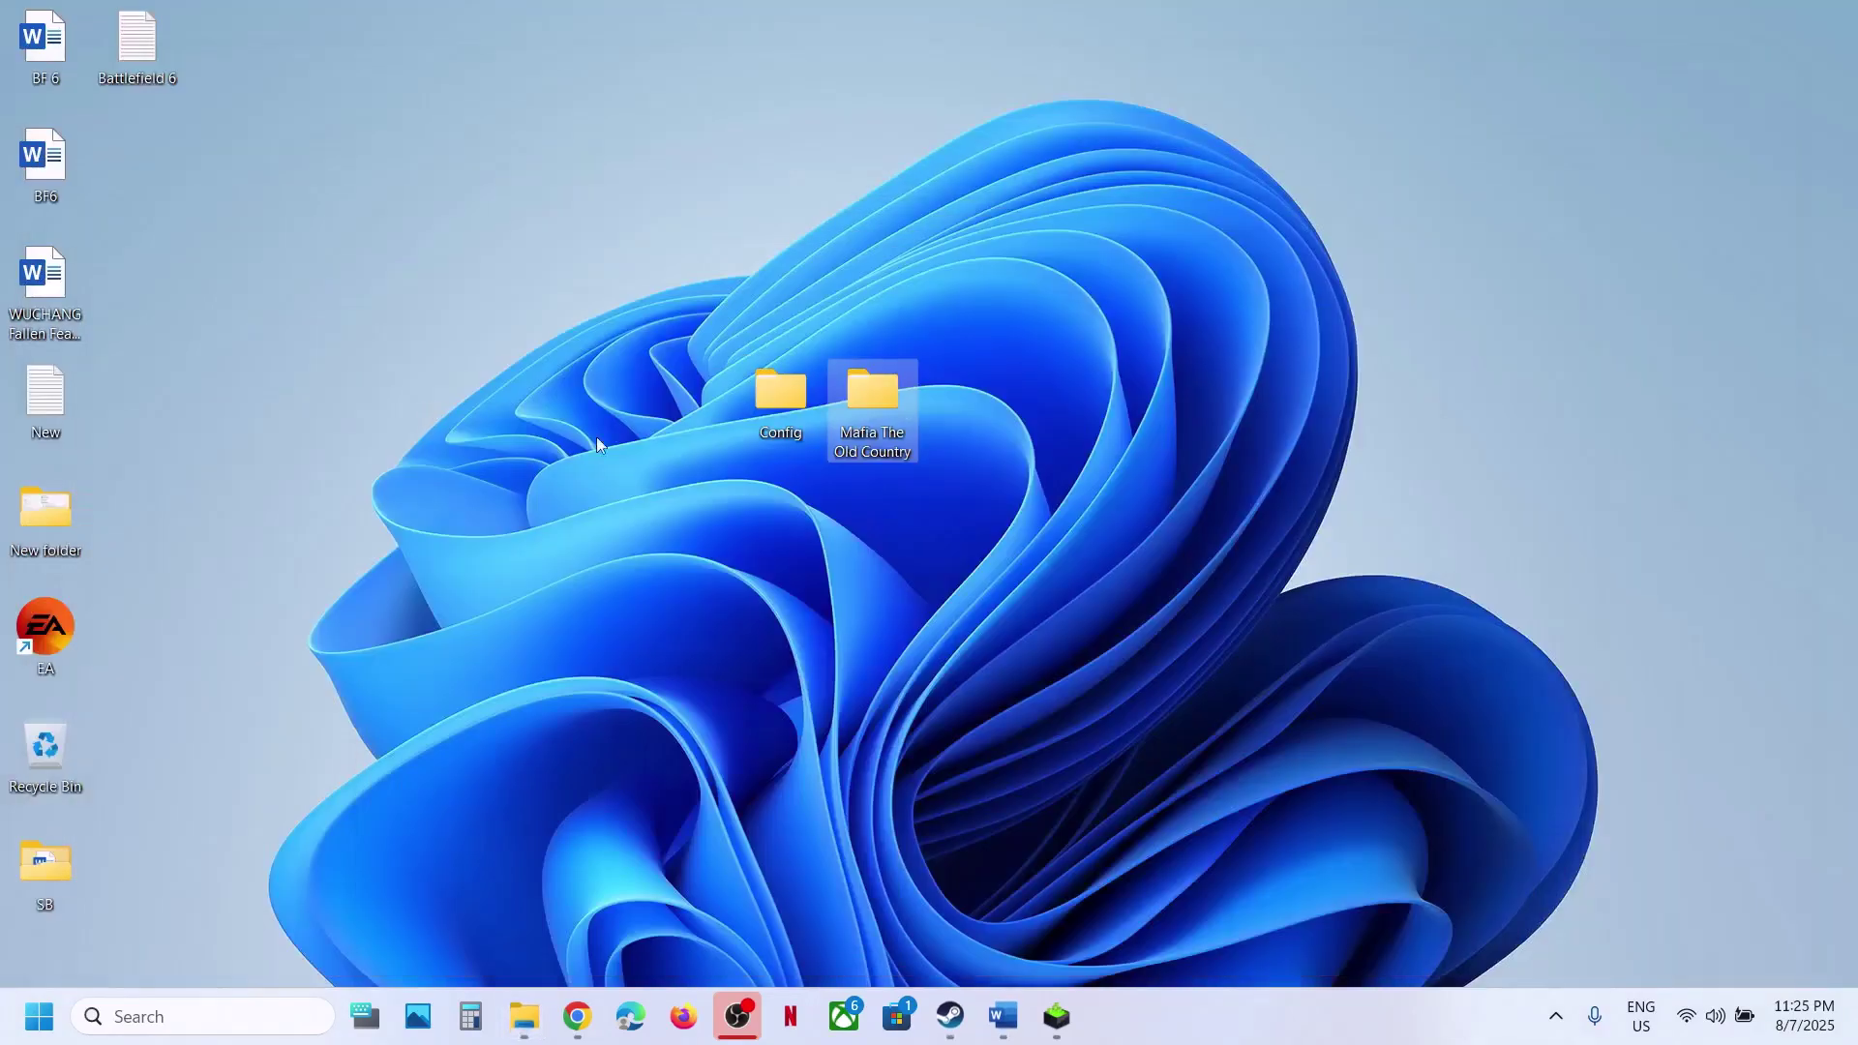
left_click(653, 468)
key("ctrl+v")
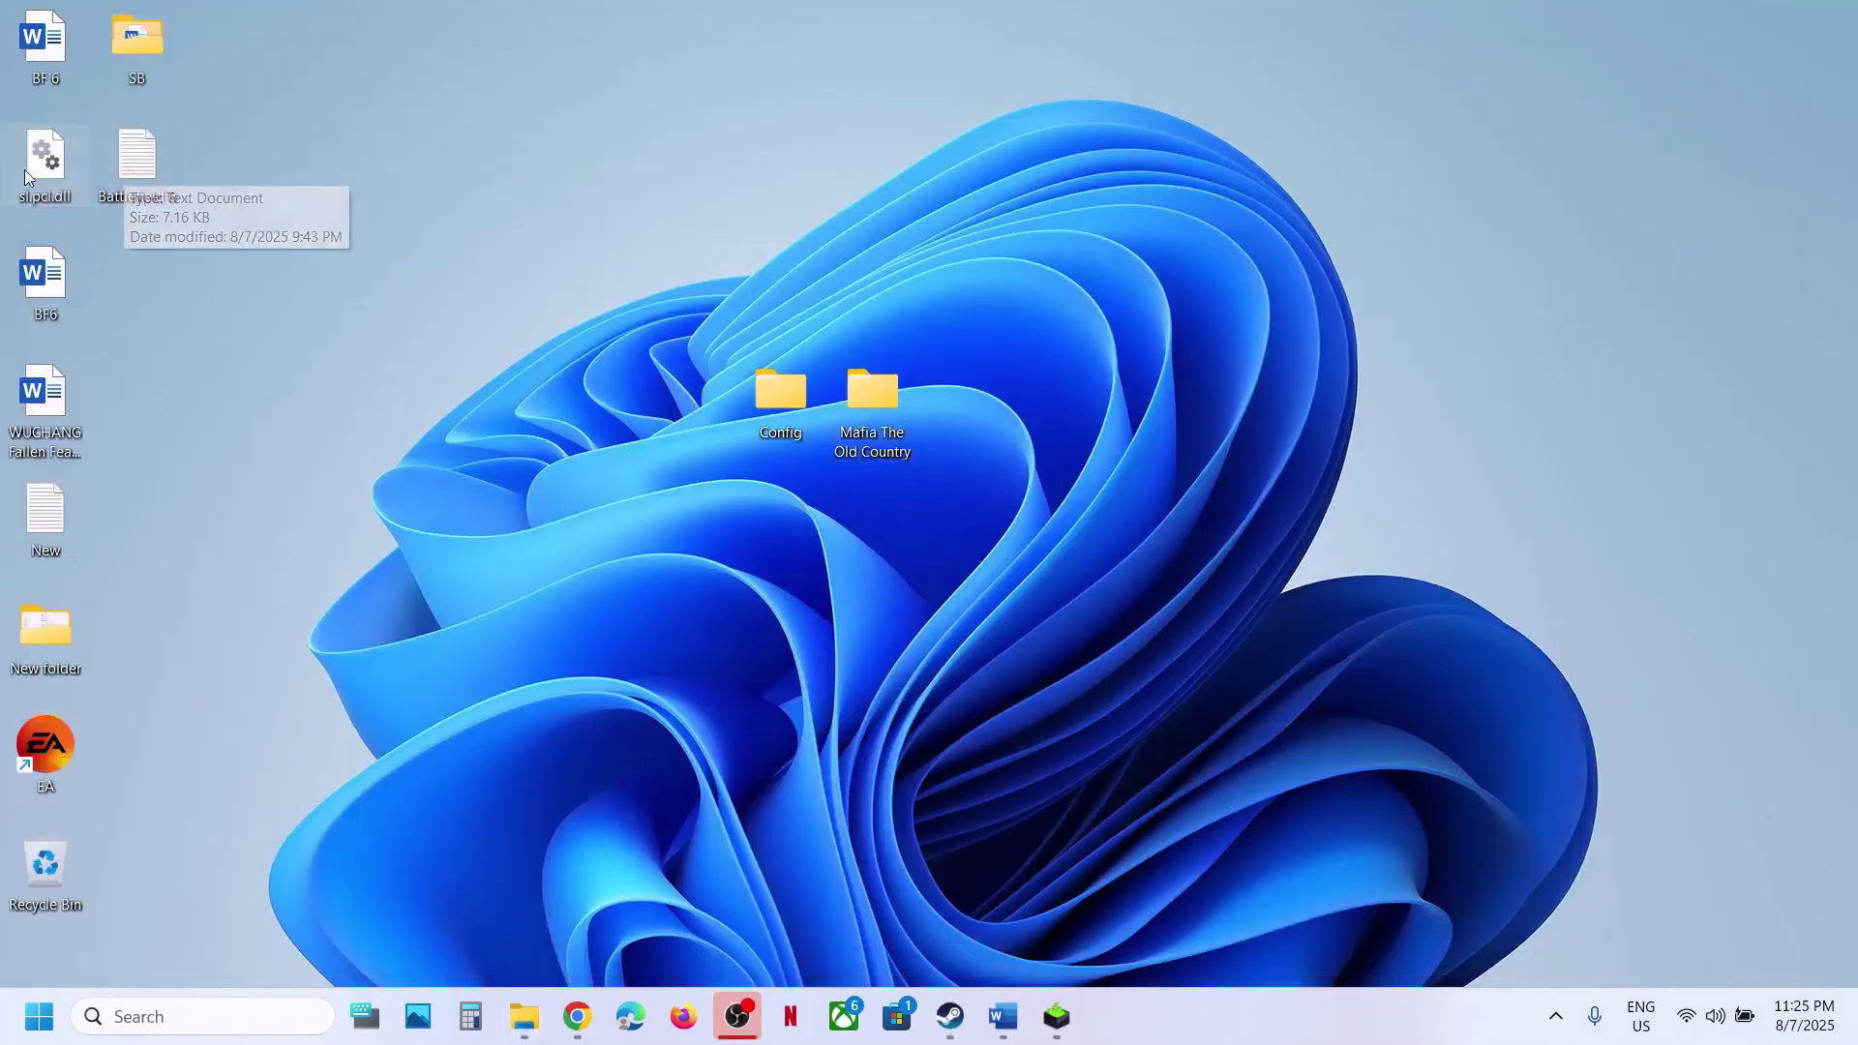
left_click_drag(25, 170, 659, 405)
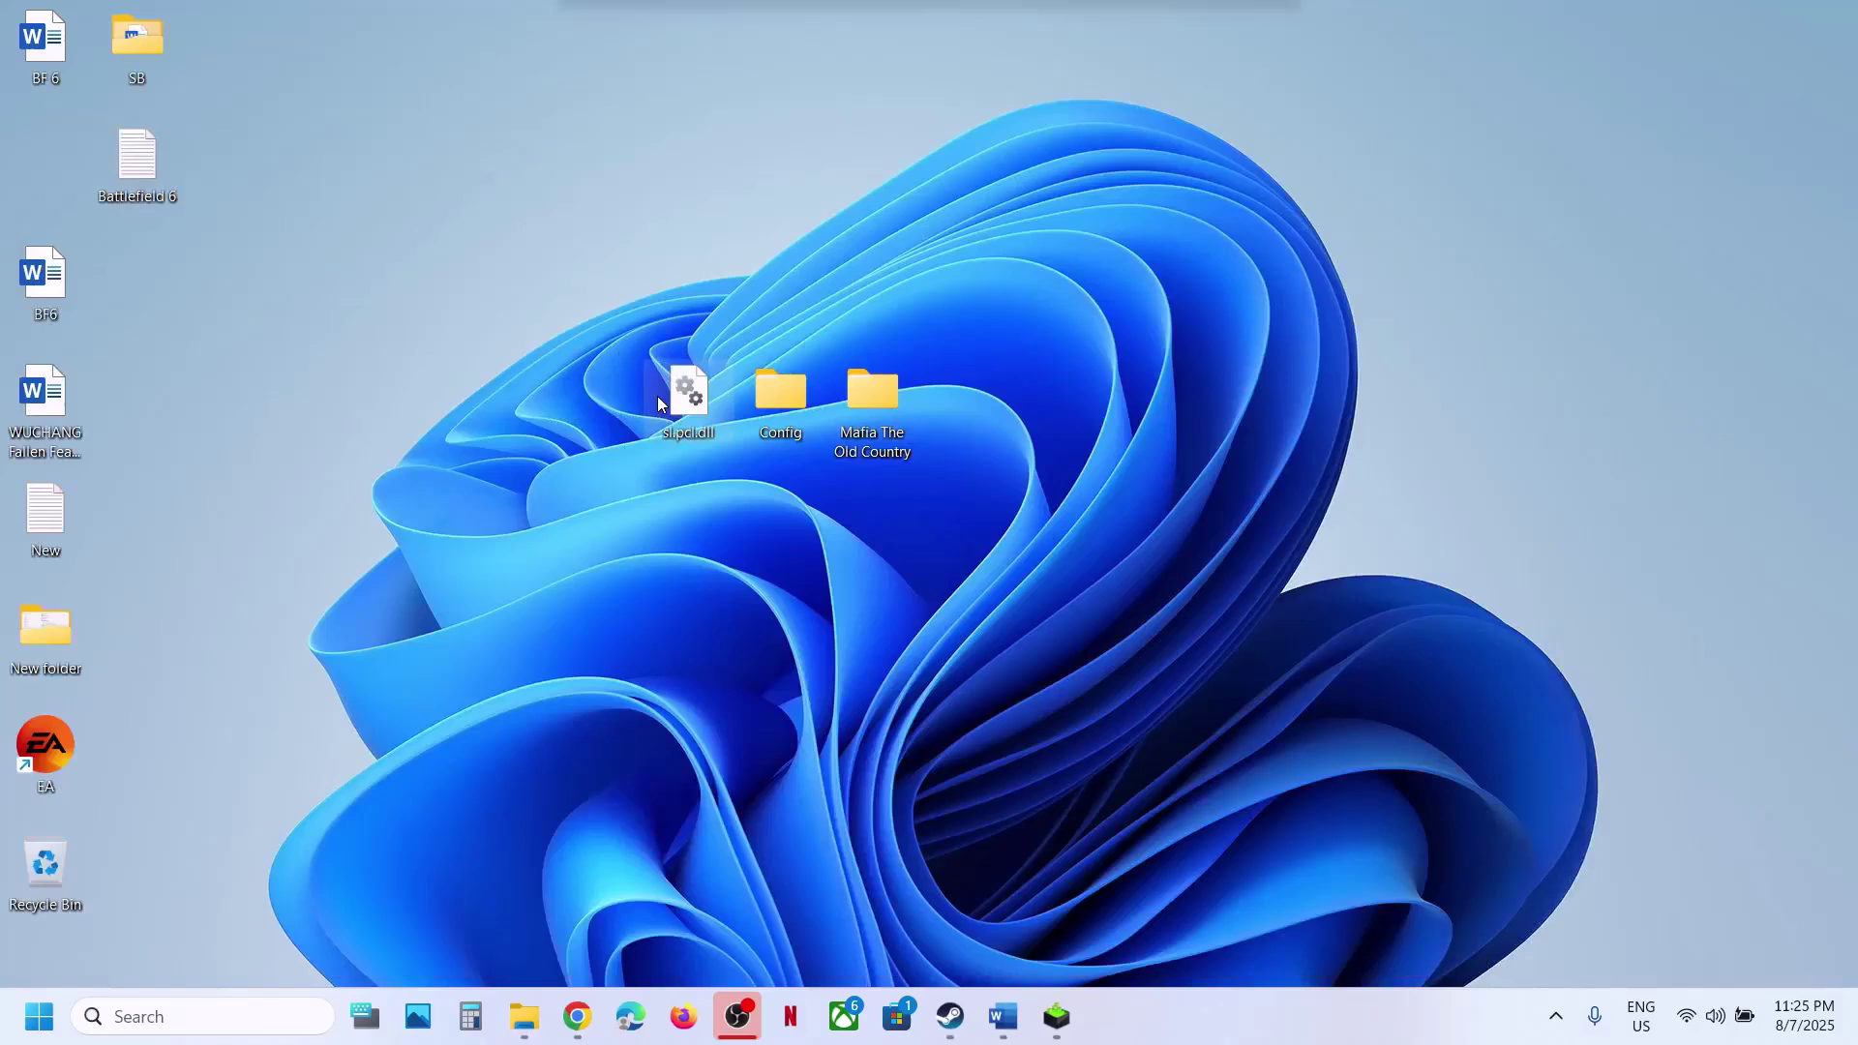
left_click(698, 434)
- Return to the Win64 folder and rename the original sl.pcl.dll file as sl.pcl.dll.old
mouse_move(530, 1021)
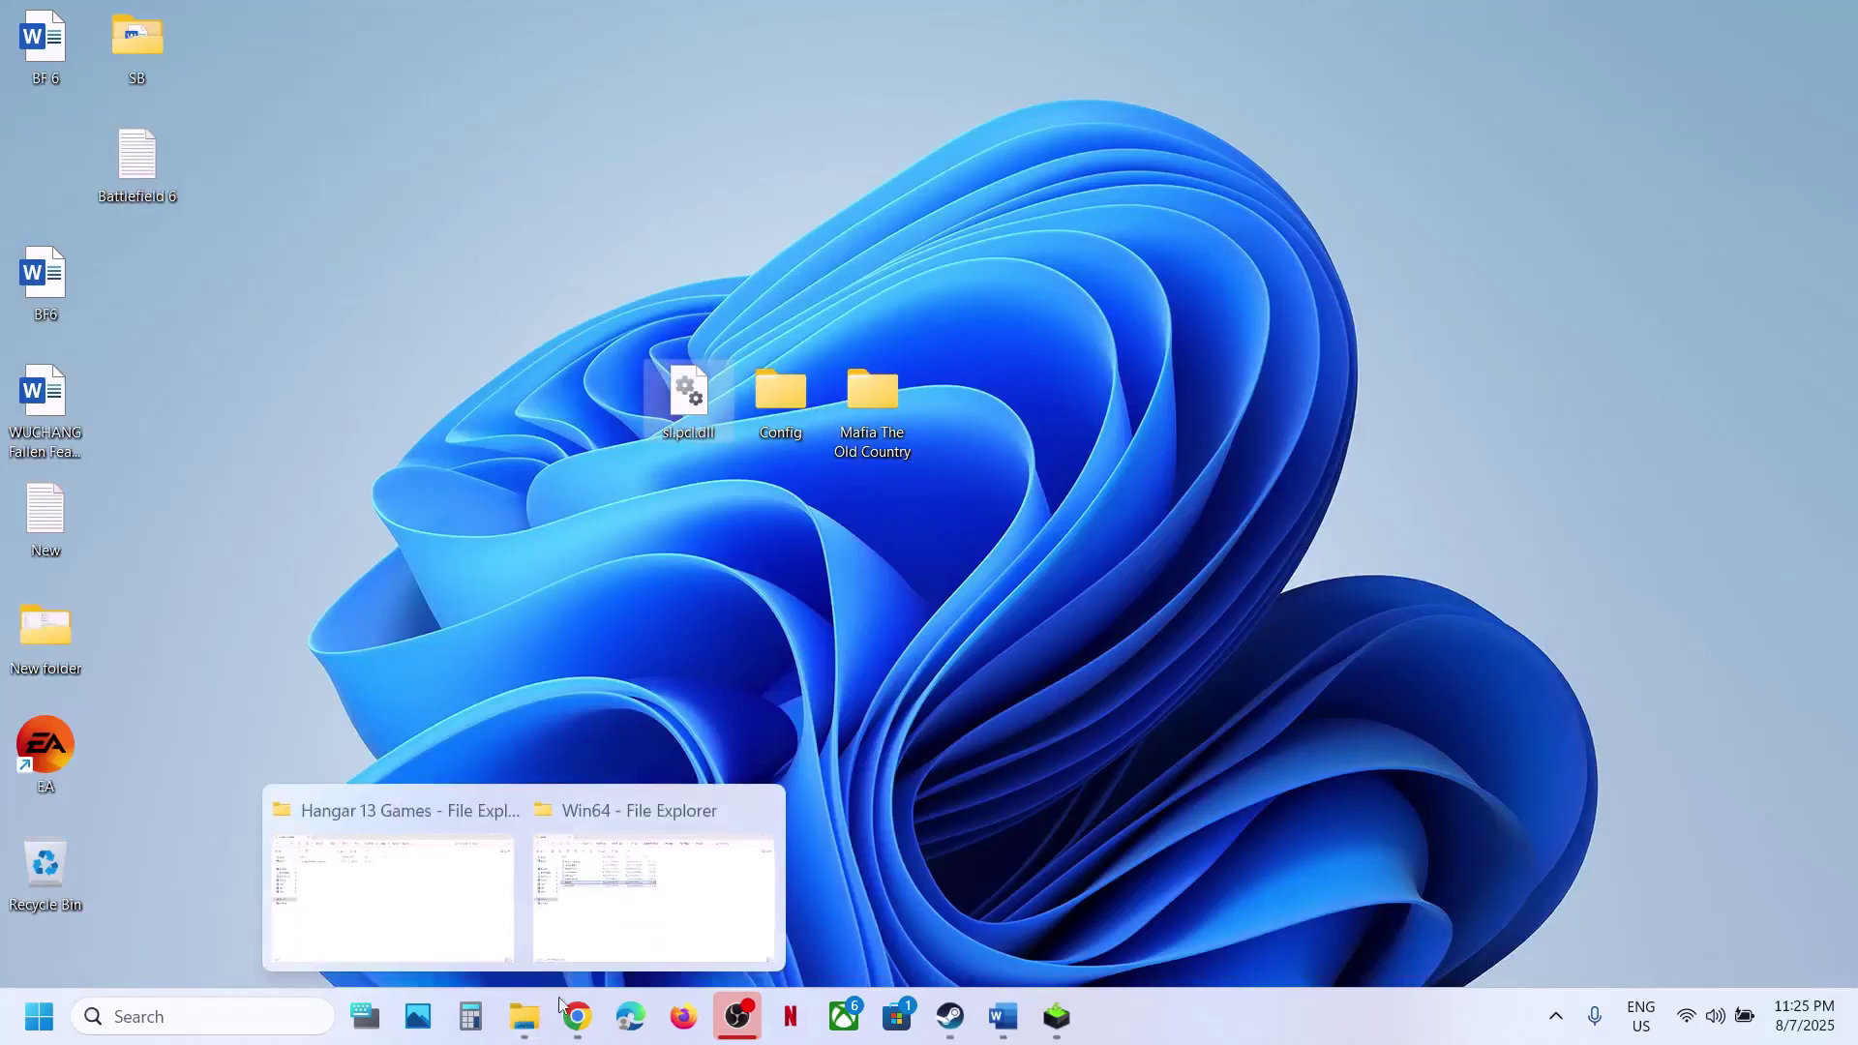
left_click(651, 884)
right_click(325, 378)
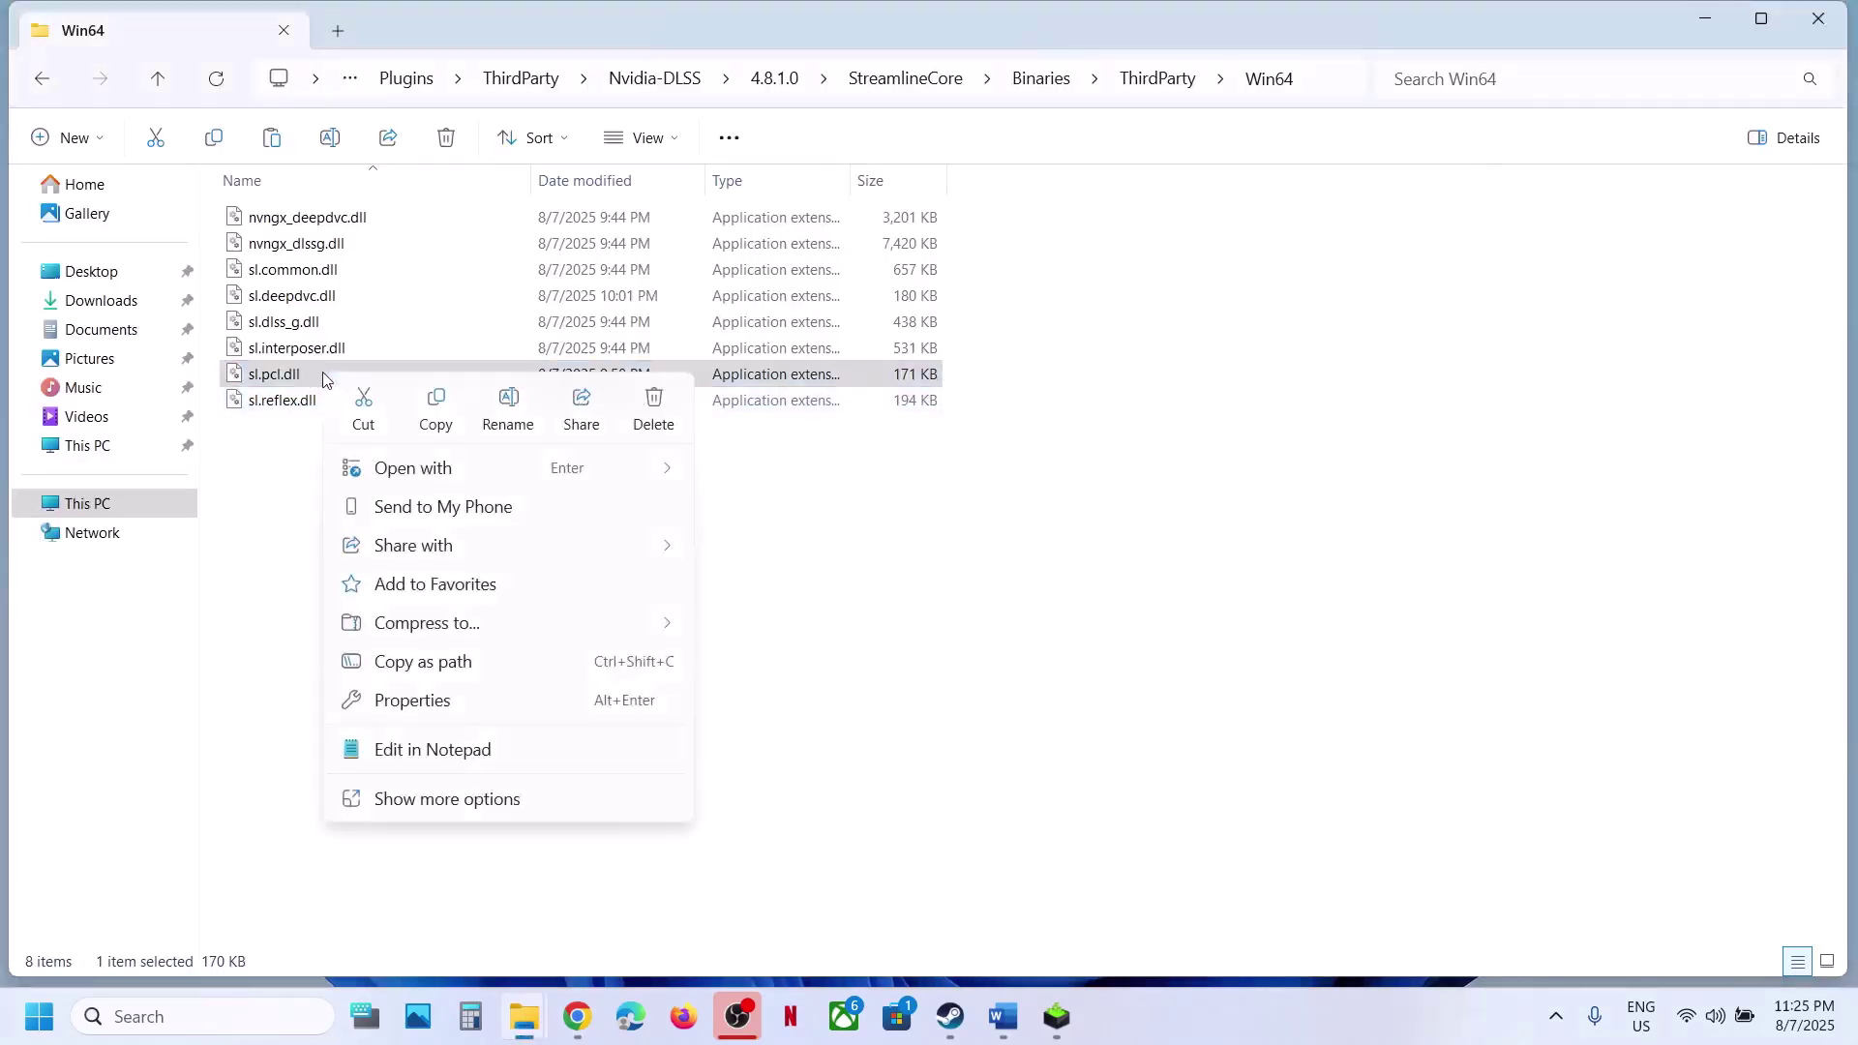
left_click(510, 406)
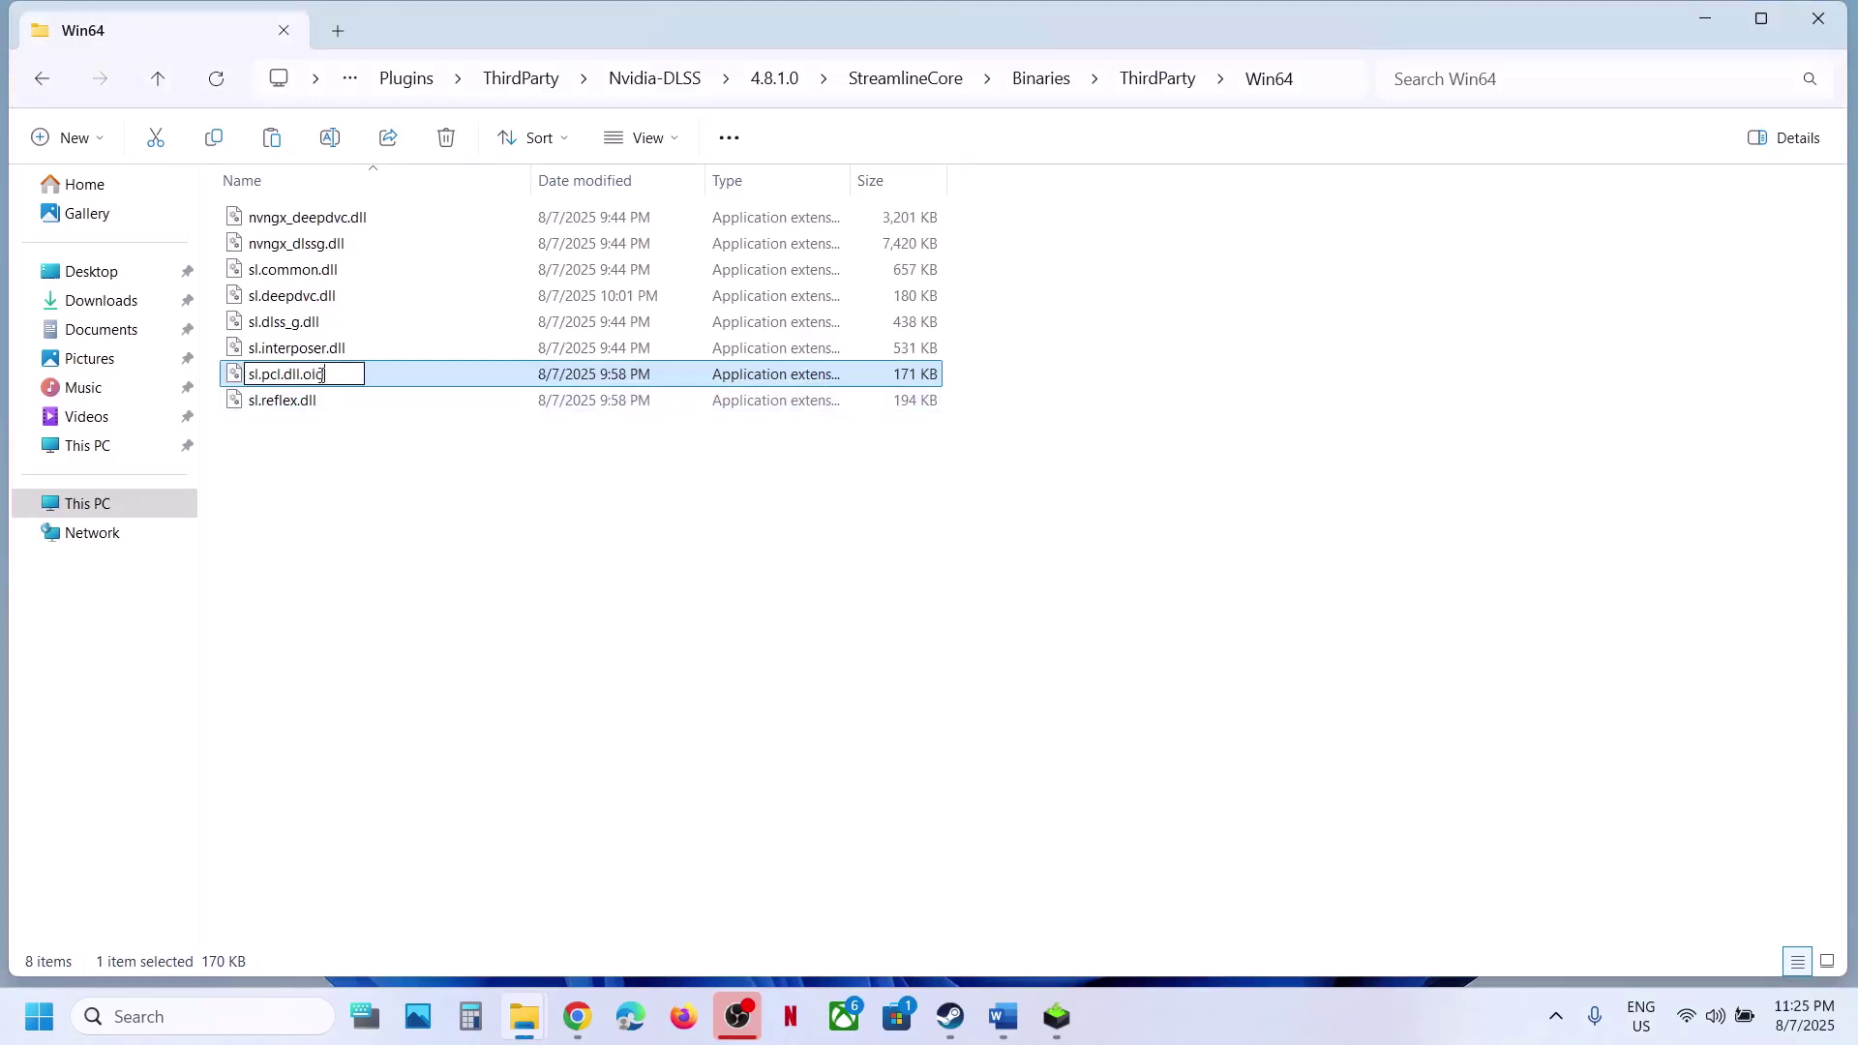
type(".old")
key("Return")
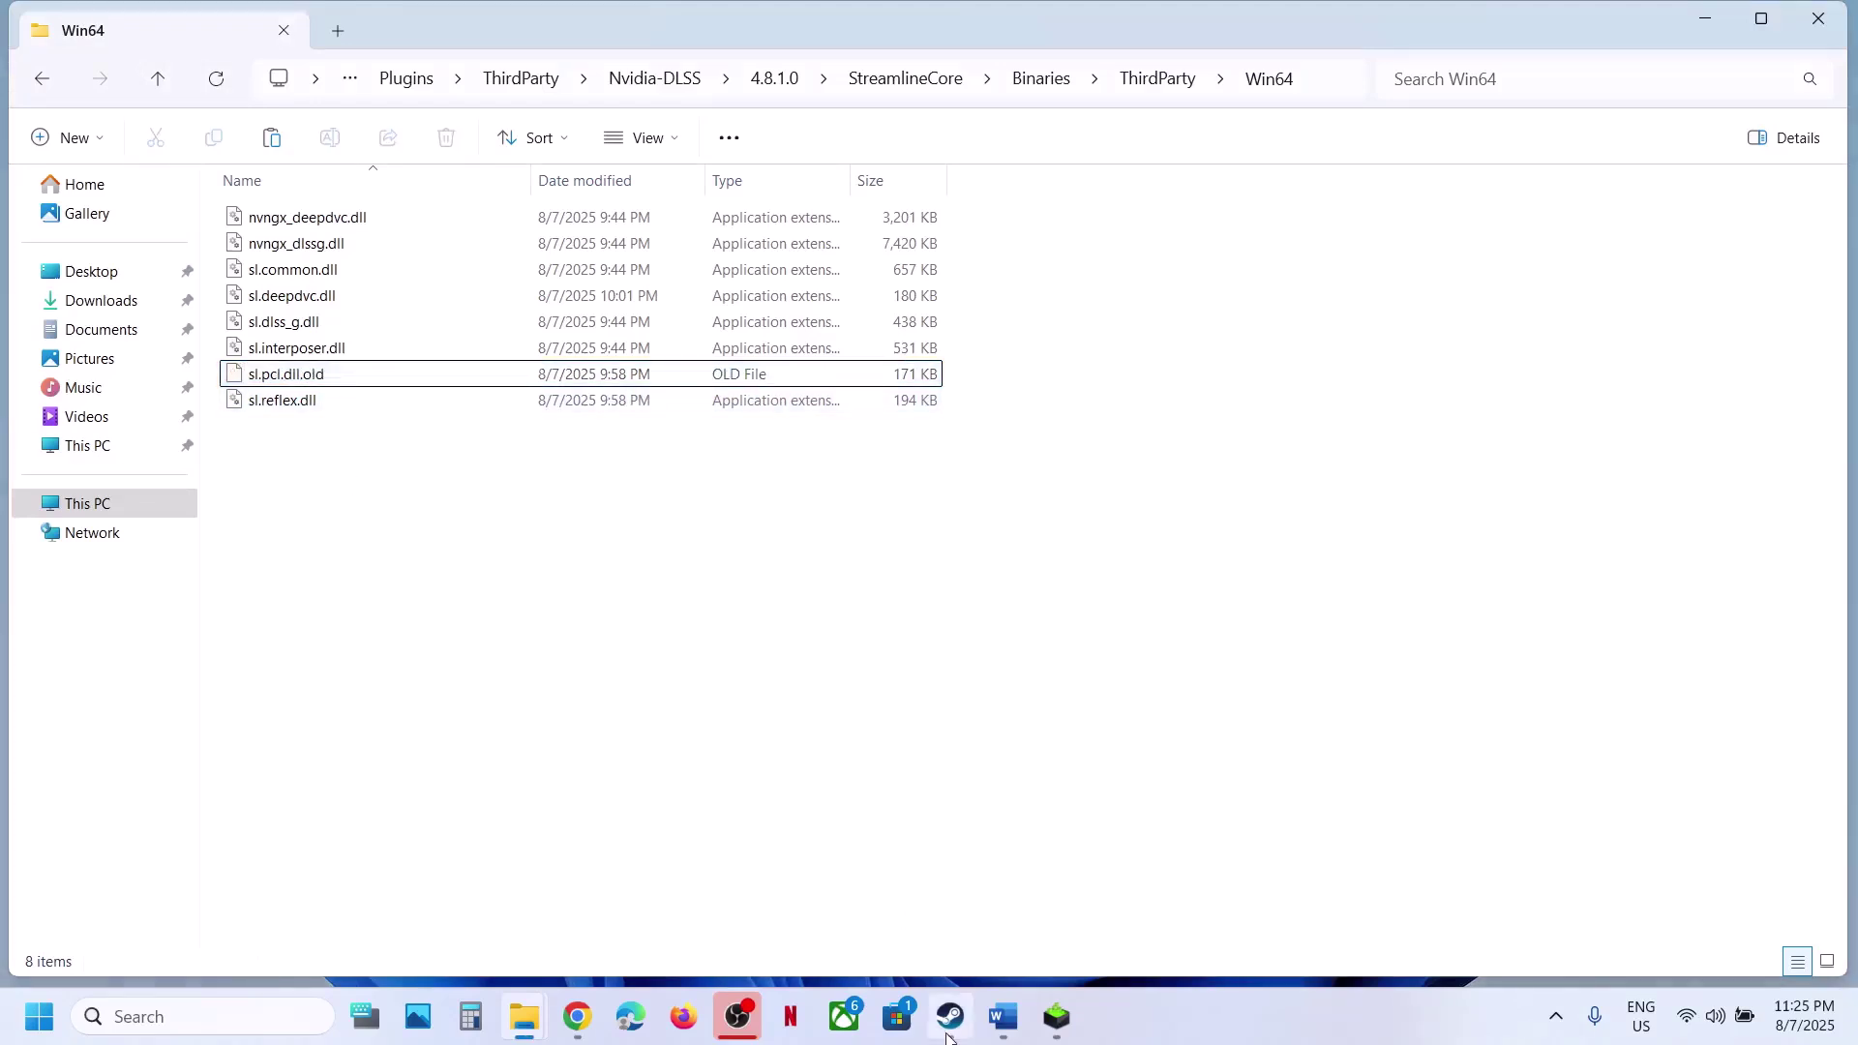
- Check the sl.pcl.dll backup on the desktop and return to the Steam library
left_click(950, 1032)
left_click(523, 1016)
key("super+d")
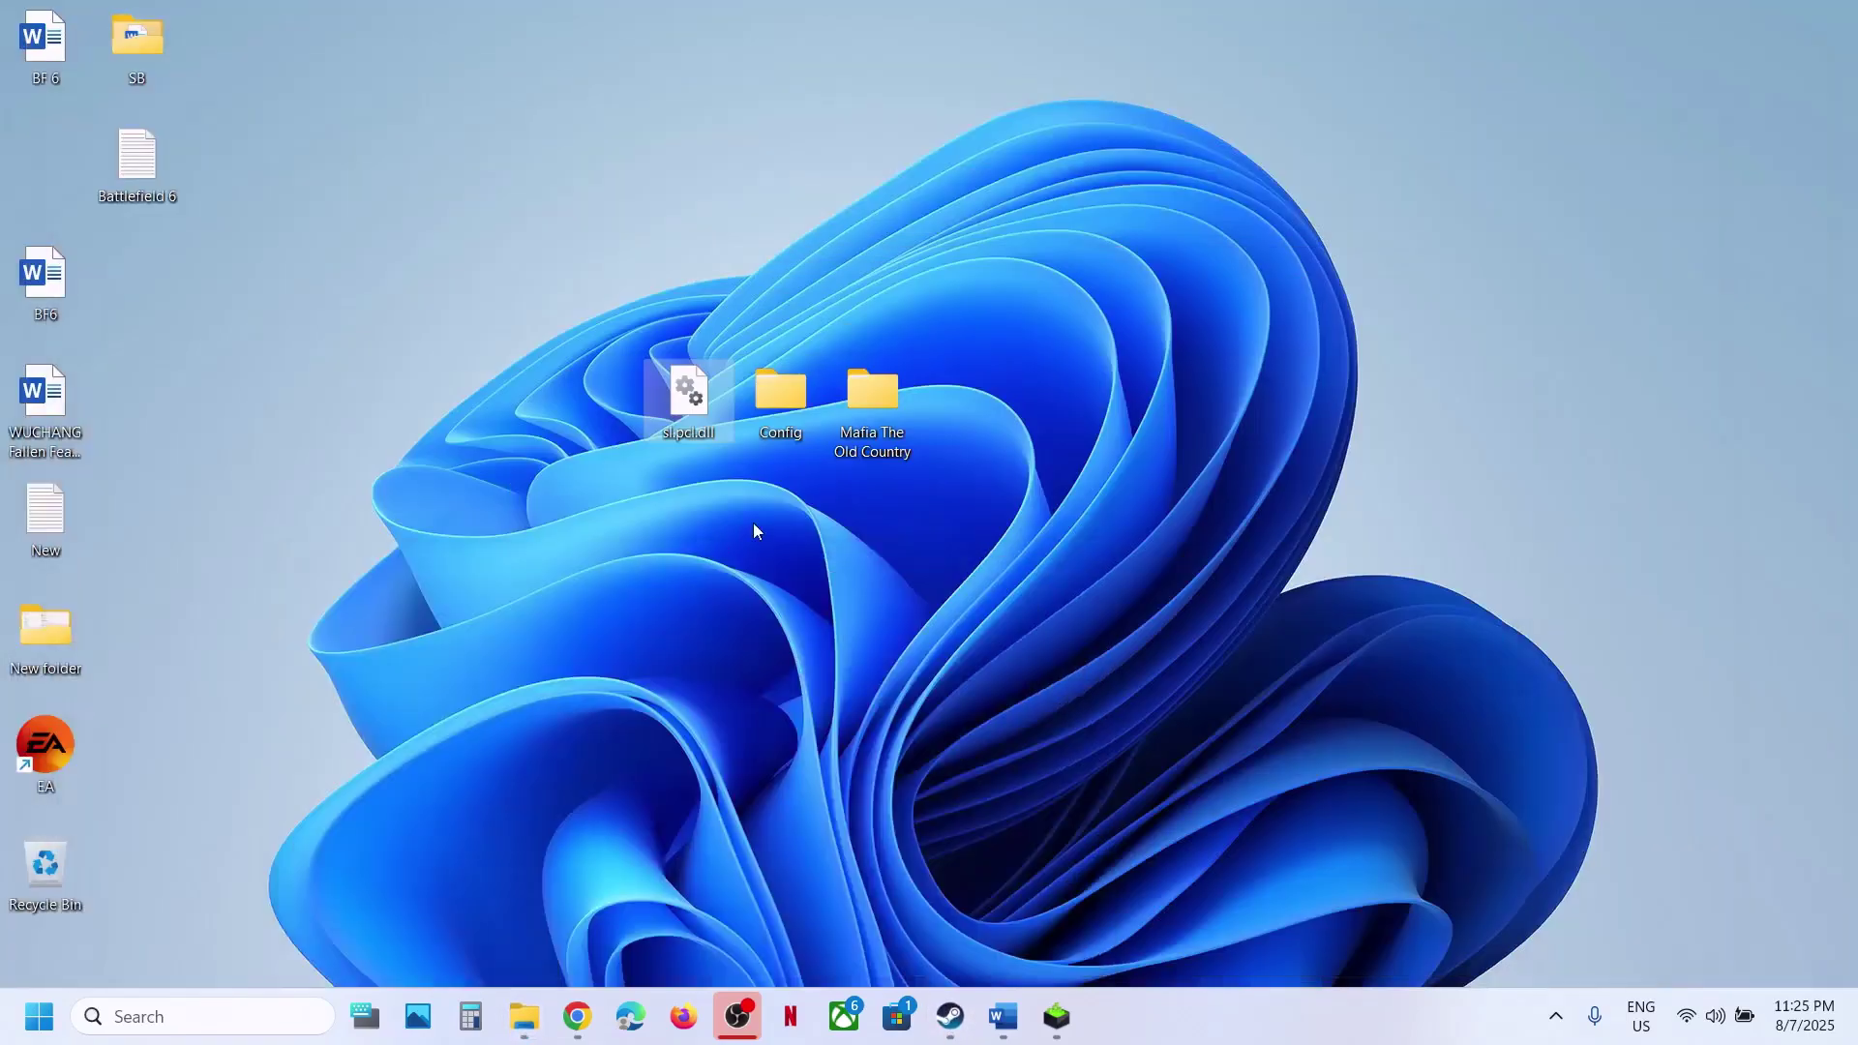
left_click(703, 426)
left_click(950, 1016)
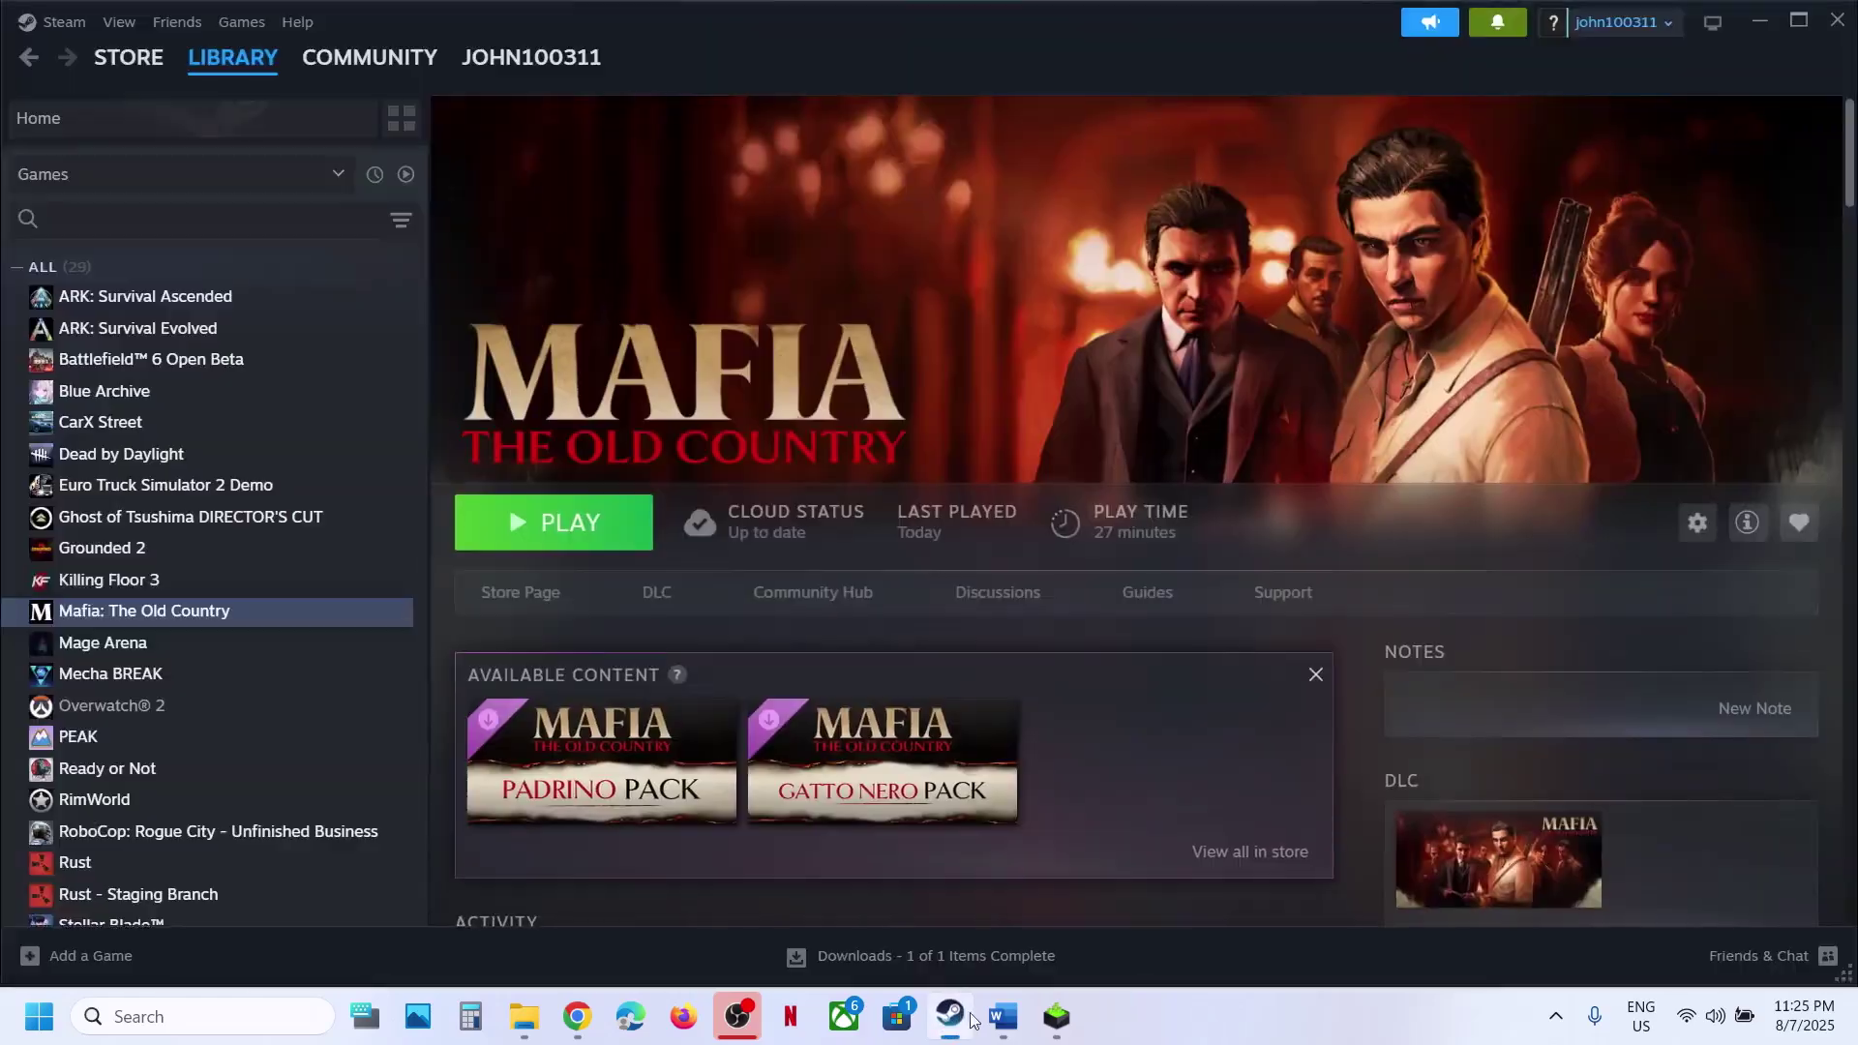
- Switch to Word and read the Step 6 note, highlighting "Launch game from the installation folder"
left_click(1002, 1016)
scroll(790, 642, "down", 3)
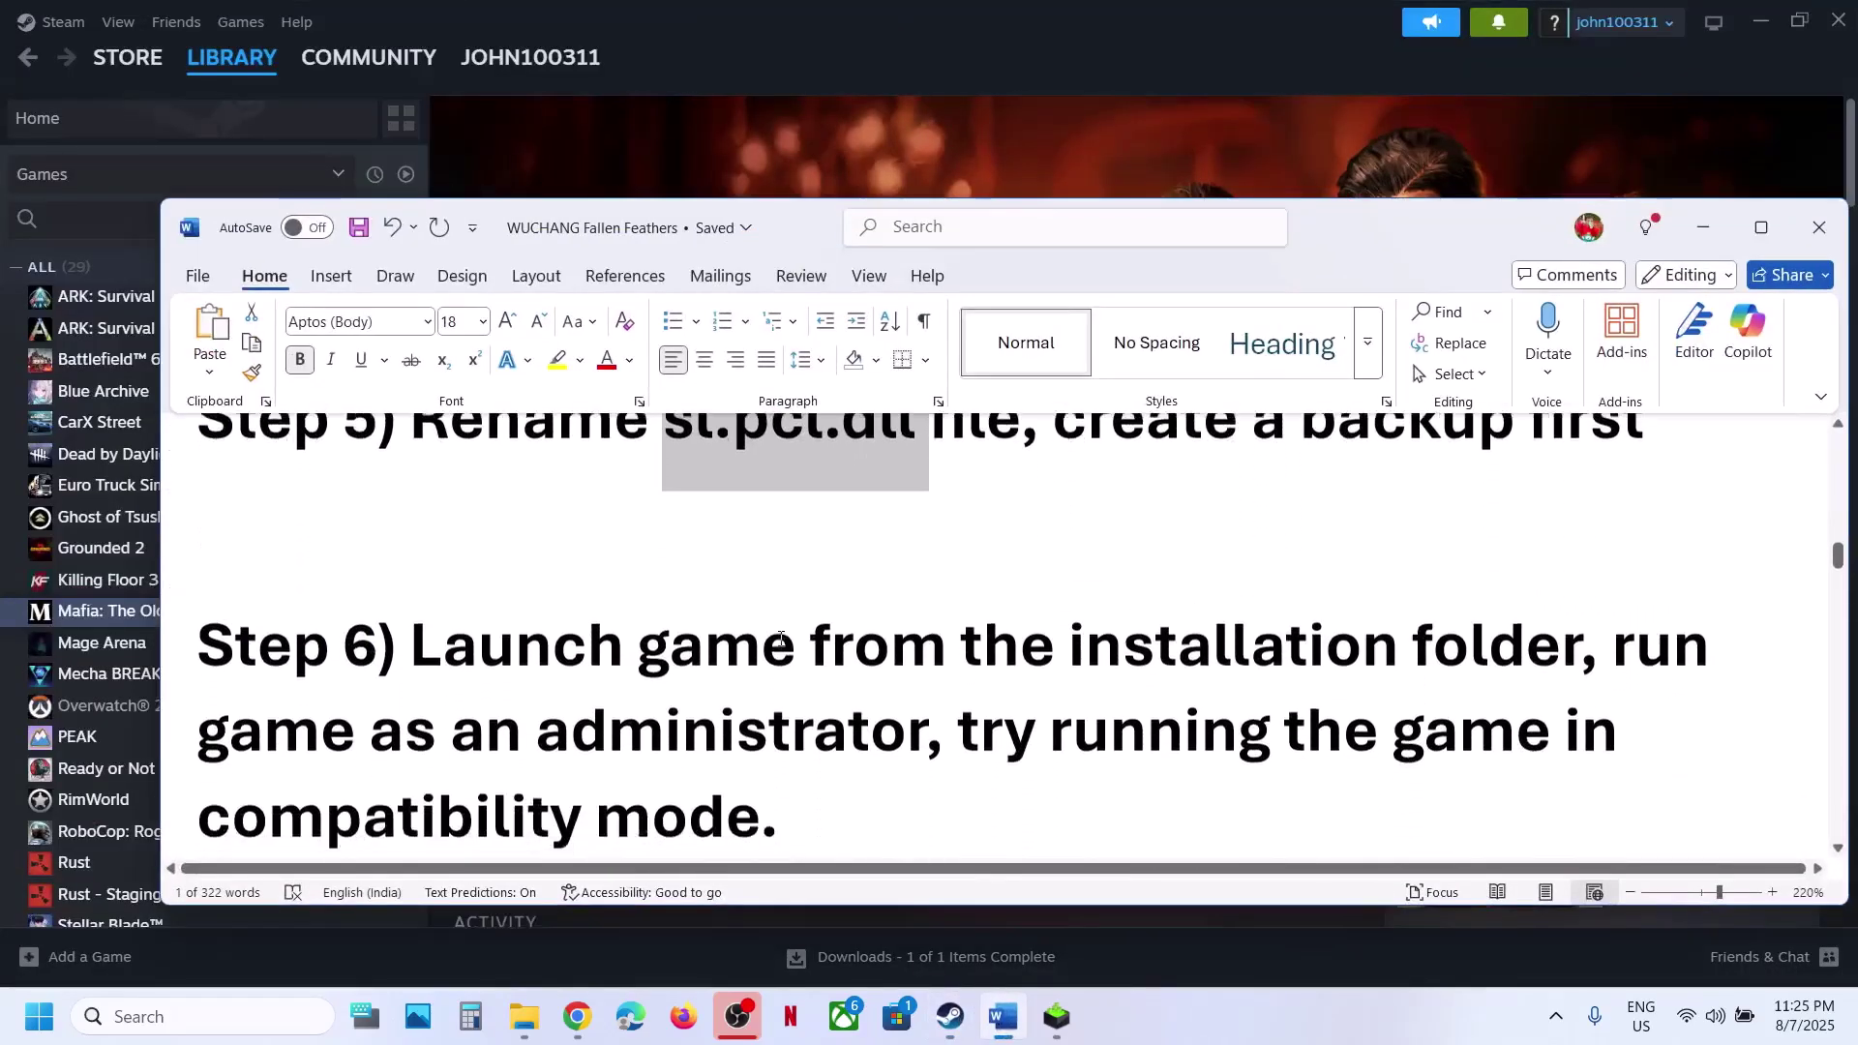
left_click_drag(409, 542, 1340, 556)
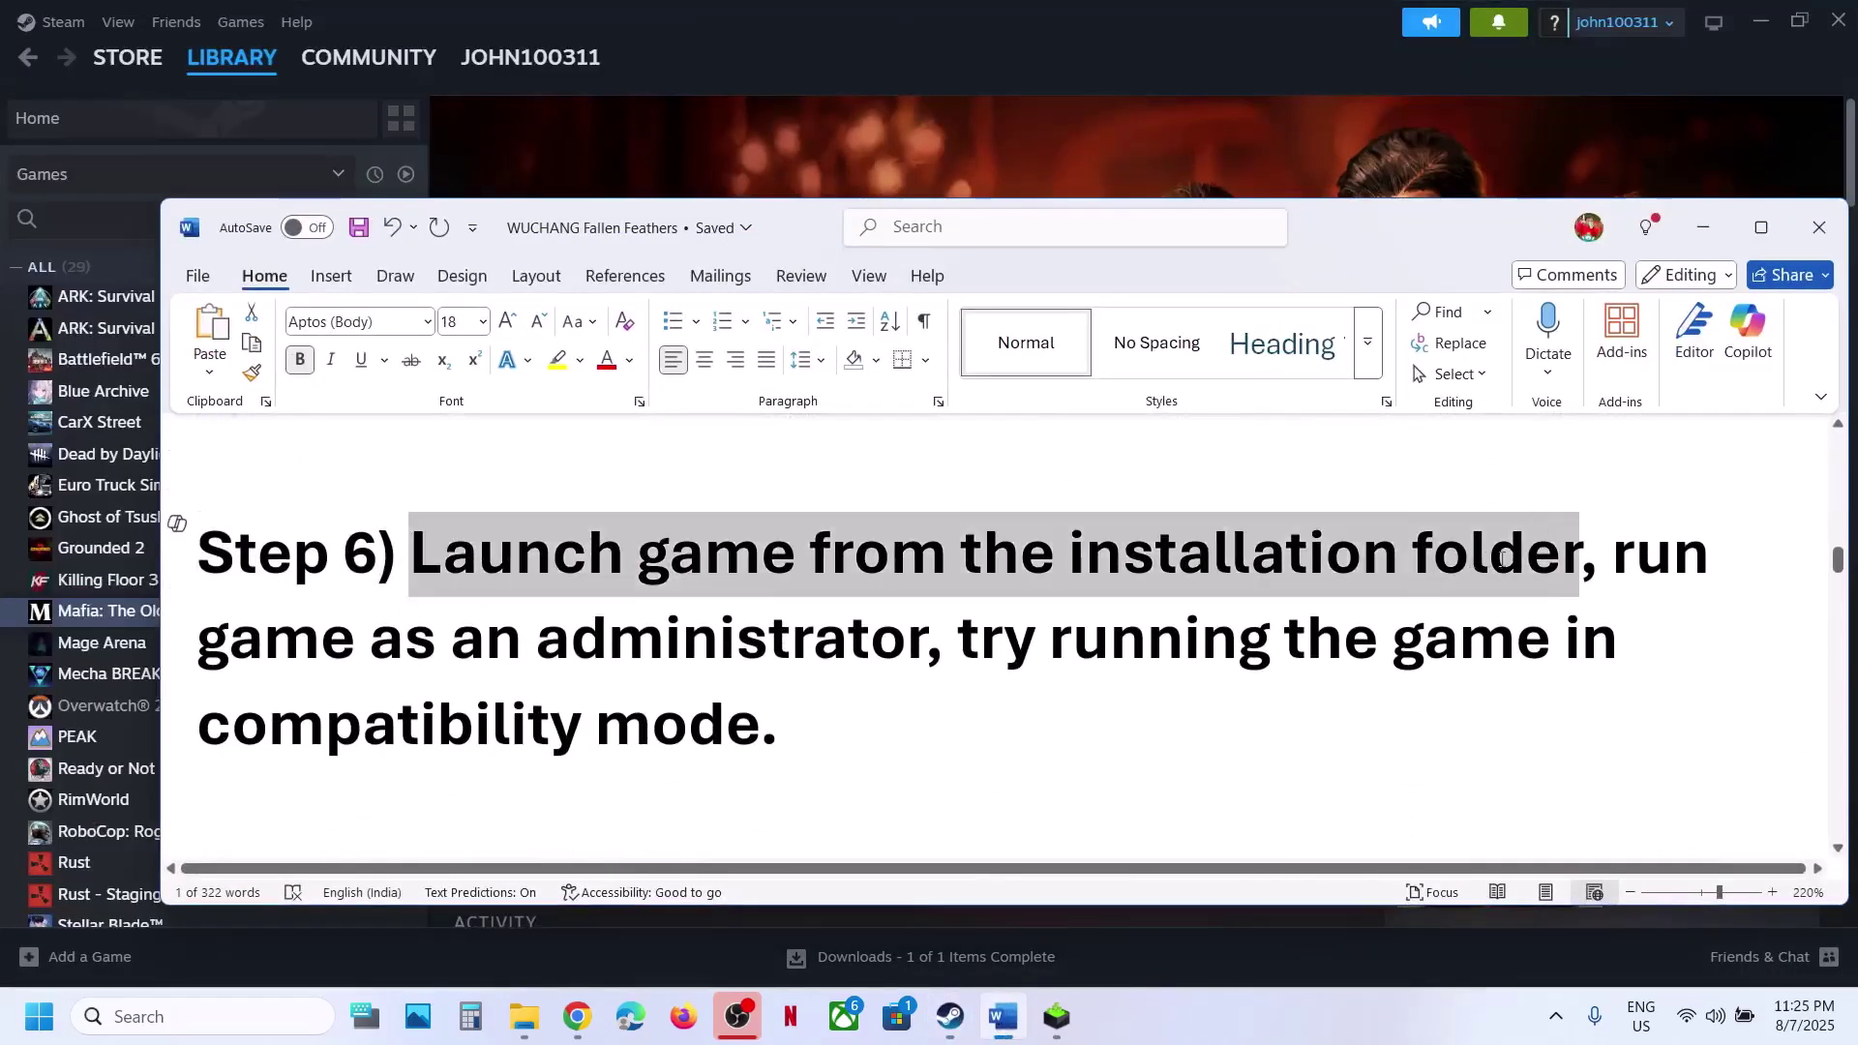
- Open the game's local installation folder from Steam and go to MafiaTheOldCountry\Binaries\Win64
left_click(1007, 164)
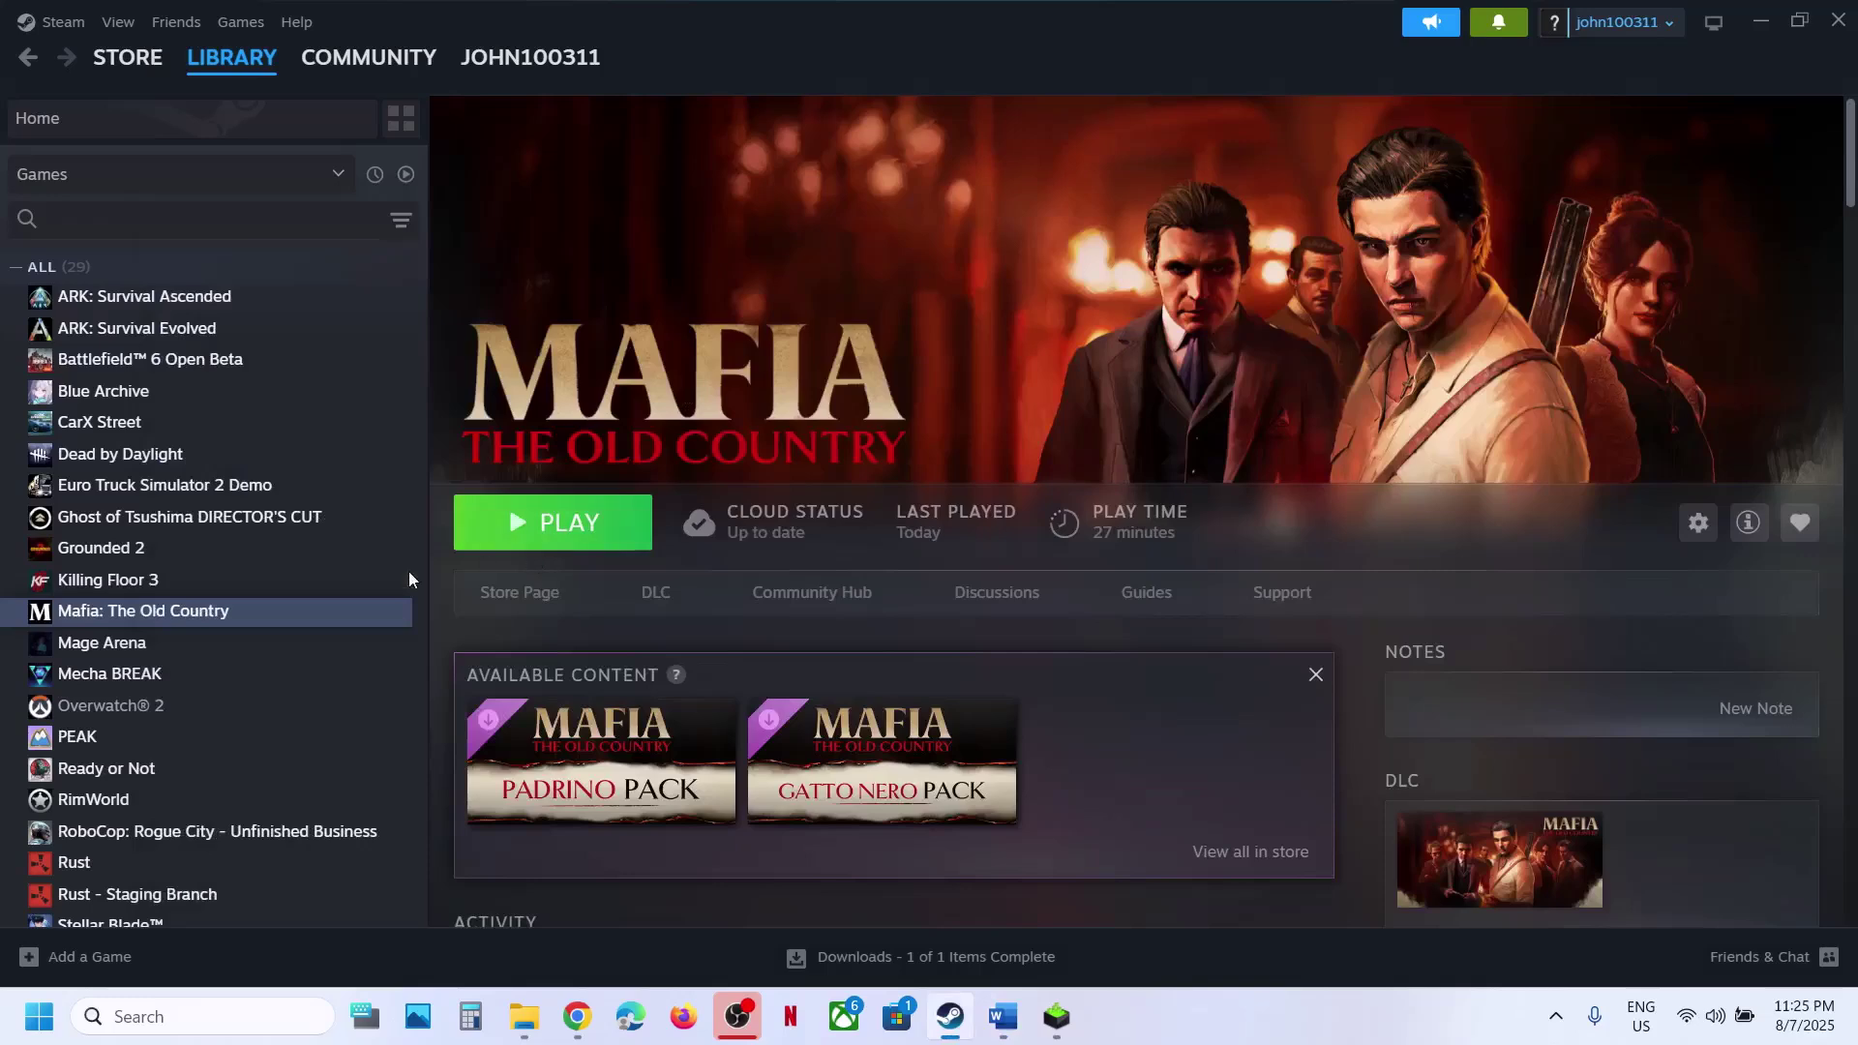
right_click(236, 613)
mouse_move(300, 756)
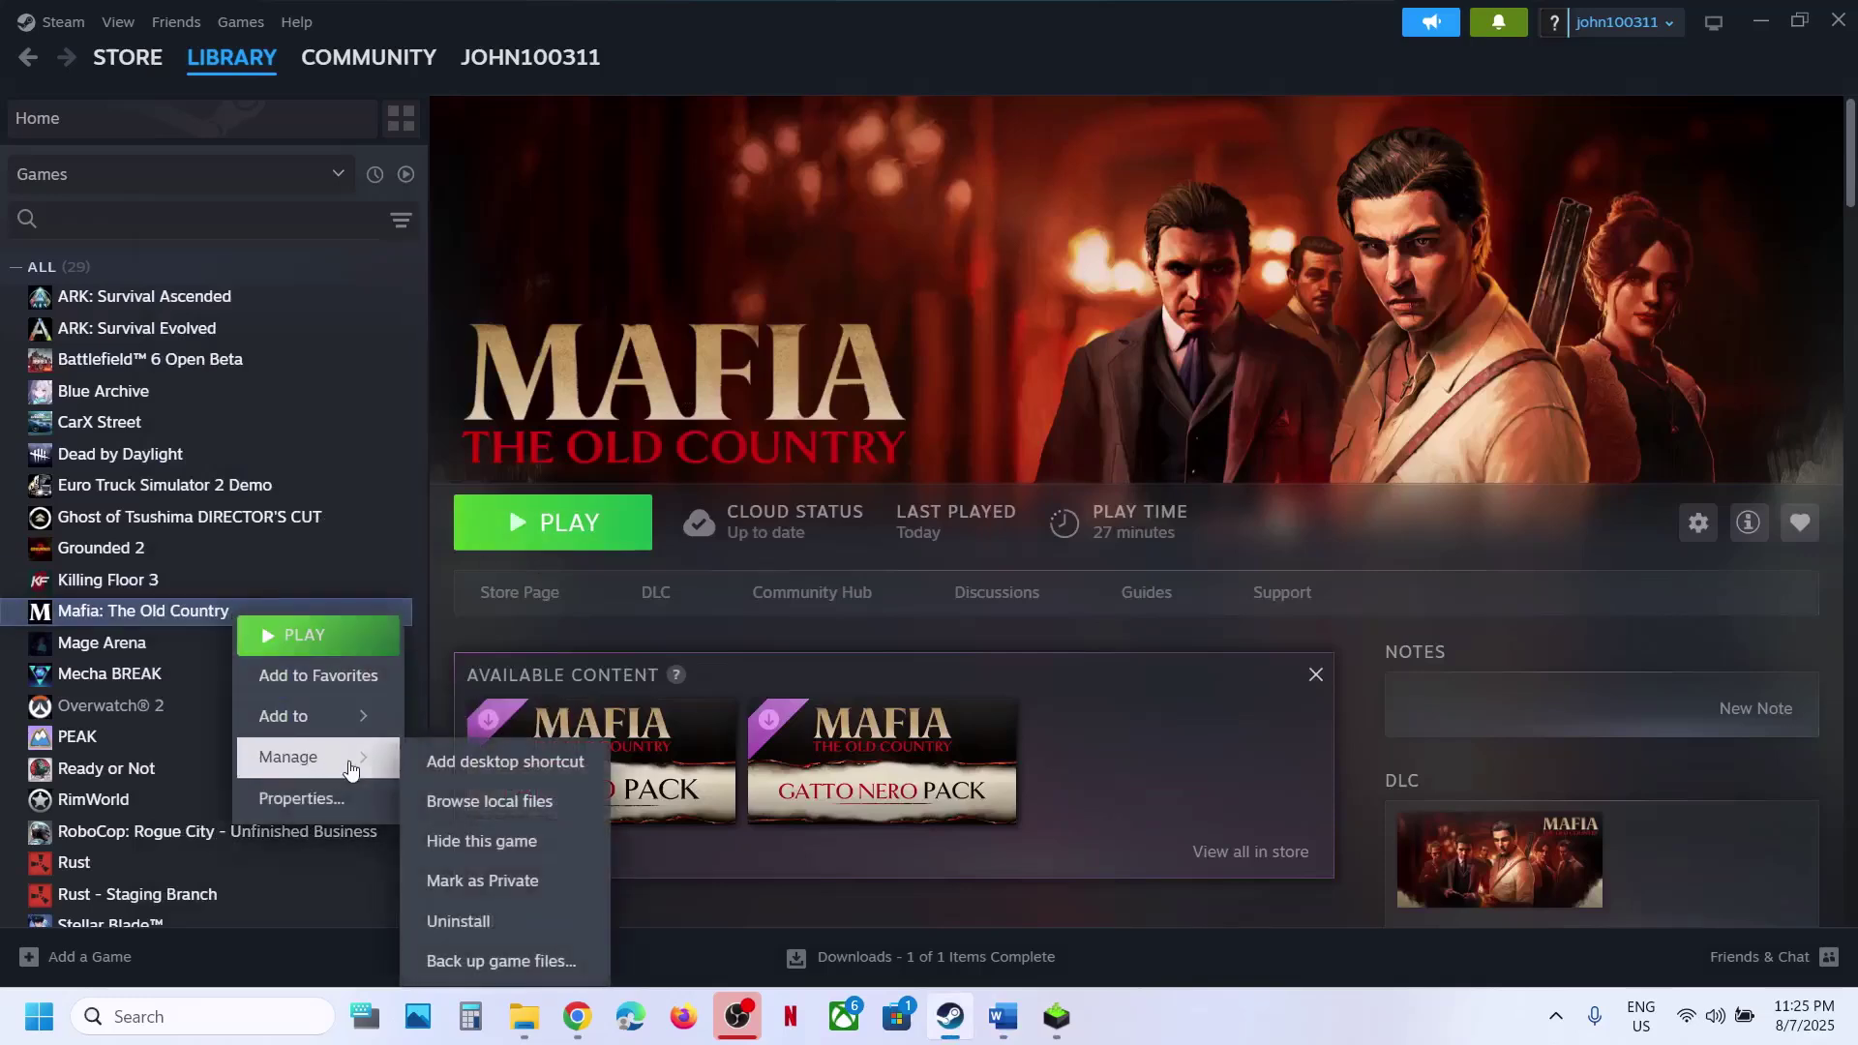
left_click(519, 802)
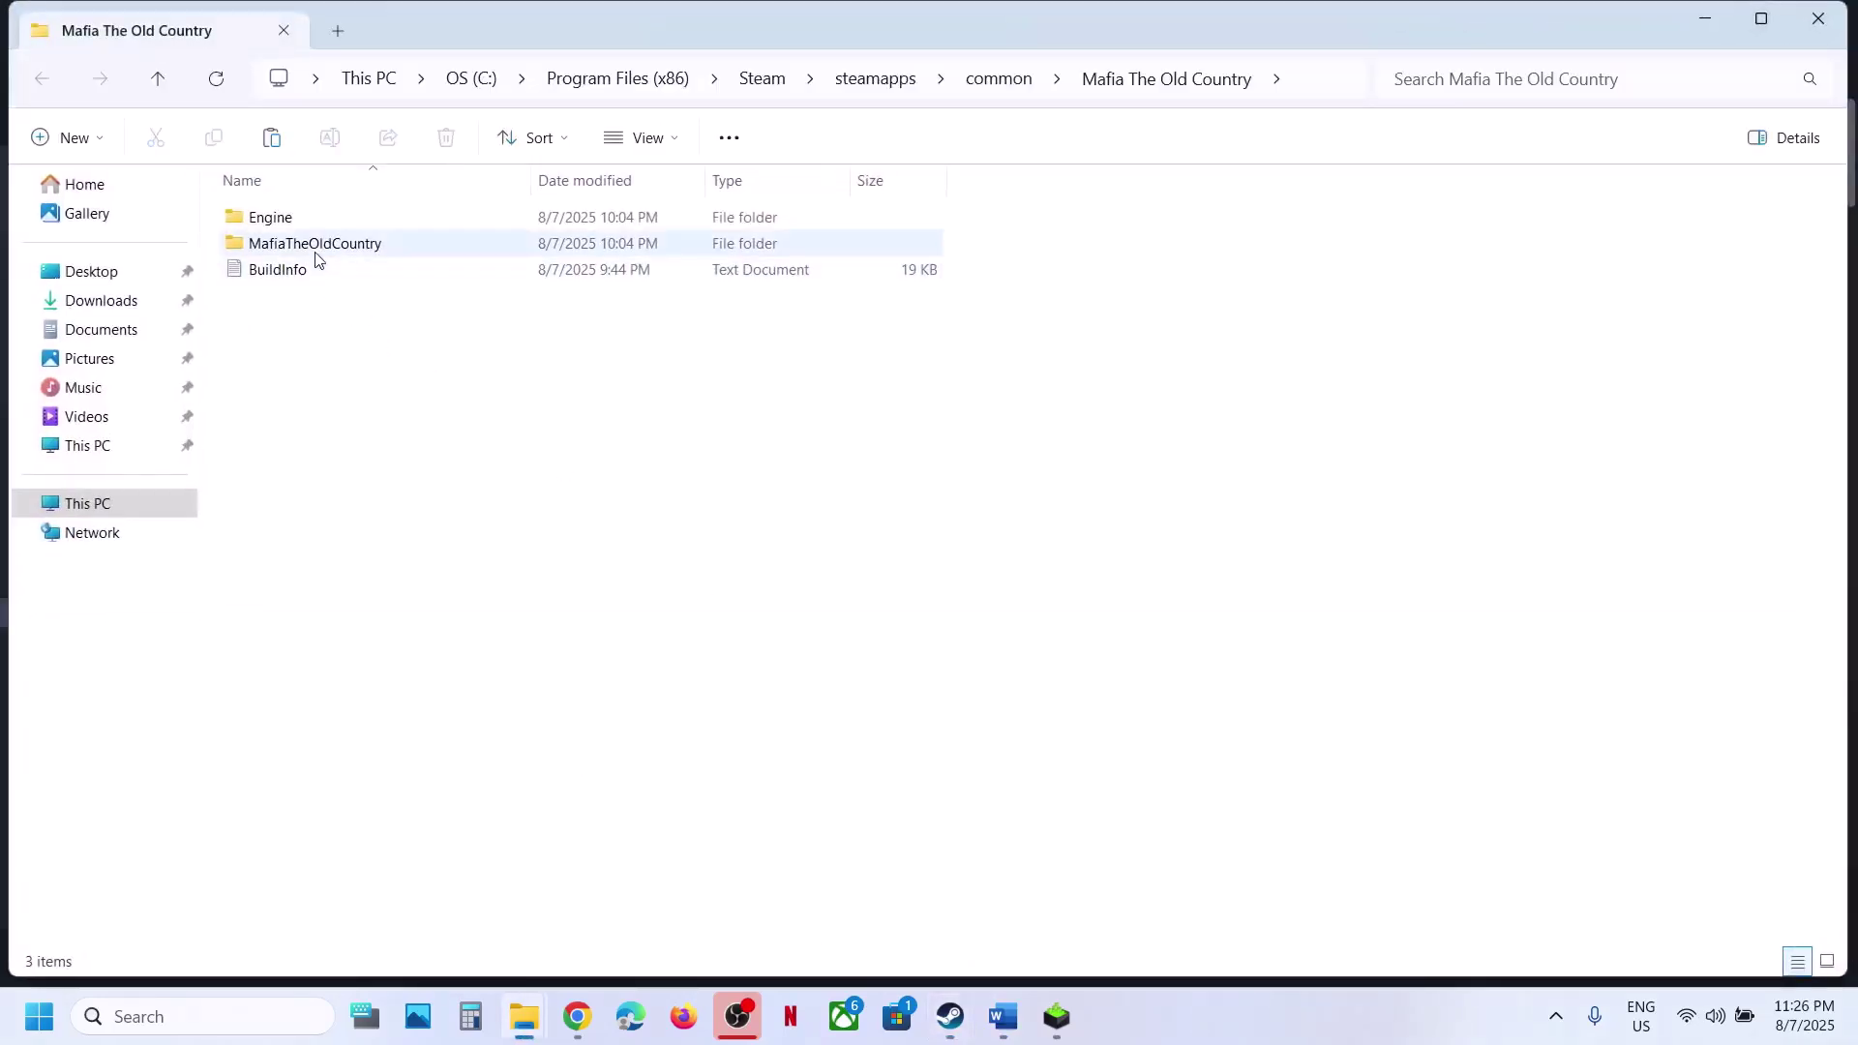
double_click(314, 250)
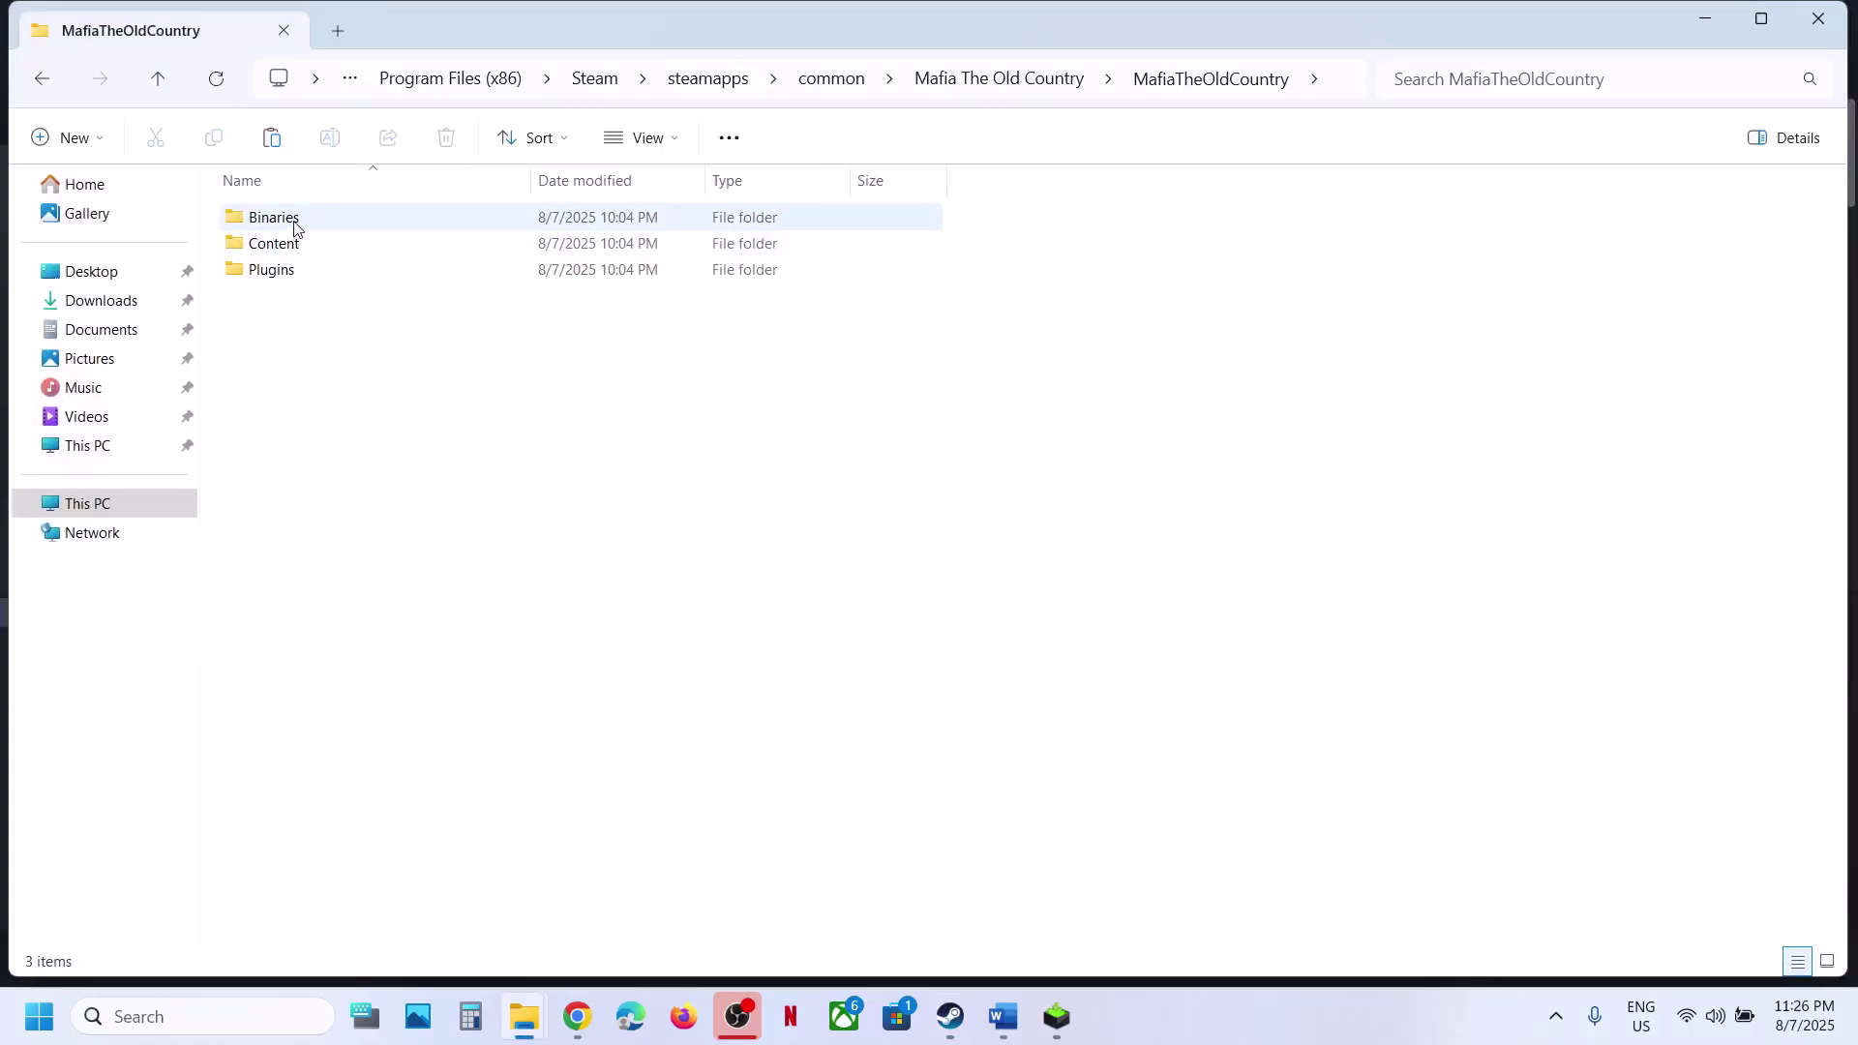
double_click(281, 219)
double_click(291, 222)
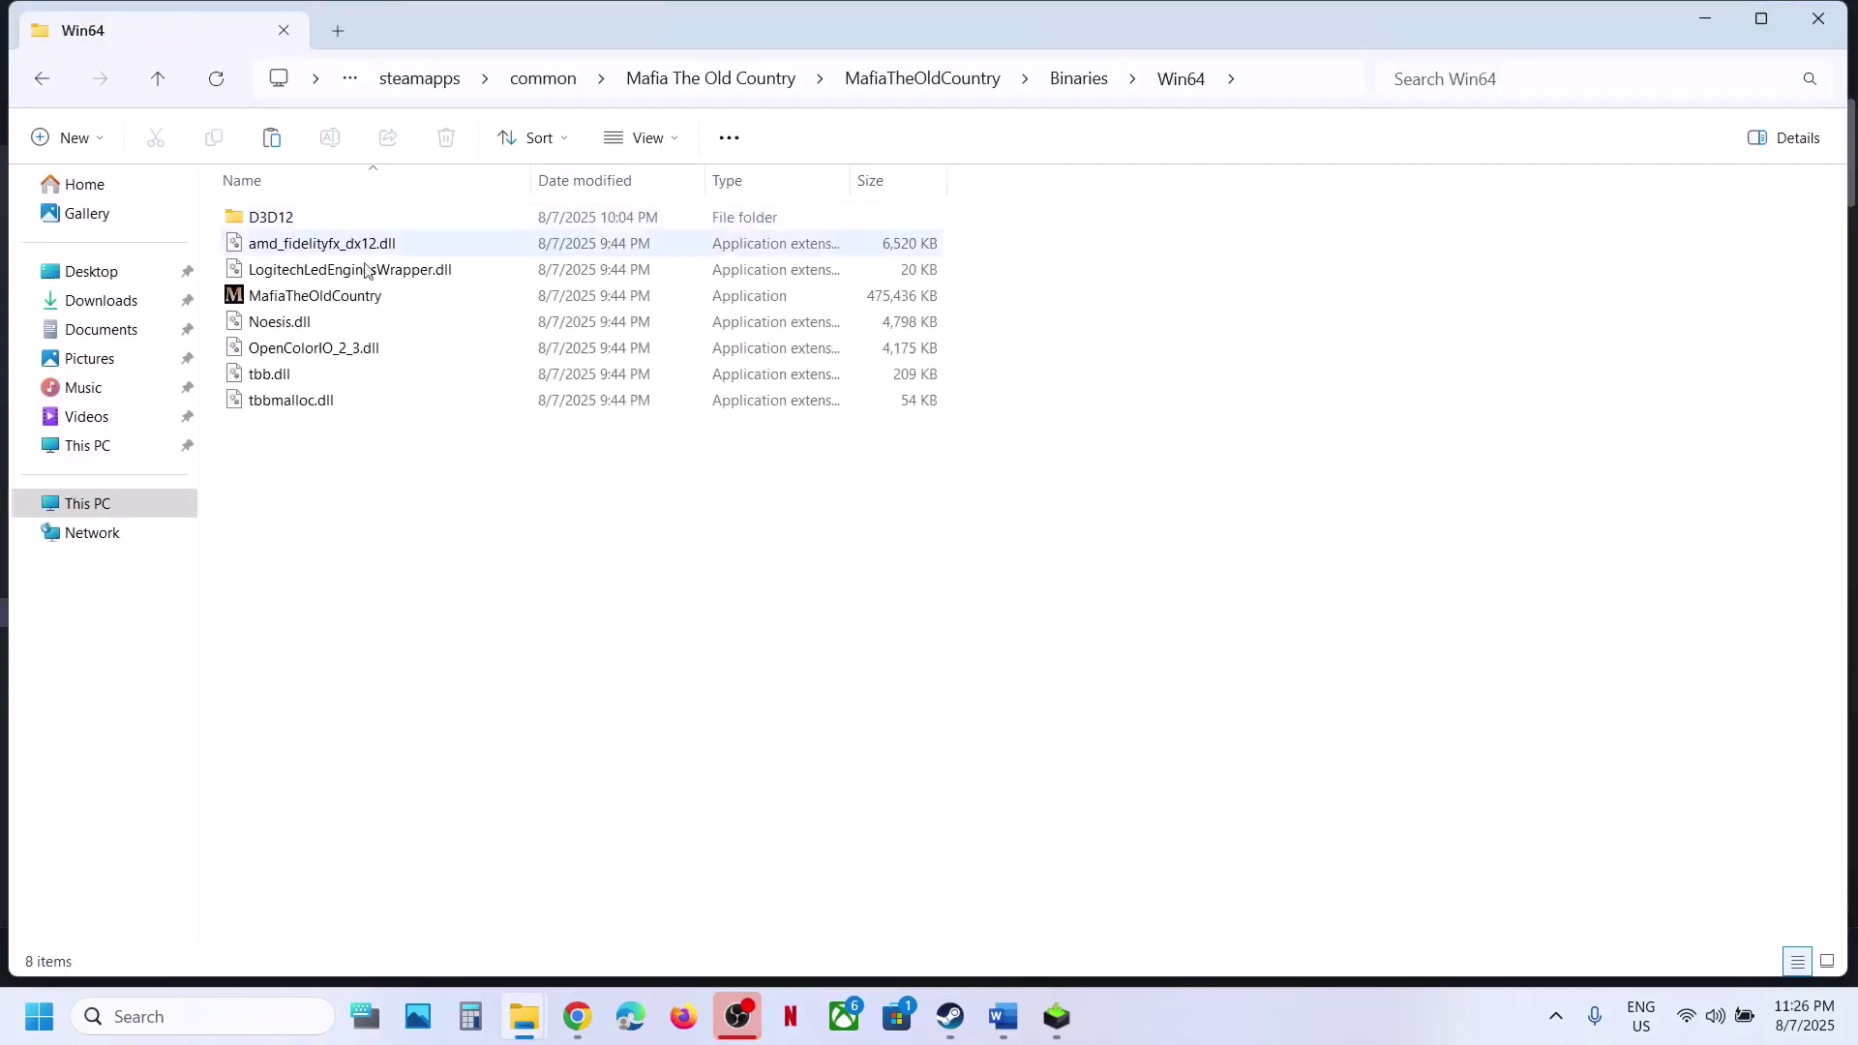
- Set the MafiaTheOldCountry application to run as an administrator in its compatibility properties and save the change
left_click(335, 302)
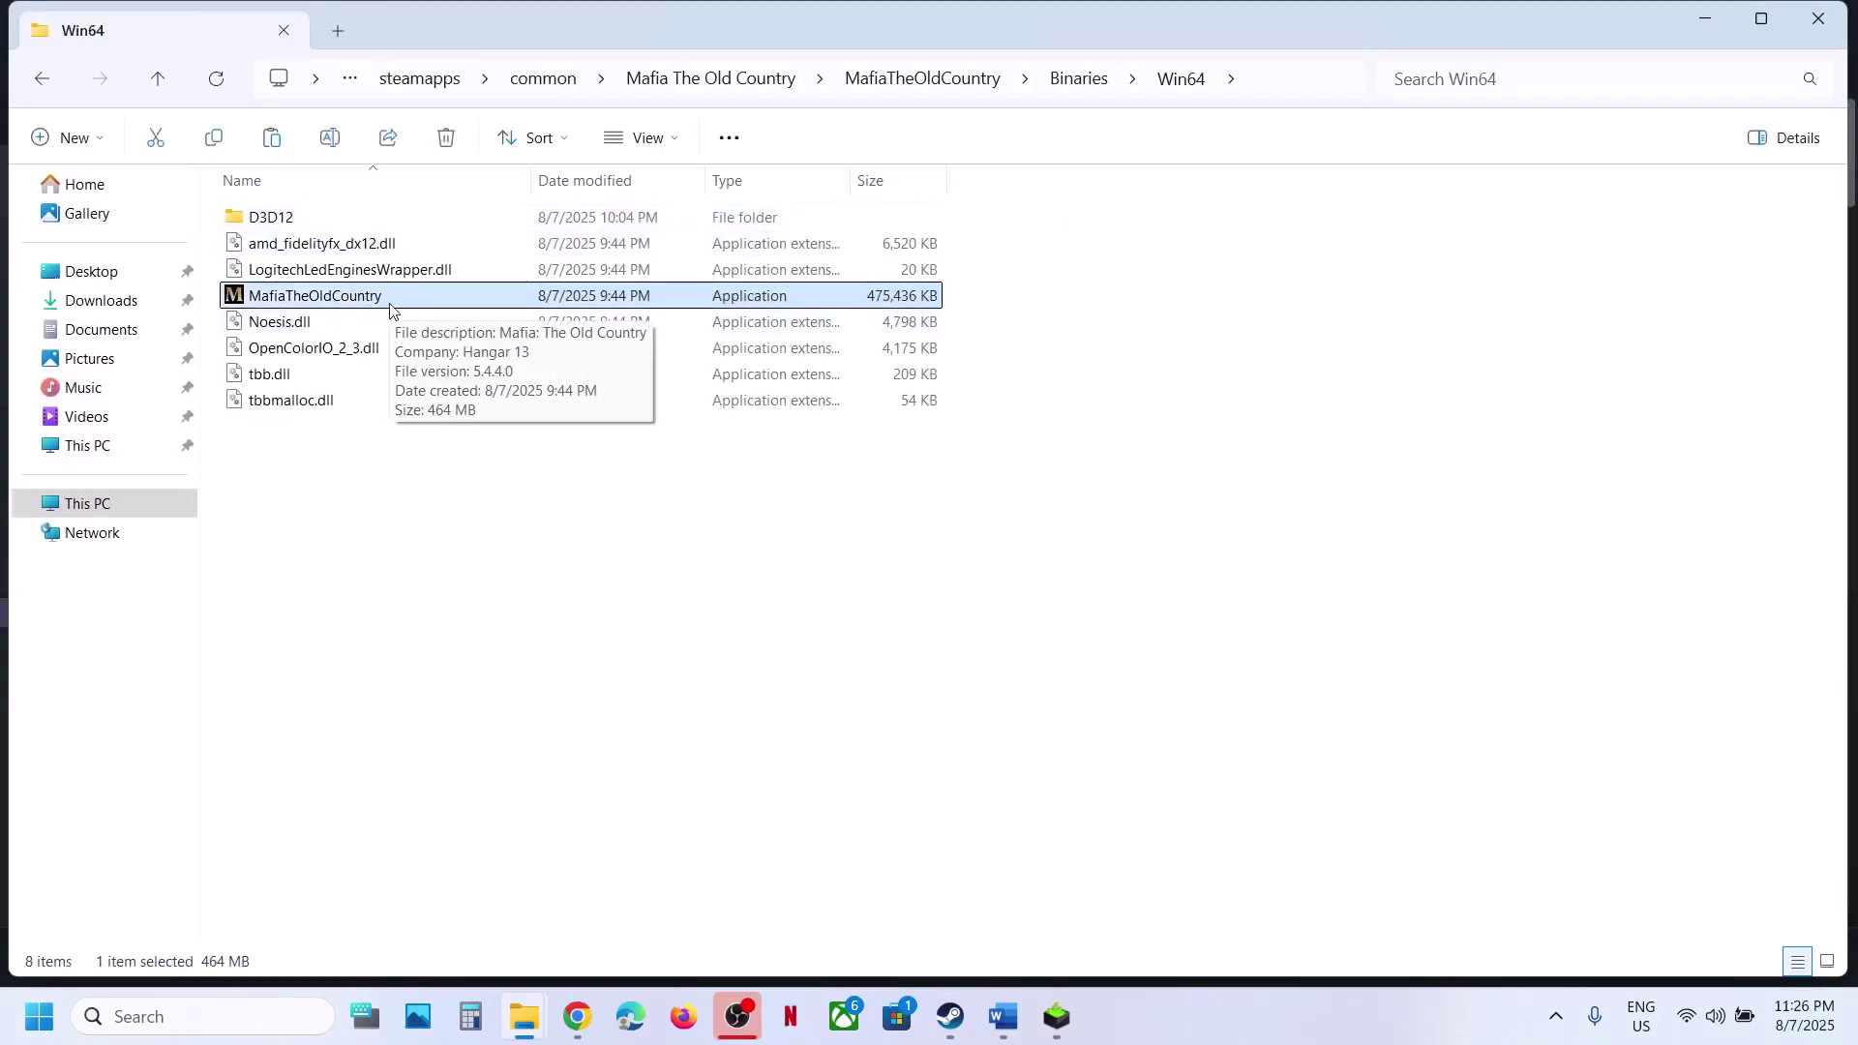
right_click(367, 300)
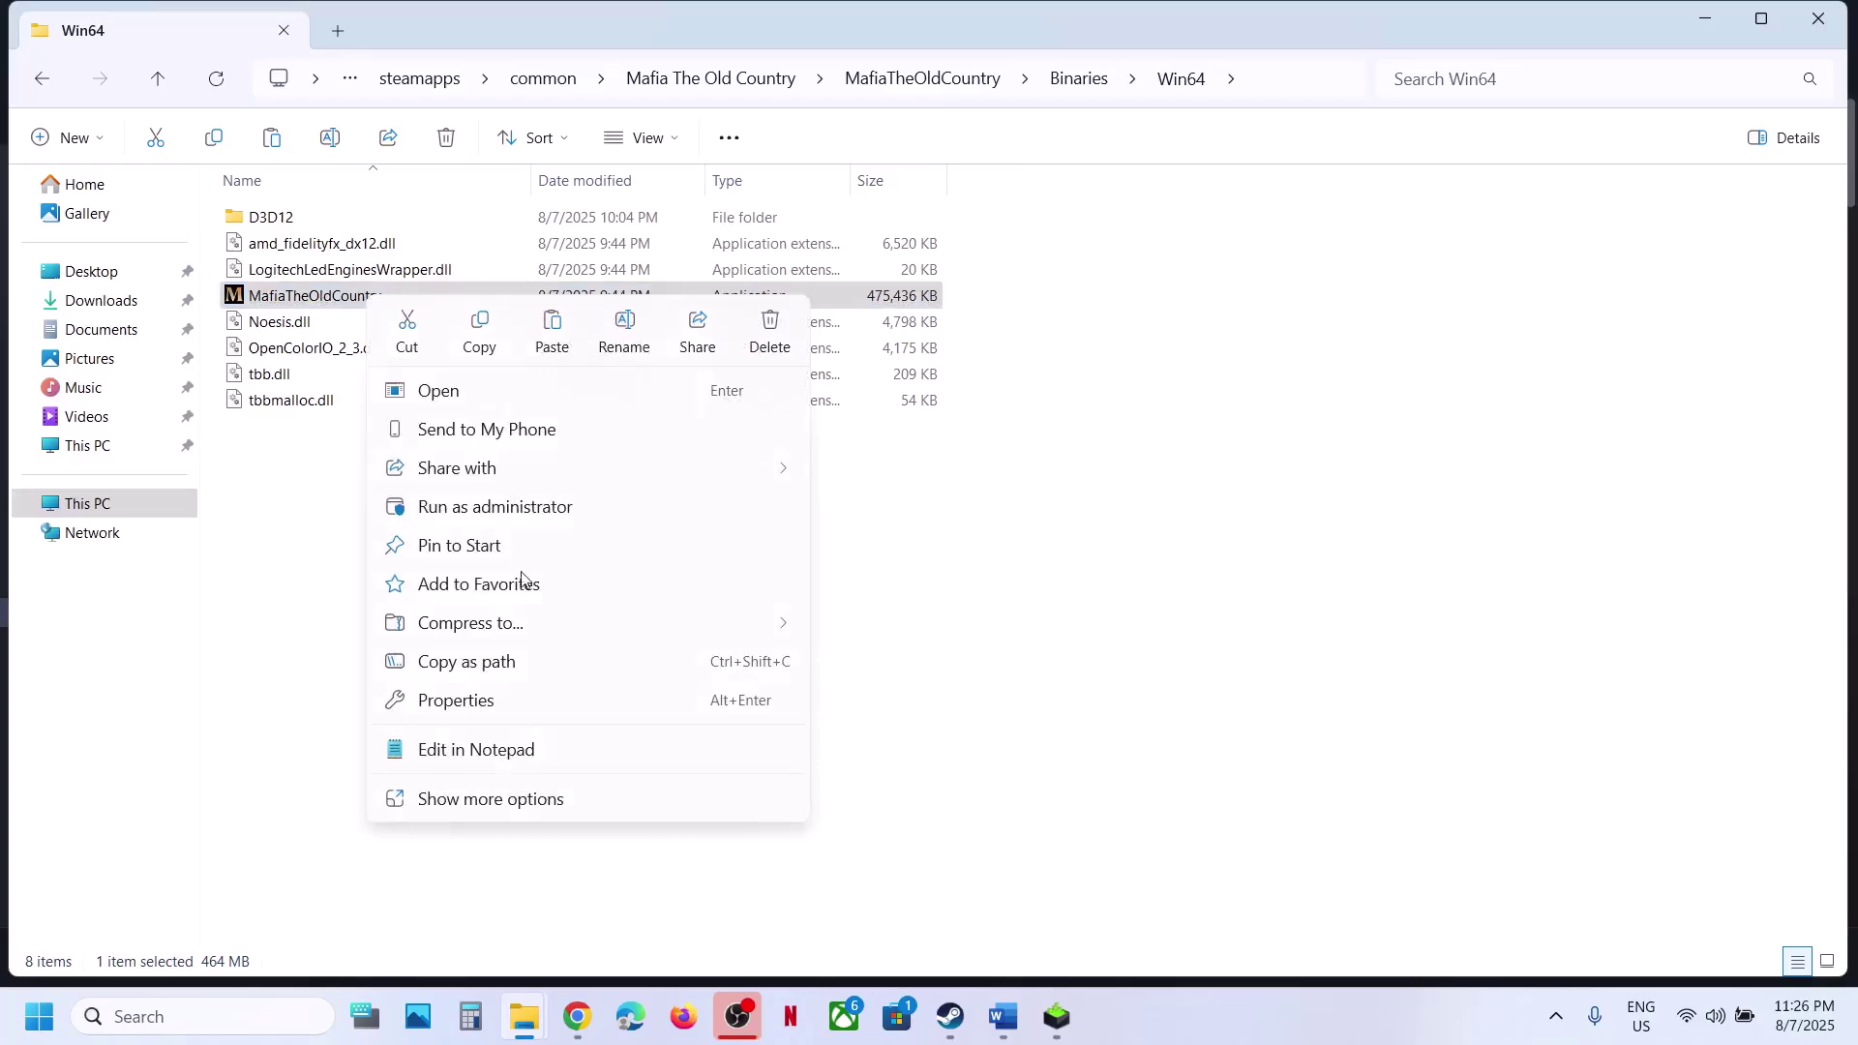
left_click(489, 712)
left_click(607, 376)
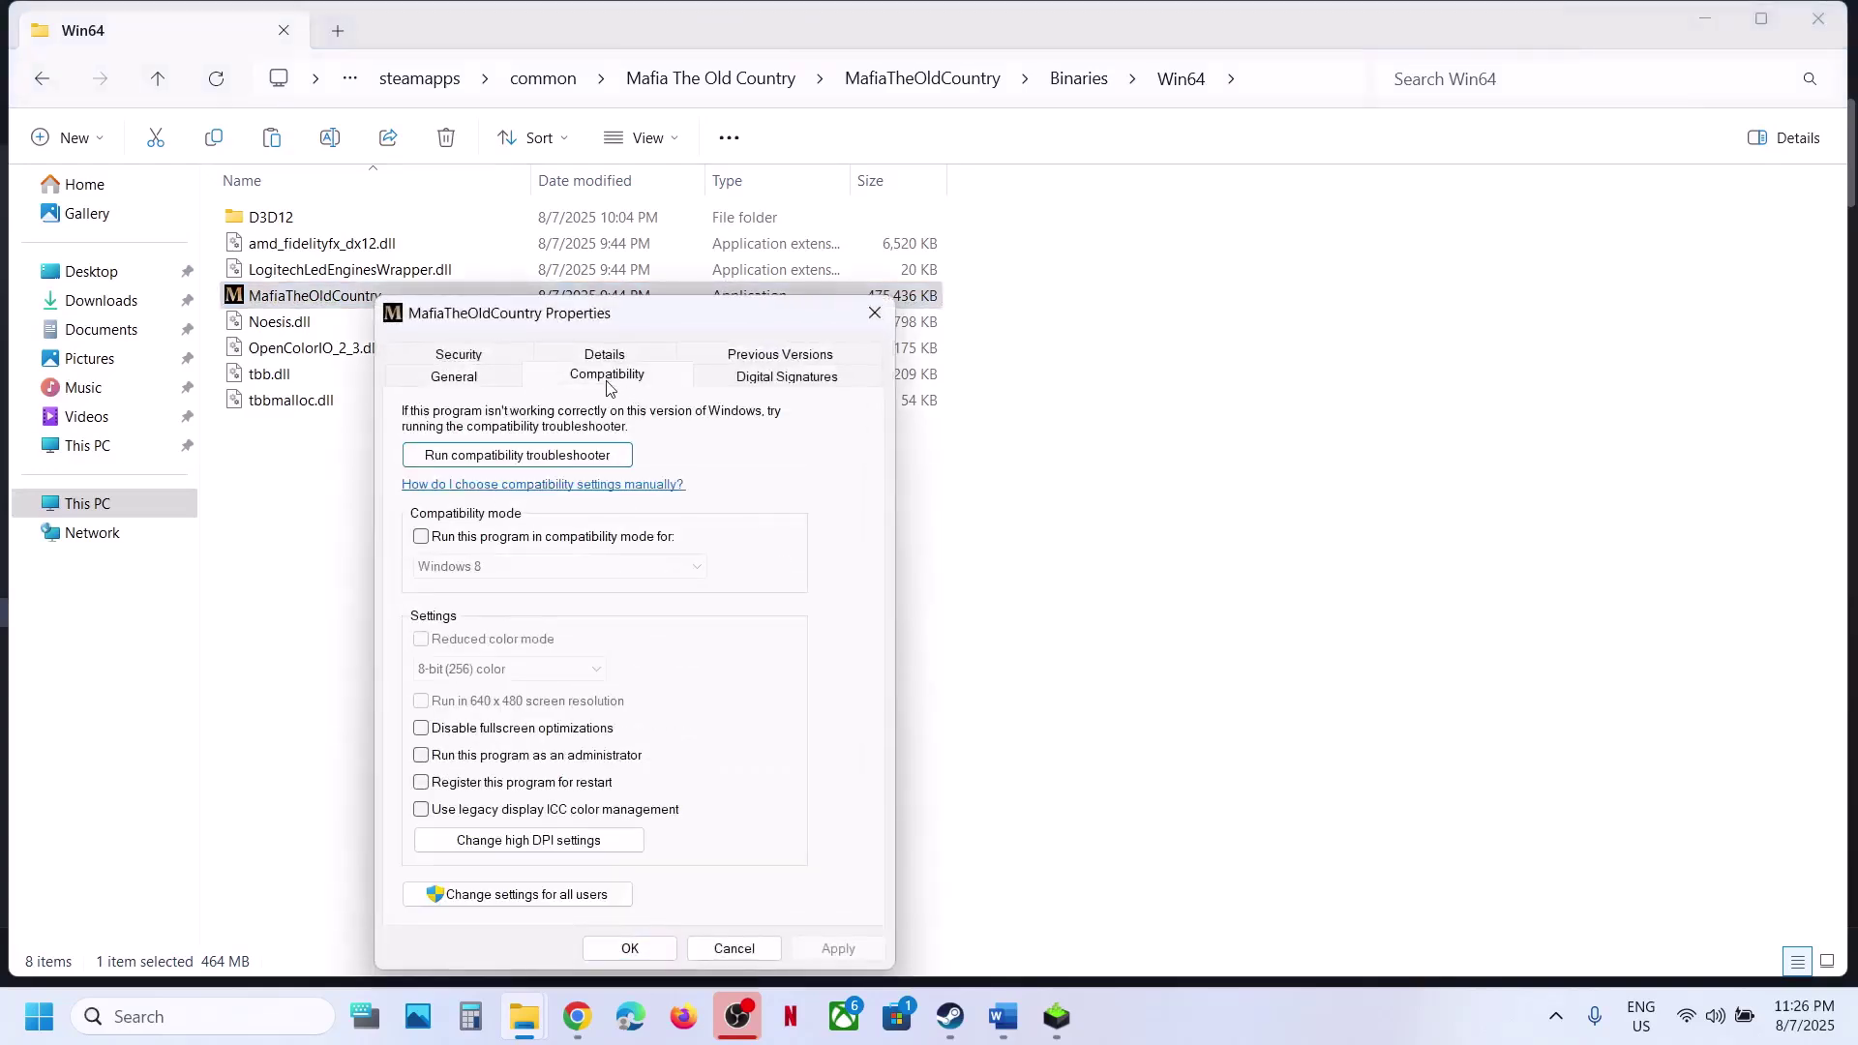
left_click(422, 756)
left_click(834, 949)
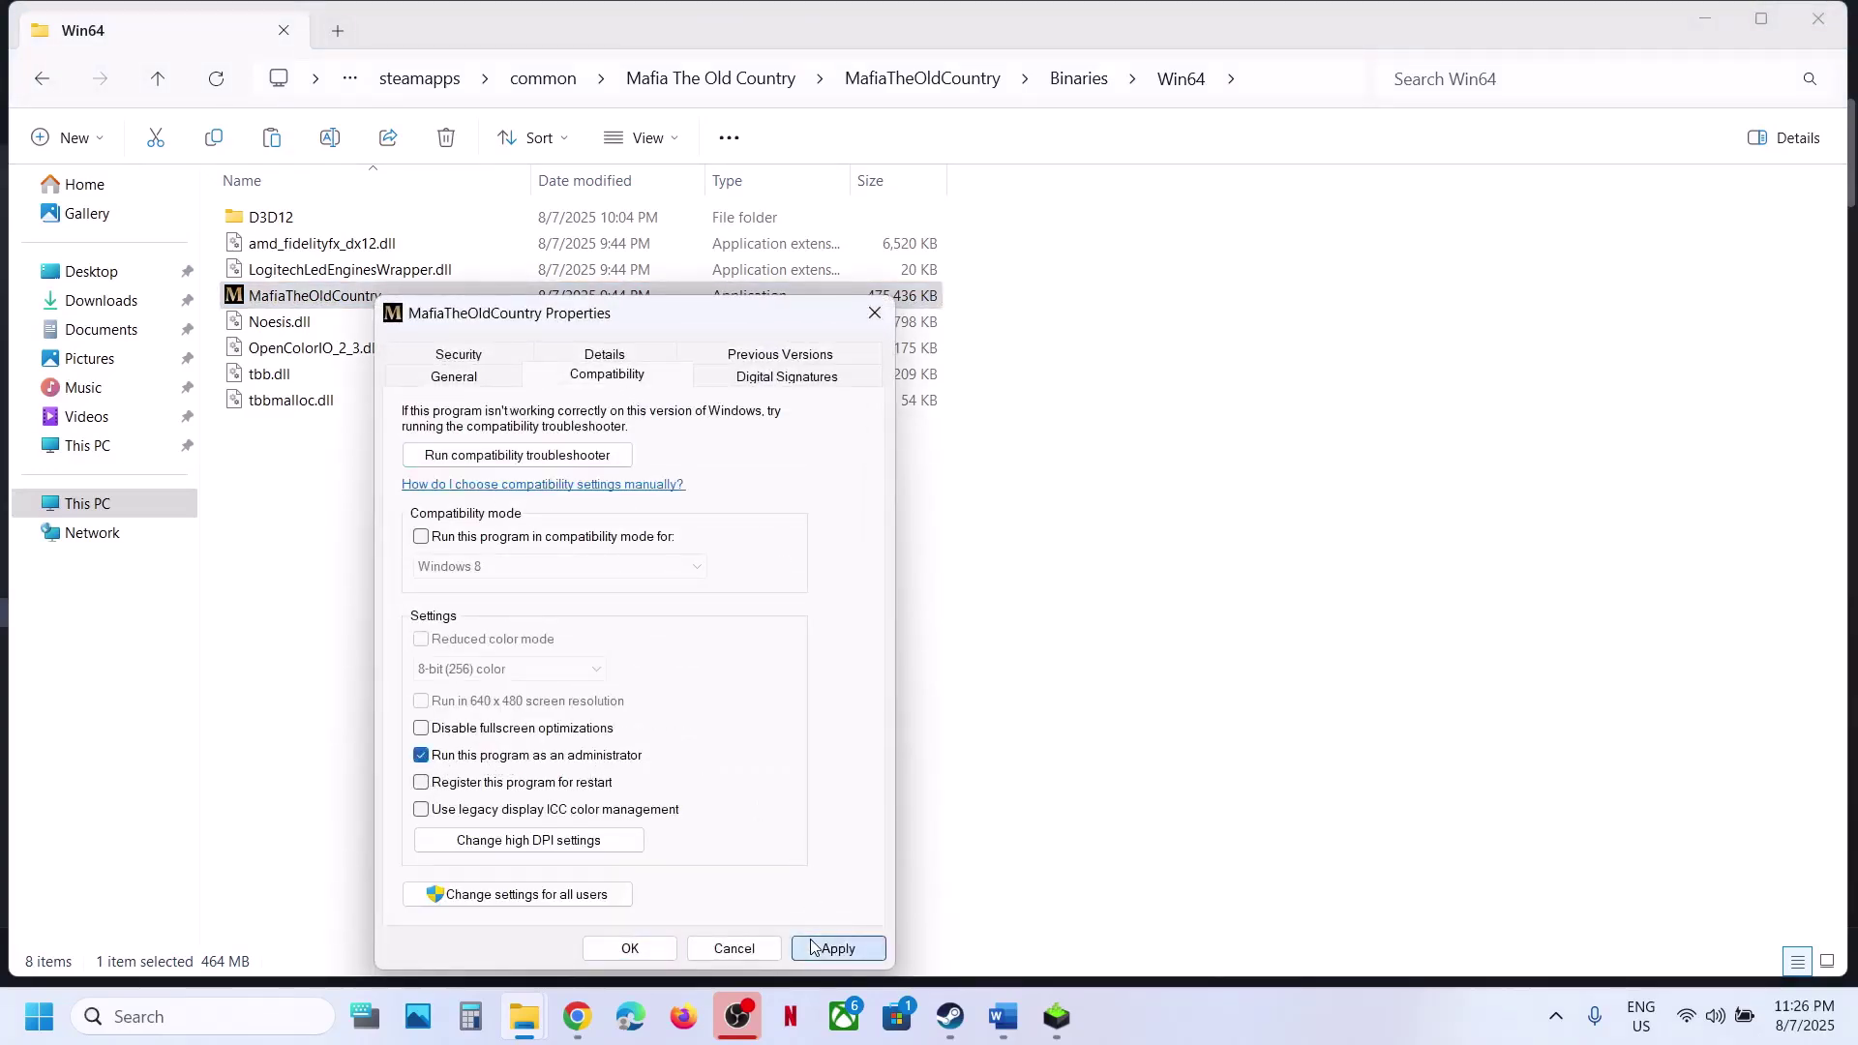
left_click(634, 950)
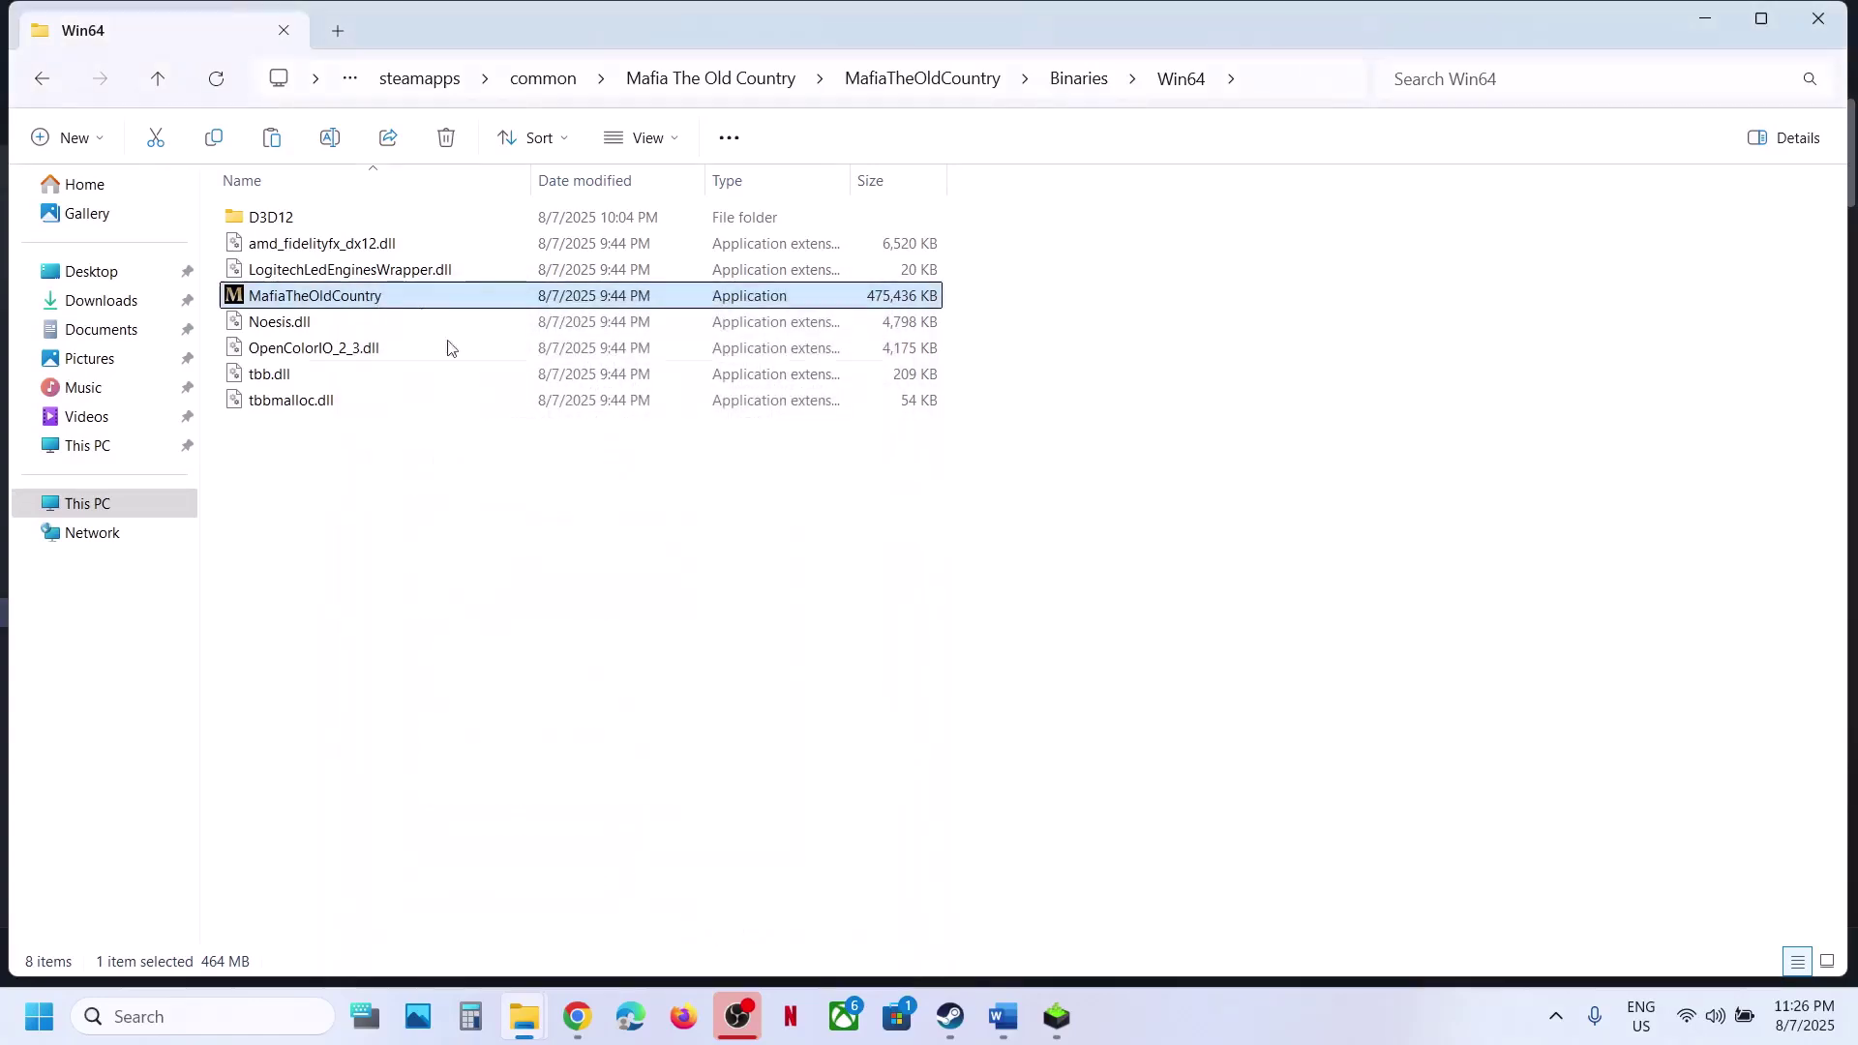
- Reopen the MafiaTheOldCountry application's compatibility properties and apply compatibility mode for Windows 8
right_click(343, 308)
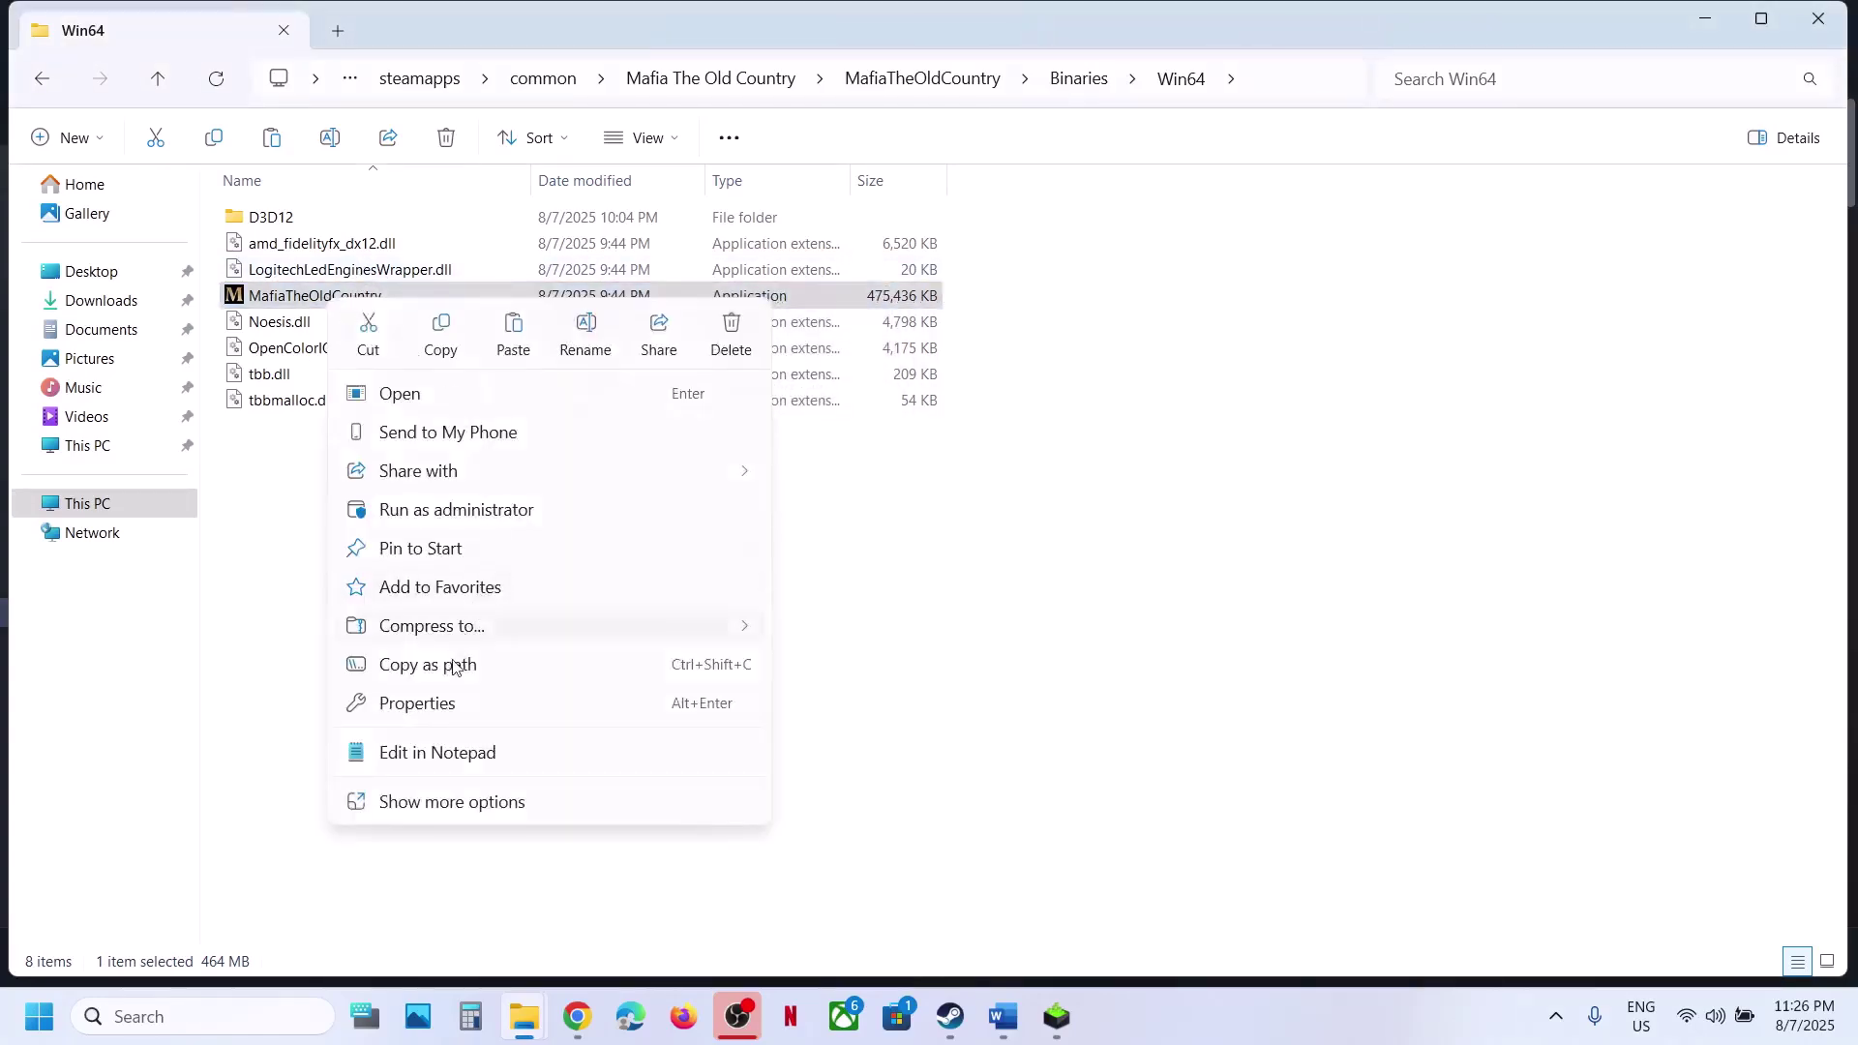
left_click(431, 709)
left_click(552, 383)
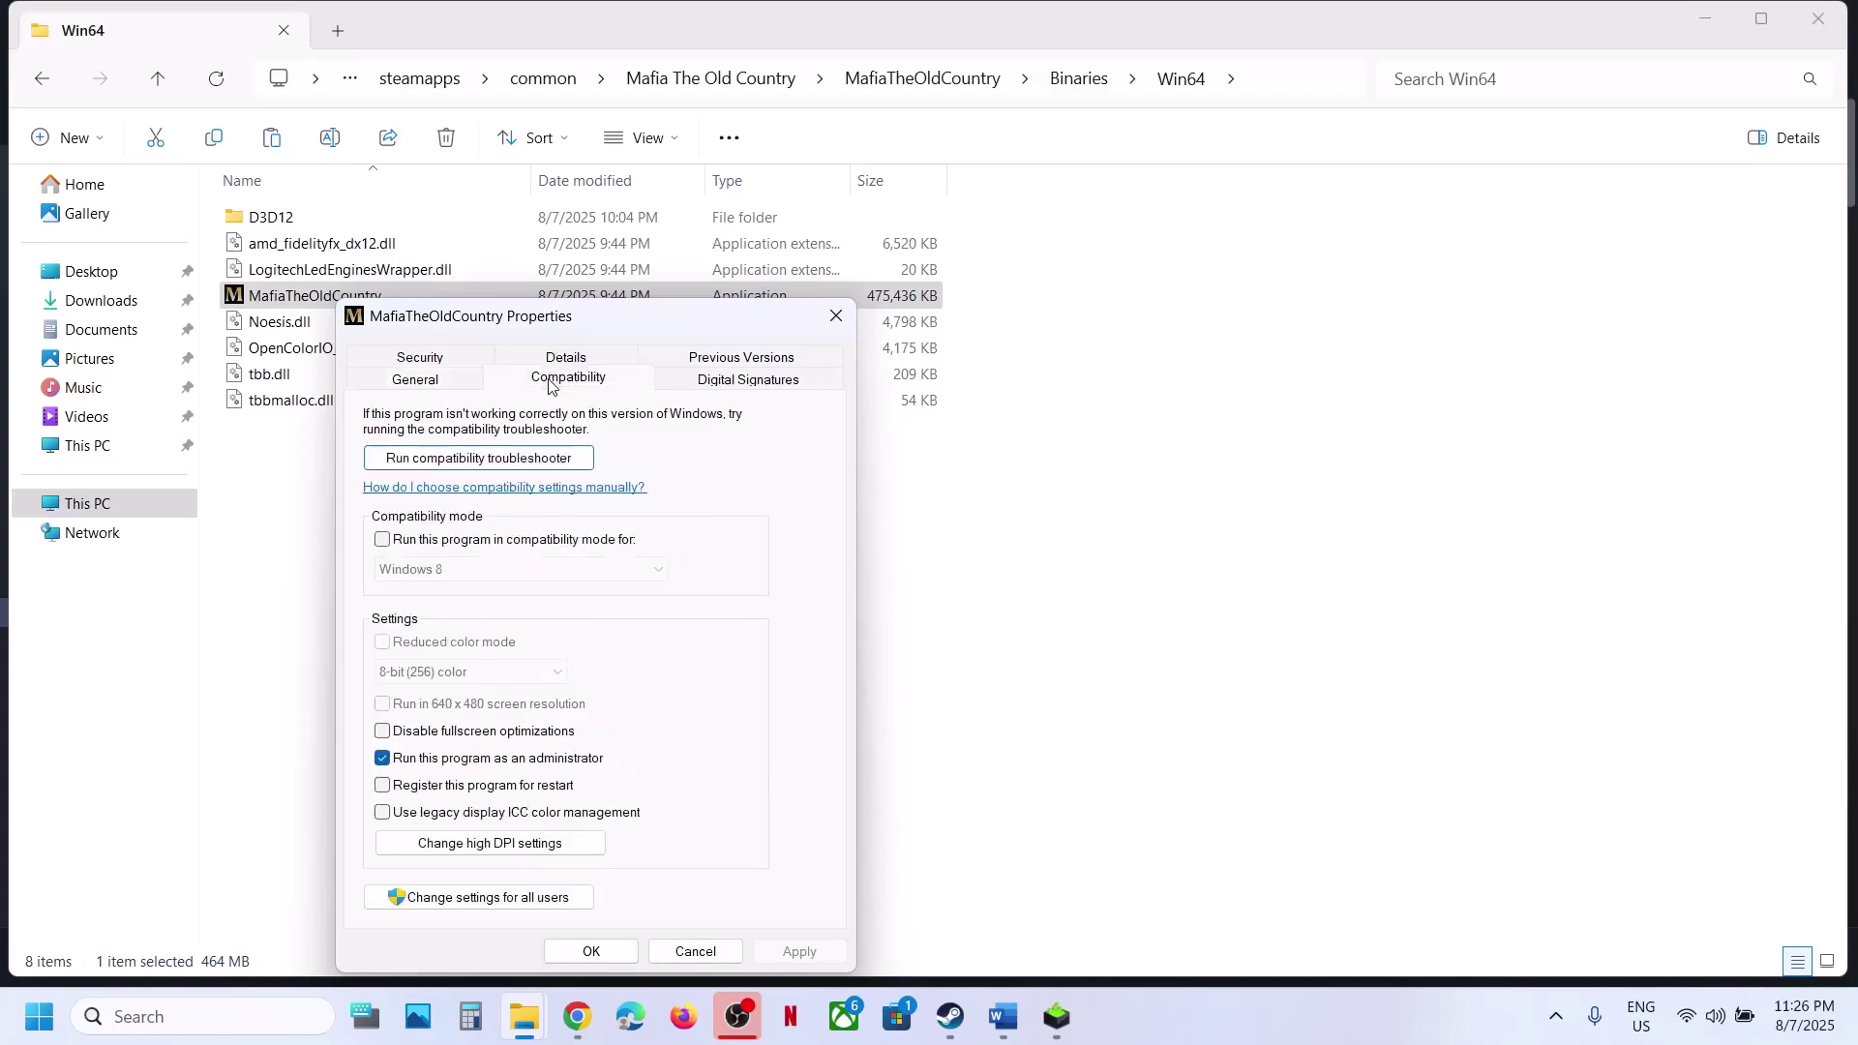
left_click(383, 540)
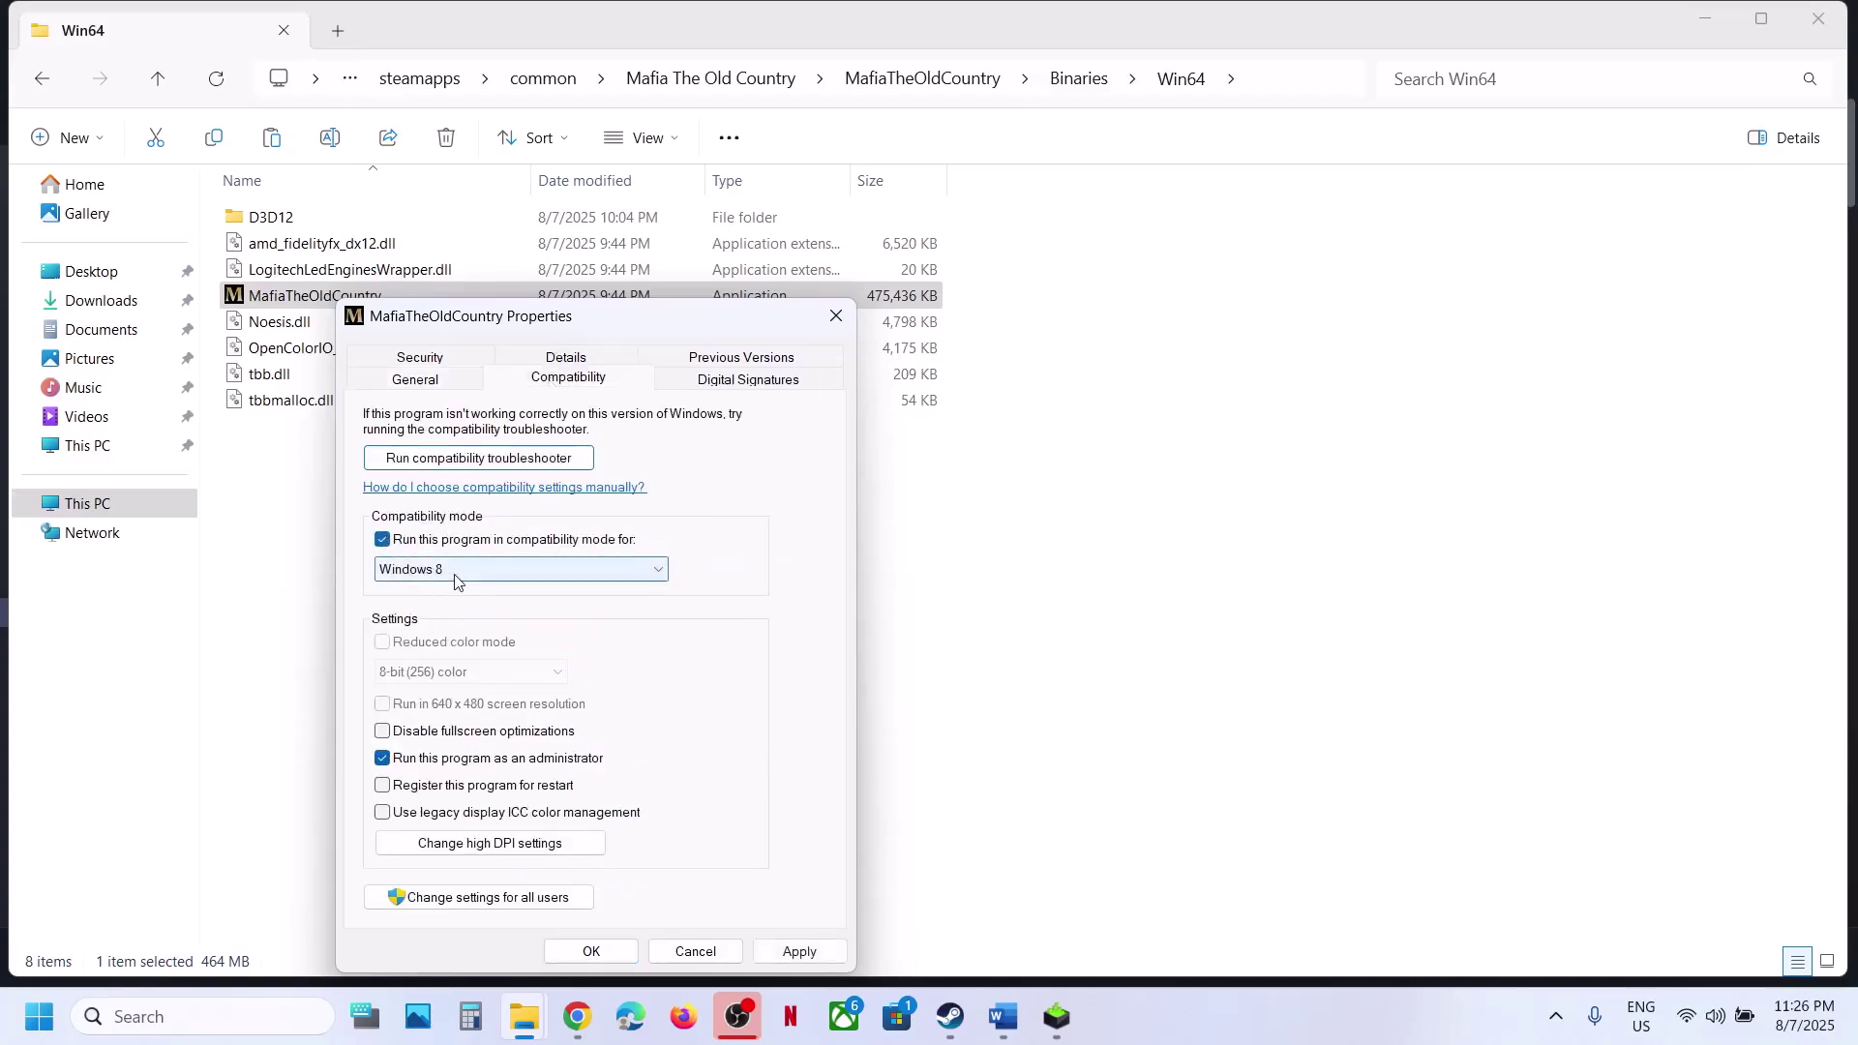
left_click(791, 952)
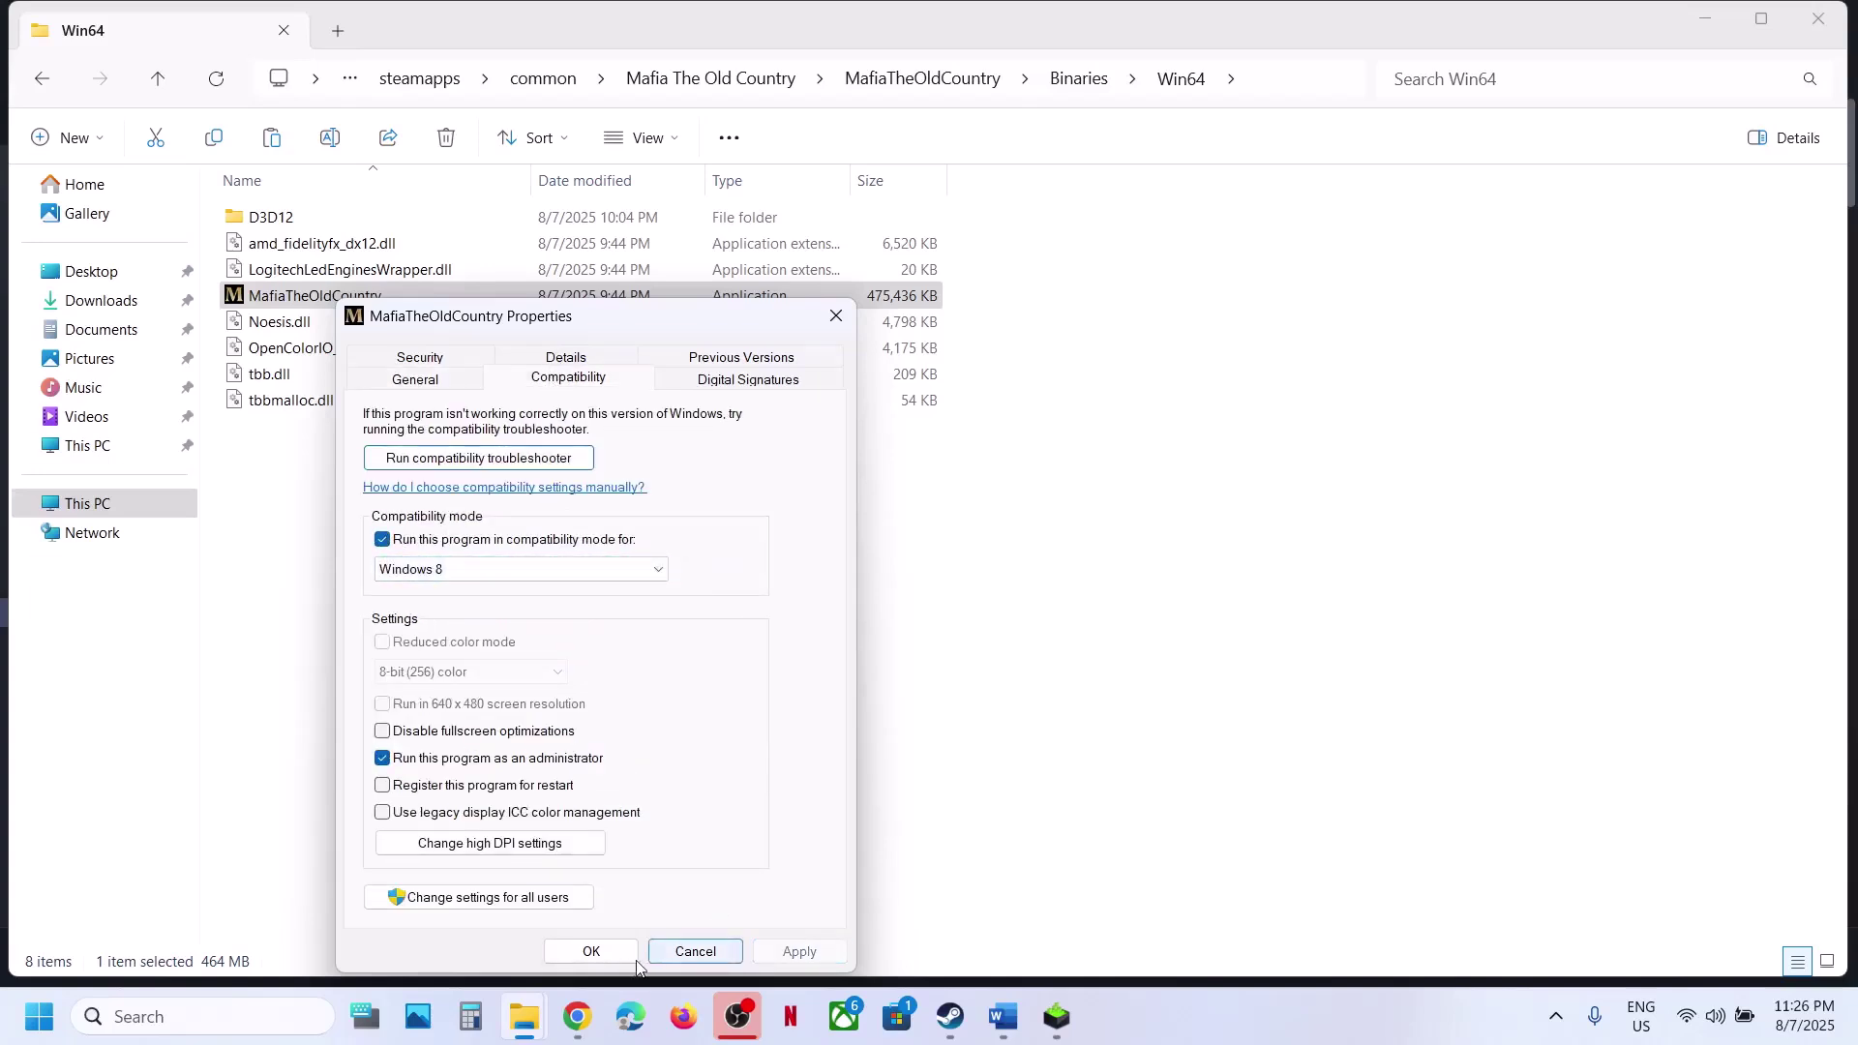
- Save the MafiaTheOldCountry properties, then reopen them to apply Windows 7 compatibility mode and disable fullscreen optimizations
left_click(593, 952)
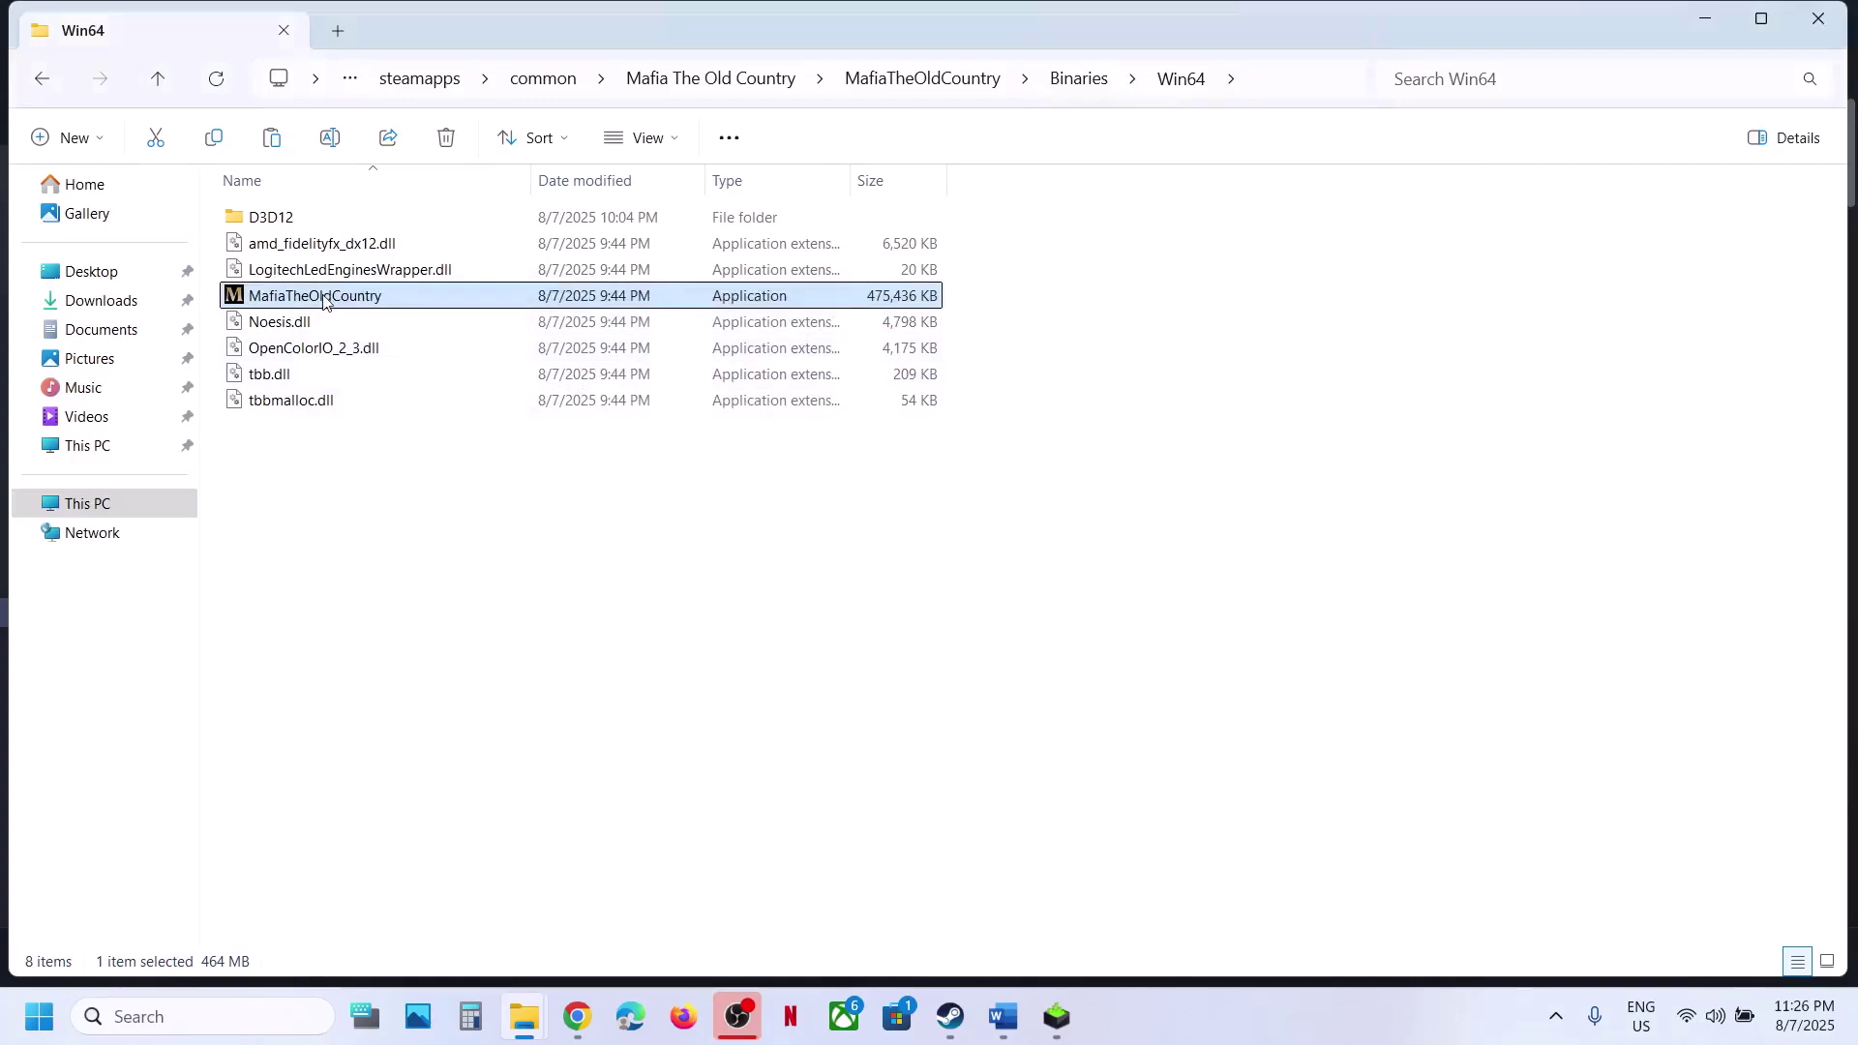
right_click(323, 299)
left_click(435, 699)
left_click(568, 379)
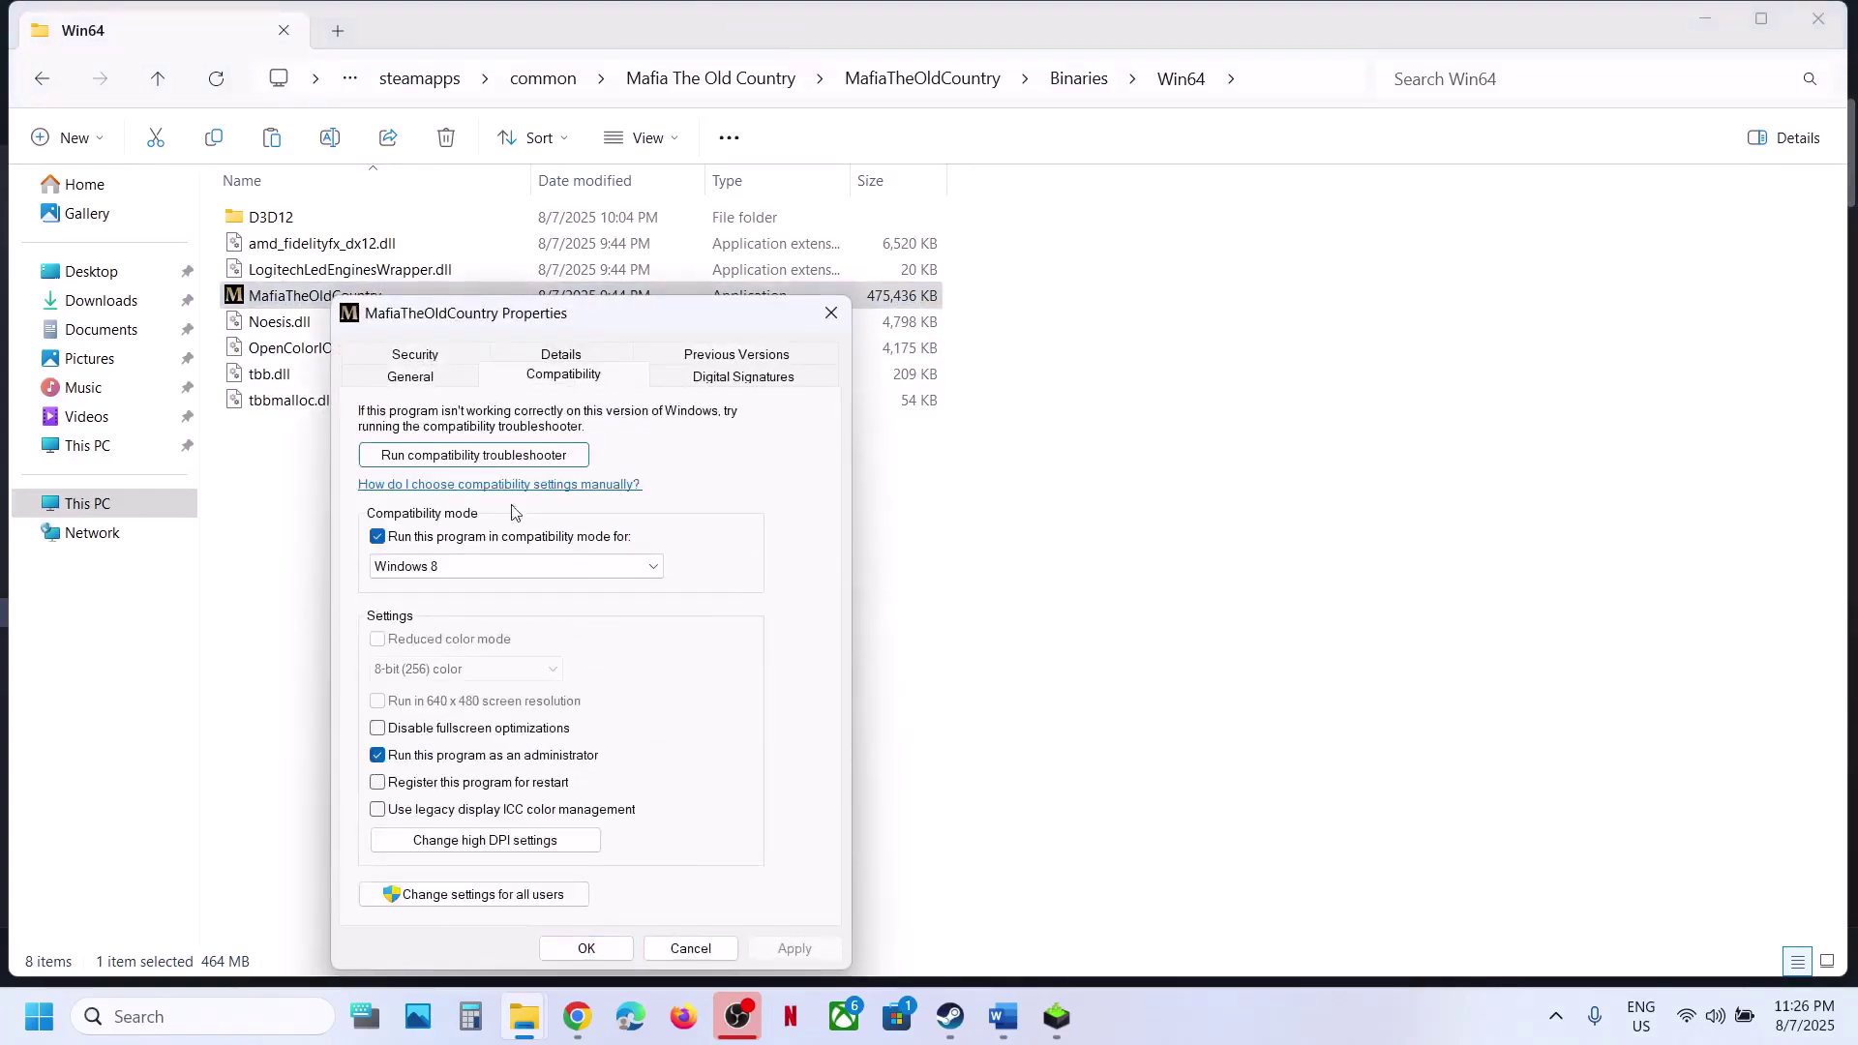
left_click(484, 566)
left_click(439, 636)
left_click(792, 949)
left_click(609, 951)
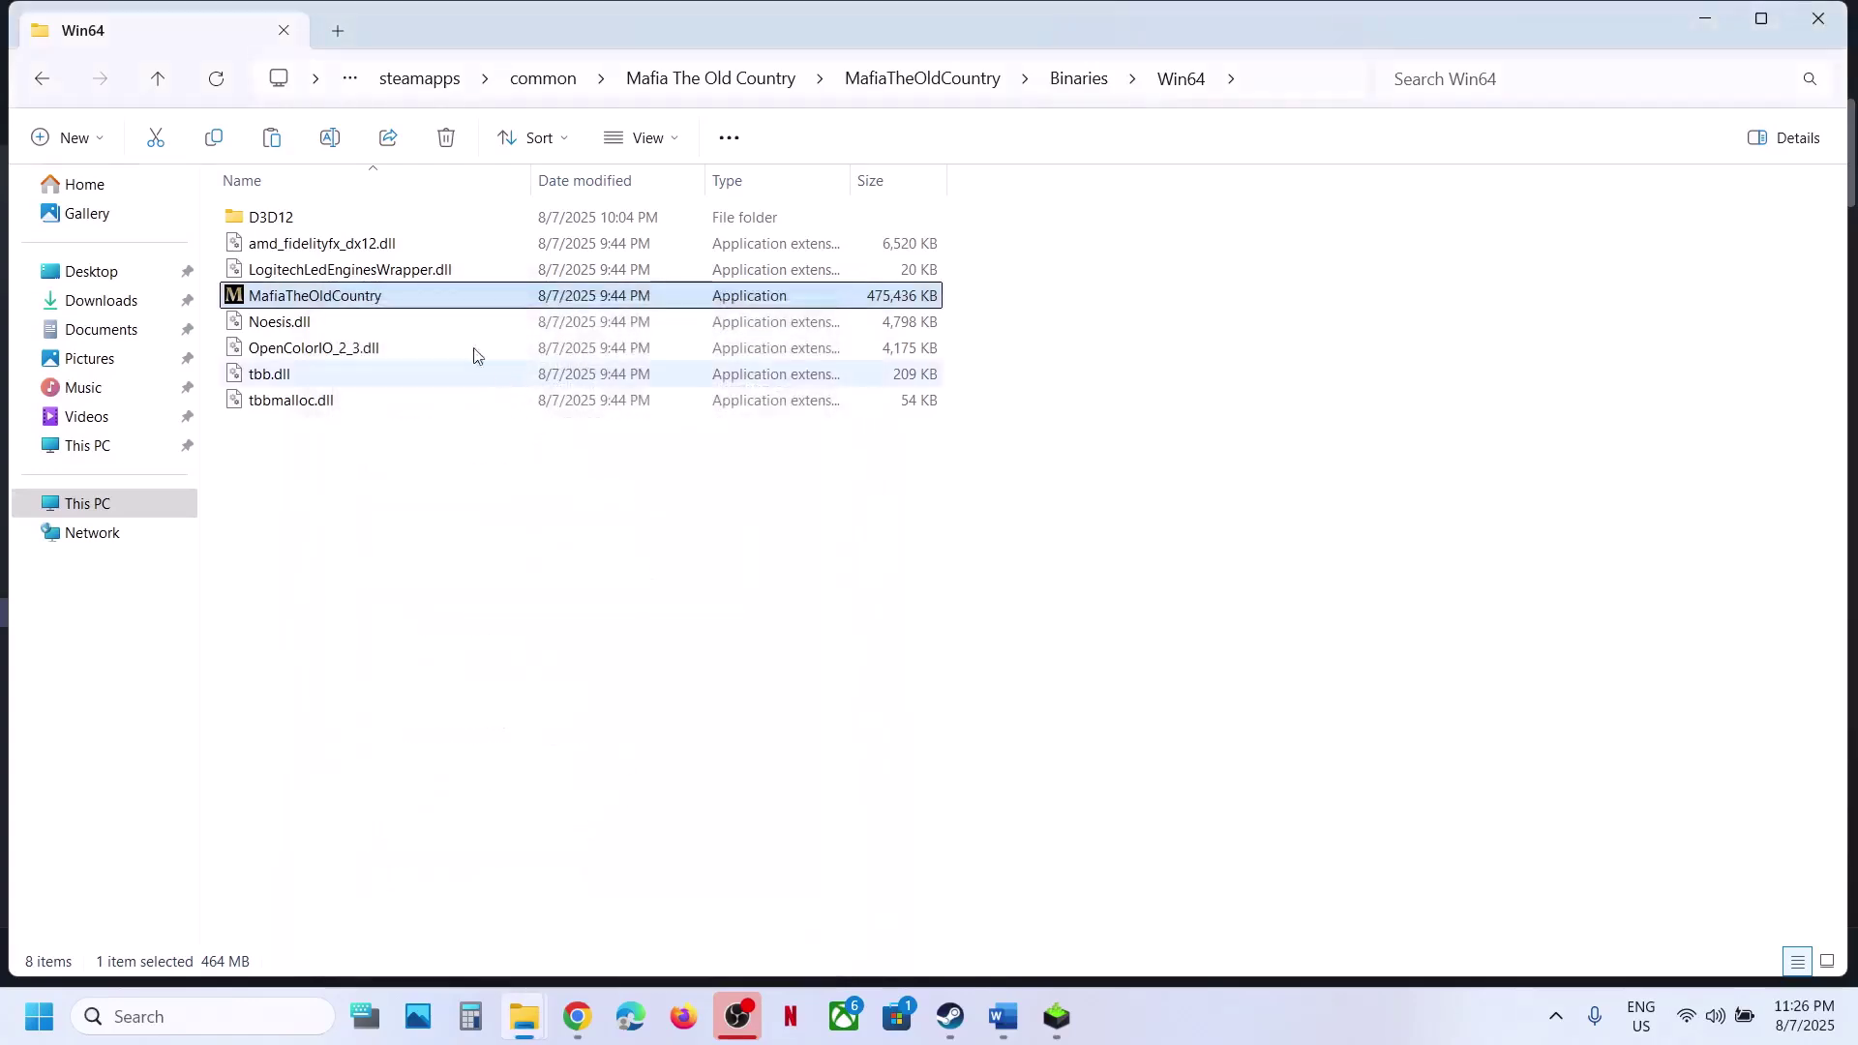
- Turn off compatibility mode, disabled fullscreen optimizations and running as administrator in MafiaTheOldCountry's compatibility properties, and save the changes
right_click(364, 303)
left_click(514, 705)
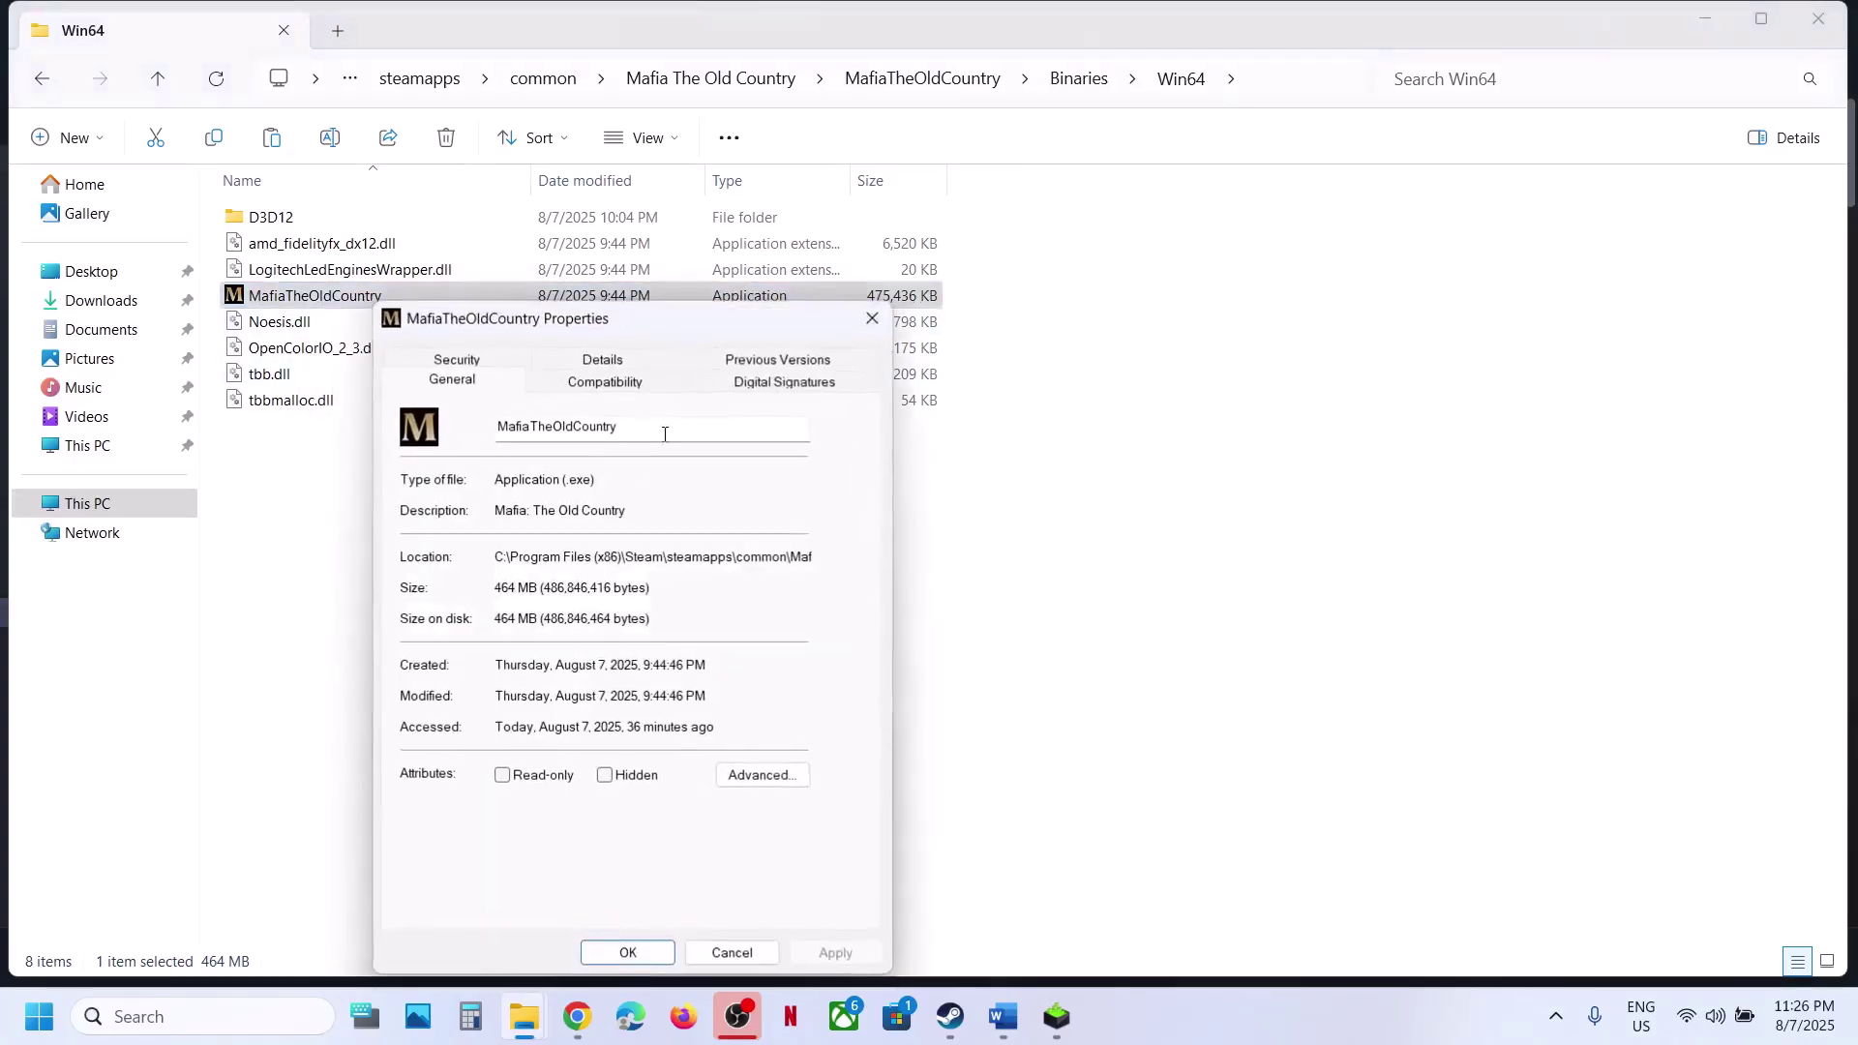
left_click(597, 380)
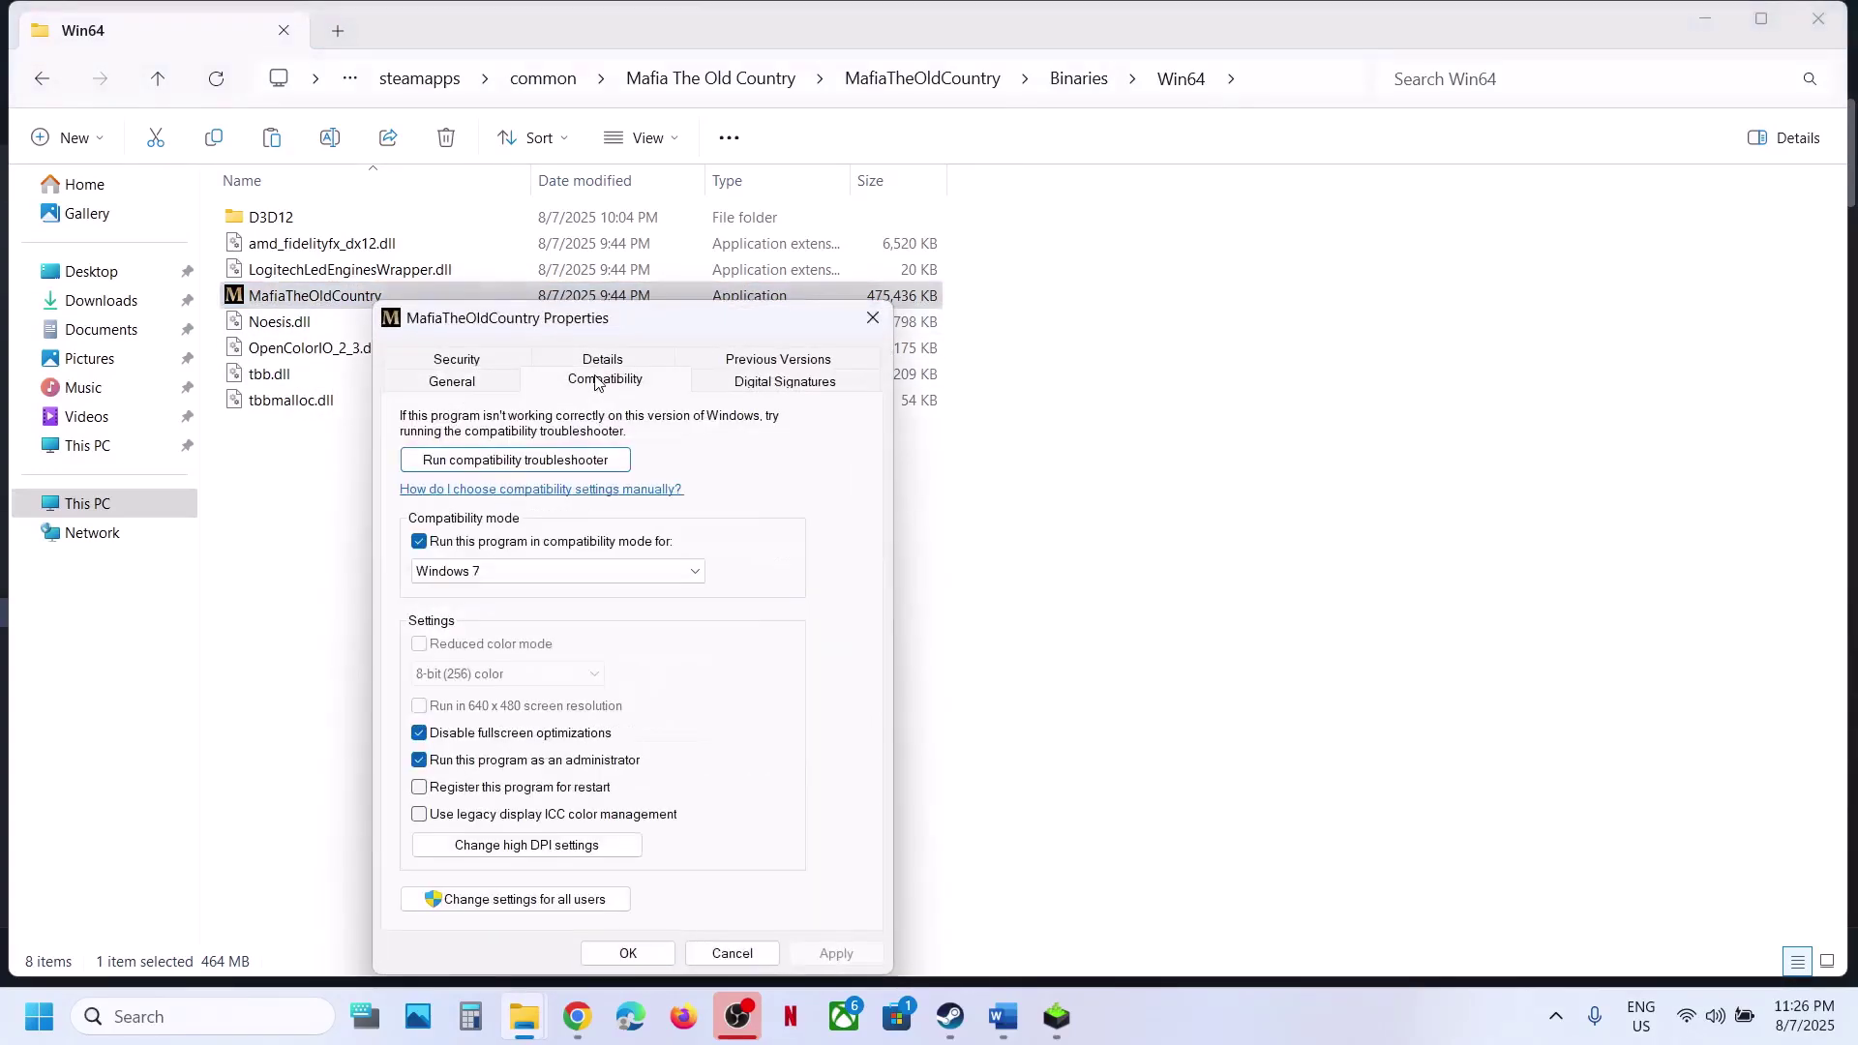
left_click(419, 541)
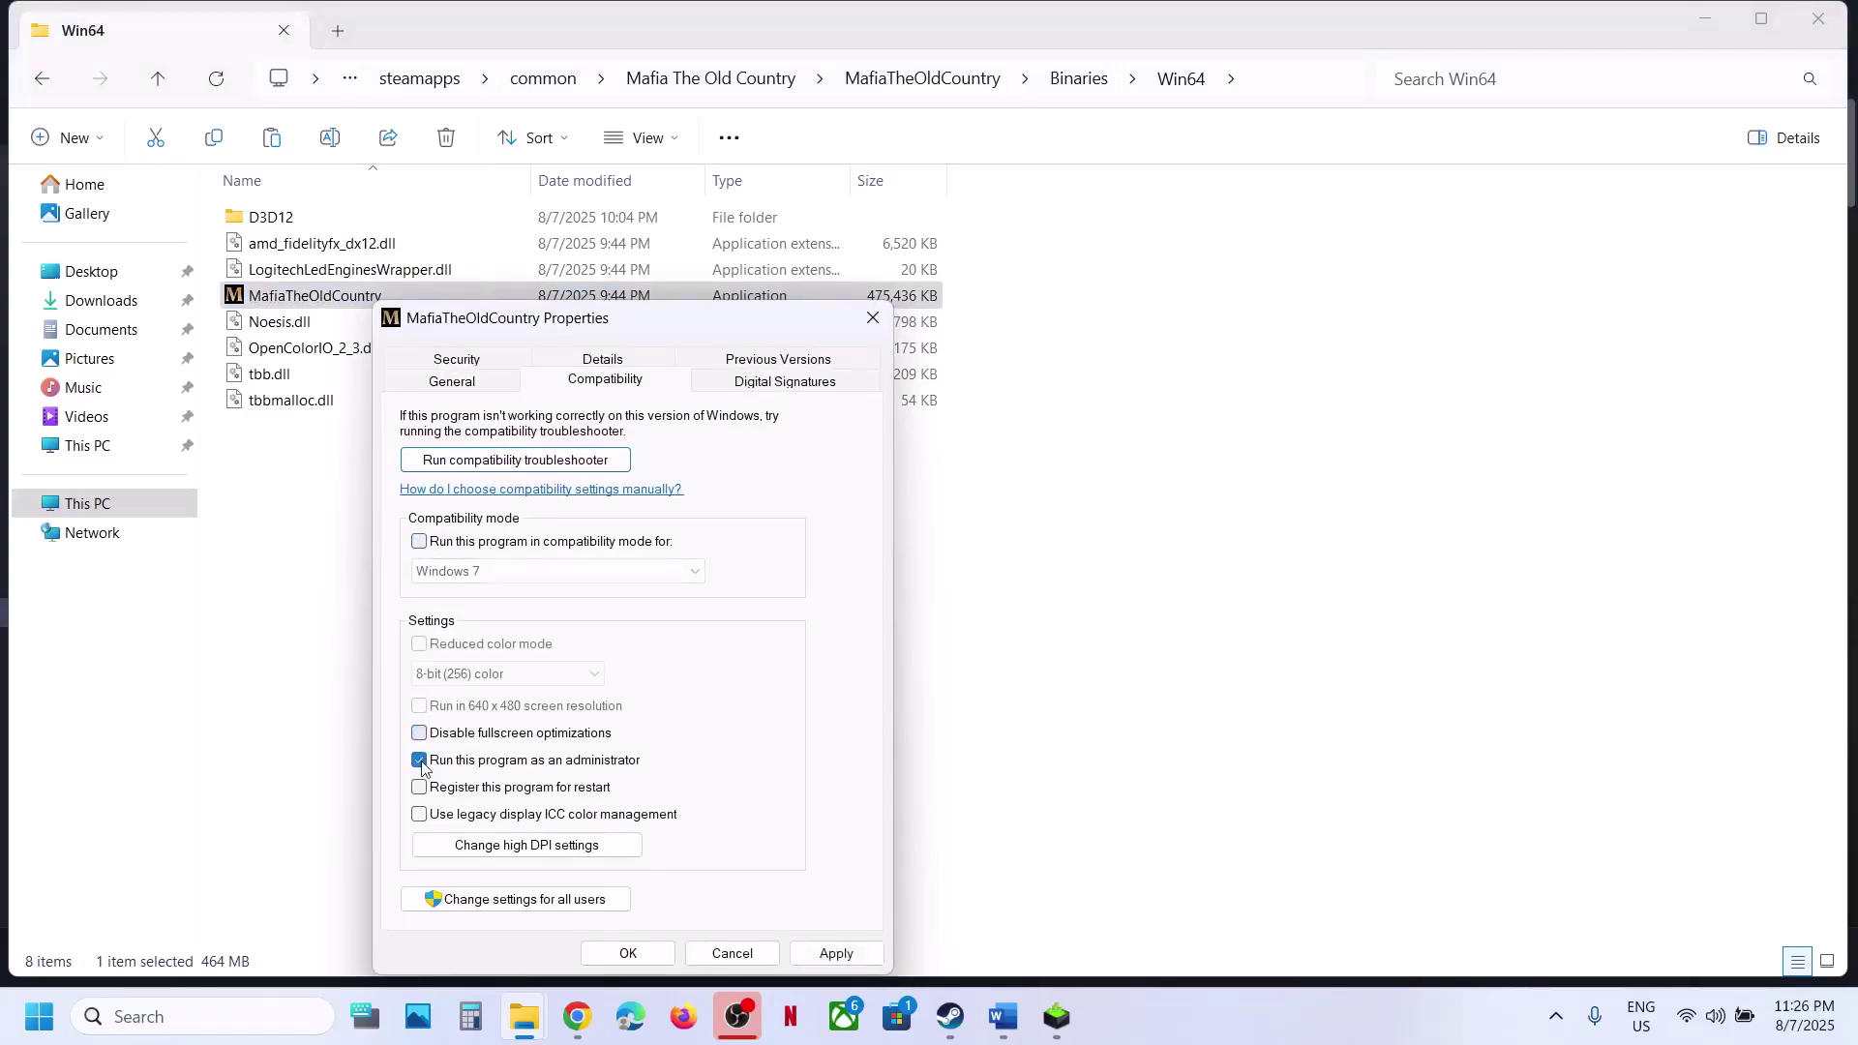
left_click(824, 956)
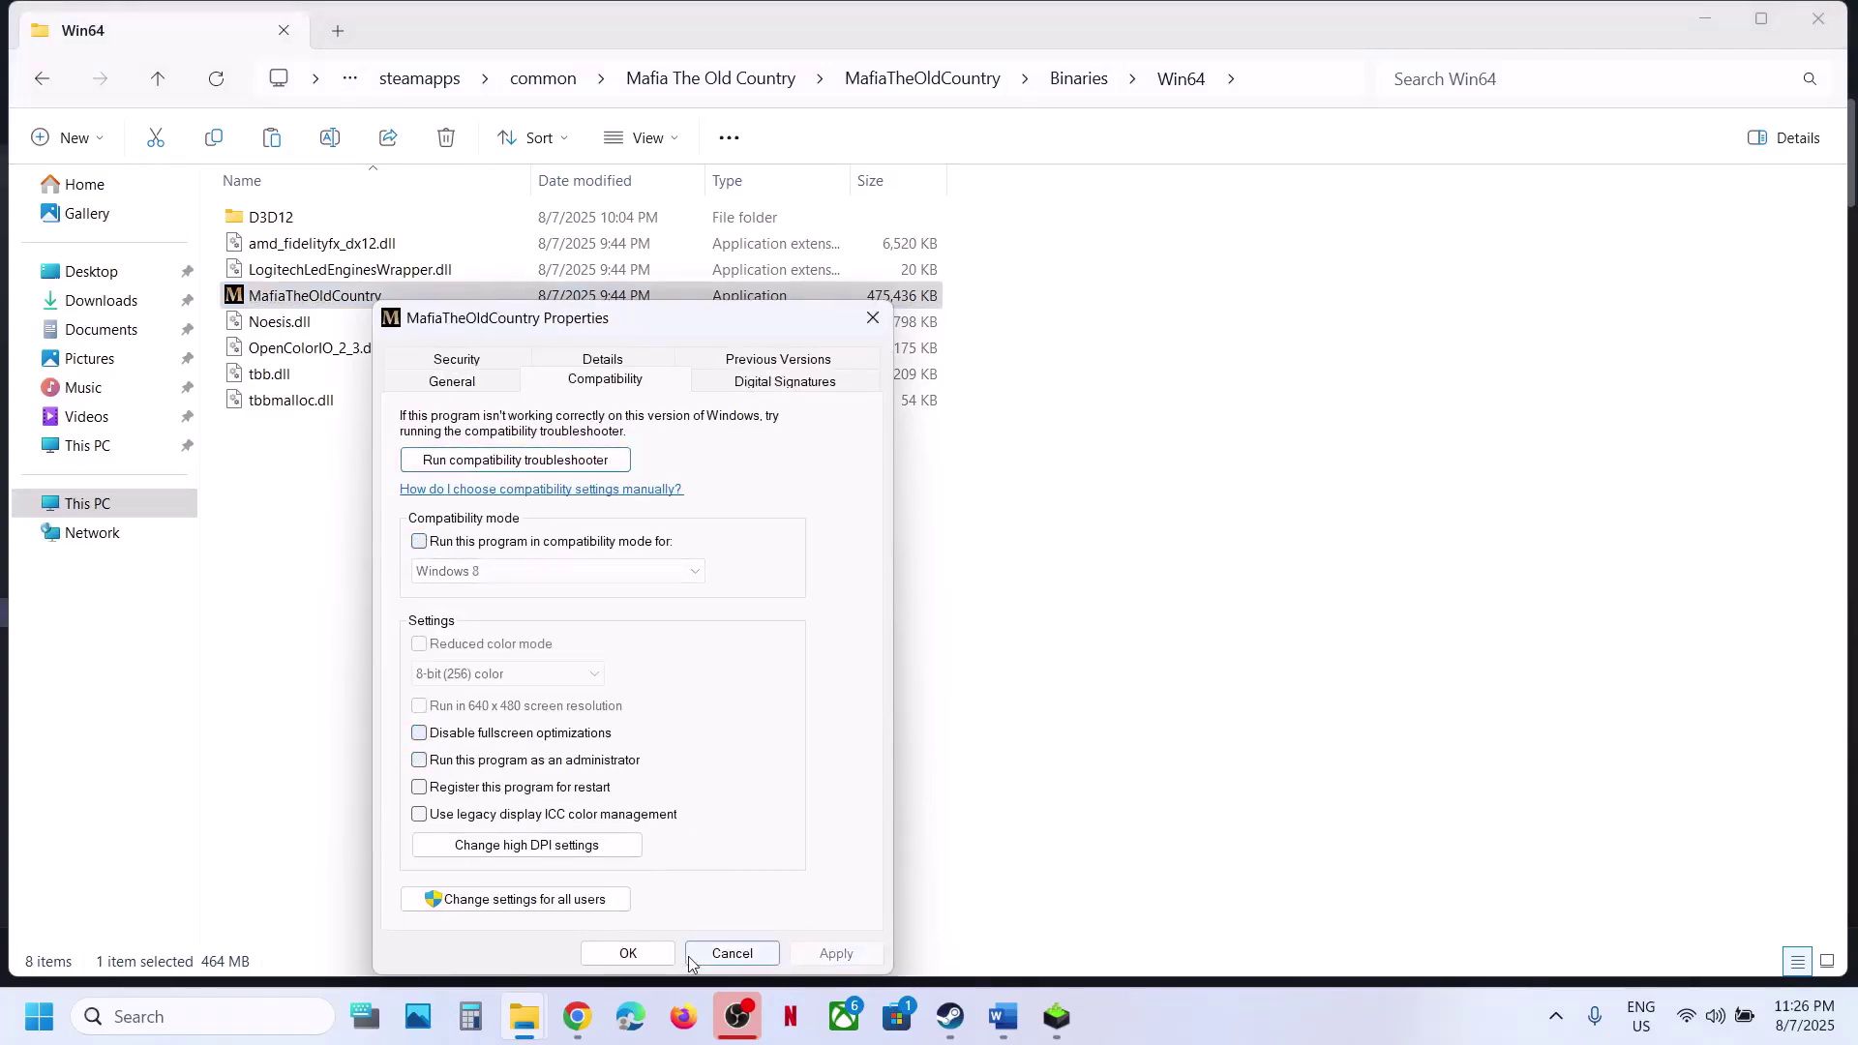
left_click(628, 953)
- Switch to Word and read the Step 7 note, highlighting "allow the game exe to your antivirus program"
left_click(941, 1014)
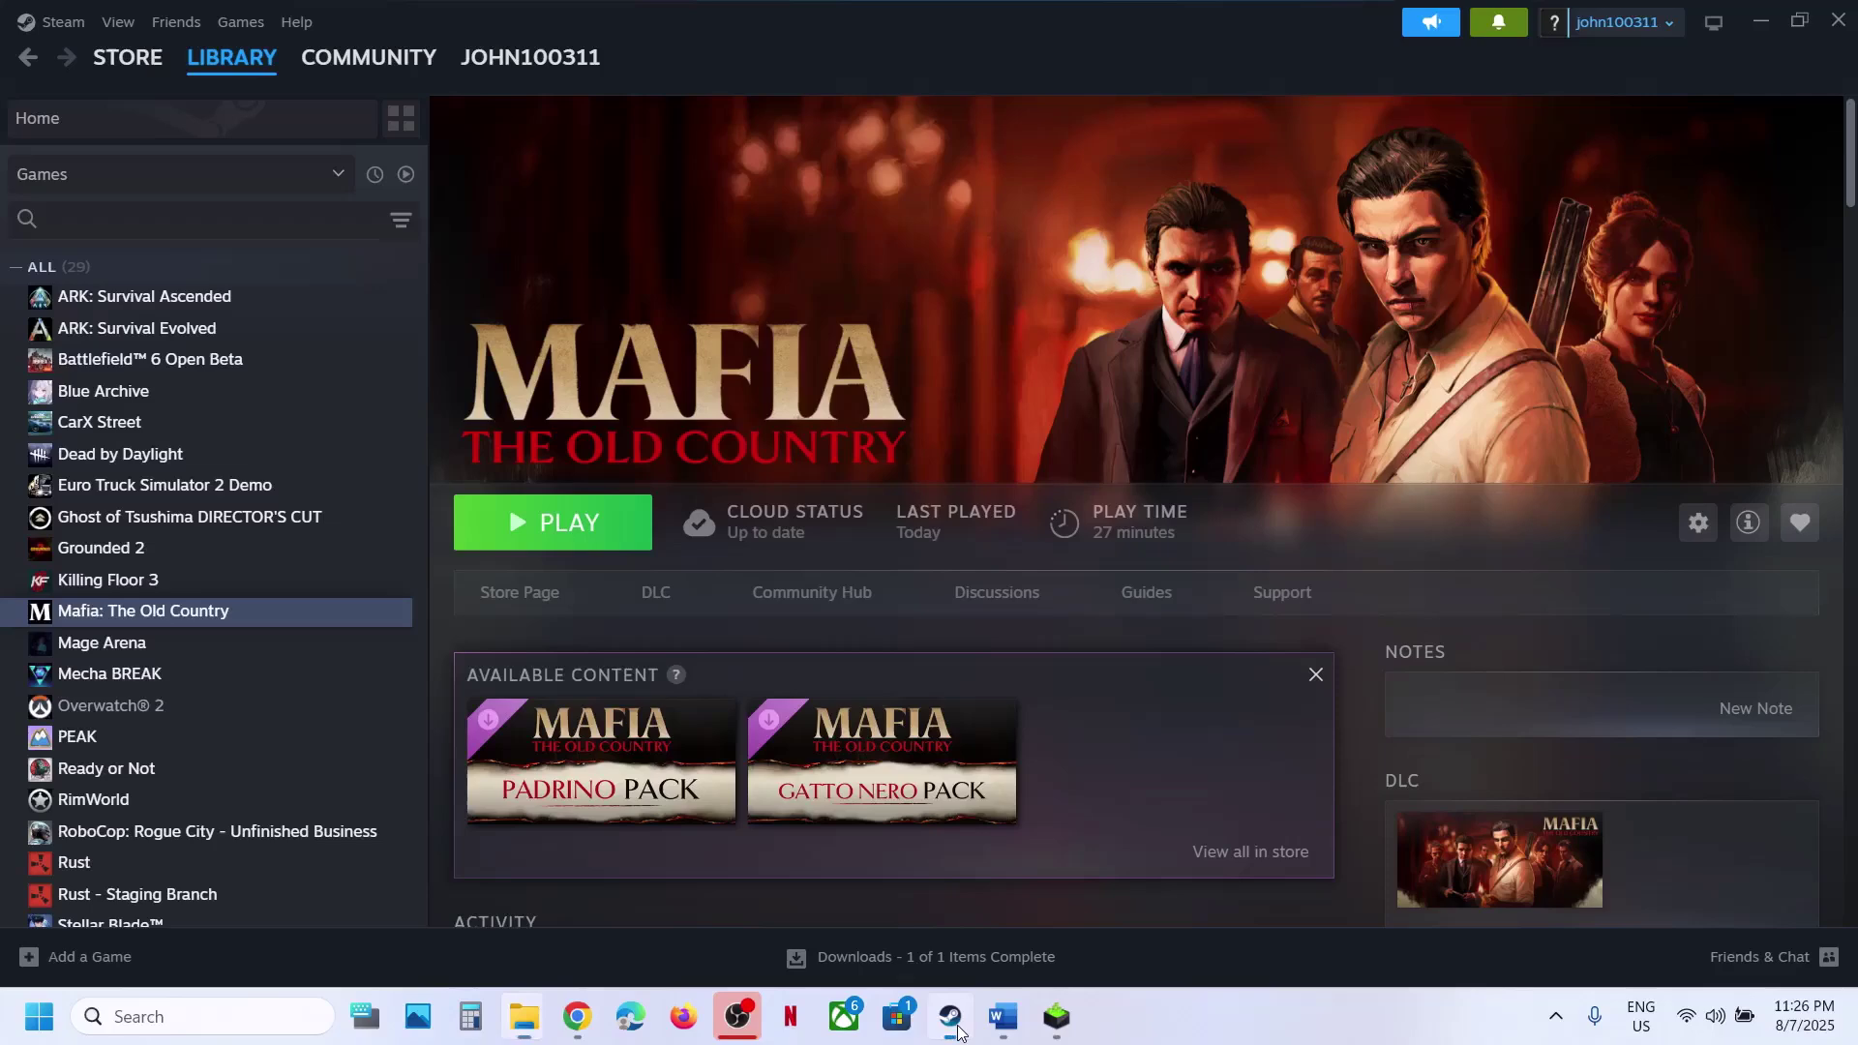
left_click(1006, 1022)
scroll(762, 679, "down", 5)
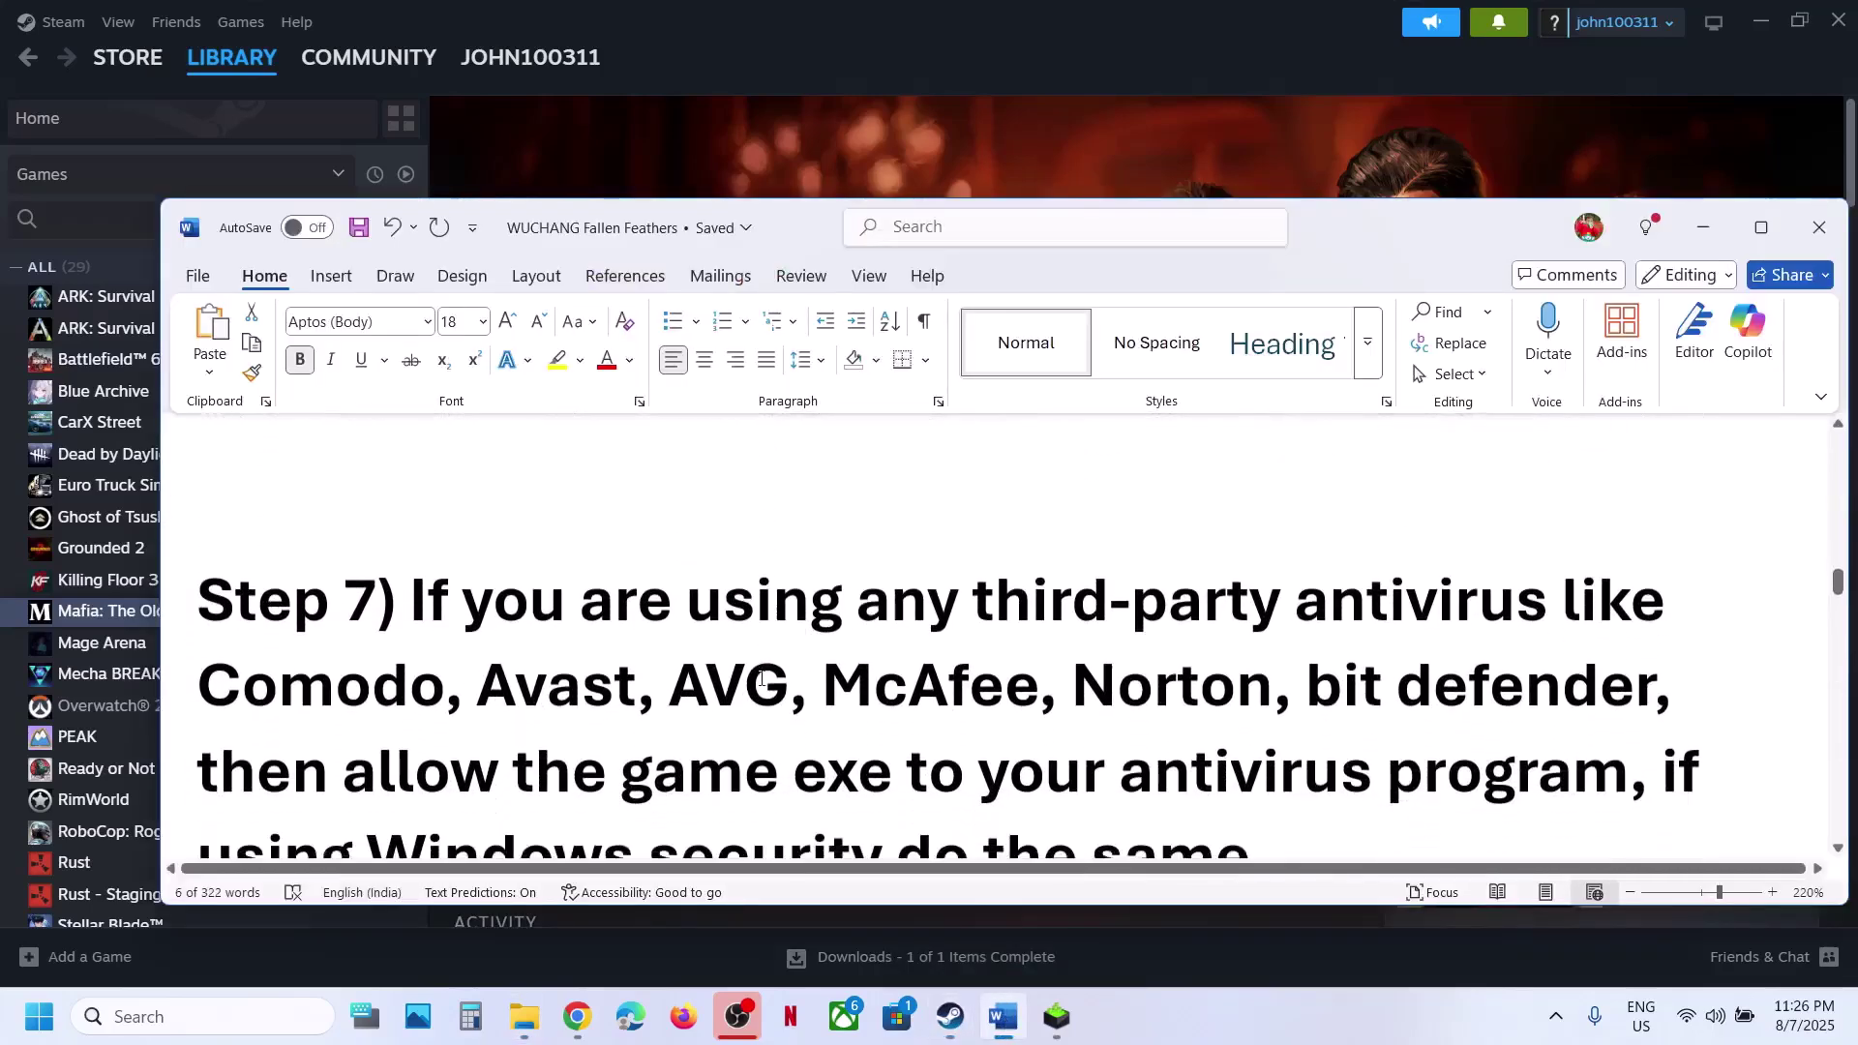
left_click_drag(464, 527, 688, 697)
left_click(688, 697)
left_click_drag(382, 705, 1631, 698)
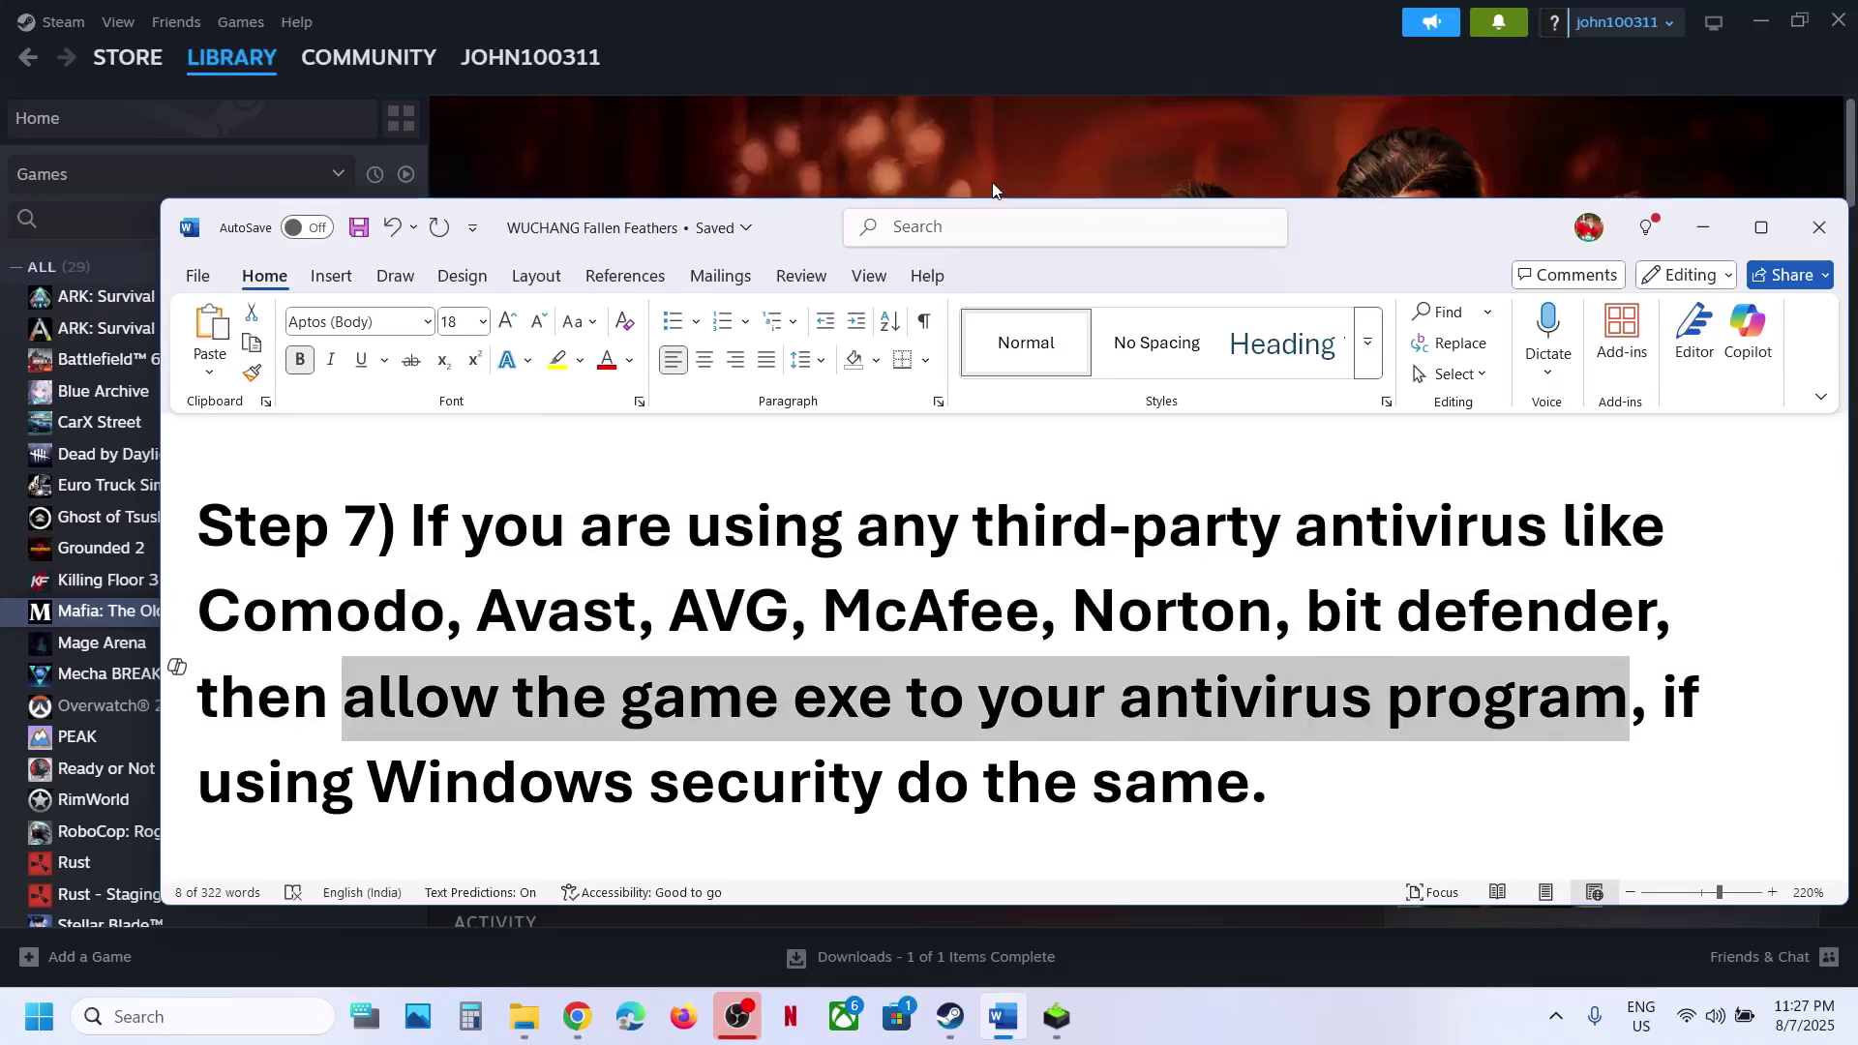
- Switch to Windows Settings and, through Windows Security's ransomware protection, open the list of apps allowed through Controlled folder access, granting permission
left_click(985, 147)
key("super+i")
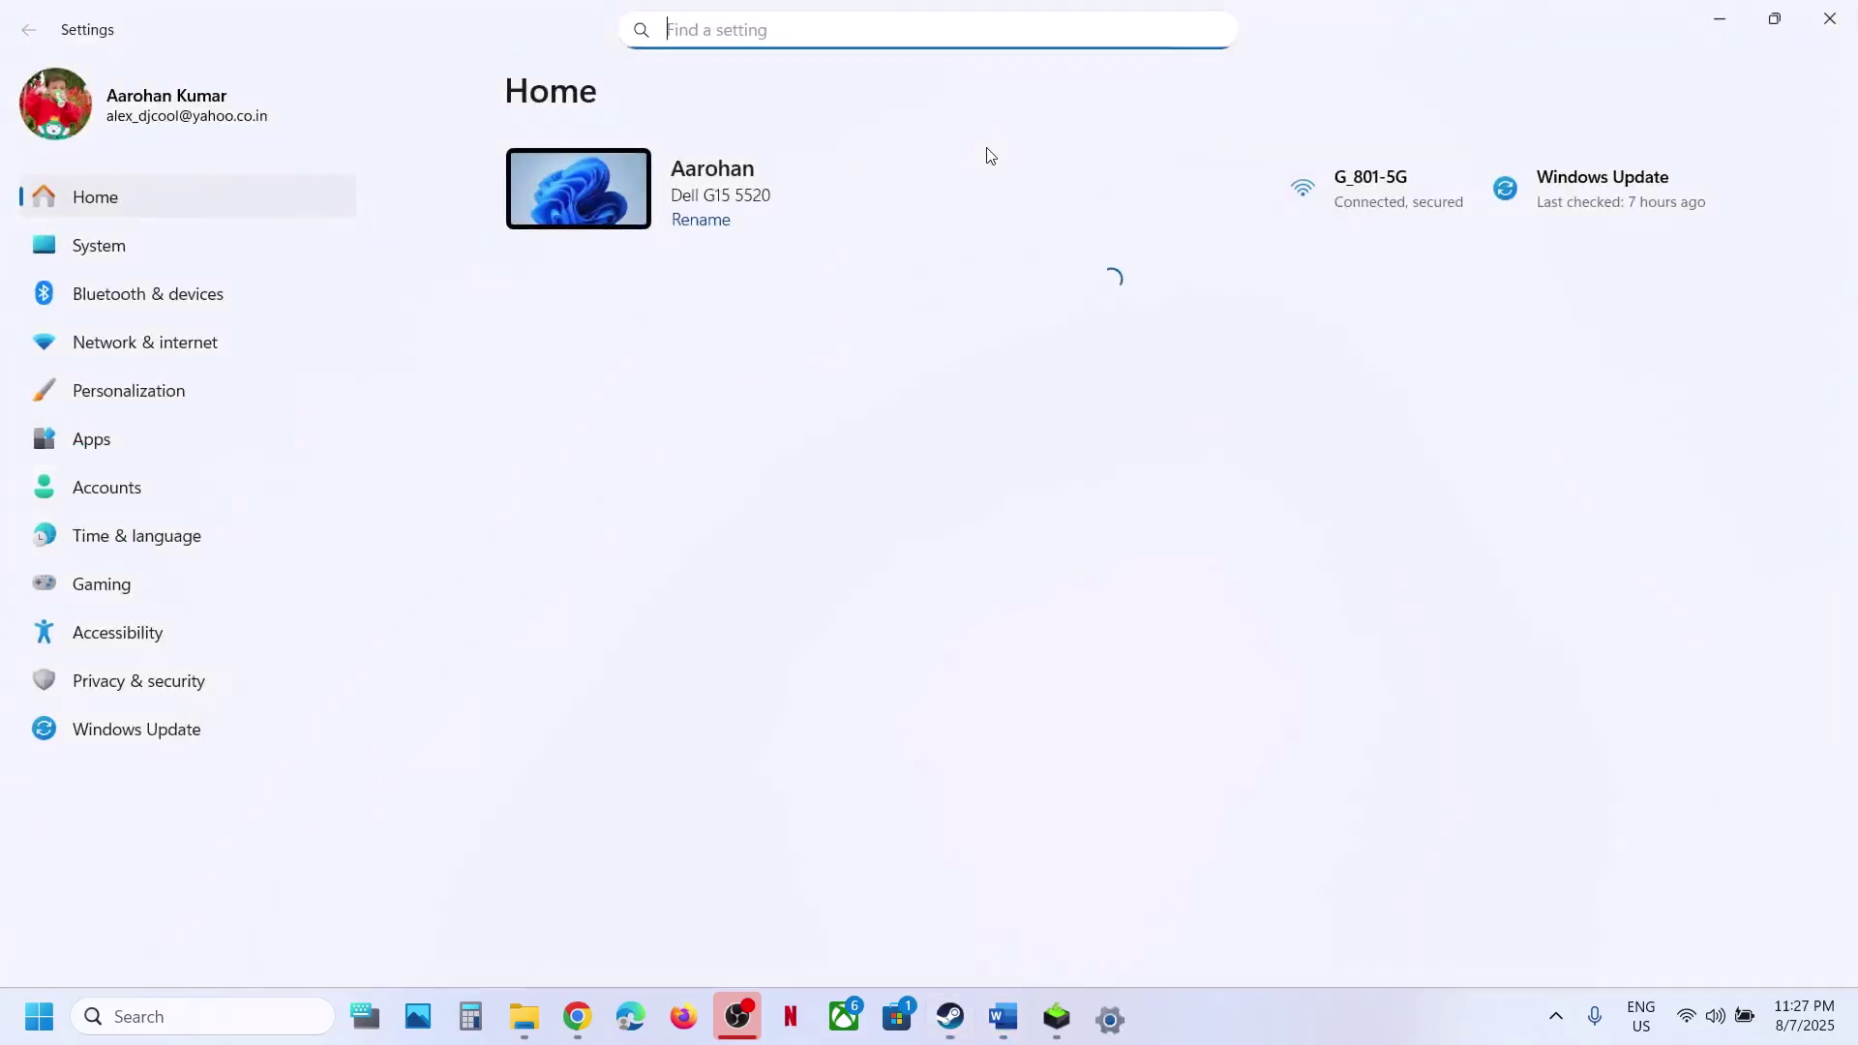
left_click(145, 680)
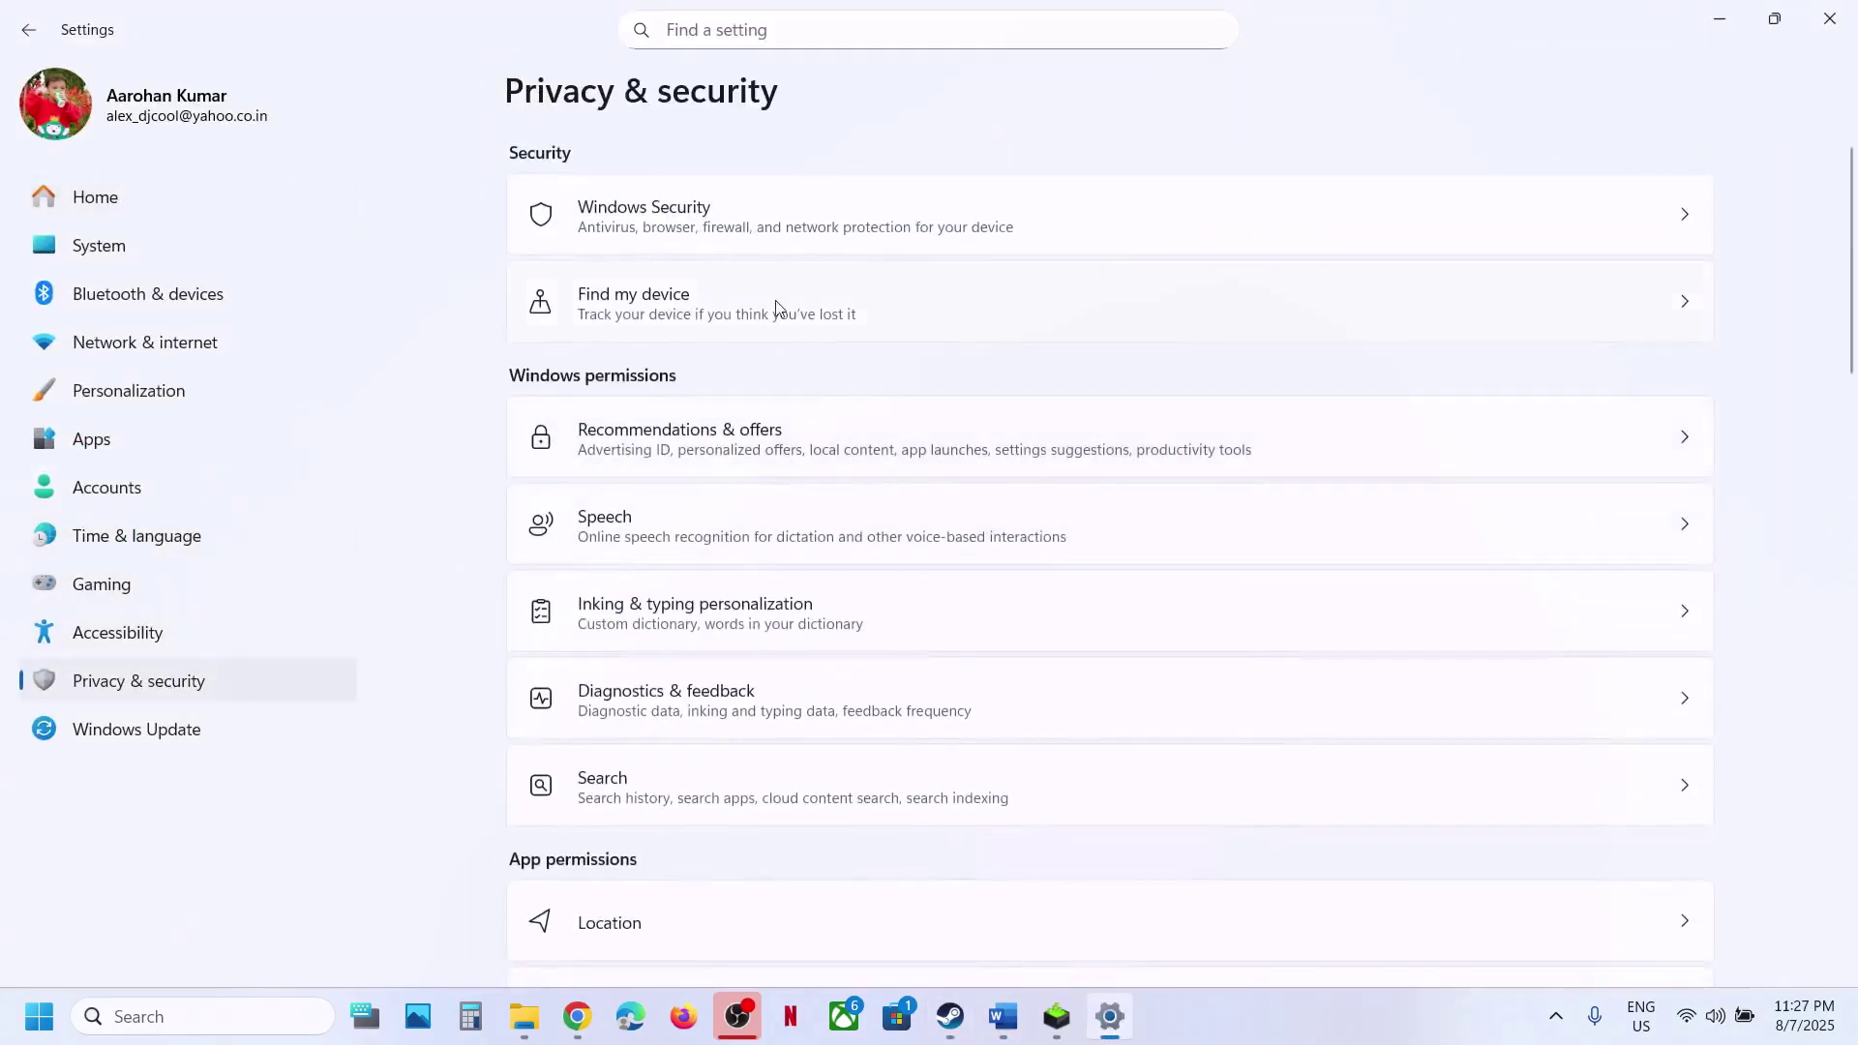
left_click(675, 226)
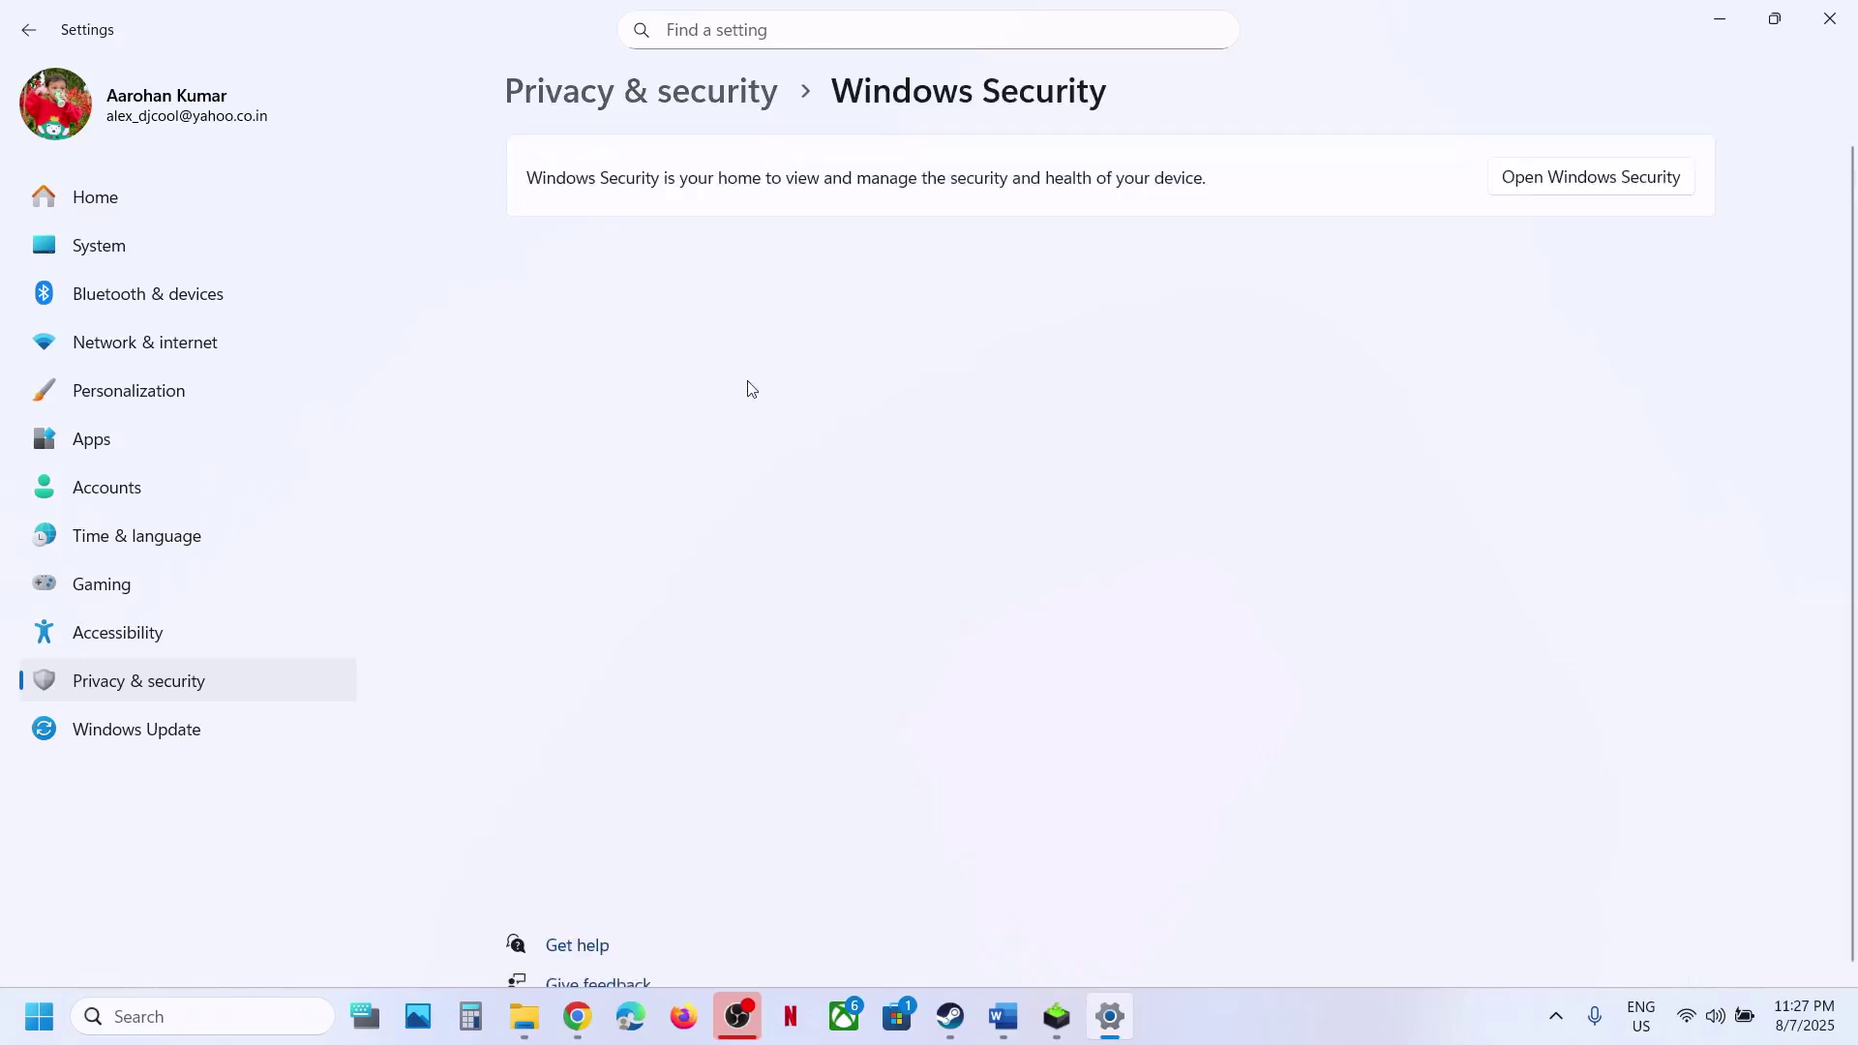
left_click(634, 348)
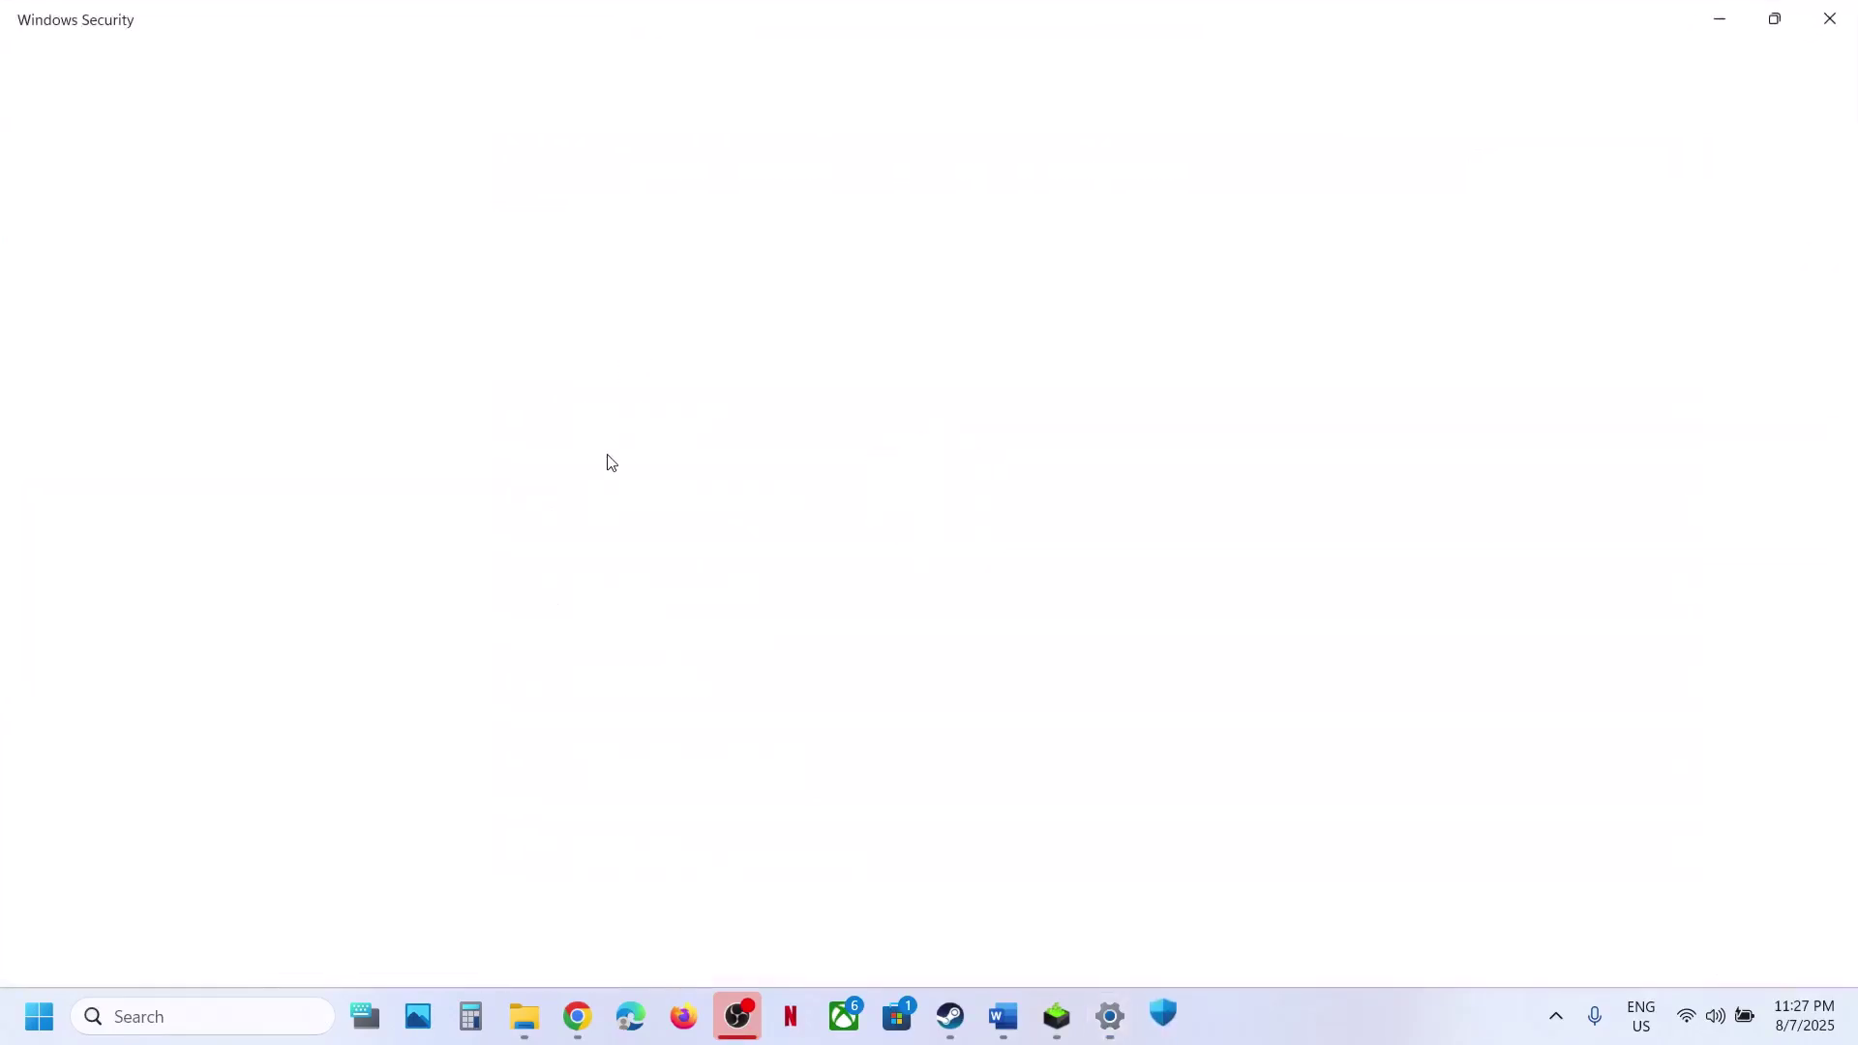
scroll(610, 463, "down", 3)
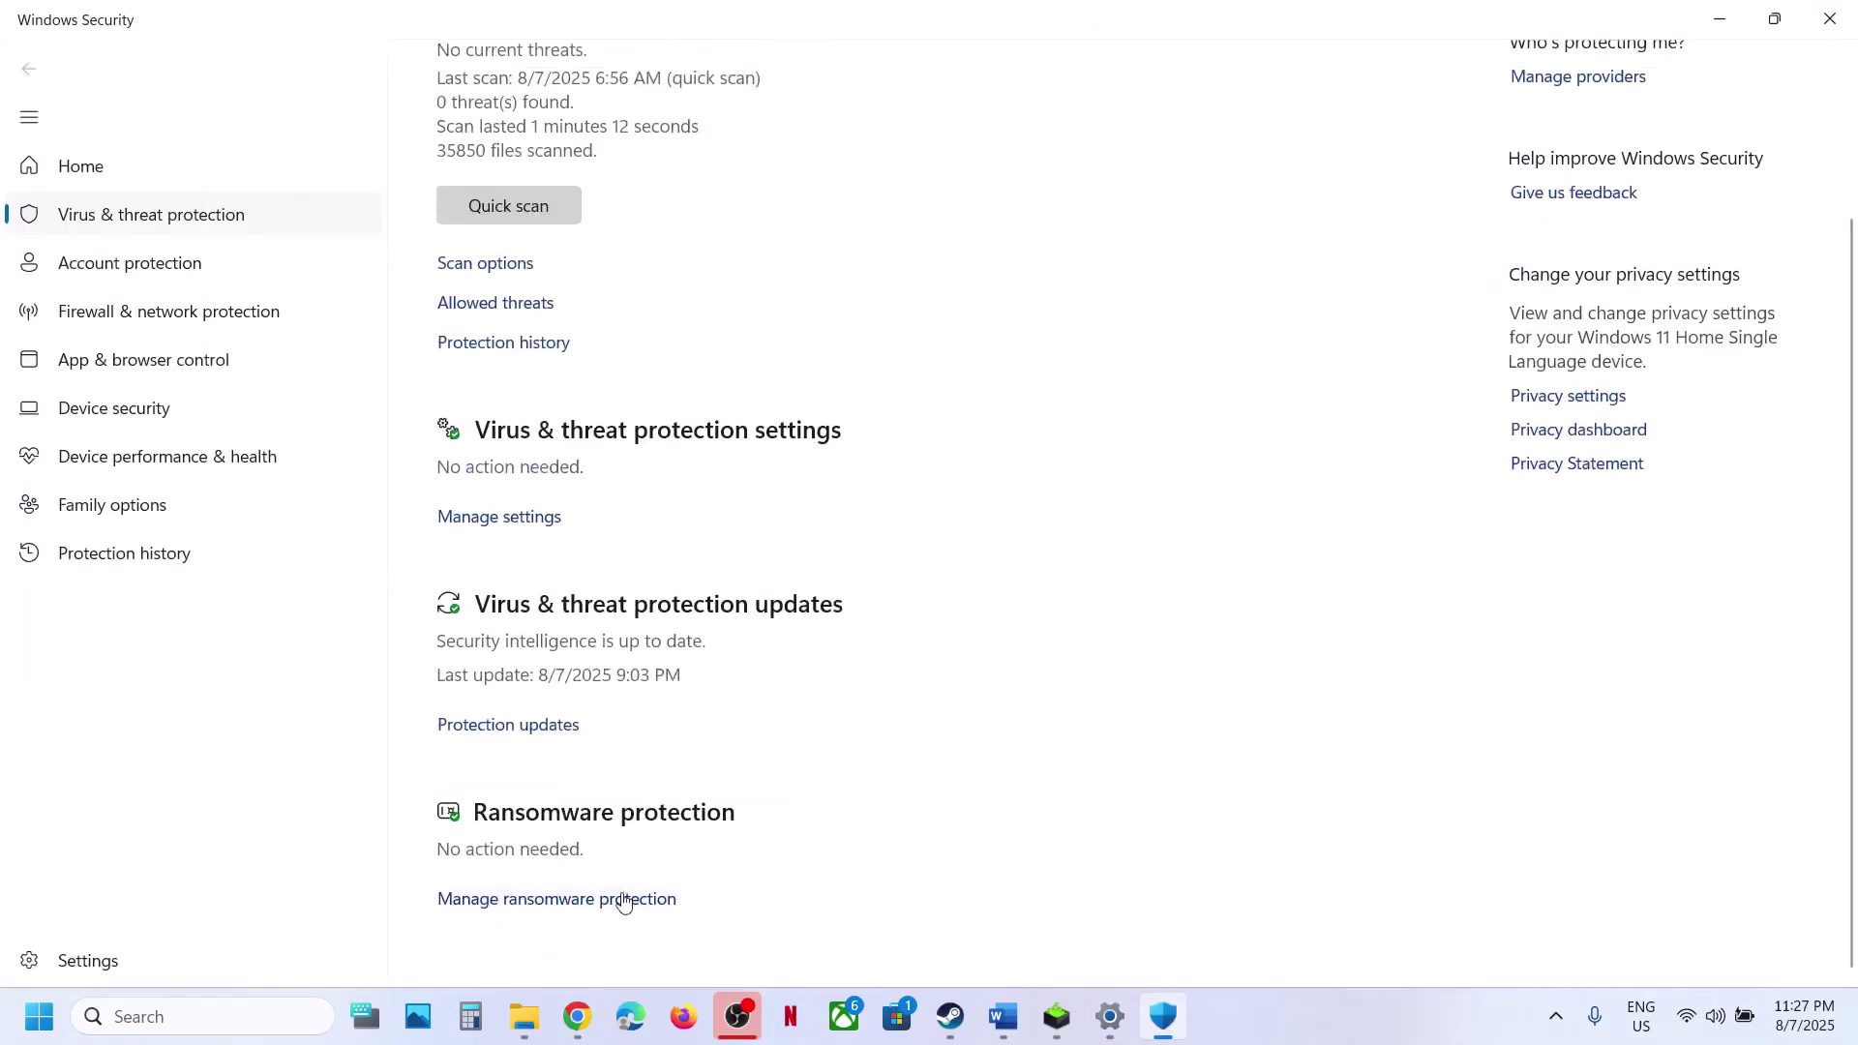
left_click(601, 908)
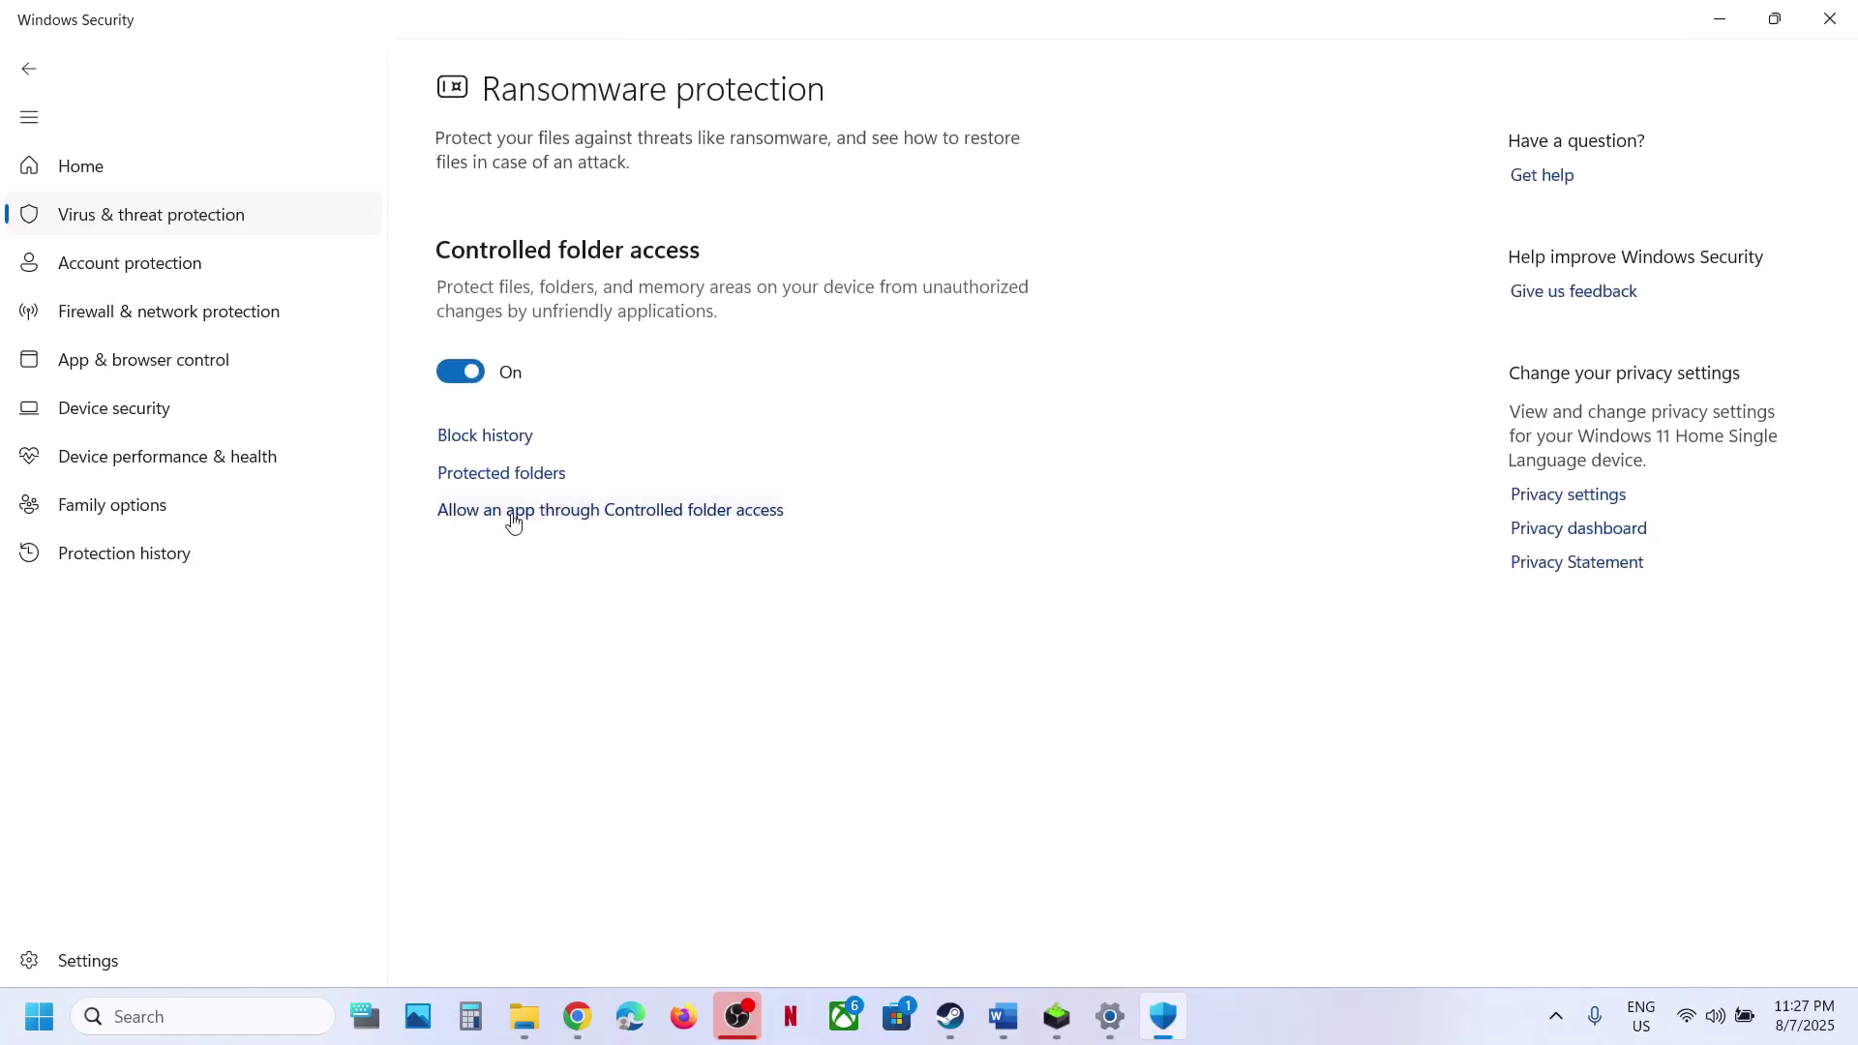
left_click(513, 520)
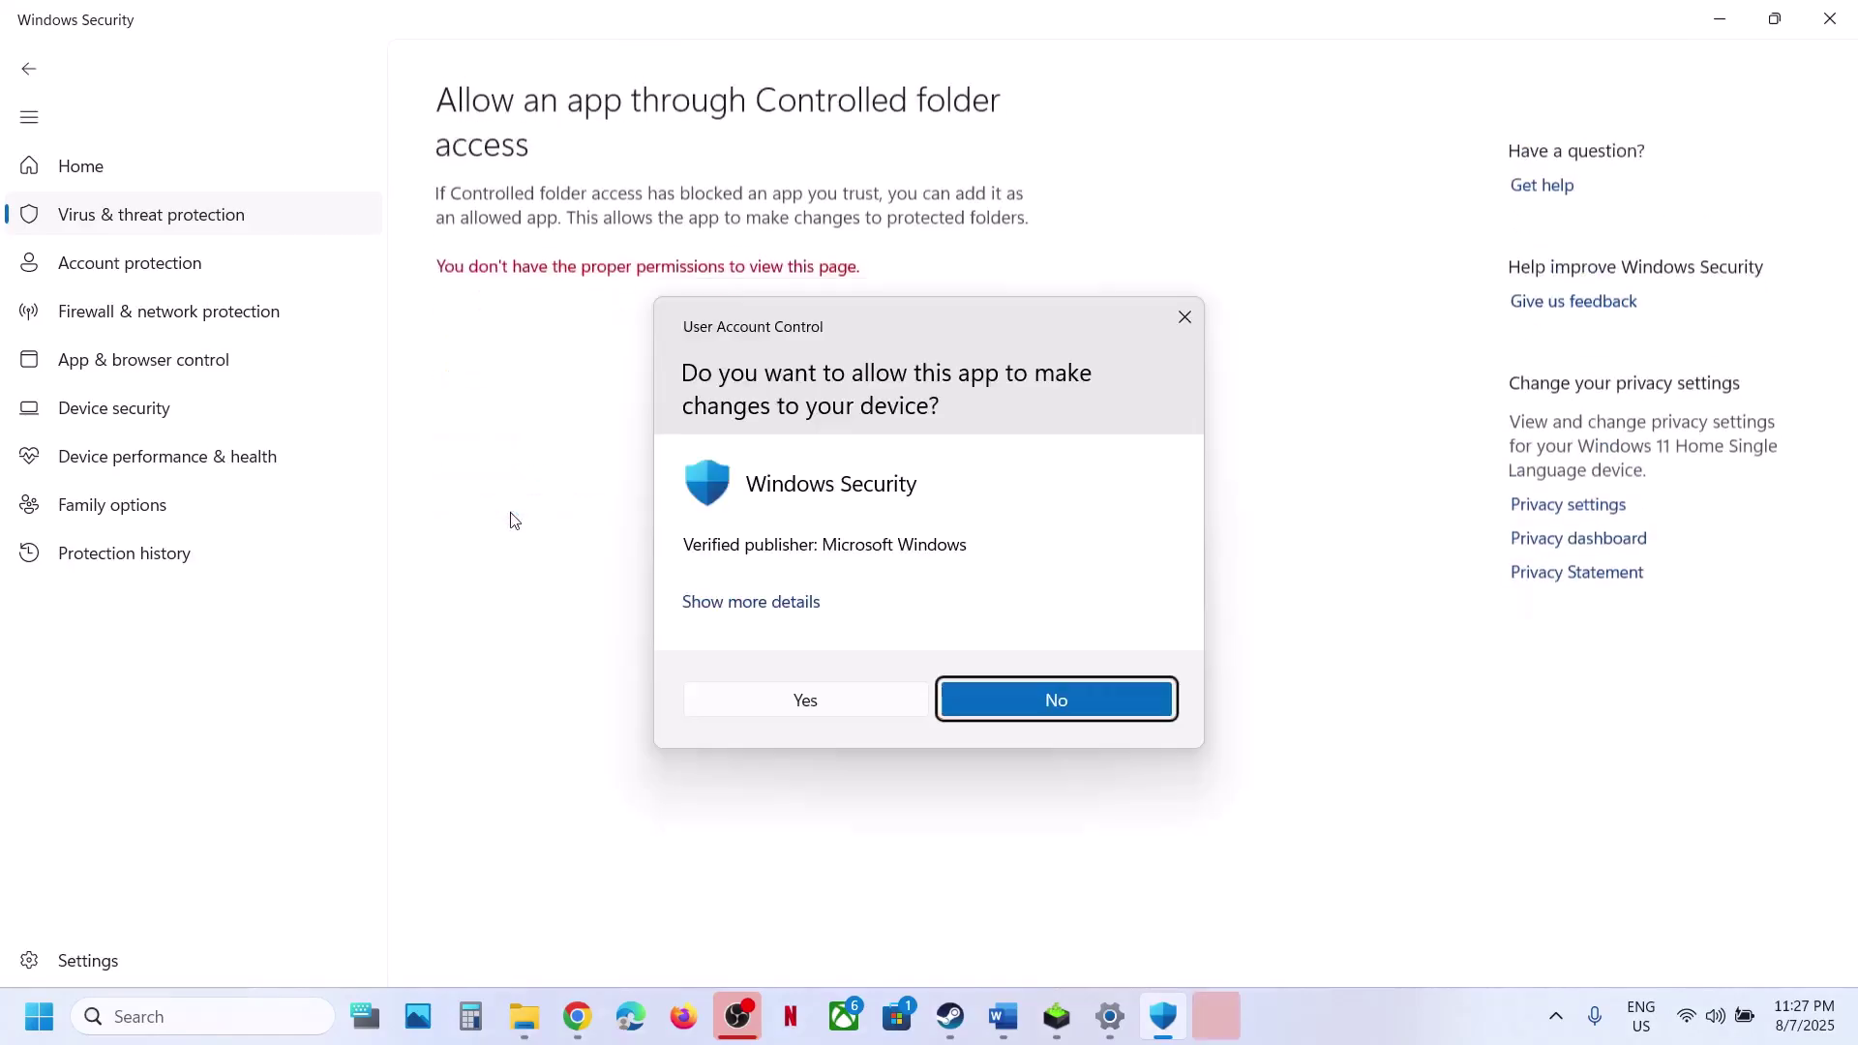
left_click(735, 695)
- Allow the MafiaTheOldCountry application from steamapps\common\Mafia The Old Country\MafiaTheOldCountry\Binaries\Win64 through Controlled folder access
left_click(538, 281)
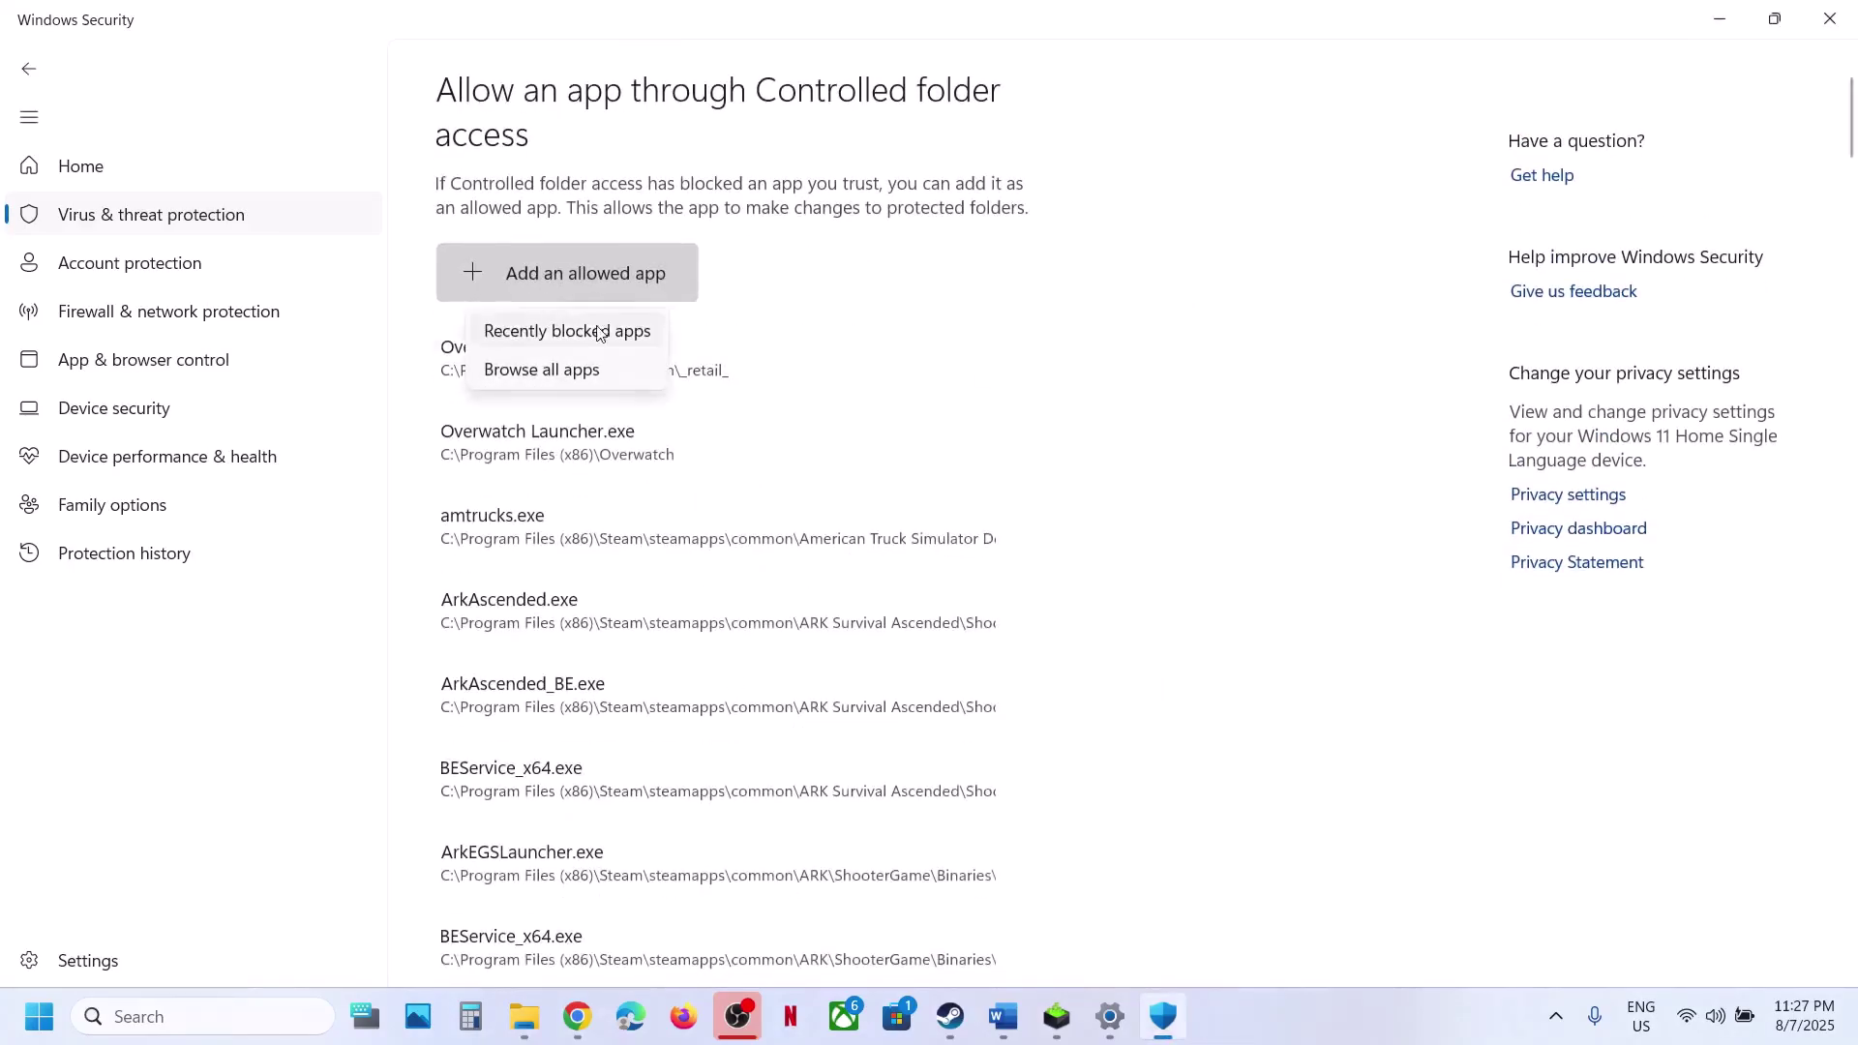
left_click(572, 368)
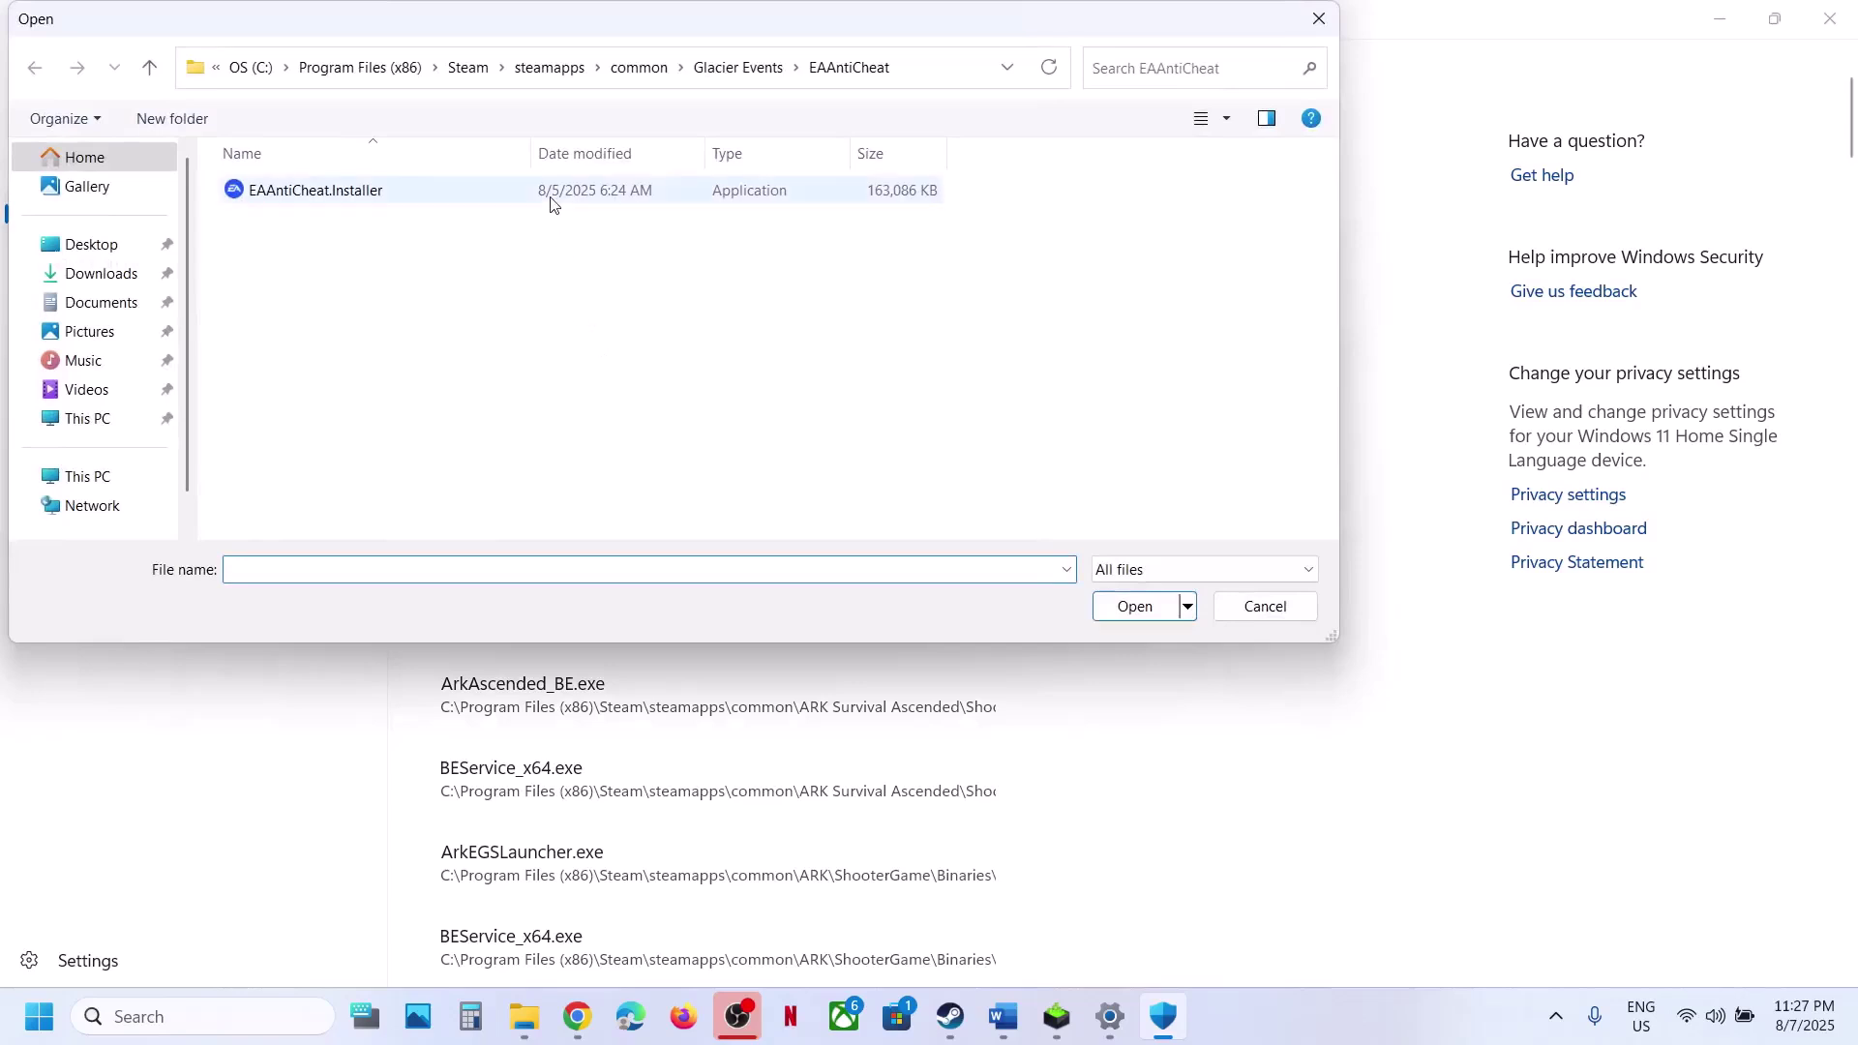
left_click(635, 70)
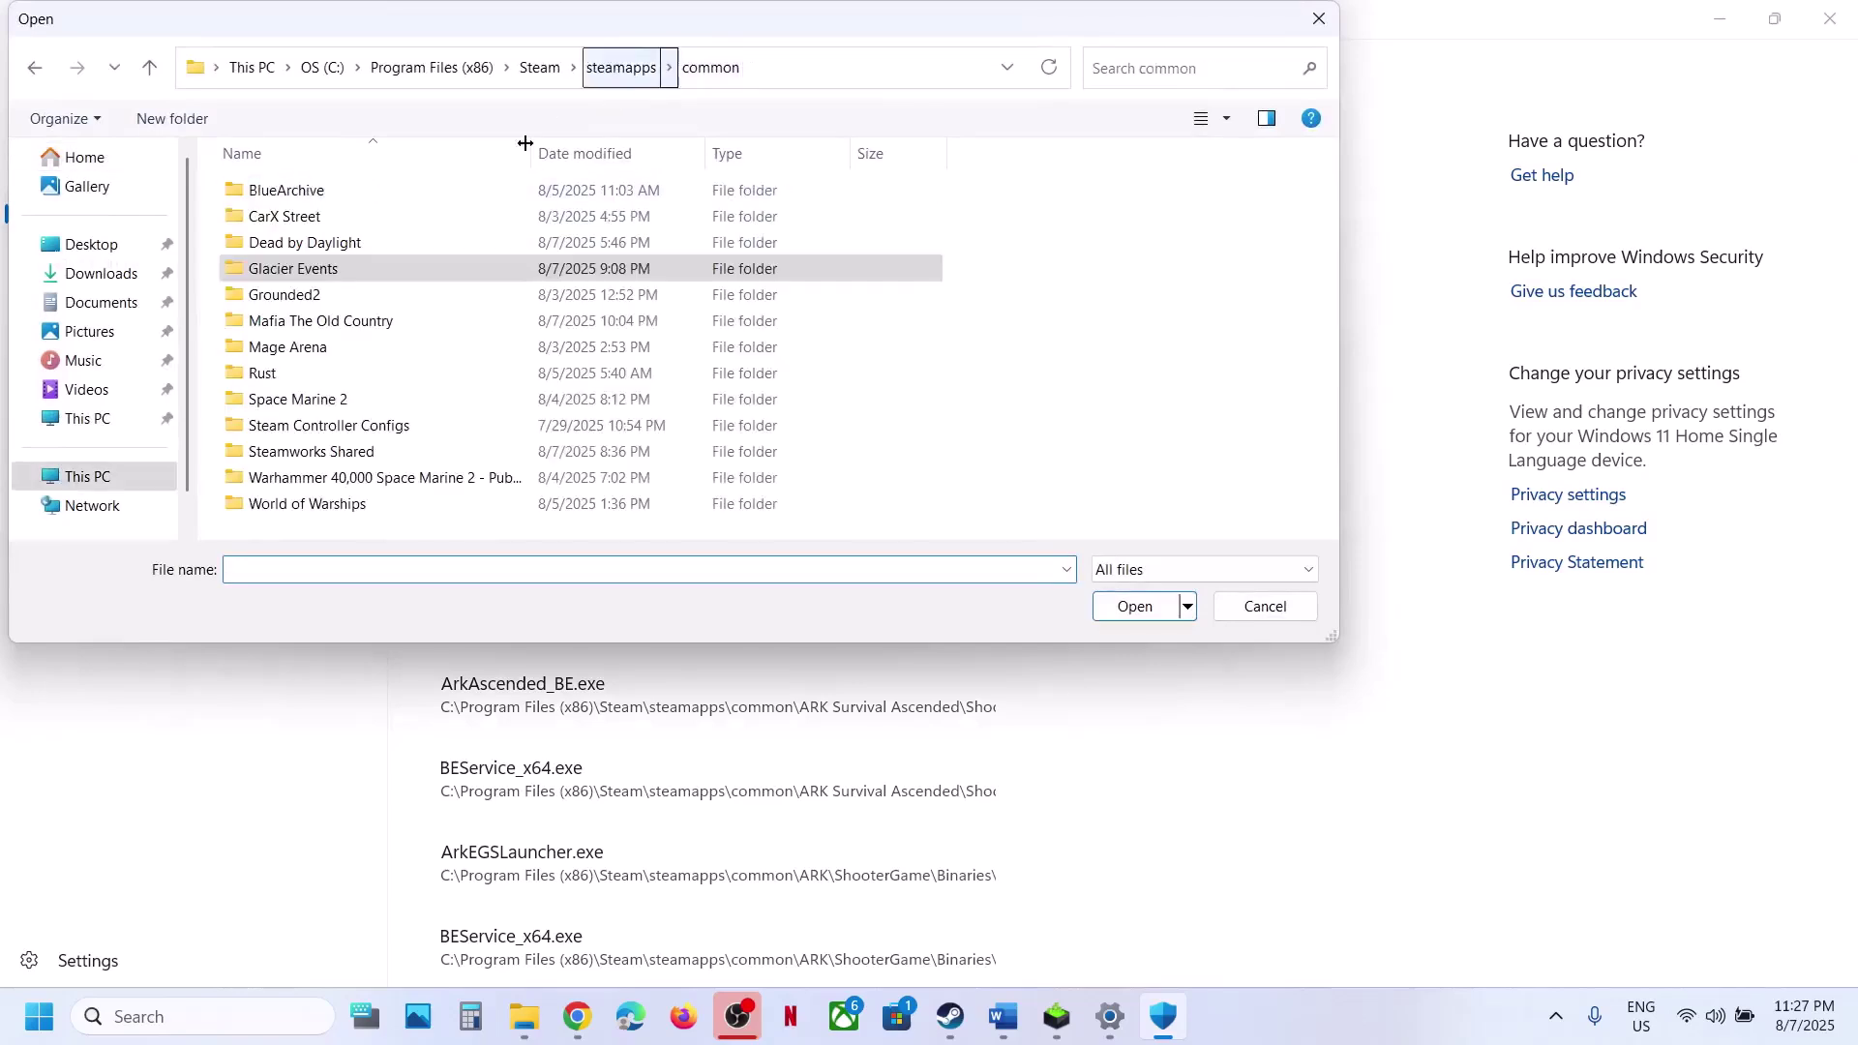
left_click(368, 324)
double_click(367, 323)
double_click(332, 216)
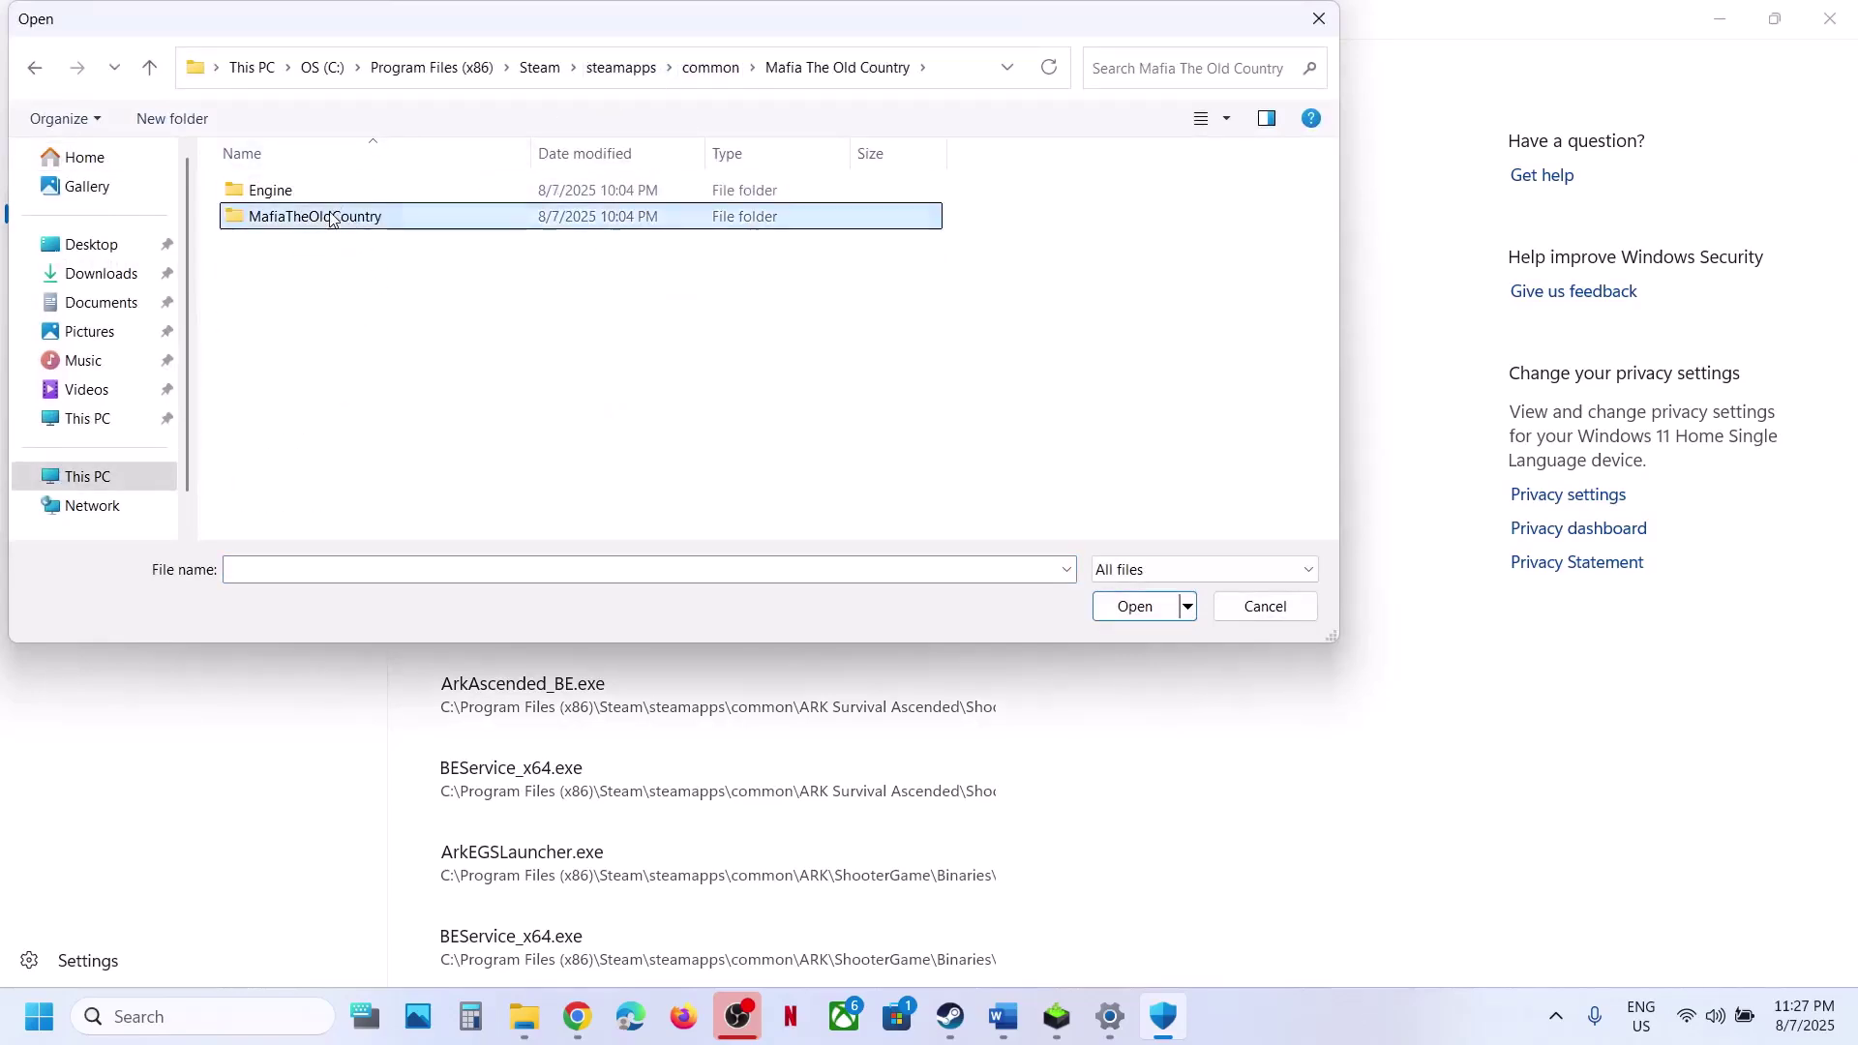
double_click(291, 190)
double_click(290, 190)
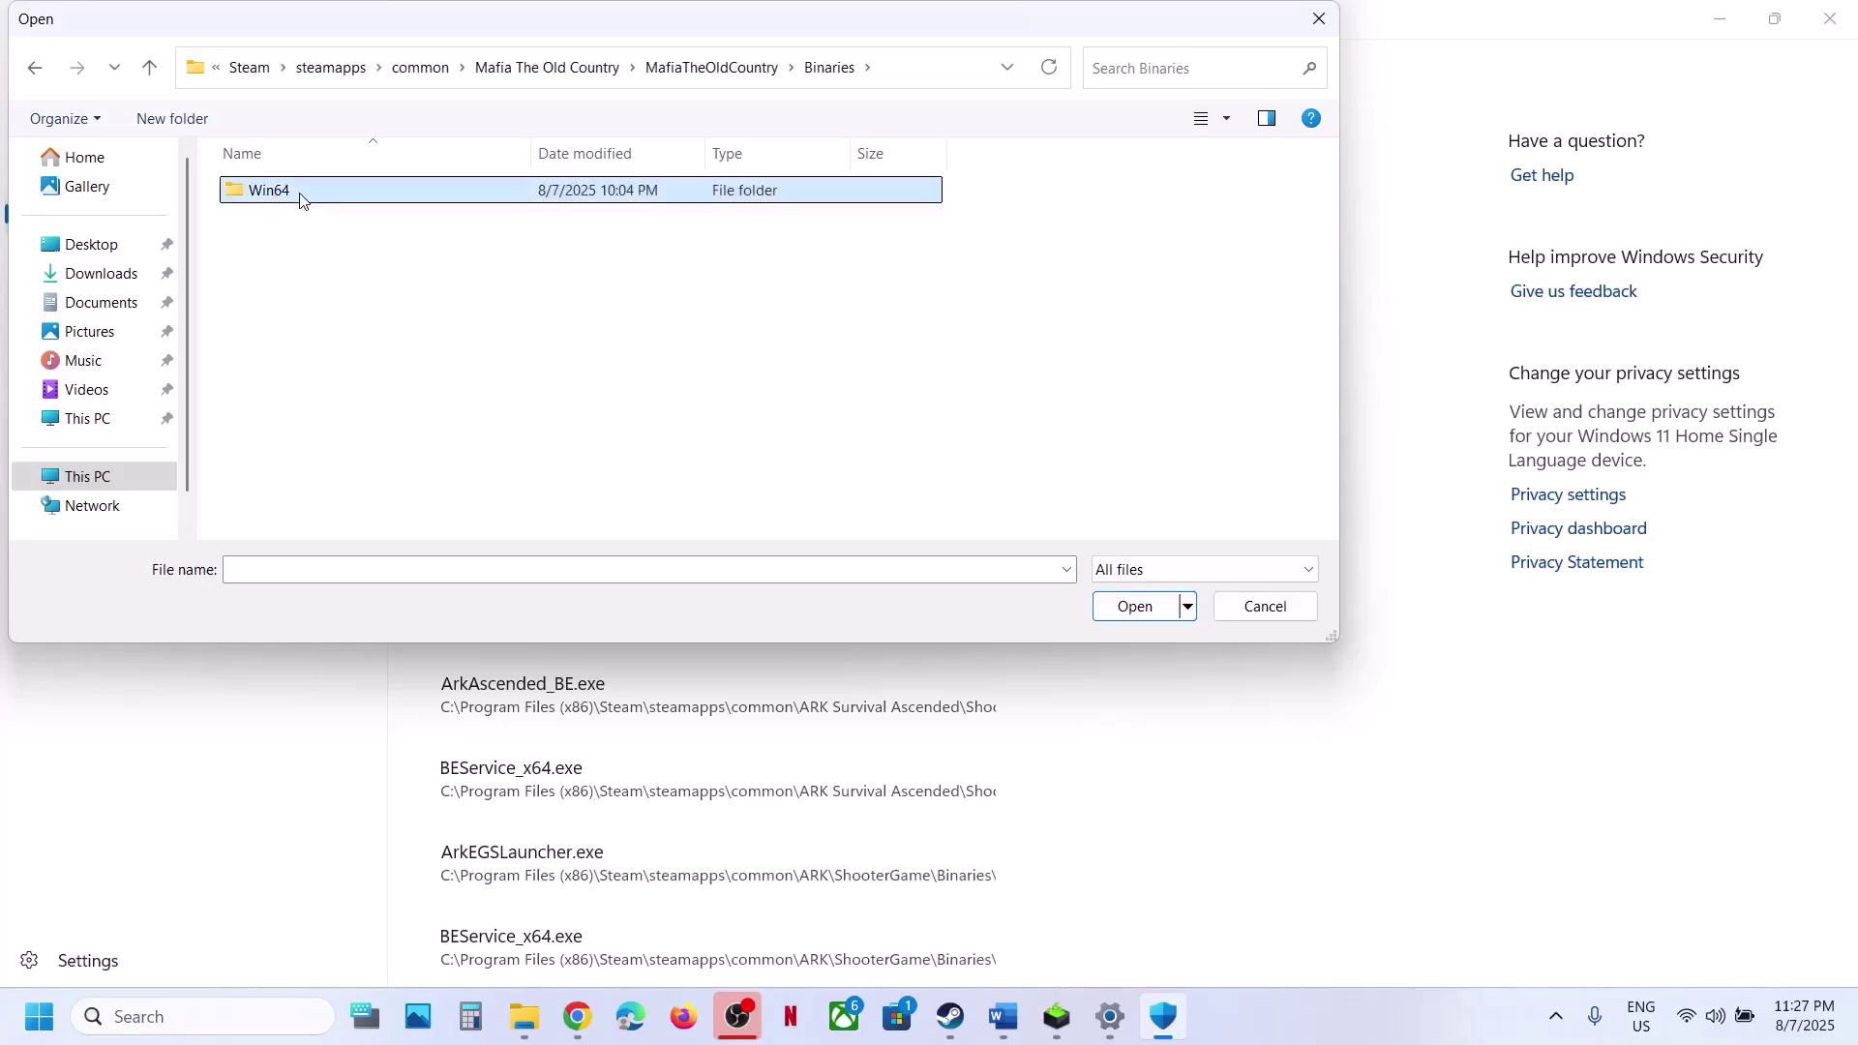
left_click(332, 222)
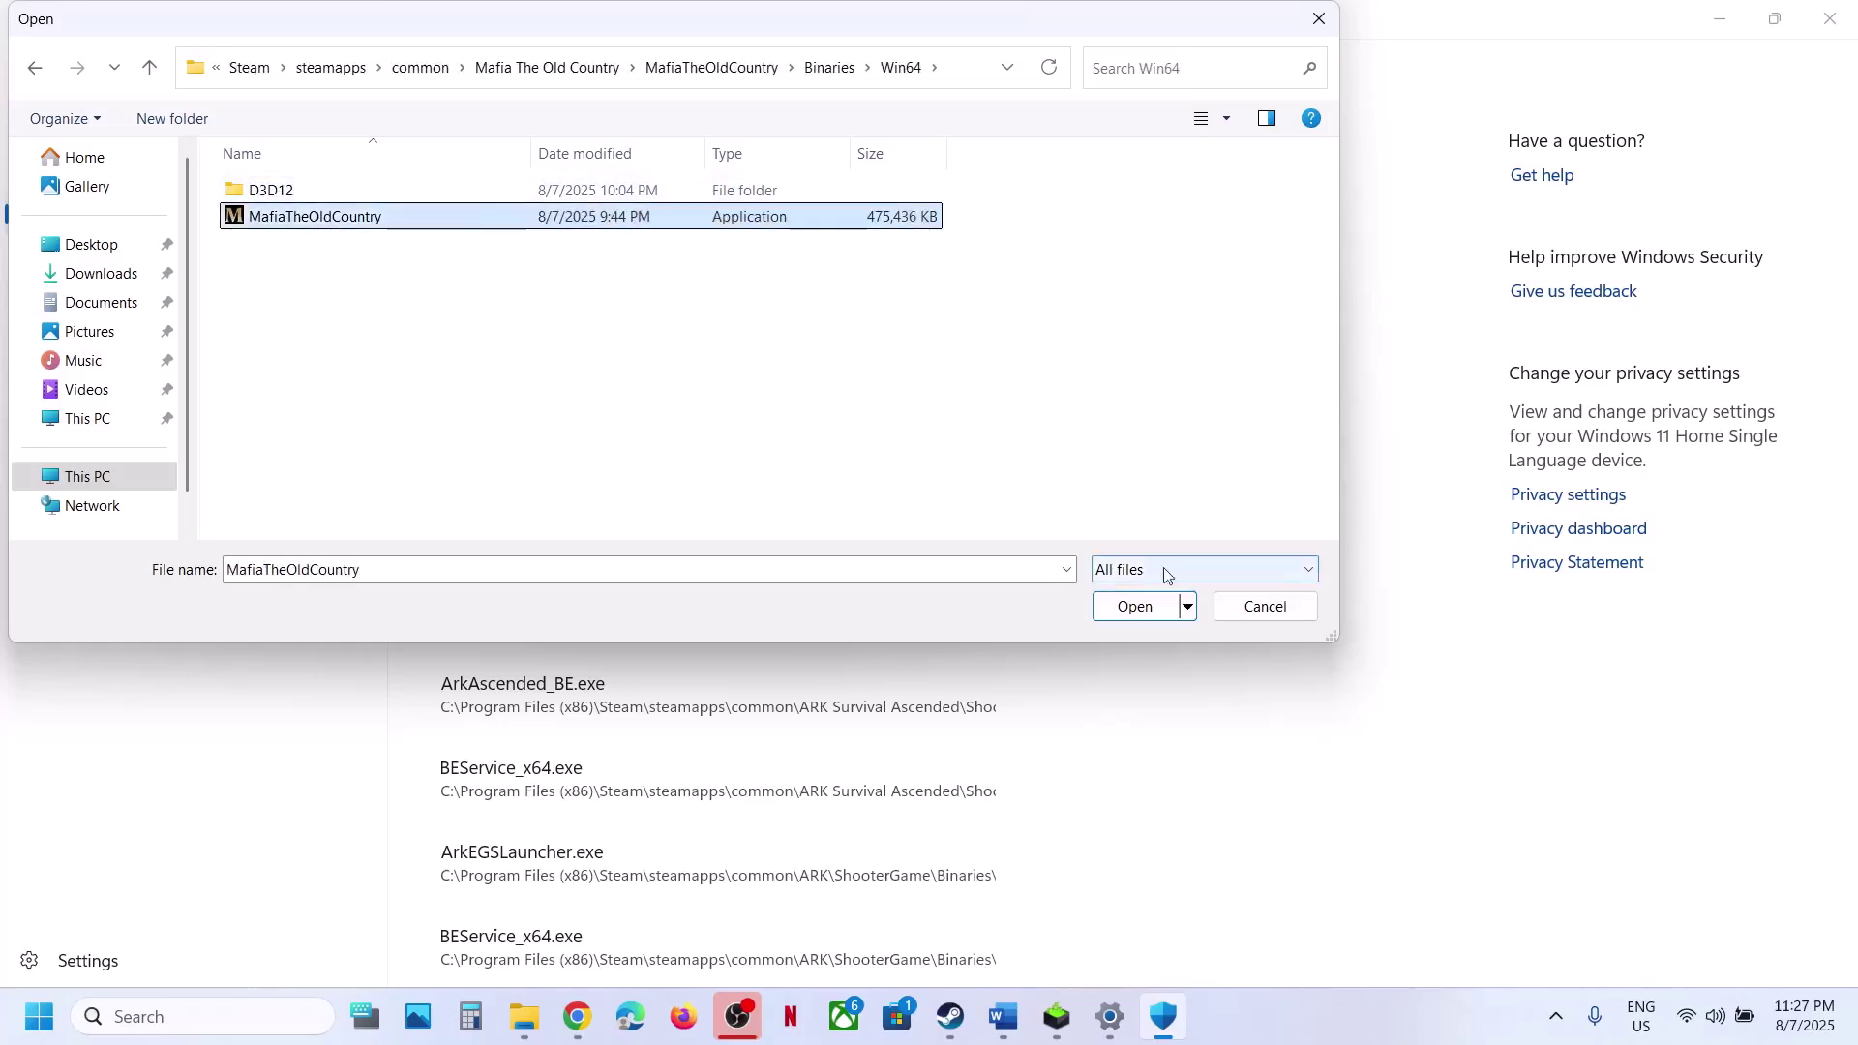
left_click(1135, 608)
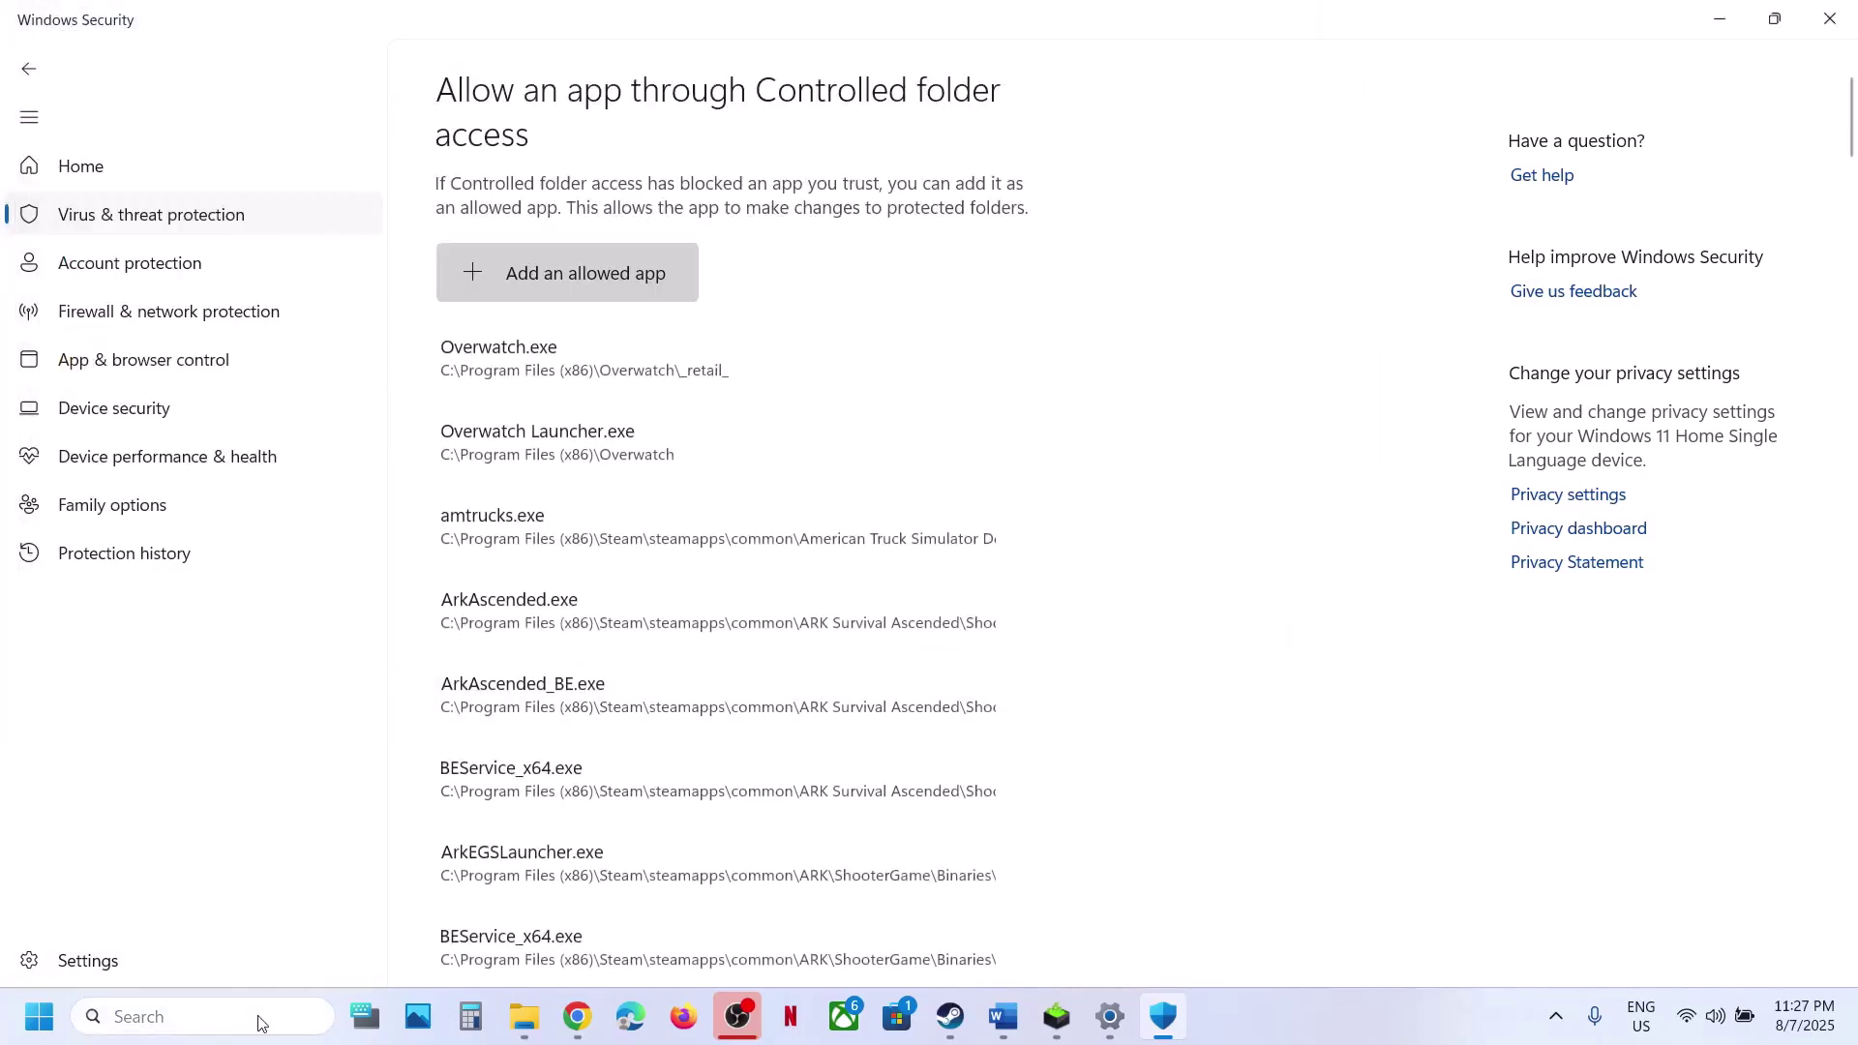
- Switch to Control Panel, open the Windows Defender Firewall's allowed apps under System and Security, and unlock the list for changes
left_click(260, 1017)
type("control")
key("Return")
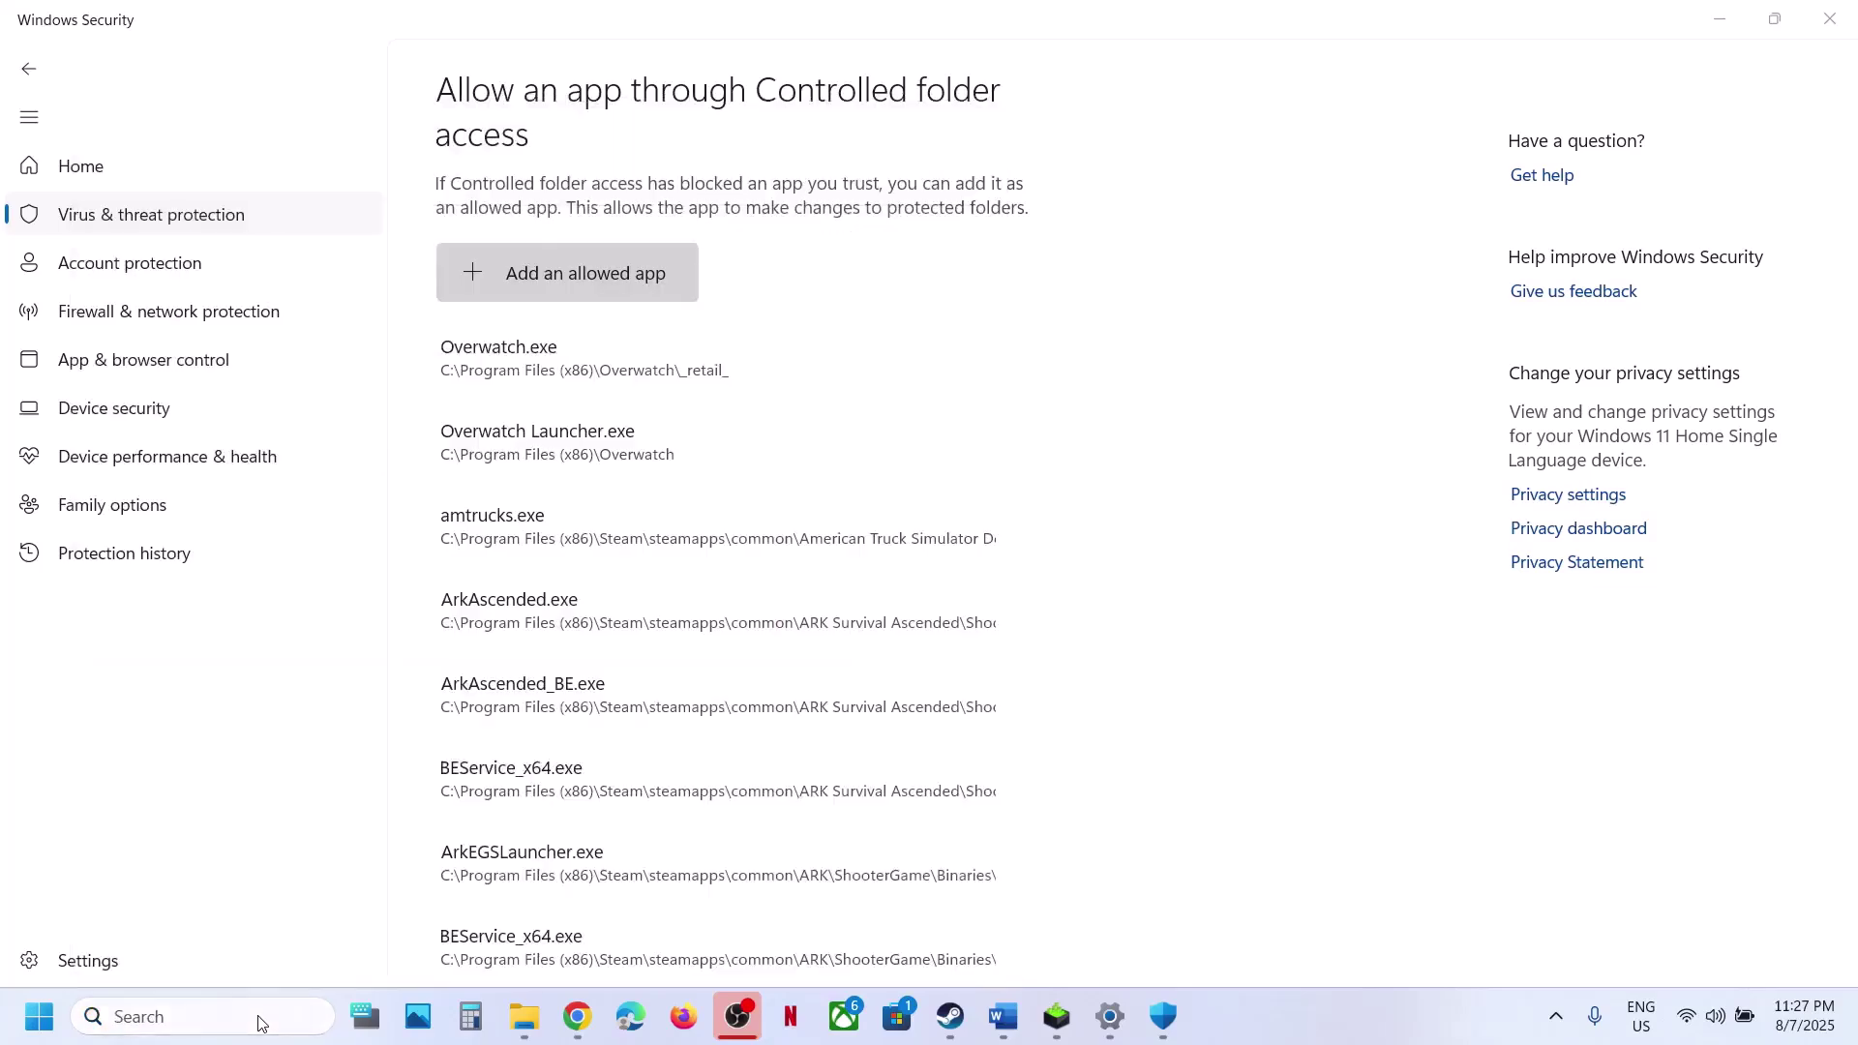
left_click(689, 196)
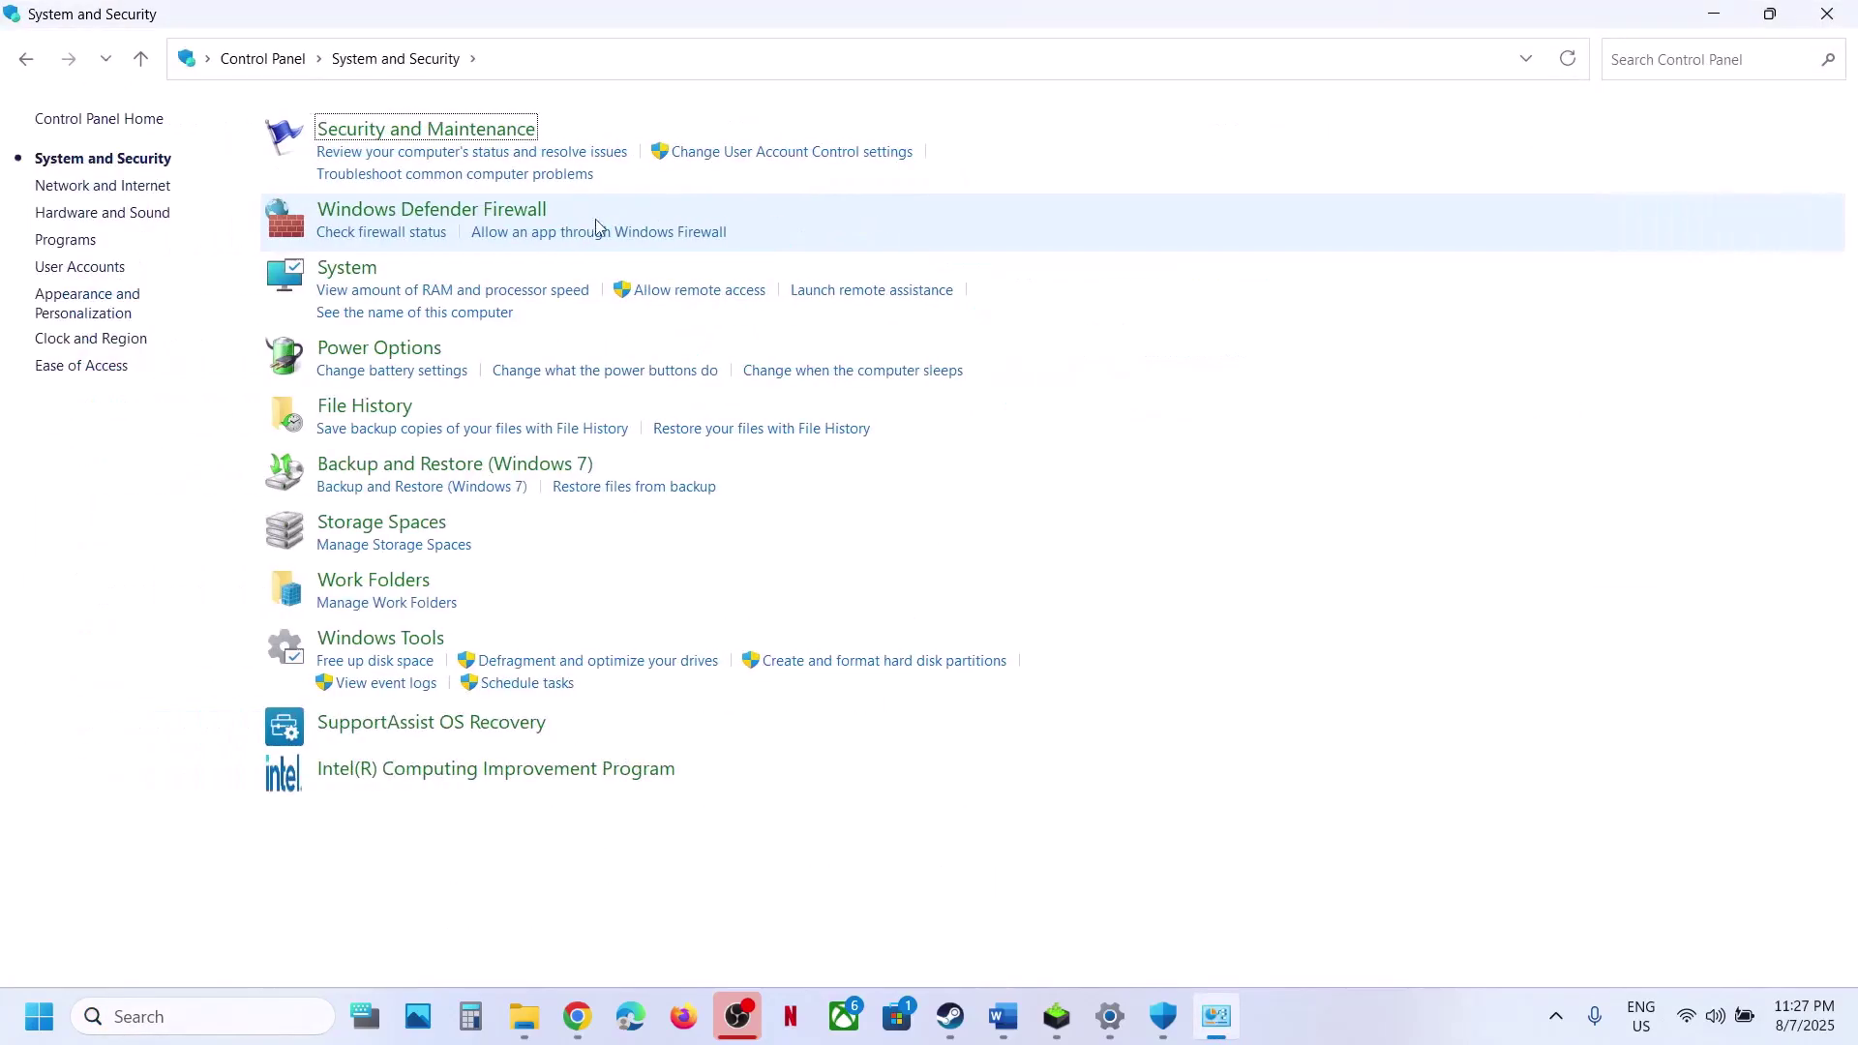
left_click(472, 215)
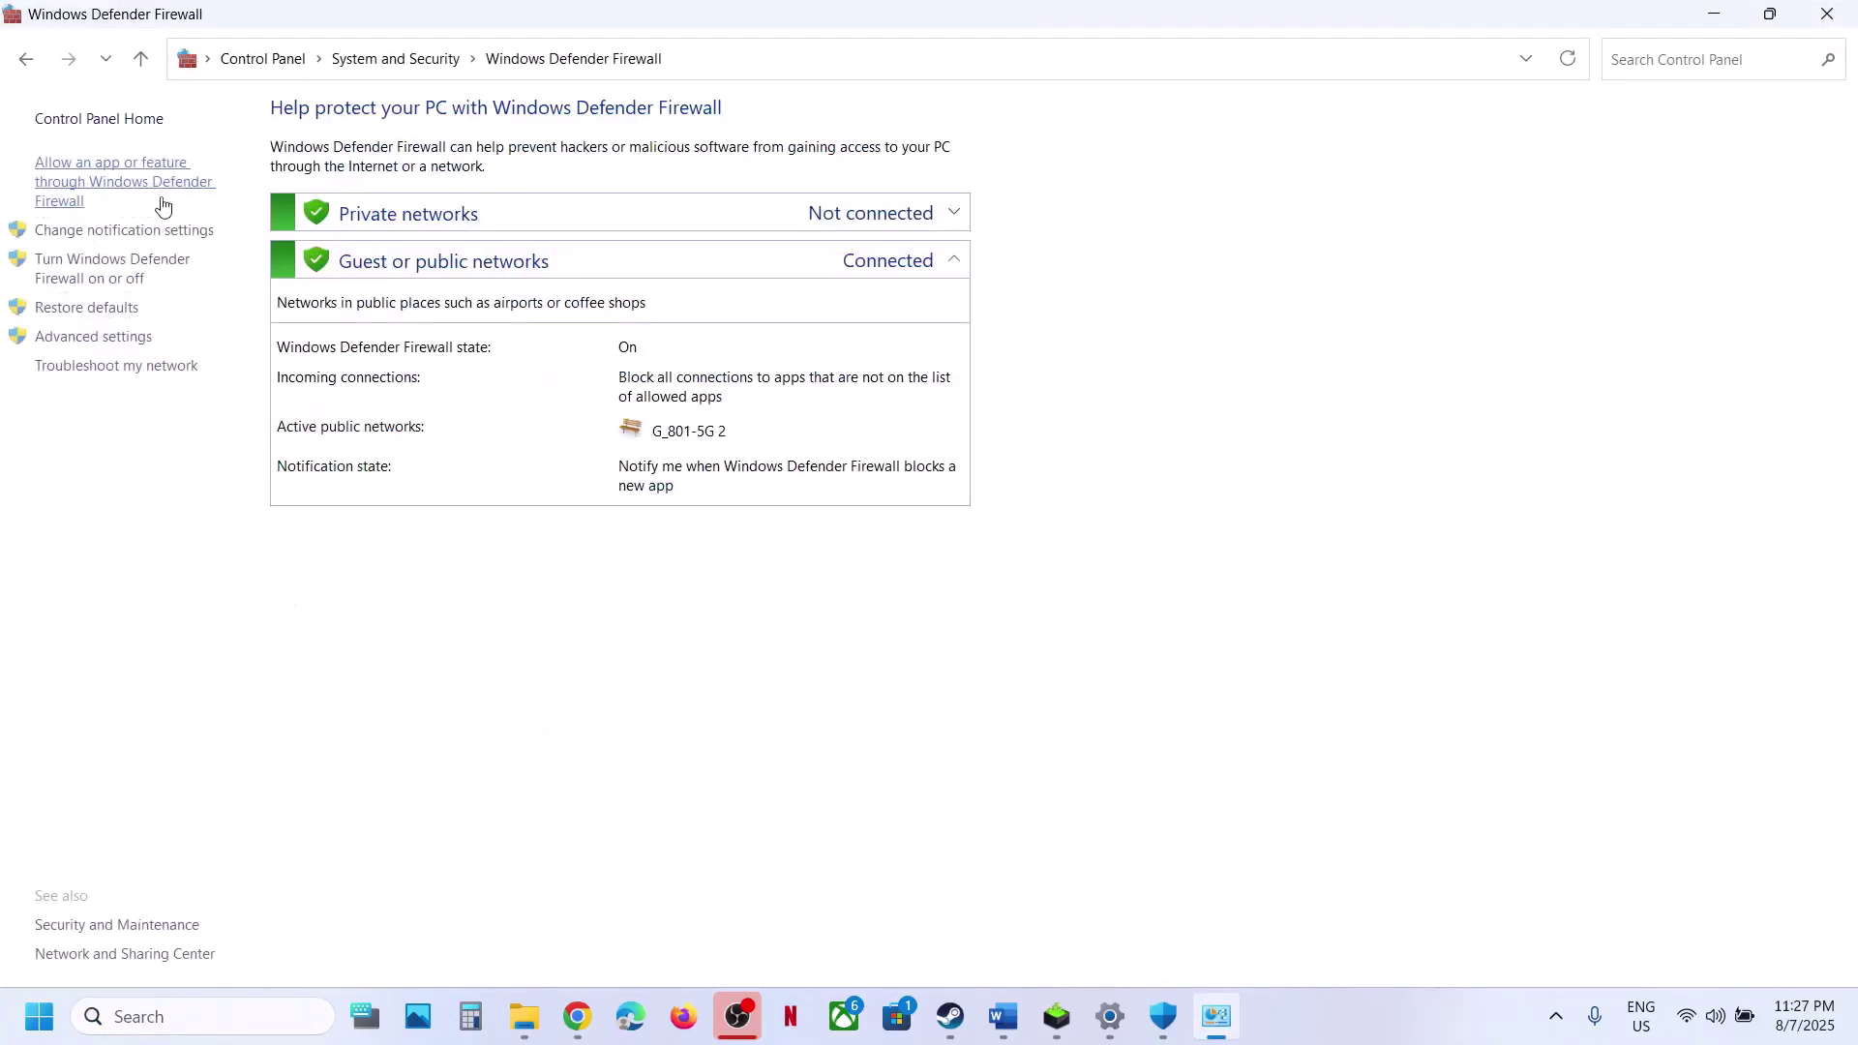
left_click(133, 190)
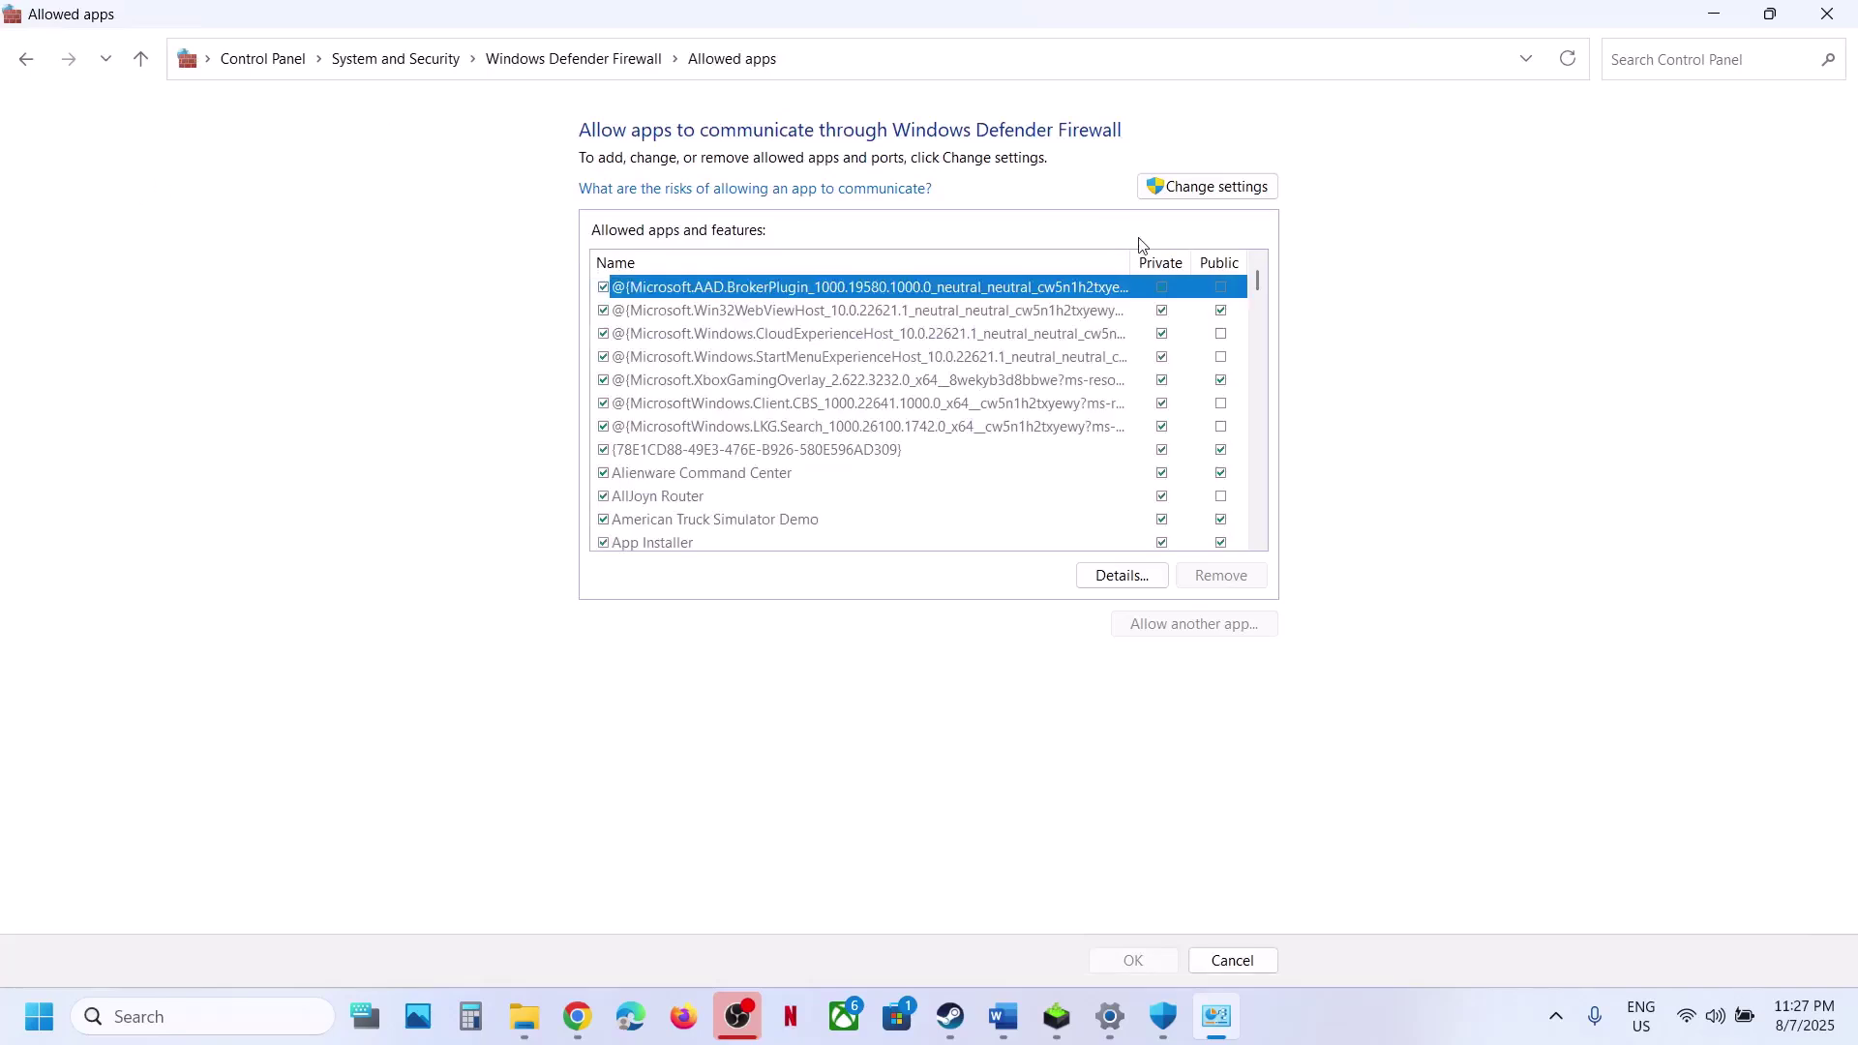
left_click(1248, 188)
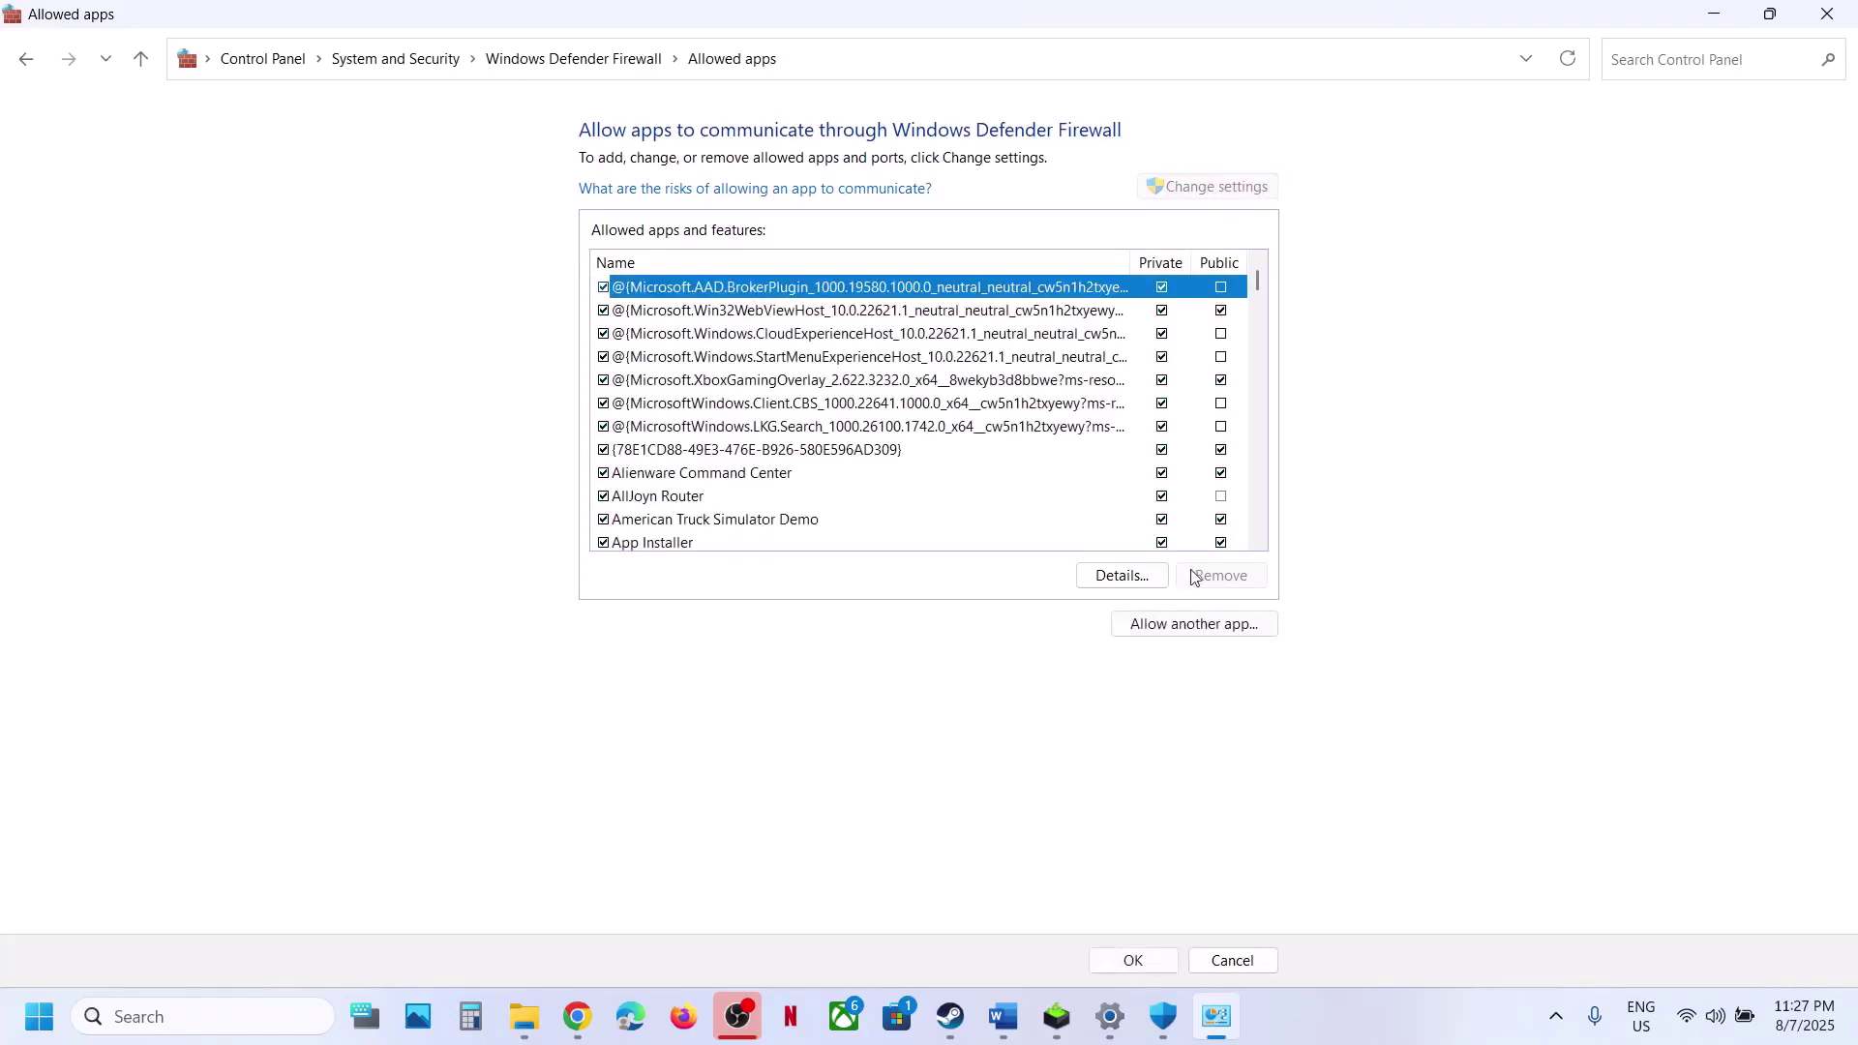
- Try to add the MafiaTheOldCountry application from common\Mafia The Old Country\MafiaTheOldCountry\Binaries\Win64 to the firewall's allowed apps
left_click(1178, 627)
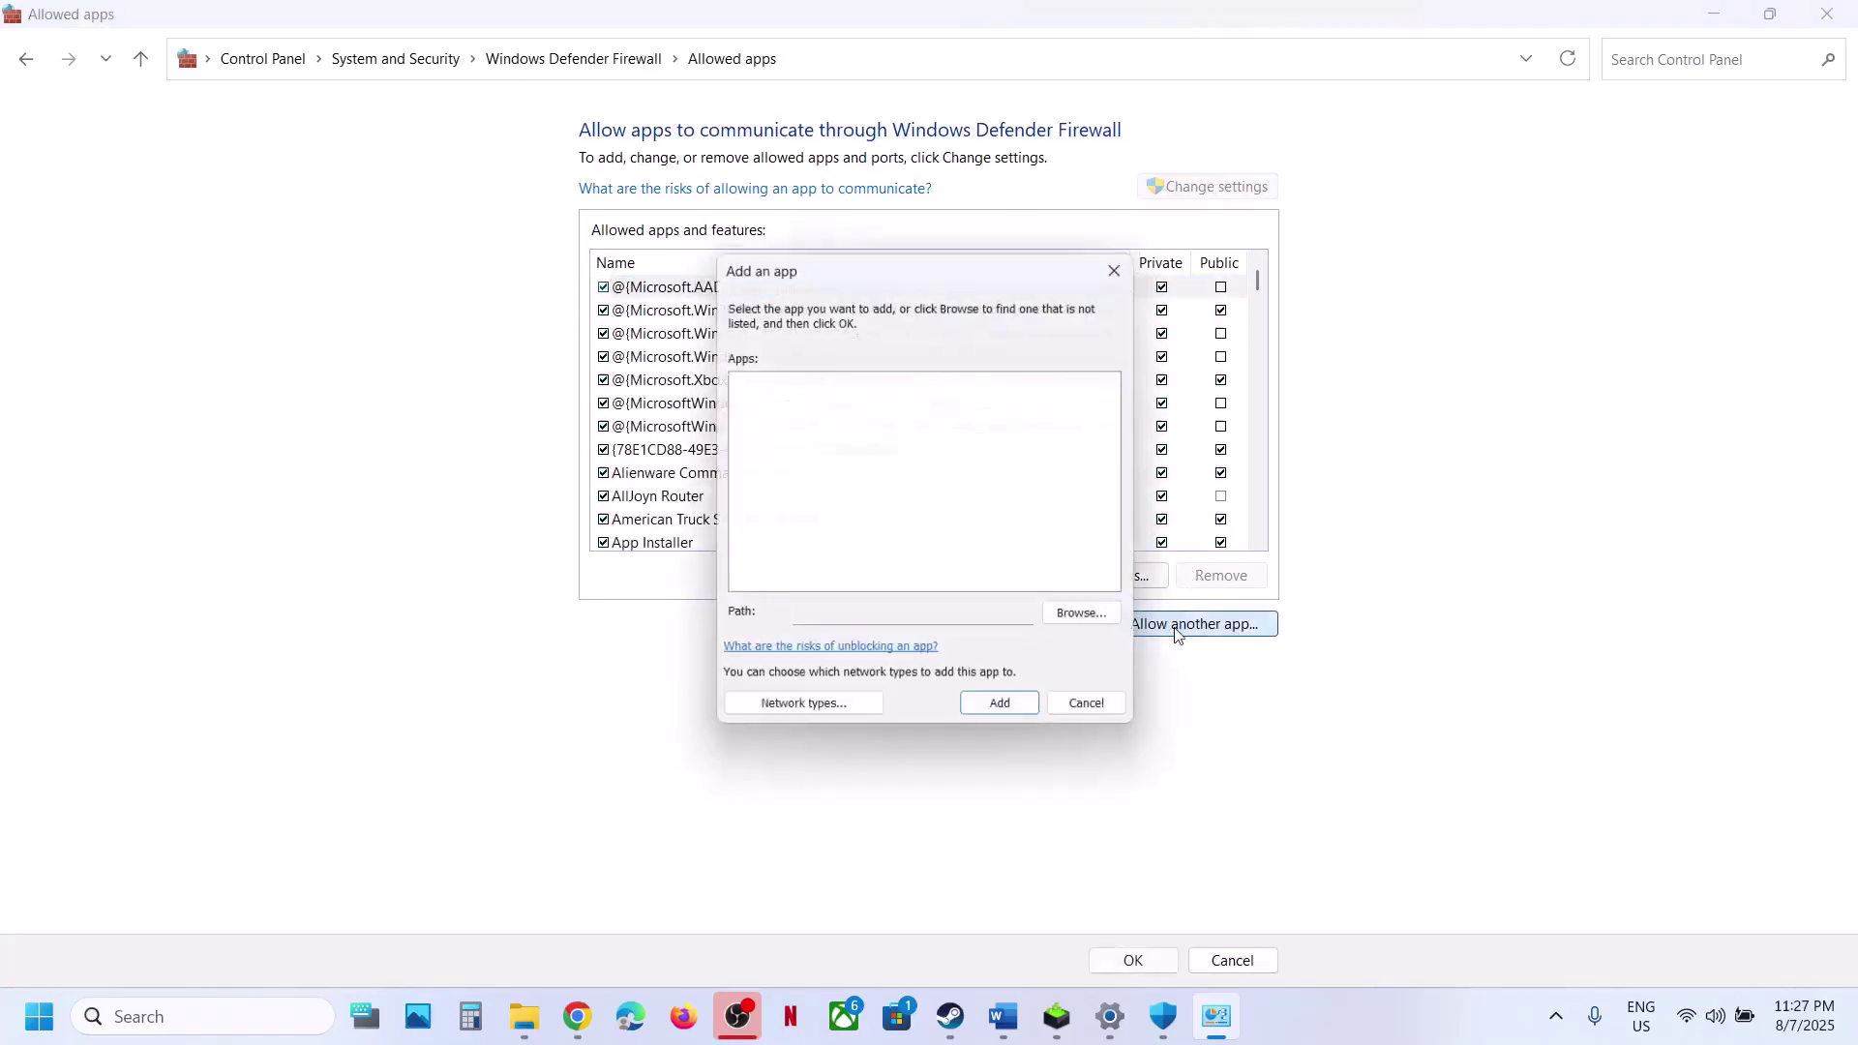
left_click(1089, 616)
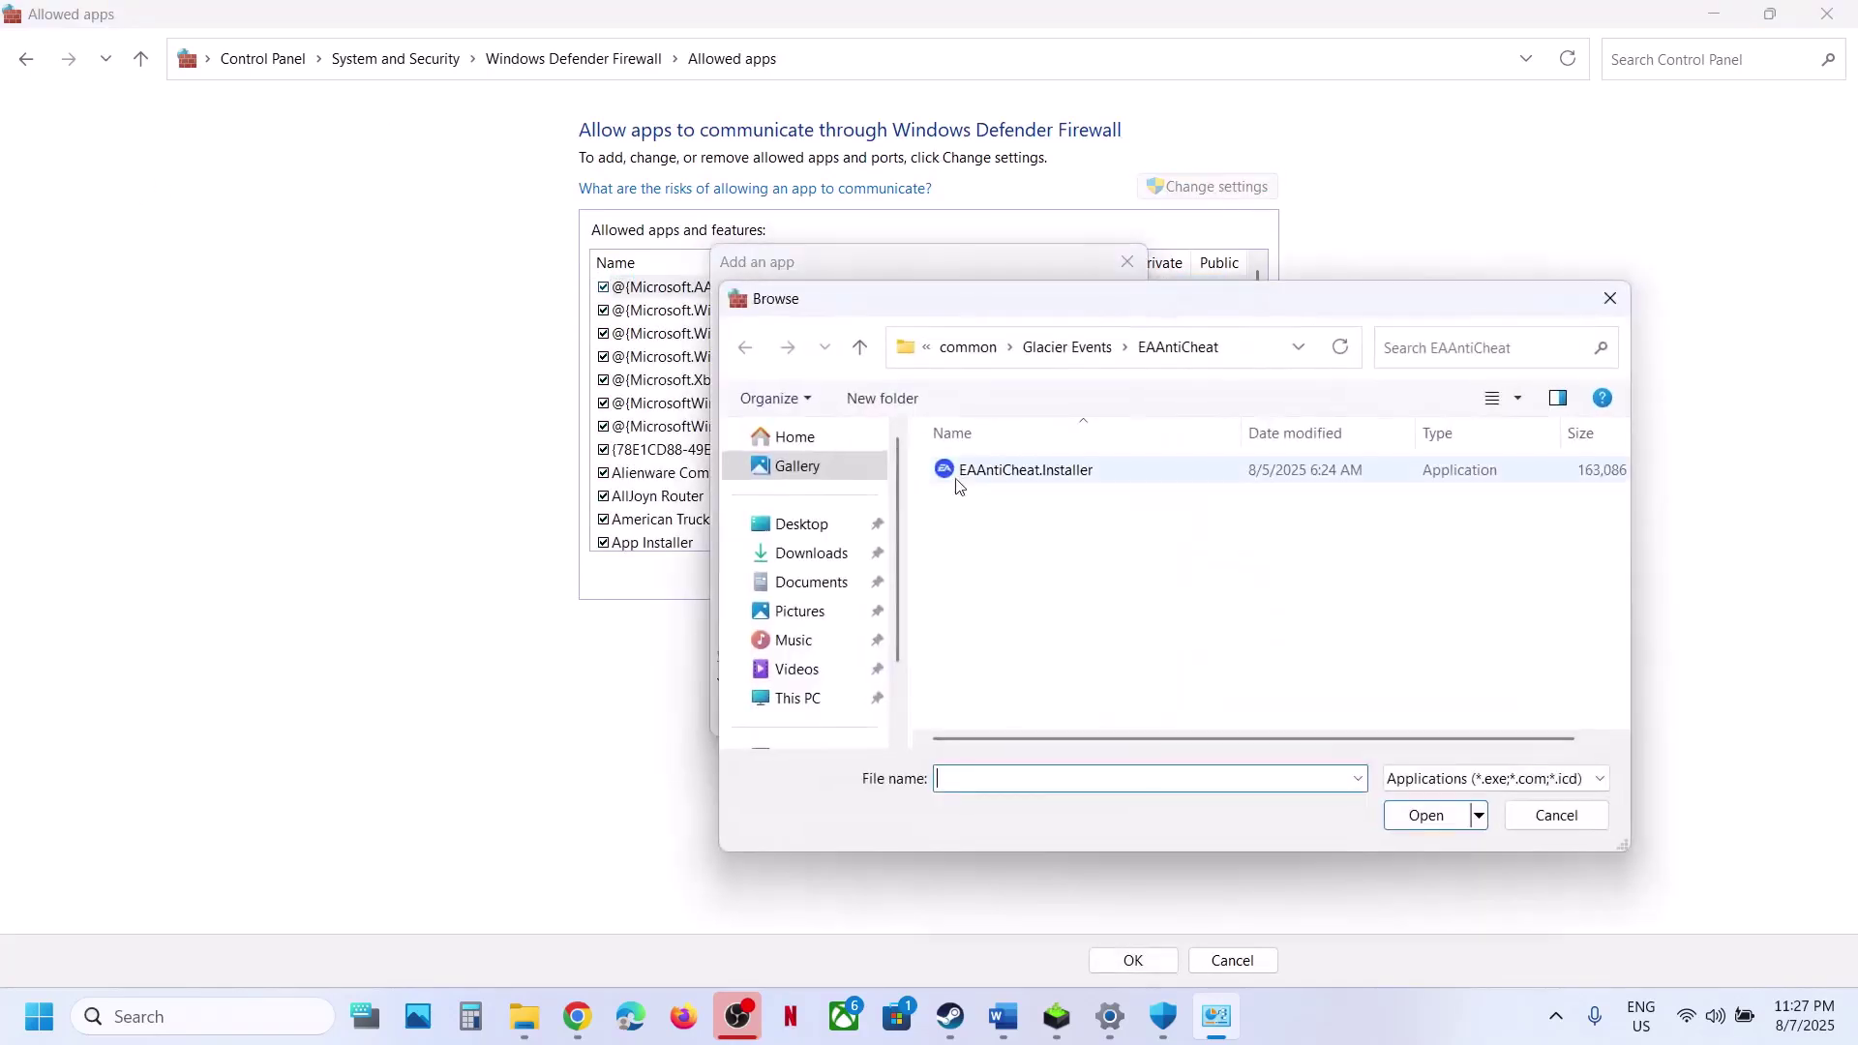
left_click(967, 346)
double_click(1038, 605)
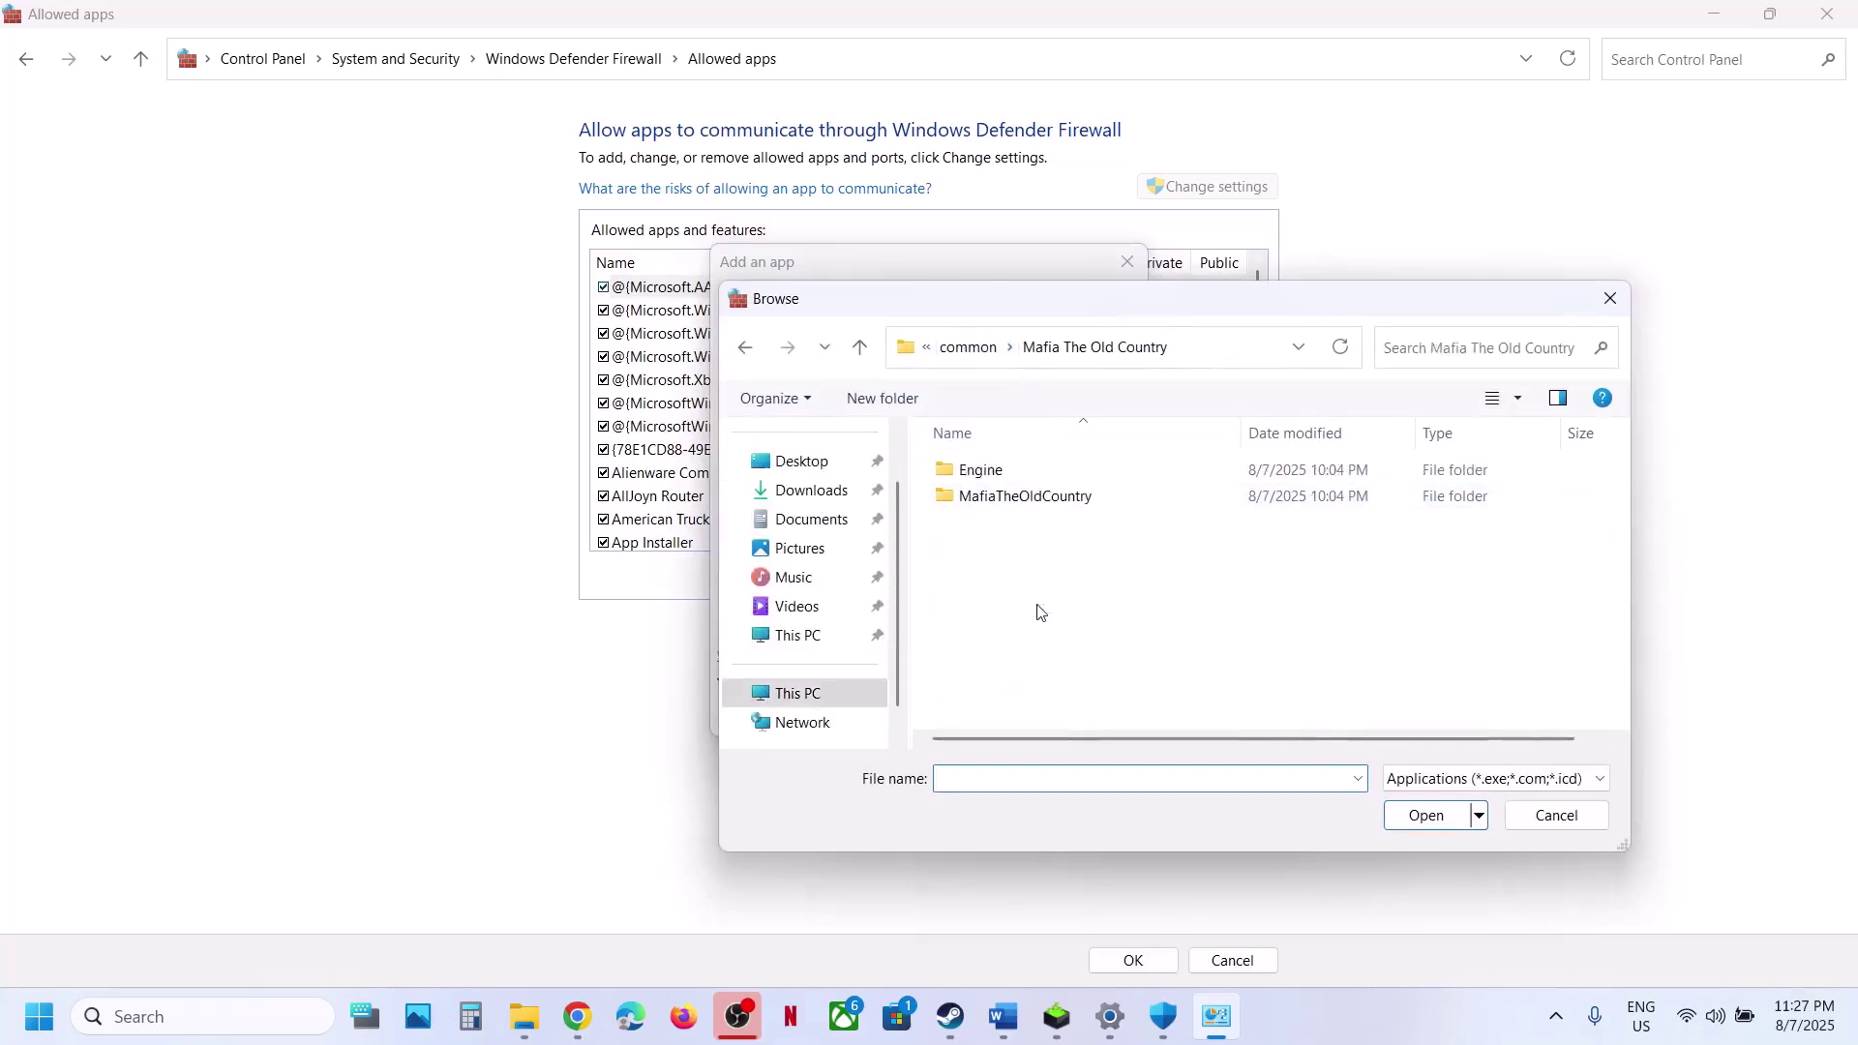
double_click(1010, 497)
double_click(997, 474)
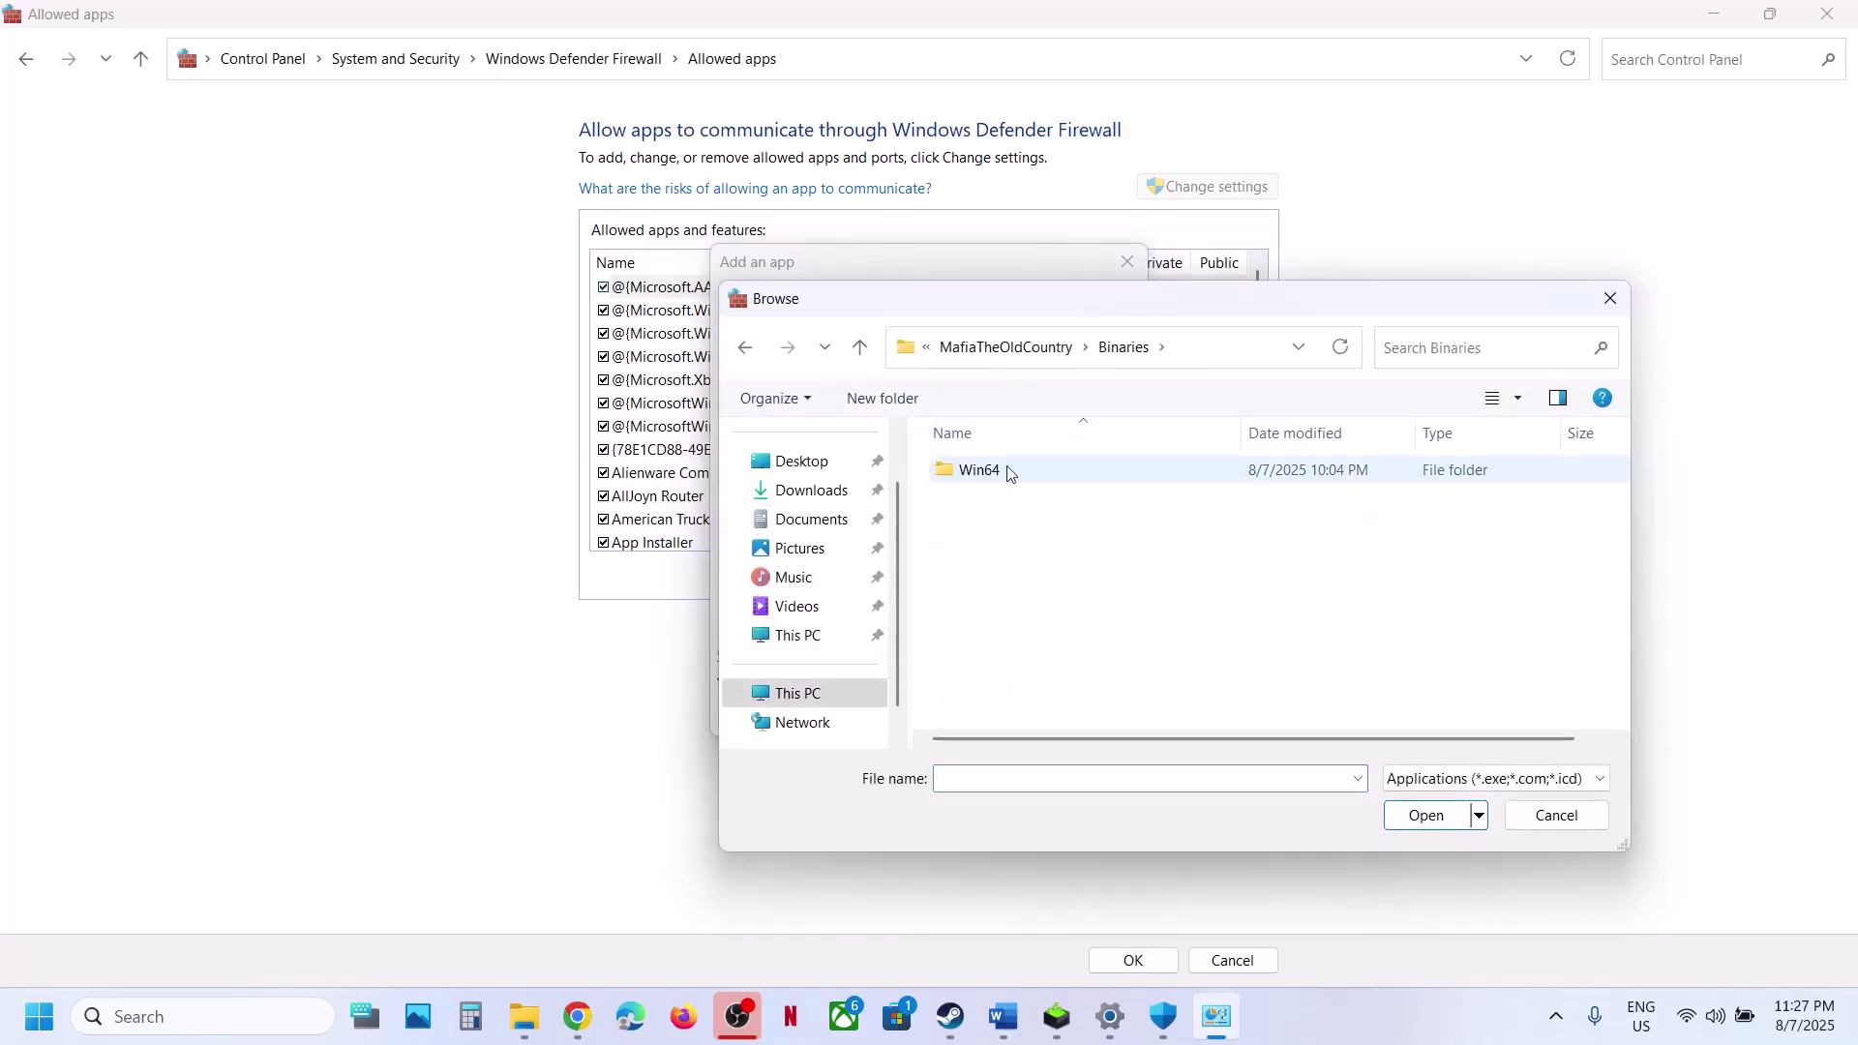
double_click(1014, 473)
left_click(1018, 497)
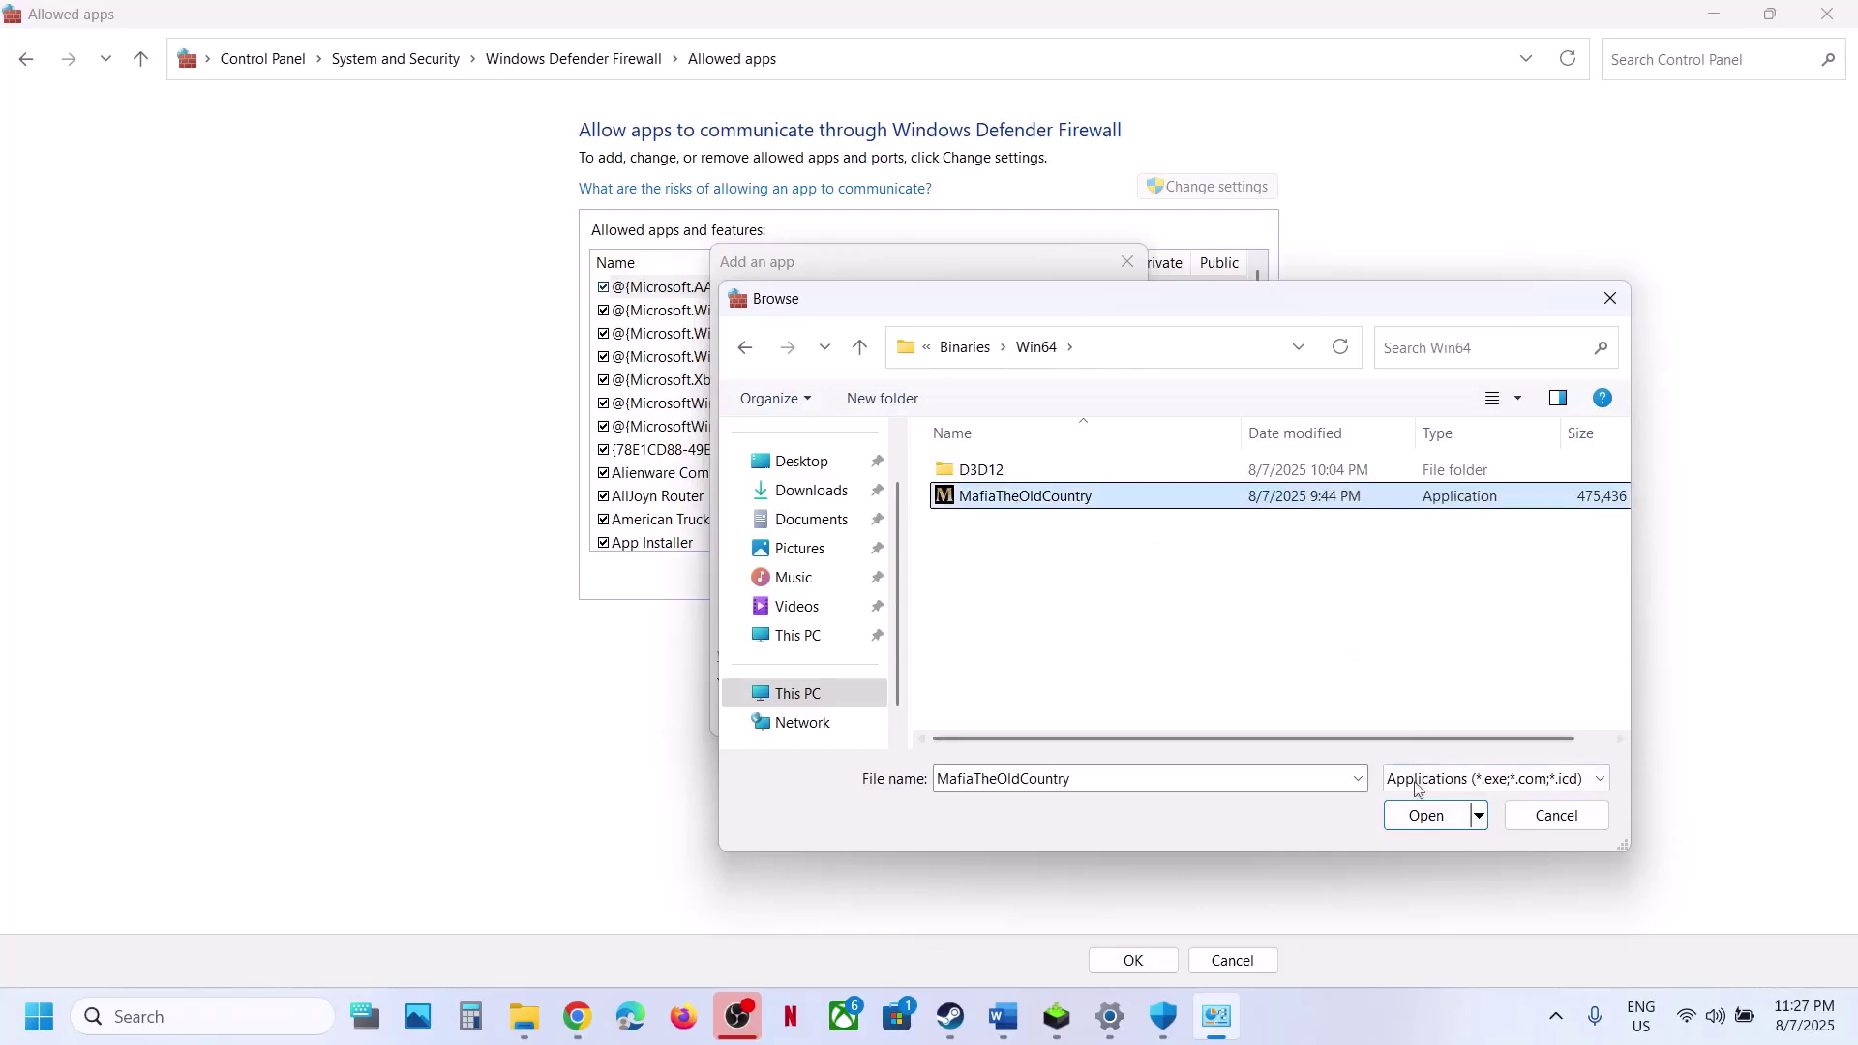
left_click(1423, 816)
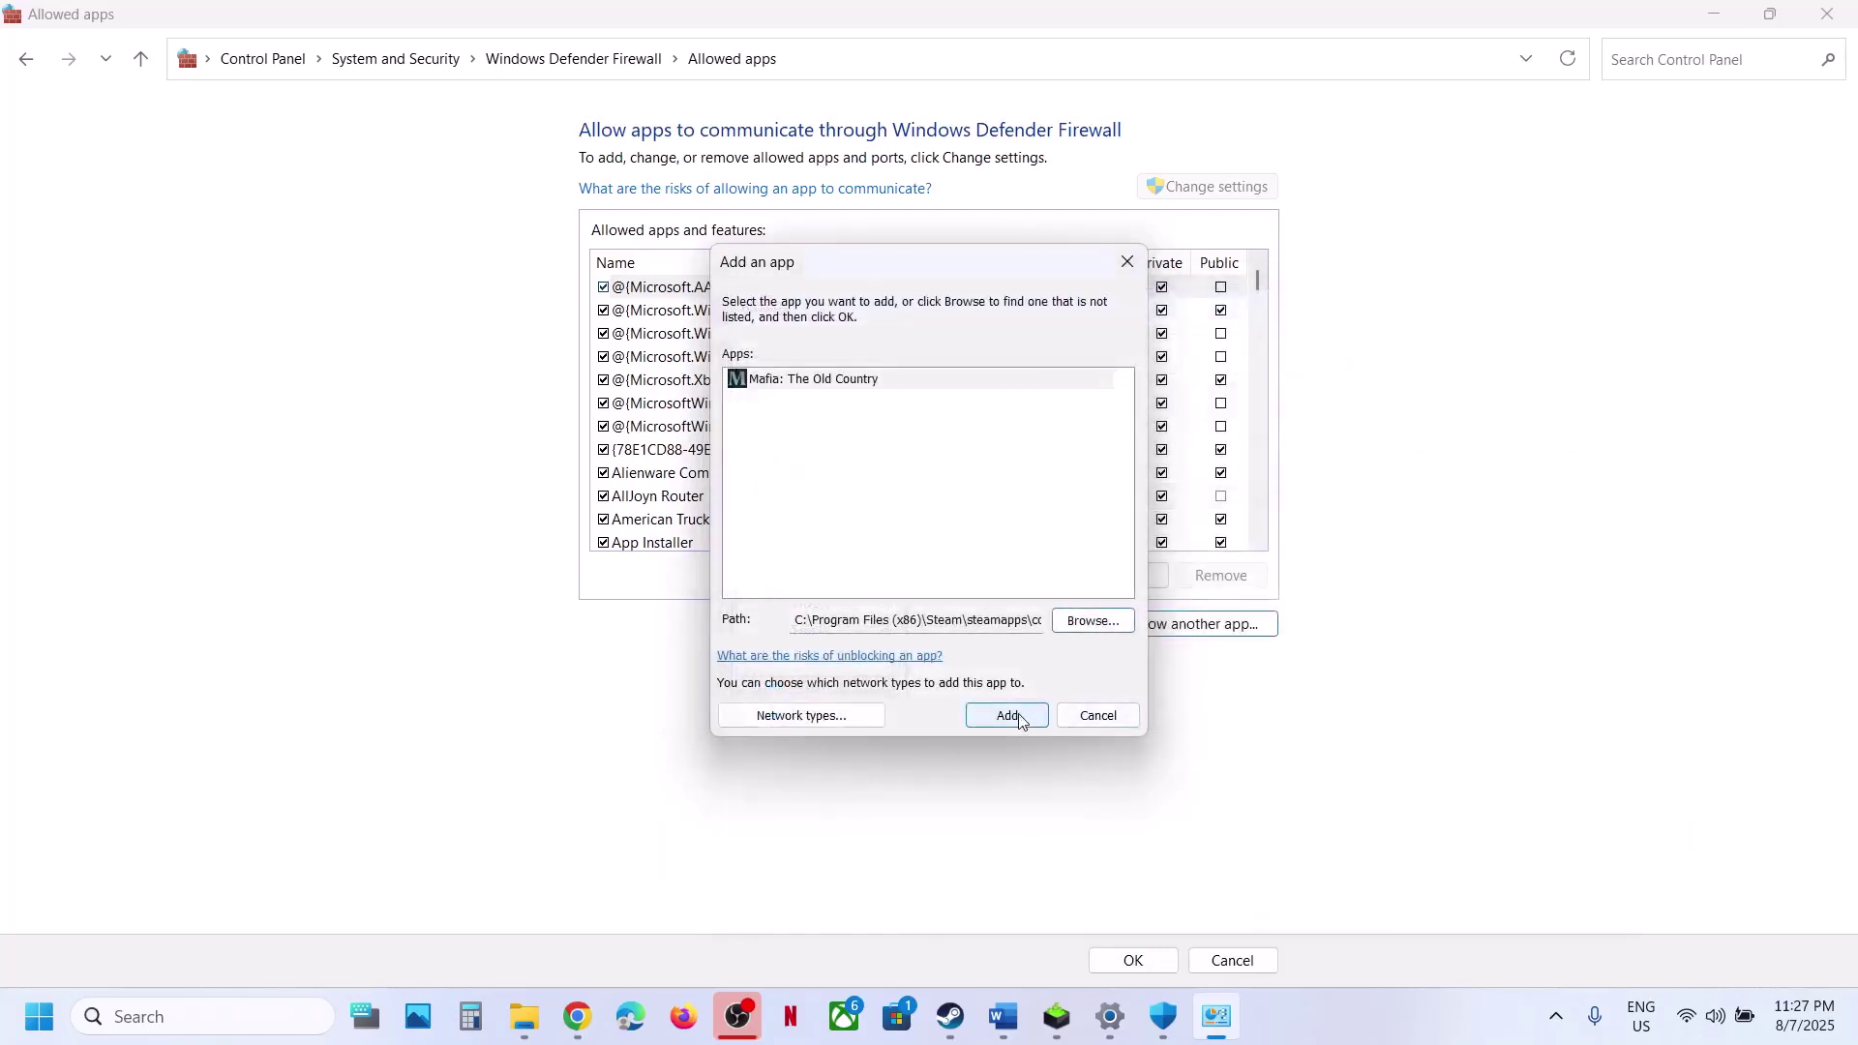
left_click(1021, 721)
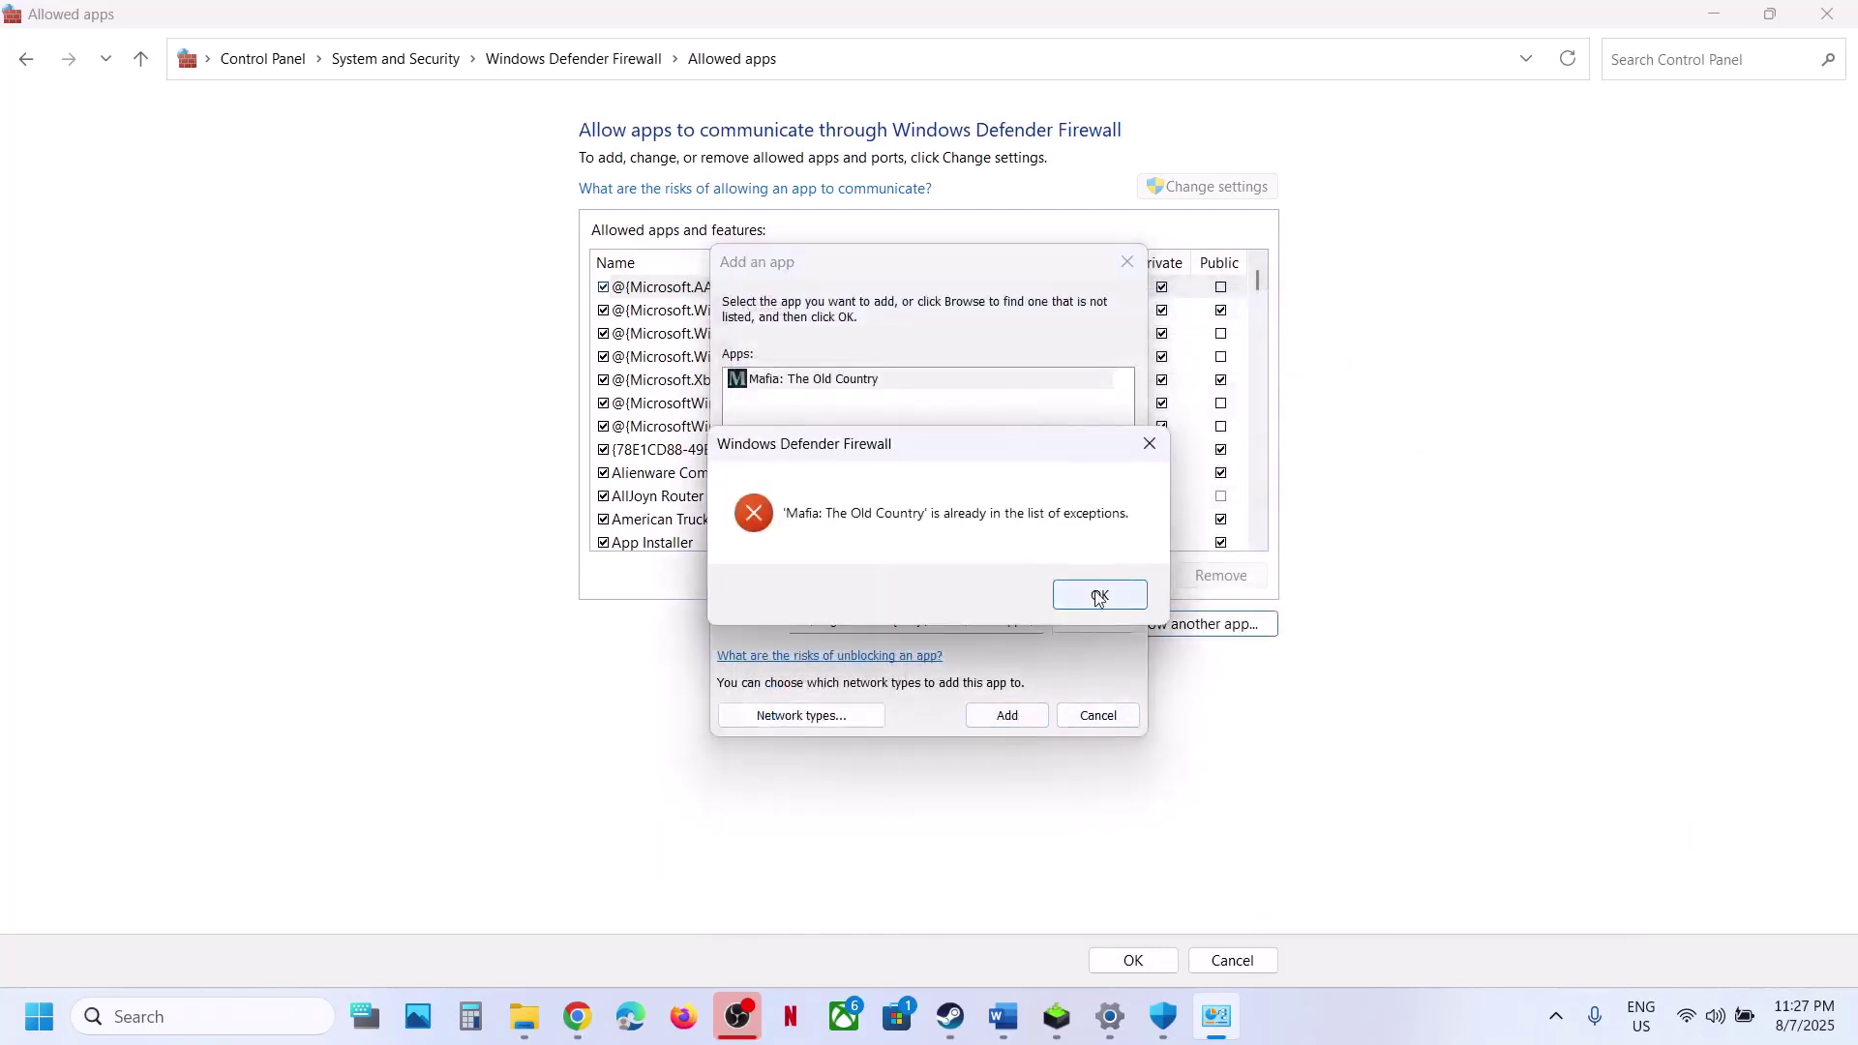
left_click(1097, 594)
left_click(1128, 262)
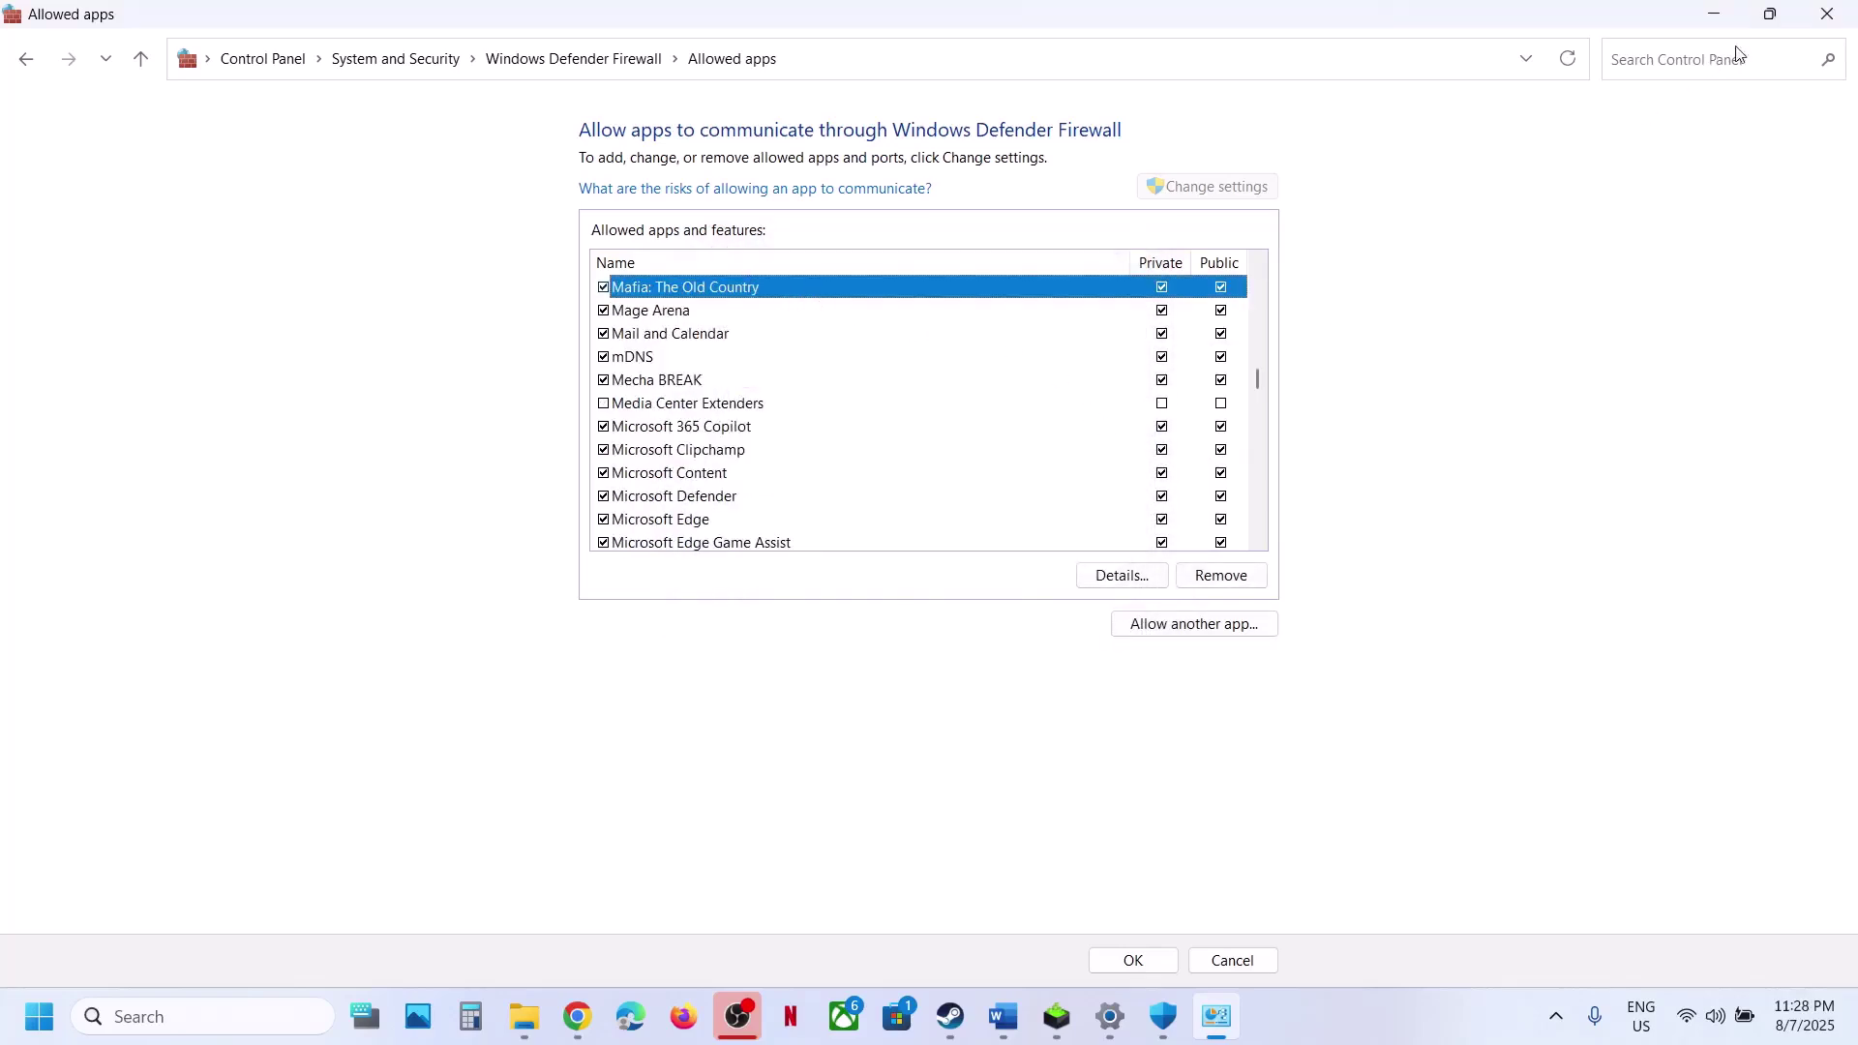
- Close the firewall's Allowed apps window, Windows Security and Windows Settings
left_click(1802, 29)
left_click(1810, 29)
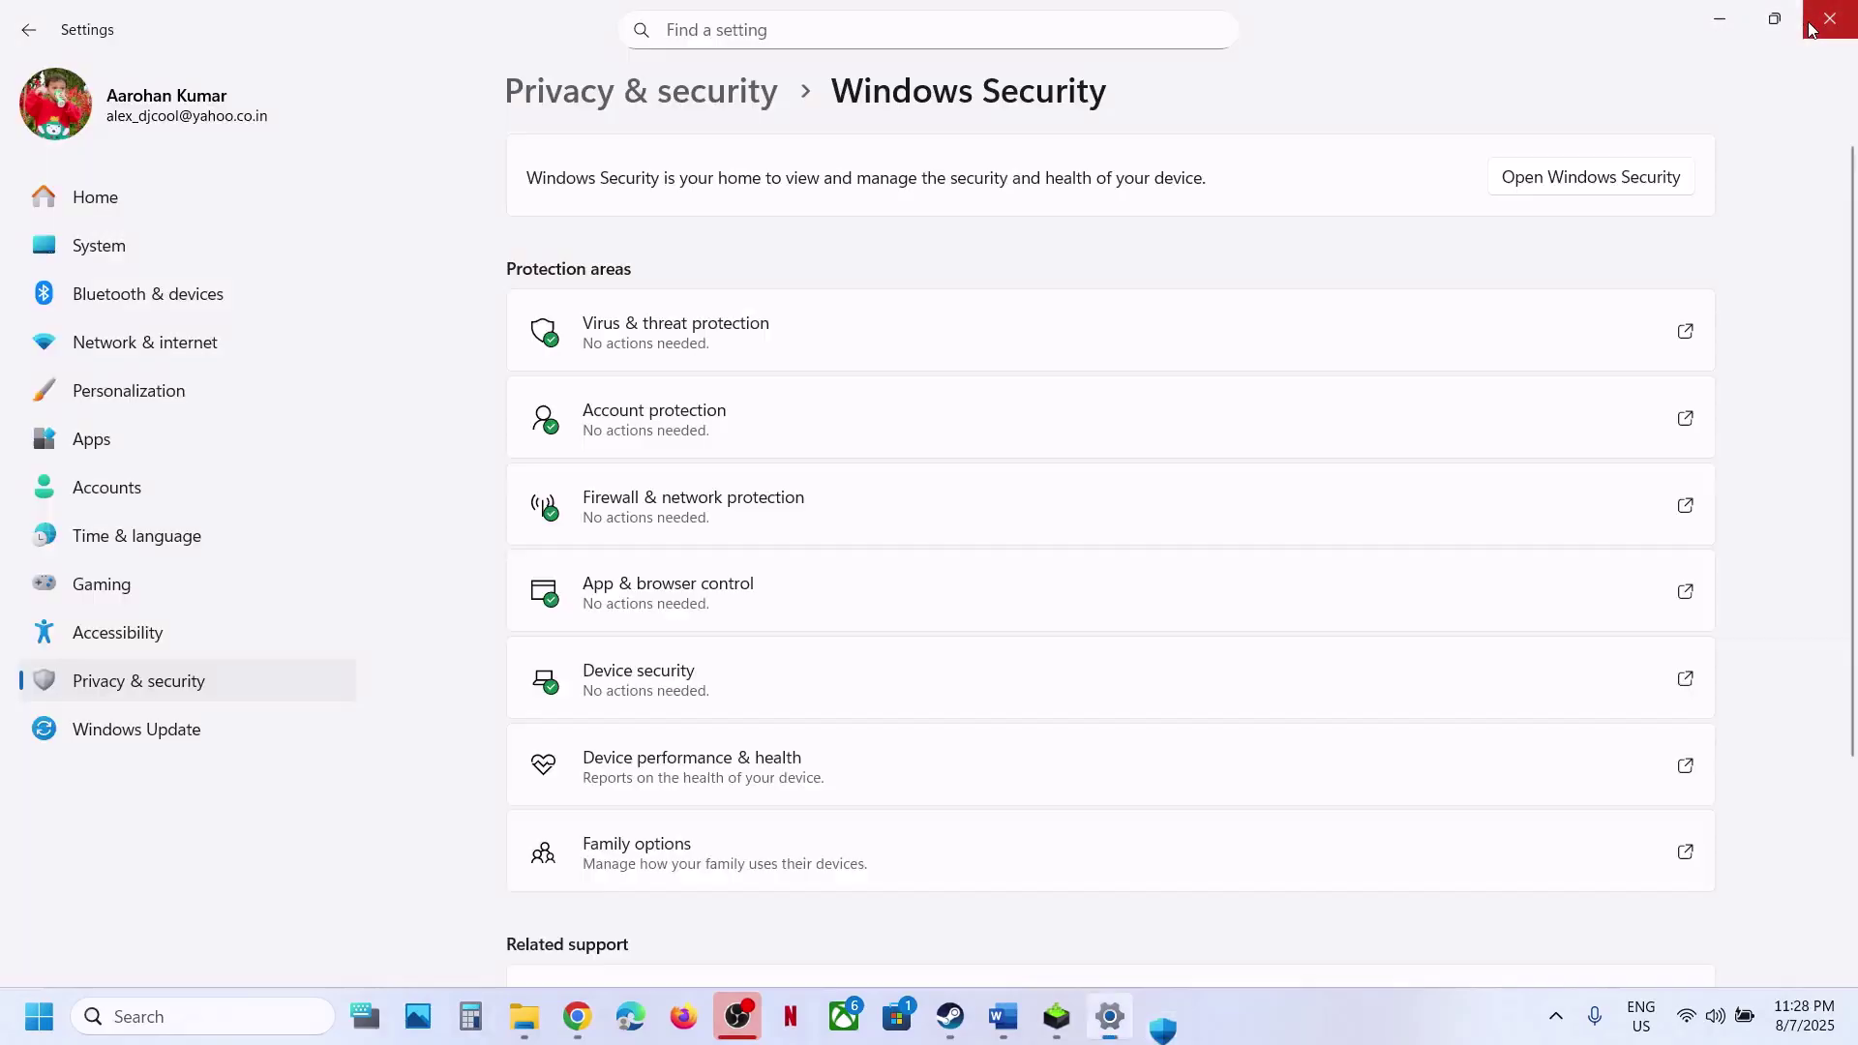
left_click(1810, 29)
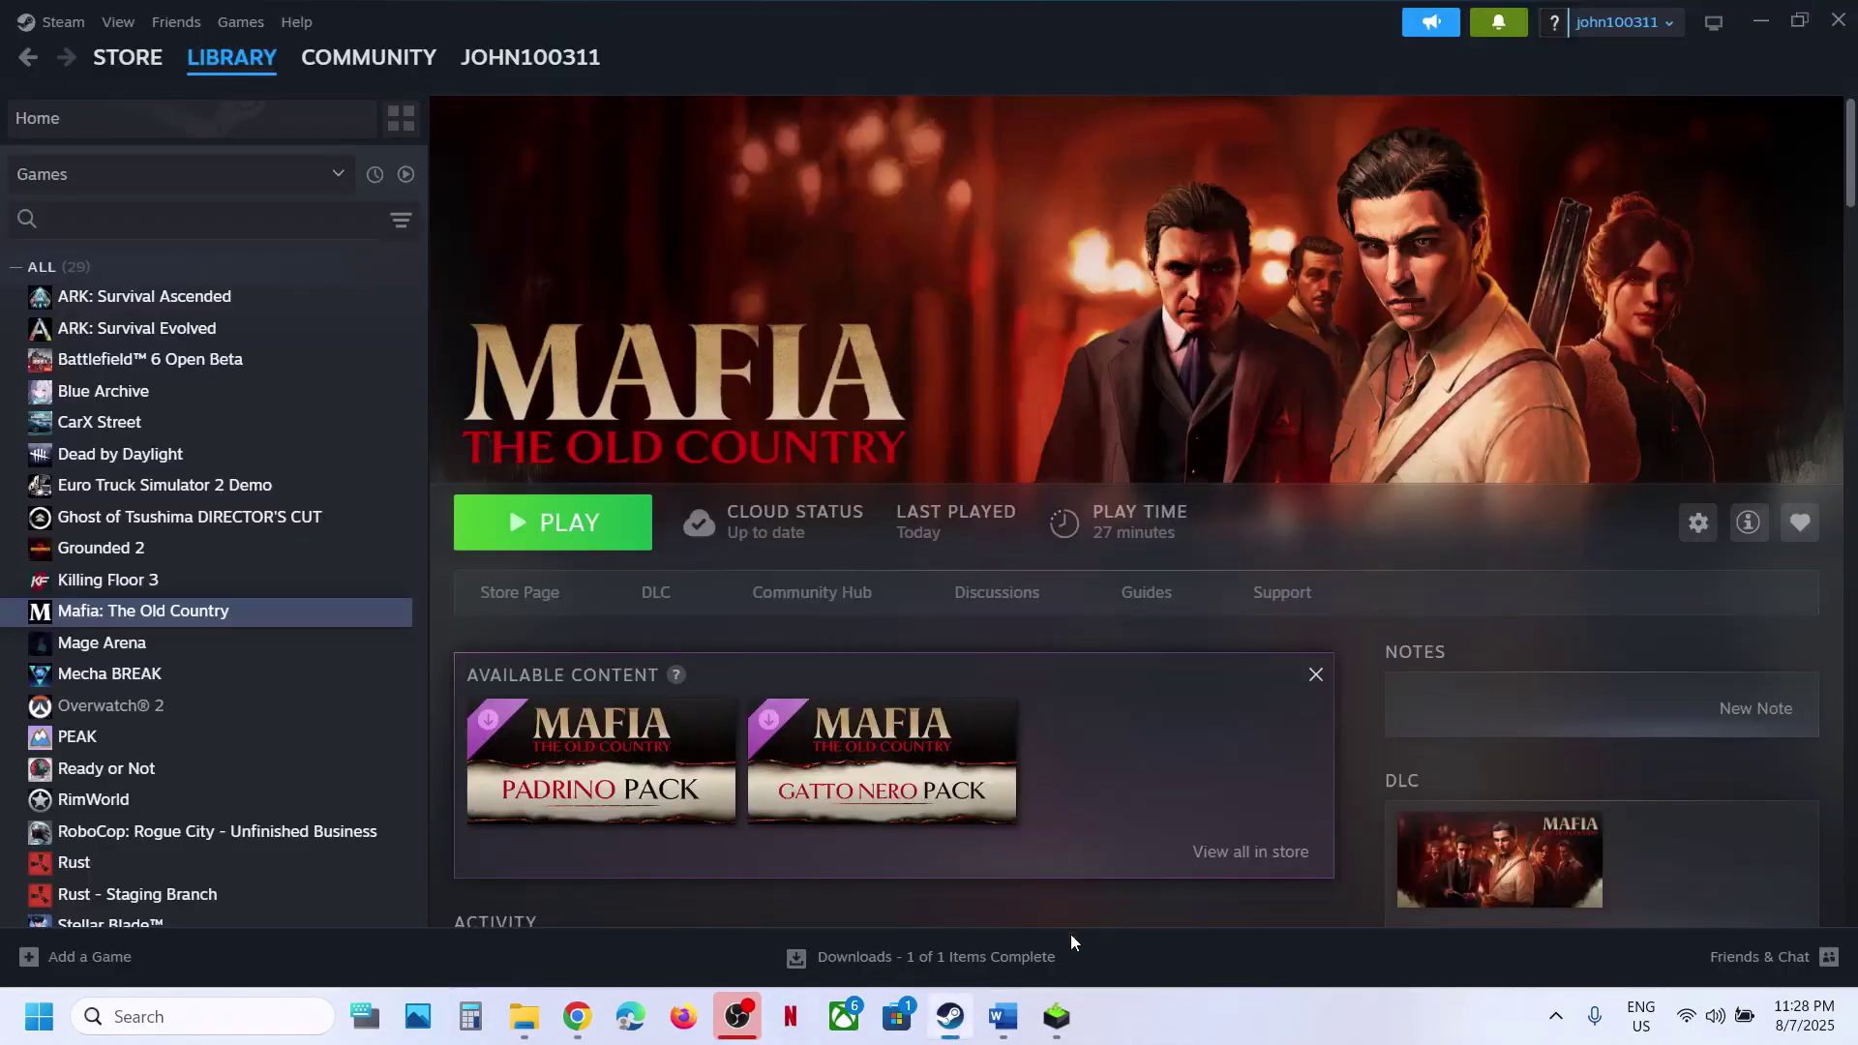
- Switch to Word and read the Step 8 note about verifying the game files
left_click(1003, 1016)
scroll(815, 644, "down", 1)
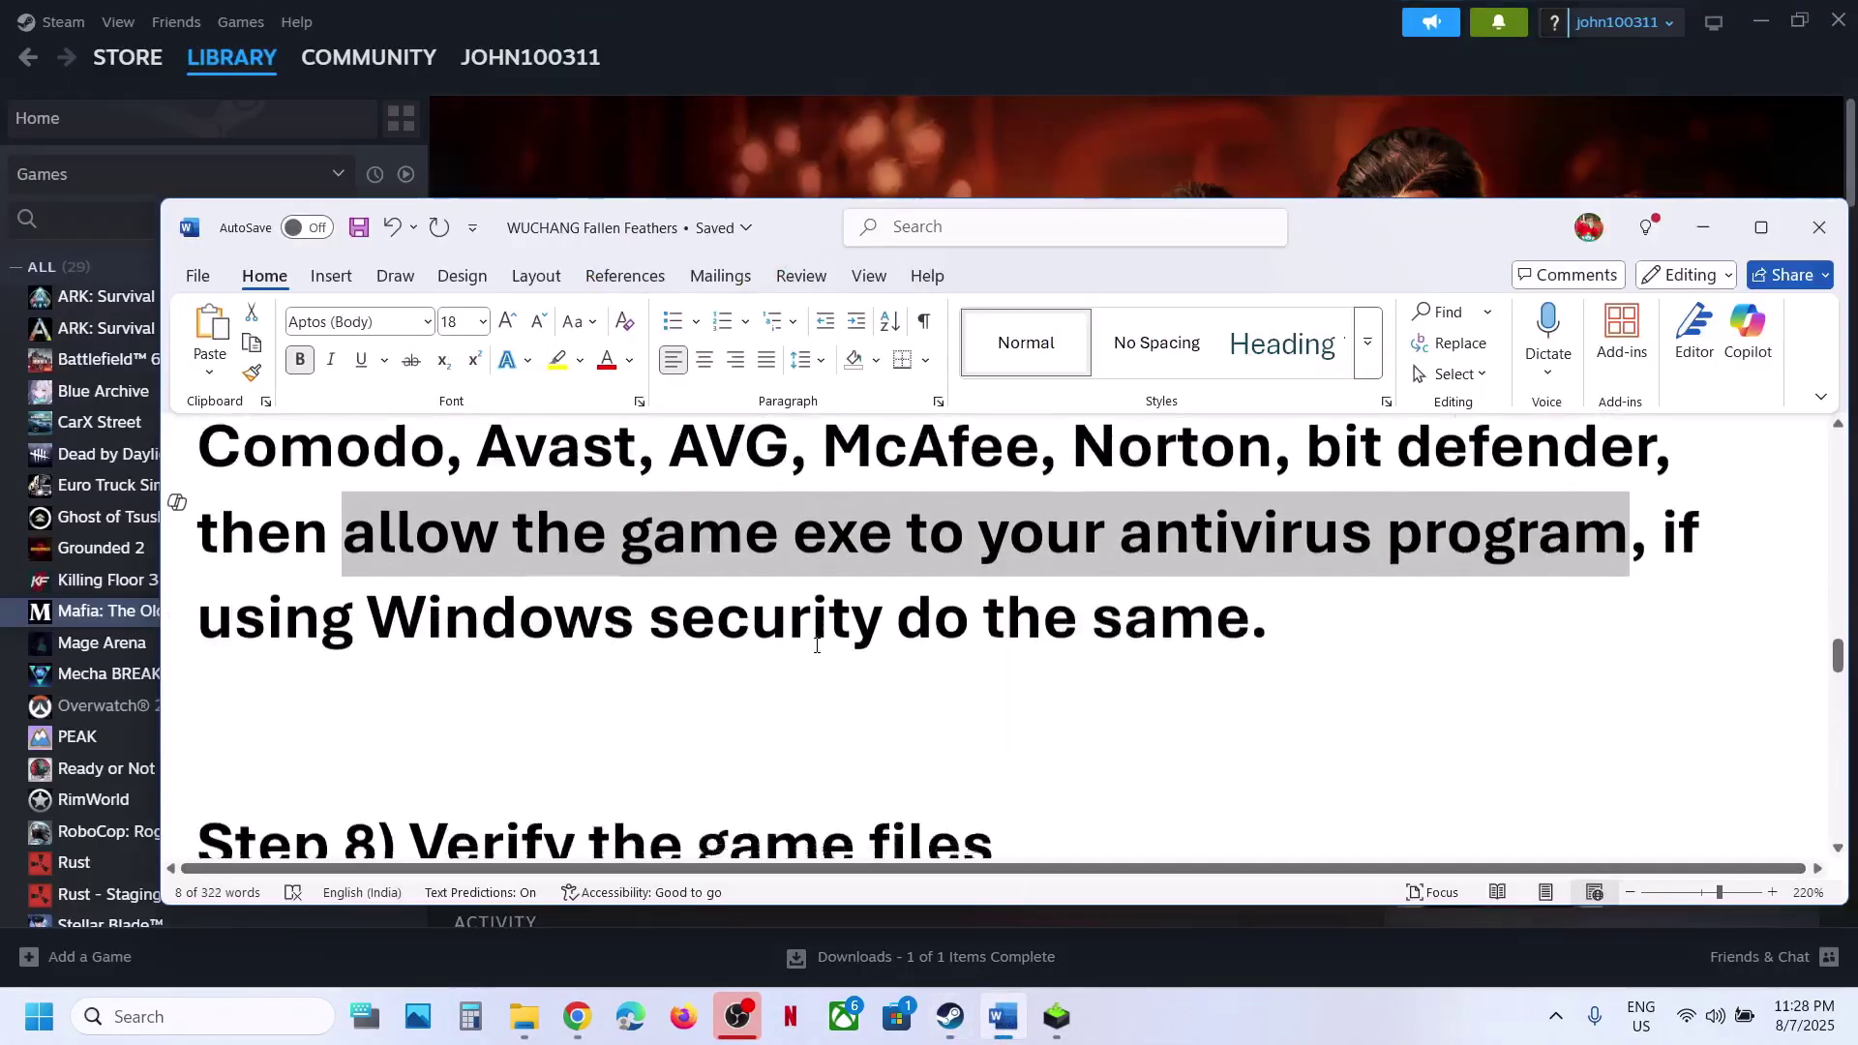
scroll(816, 645, "down", 1)
- Switch to Steam and view the Installed Files properties of Mafia: The Old Country, including the file integrity option, and close them
left_click(765, 114)
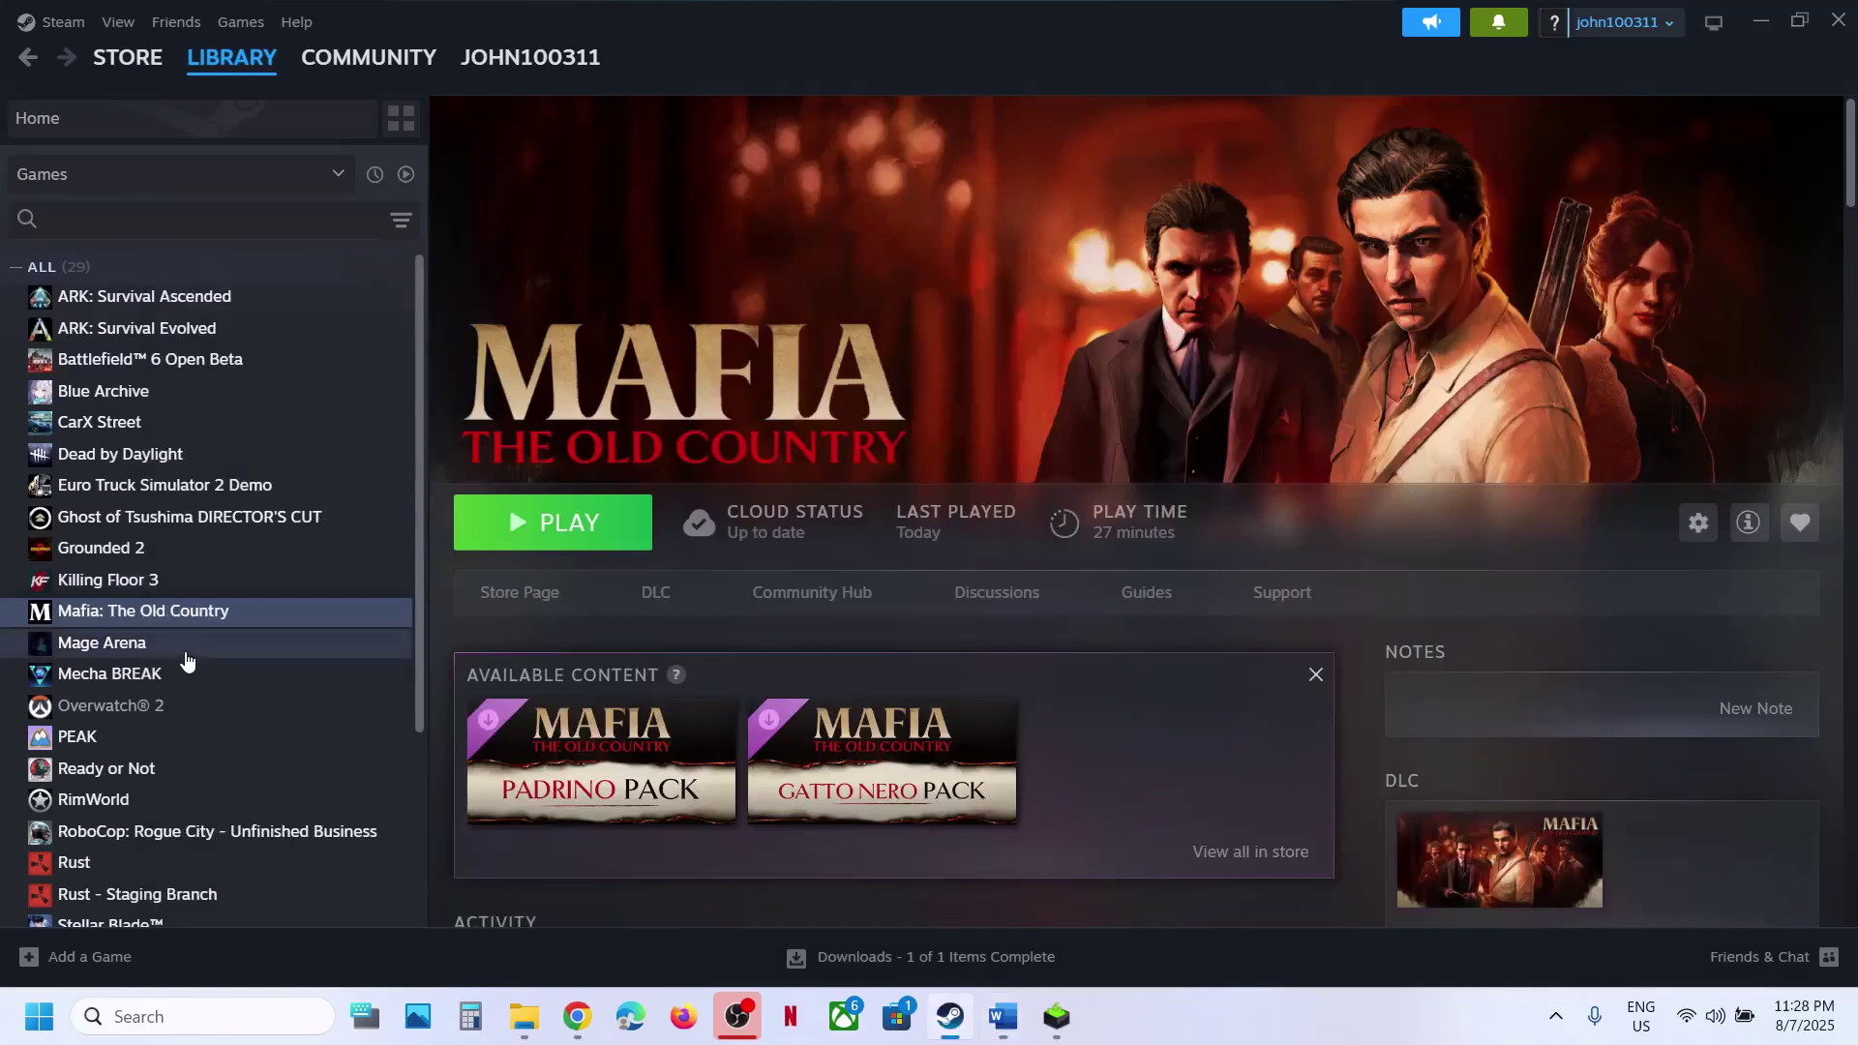
right_click(215, 611)
left_click(259, 789)
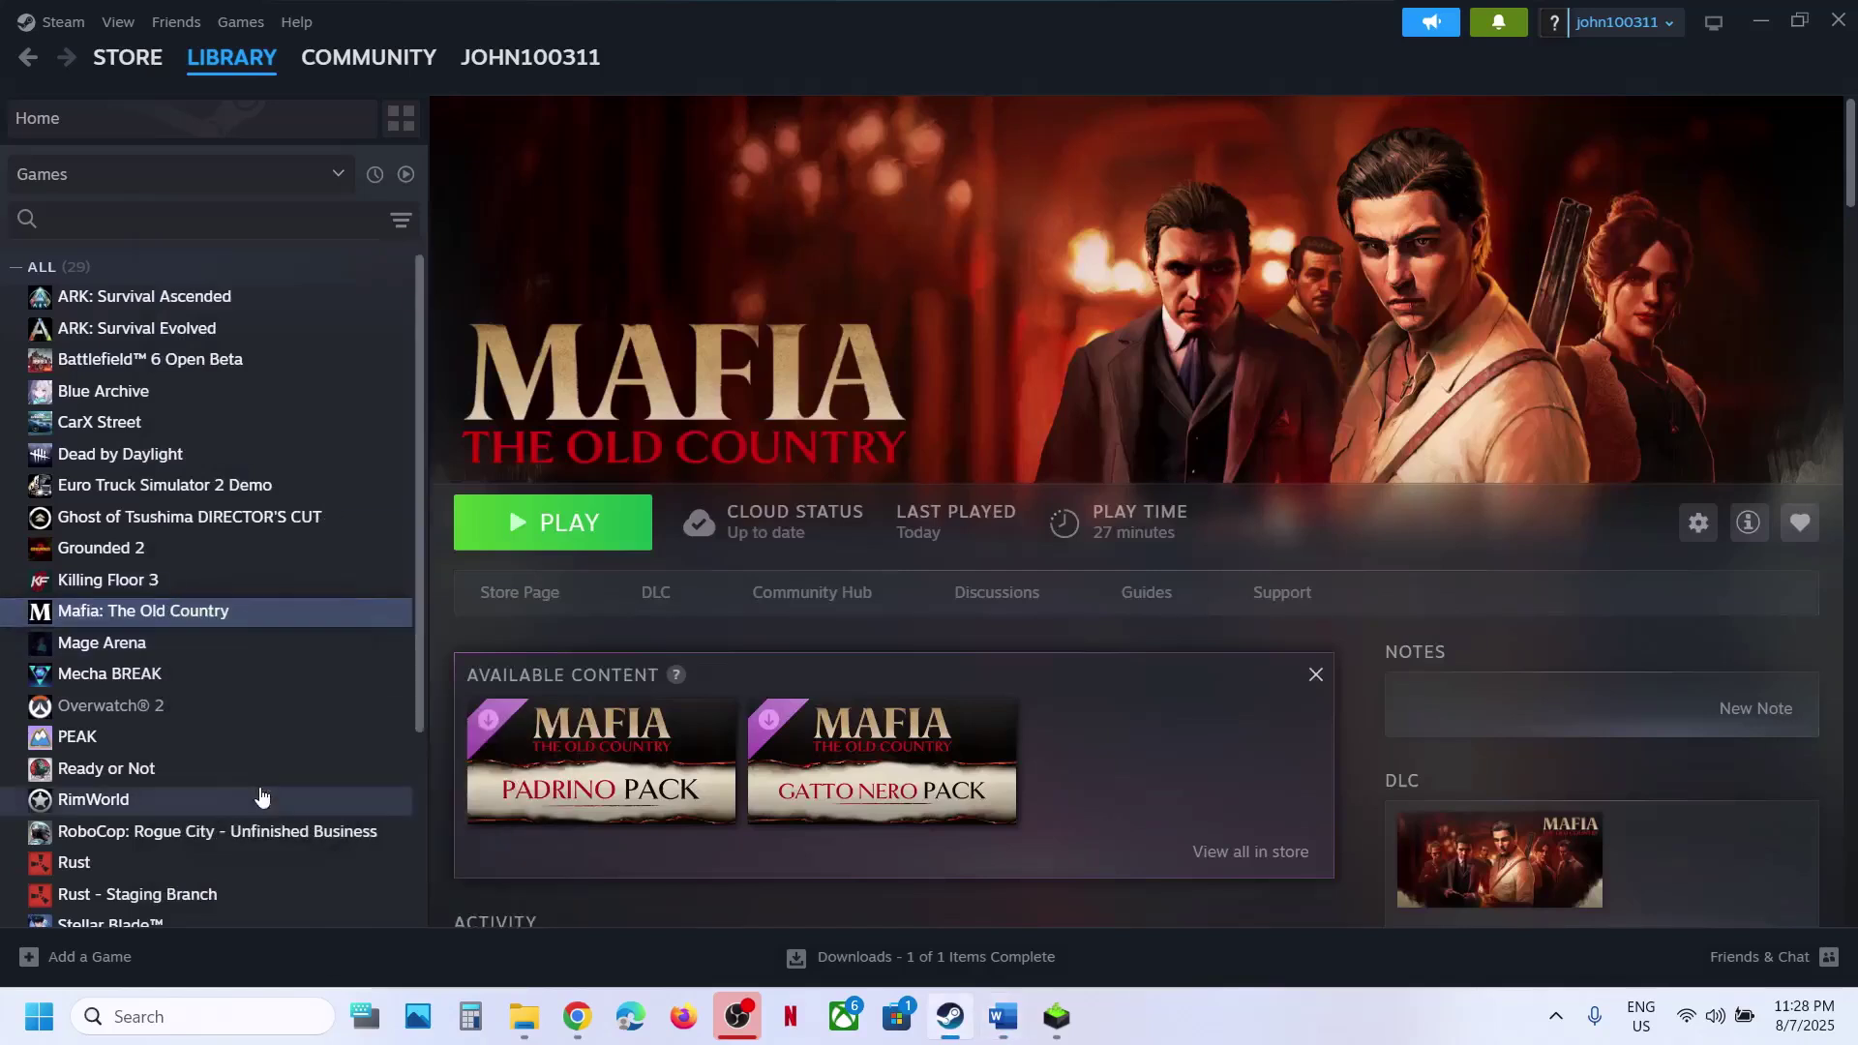
left_click(535, 380)
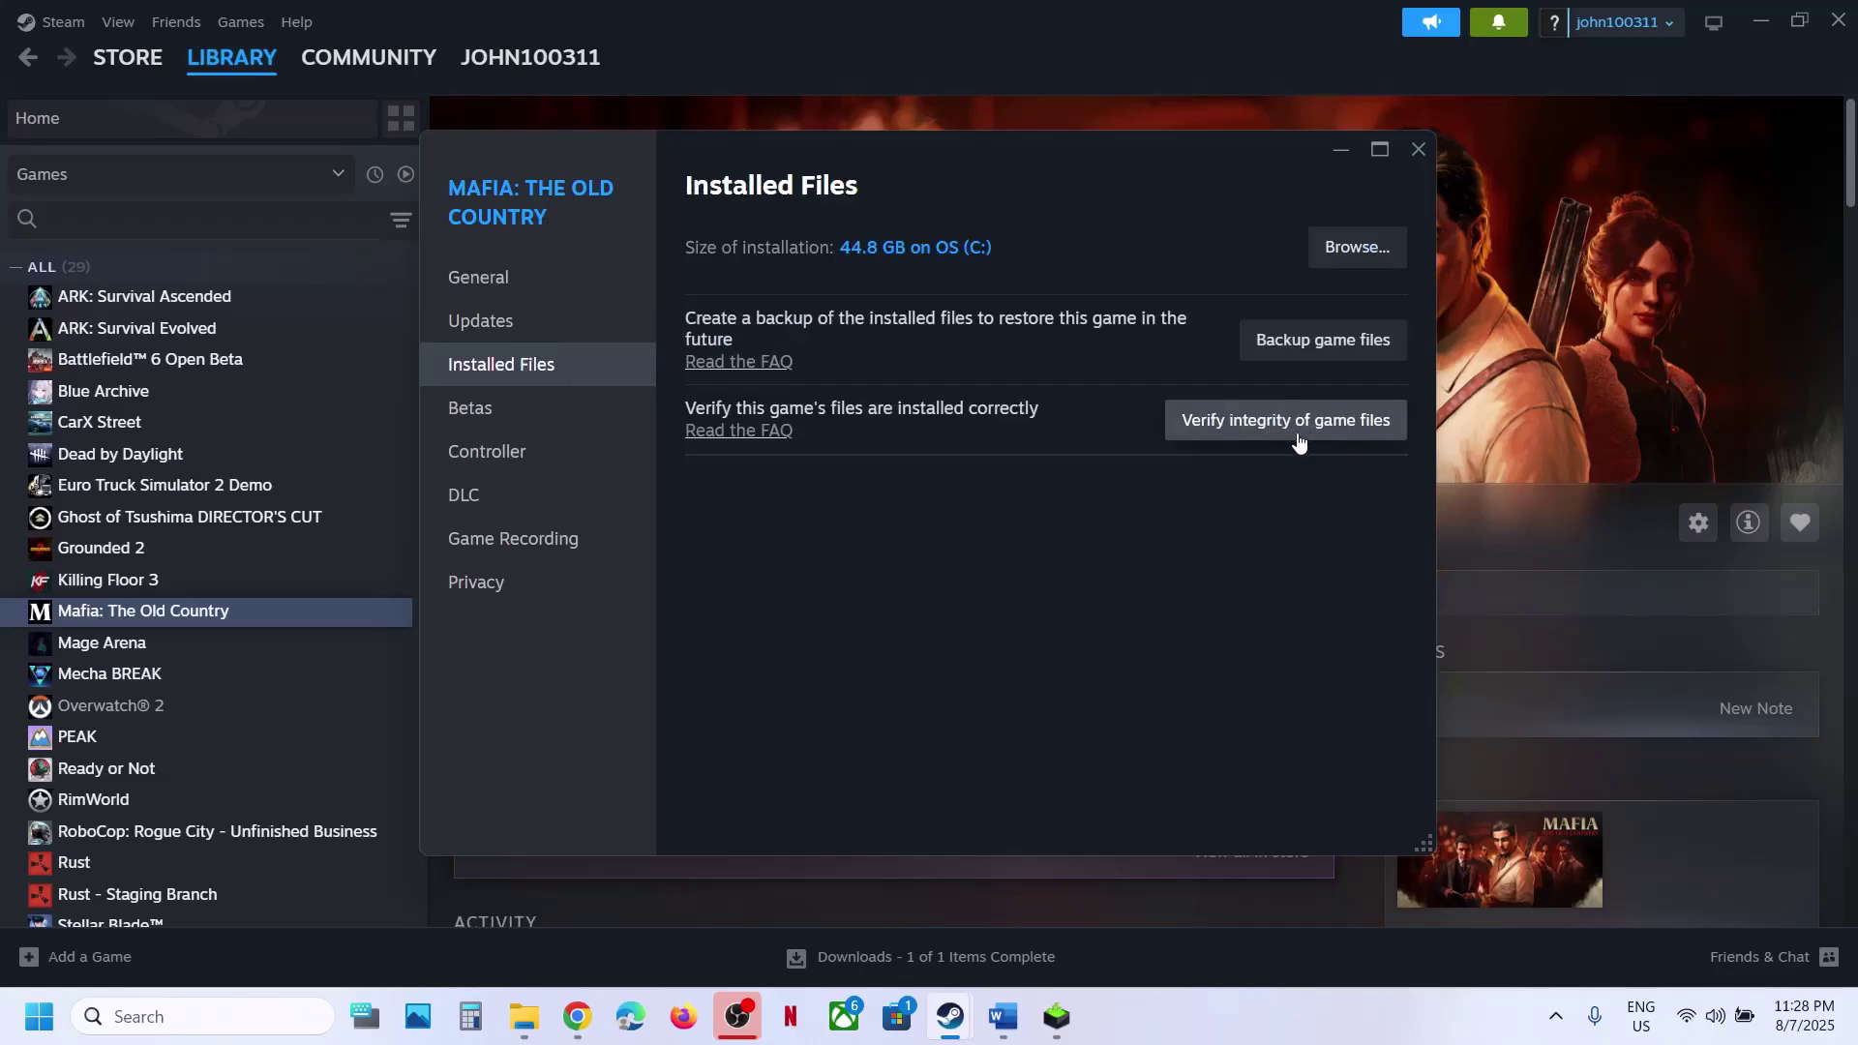
left_click(1420, 149)
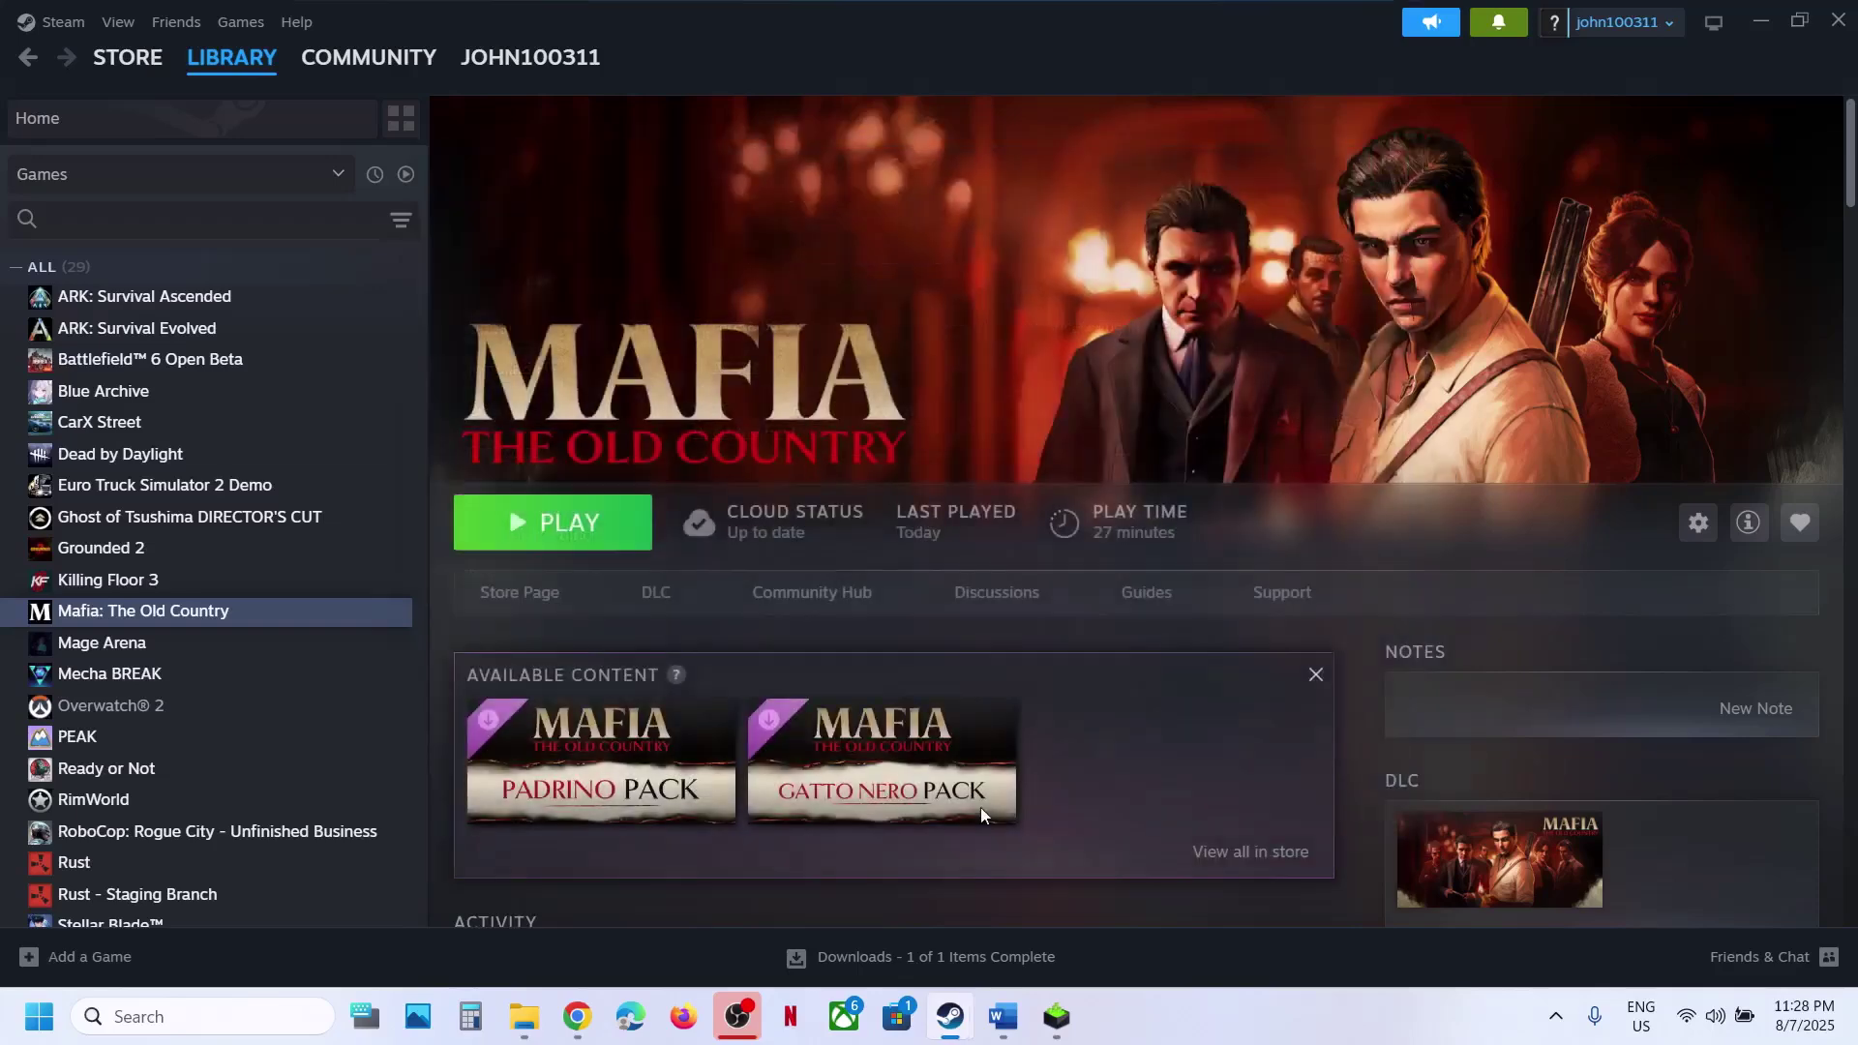
- Switch to Word and read the Step 9 note, highlighting "Power saver mode"
left_click(1004, 1014)
scroll(830, 633, "down", 2)
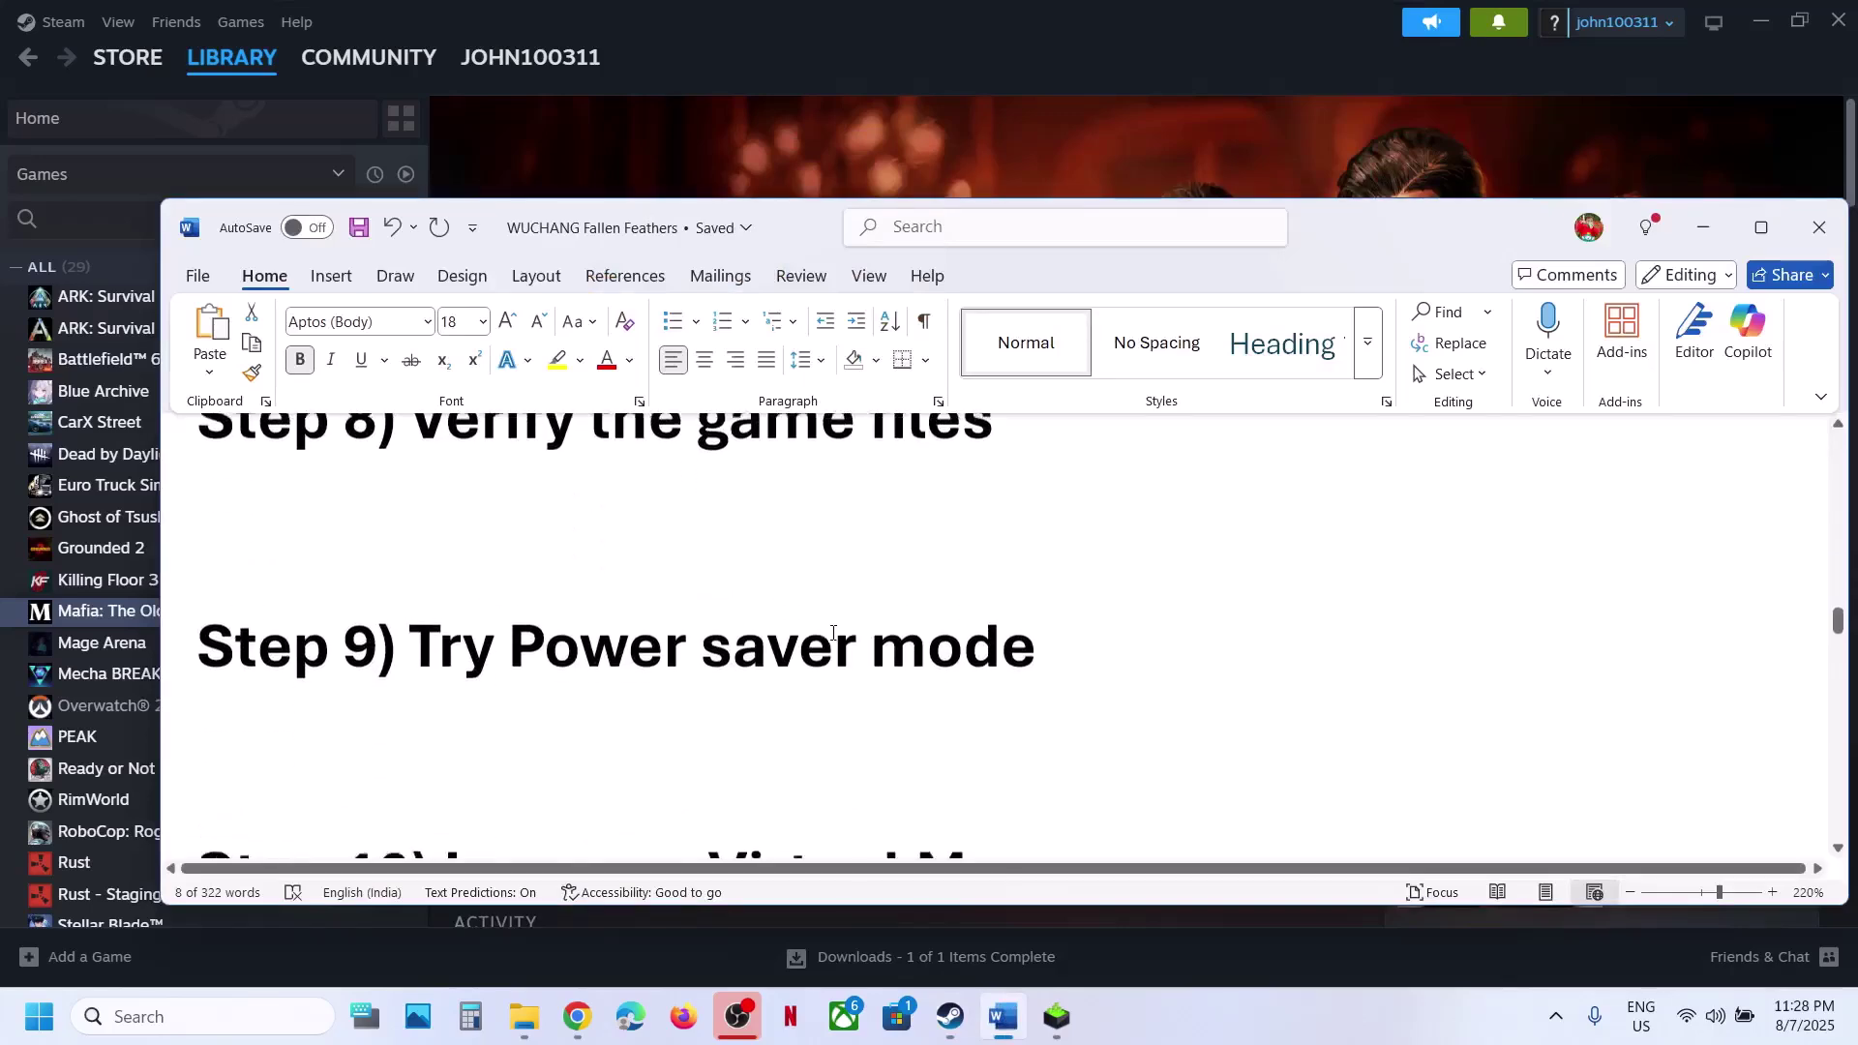
left_click_drag(539, 641, 1005, 671)
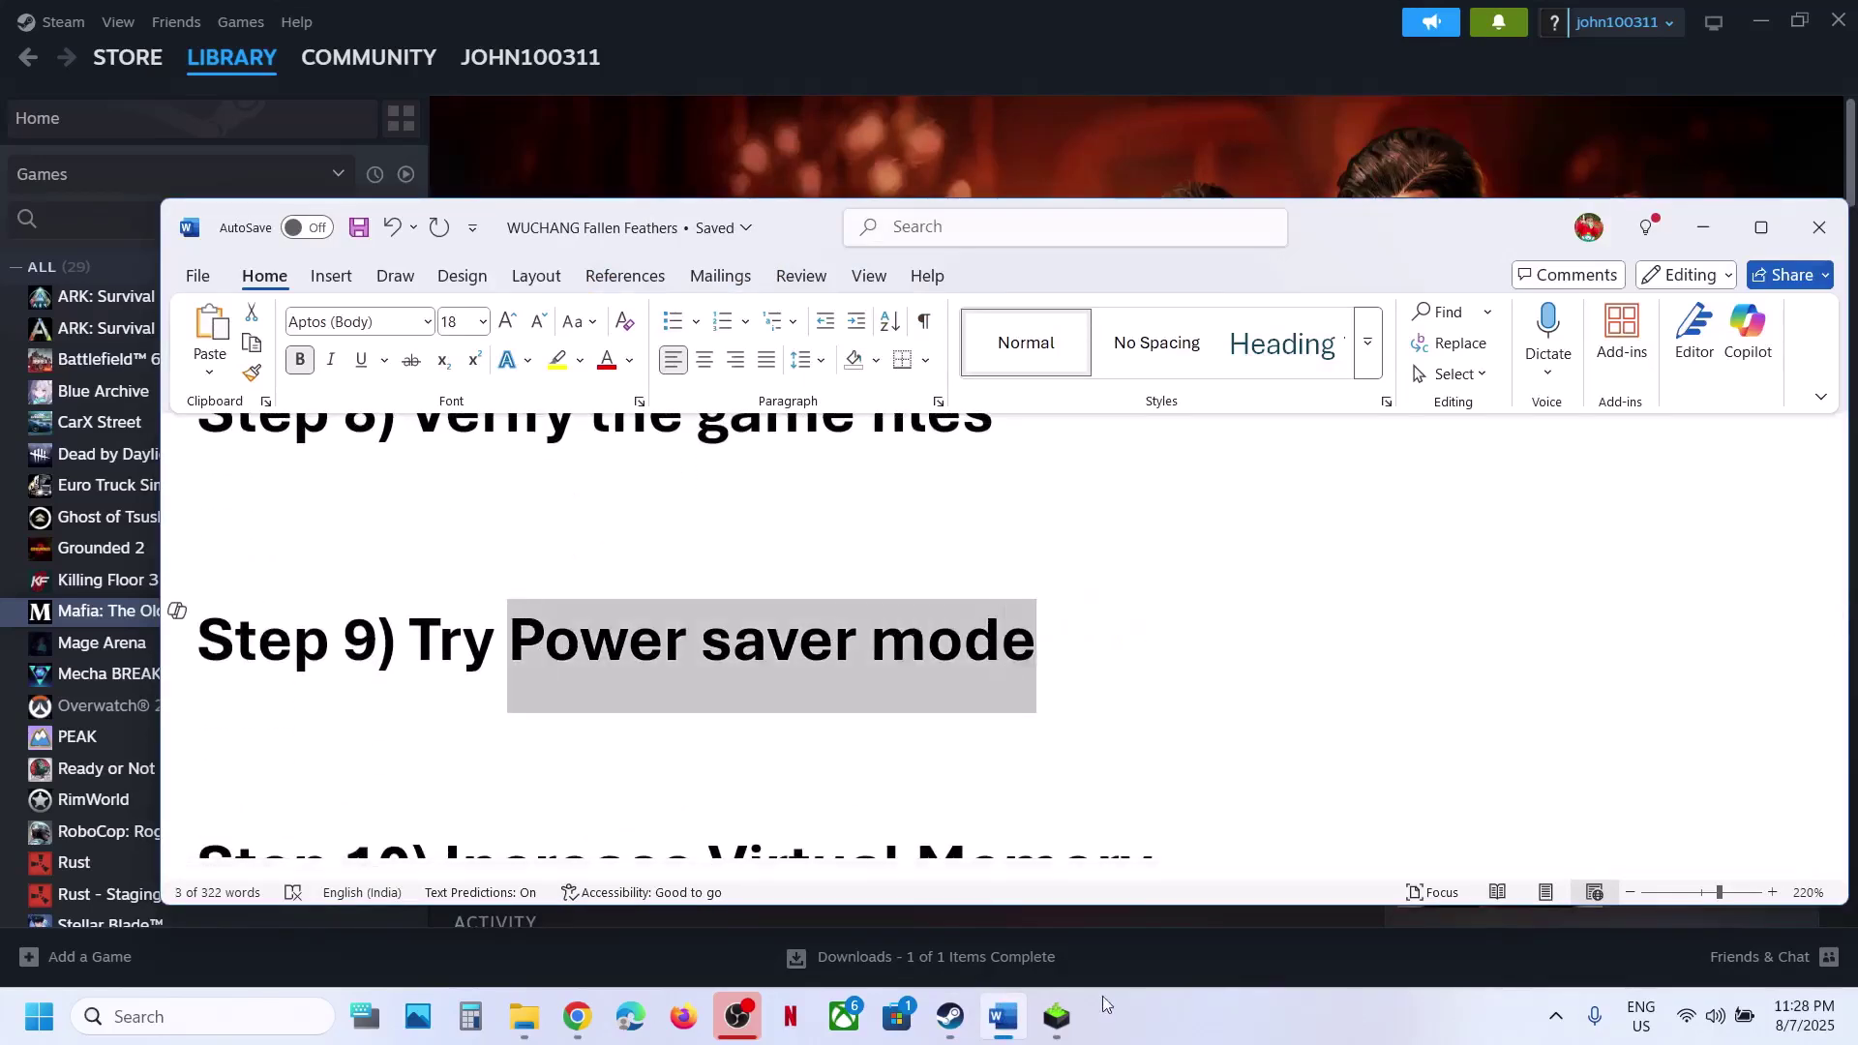
- Find and open Control Panel, and view the power plans in Power Options under Hardware and Sound
left_click(230, 1015)
type("control")
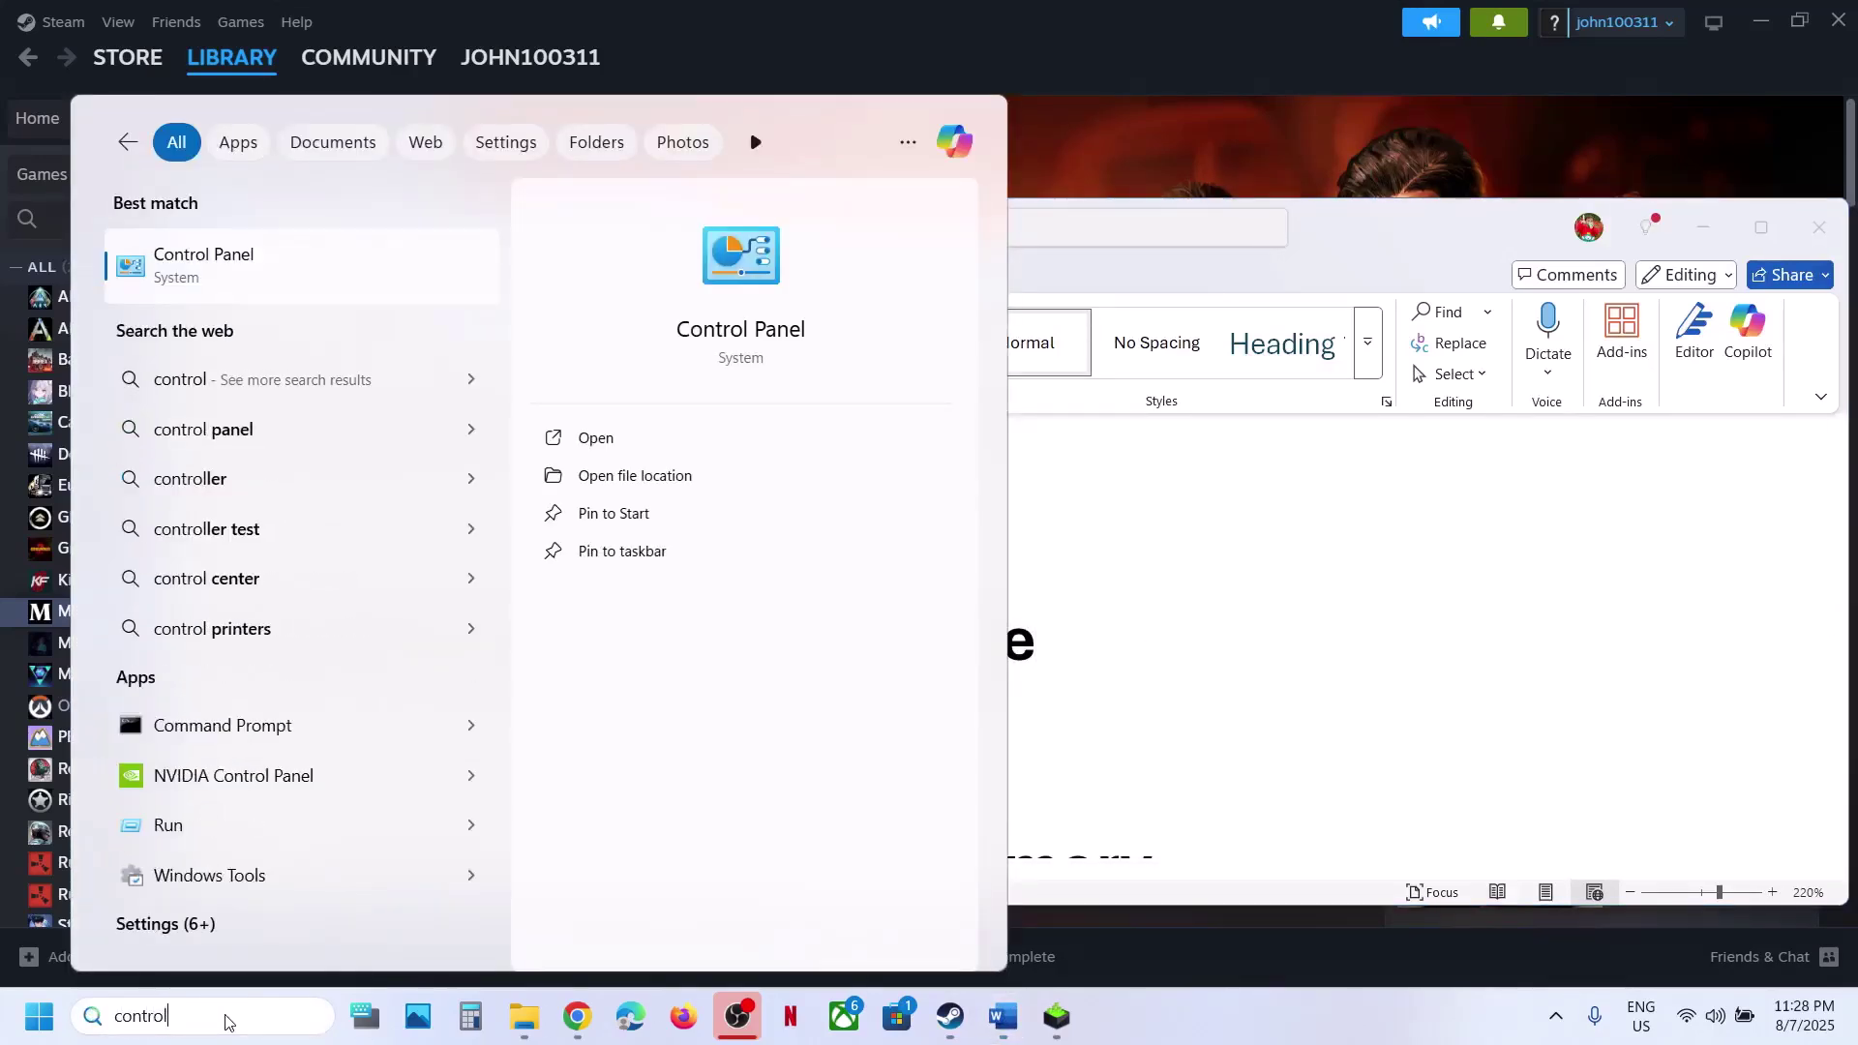
key("Return")
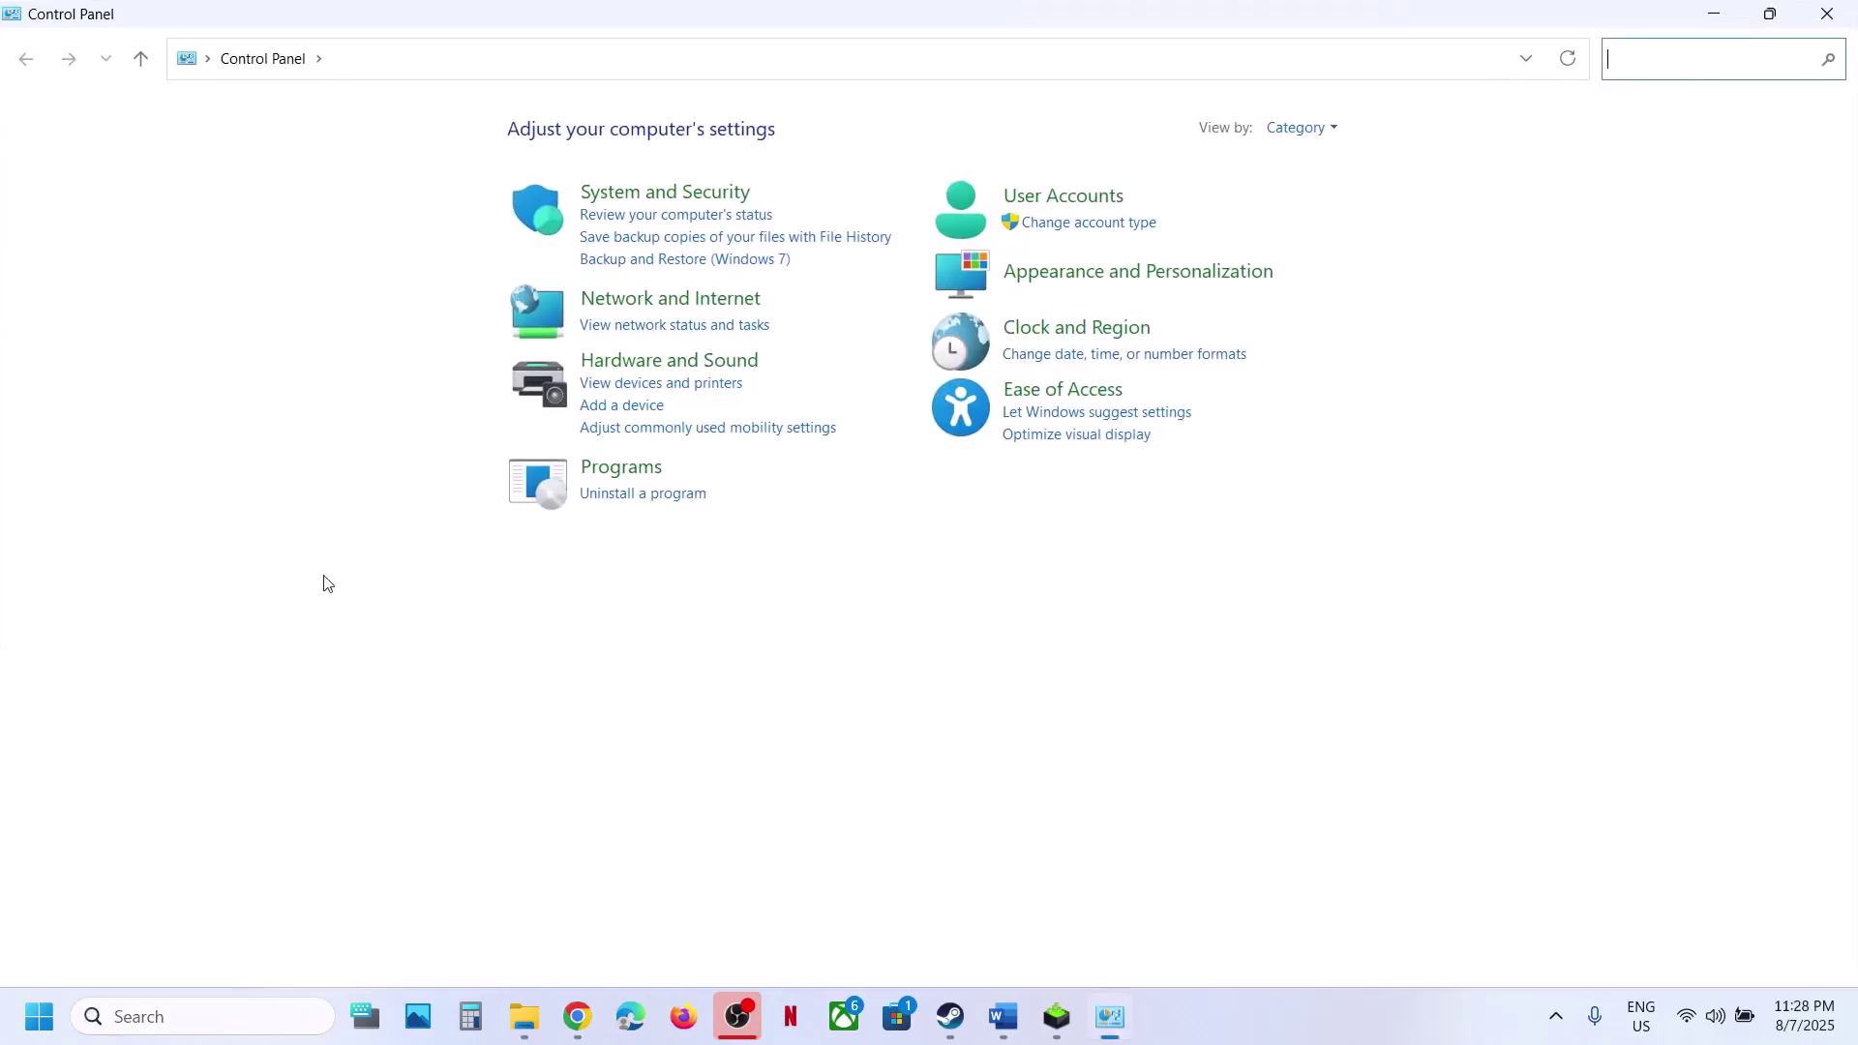
left_click(698, 361)
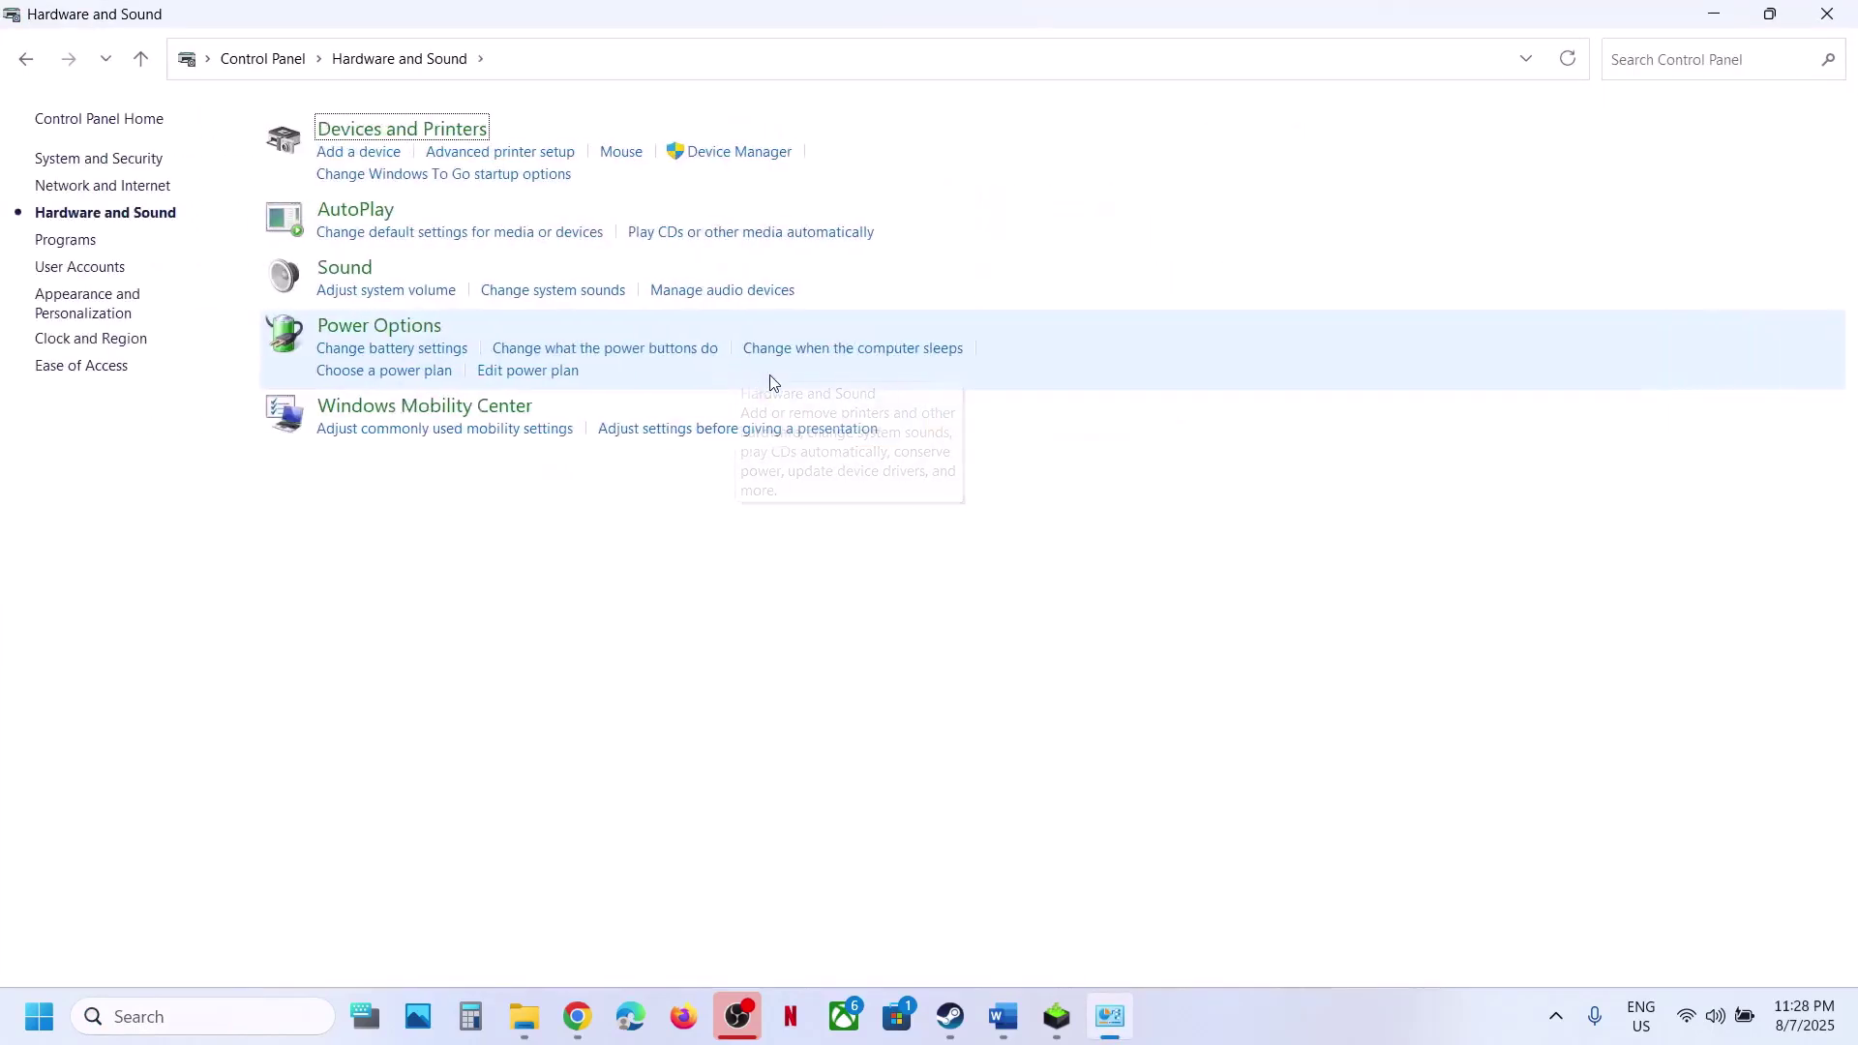
left_click(387, 325)
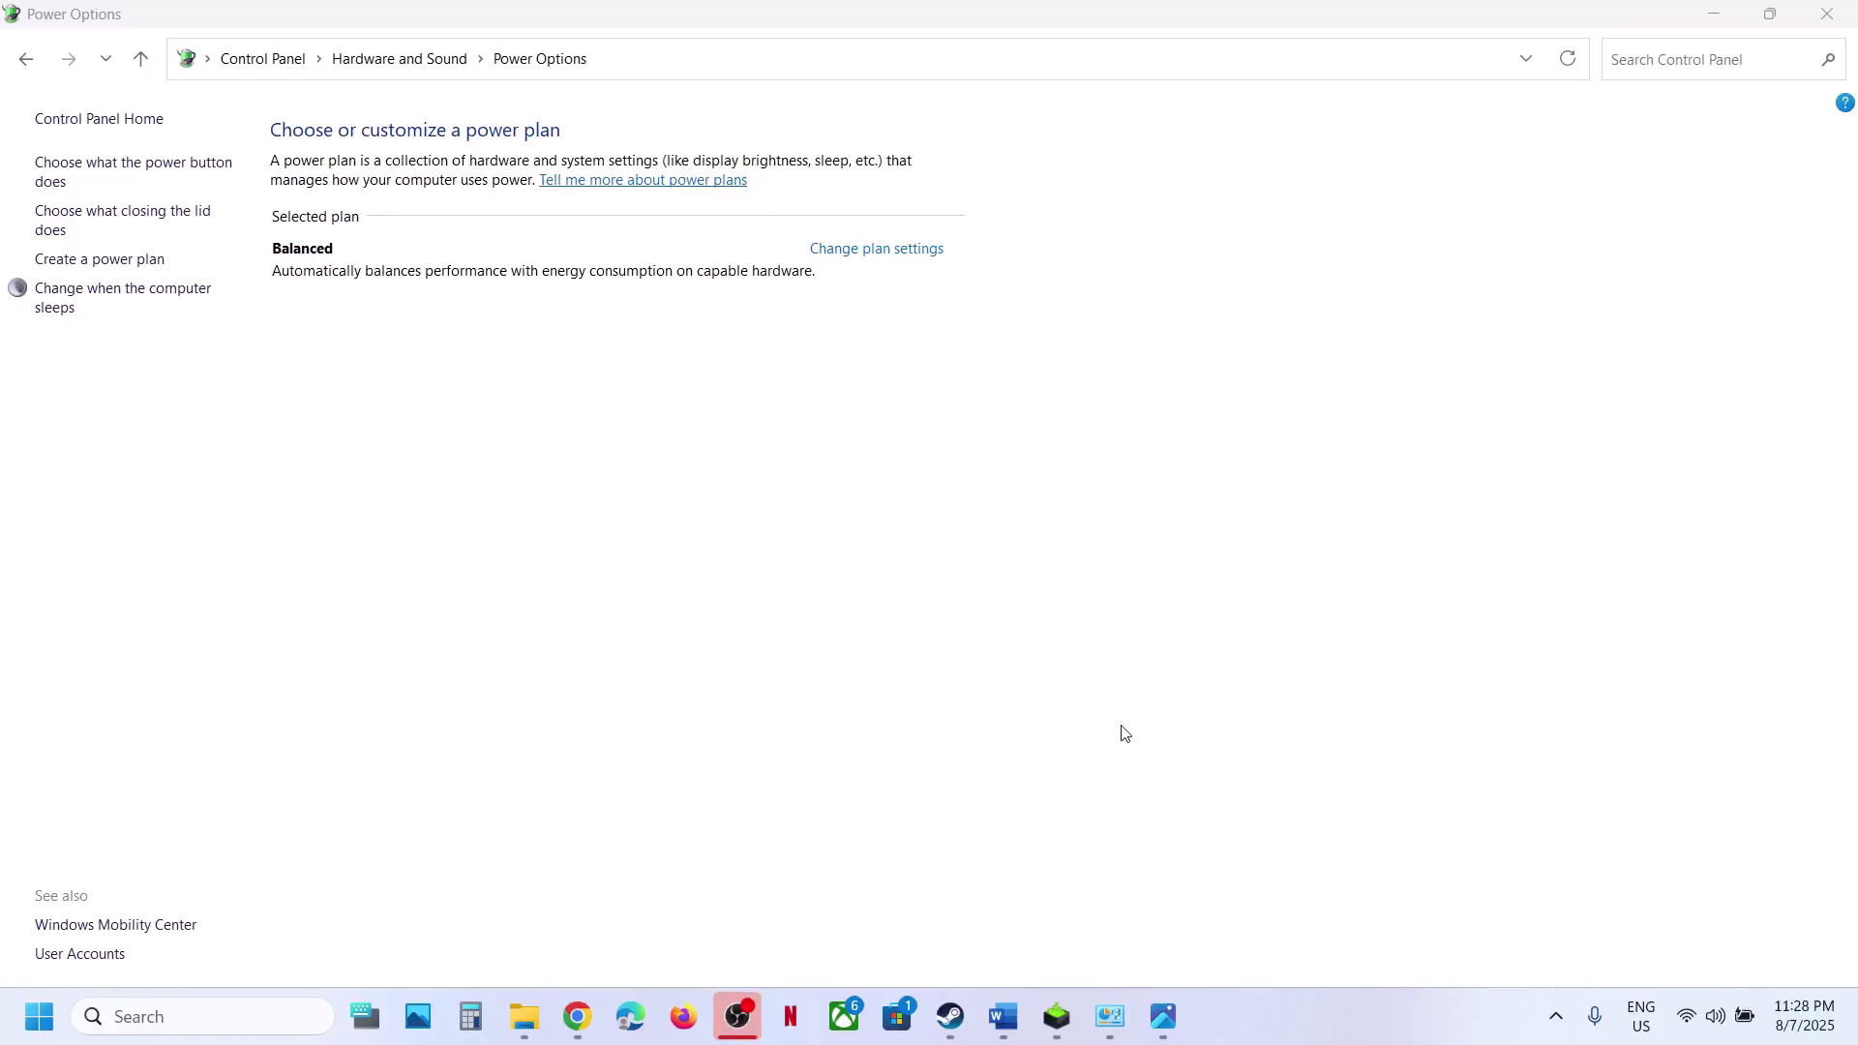
- Switch to Photos, examine Power Saver.jpg and the Intel Extreme Tuning Utility image's Performance Core Ratio setting, and close the viewer
left_click(1162, 1021)
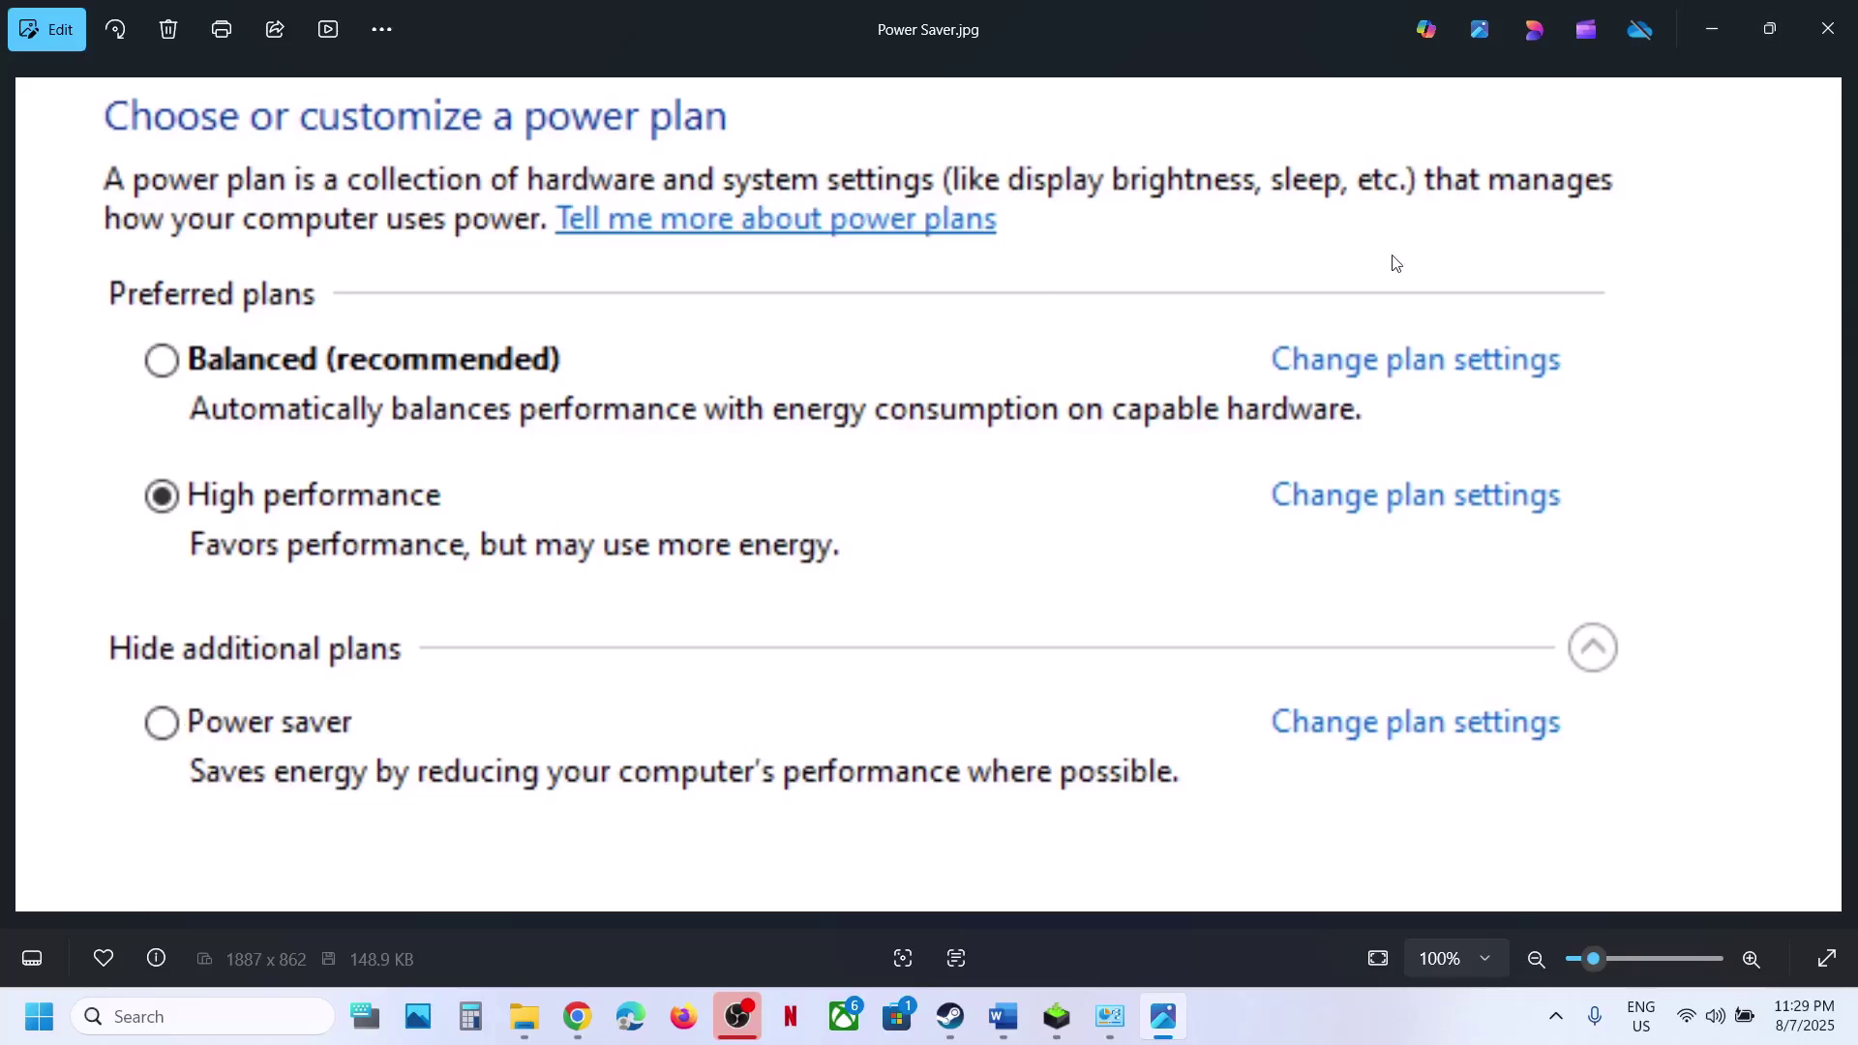
key("Right")
scroll(791, 334, "up", 5)
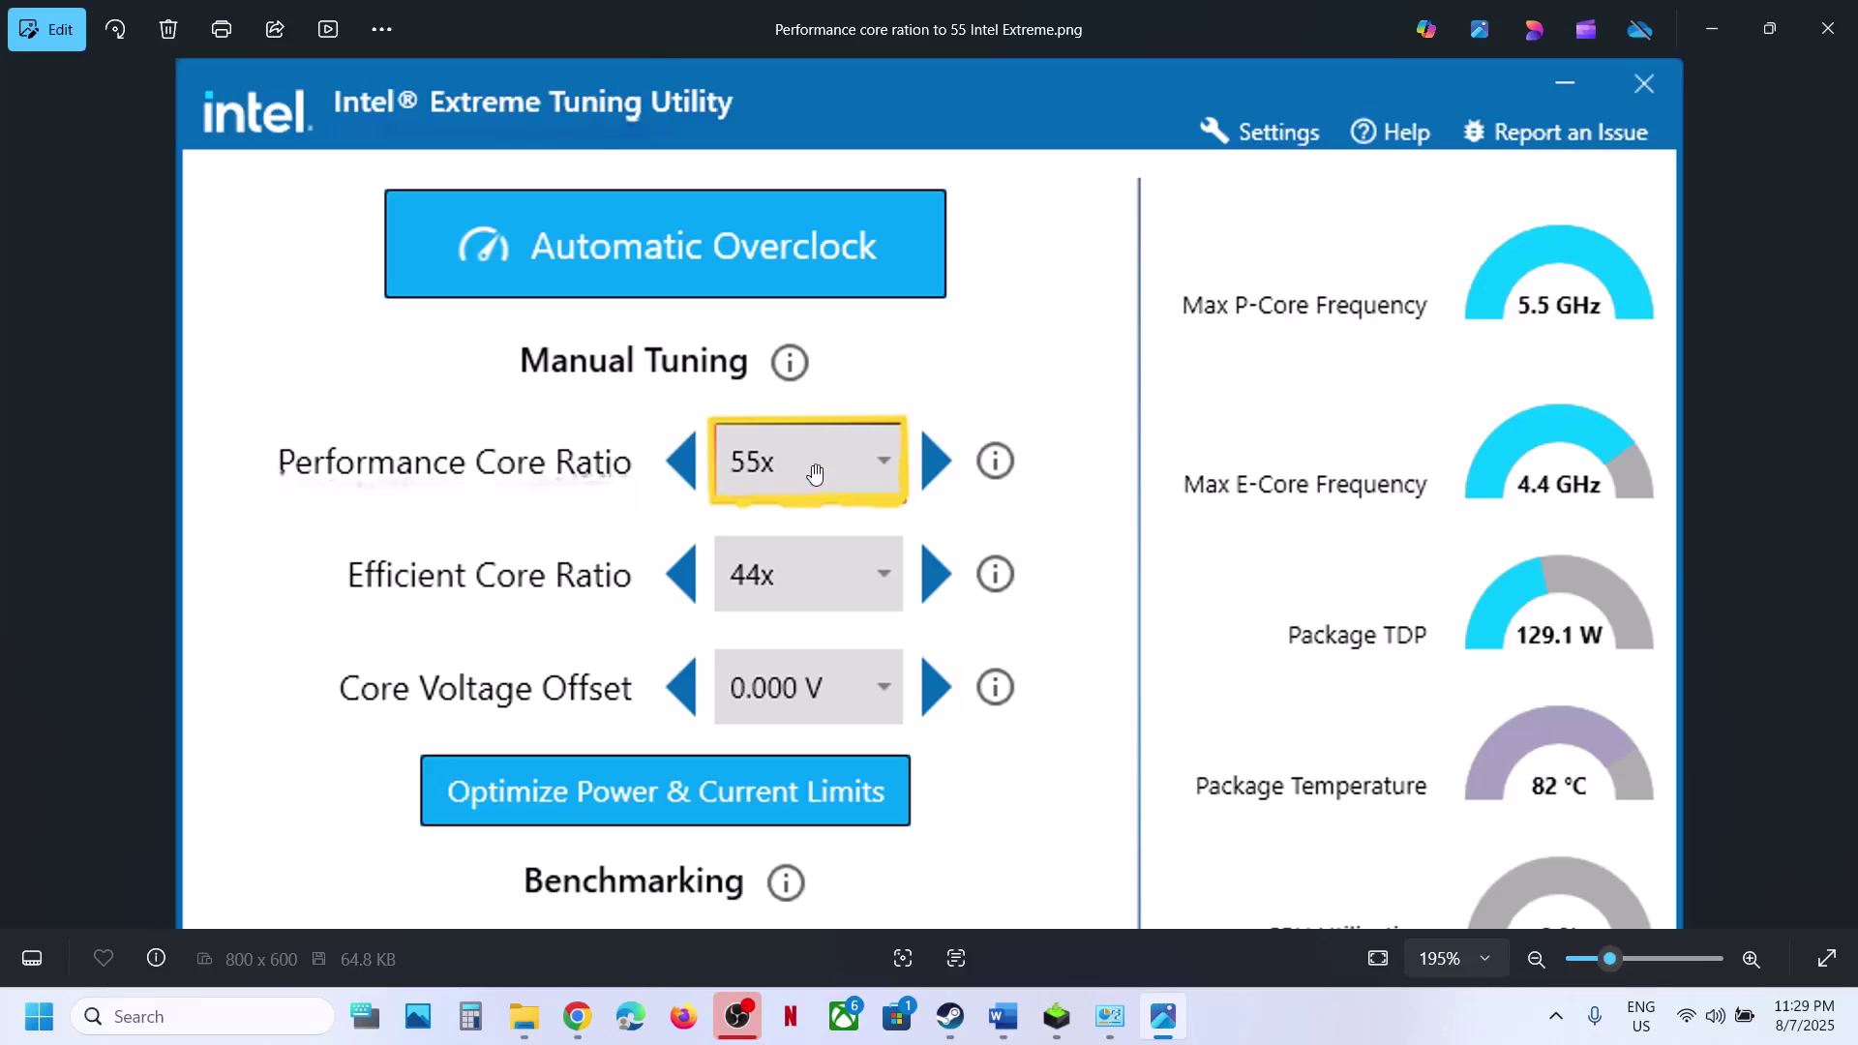
scroll(1007, 593, "down", 4)
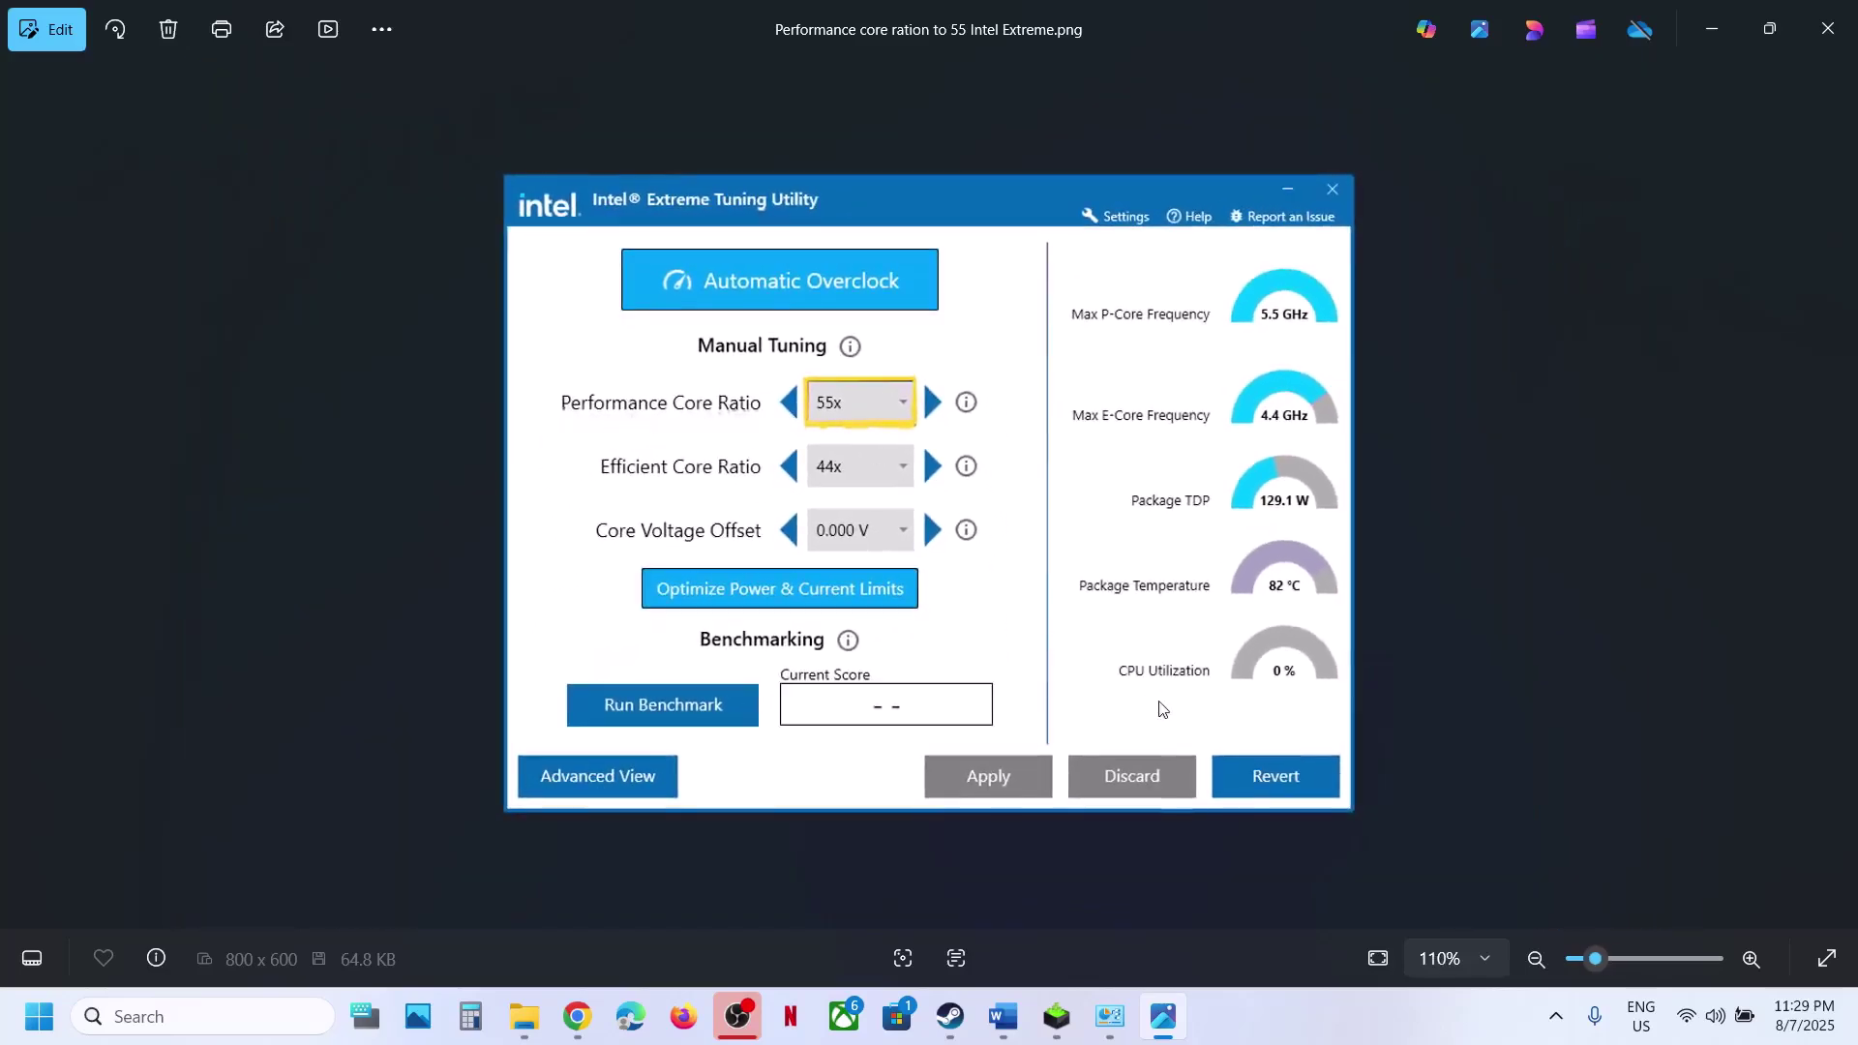
left_click(1829, 29)
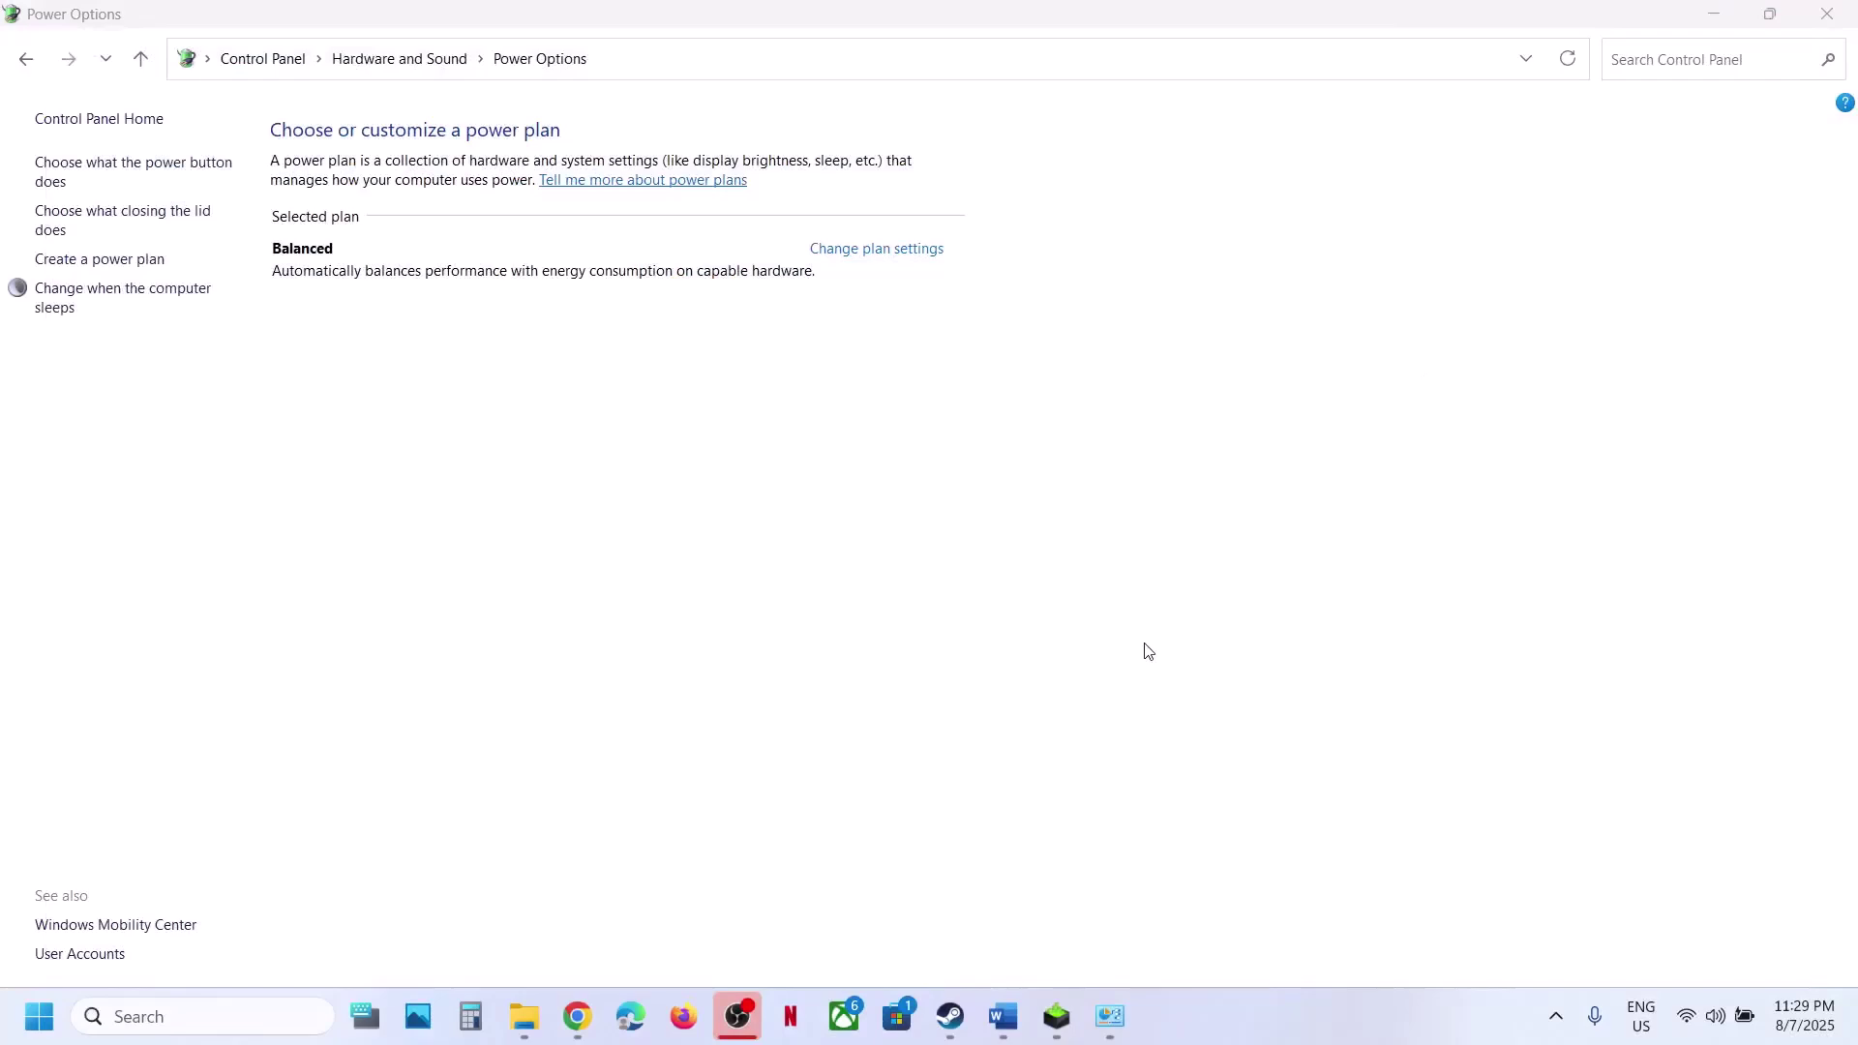
- Switch to Word, read the Step 10 note on increasing virtual memory, and copy the line "View Advanced system settings."
left_click(1003, 1016)
scroll(794, 687, "down", 2)
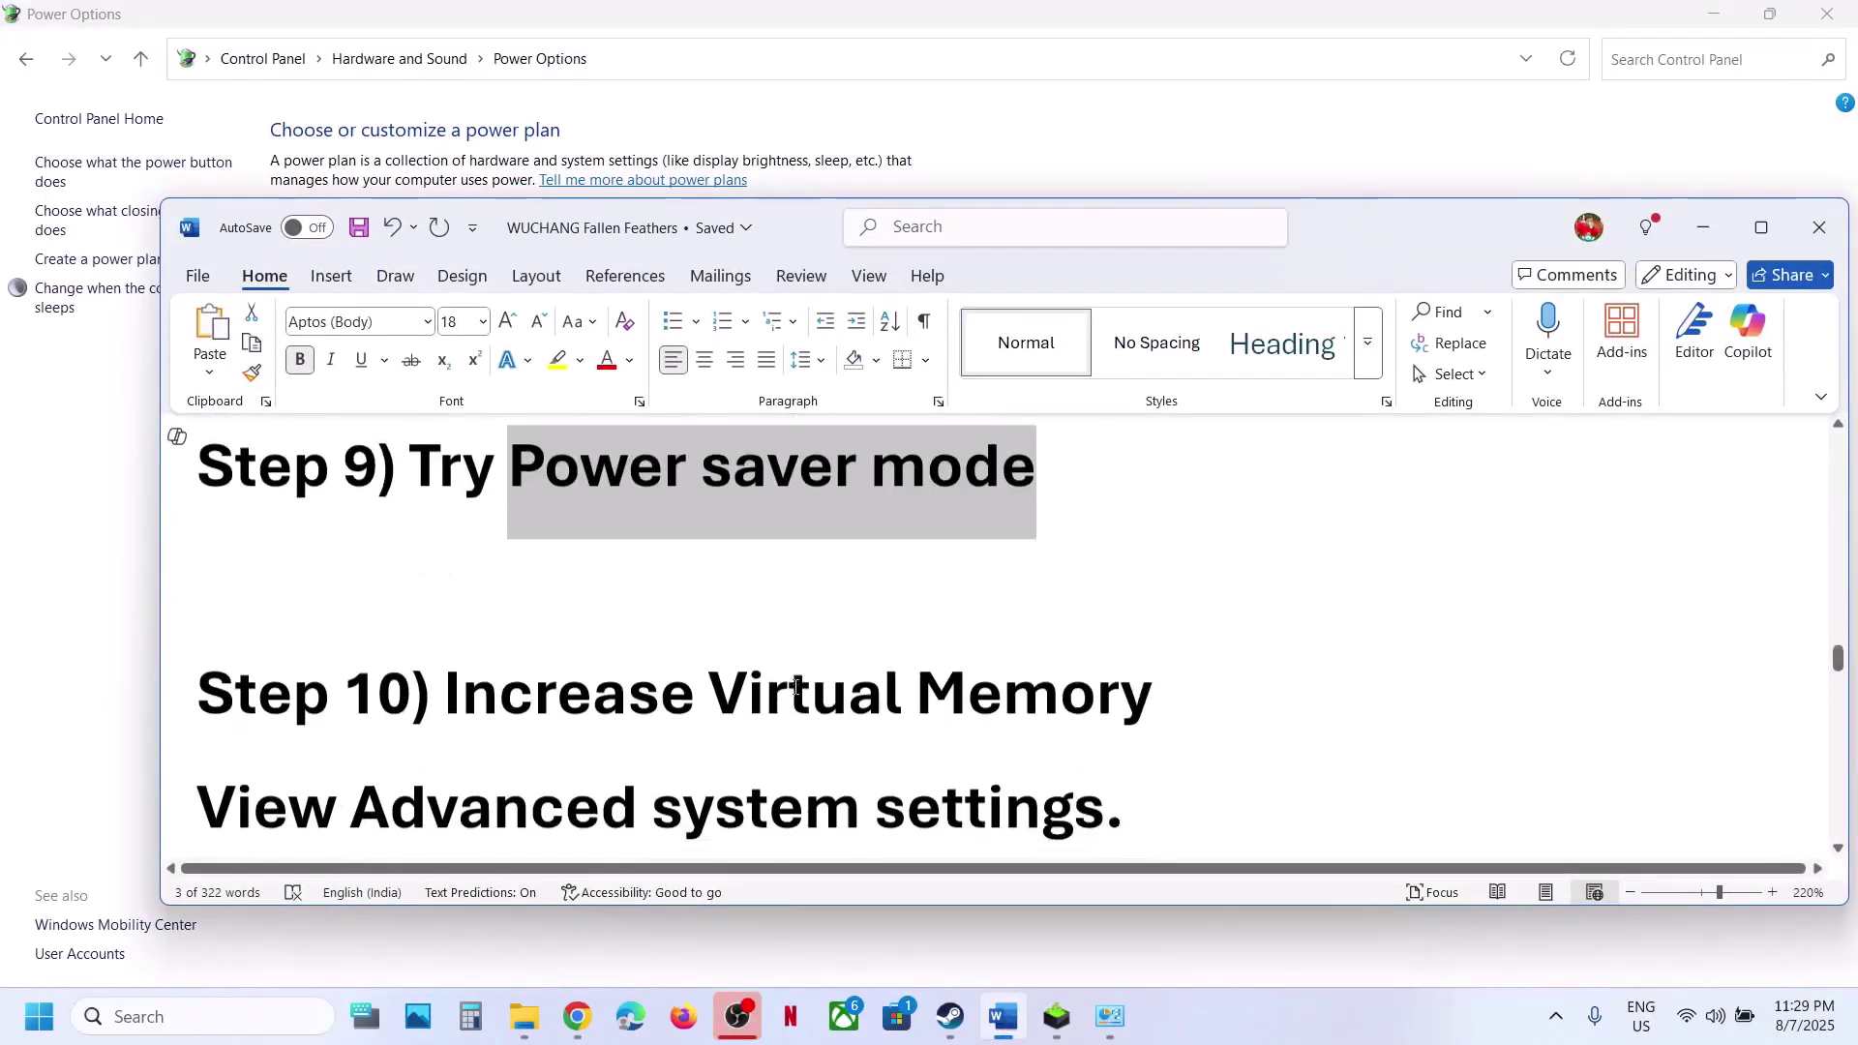
scroll(793, 687, "down", 2)
left_click_drag(486, 500, 1152, 508)
triple_click(641, 606)
key("ctrl+c")
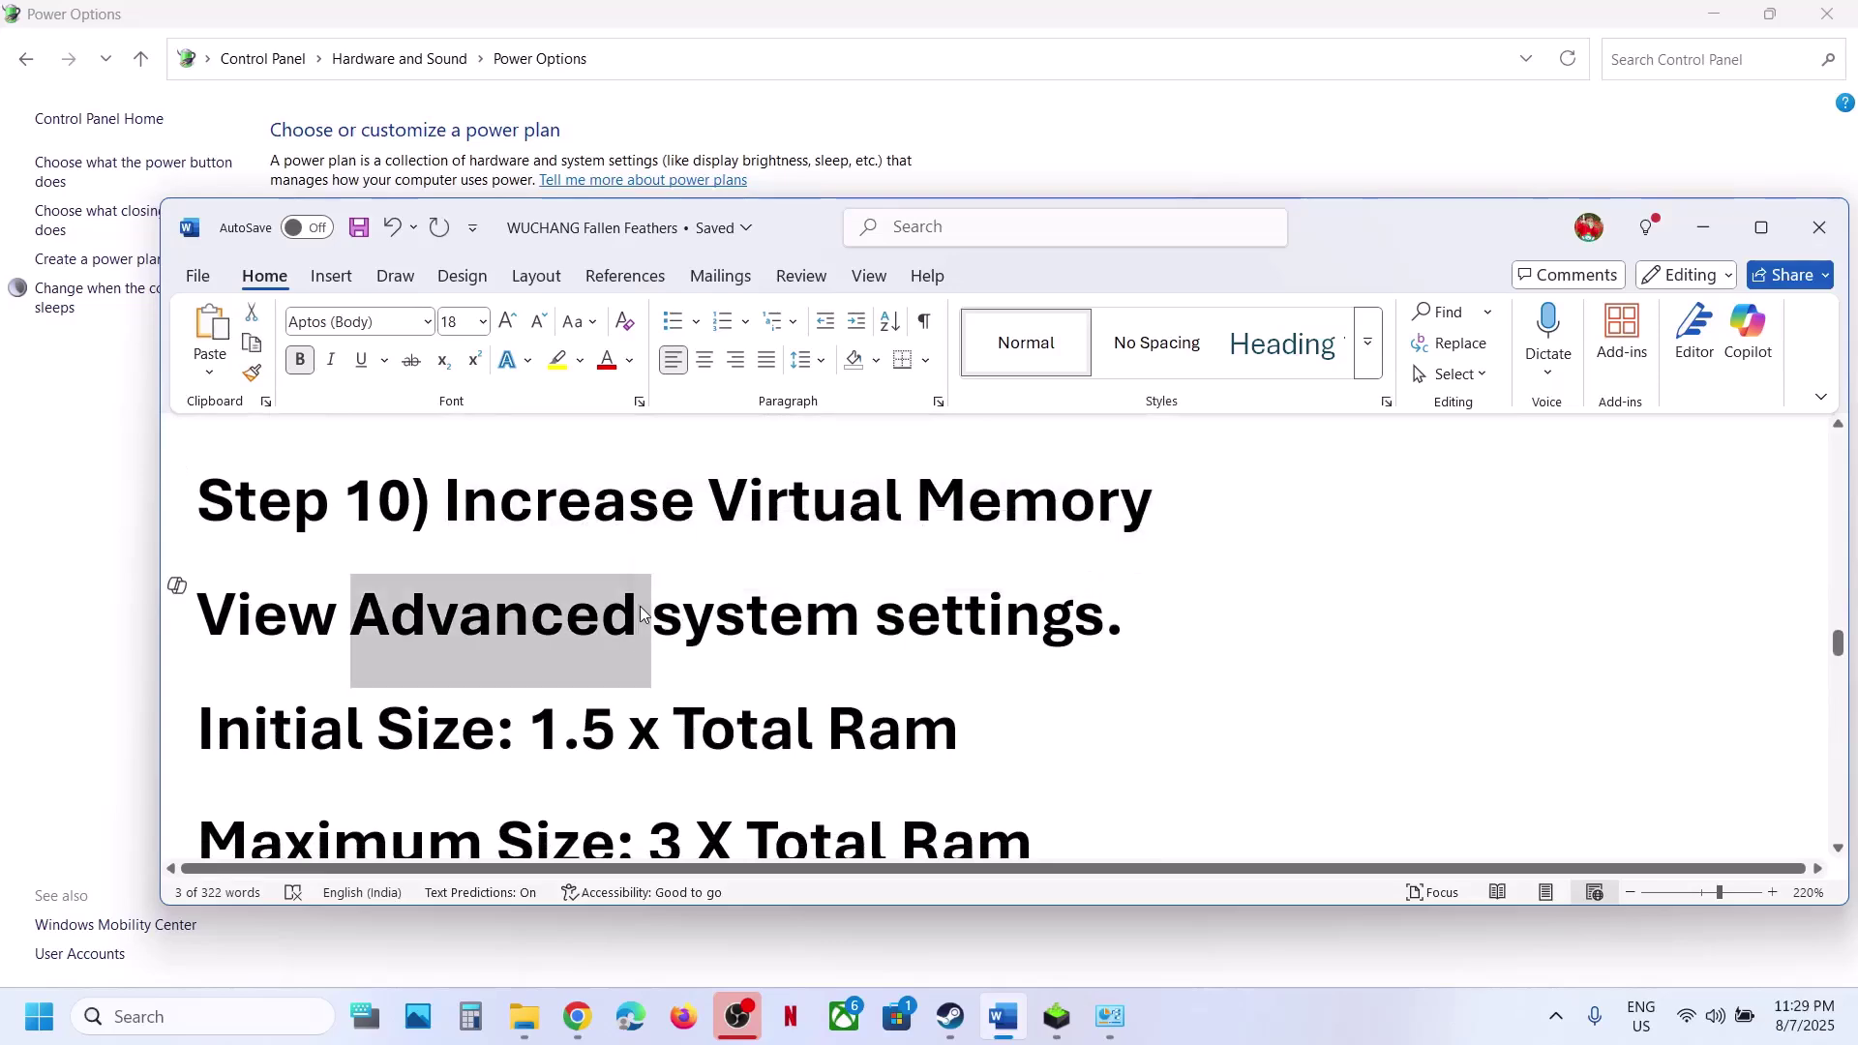
- Search Windows for the copied phrase, open the advanced System Properties, and move the dialog clear of the game list with Steam behind it
left_click(223, 1002)
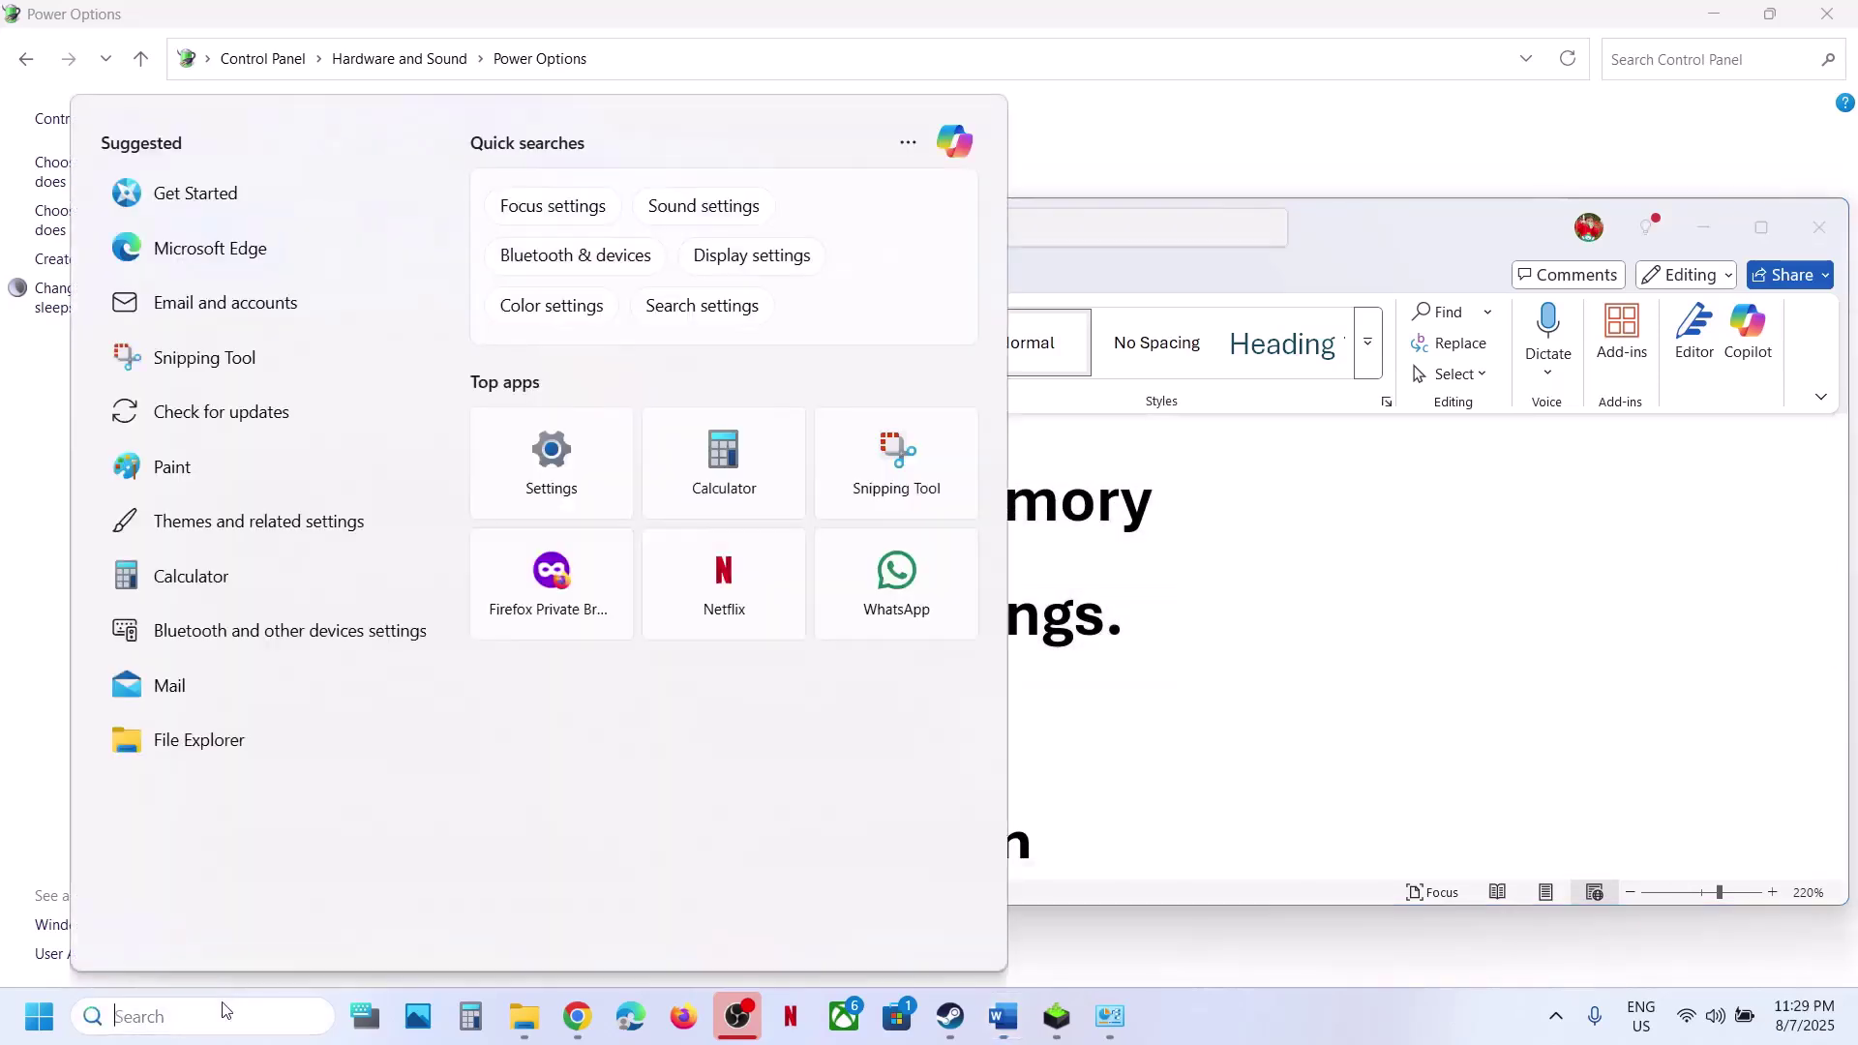
key("ctrl+v")
left_click(278, 275)
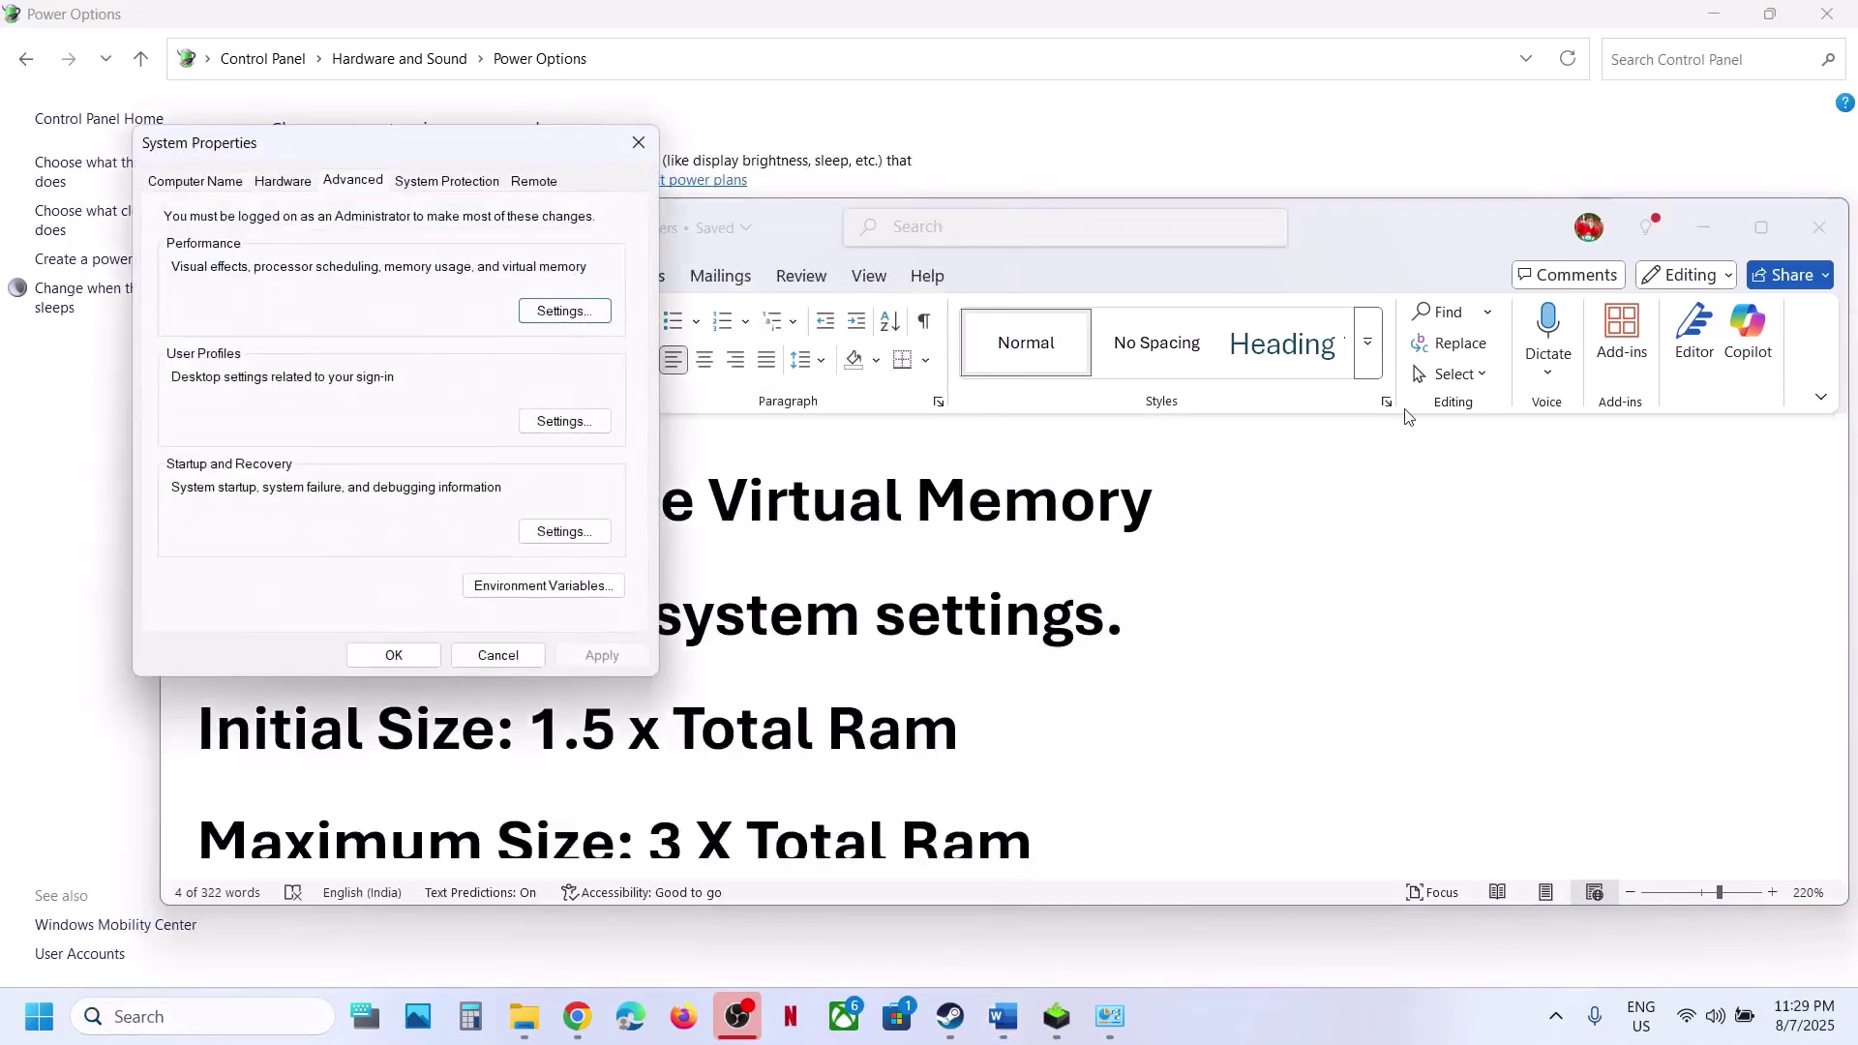
left_click(941, 1026)
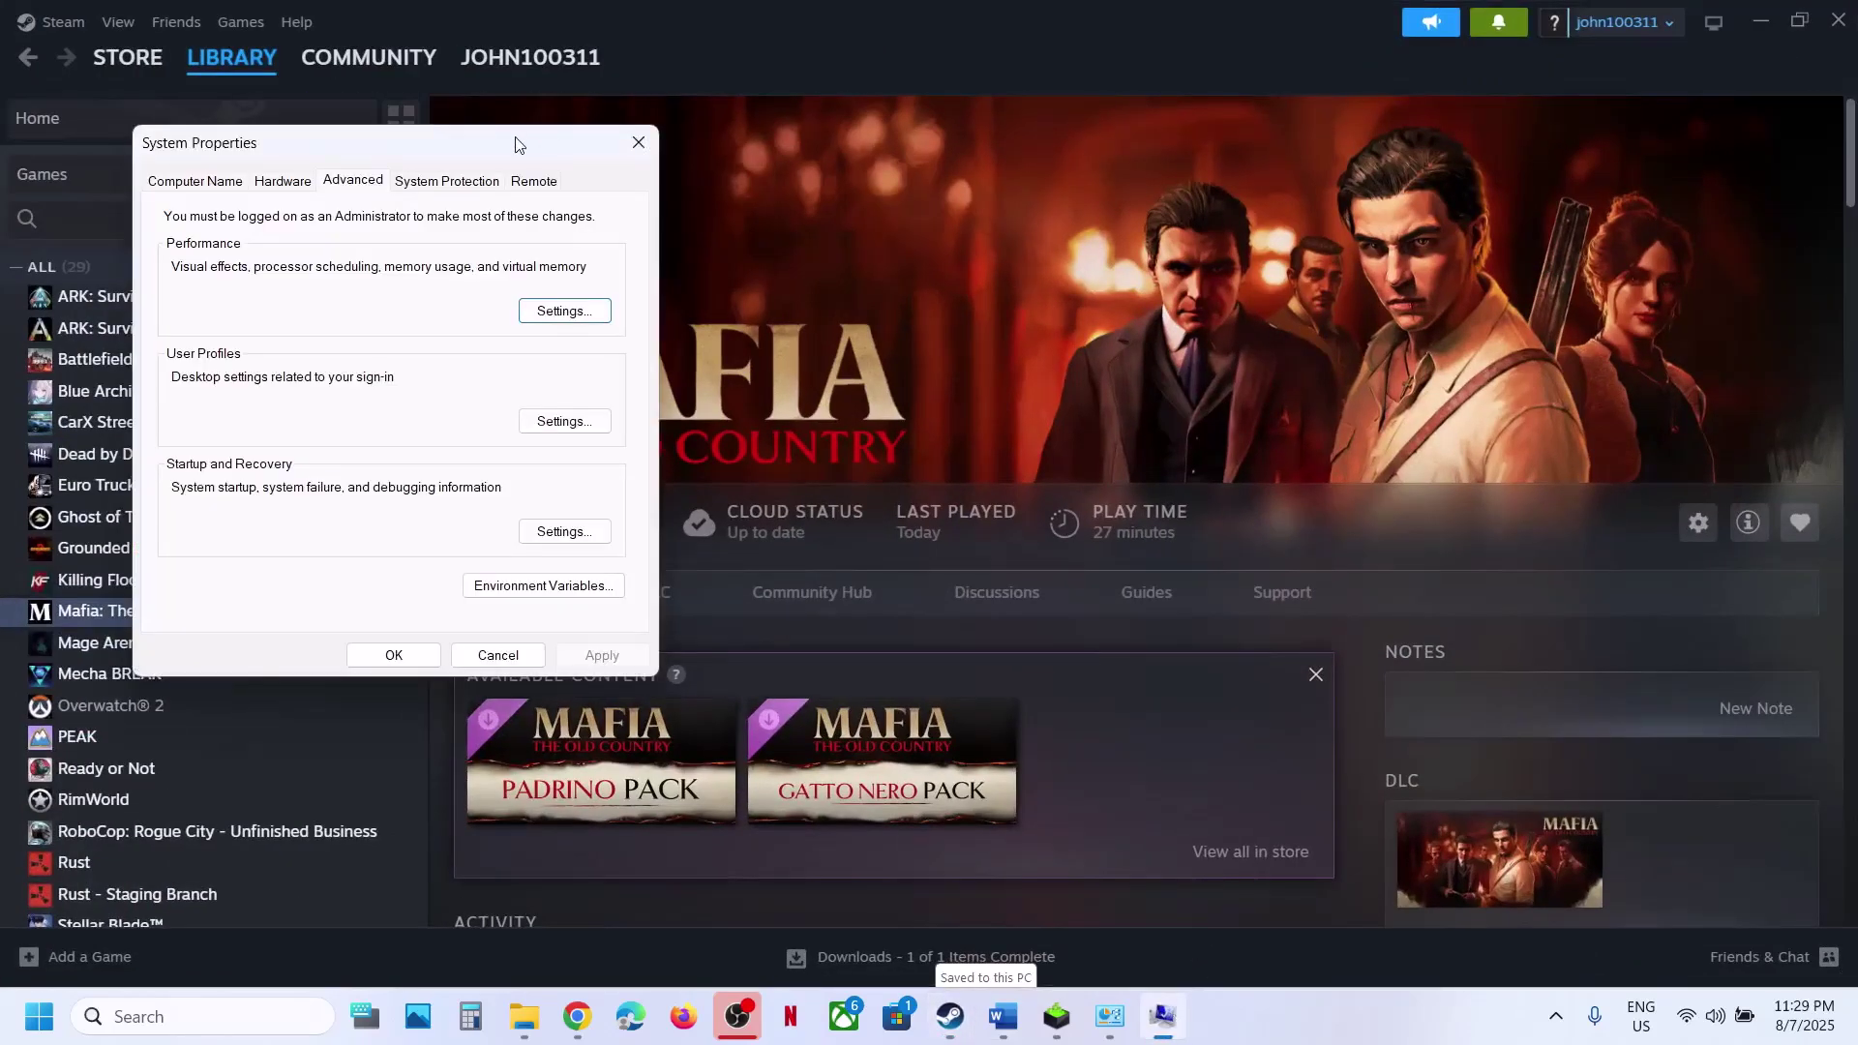
left_click_drag(515, 144, 1633, 372)
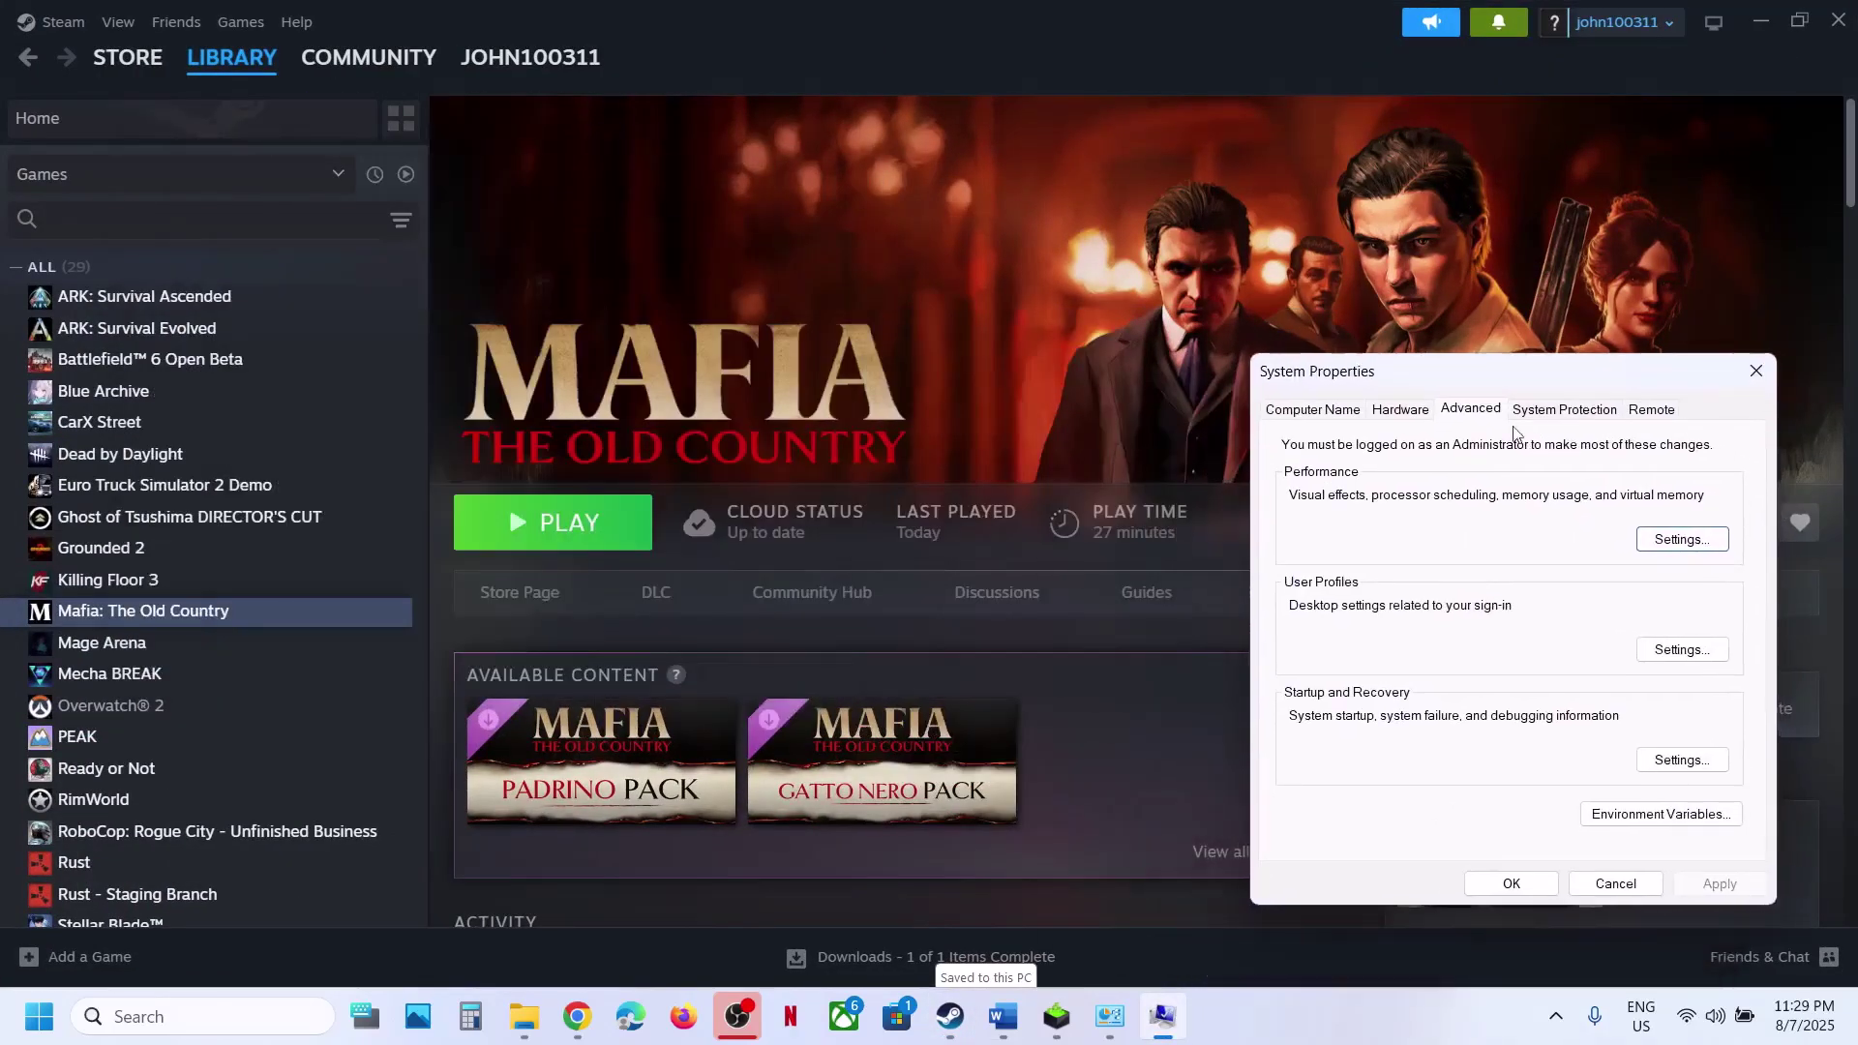
- Open the Virtual Memory settings from the advanced performance options and turn off automatic paging file management for all drives
left_click(1670, 535)
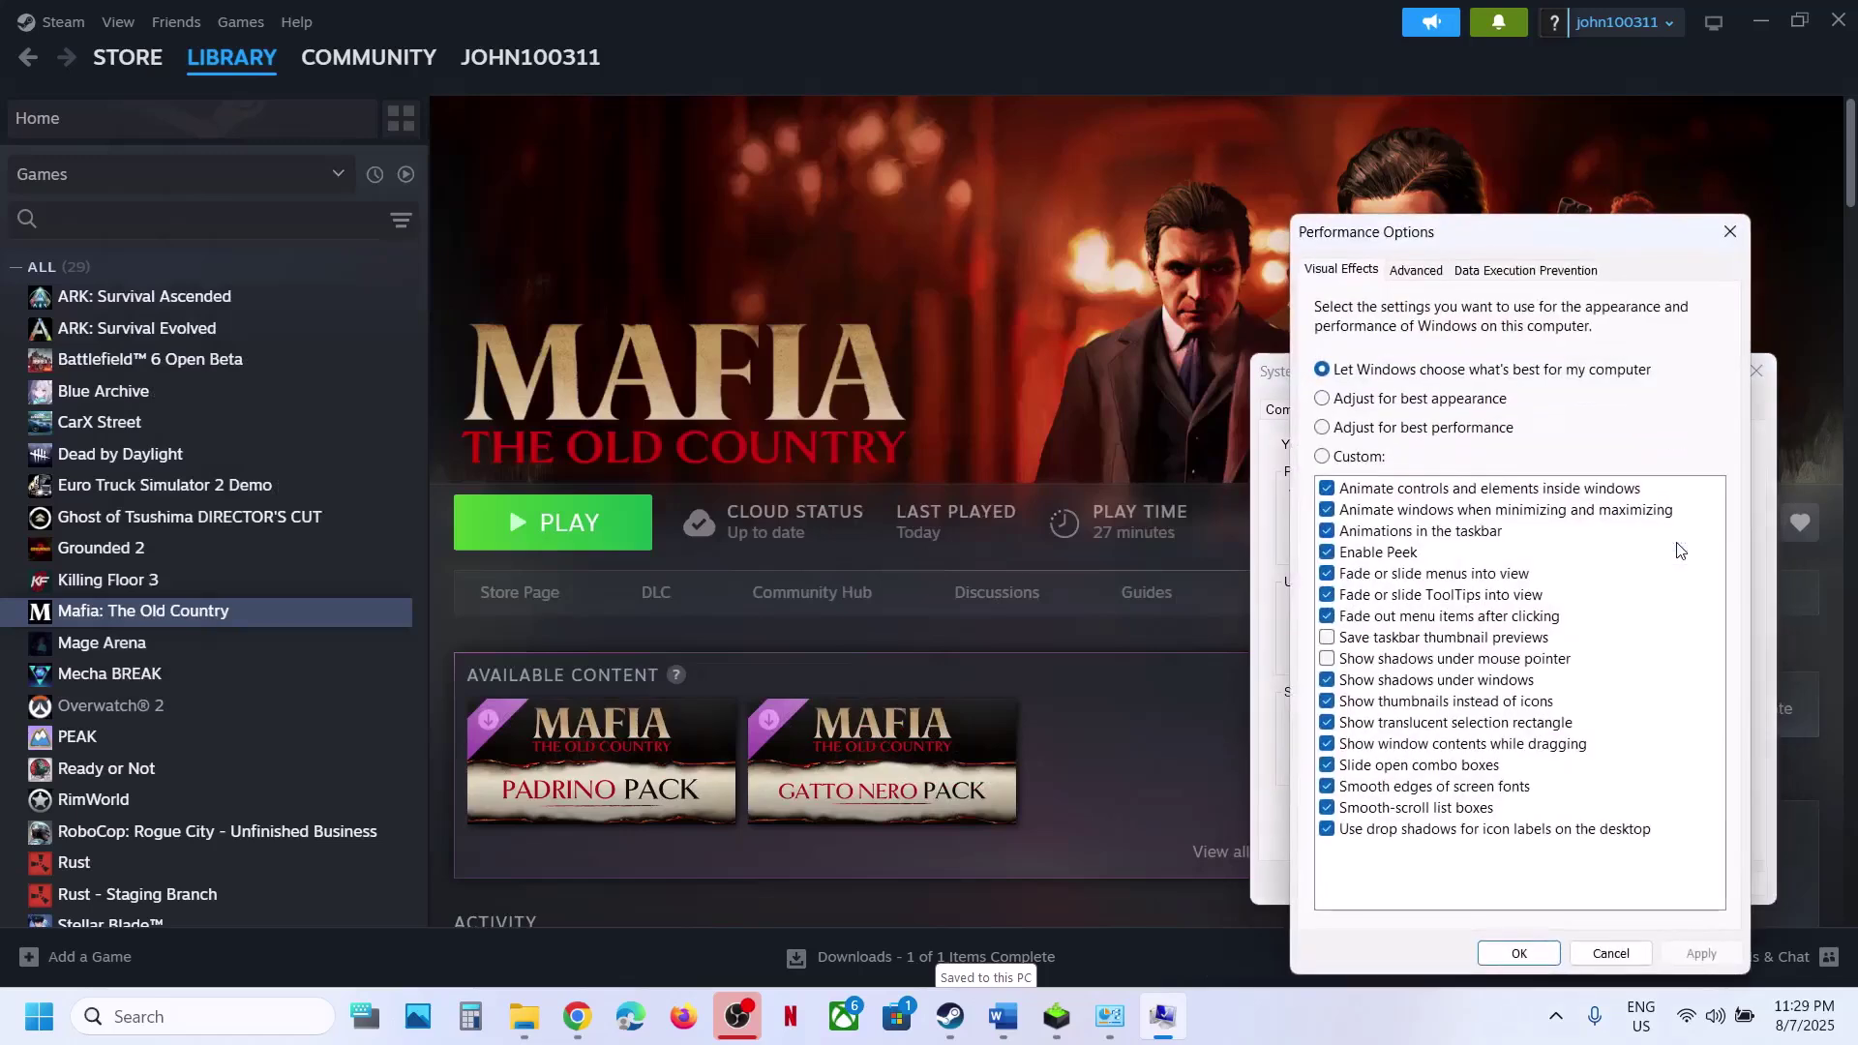
left_click(1420, 280)
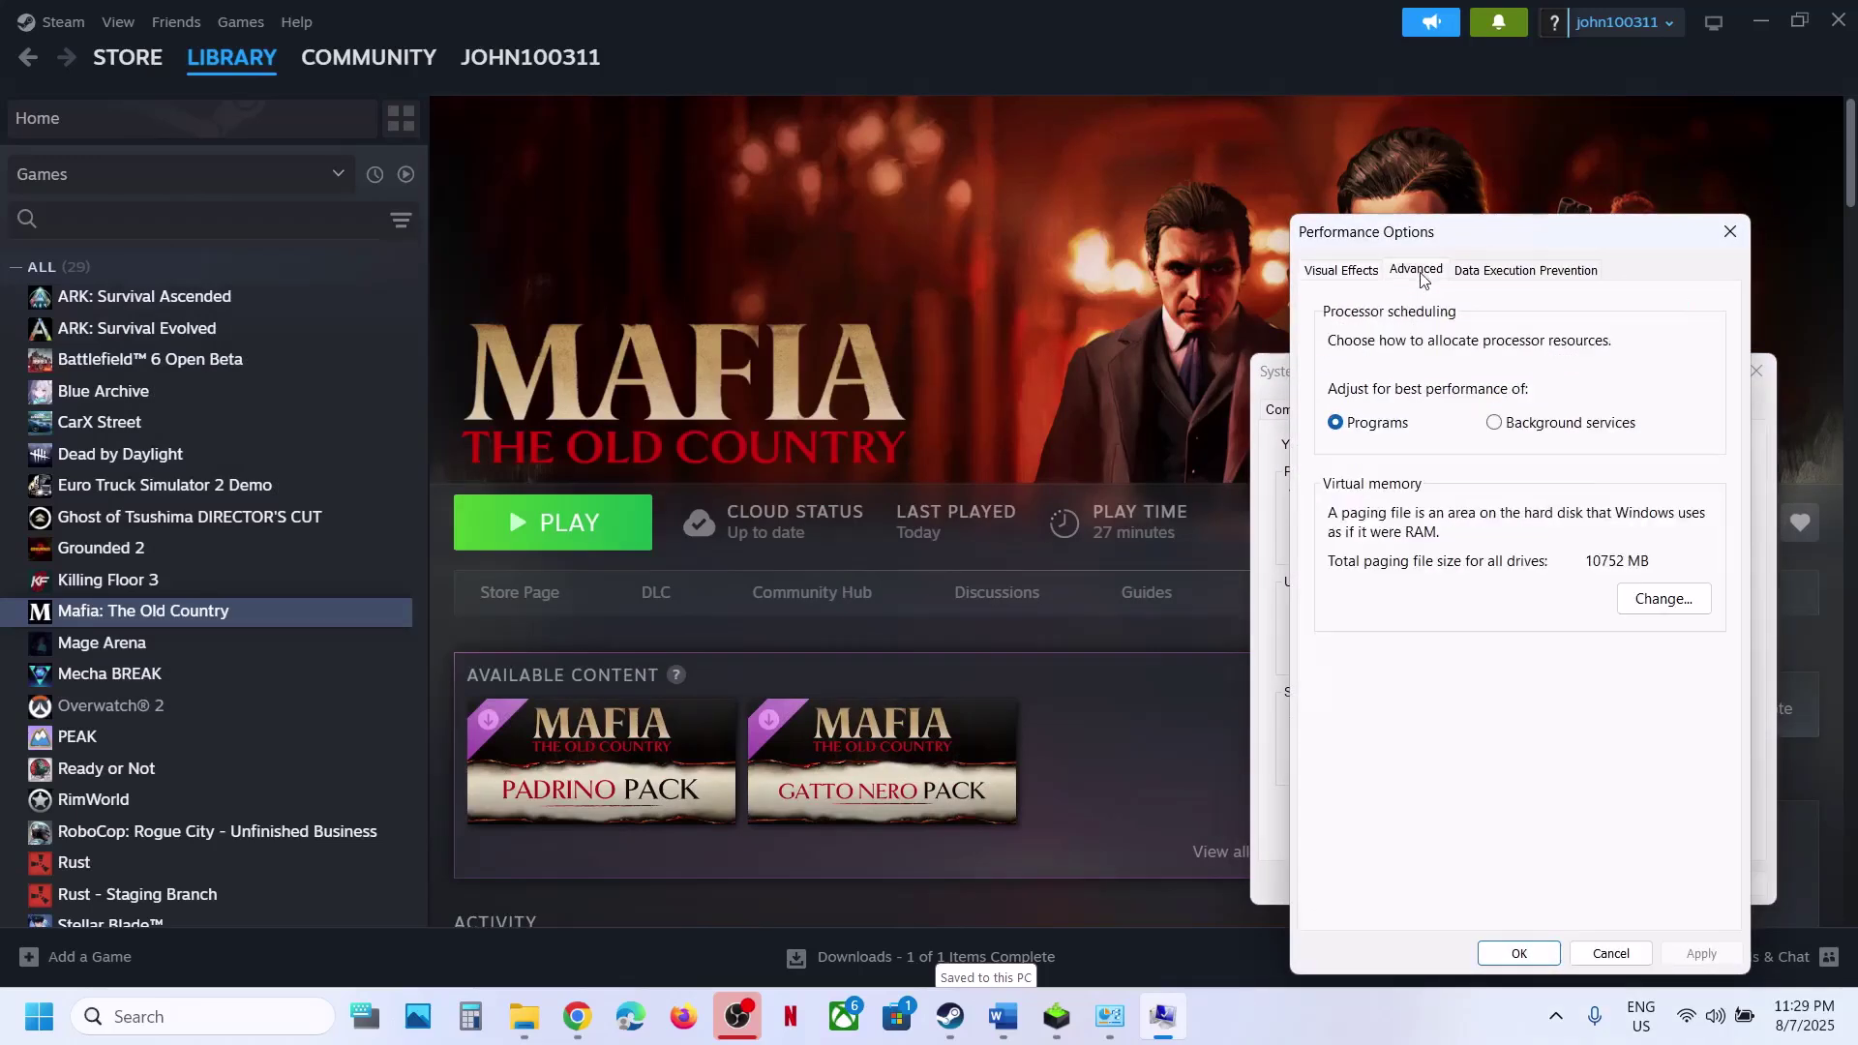
left_click(1666, 598)
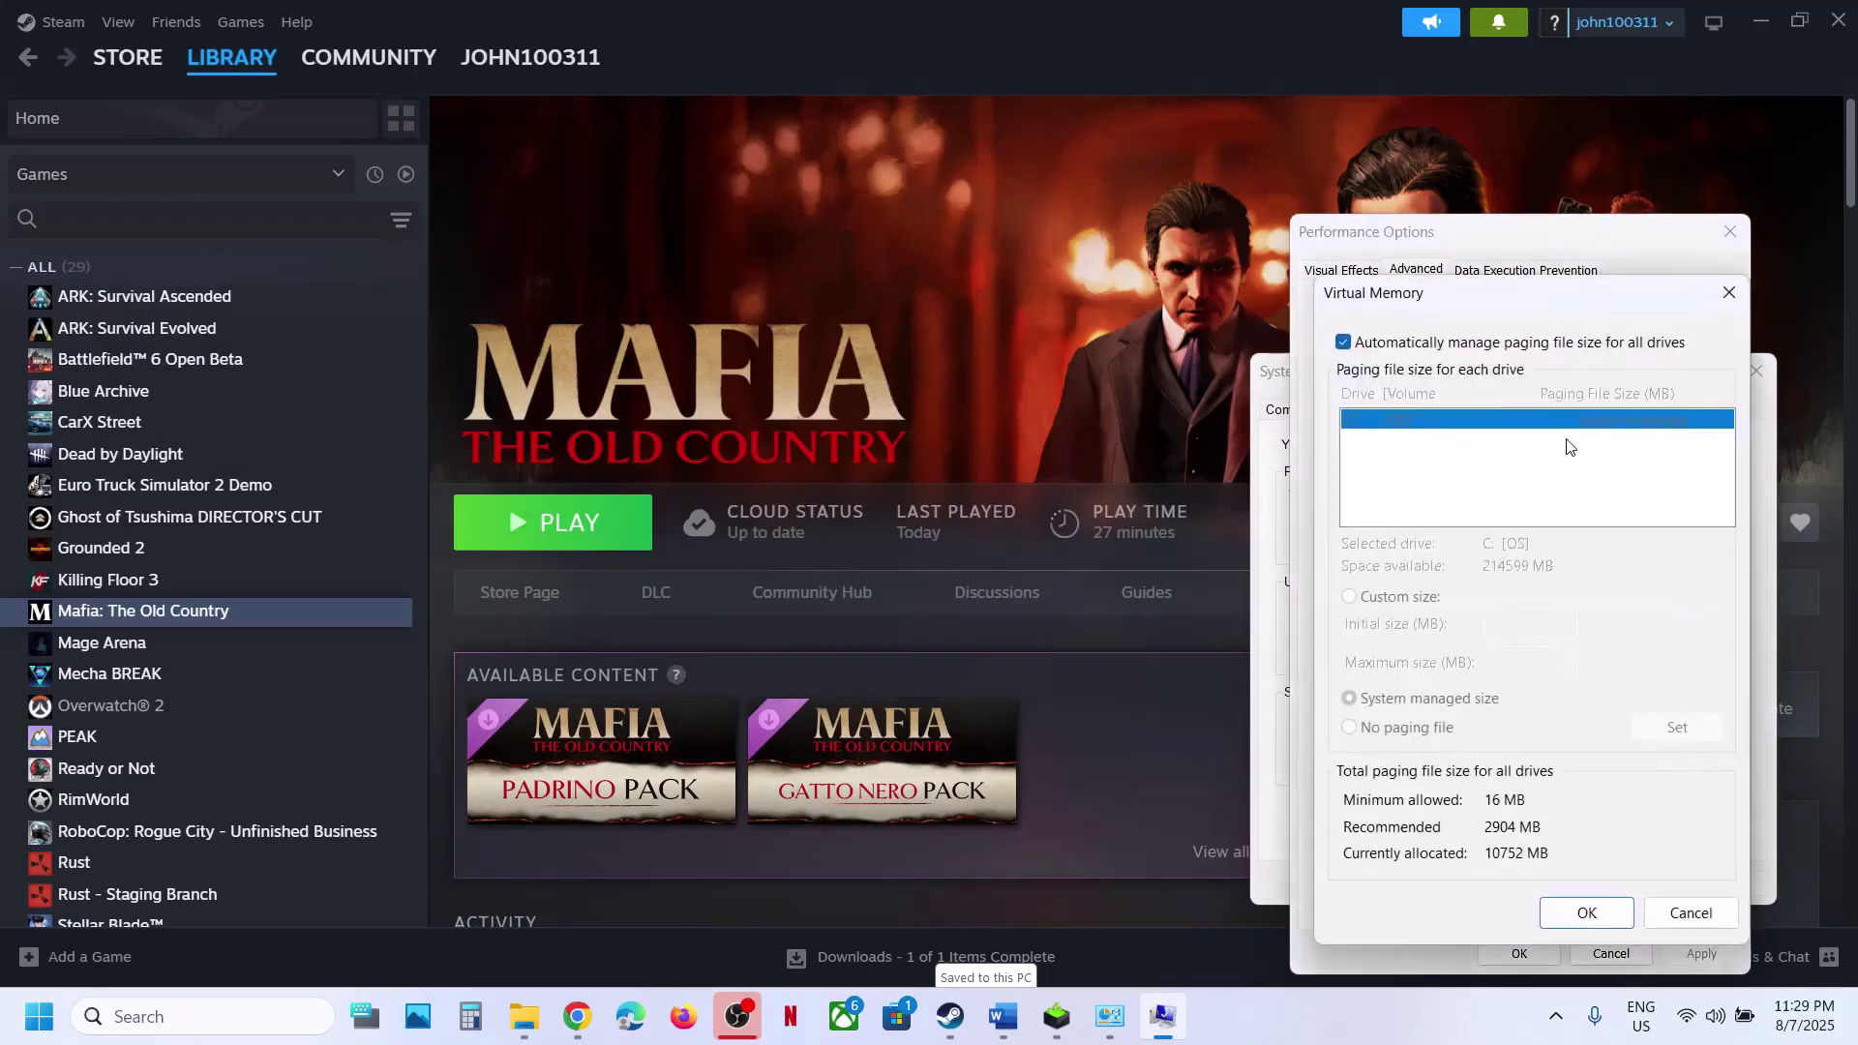
left_click(1344, 344)
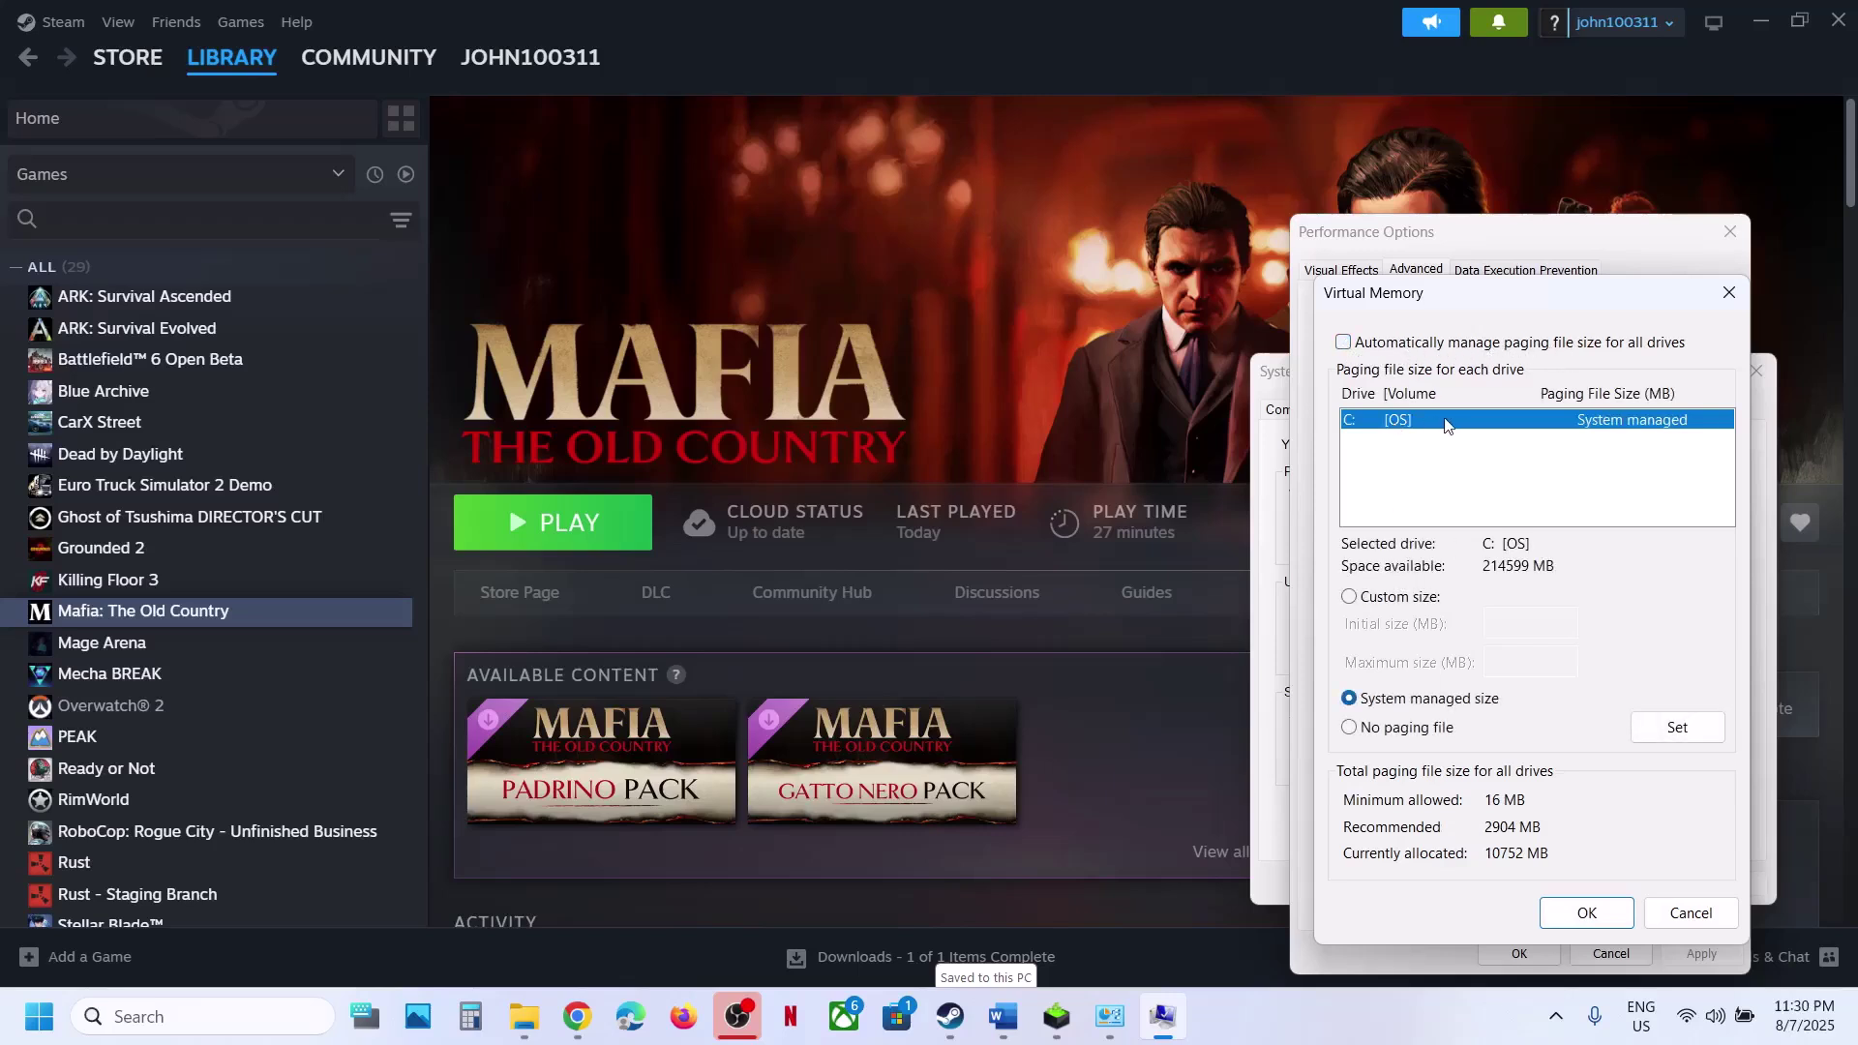
- Choose a custom paging file size for drive C:, and read the initial and maximum size formulas in the Word note
left_click(1369, 605)
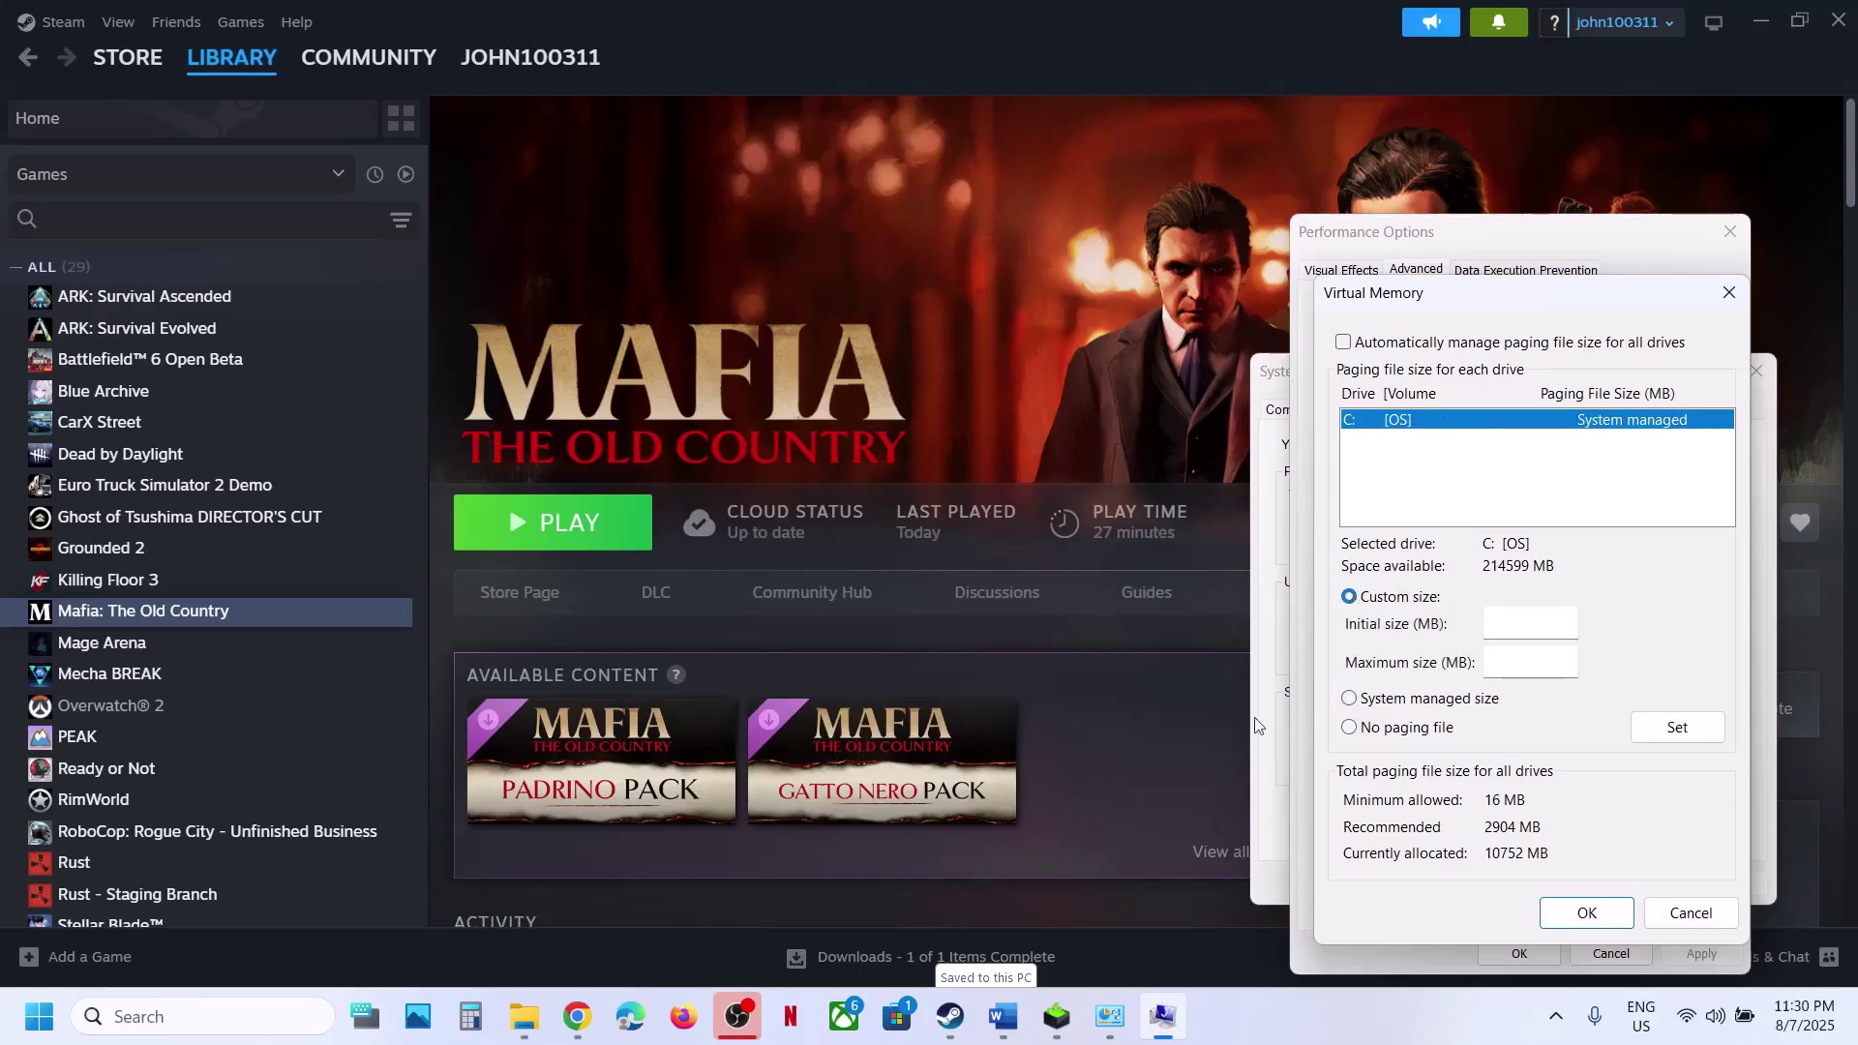
left_click(1008, 997)
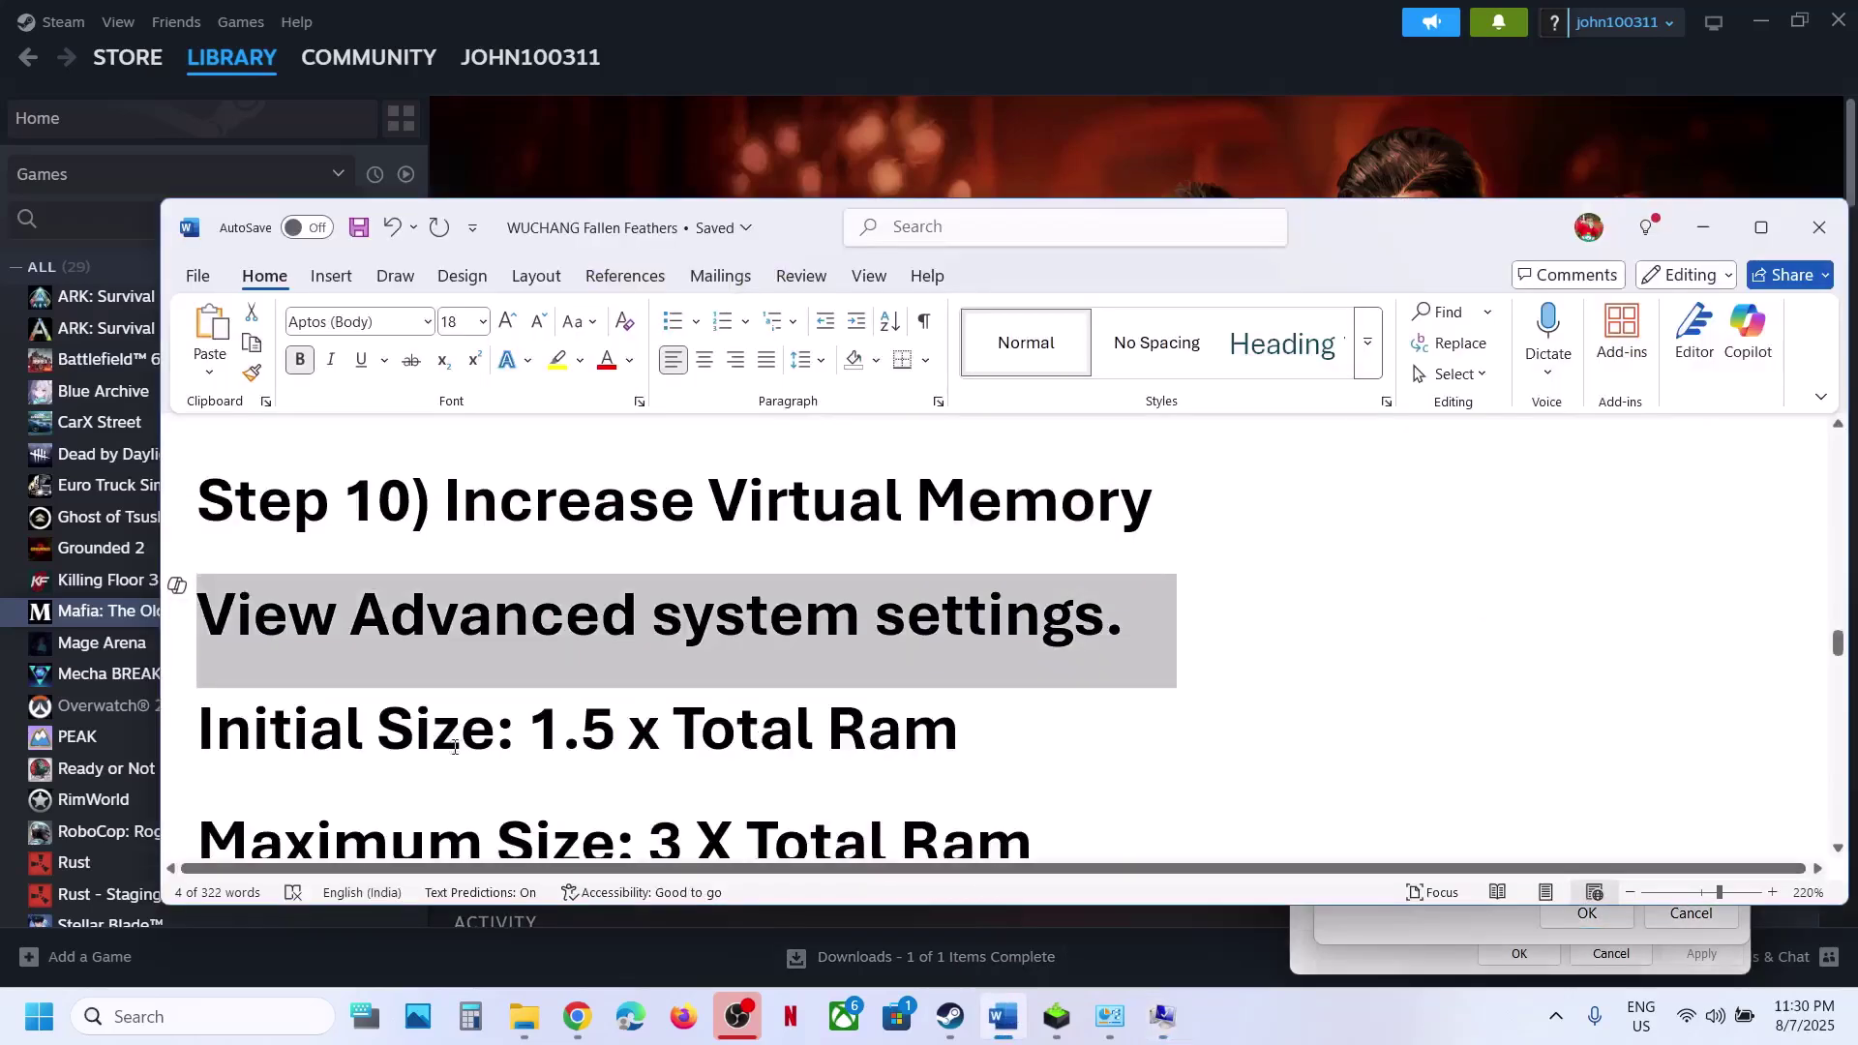
scroll(361, 742, "down", 2)
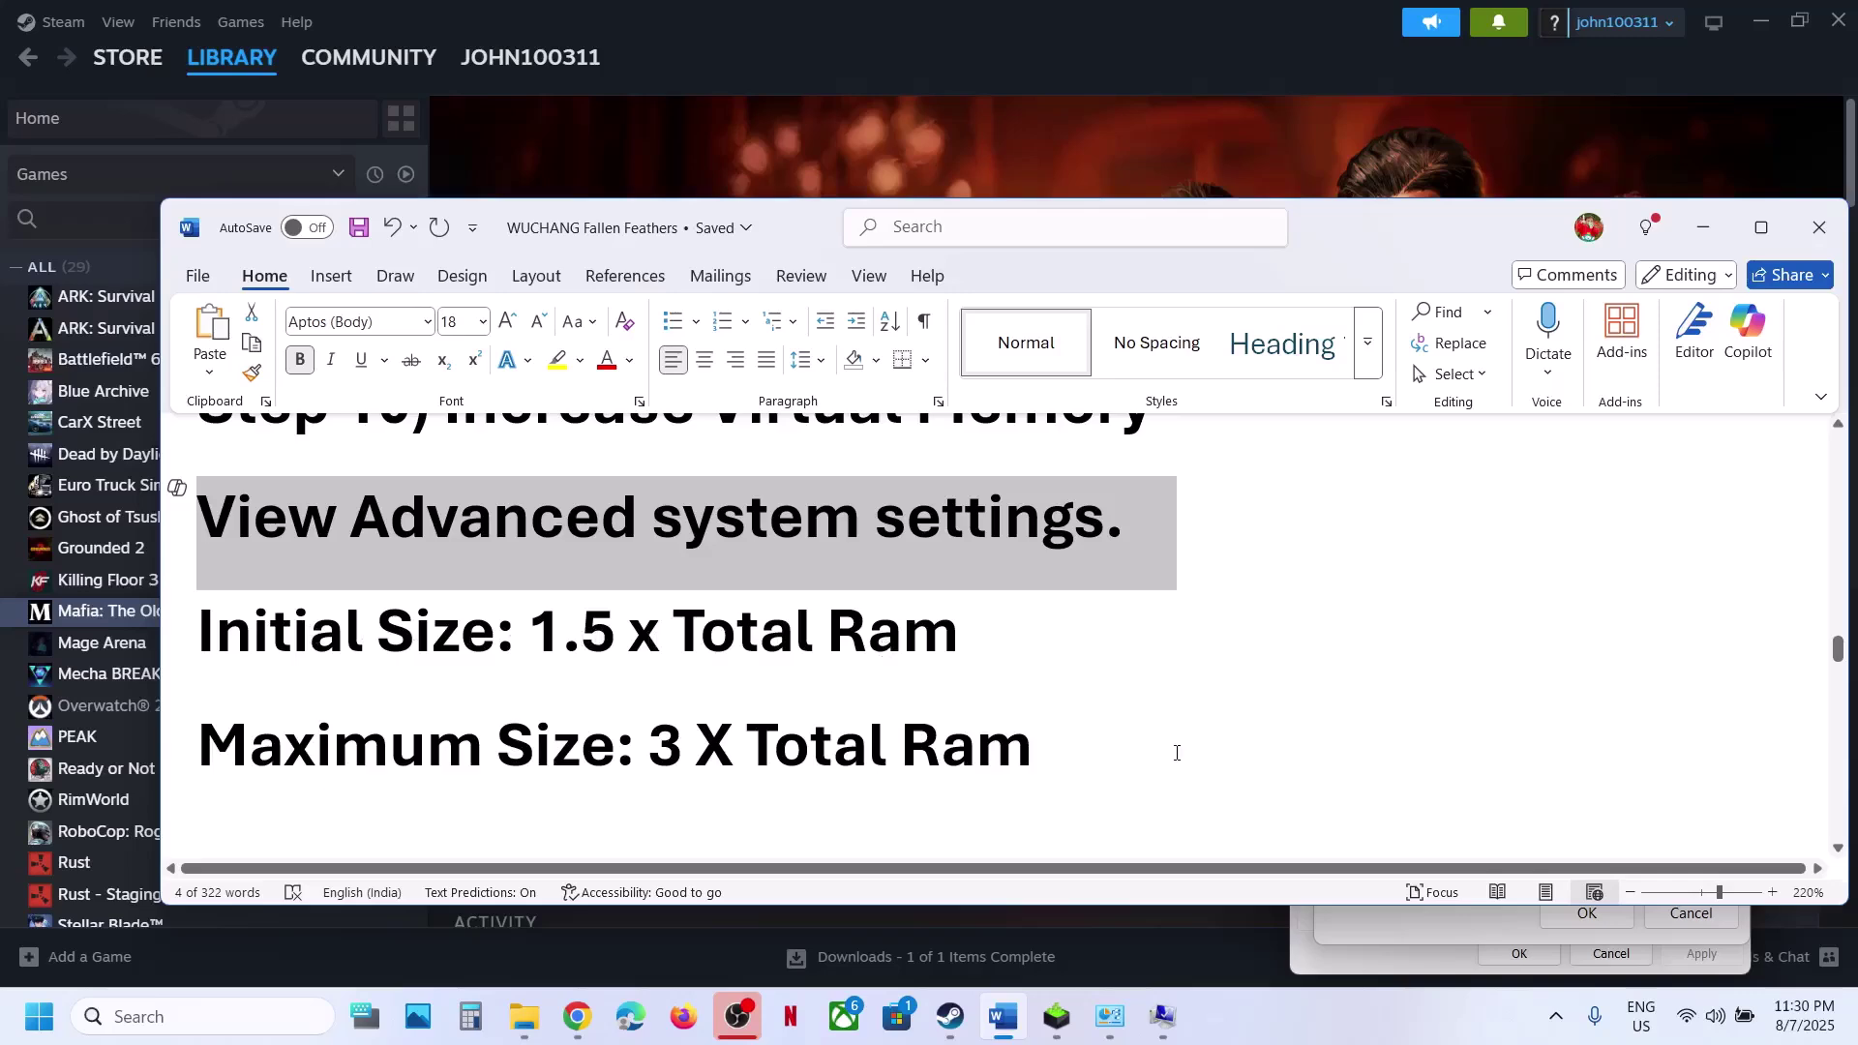
- Open the Windows Settings page with the device specifications, check the installed RAM, and close Settings
key("super+i")
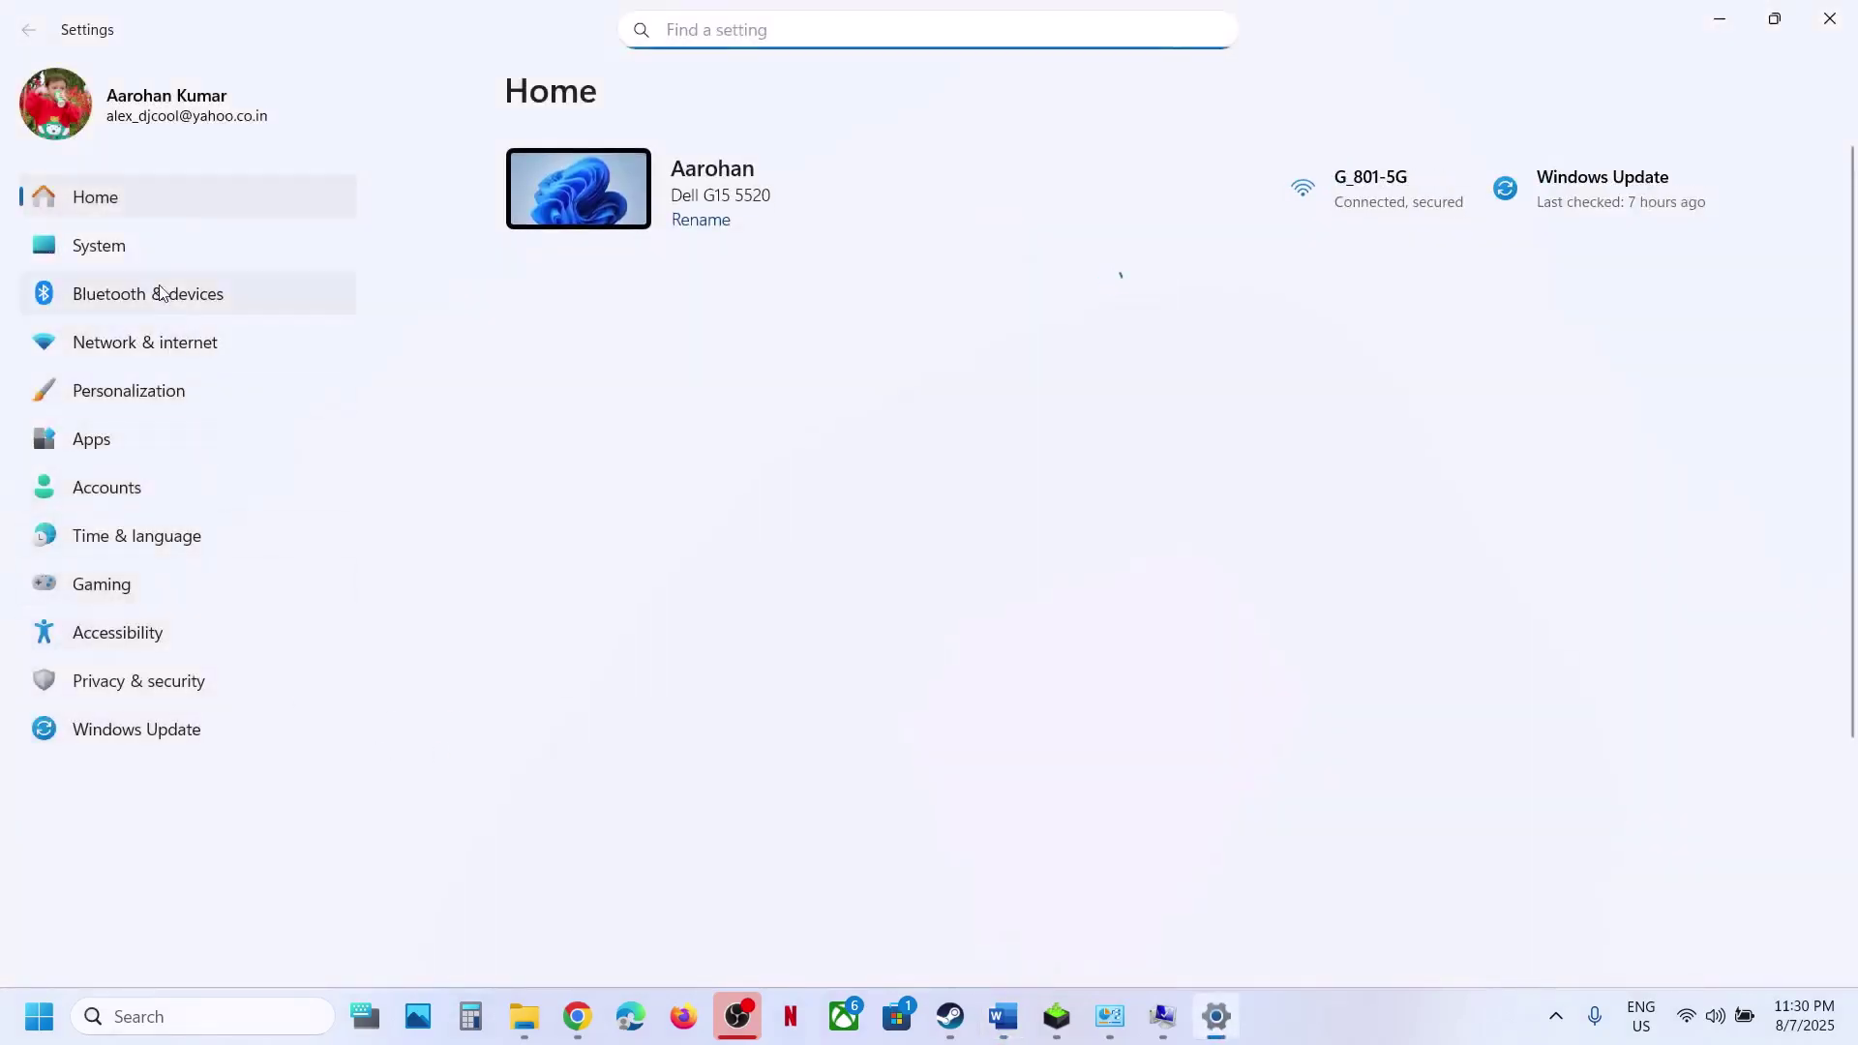
left_click(133, 246)
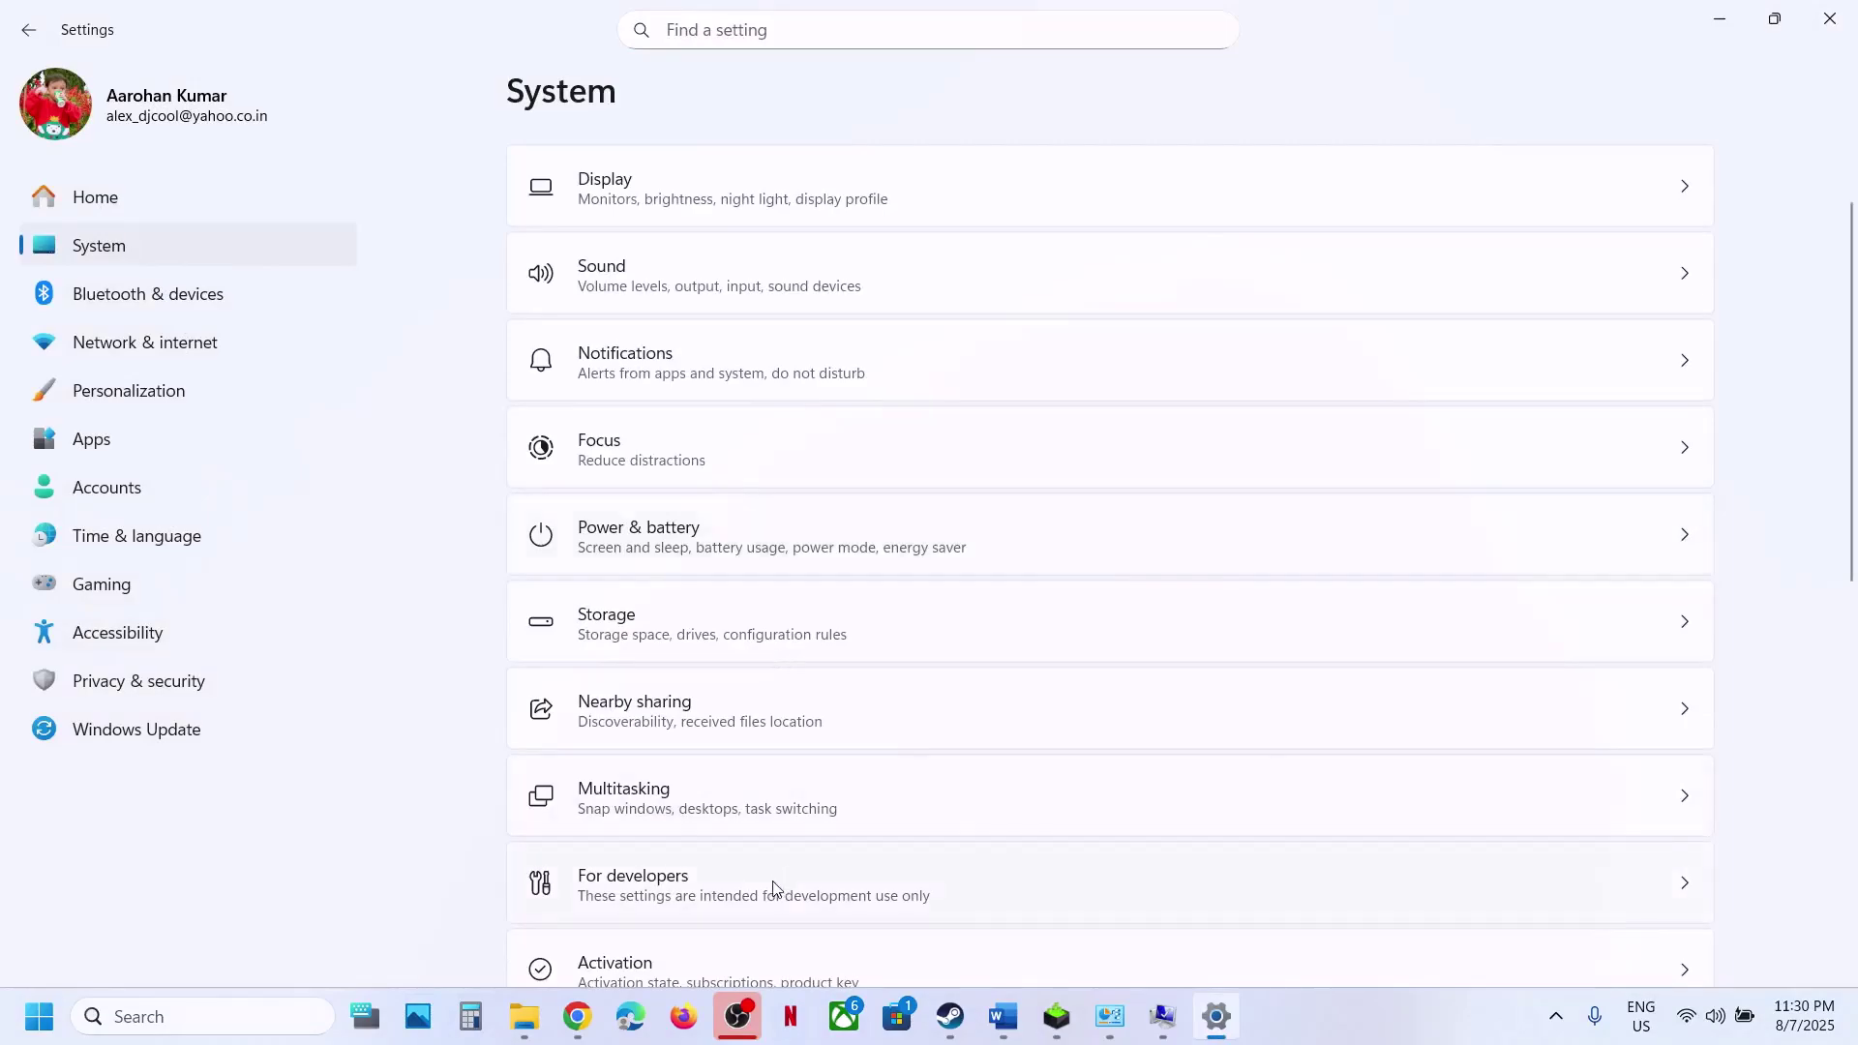
scroll(764, 876, "down", 10)
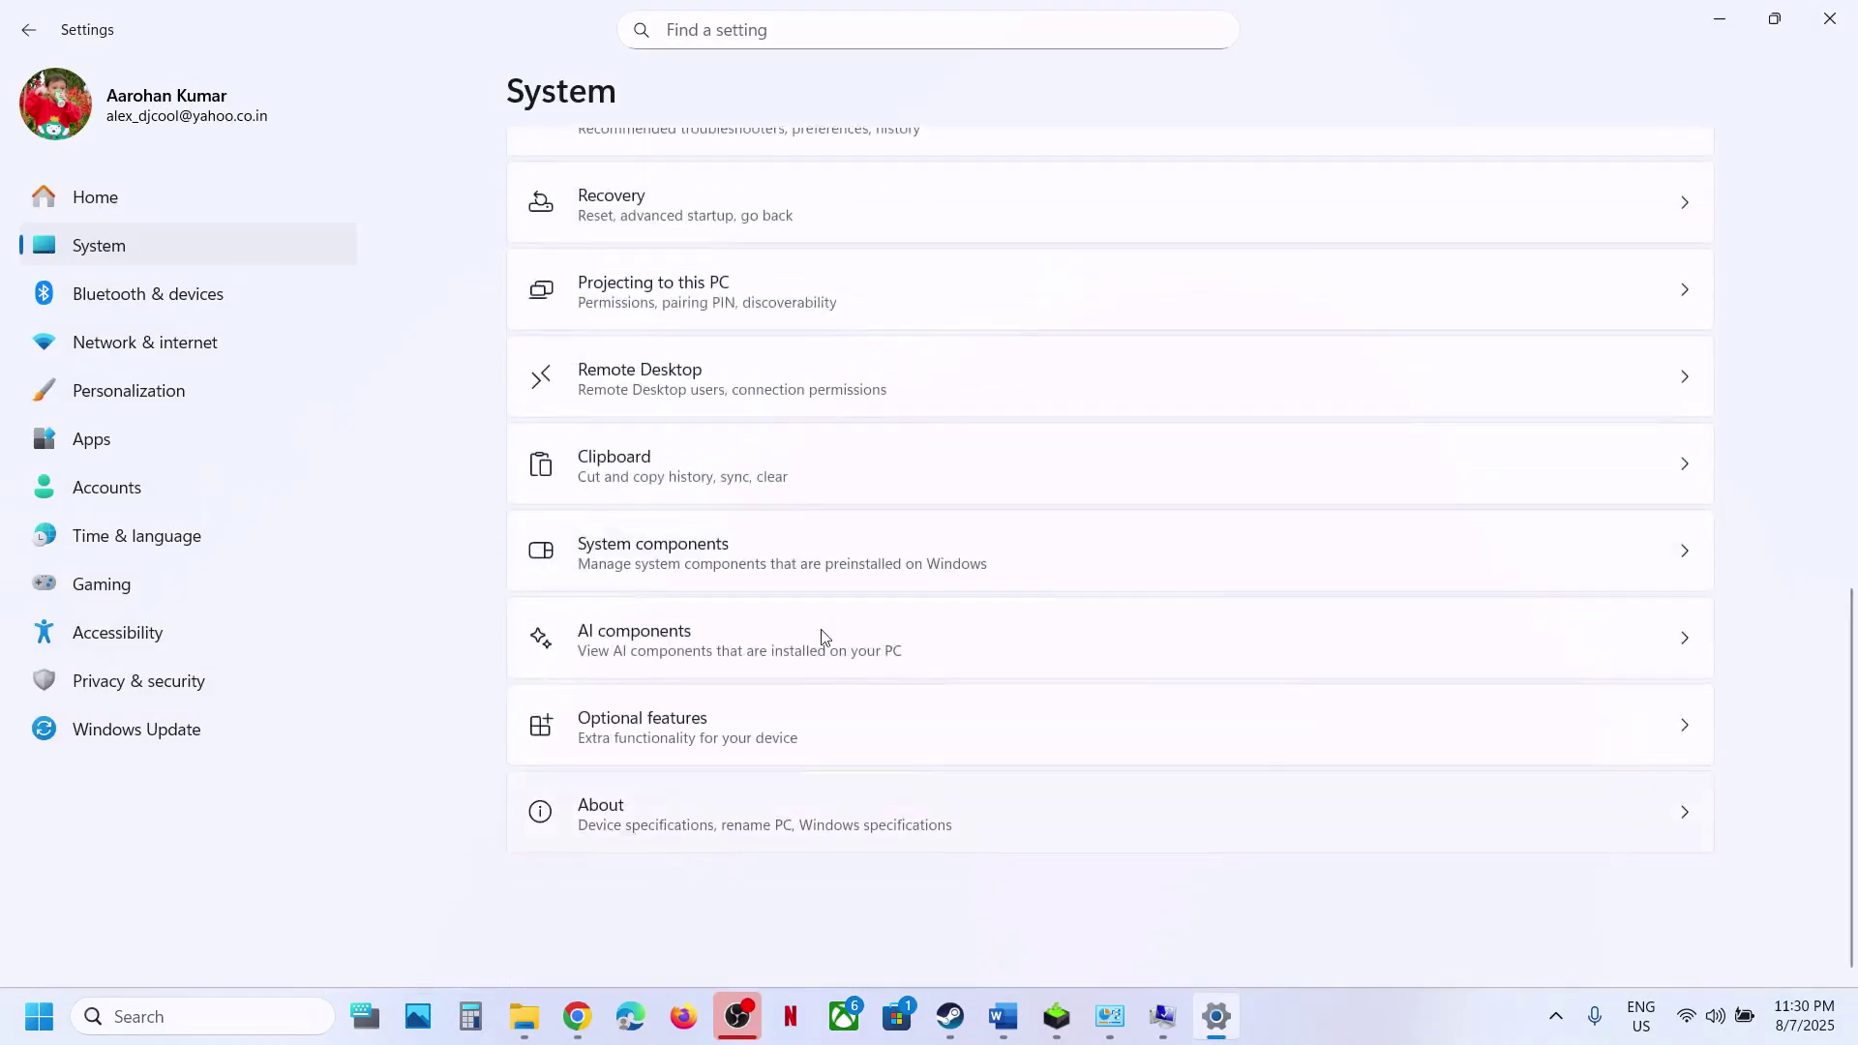
left_click(765, 813)
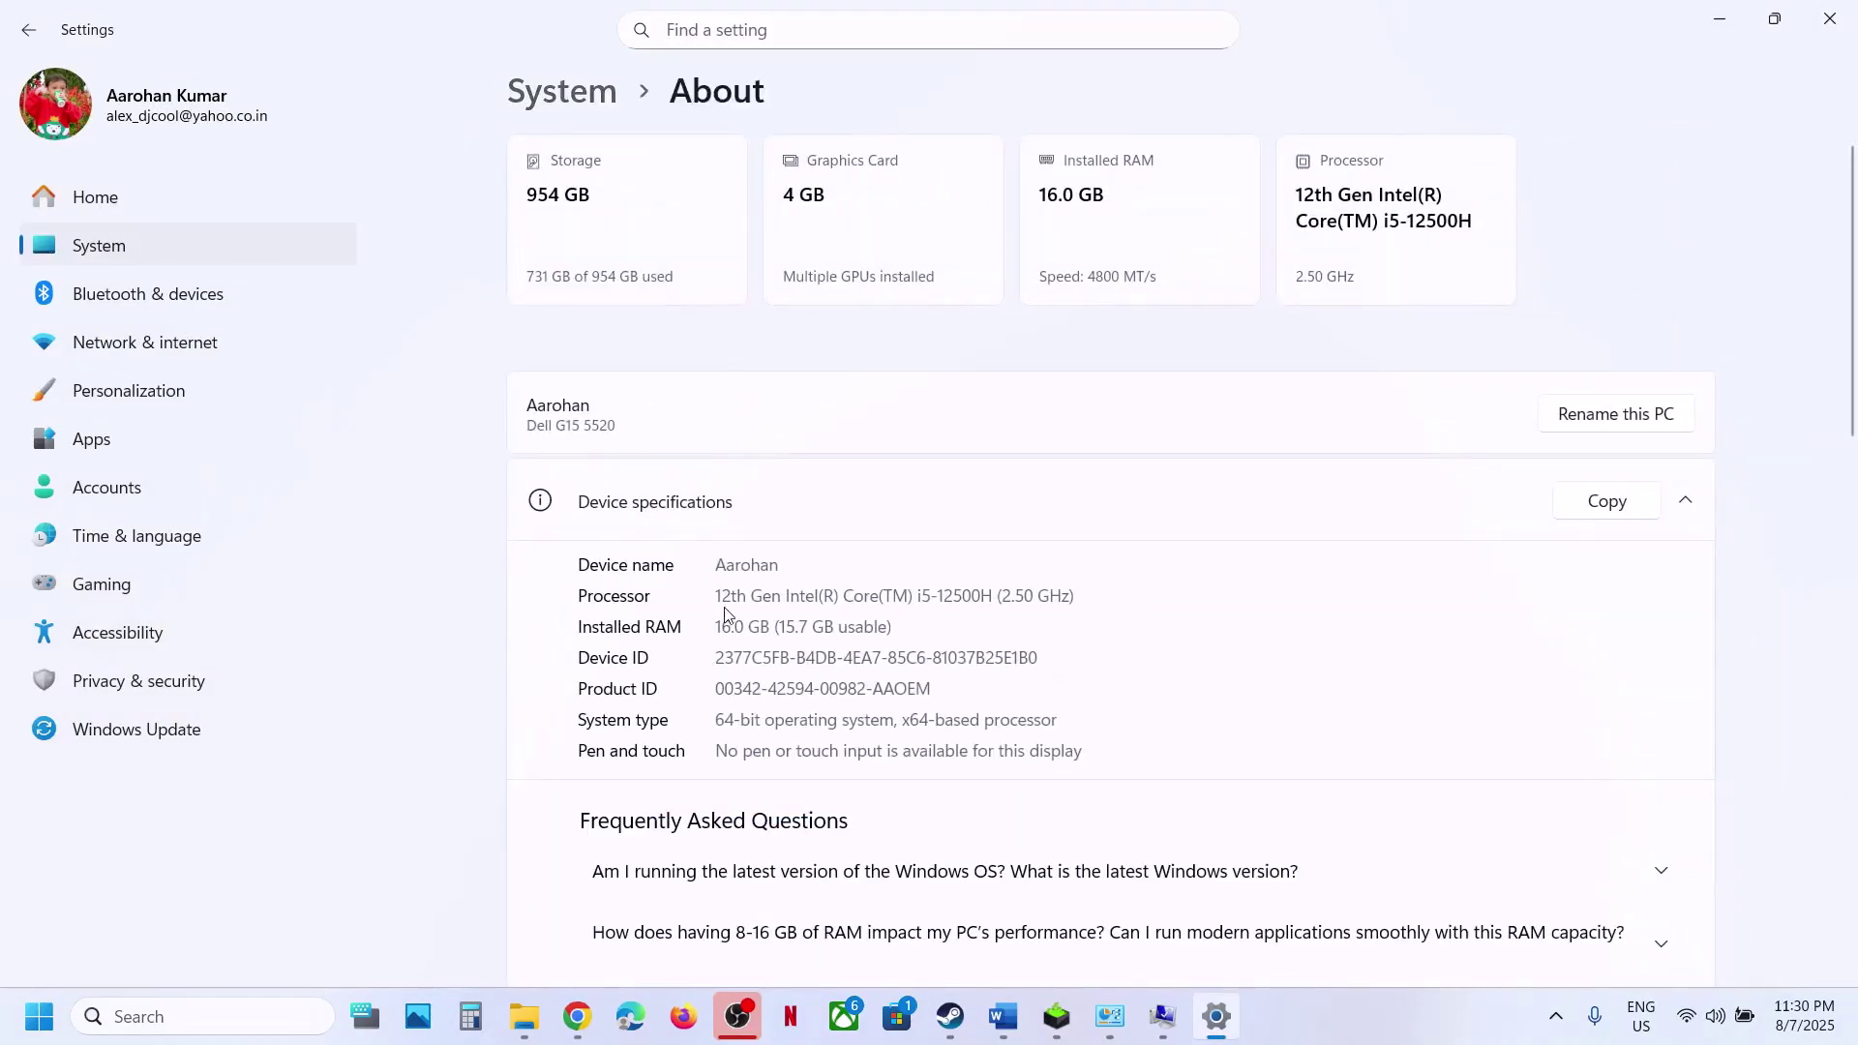
left_click_drag(721, 627, 774, 626)
left_click(1829, 18)
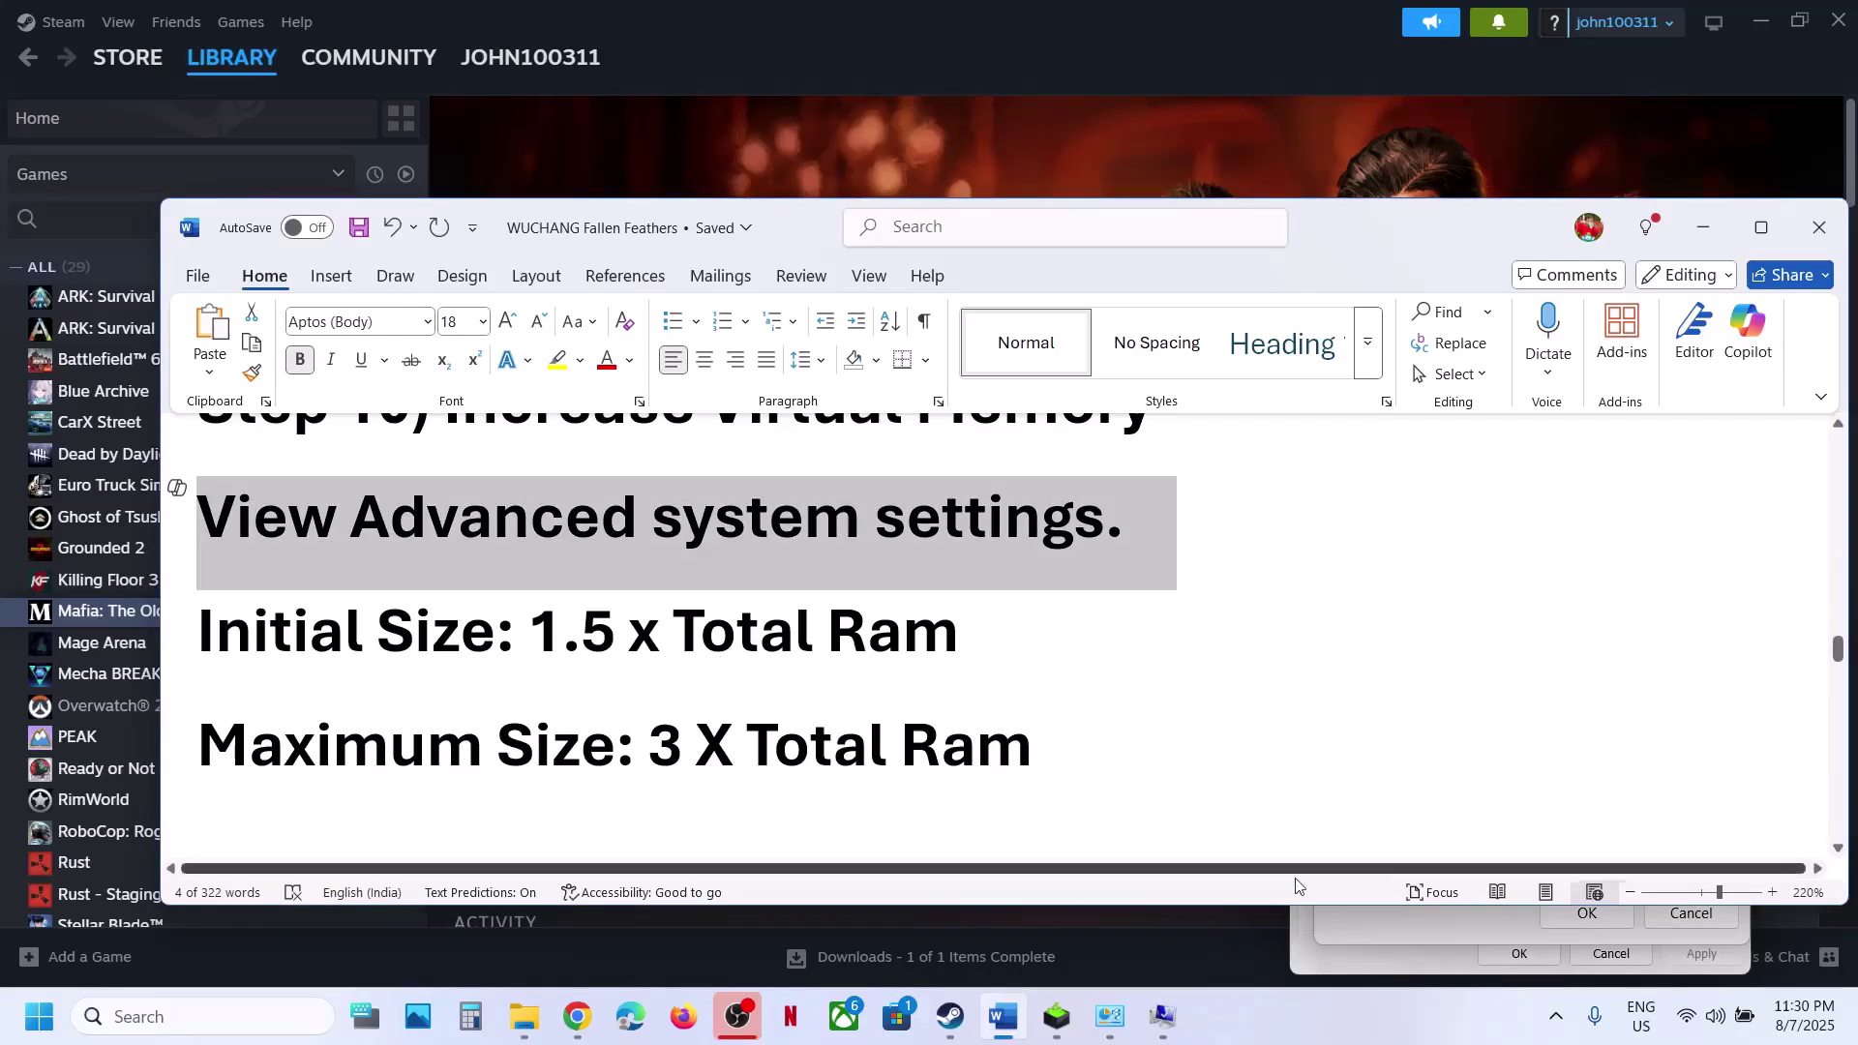
- Switch to Calculator, move it clear of the Word note, and calculate the initial paging file size as 16 × 1024 × 1.5
left_click(1361, 921)
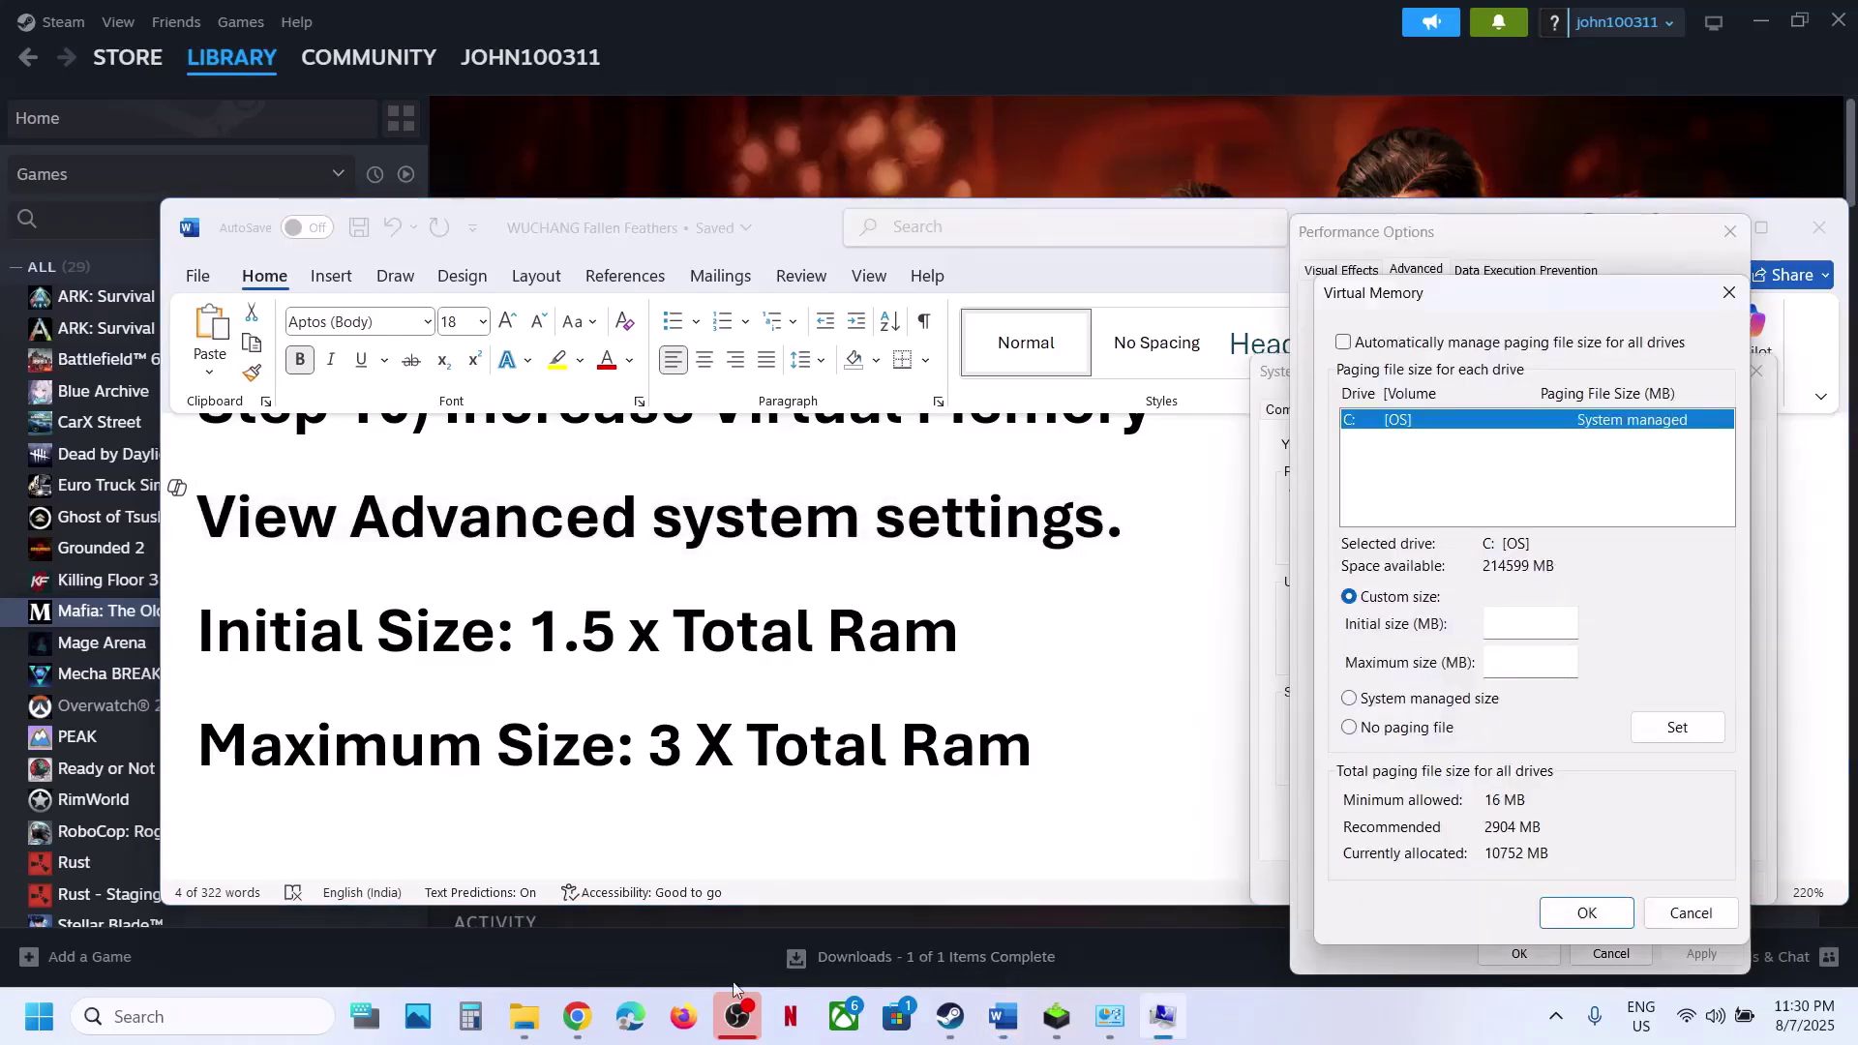
left_click(470, 1016)
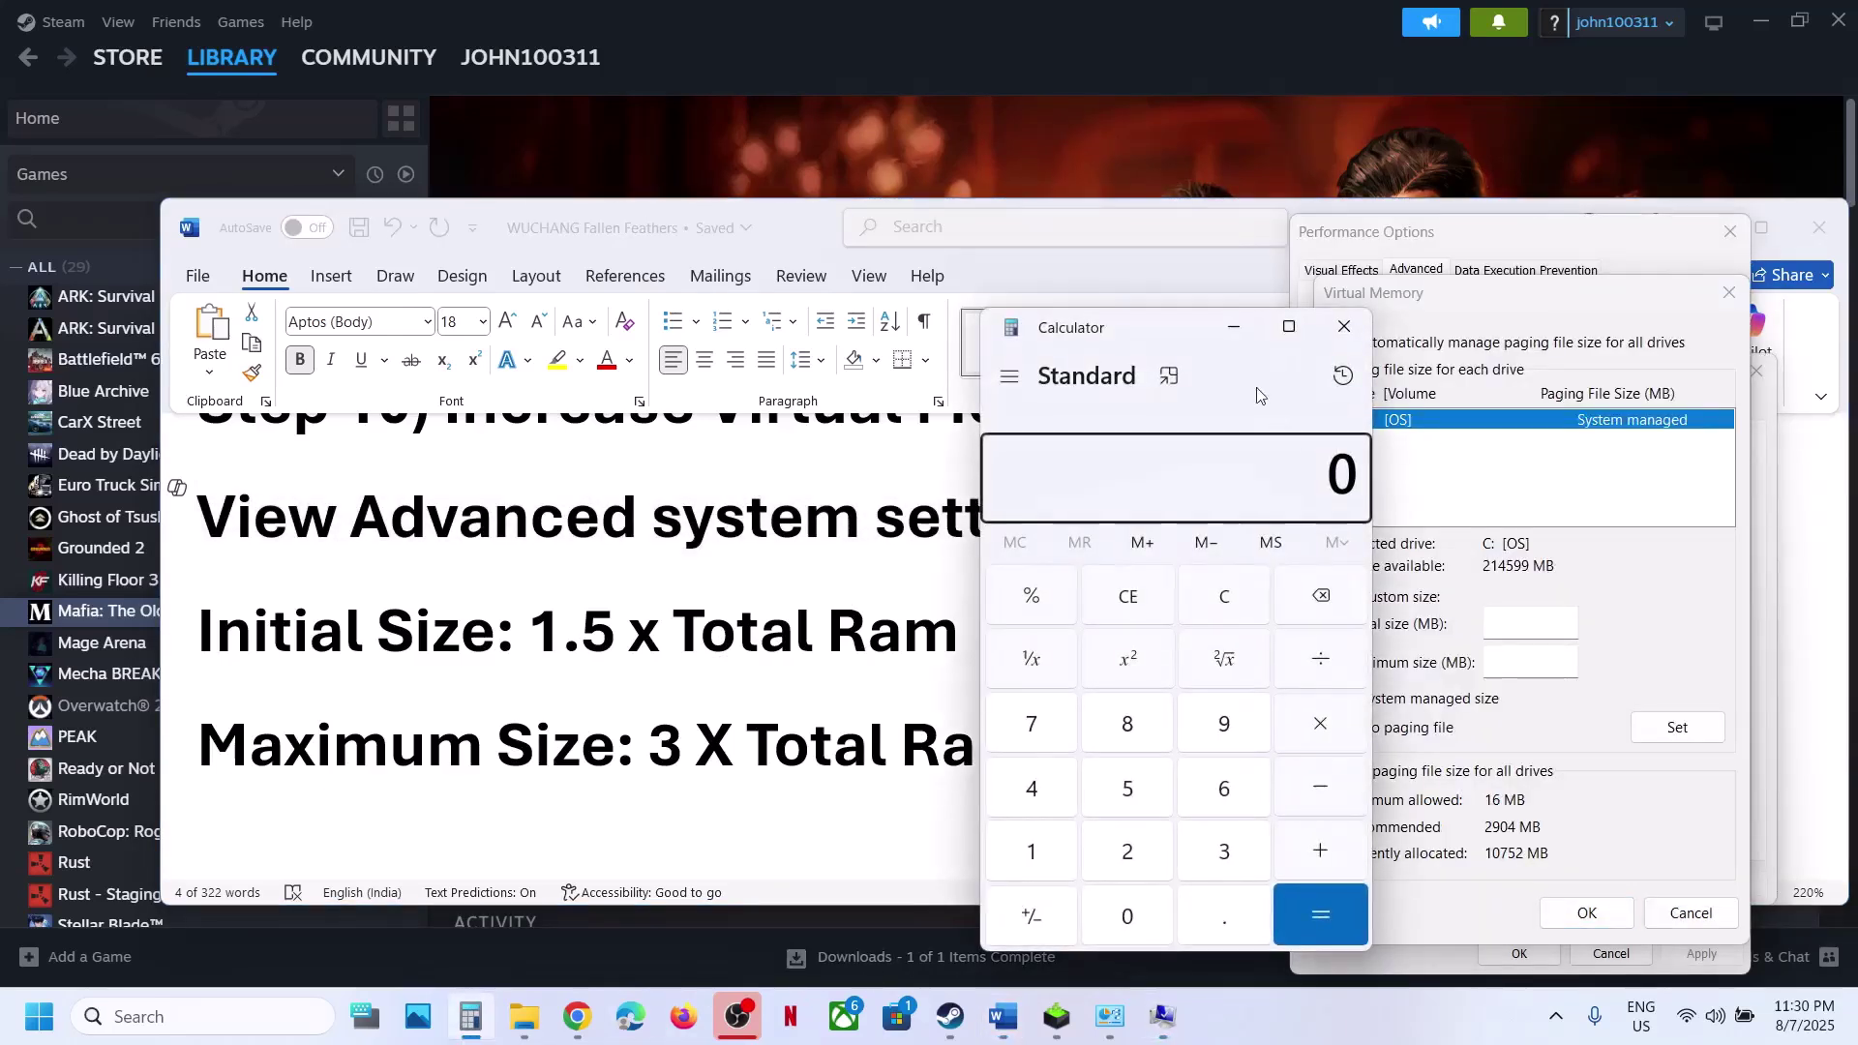
left_click_drag(1187, 331, 1455, 308)
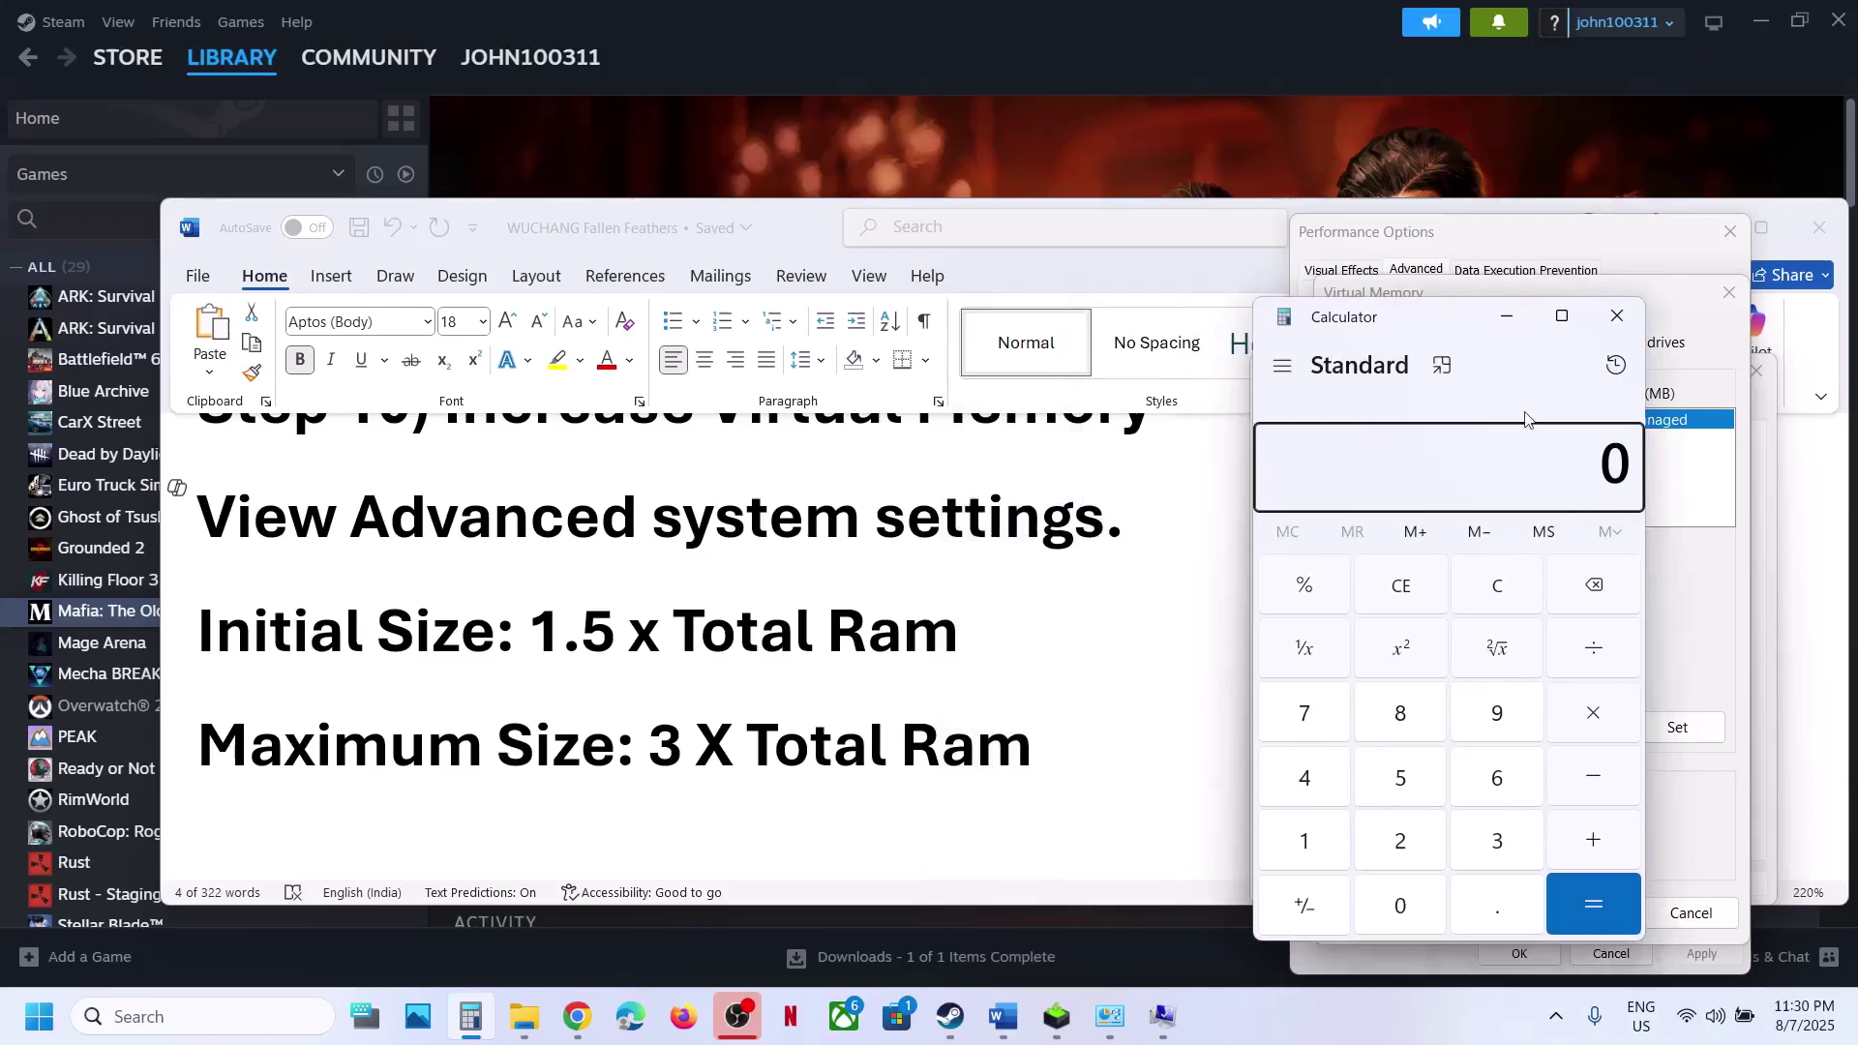
left_click(1520, 588)
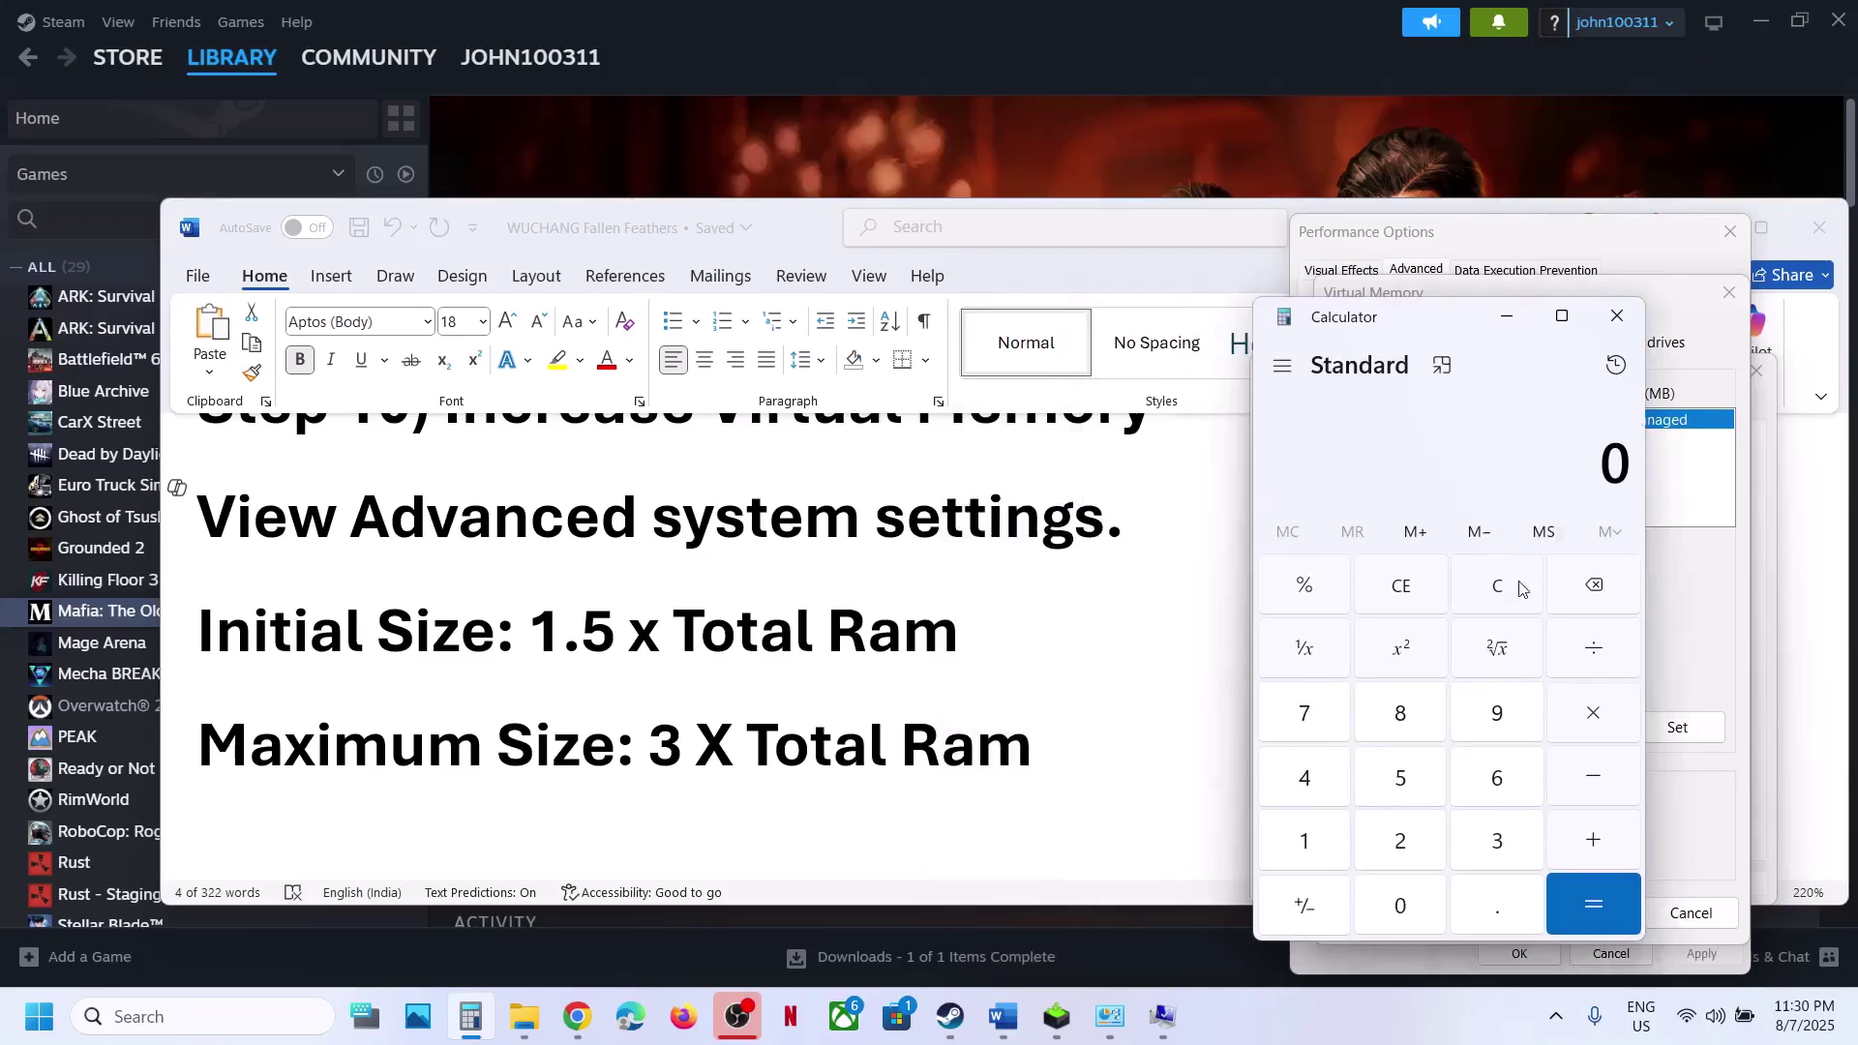
type("16 × 1024")
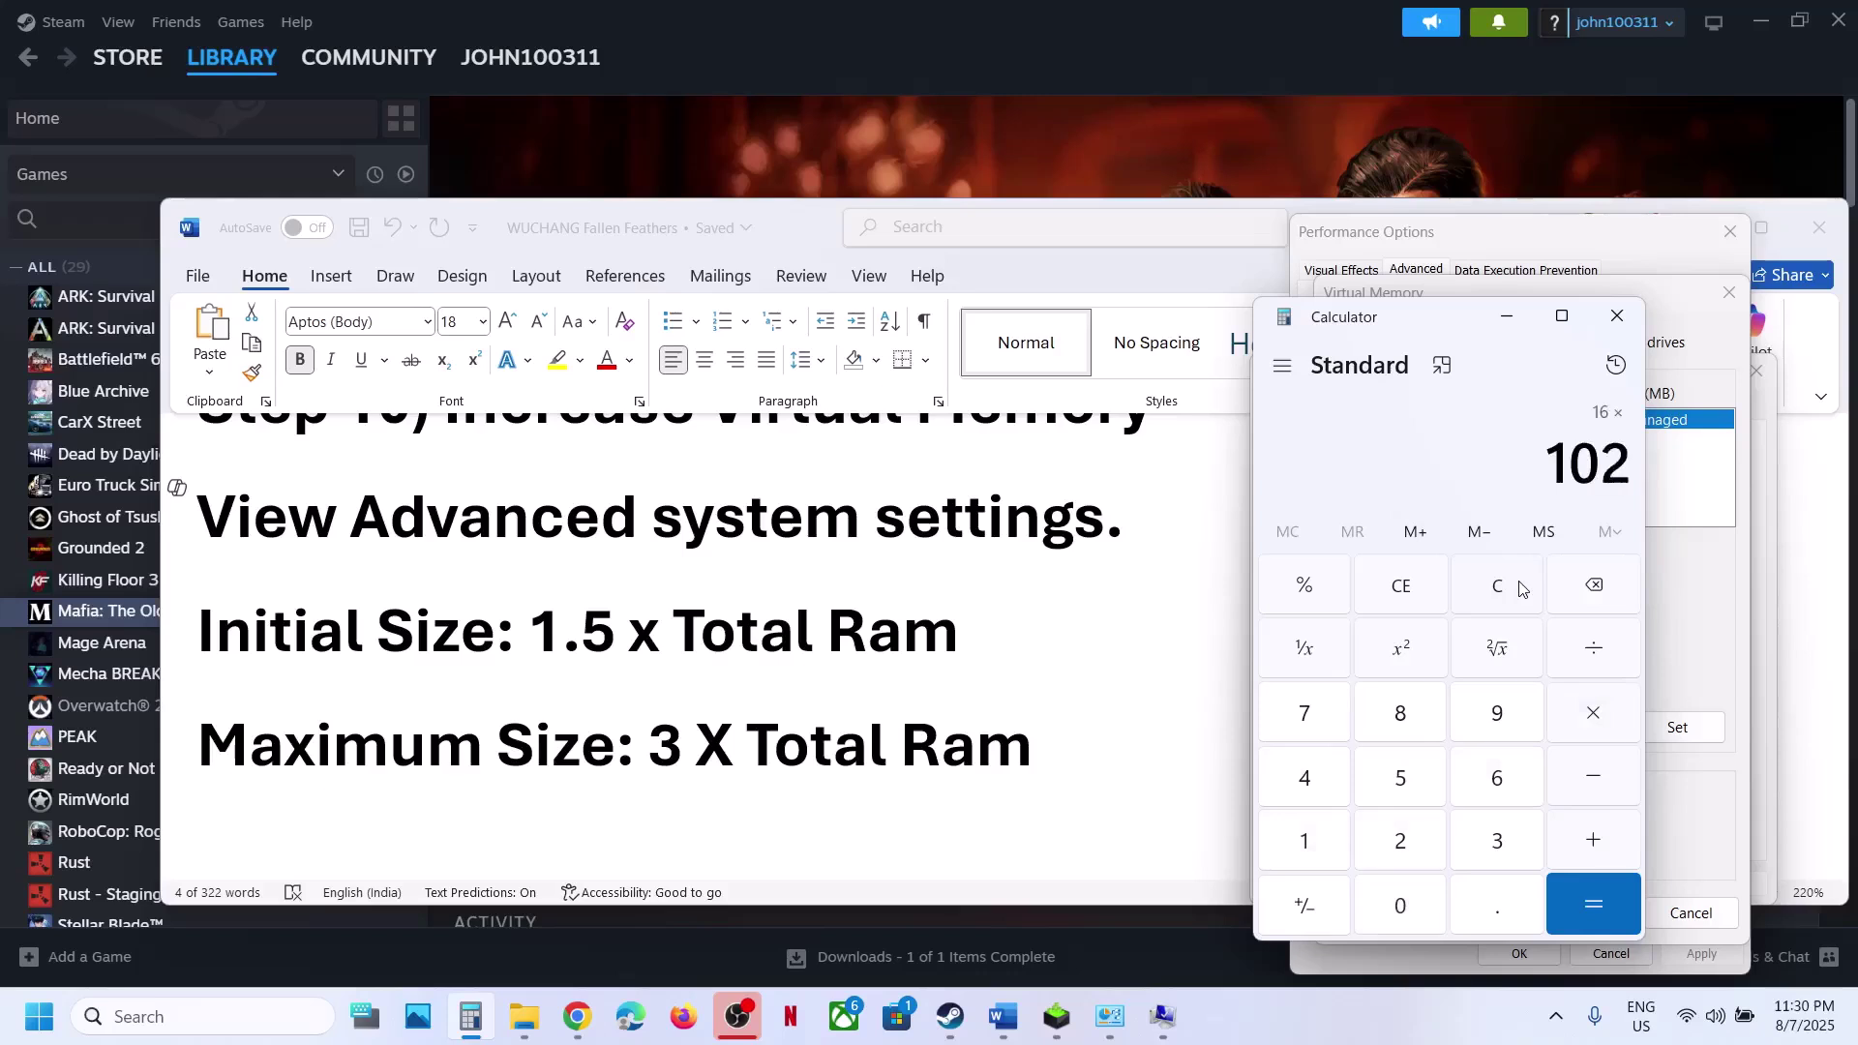
key("Return")
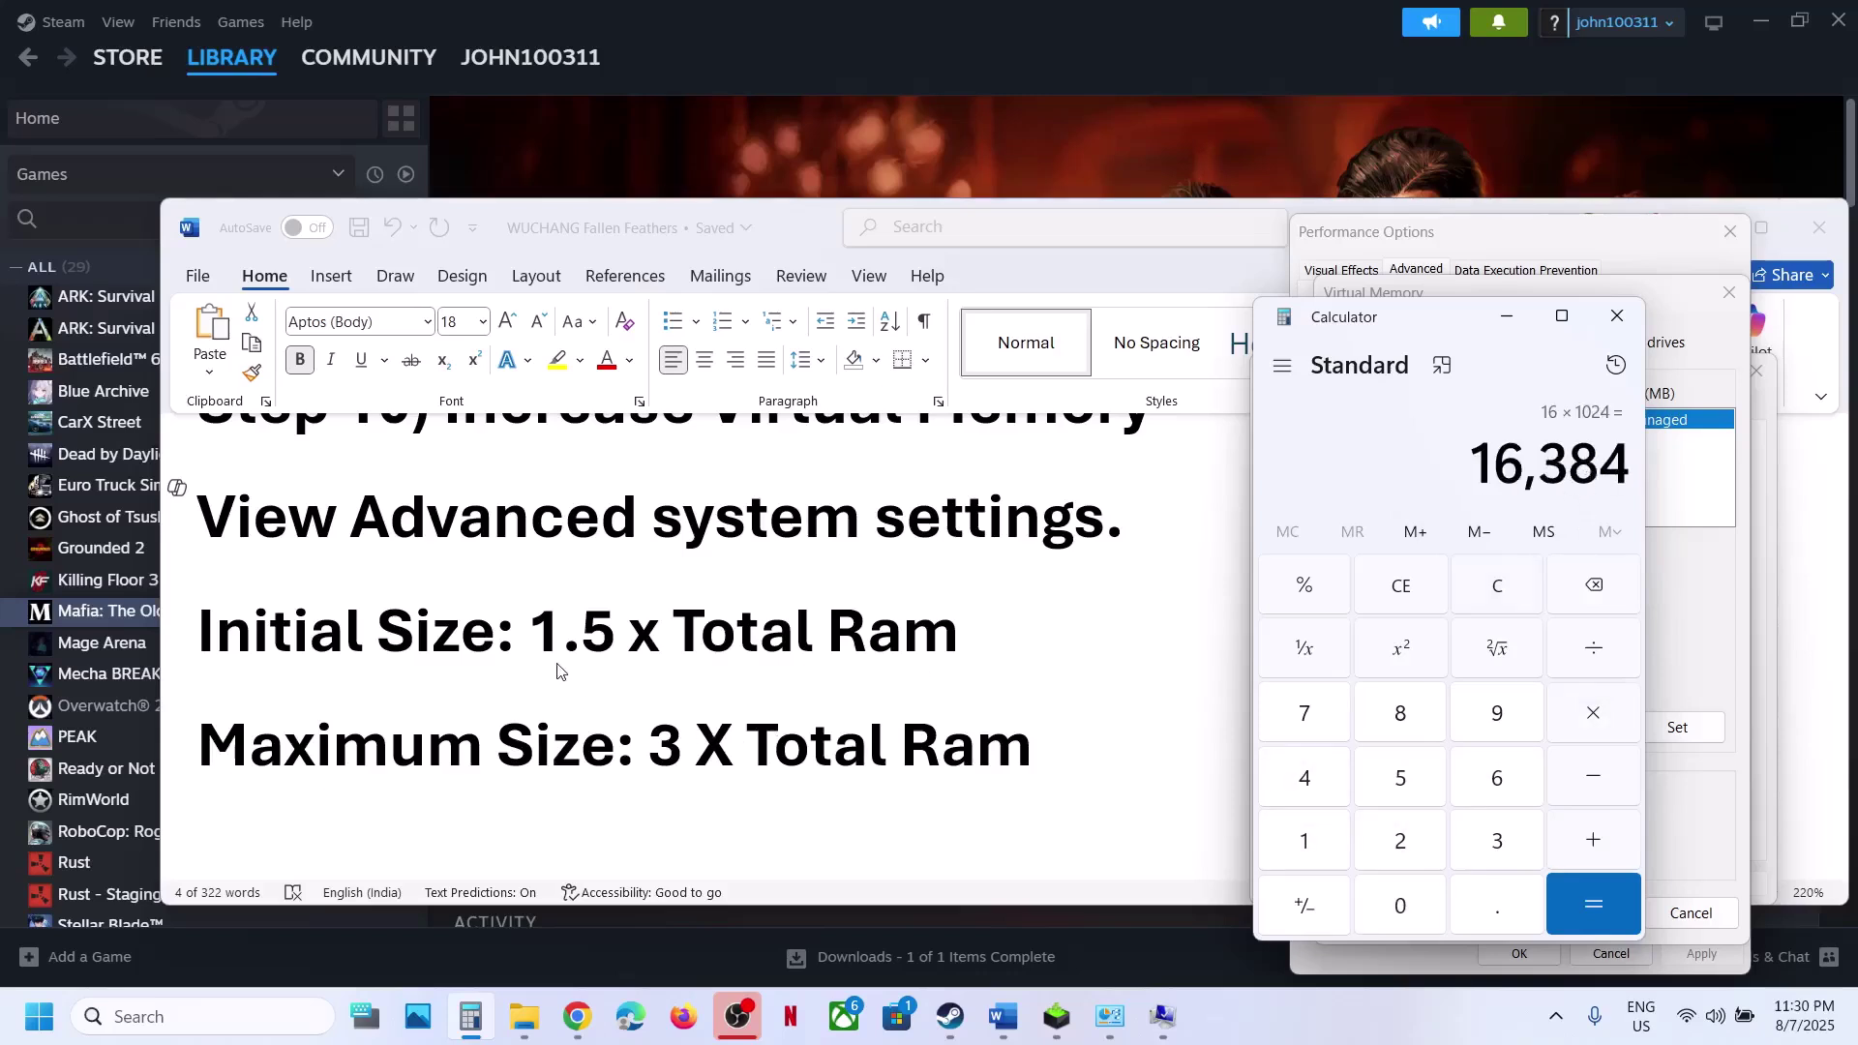
left_click(1594, 717)
type("1.5")
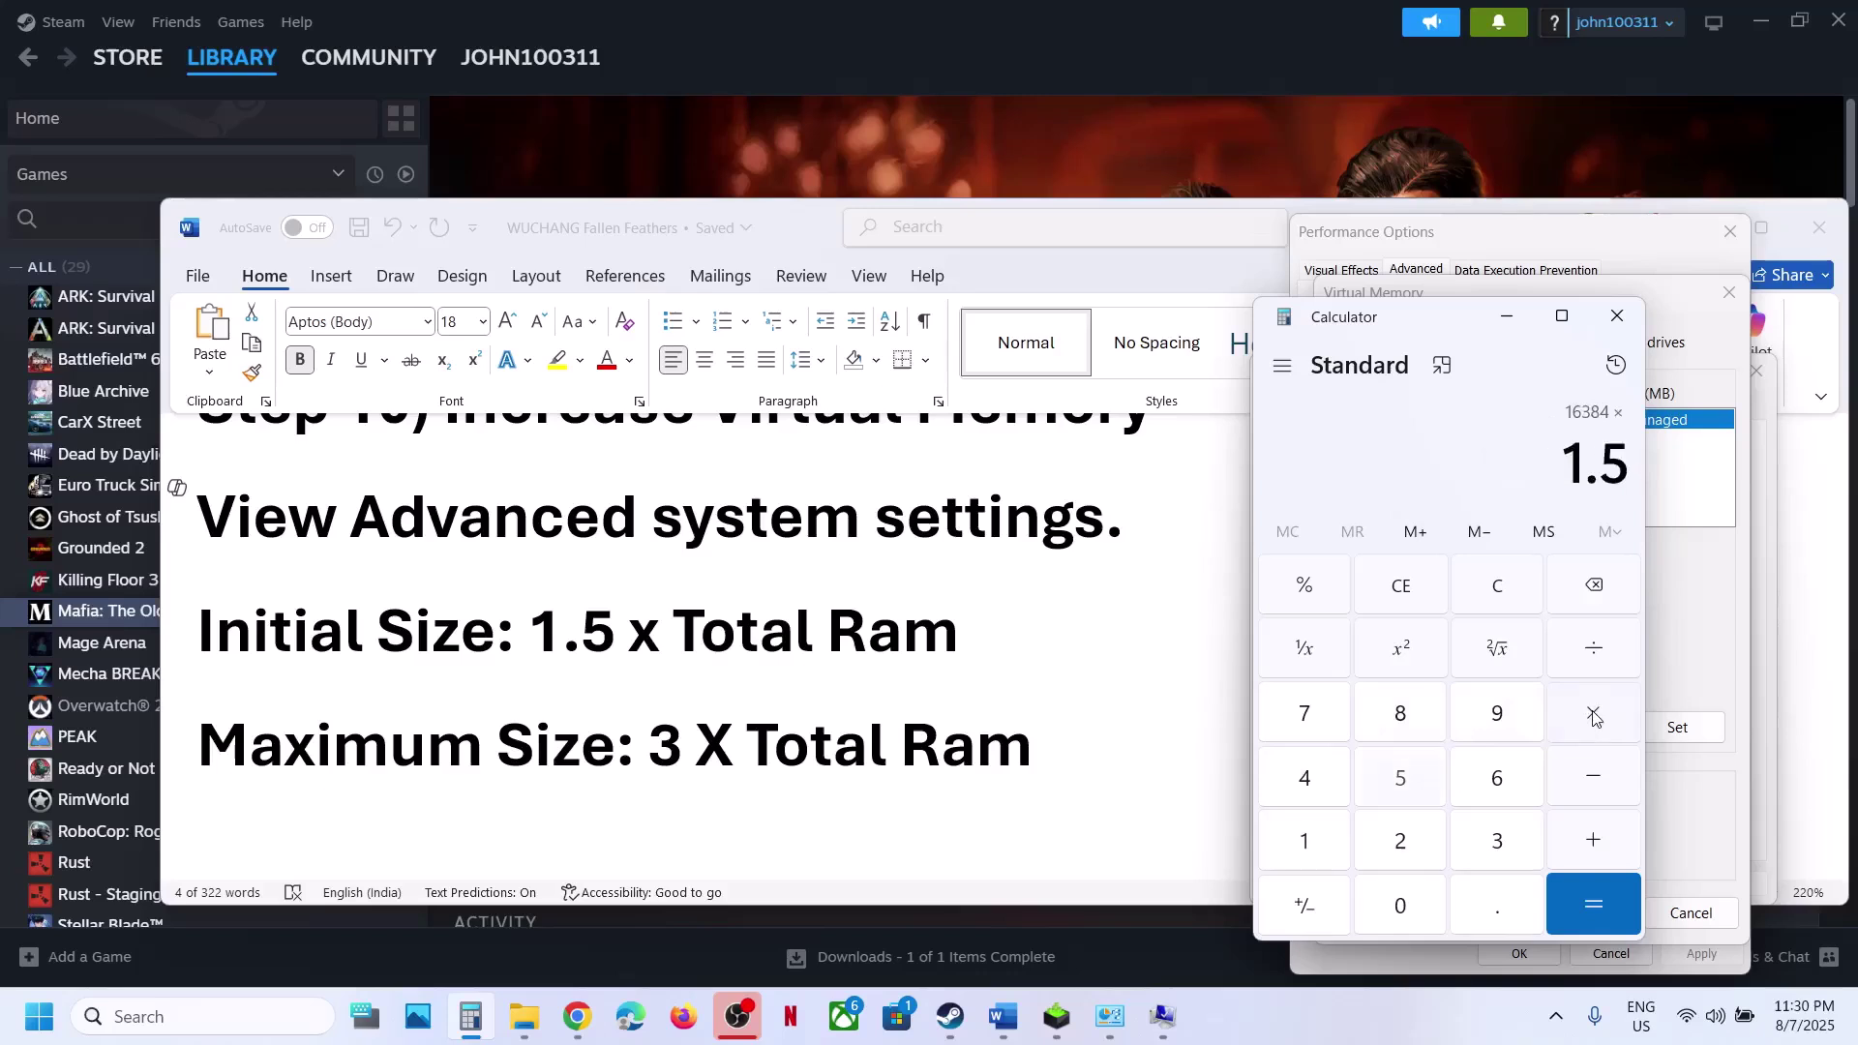
key("Return")
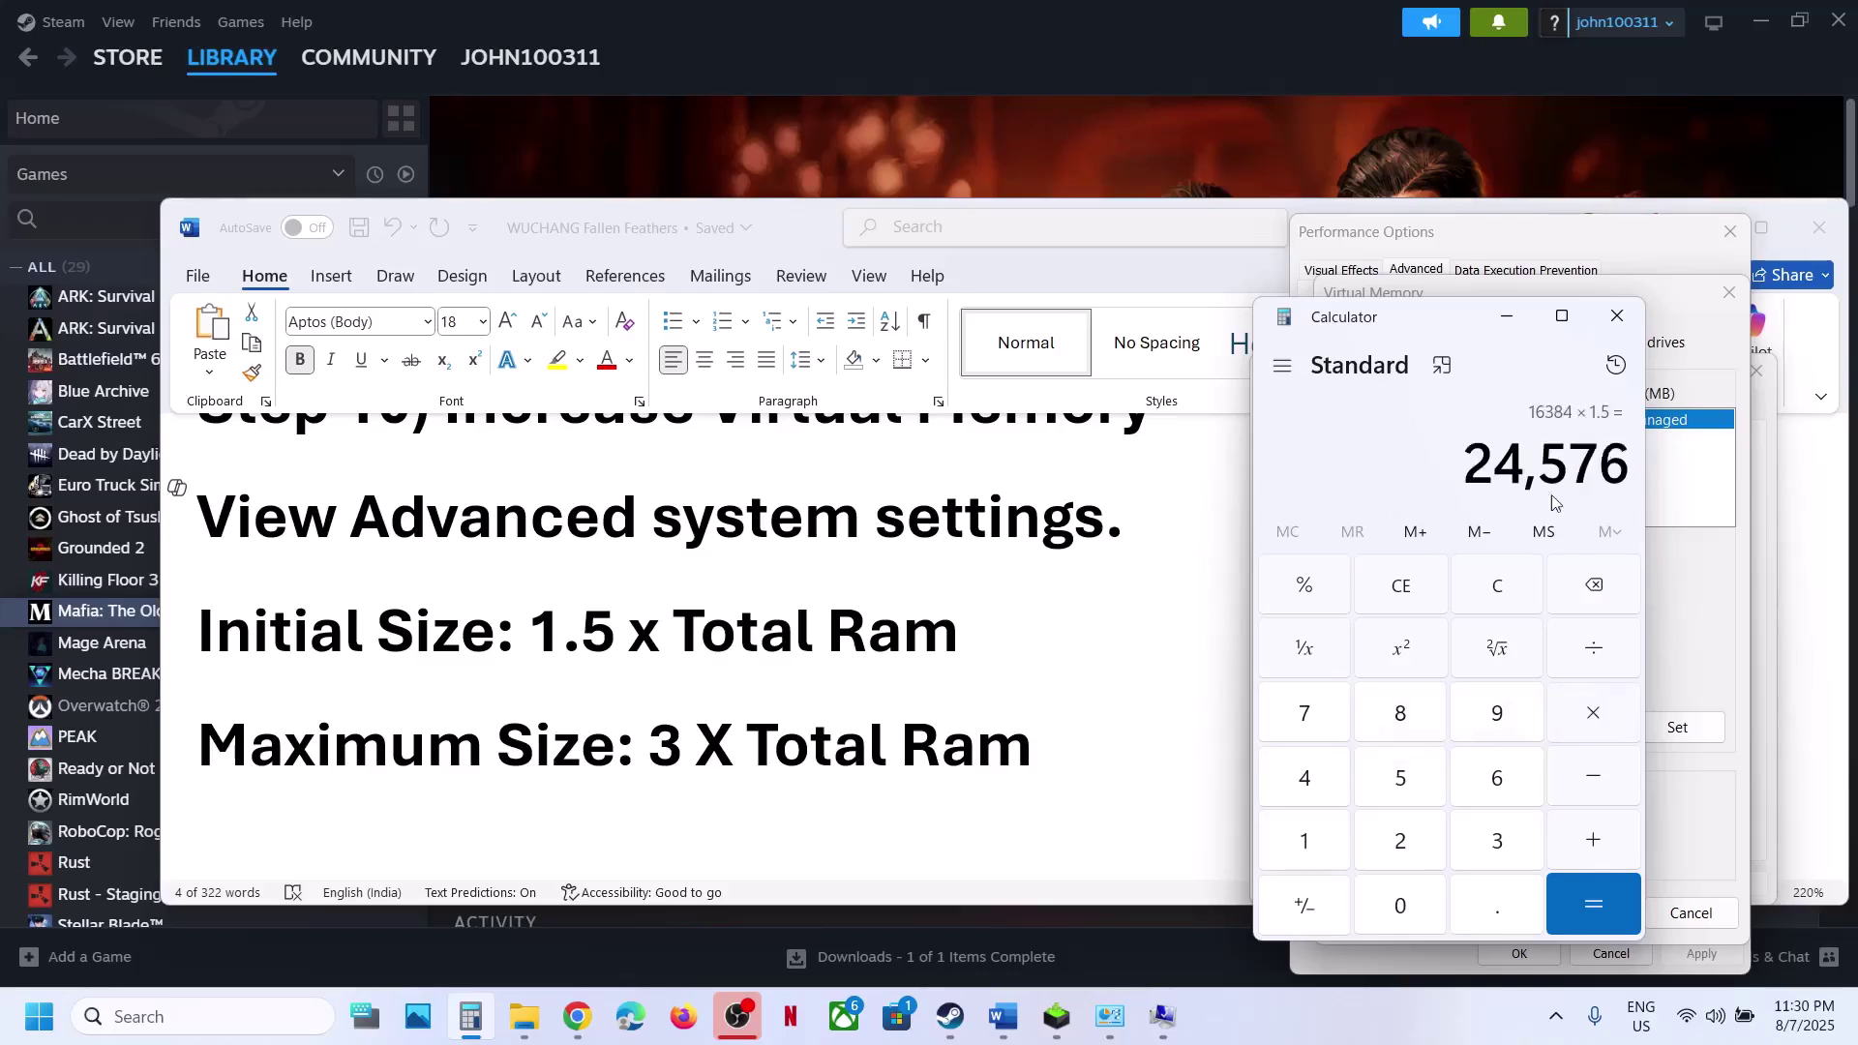
- Return to the Virtual Memory dialog and set the initial paging file size for drive C: to 24576 MB
left_click(1688, 606)
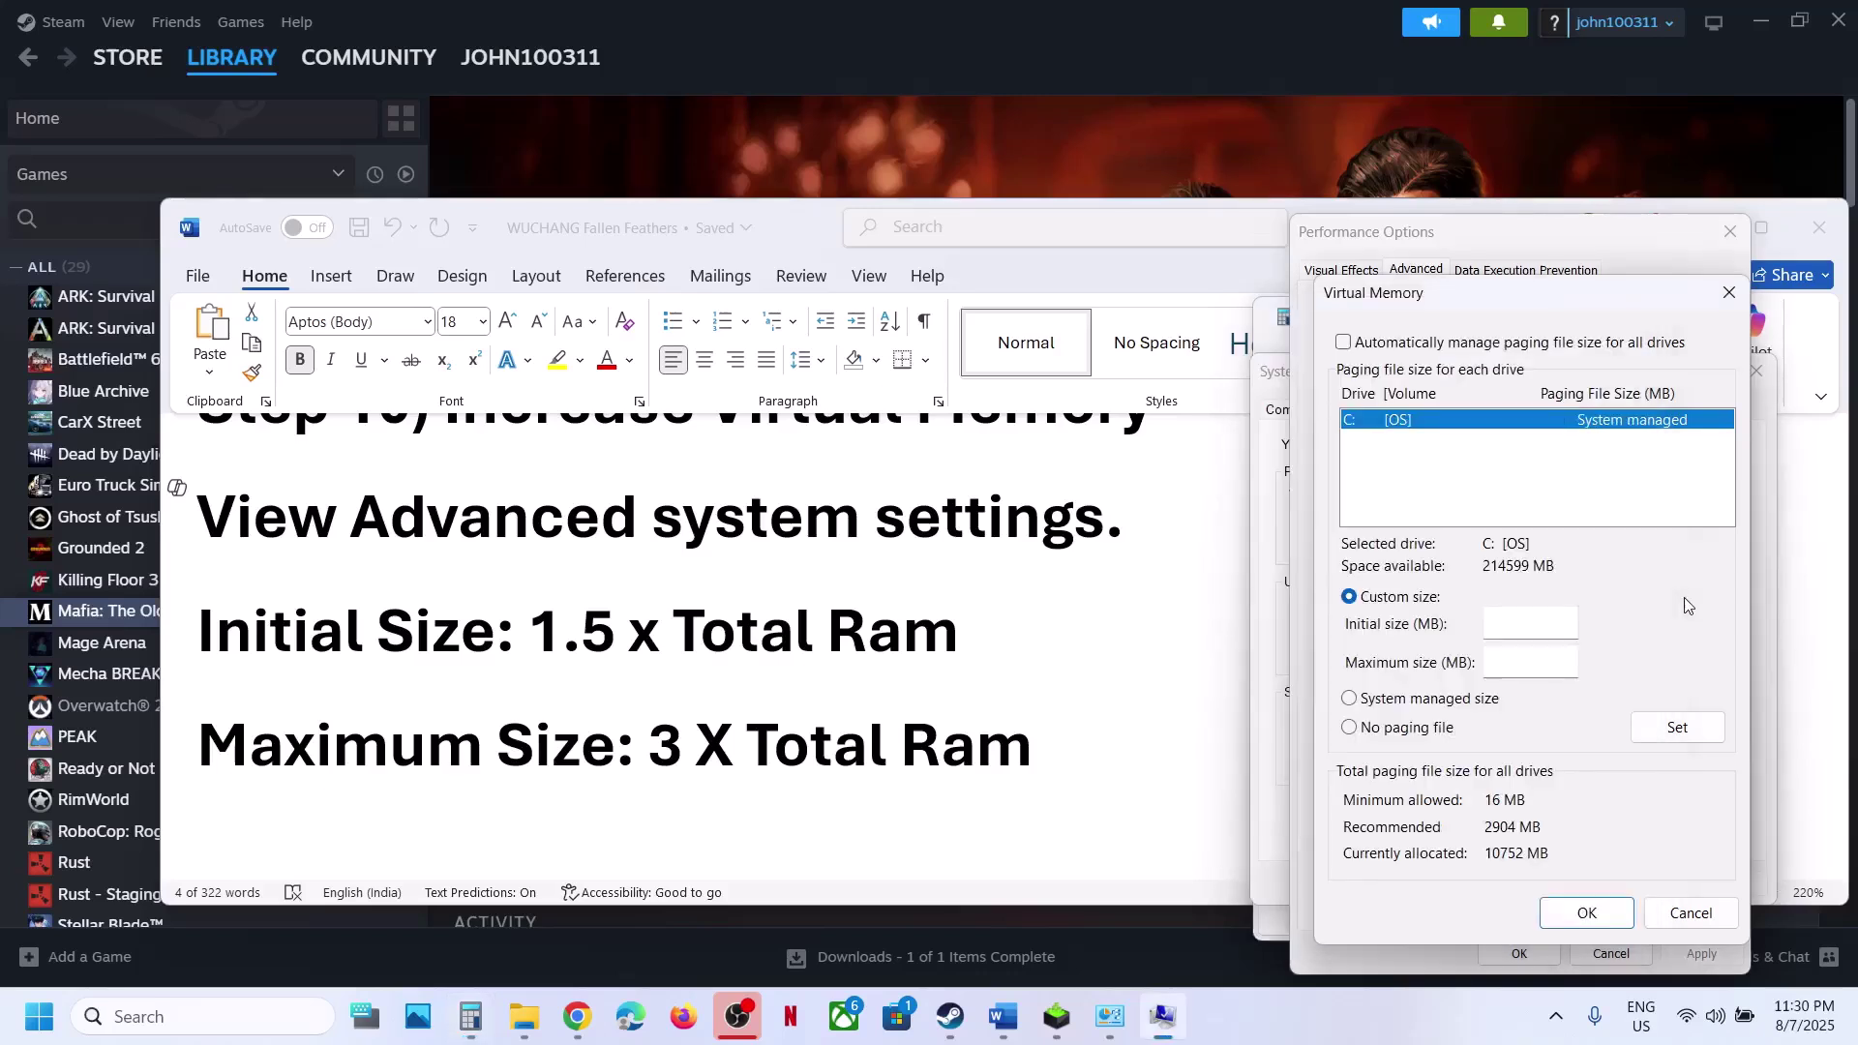
left_click(1538, 623)
type("24576")
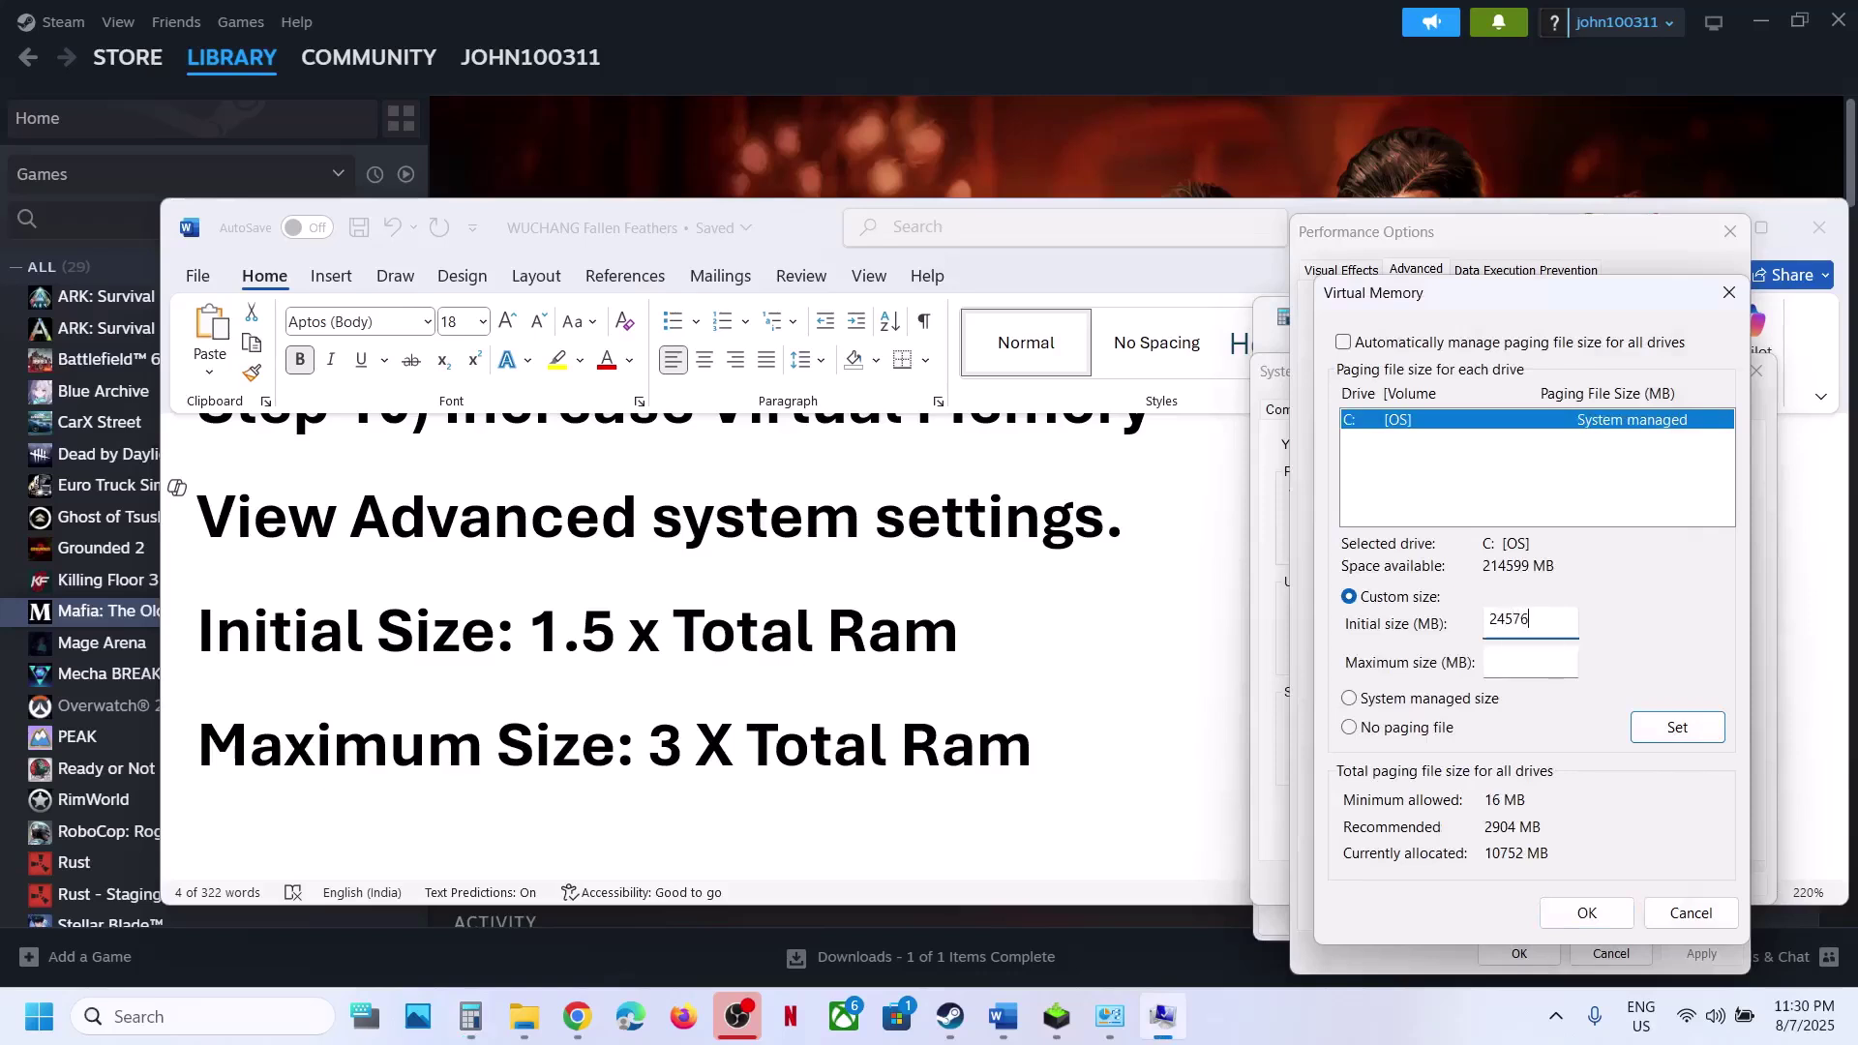
- Switch back to Calculator and calculate the maximum paging file size as 16 × 1024 × 3
left_click(1489, 673)
left_click(471, 1016)
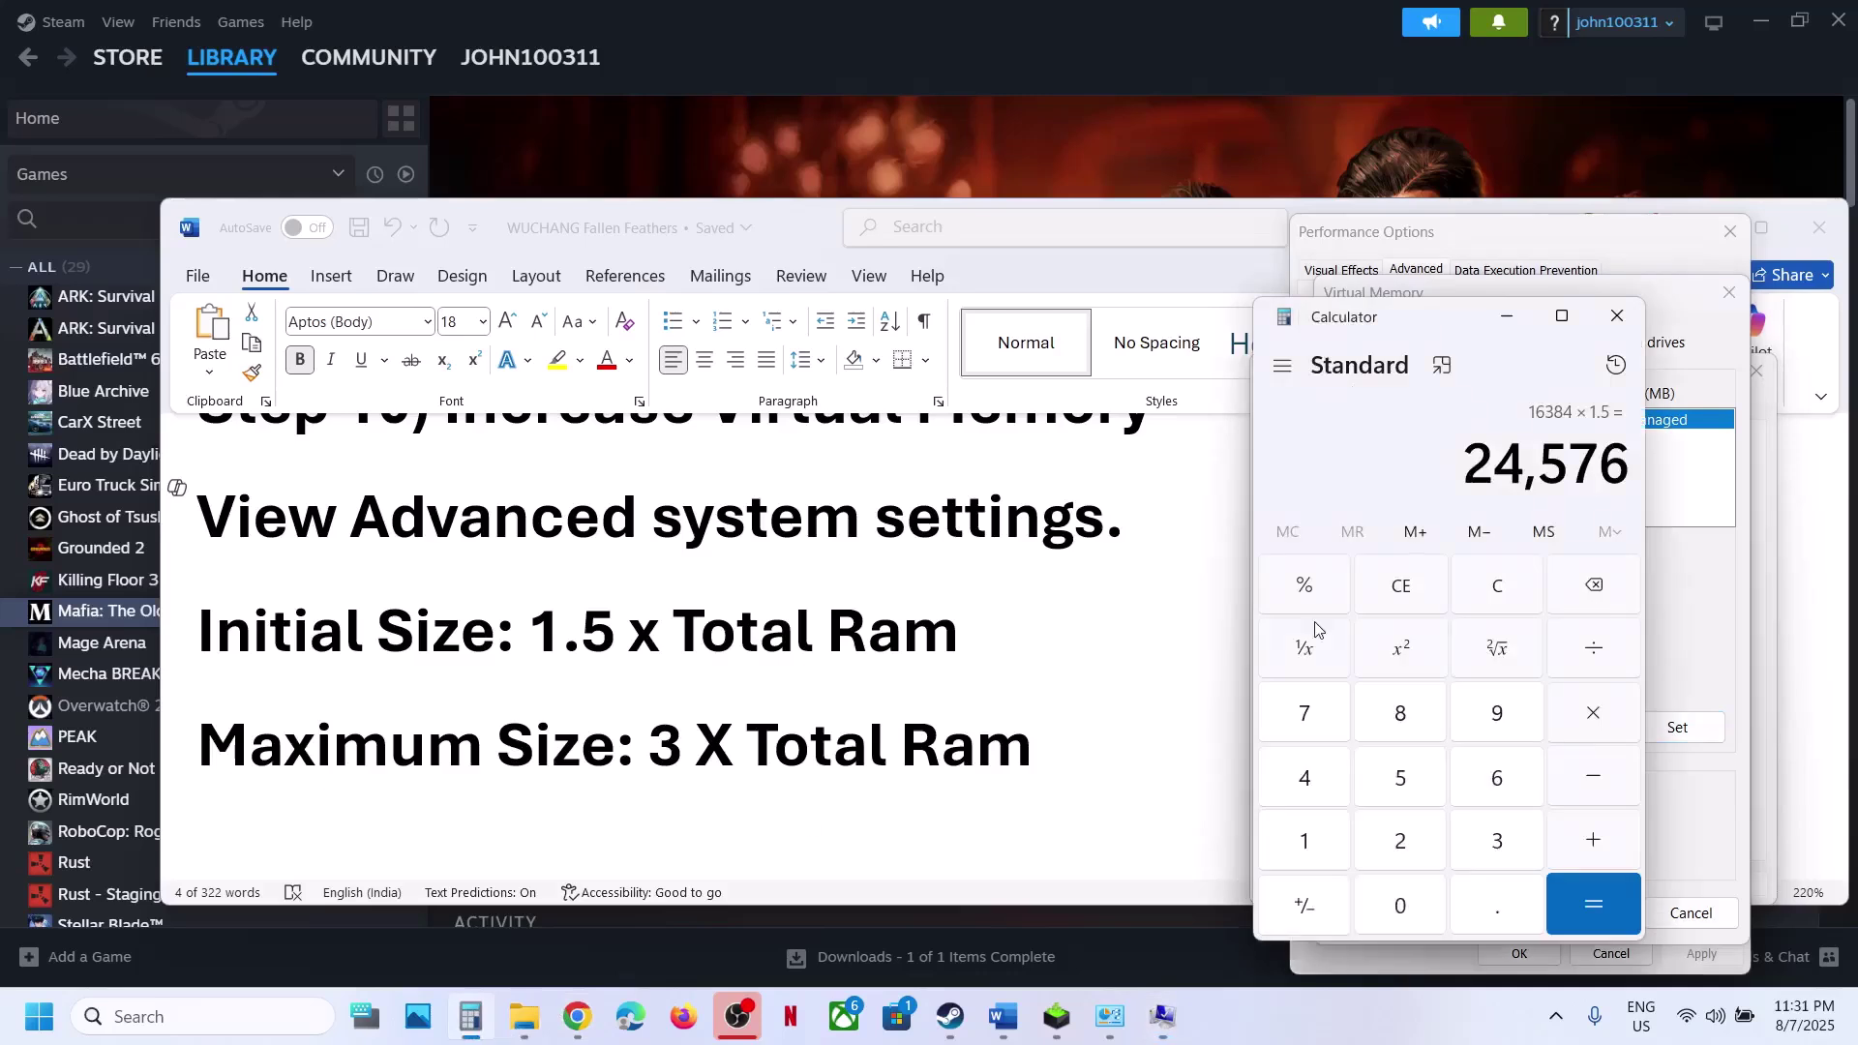
left_click(1497, 586)
type("16 × ")
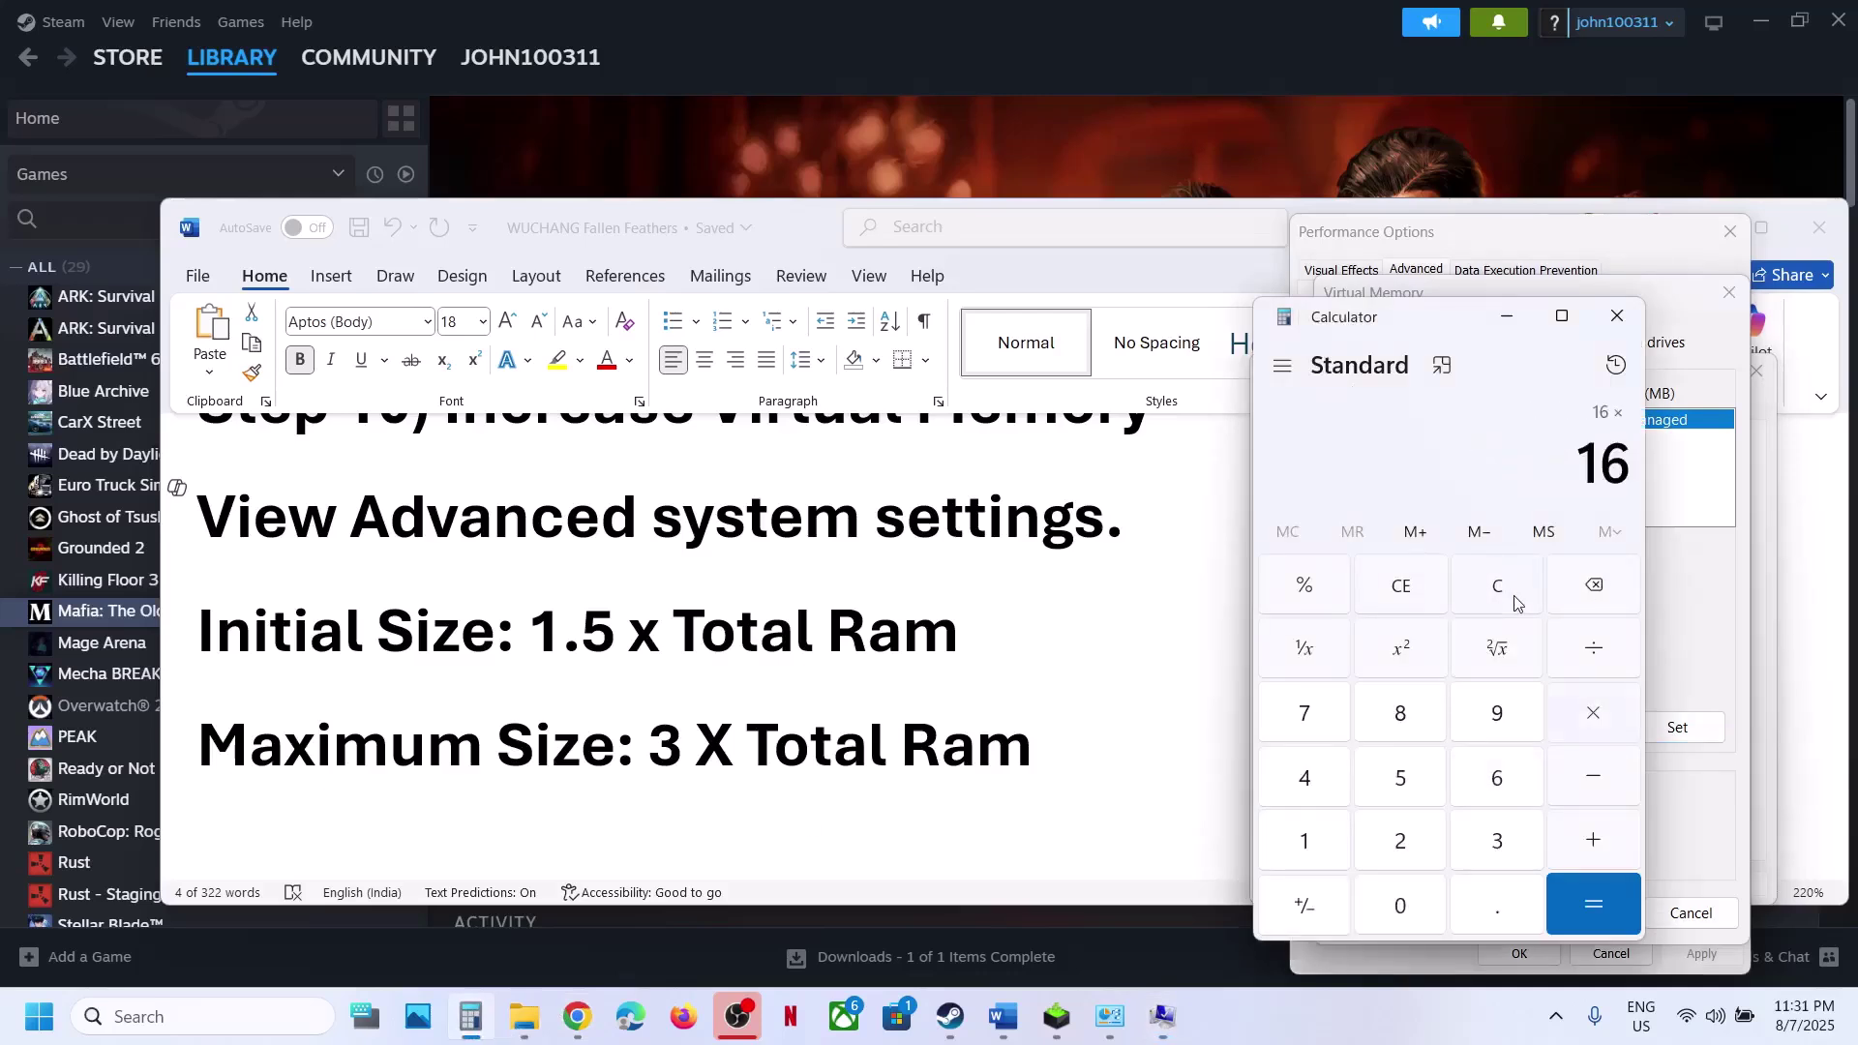
type("1")
type("024")
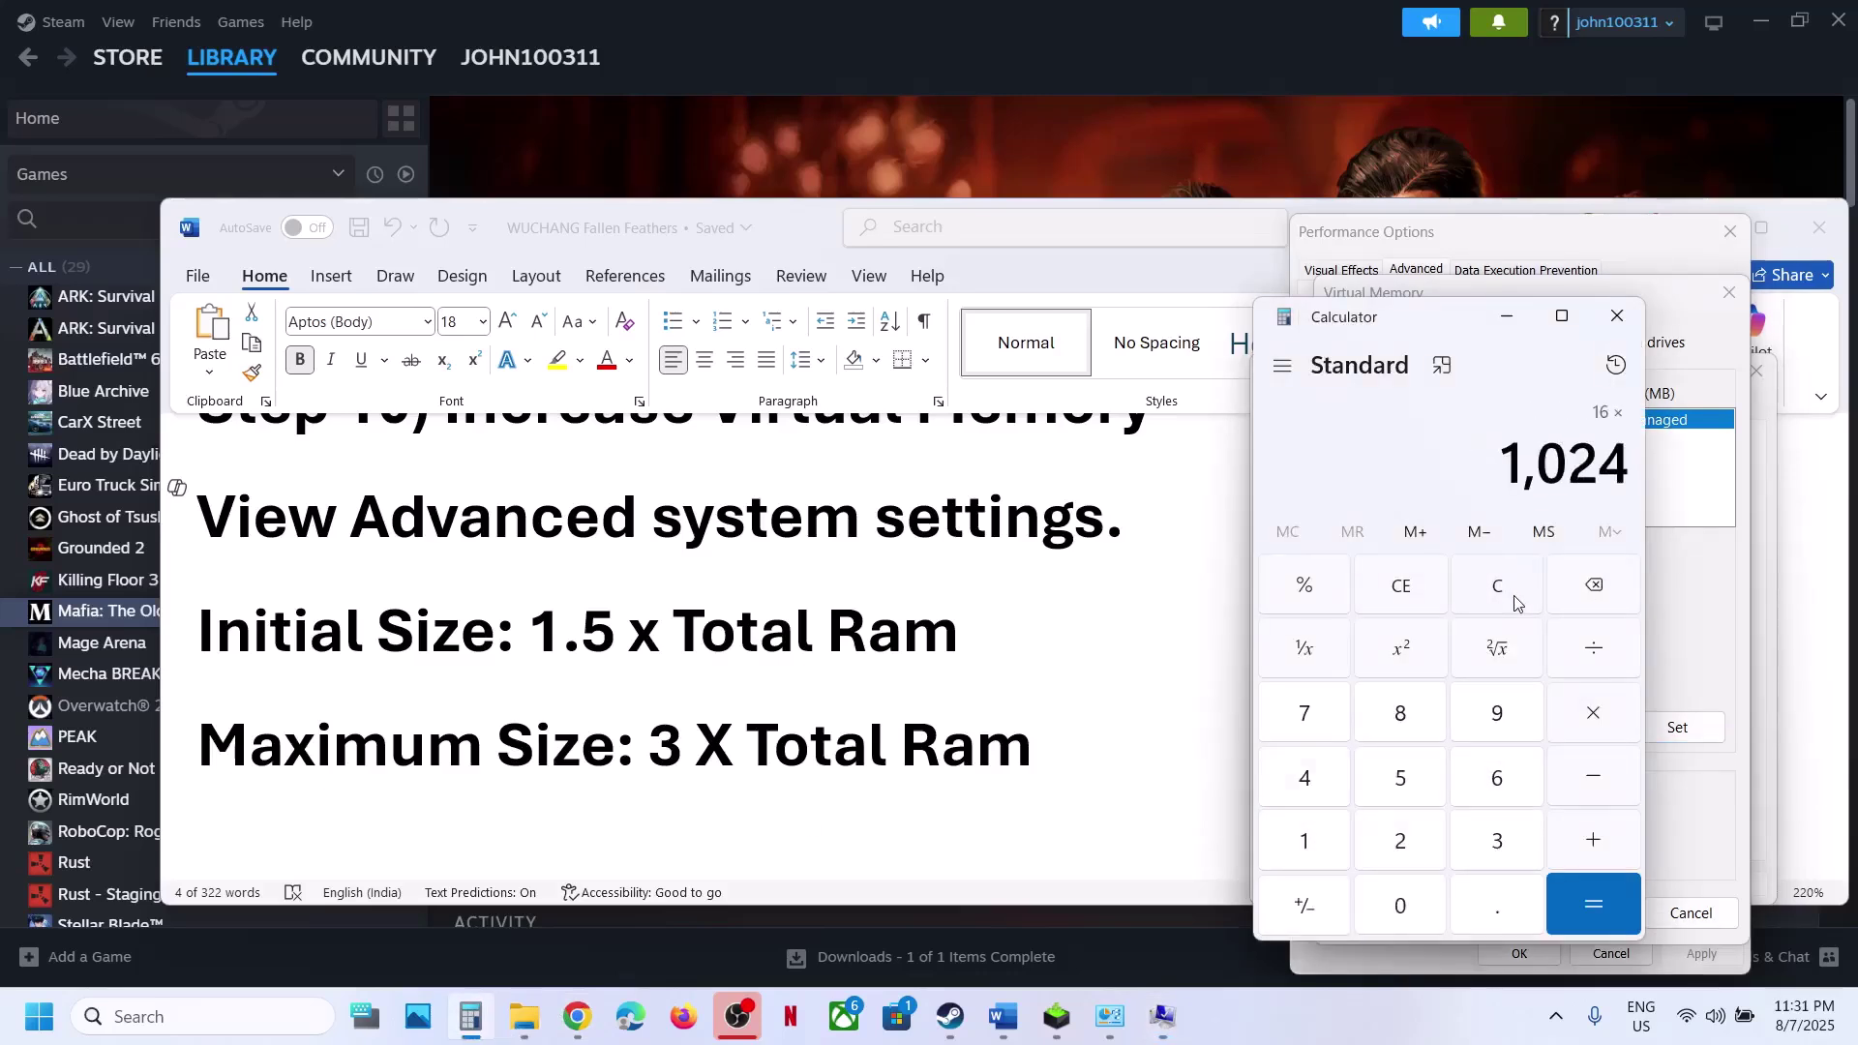
key("Return")
type("*3")
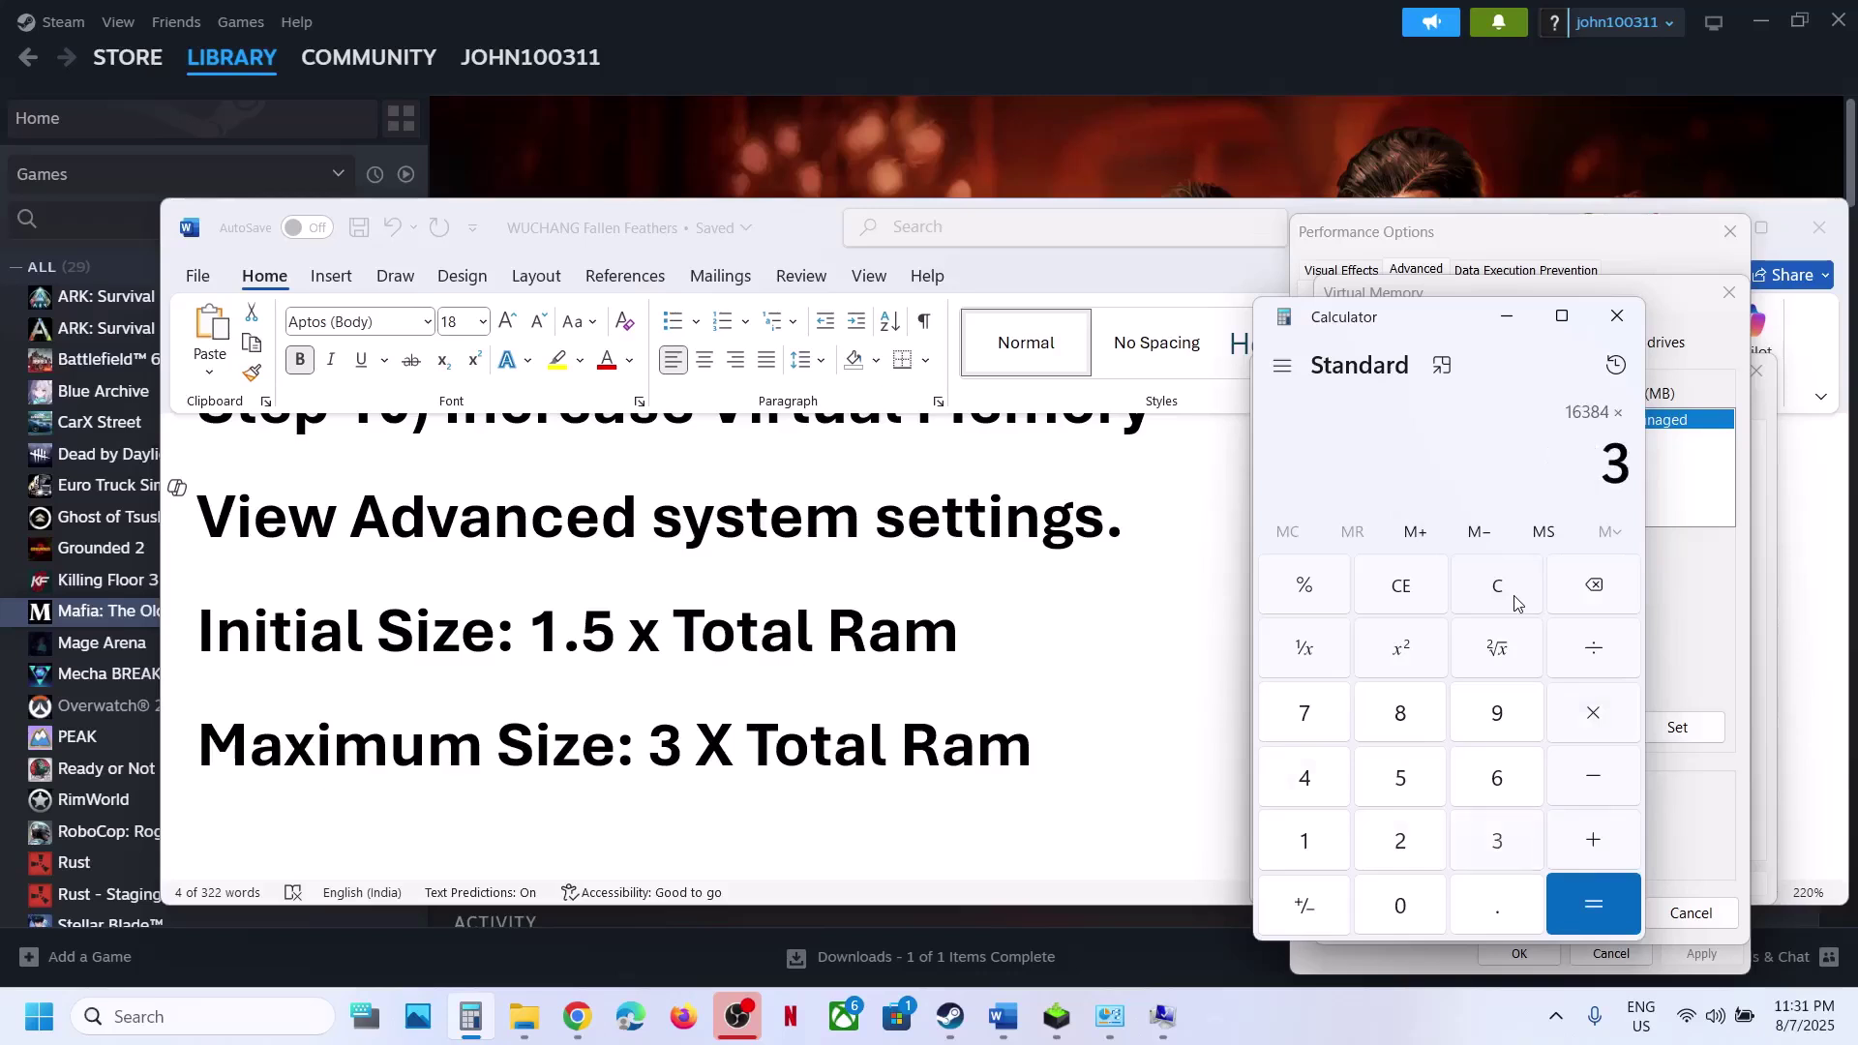
key("Return")
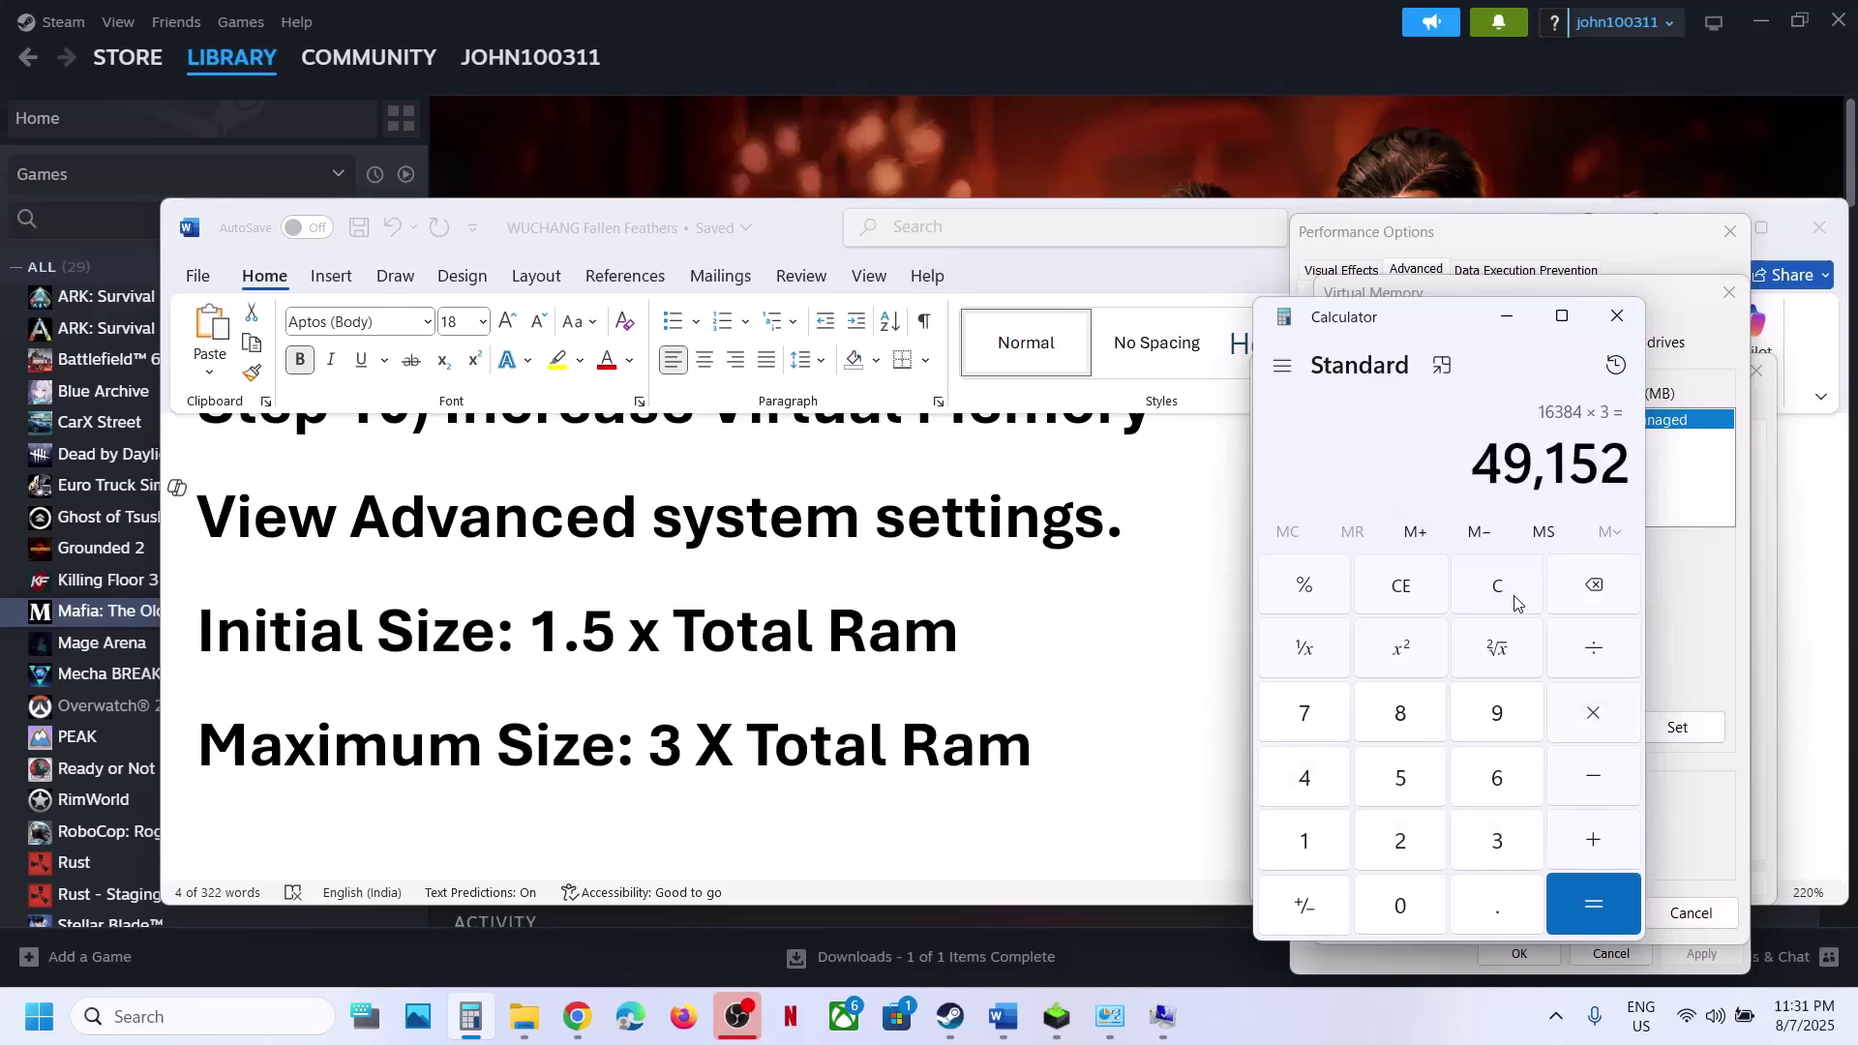
- Set the maximum paging file size for drive C: to 49152 MB, apply it, and confirm all open system dialogs
left_click(1676, 631)
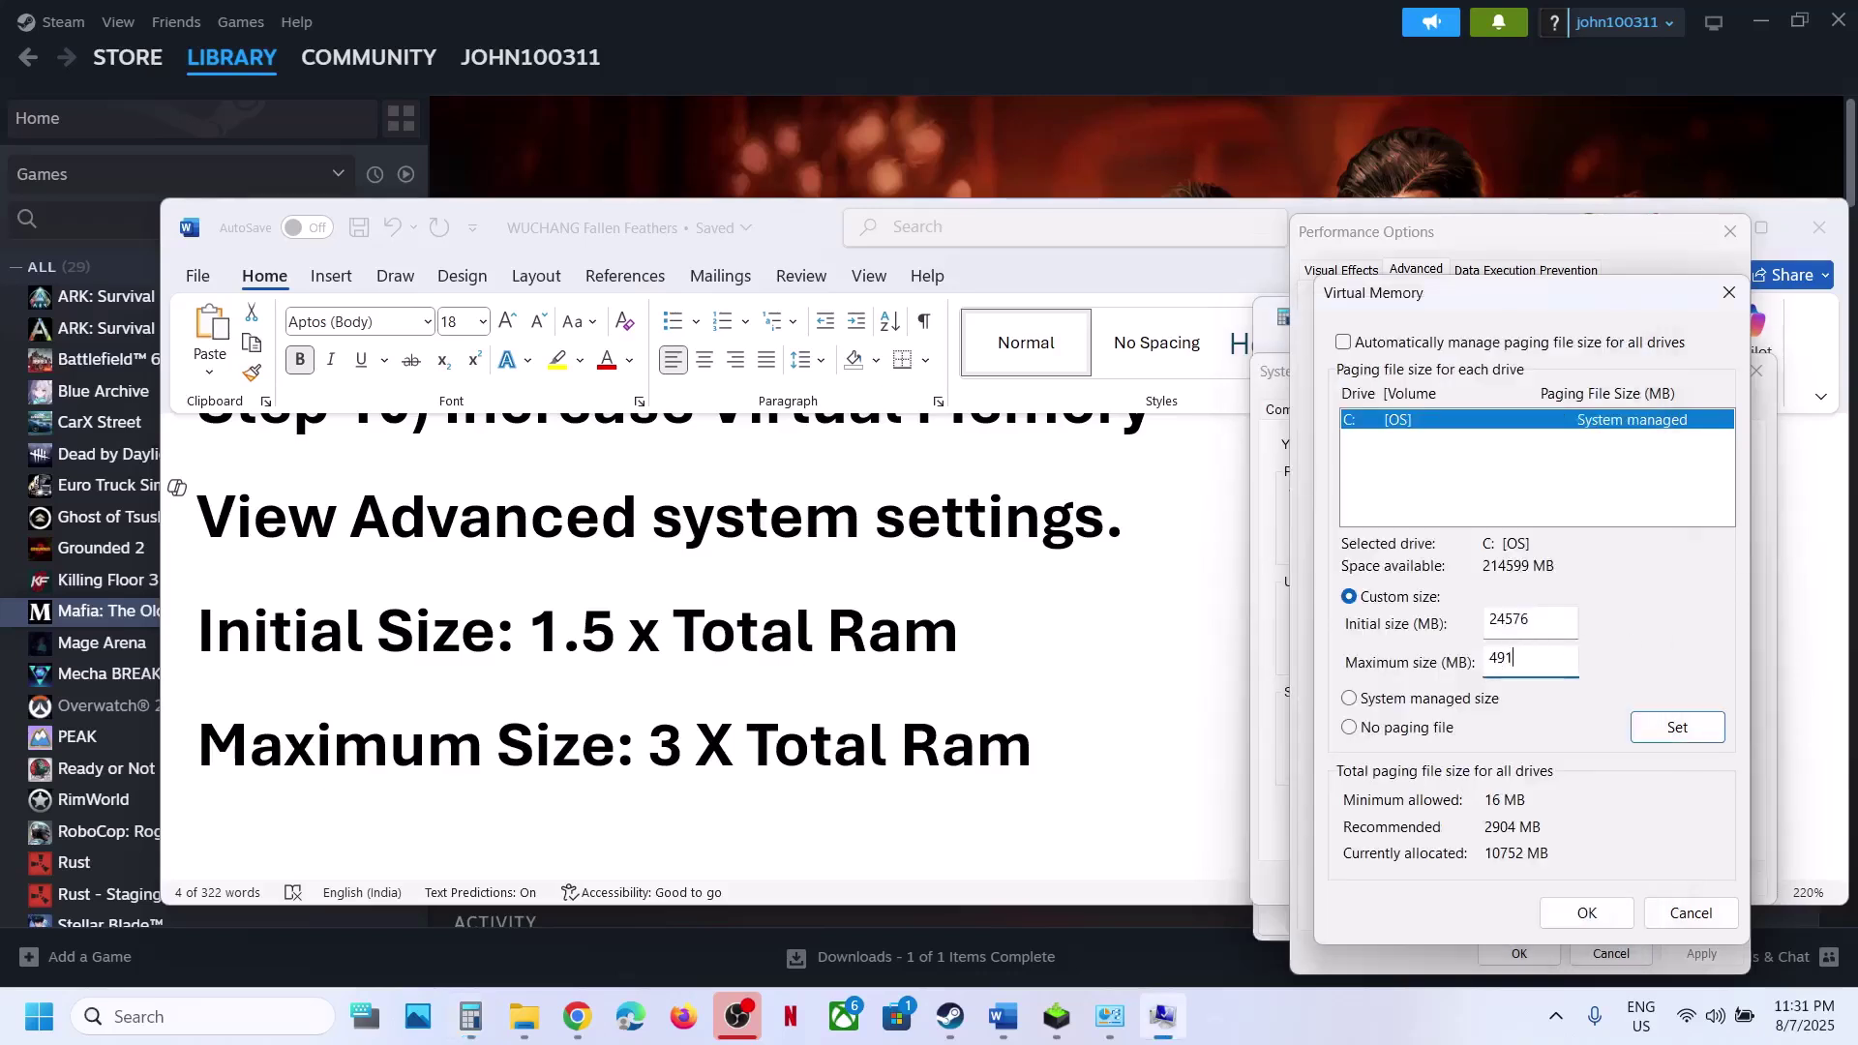
left_click(1655, 728)
left_click(1588, 914)
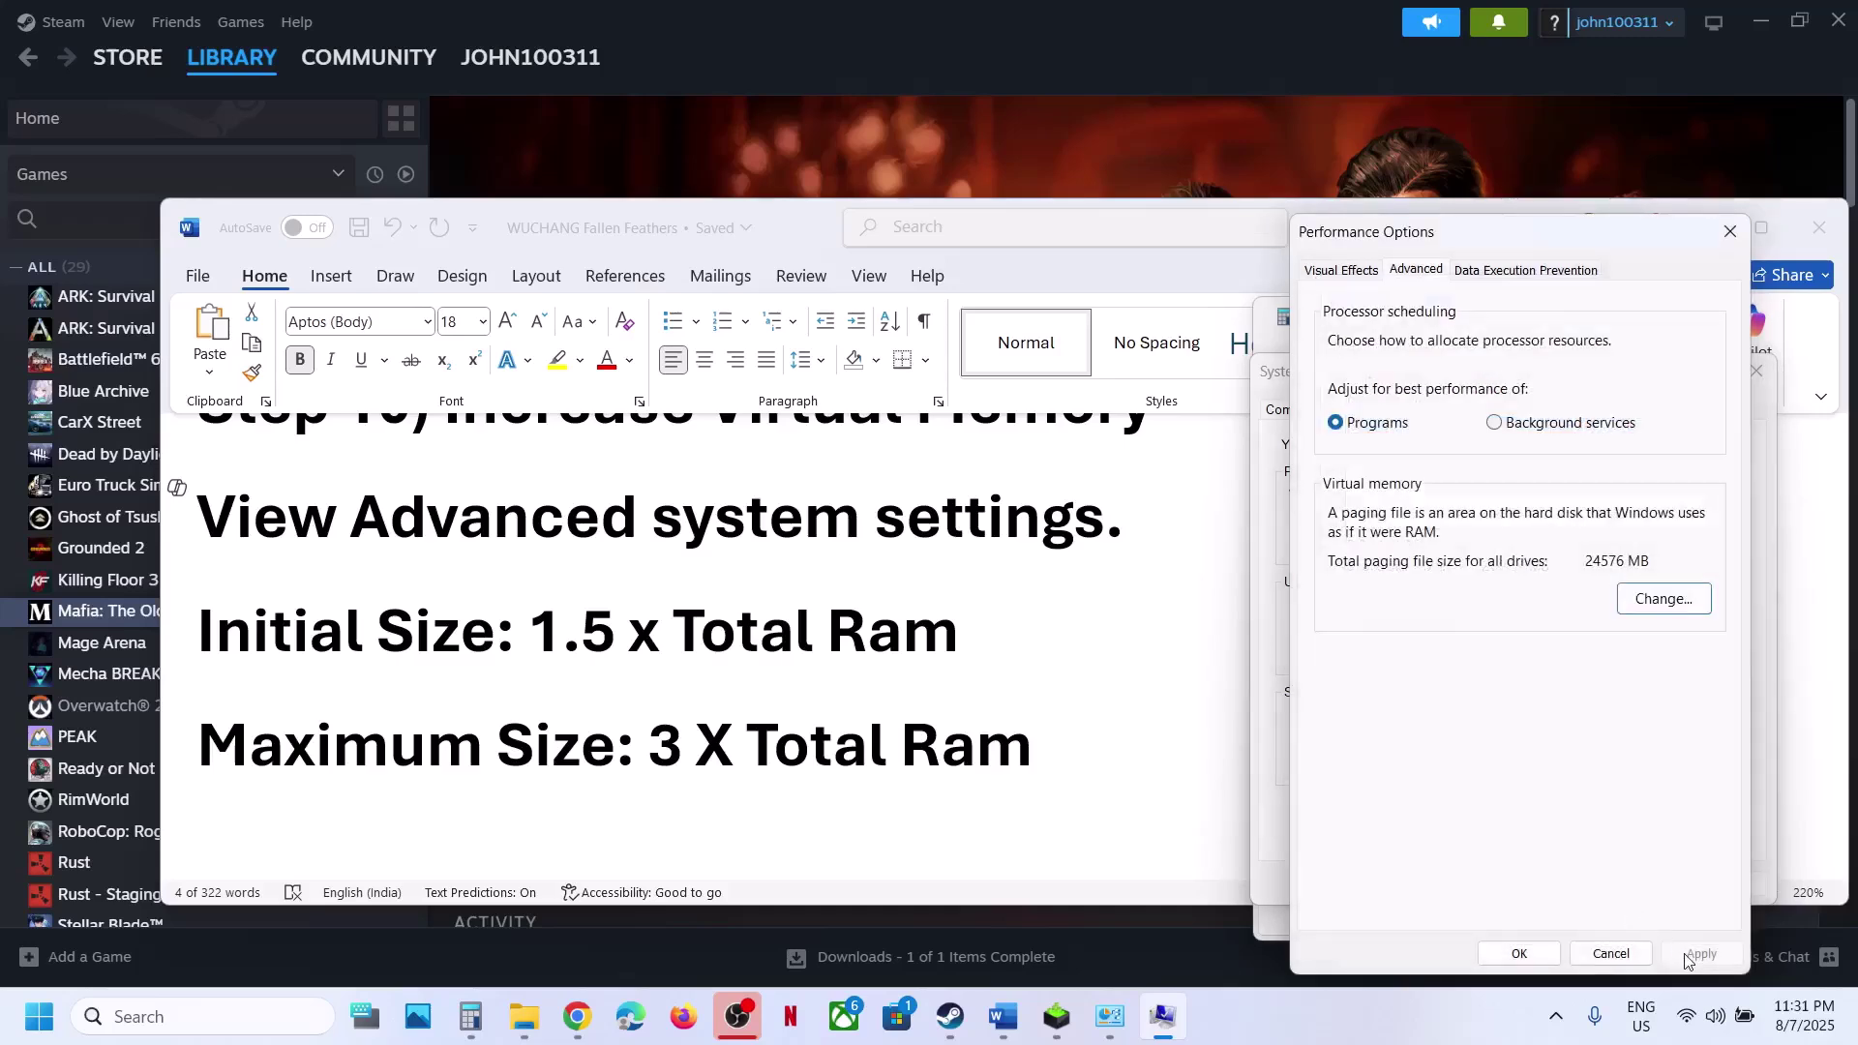
left_click(1519, 953)
left_click(1513, 885)
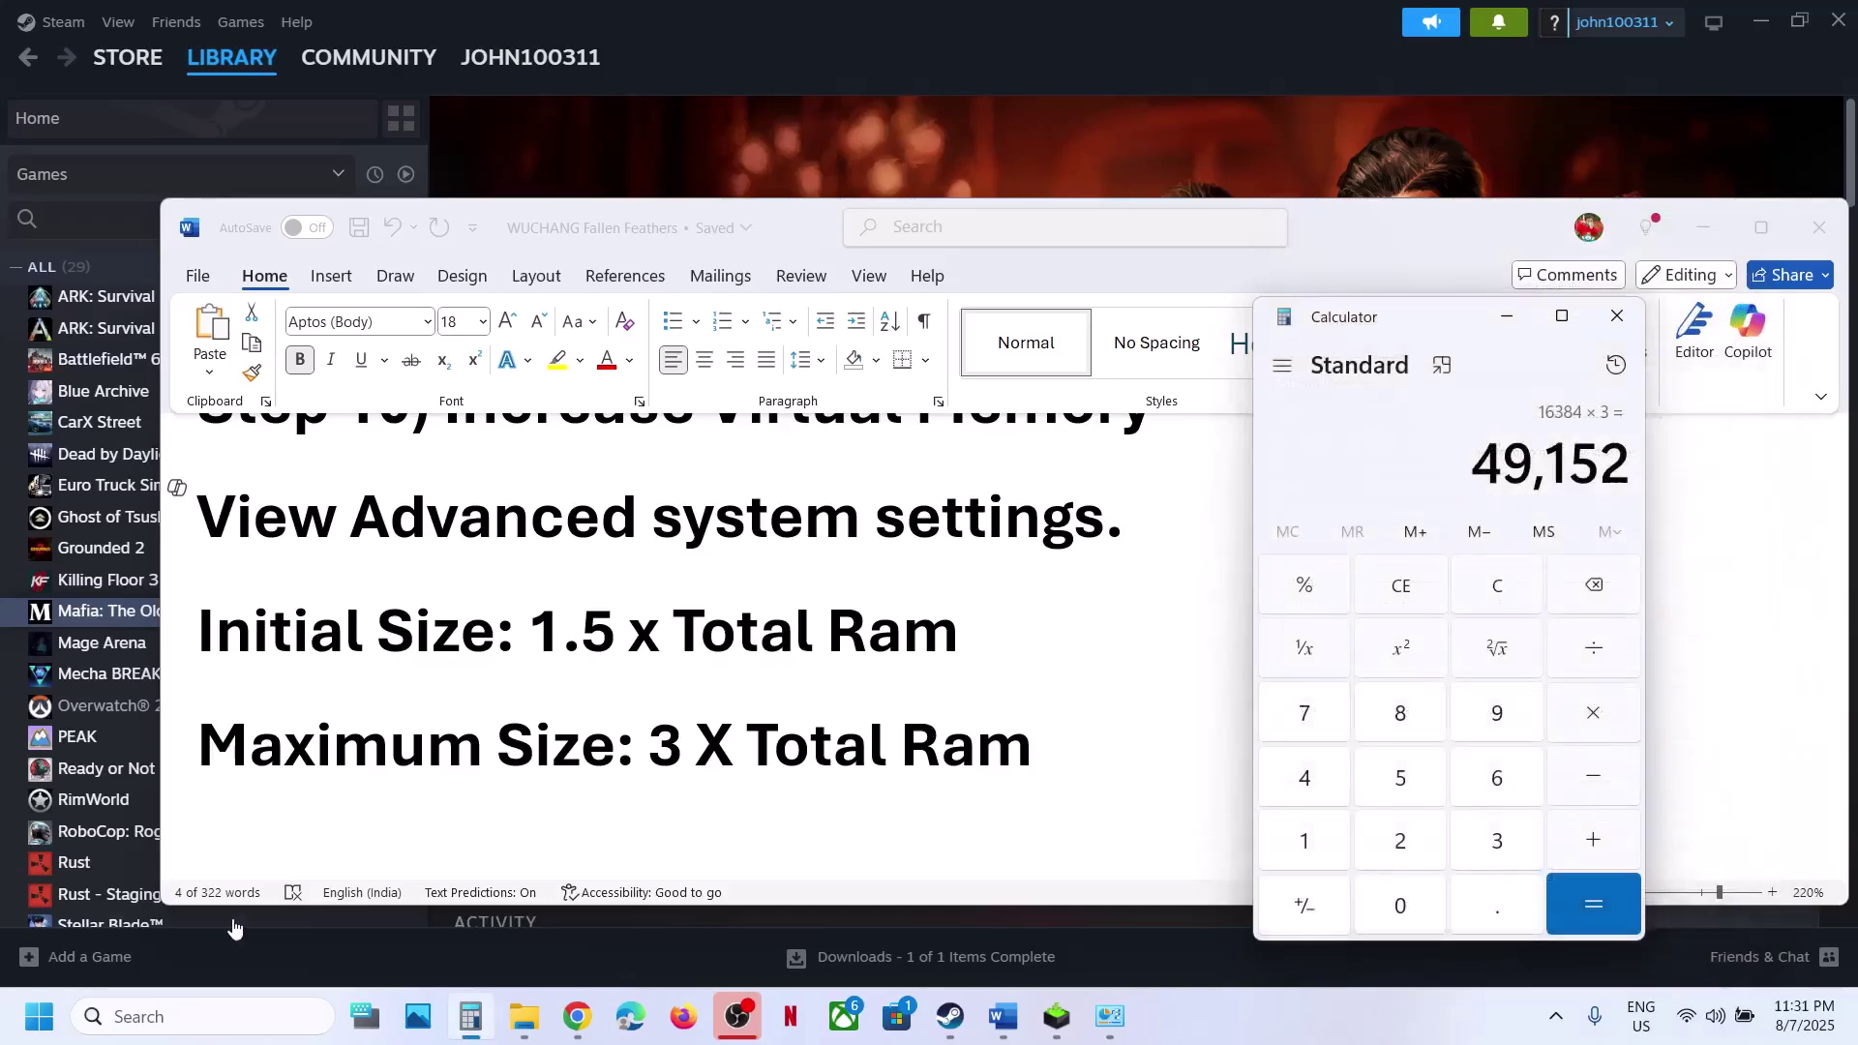
left_click(43, 1021)
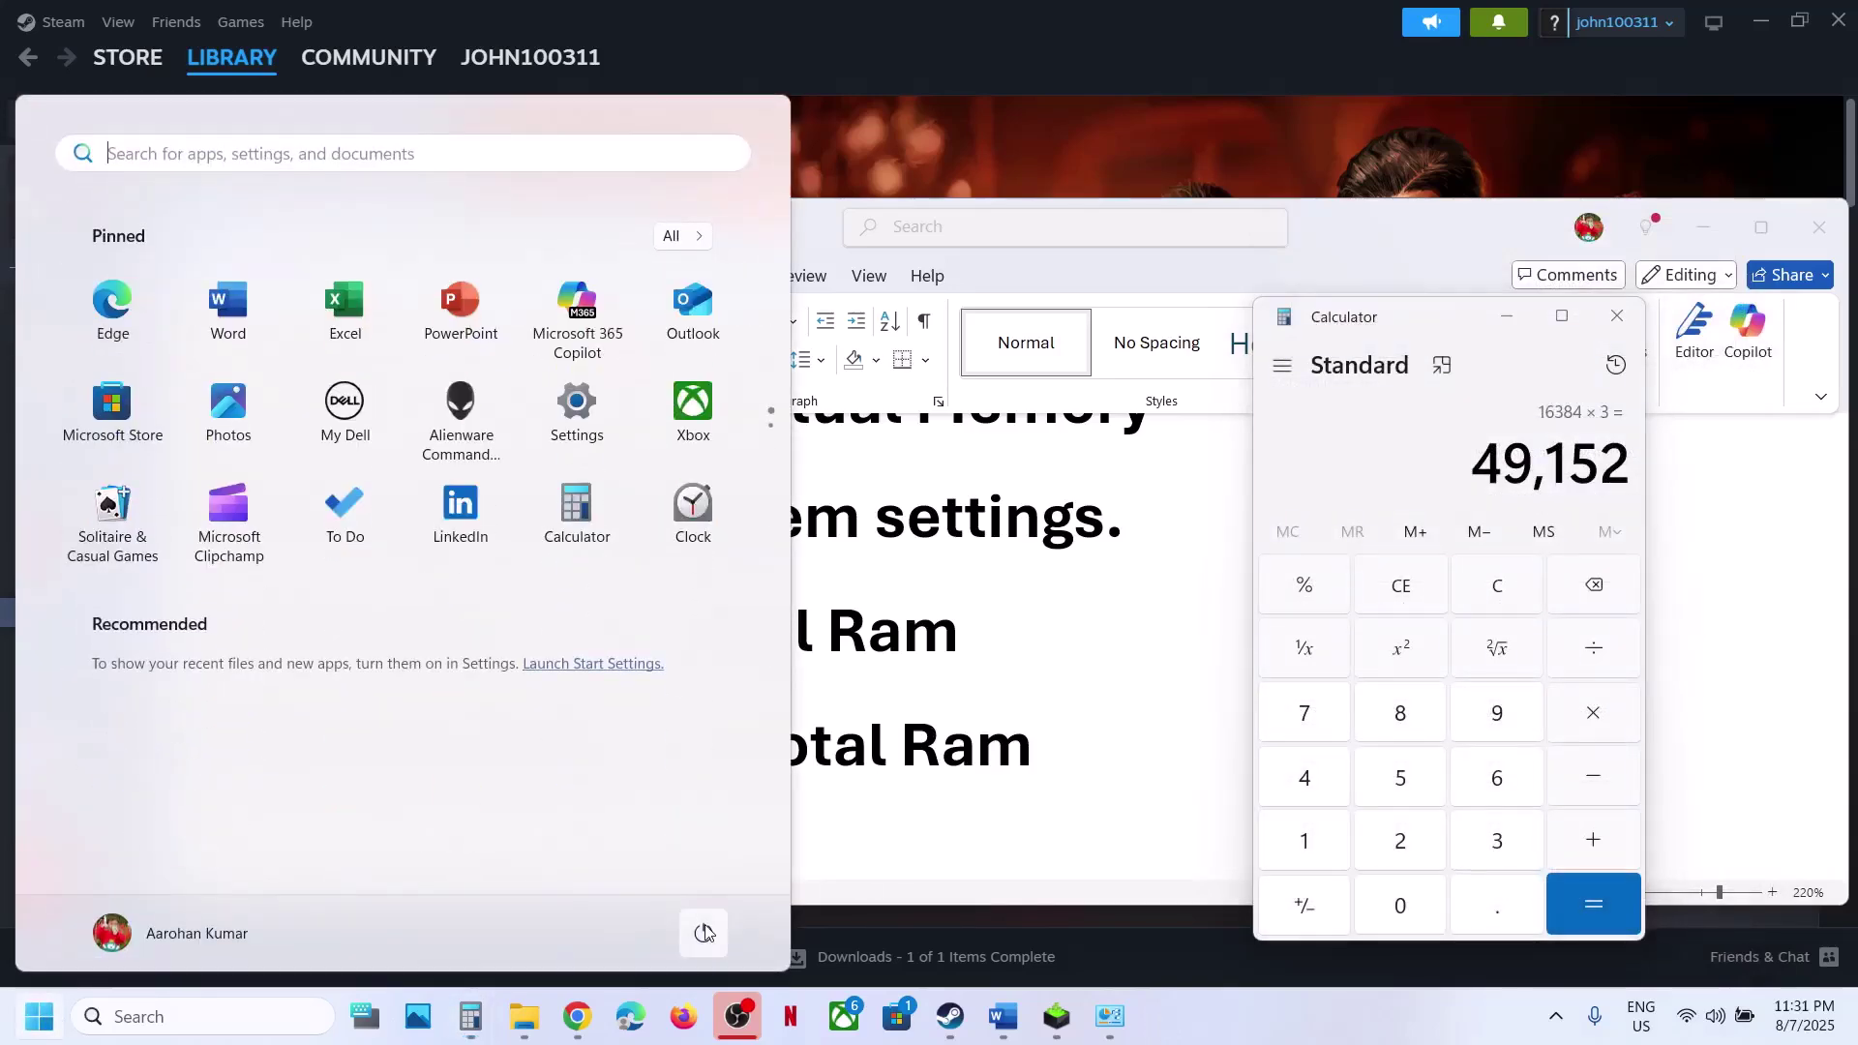
left_click(703, 932)
left_click(1050, 653)
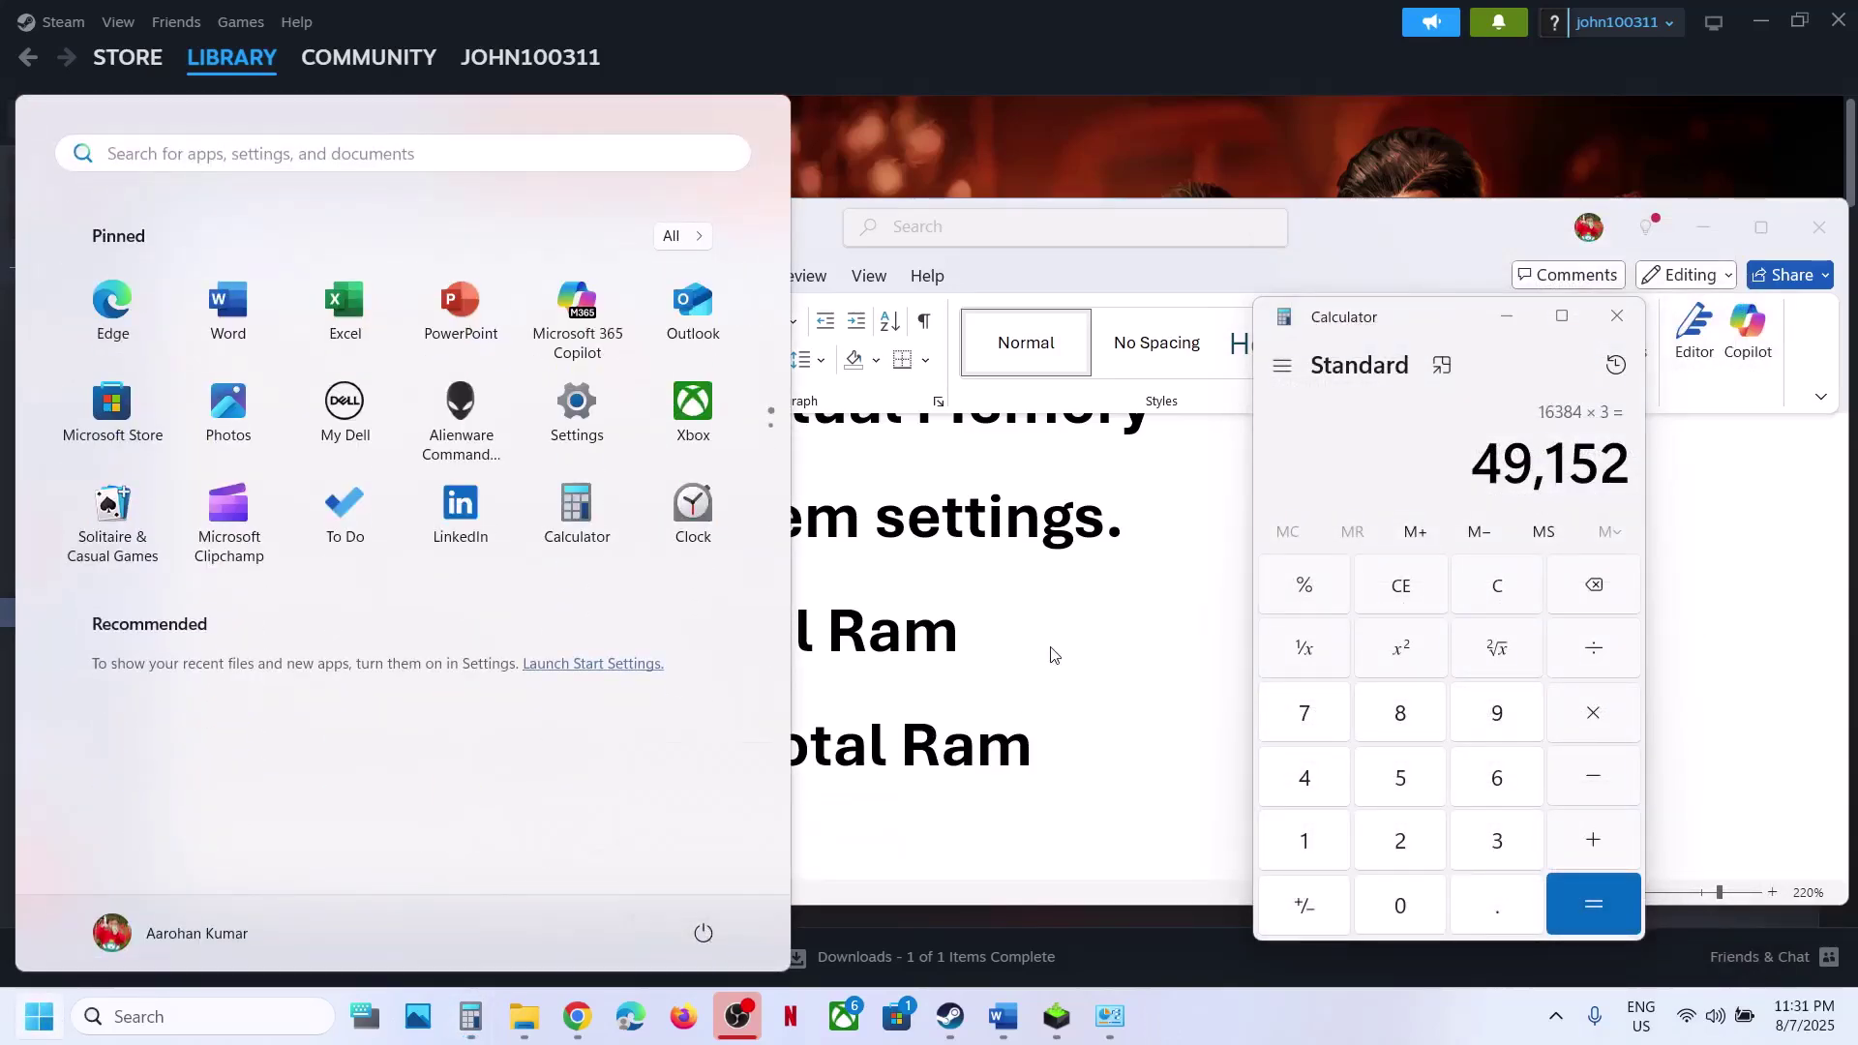
- Copy "View Advanced system settings." from the Word note, search Windows for it, and reopen the Virtual Memory settings from the advanced performance options
key("ctrl+c")
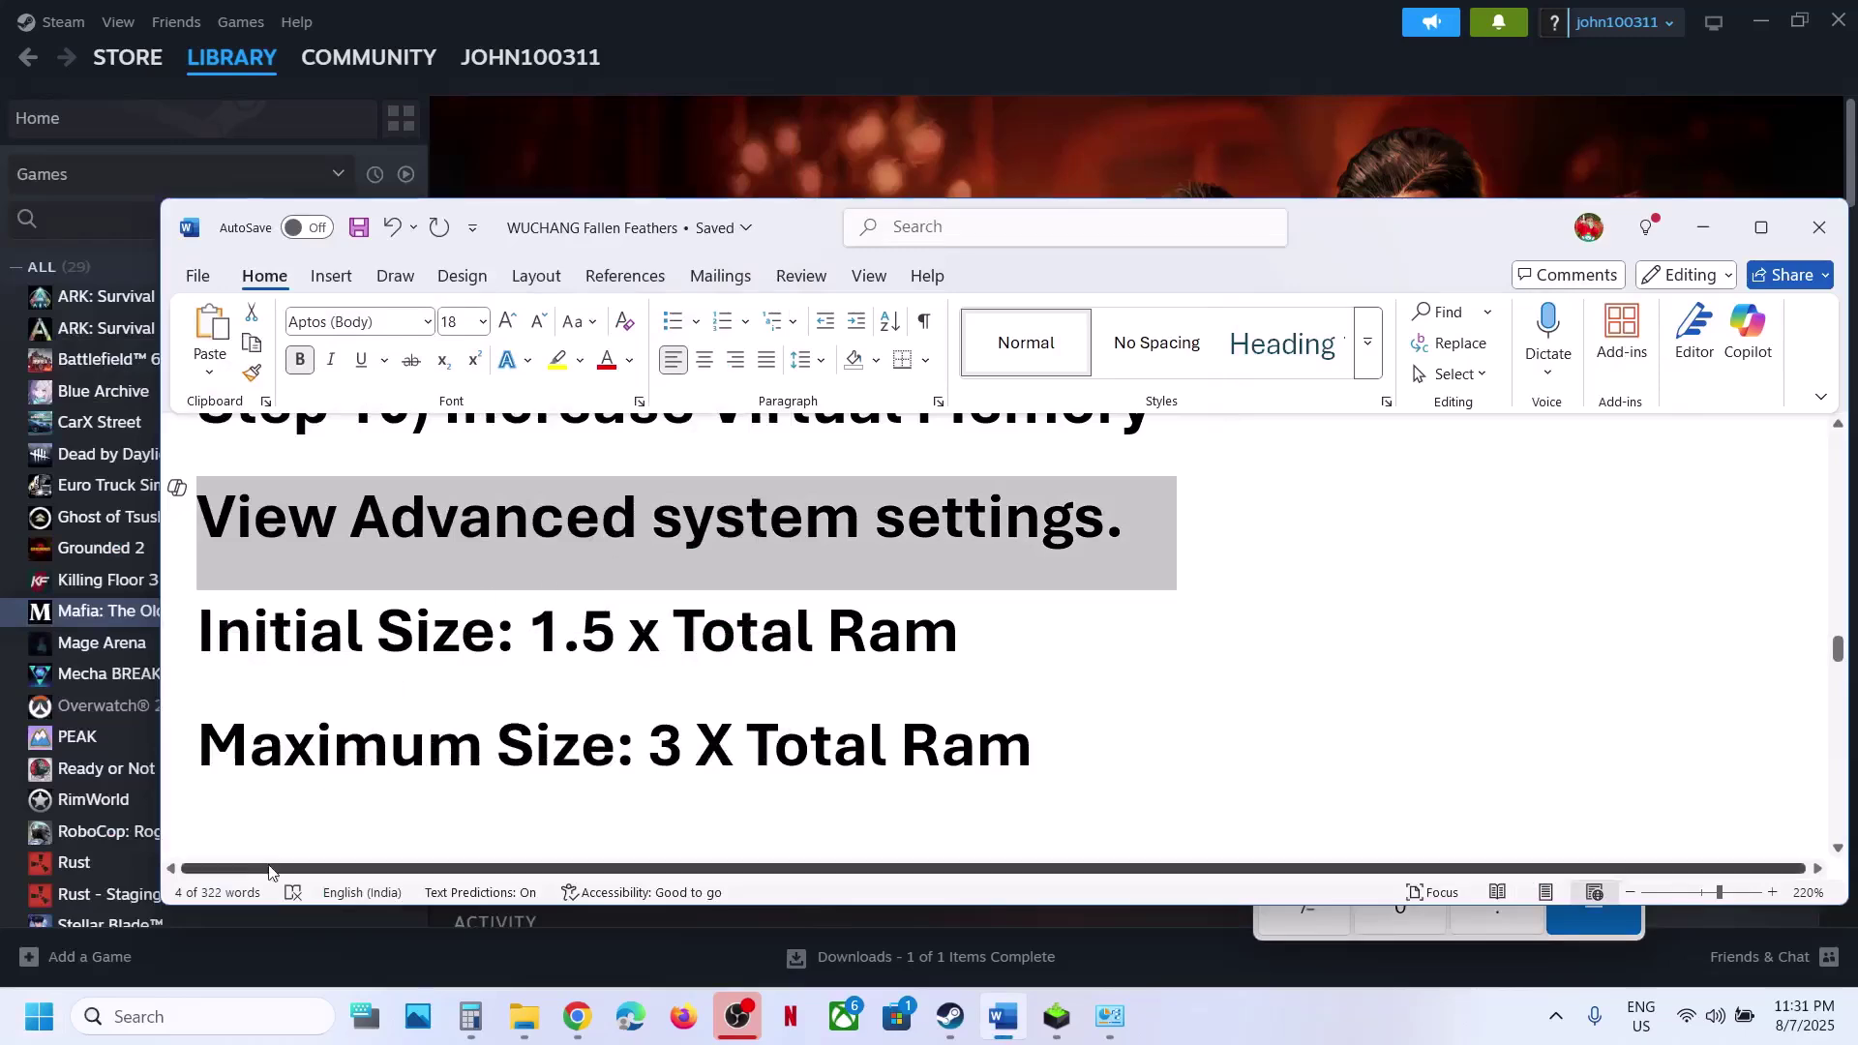
left_click(207, 1013)
key("ctrl+v")
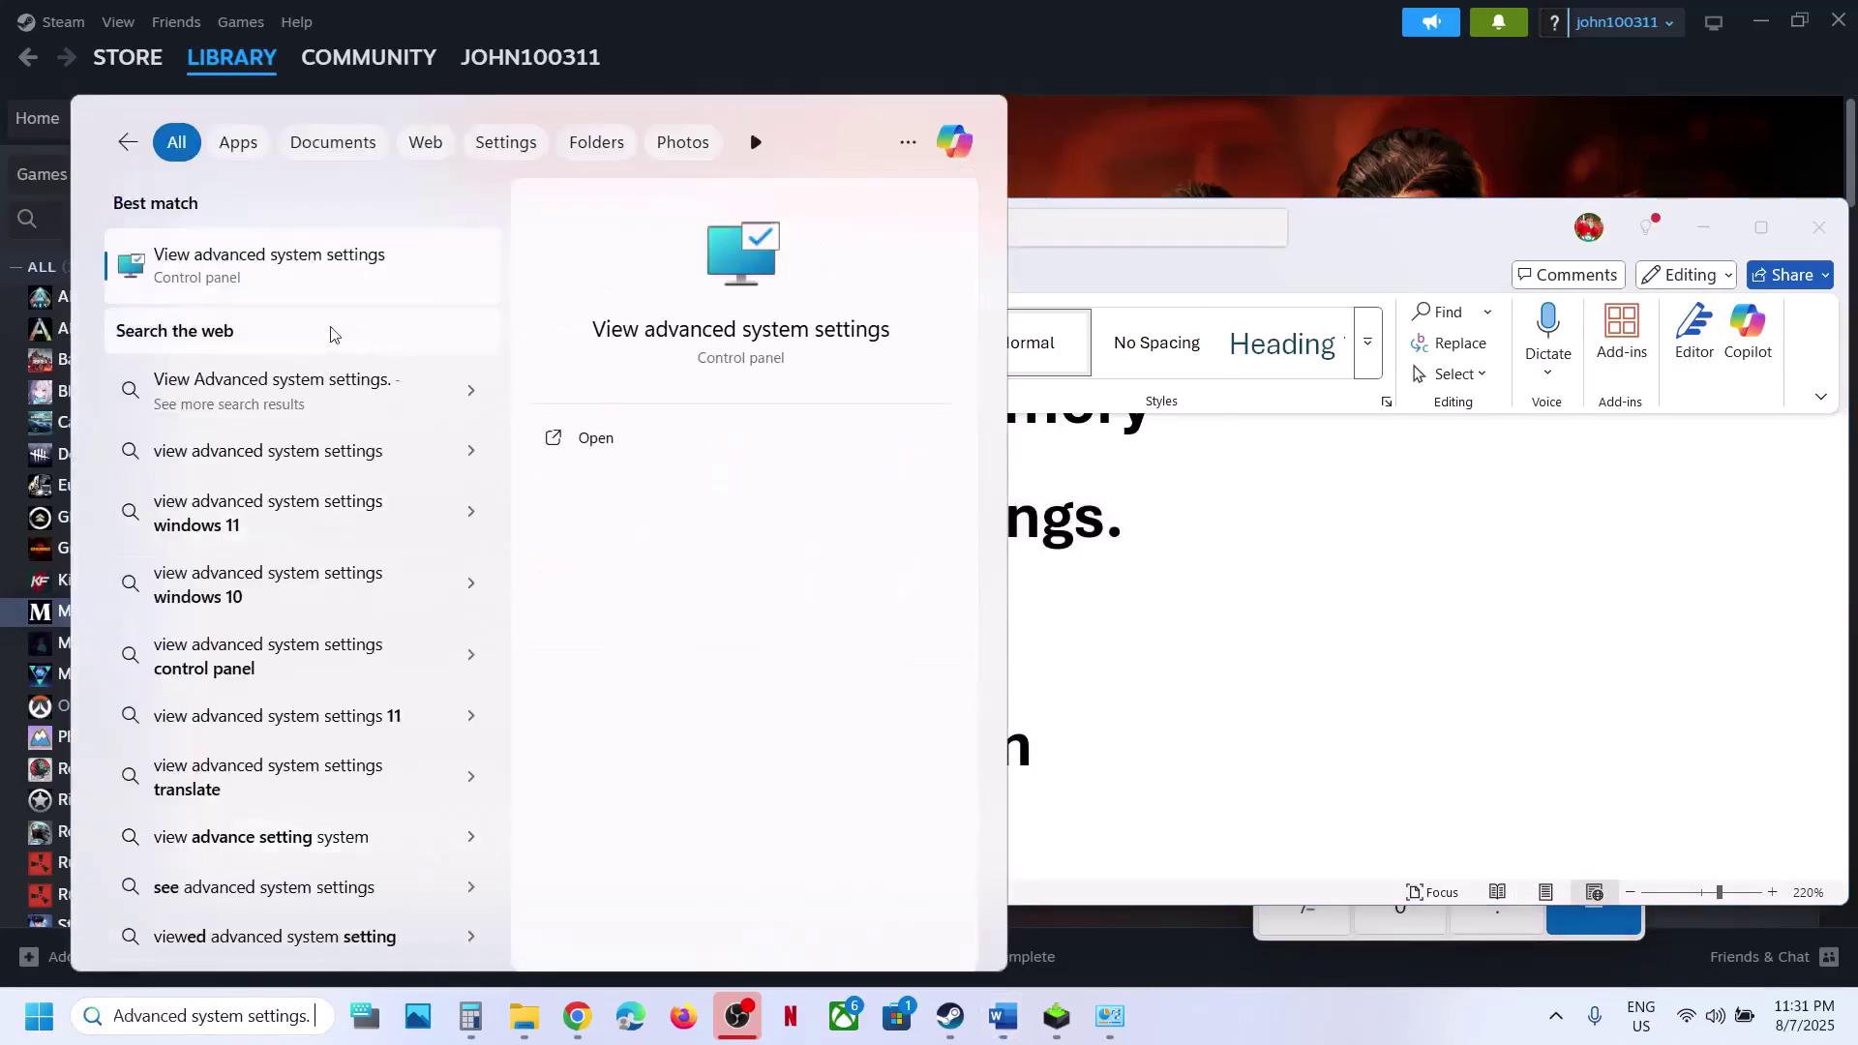
left_click(277, 288)
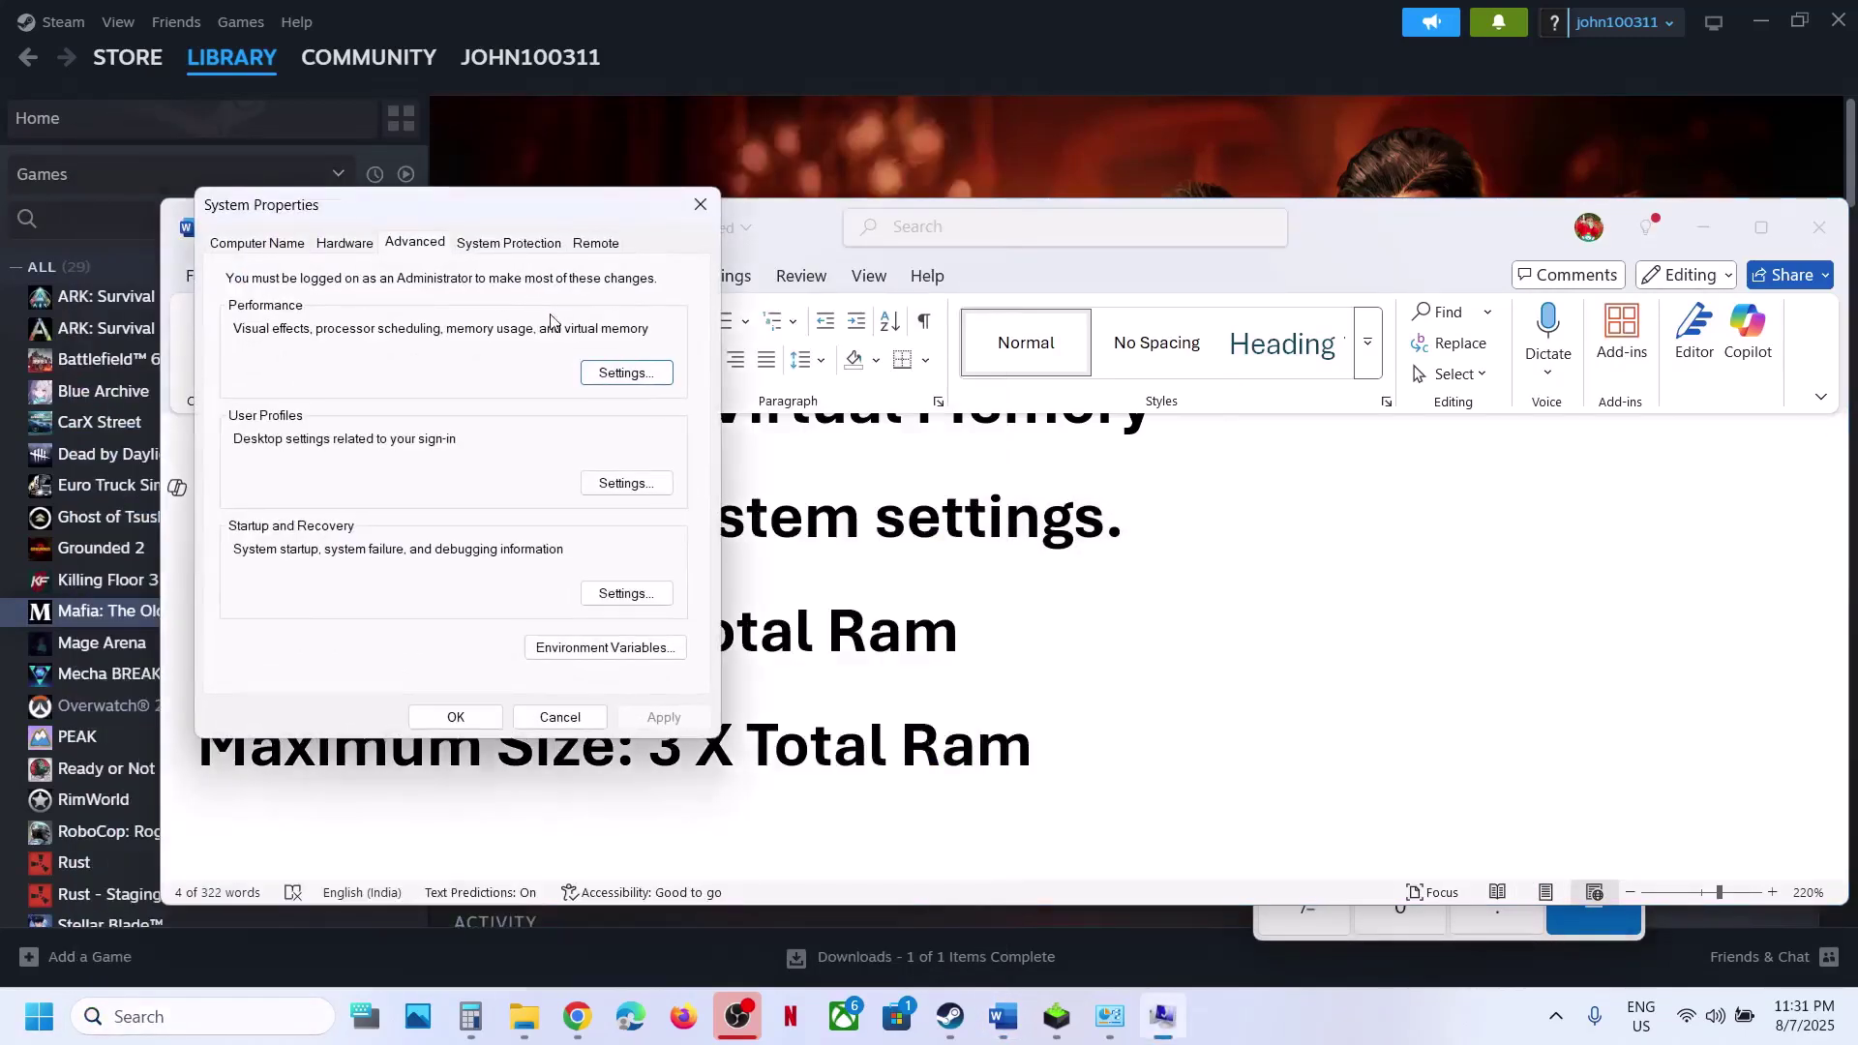
left_click(598, 373)
left_click(355, 271)
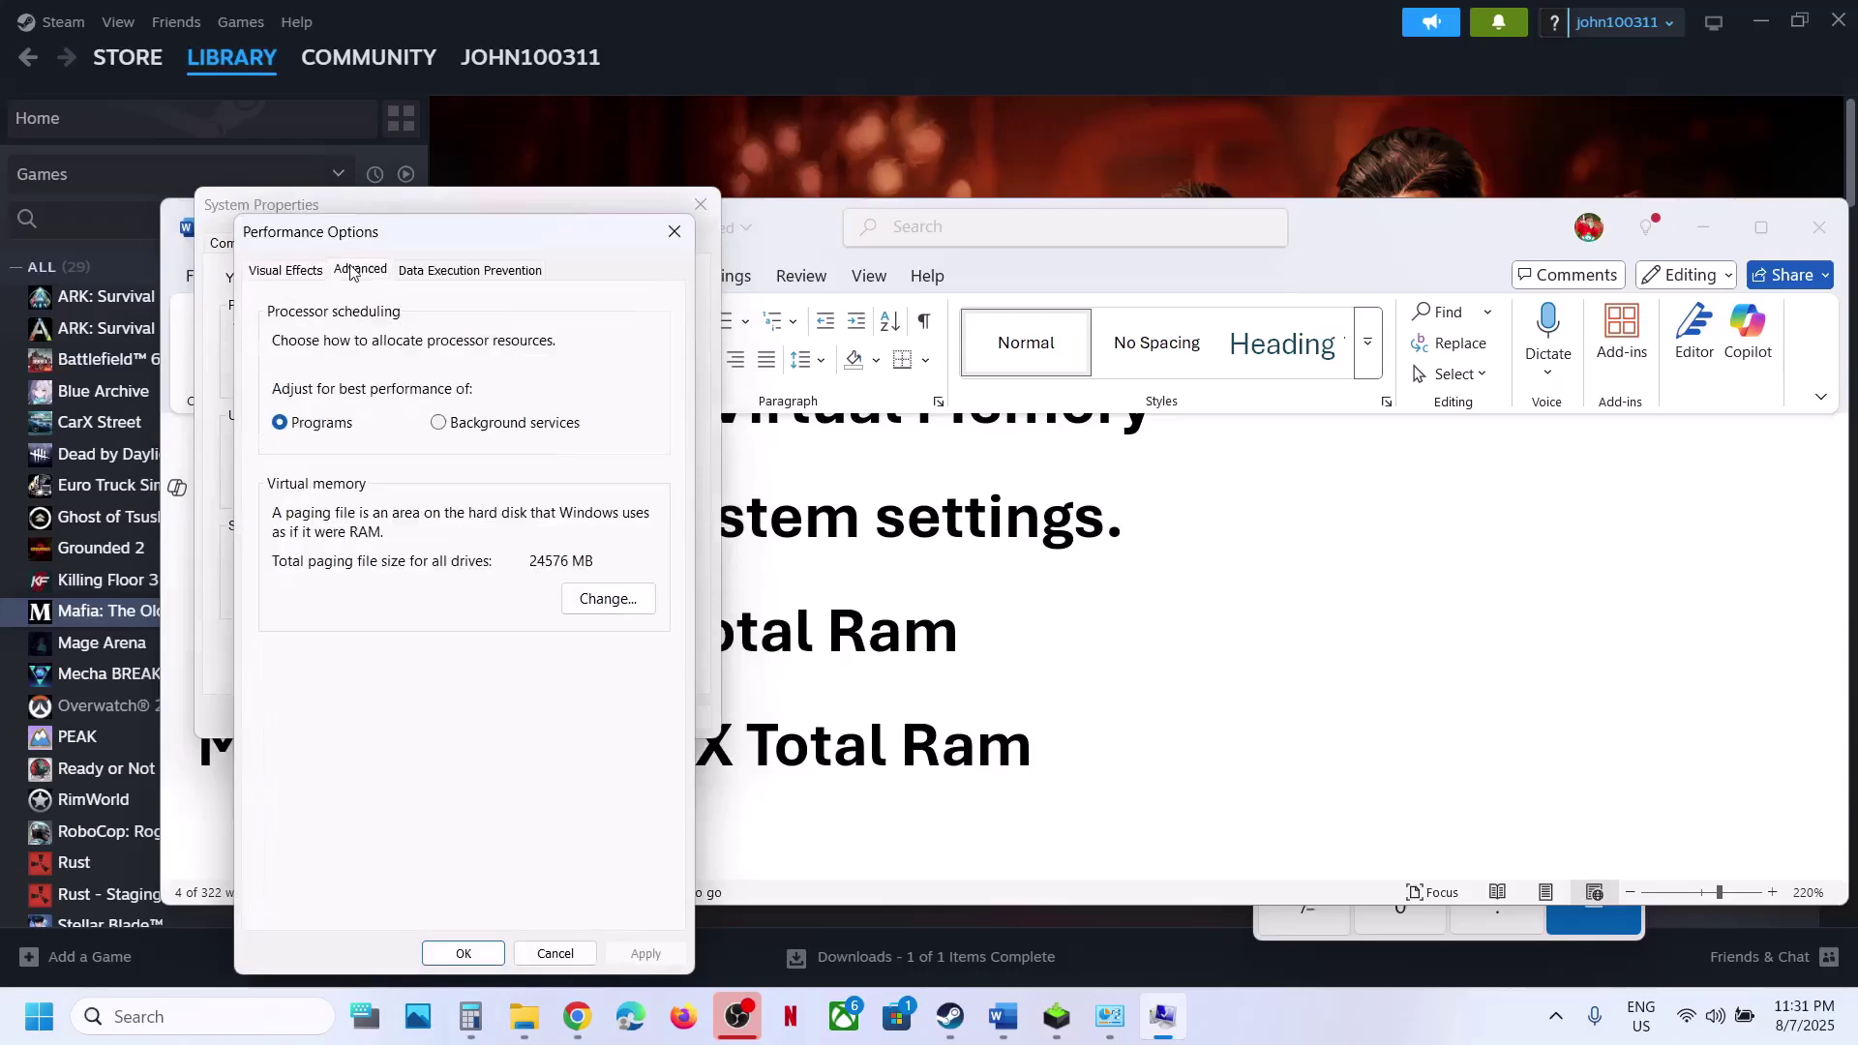
left_click(594, 586)
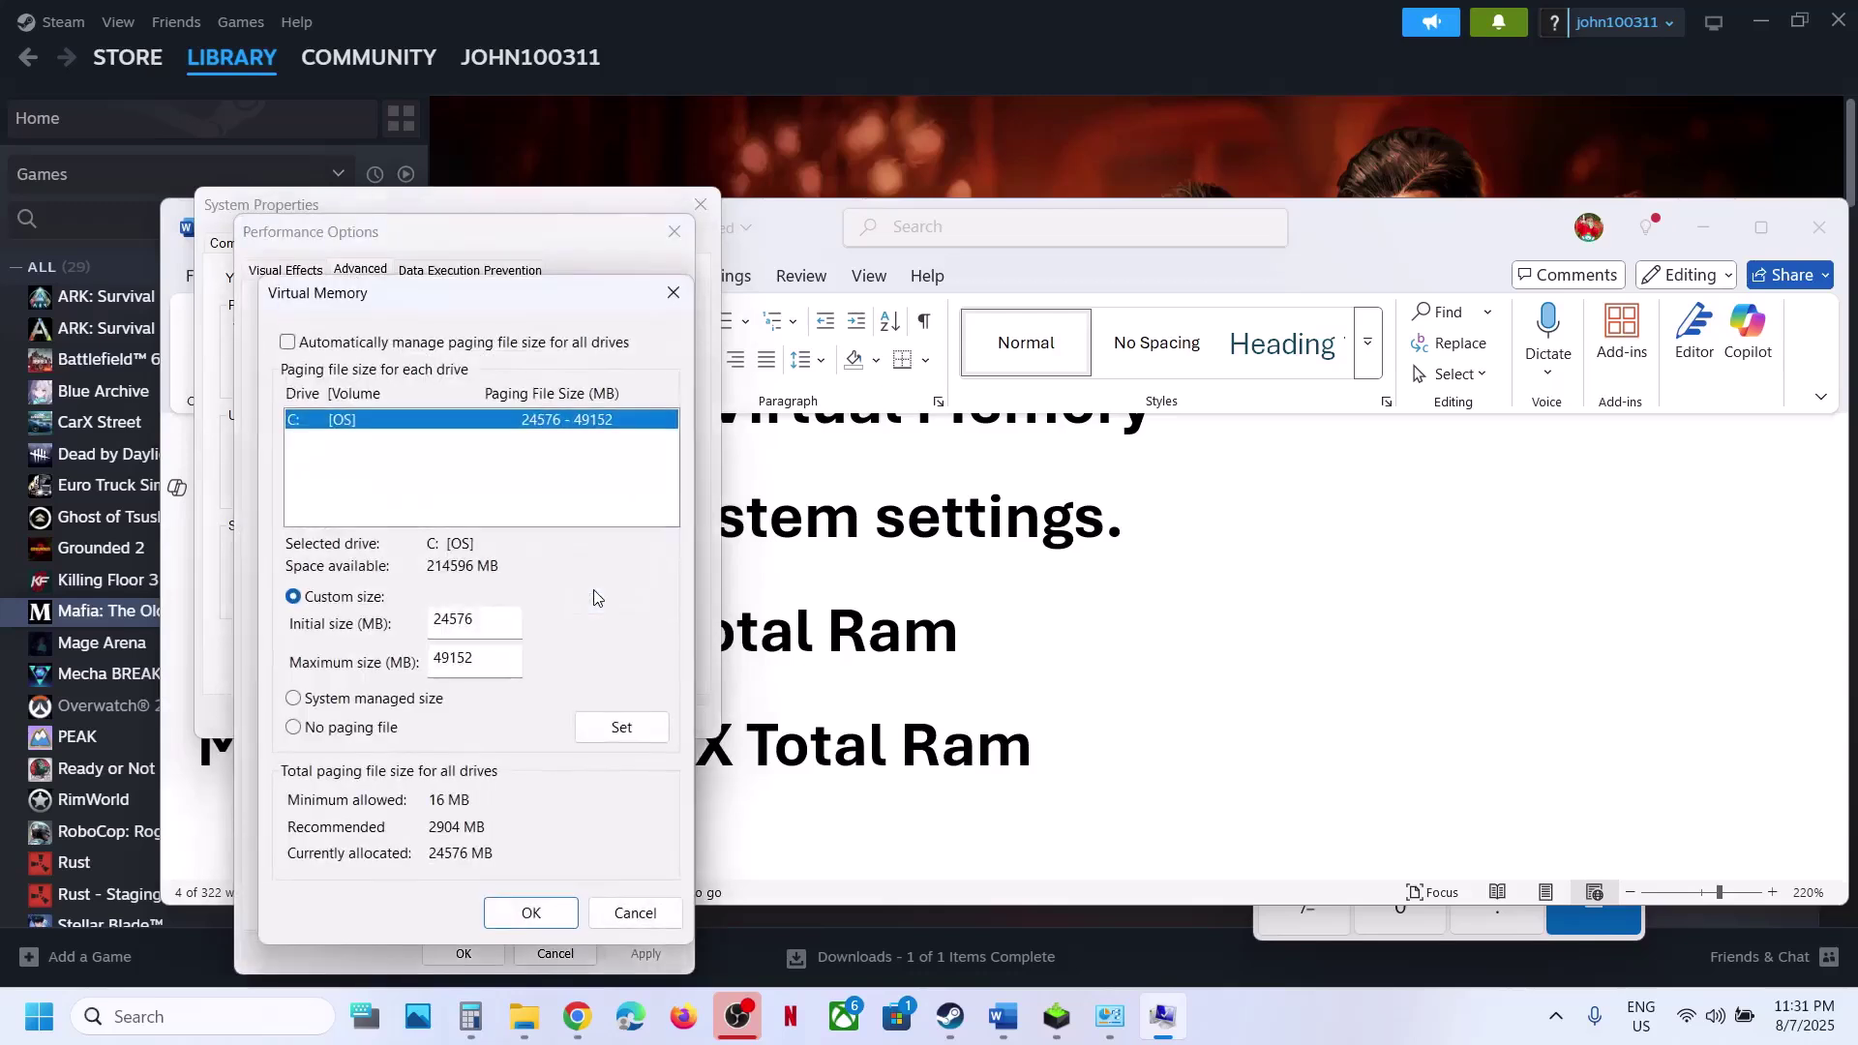
- Set the paging file of drive C: back to system managed size and confirm the Virtual Memory dialog
left_click(294, 699)
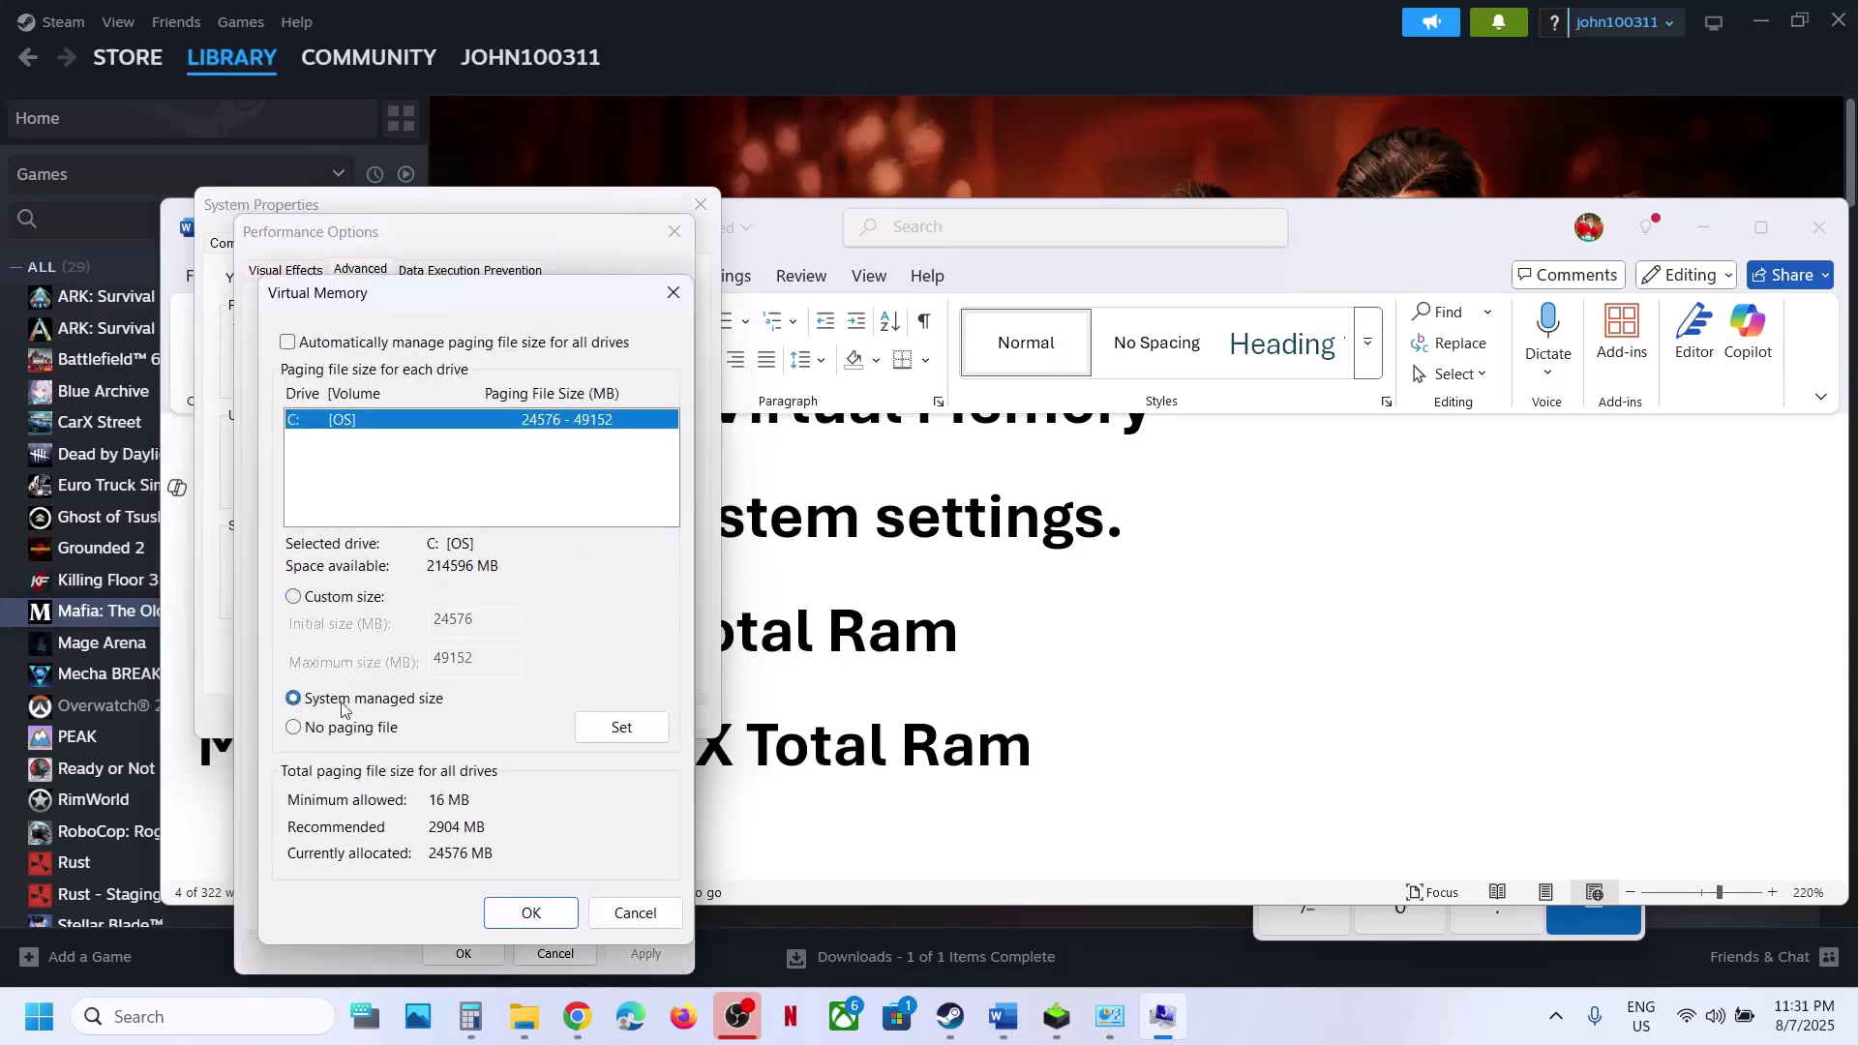
left_click(608, 728)
left_click(531, 911)
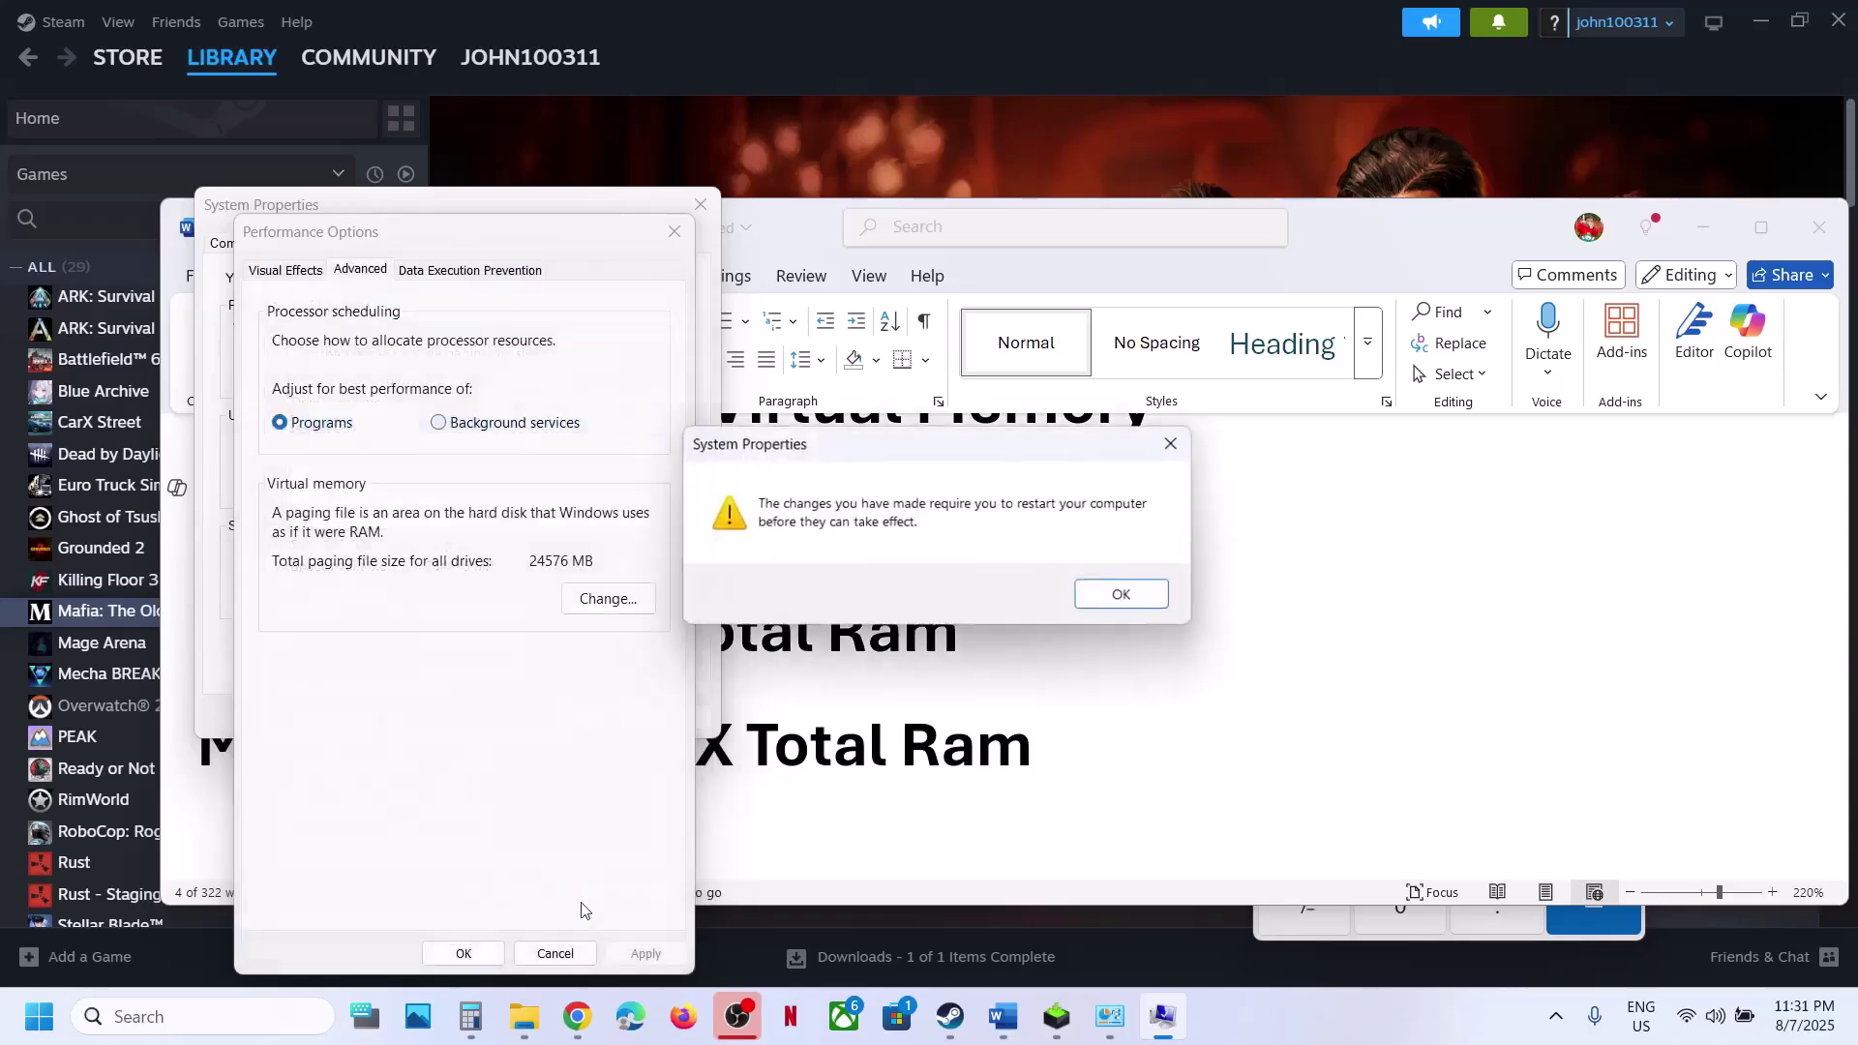
- Acknowledge the restart notice, confirm the Performance Options and System Properties dialogs, and postpone the computer restart
left_click(1120, 596)
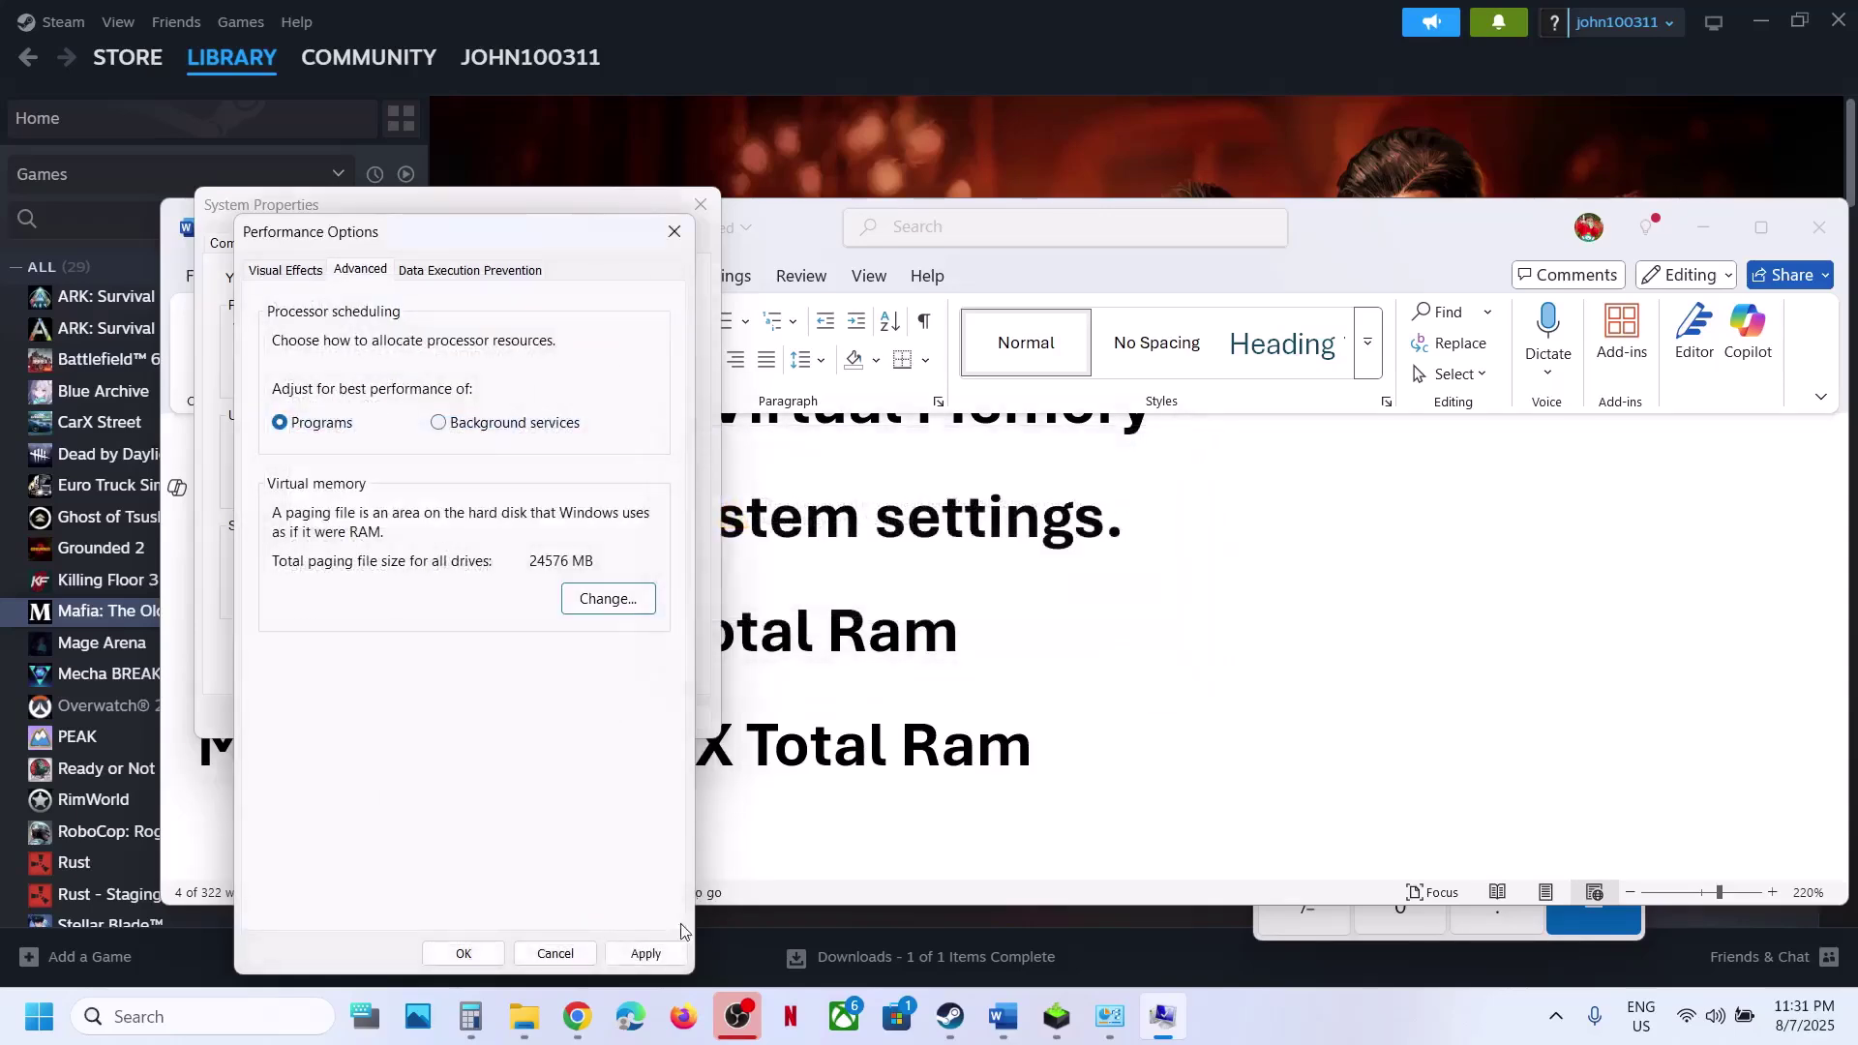
left_click(483, 961)
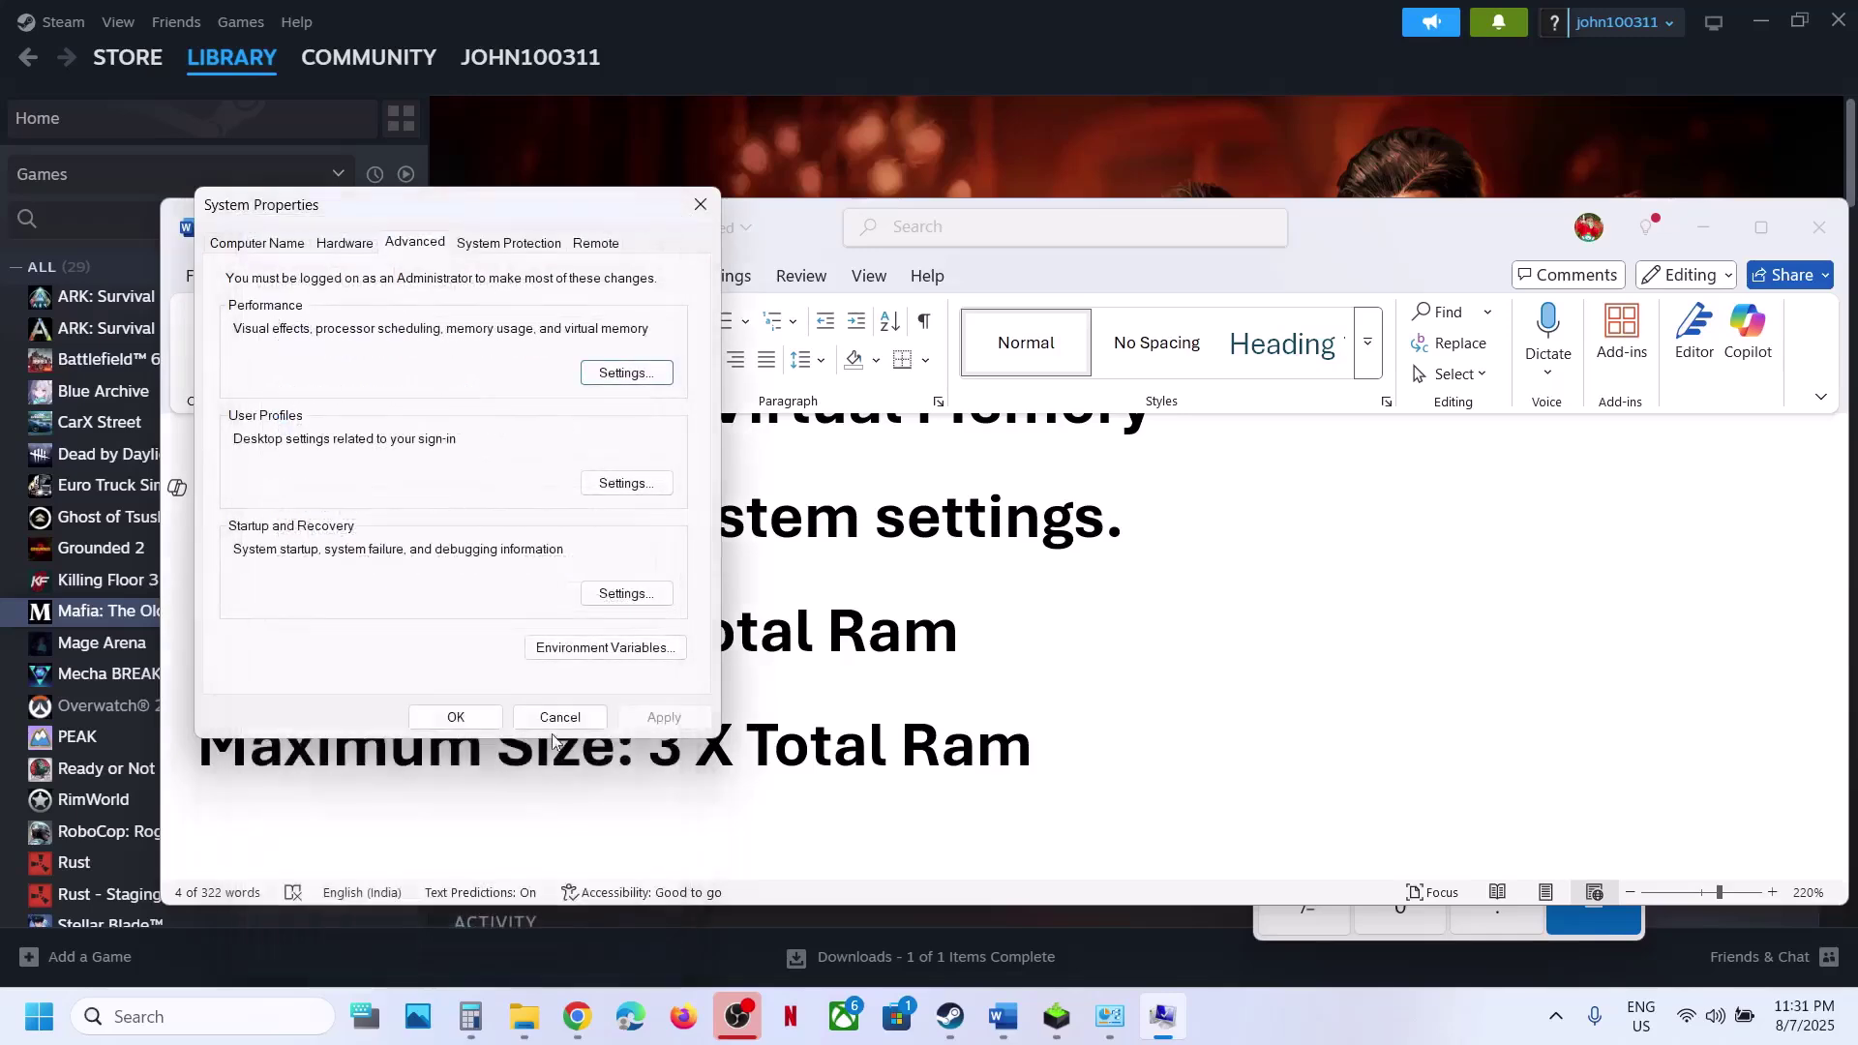
left_click(456, 716)
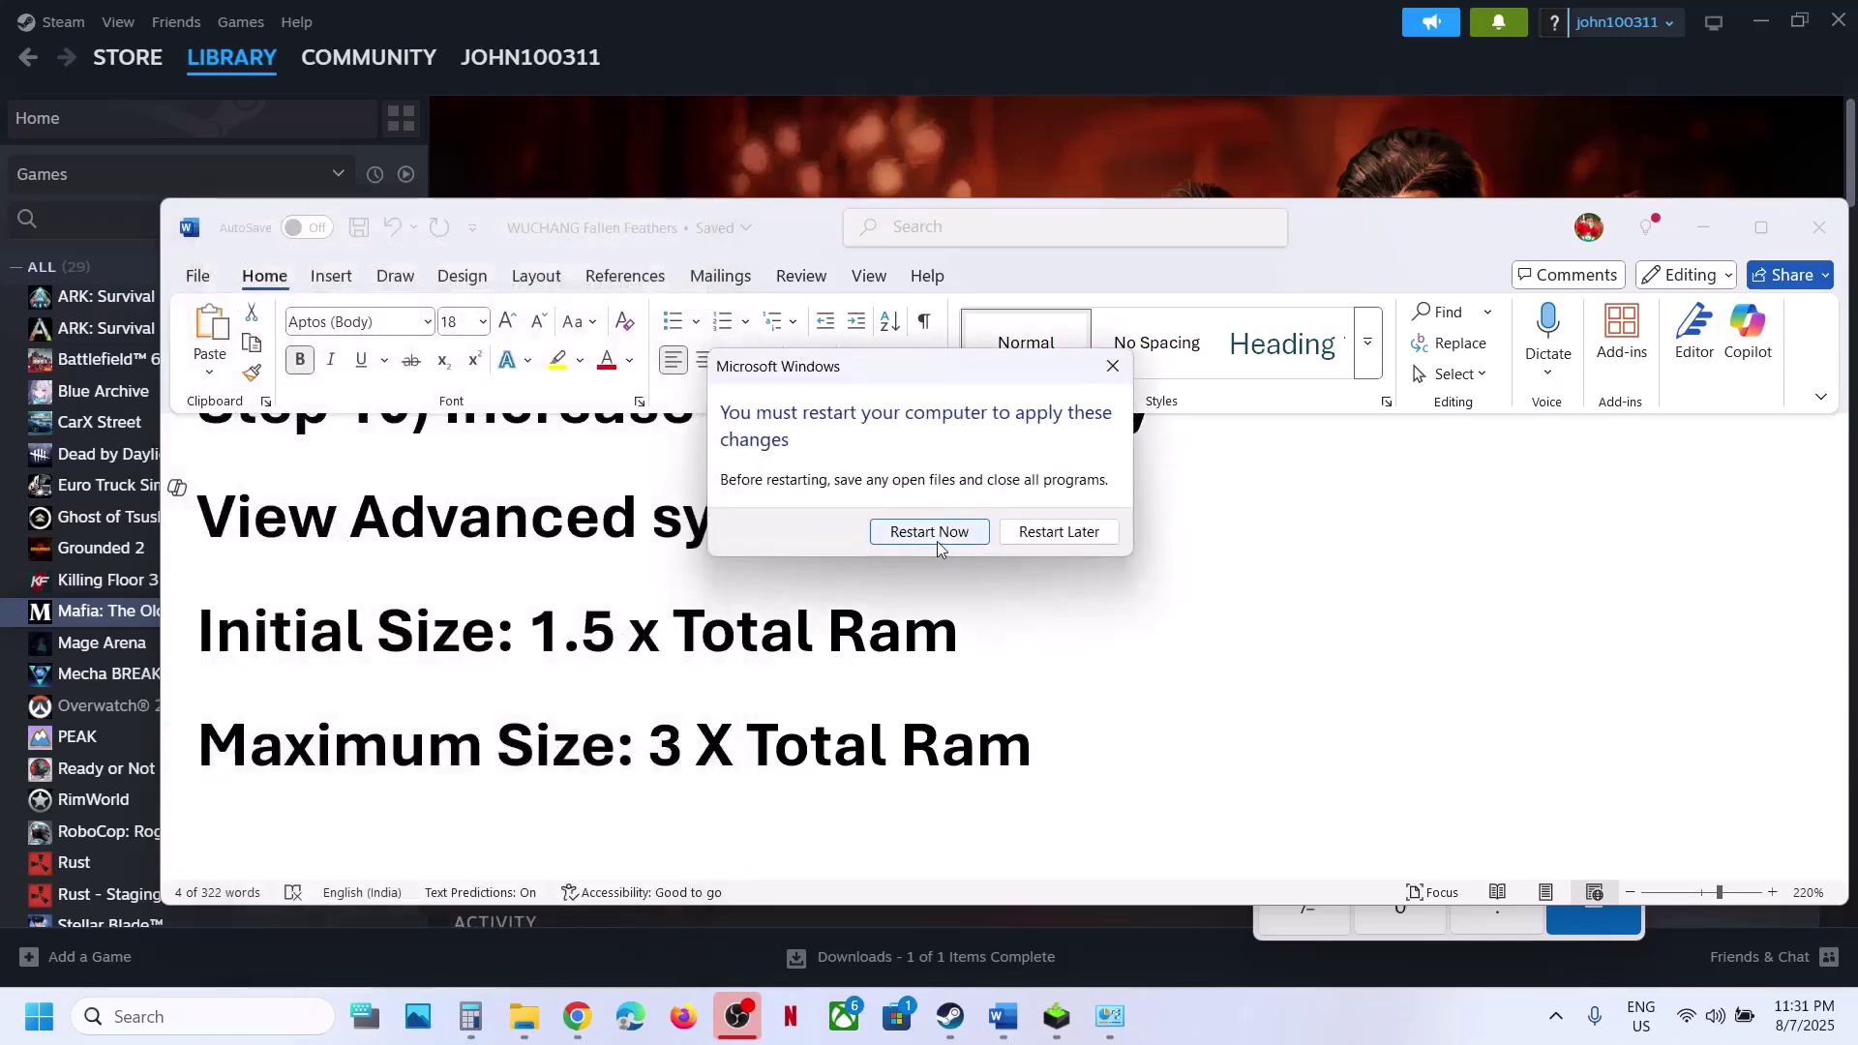
left_click(1059, 532)
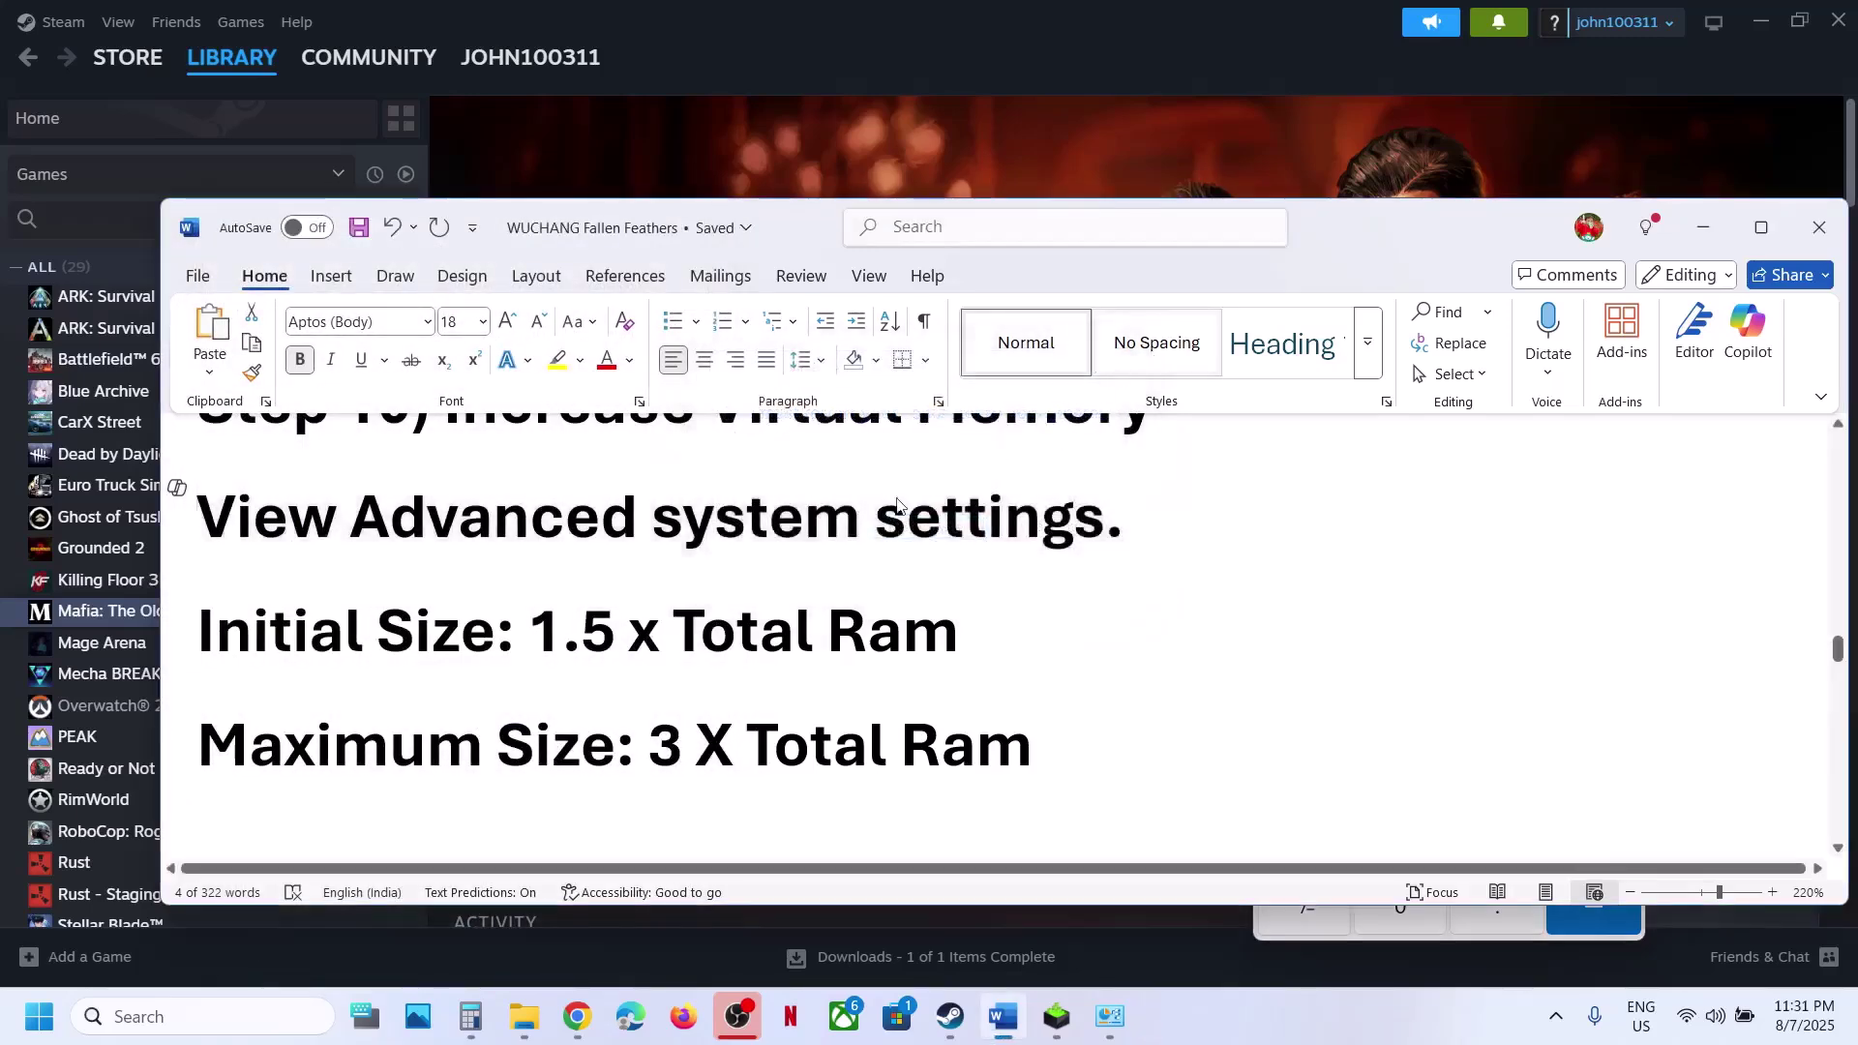
- Search Windows for "View Advanced system settings." and reopen the Virtual Memory settings from the advanced performance options
left_click(193, 1016)
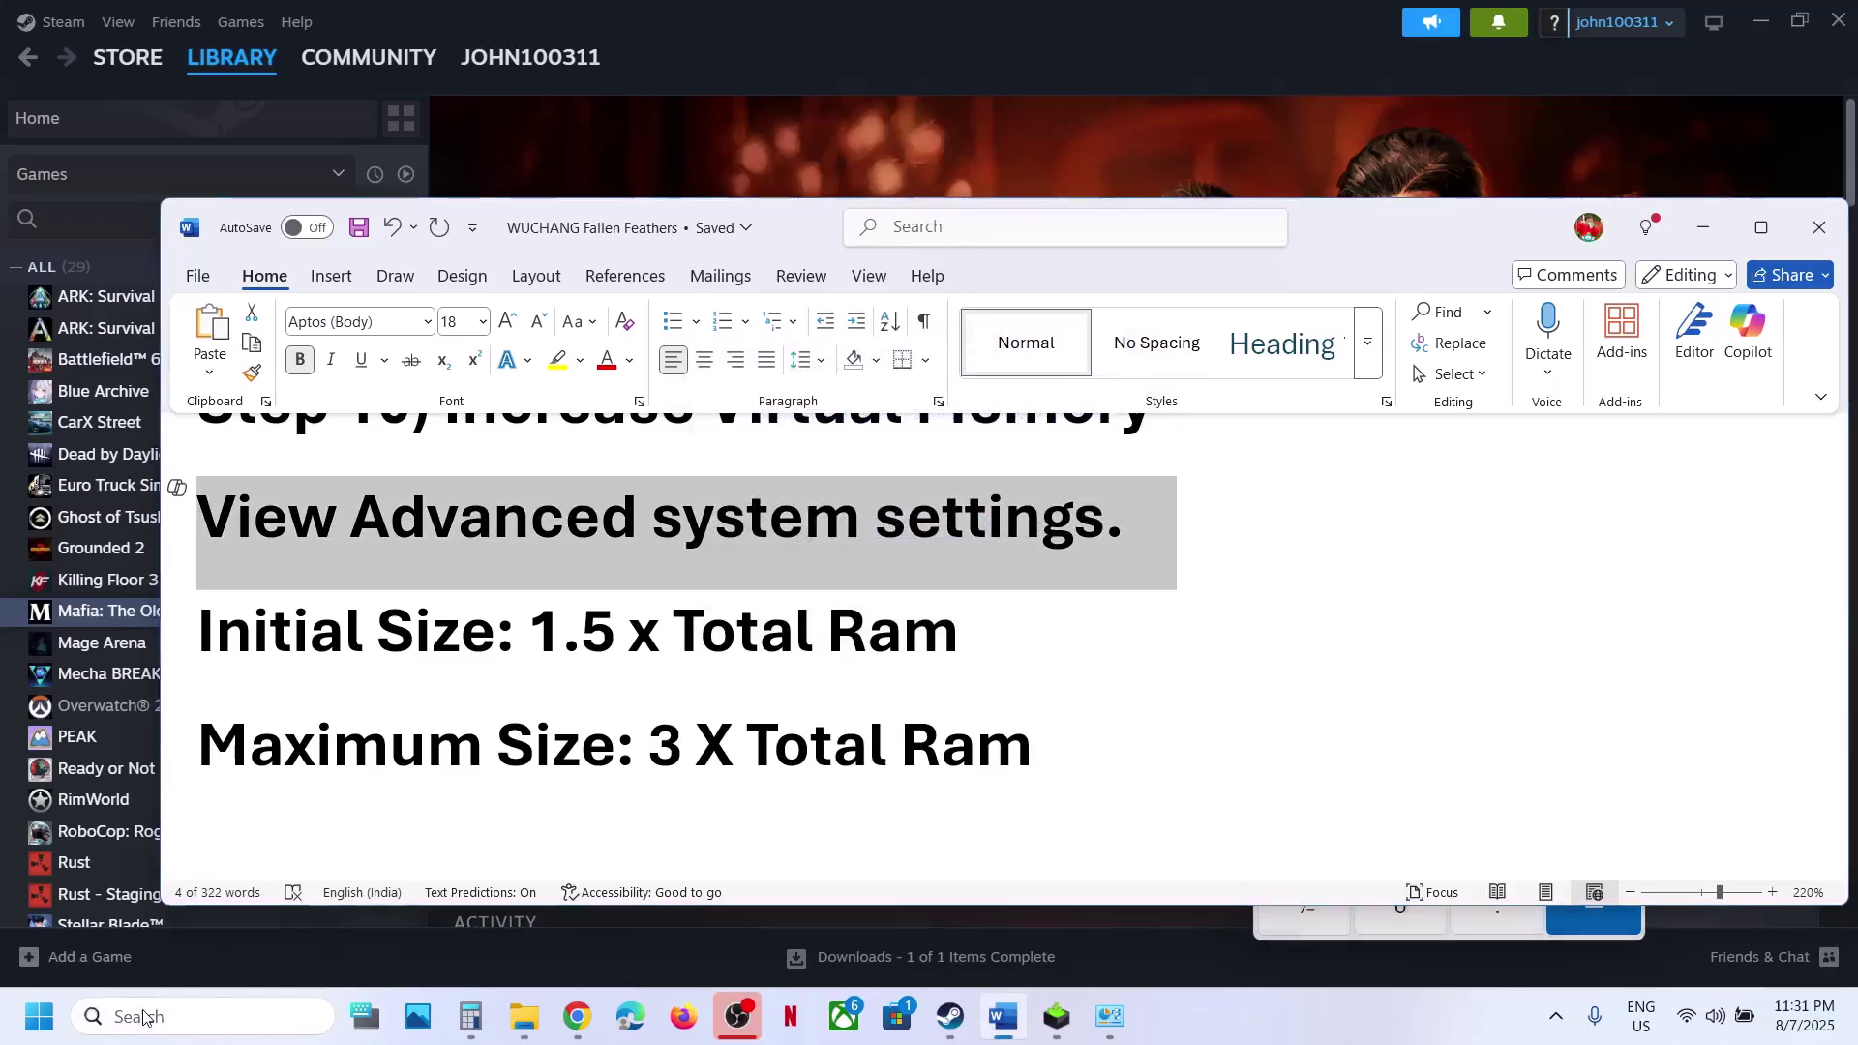
key("ctrl+v")
left_click(219, 281)
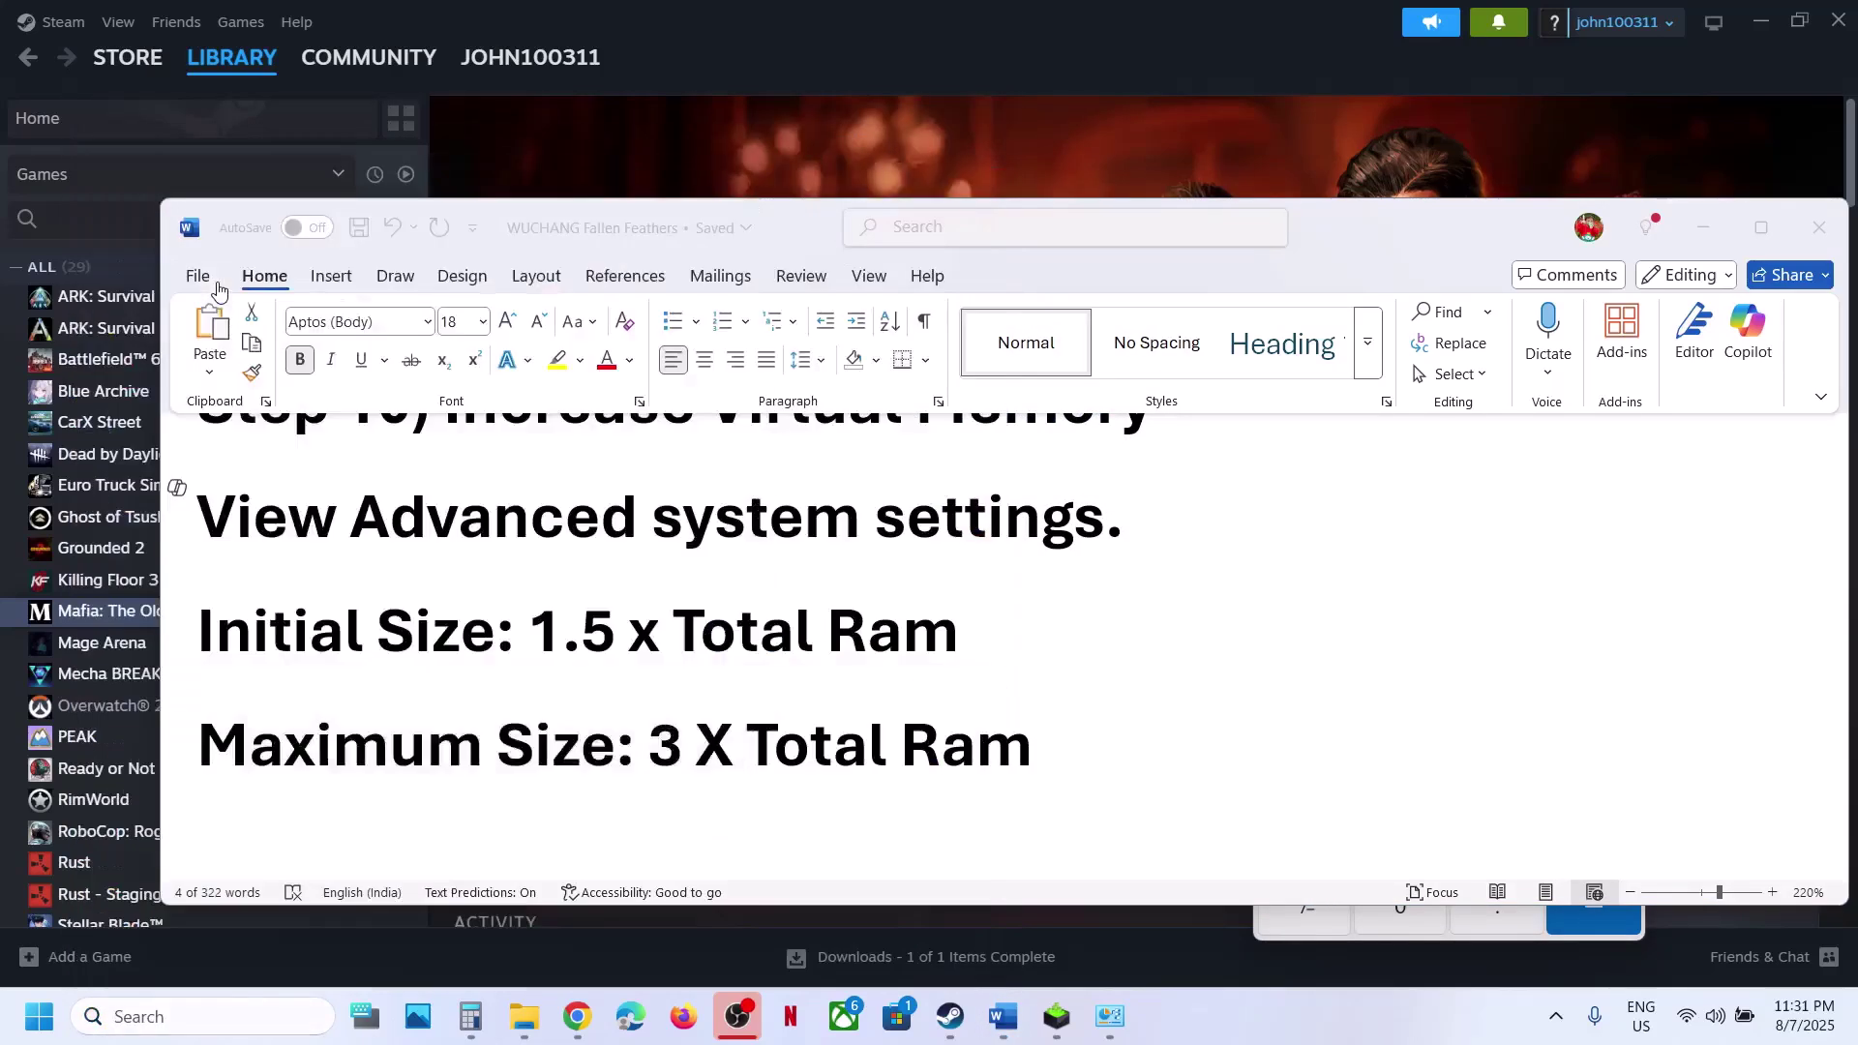
left_click(644, 400)
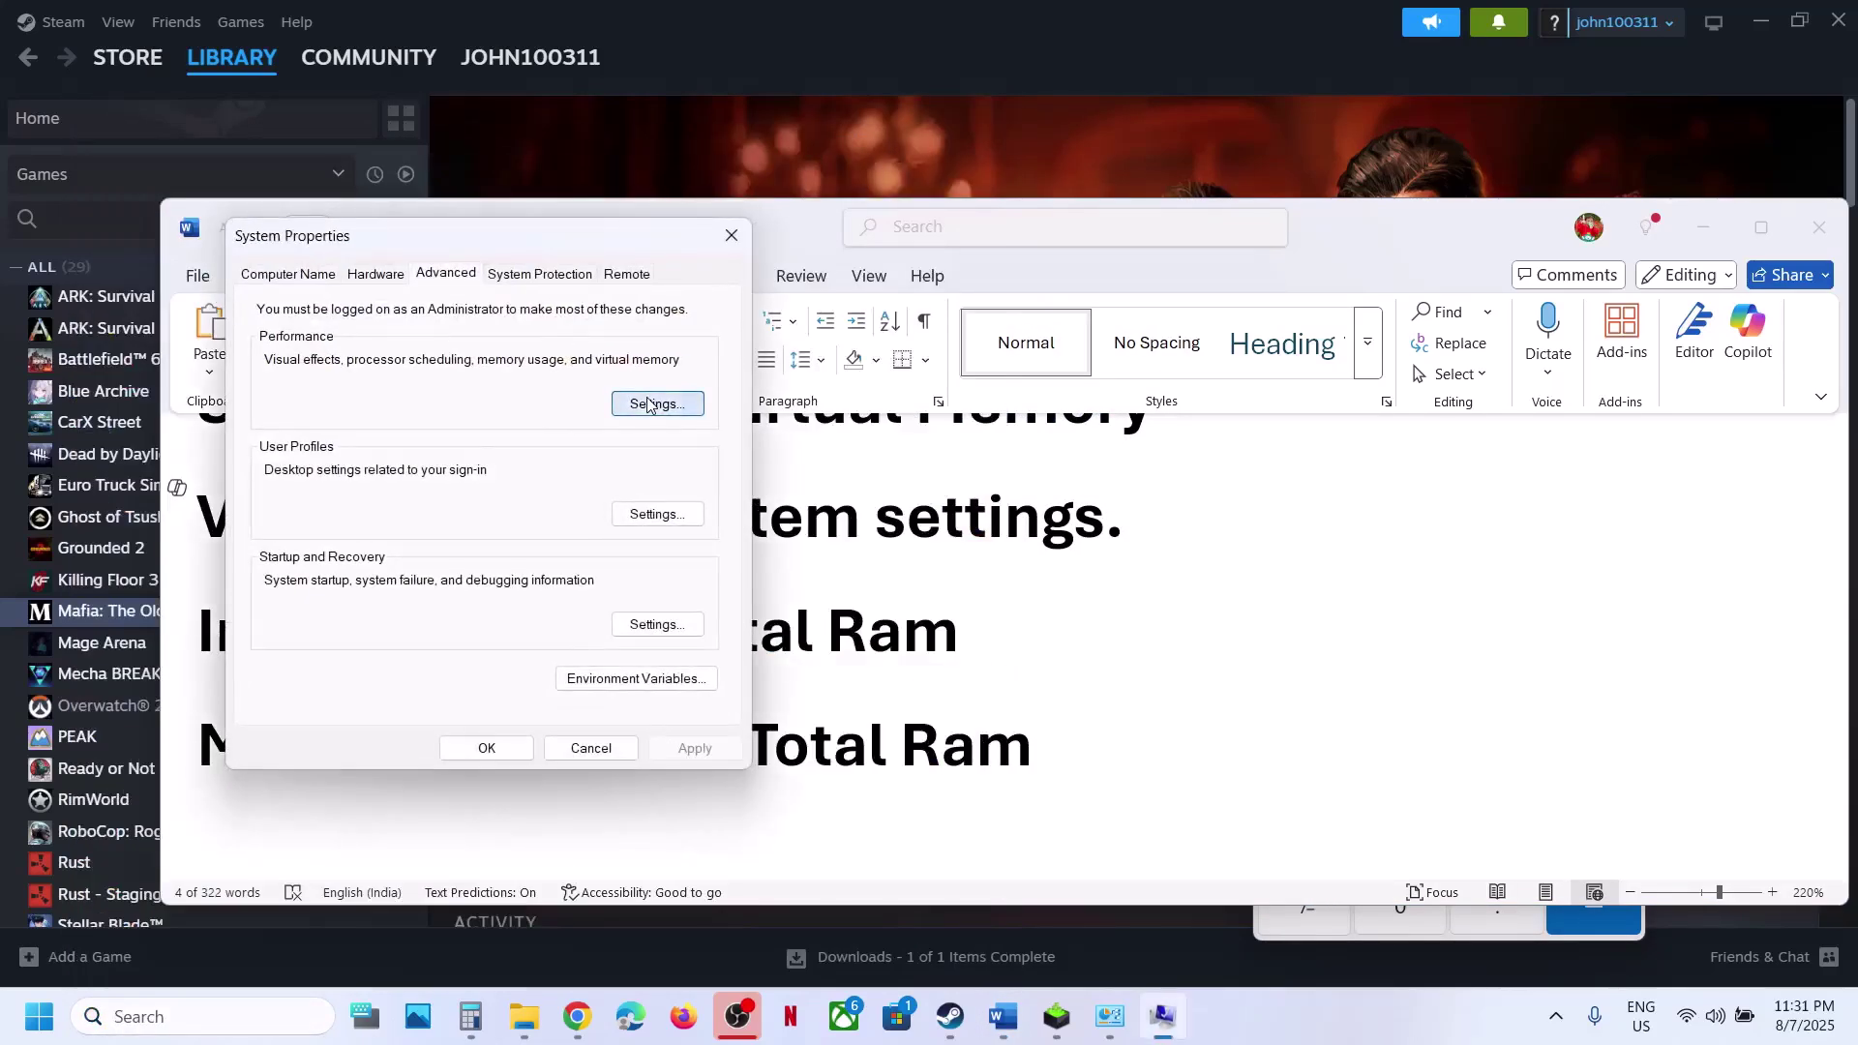
left_click(390, 272)
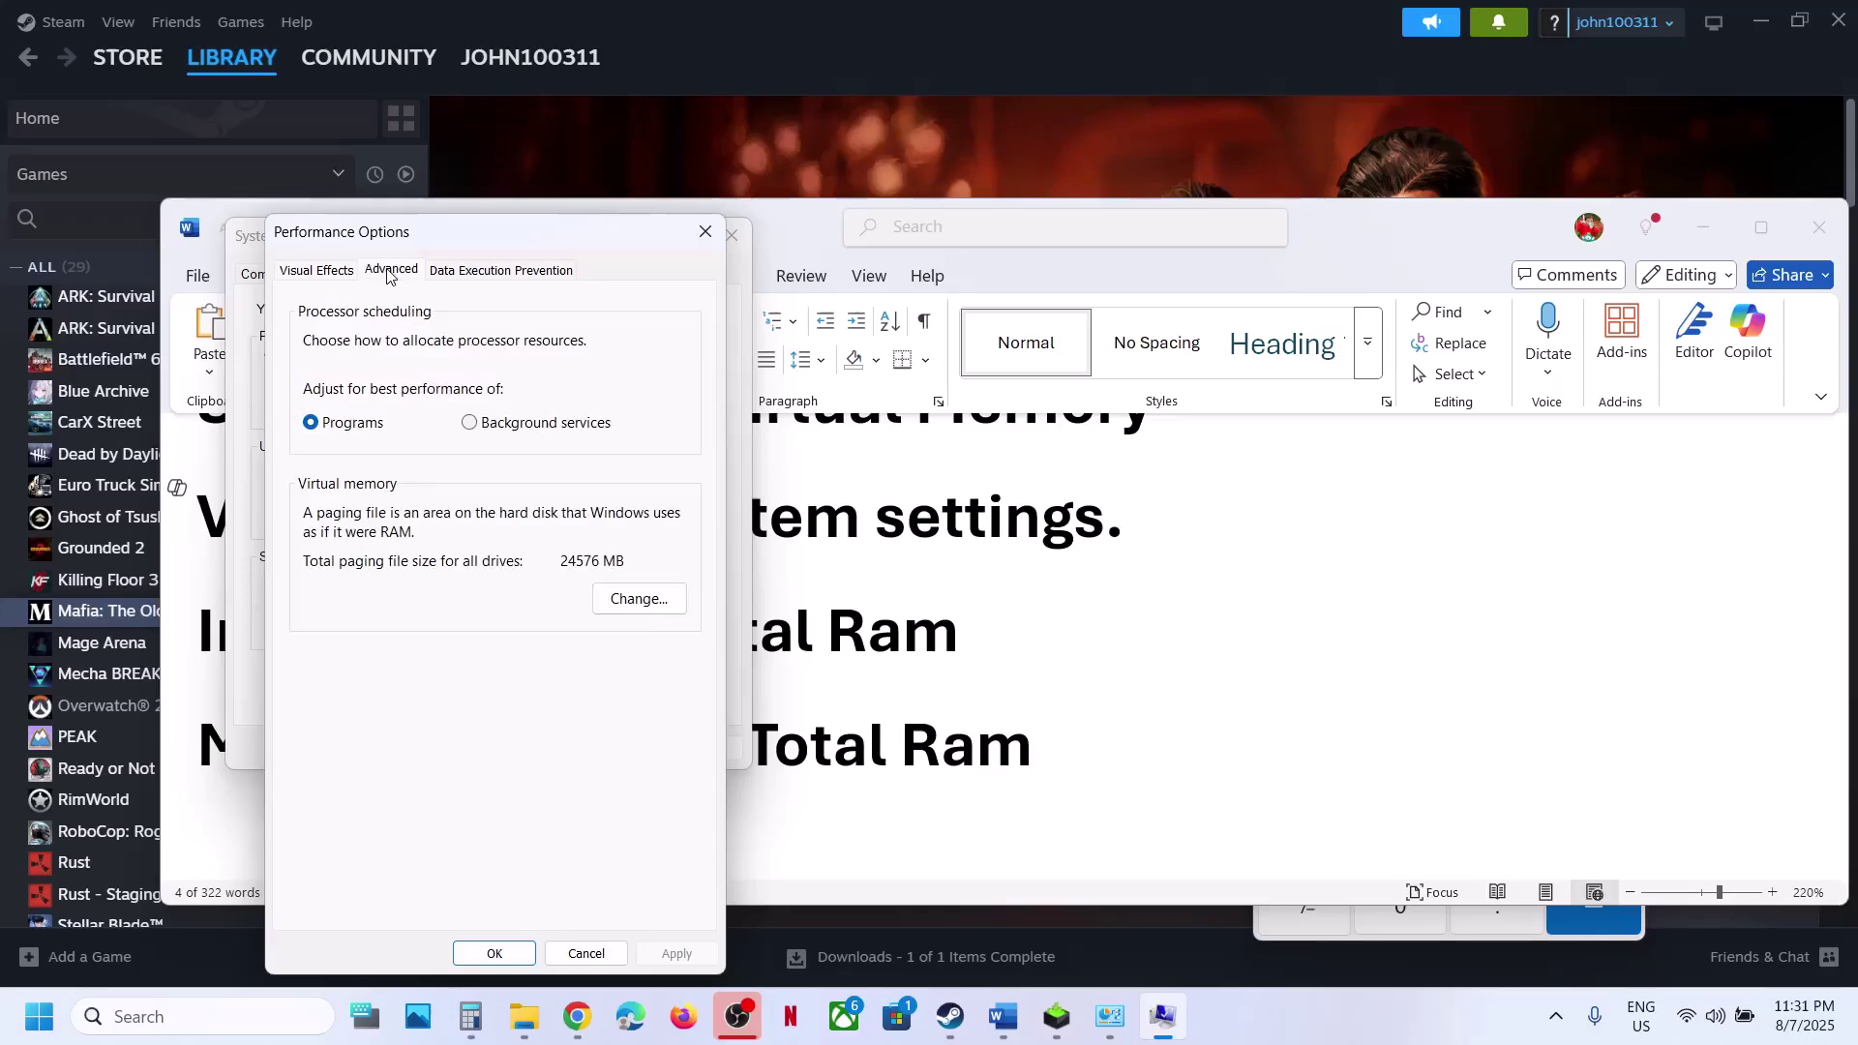
left_click(632, 600)
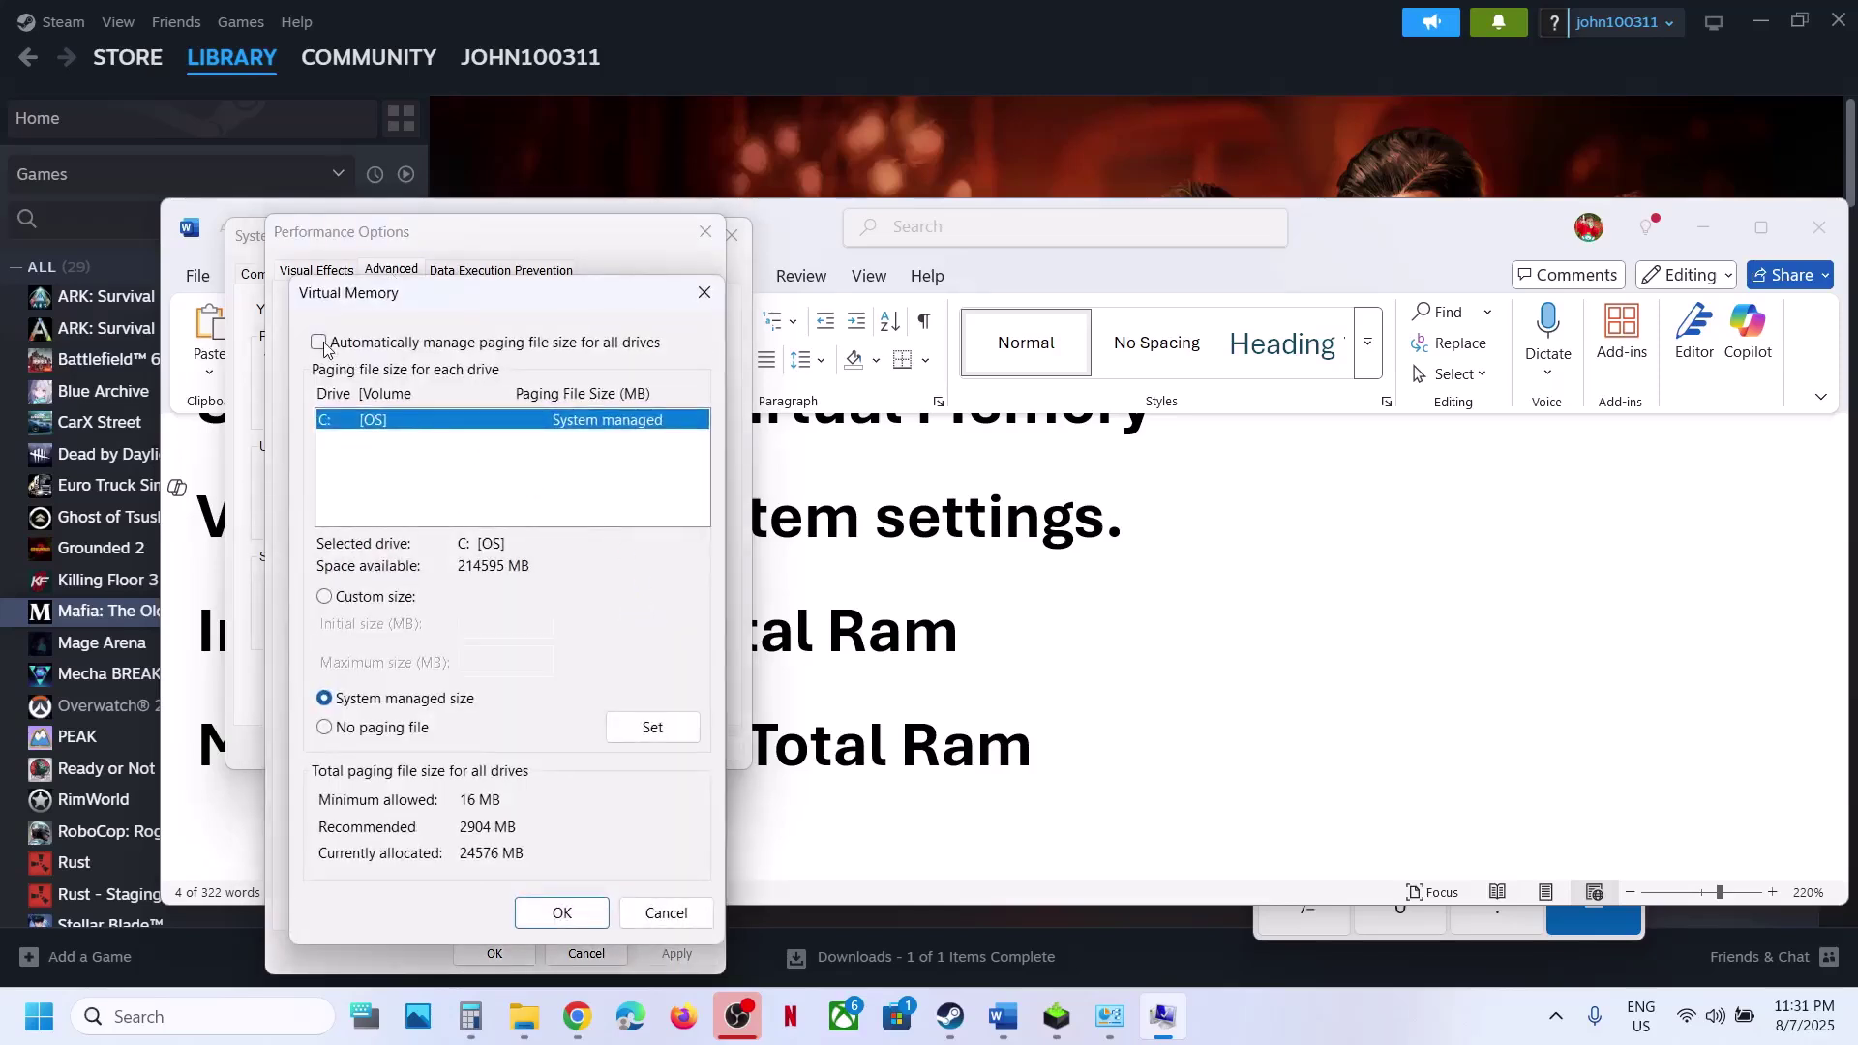
- Enable automatic paging file size management for all drives and confirm all open system dialogs
left_click(320, 343)
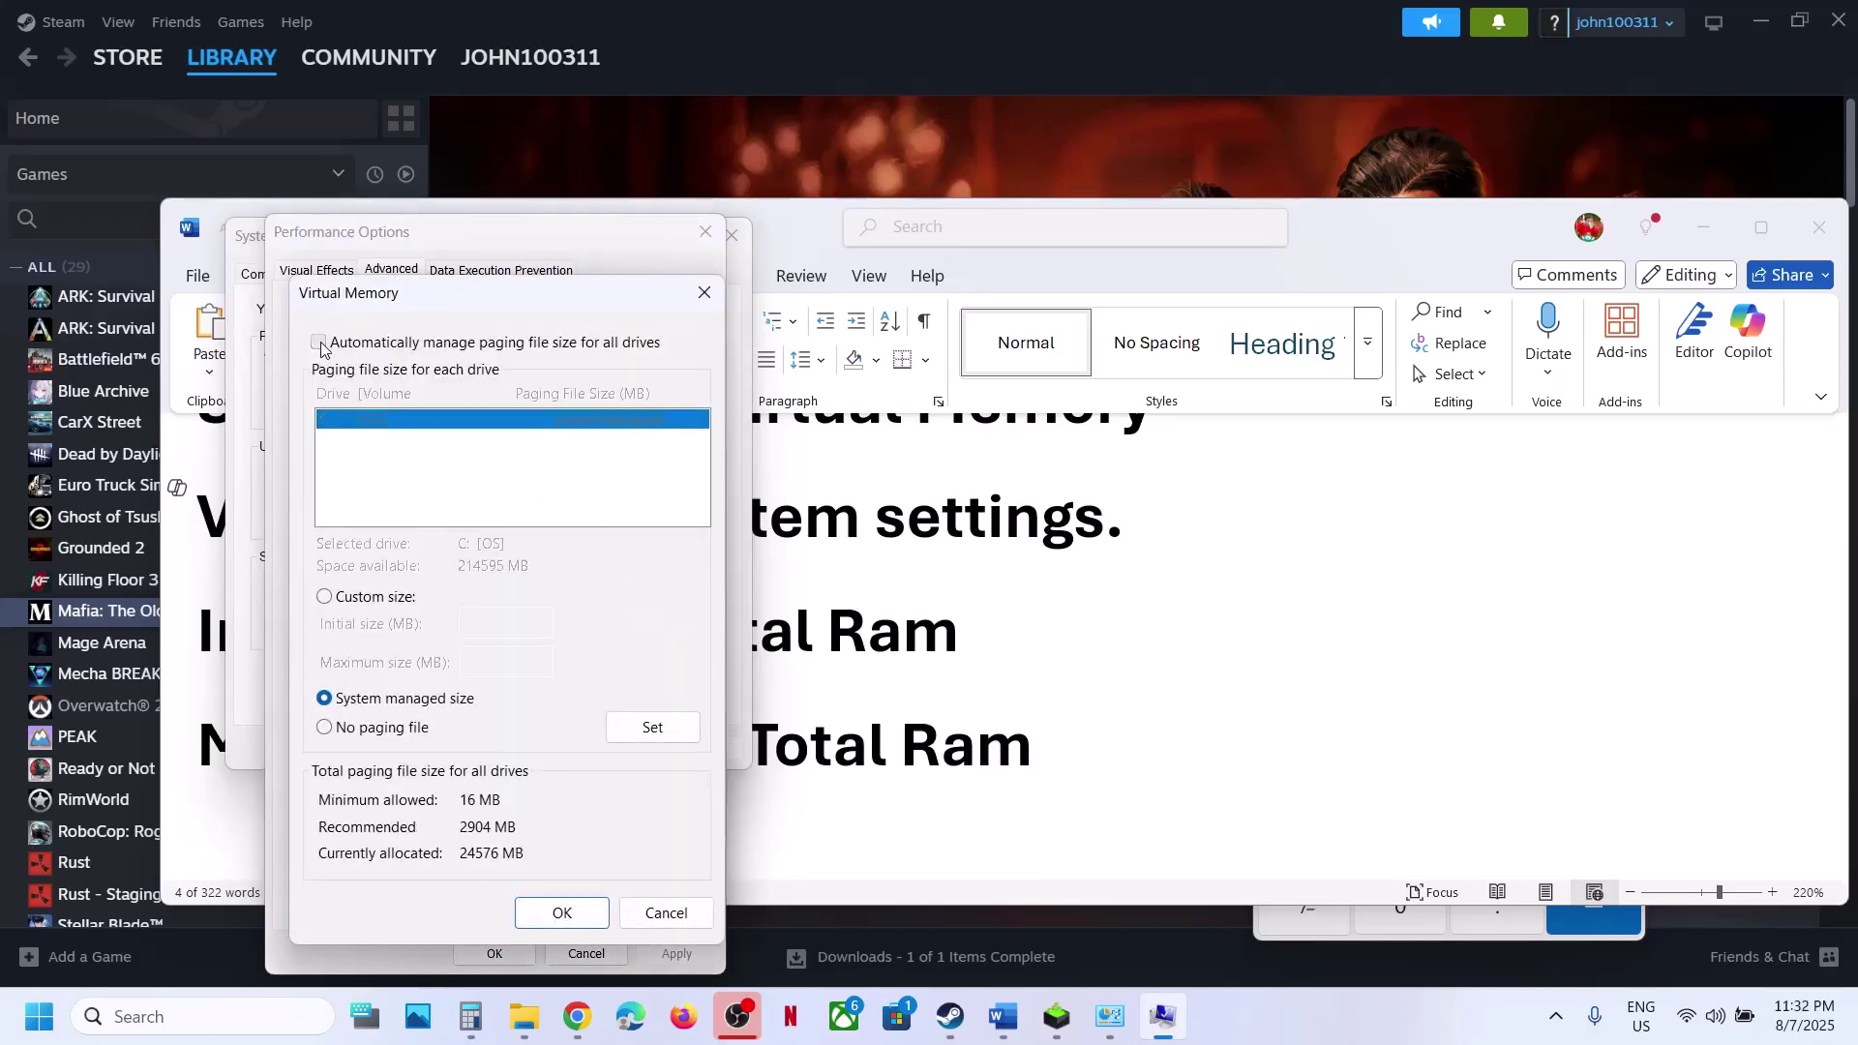
left_click(563, 912)
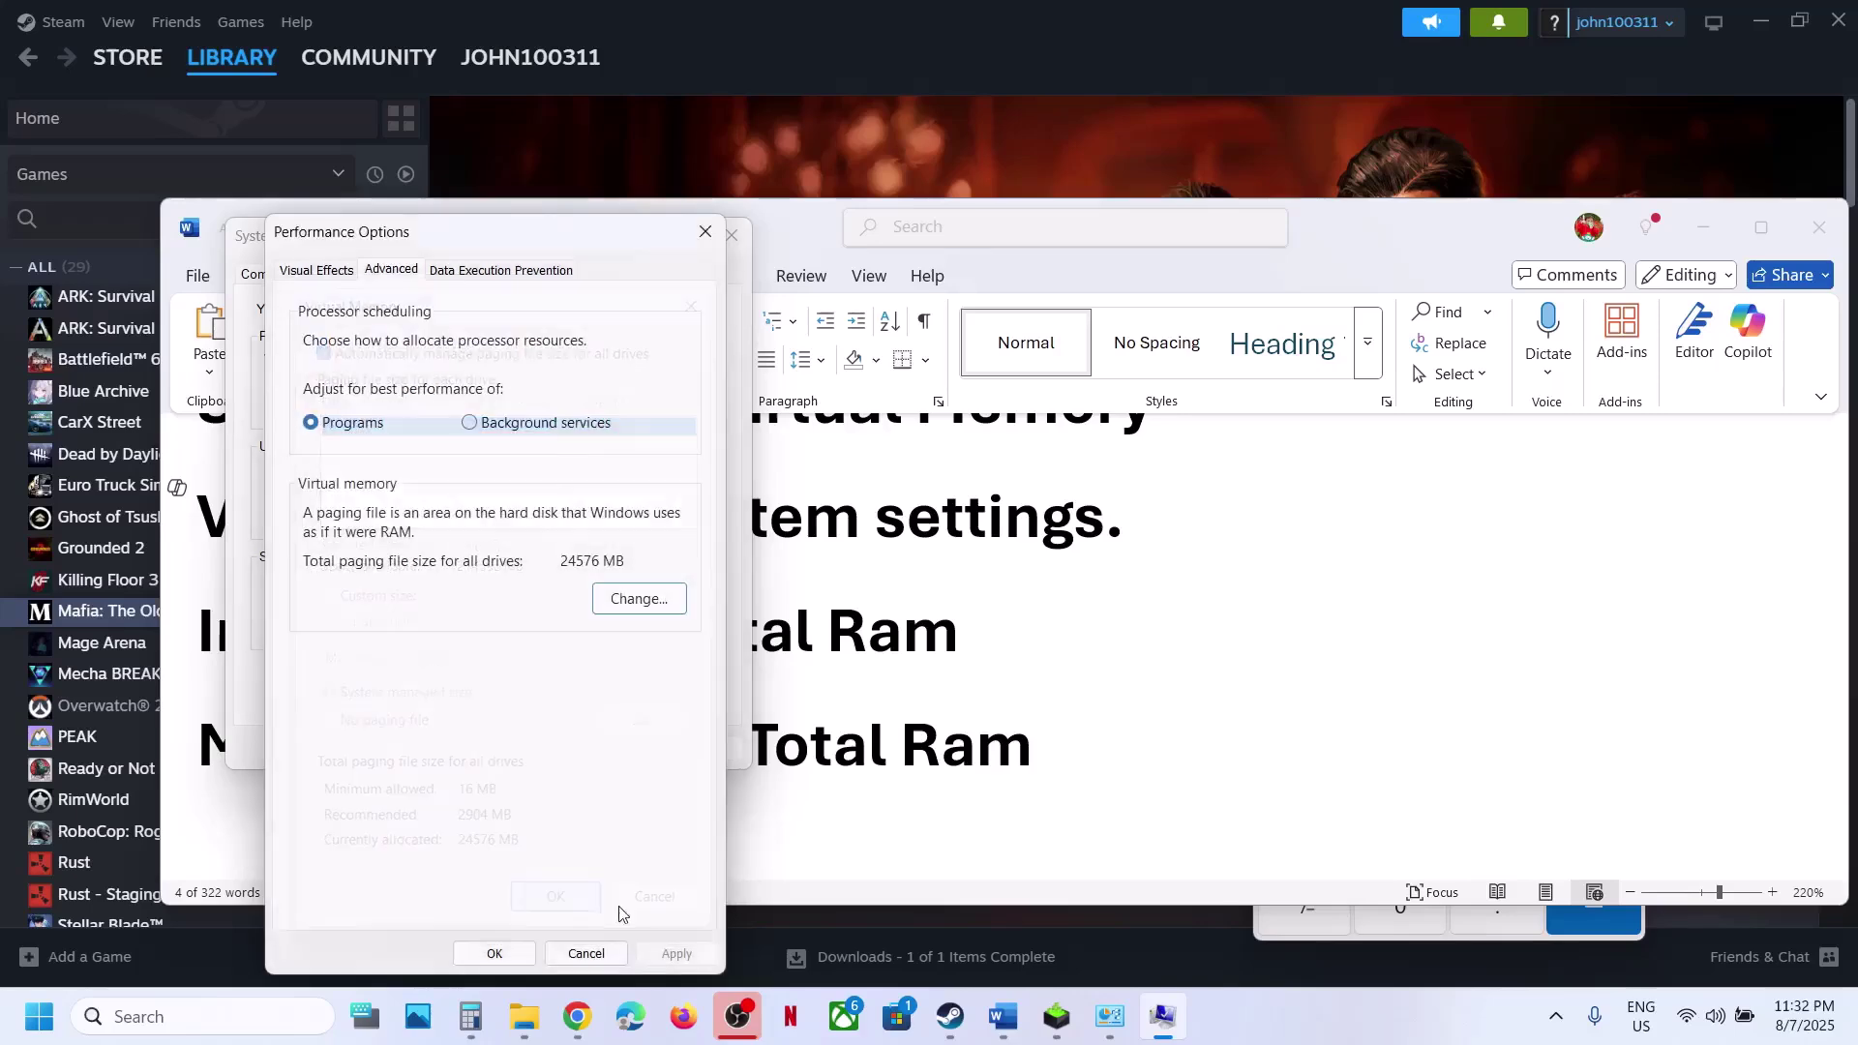
left_click(494, 953)
left_click(487, 749)
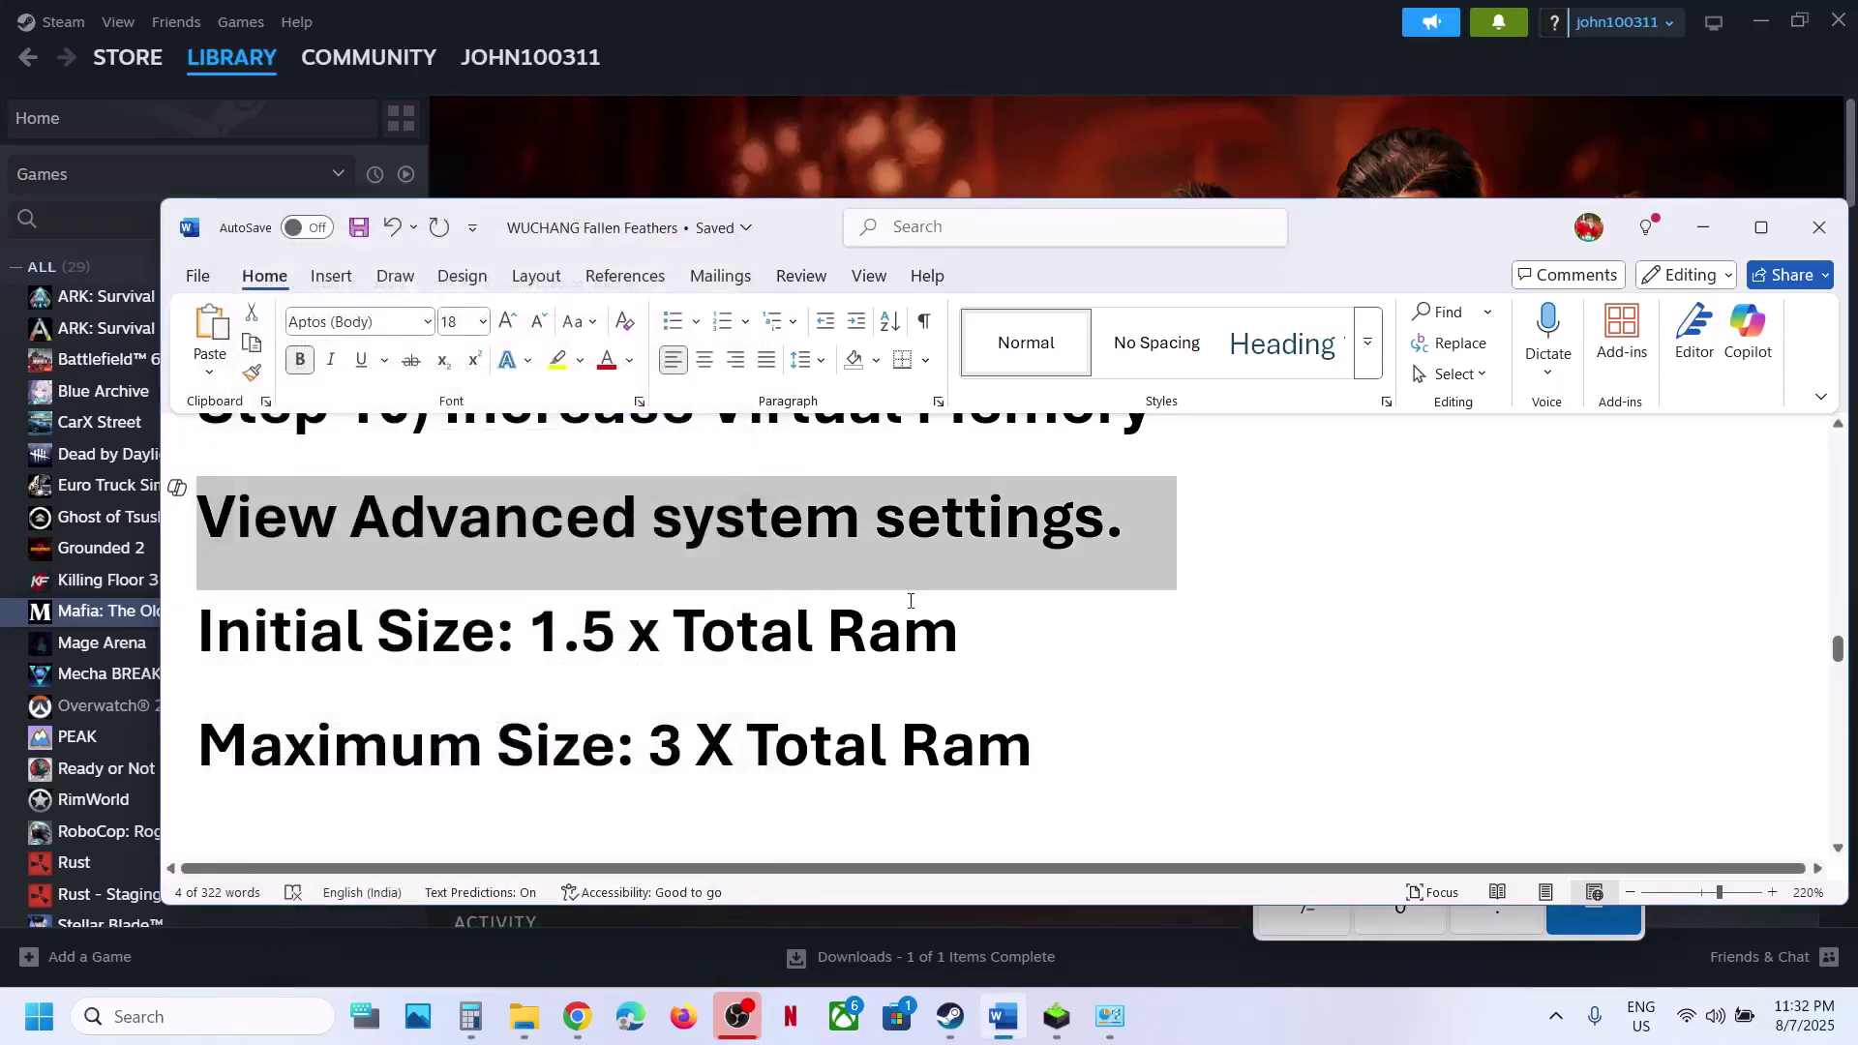
- Find Step 11 in the Word note, switch to Steam, and disable the Steam Overlay in the properties of Mafia: The Old Country
scroll(907, 607, "down", 5)
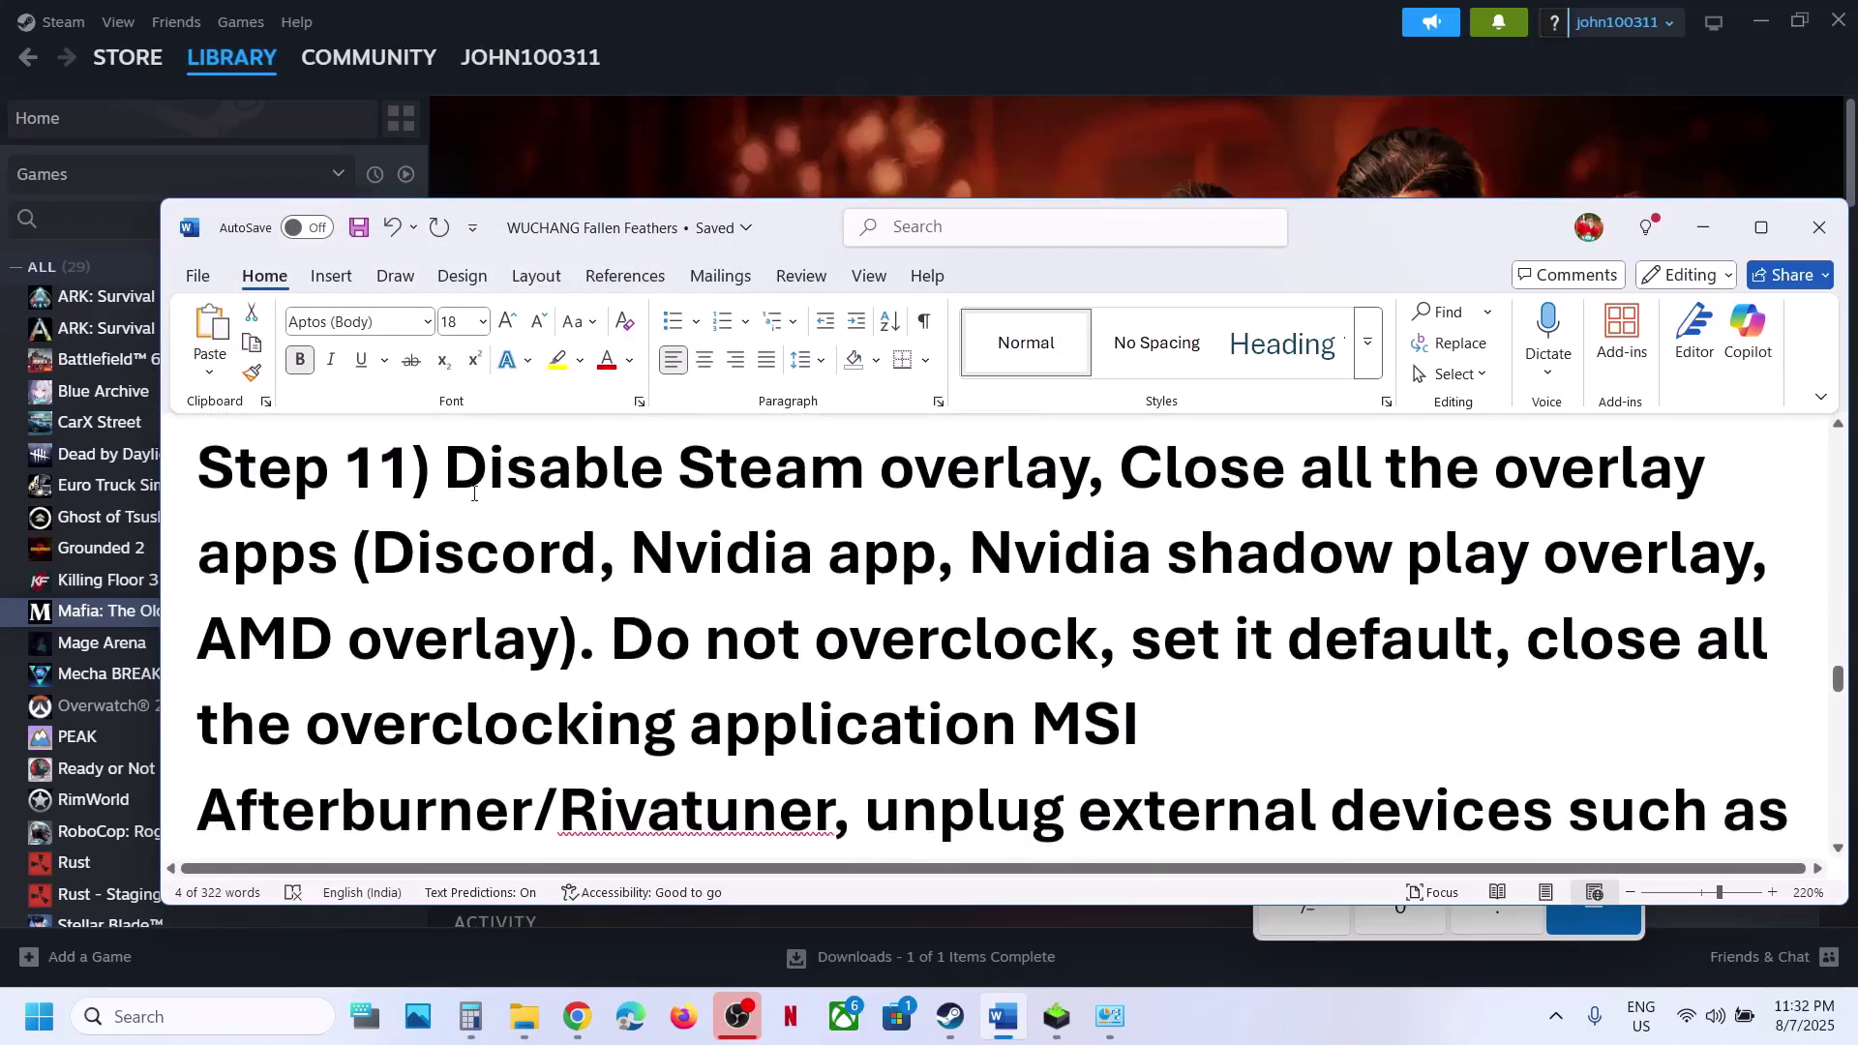
left_click_drag(474, 493, 1094, 484)
key("alt+Tab")
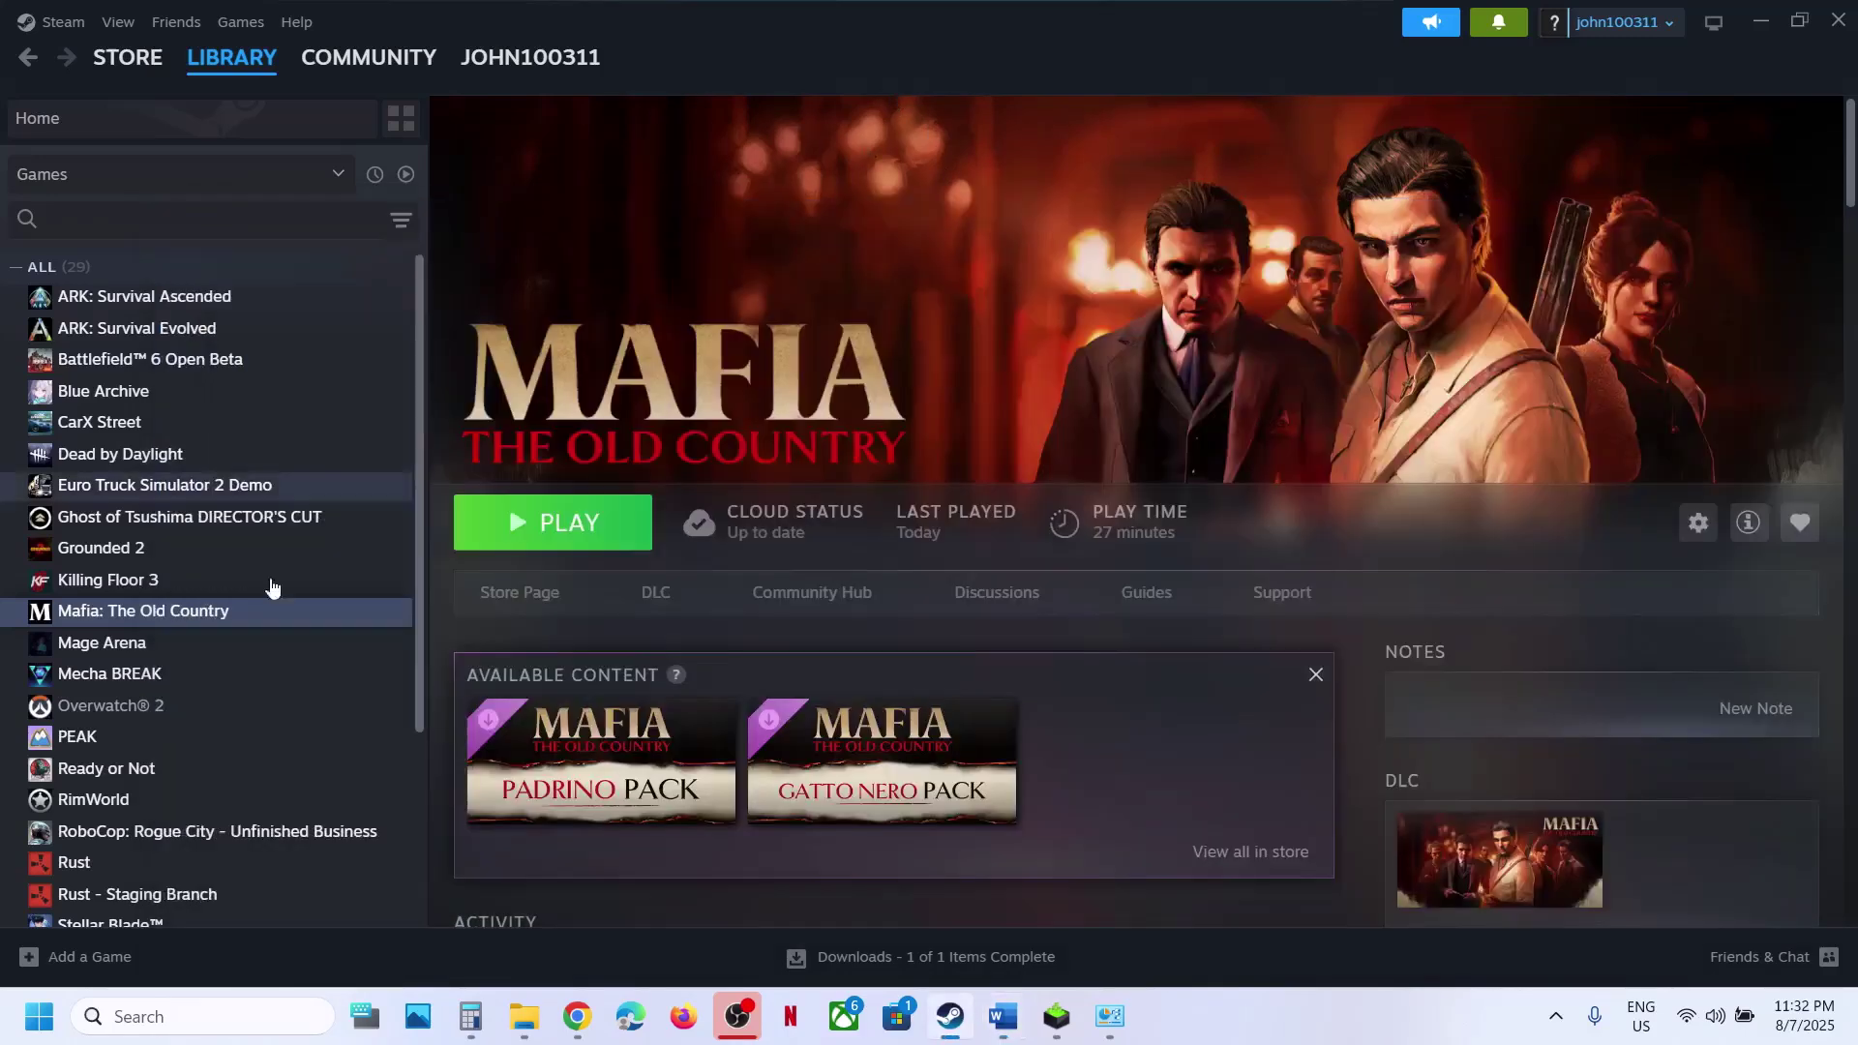
right_click(232, 620)
left_click(295, 801)
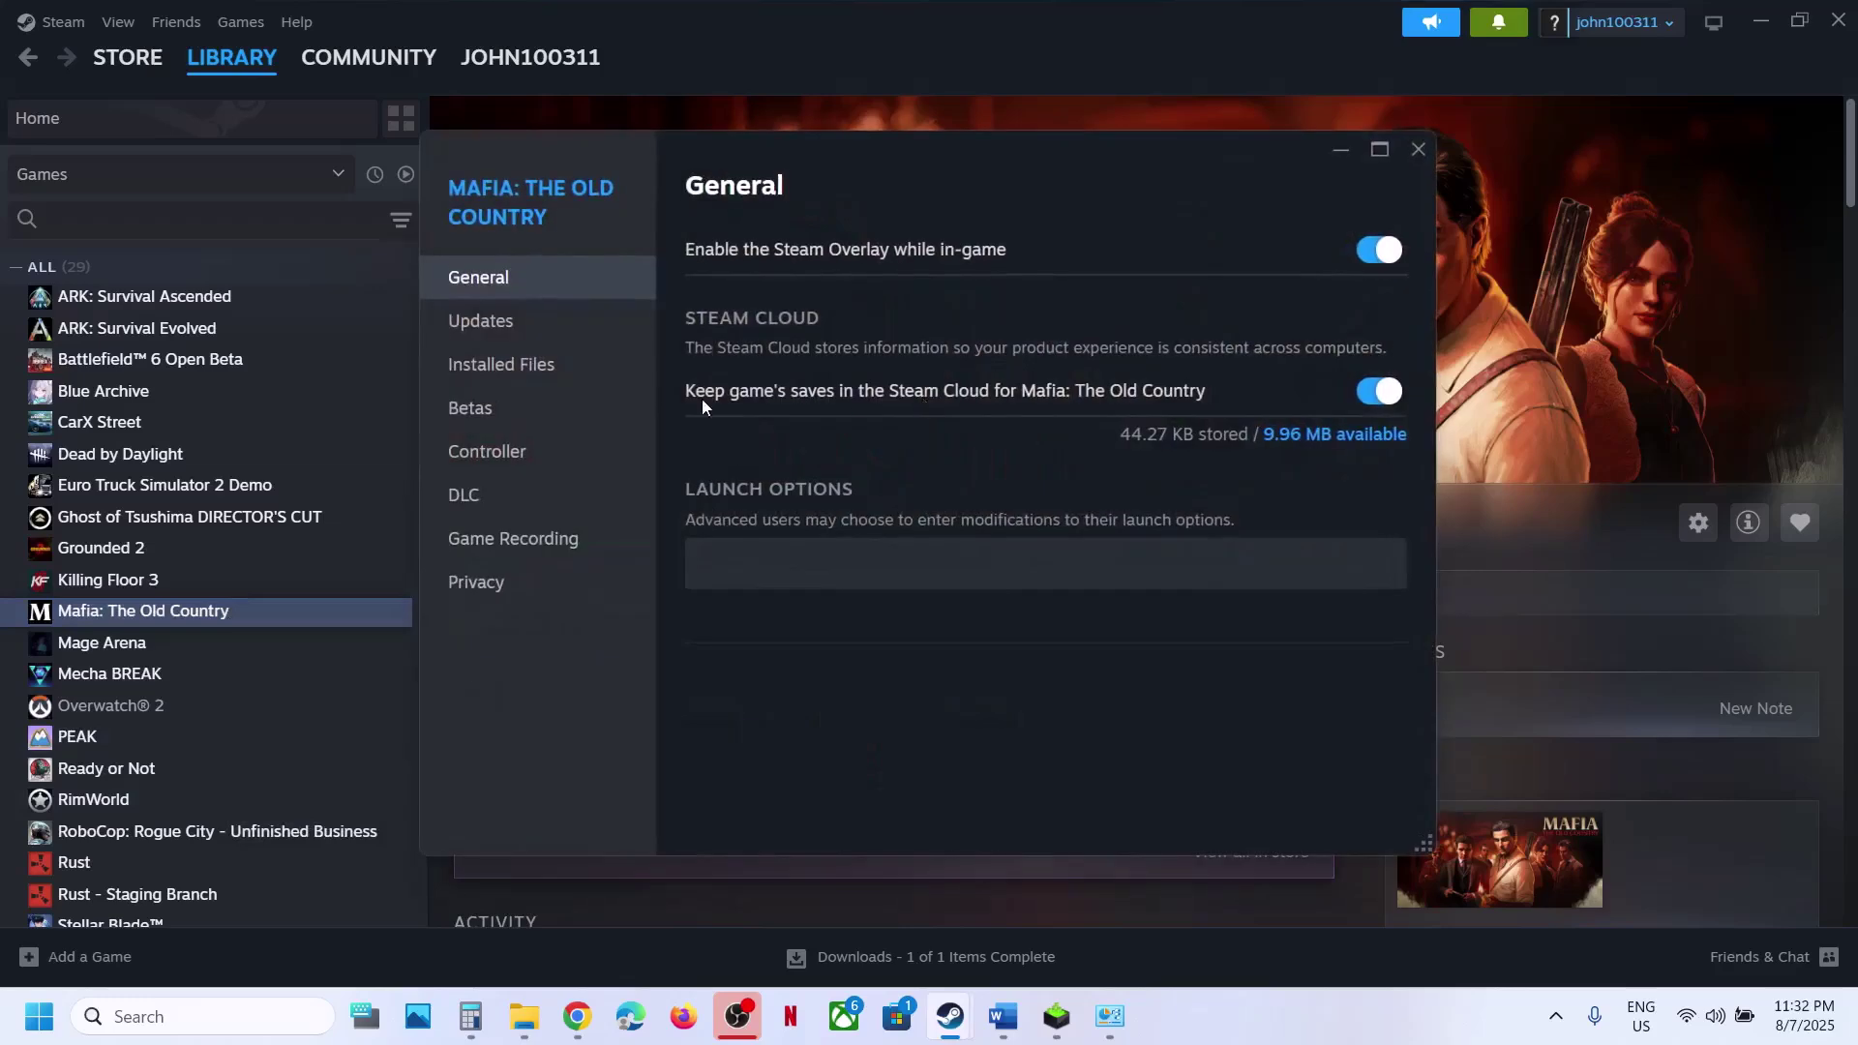
left_click(1379, 250)
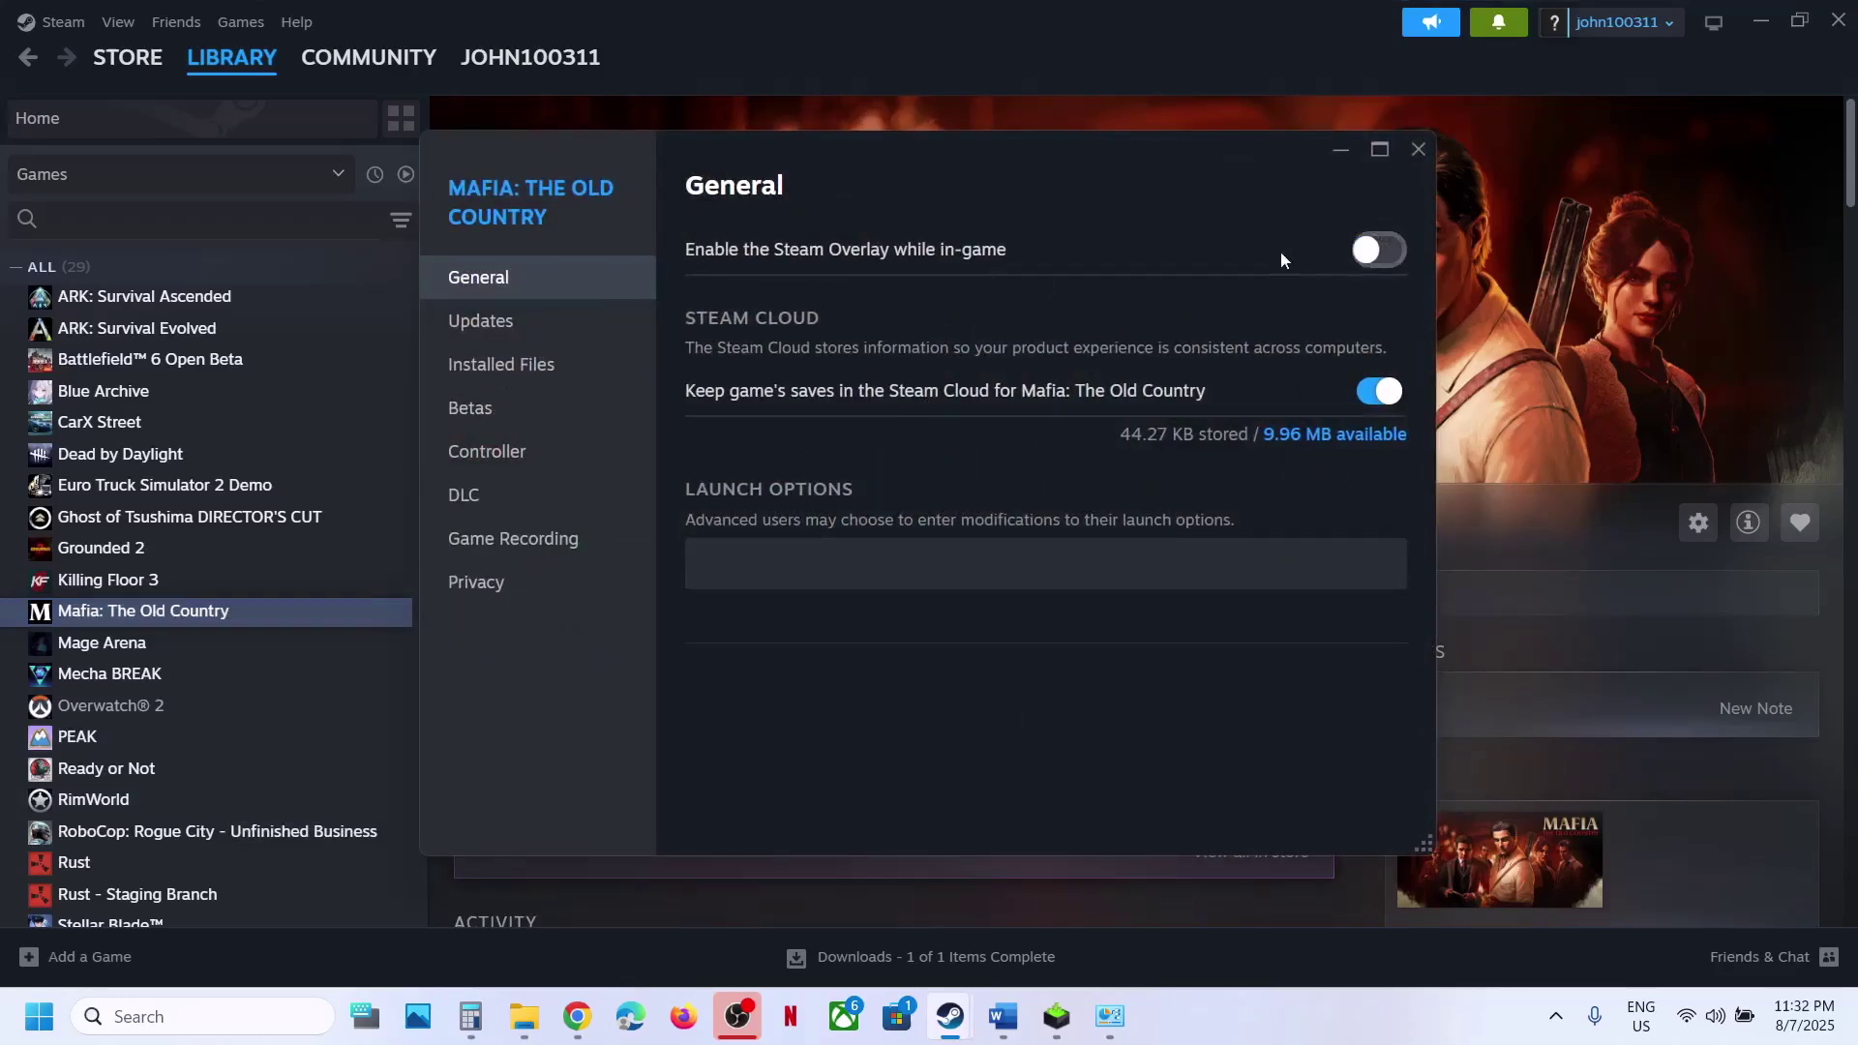
left_click(1426, 166)
- Return to the Word note and review the Step 11 advice on closing overlay apps such as Discord
left_click(1005, 1018)
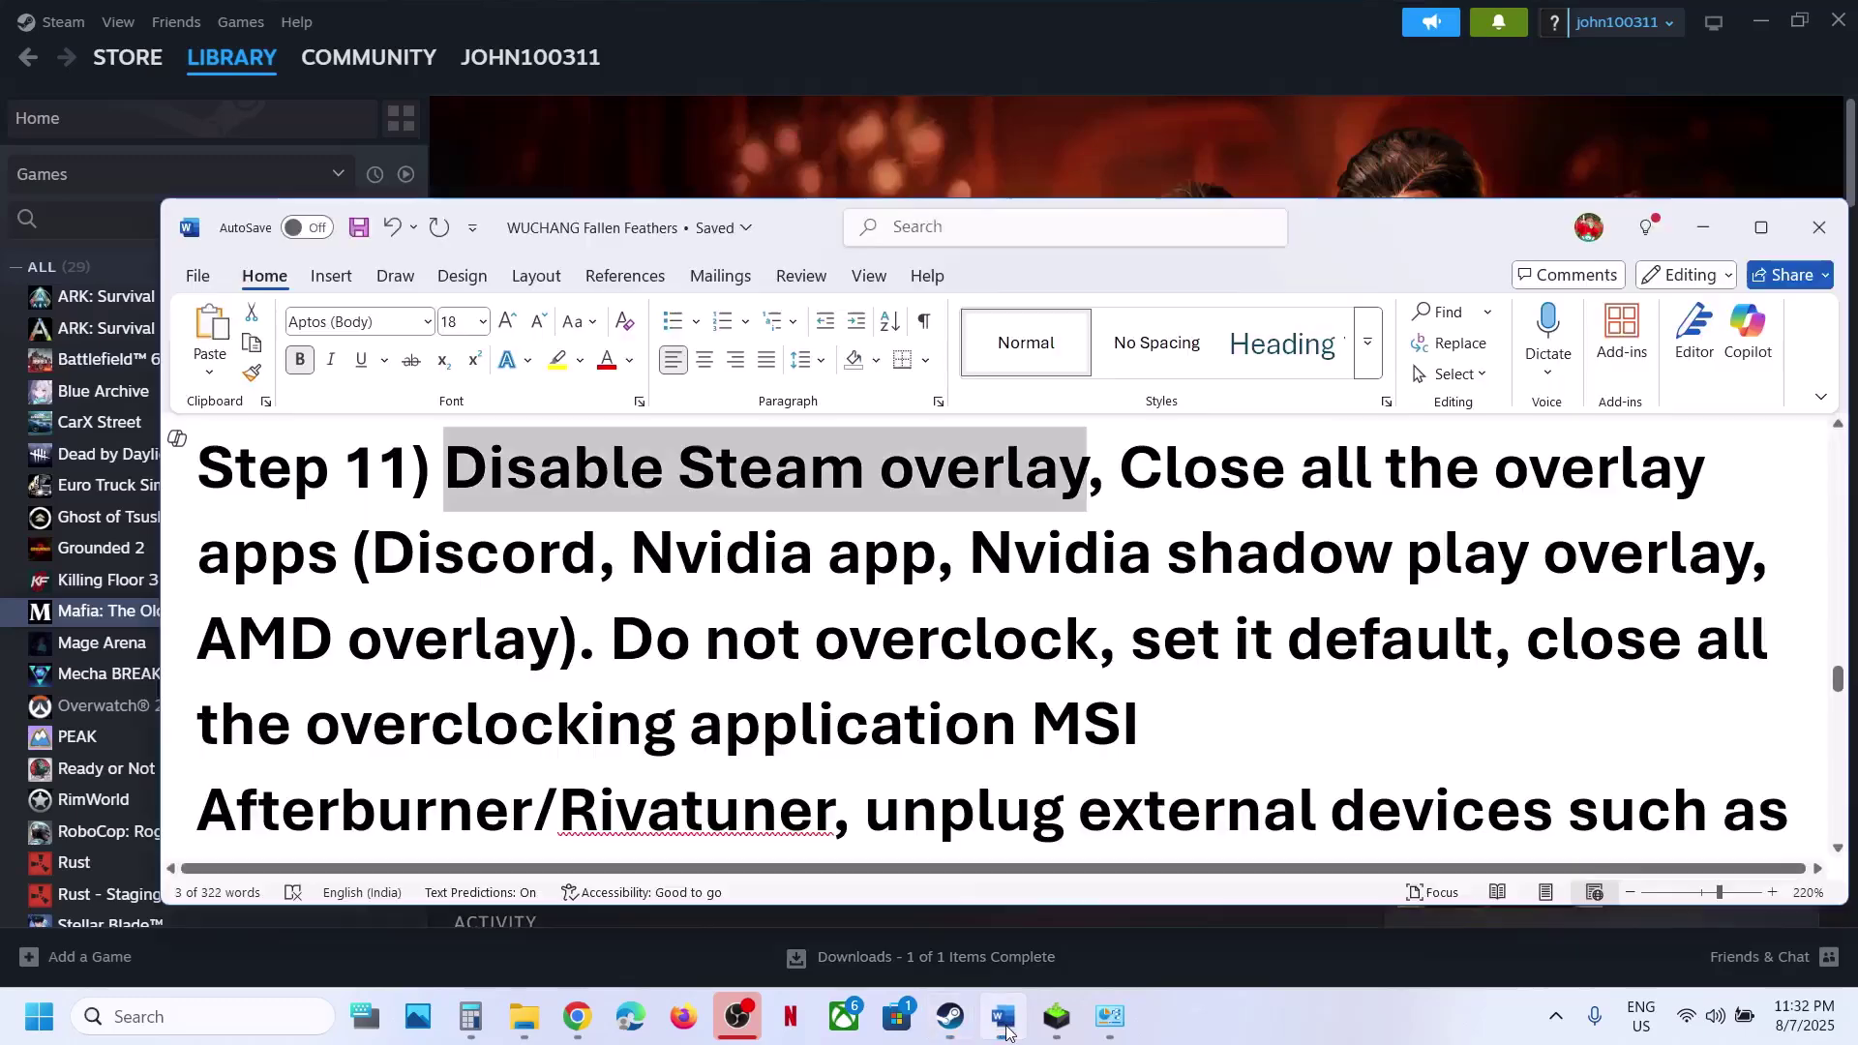
left_click_drag(1122, 478, 479, 549)
left_click(477, 552)
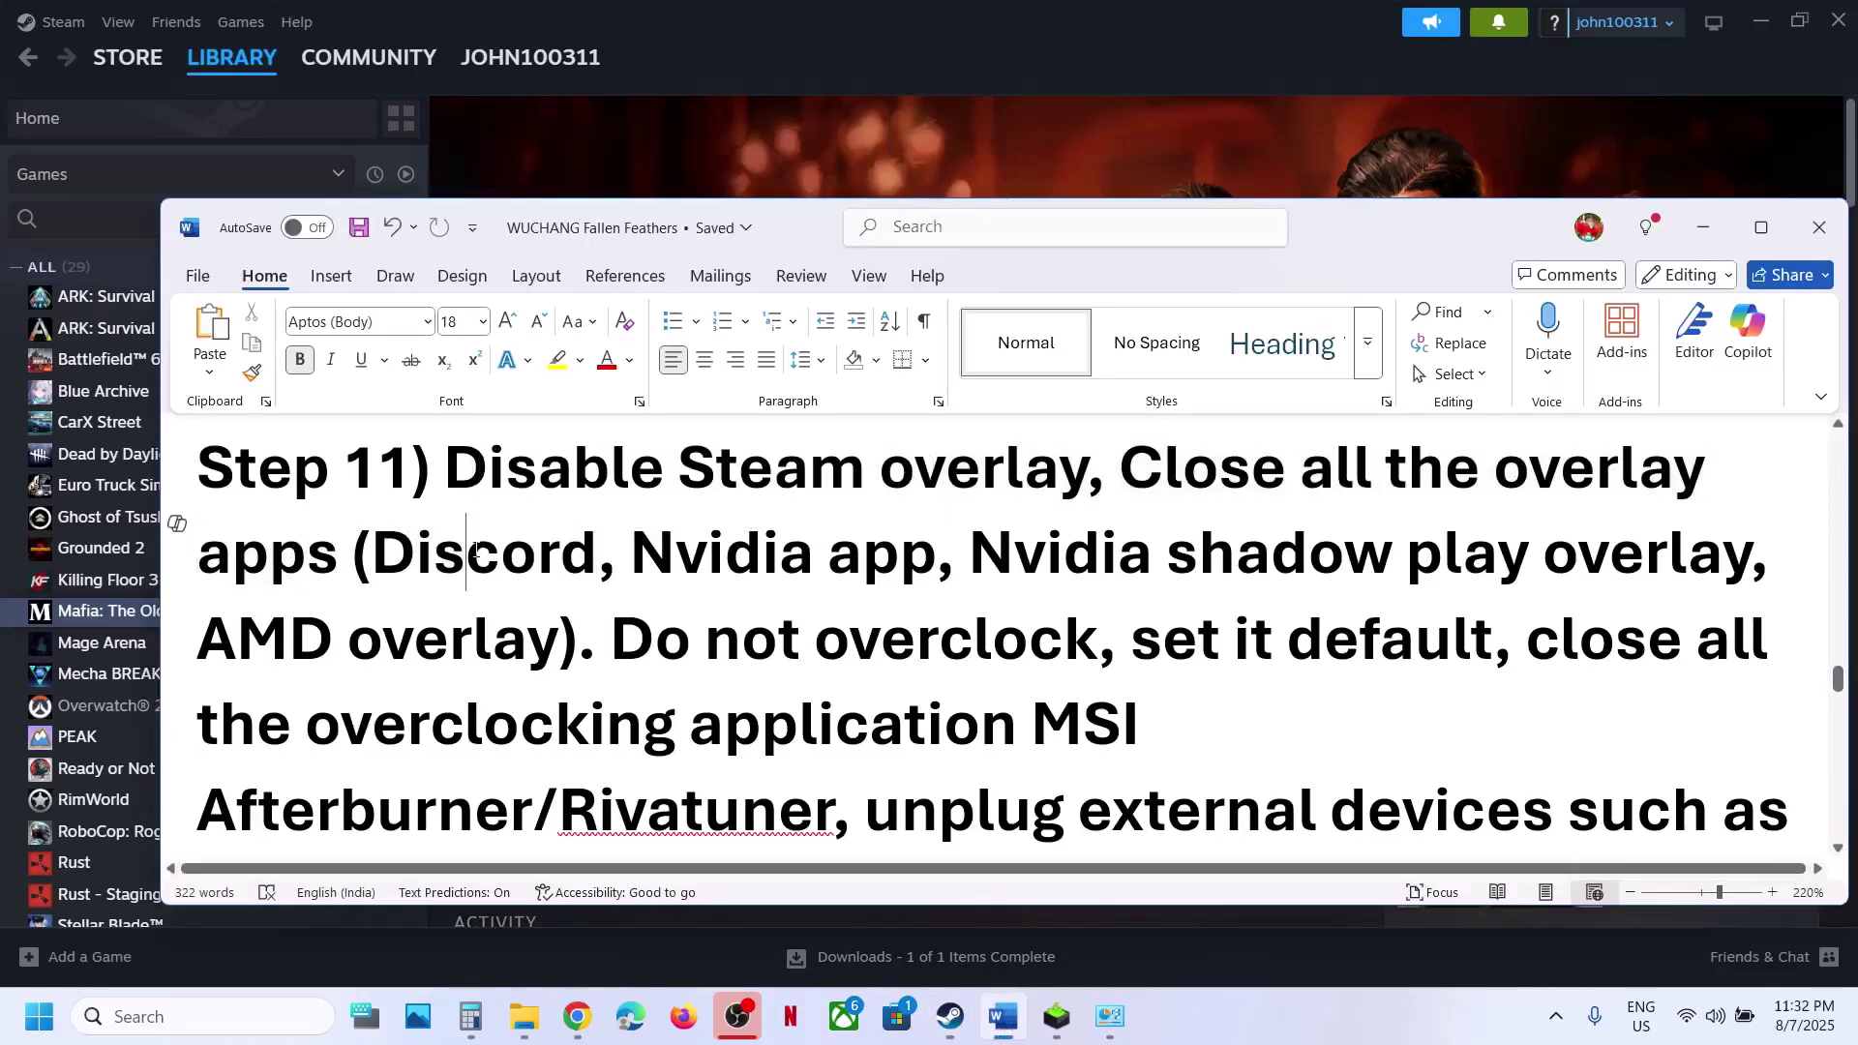
double_click(477, 552)
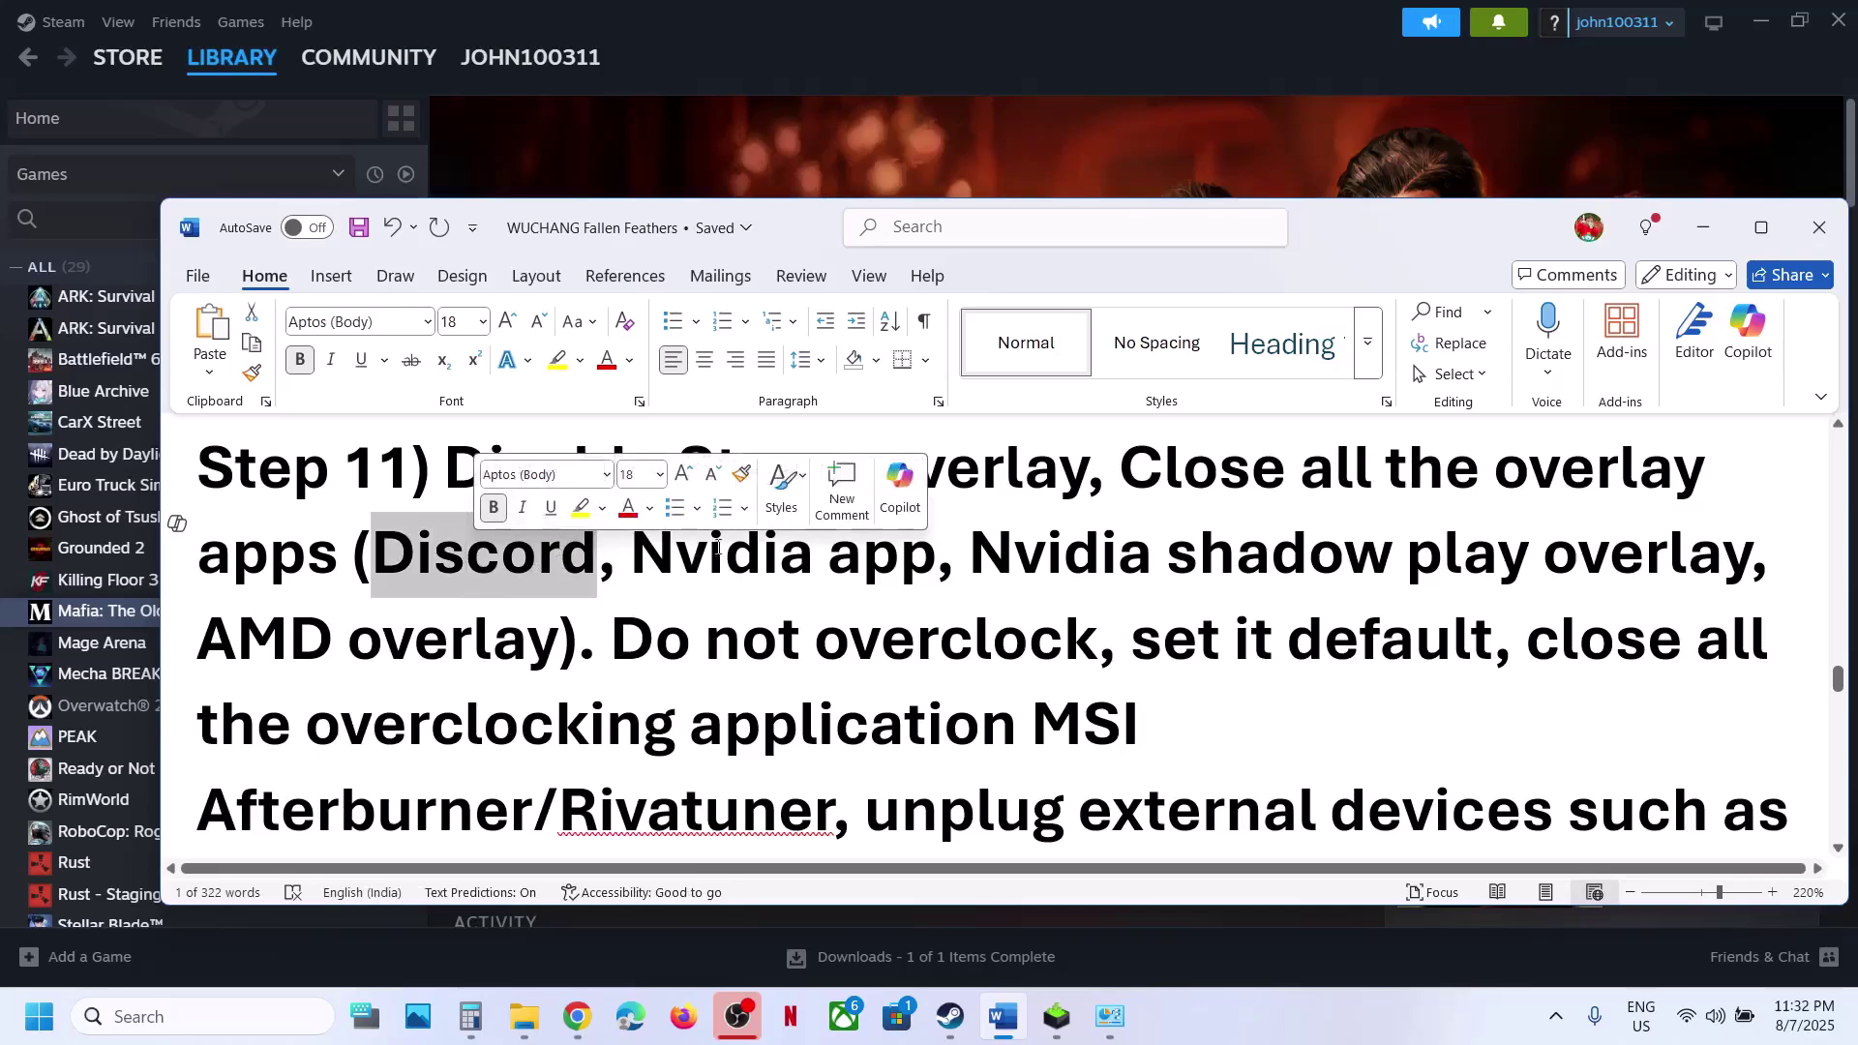
- Copy "Nvidia app" from the note, launch the NVIDIA App through Windows search, check its NVIDIA overlay setting, and close it
left_click_drag(631, 557, 914, 548)
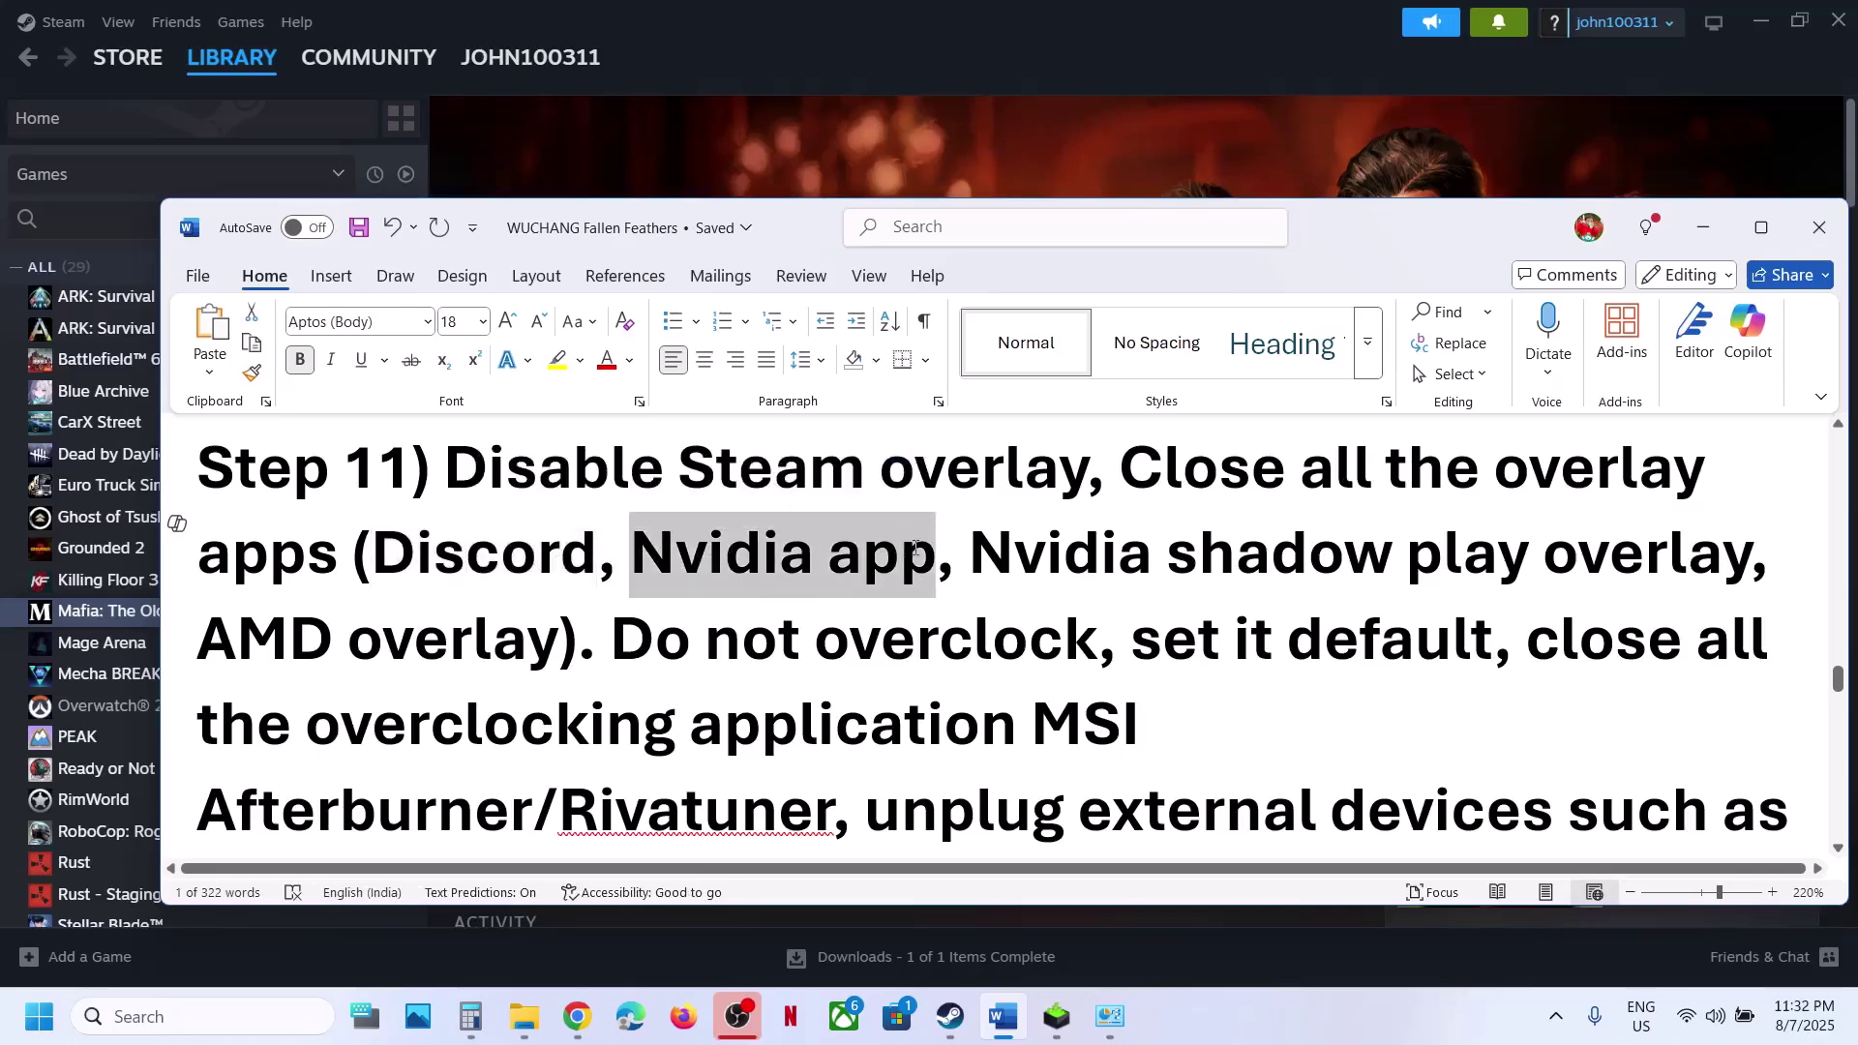
key("ctrl+c")
left_click(179, 1016)
key("ctrl+v")
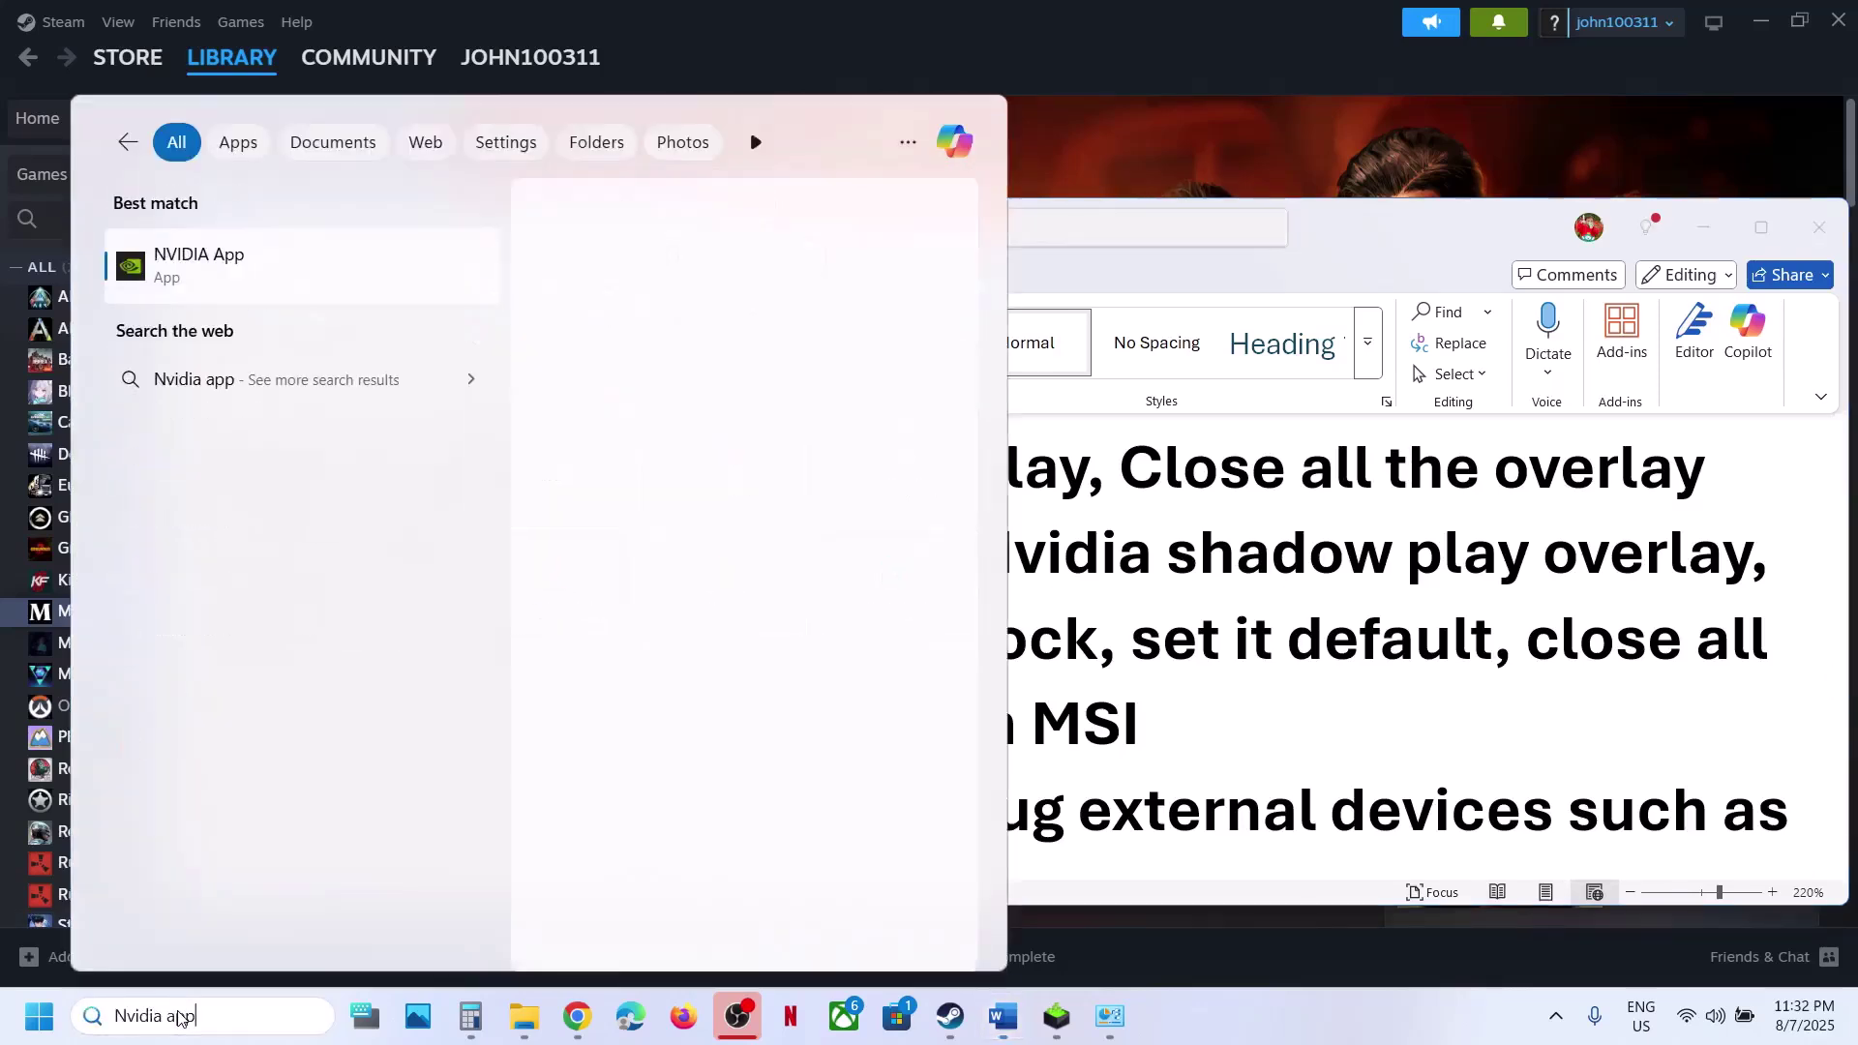
key("Return")
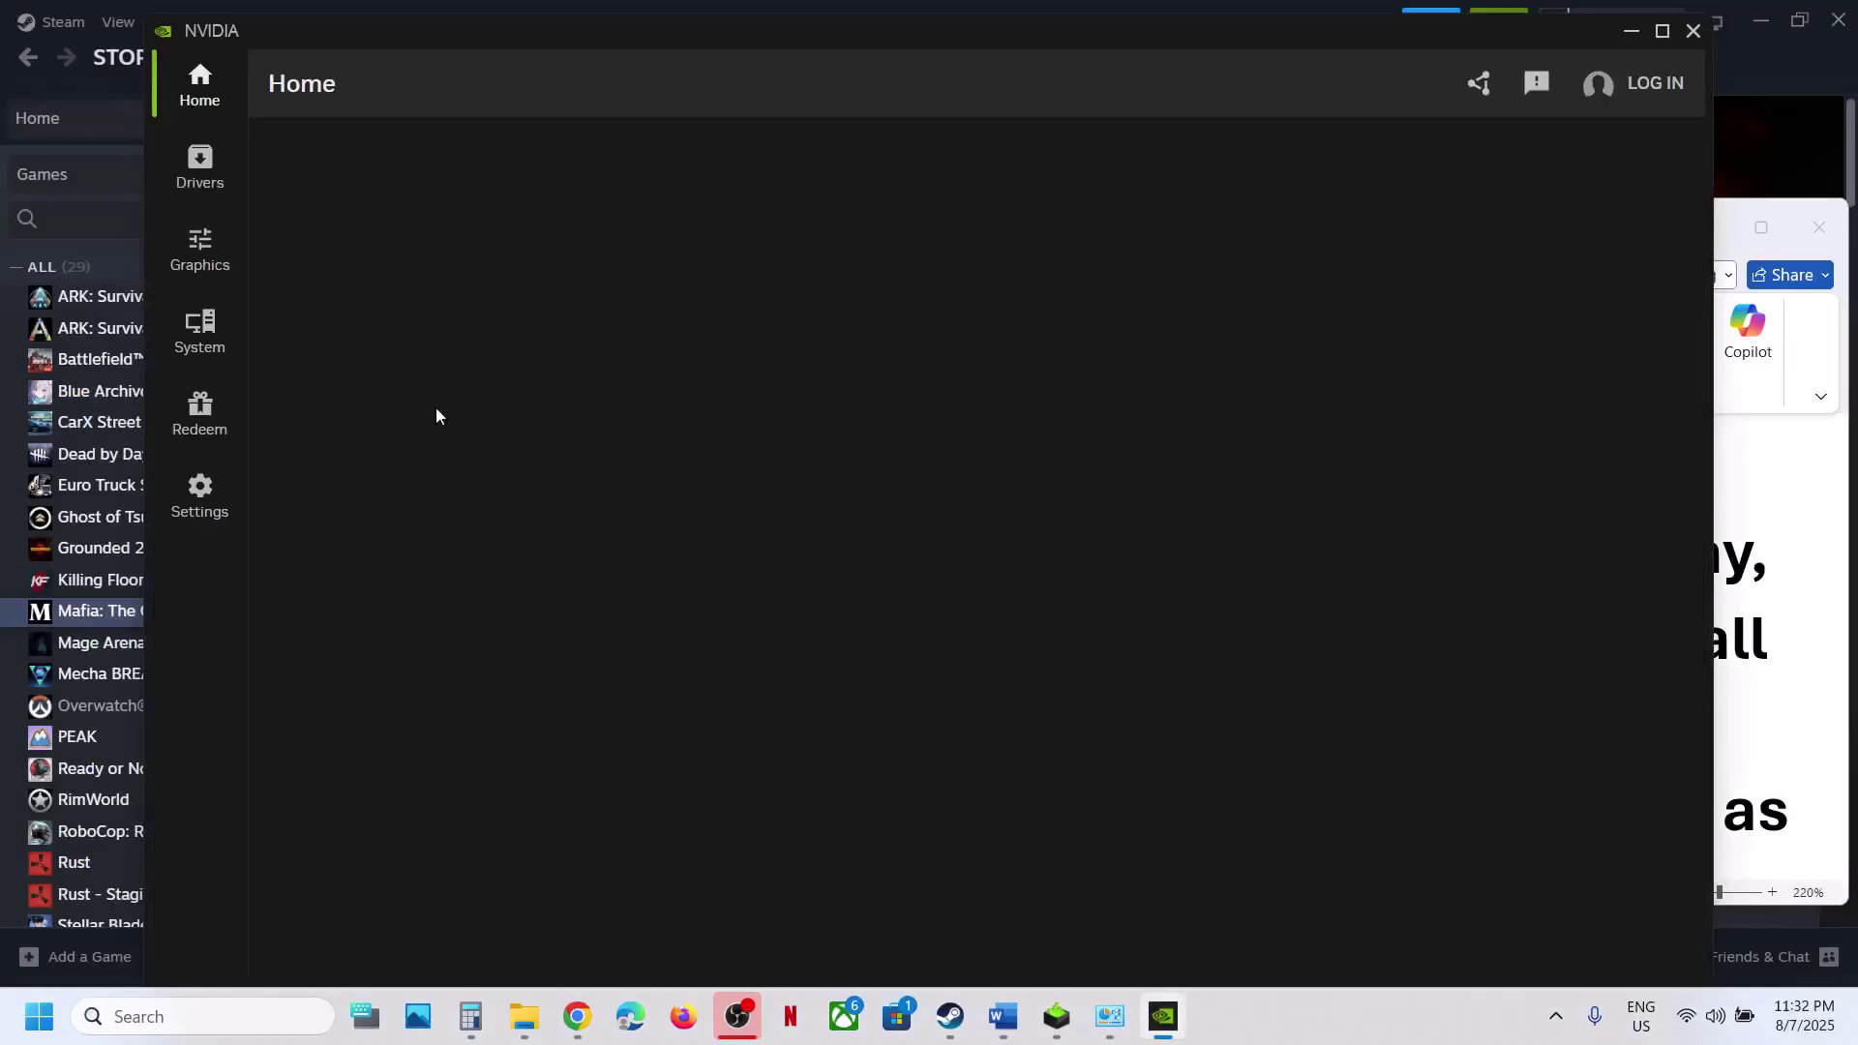
left_click(200, 490)
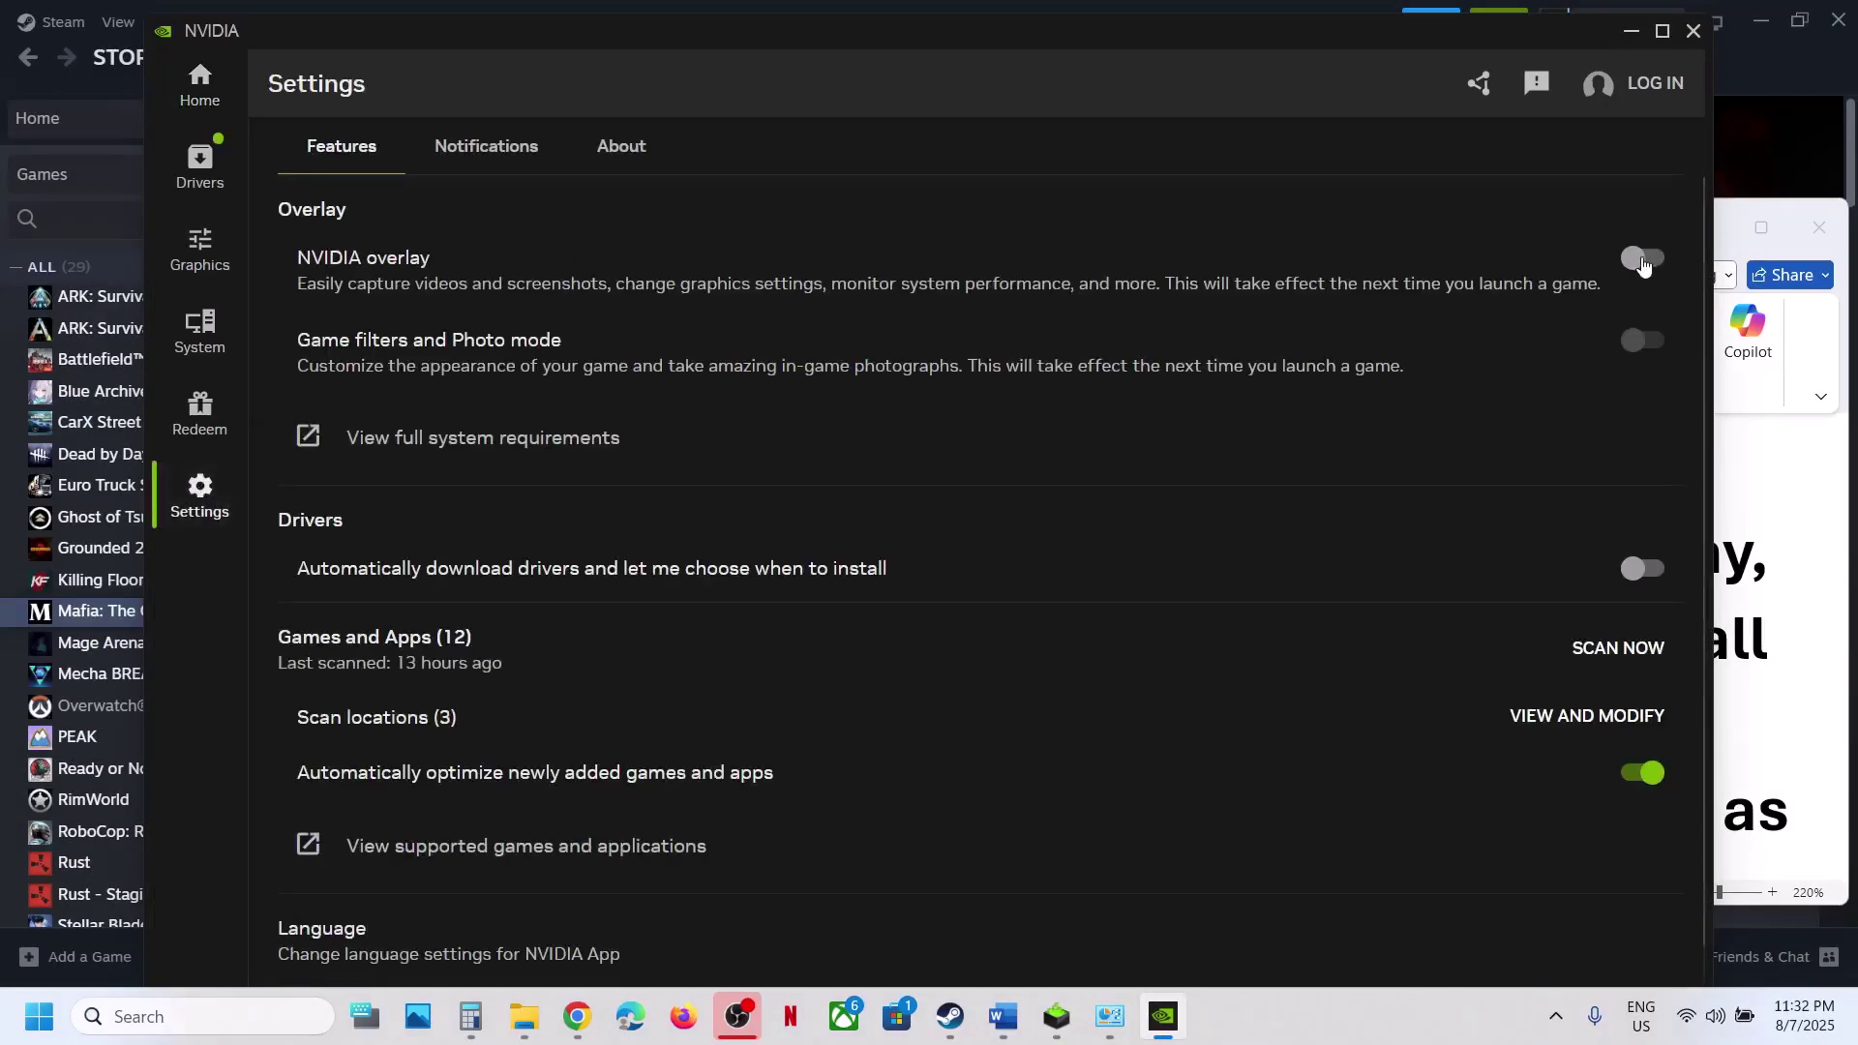
left_click(1693, 37)
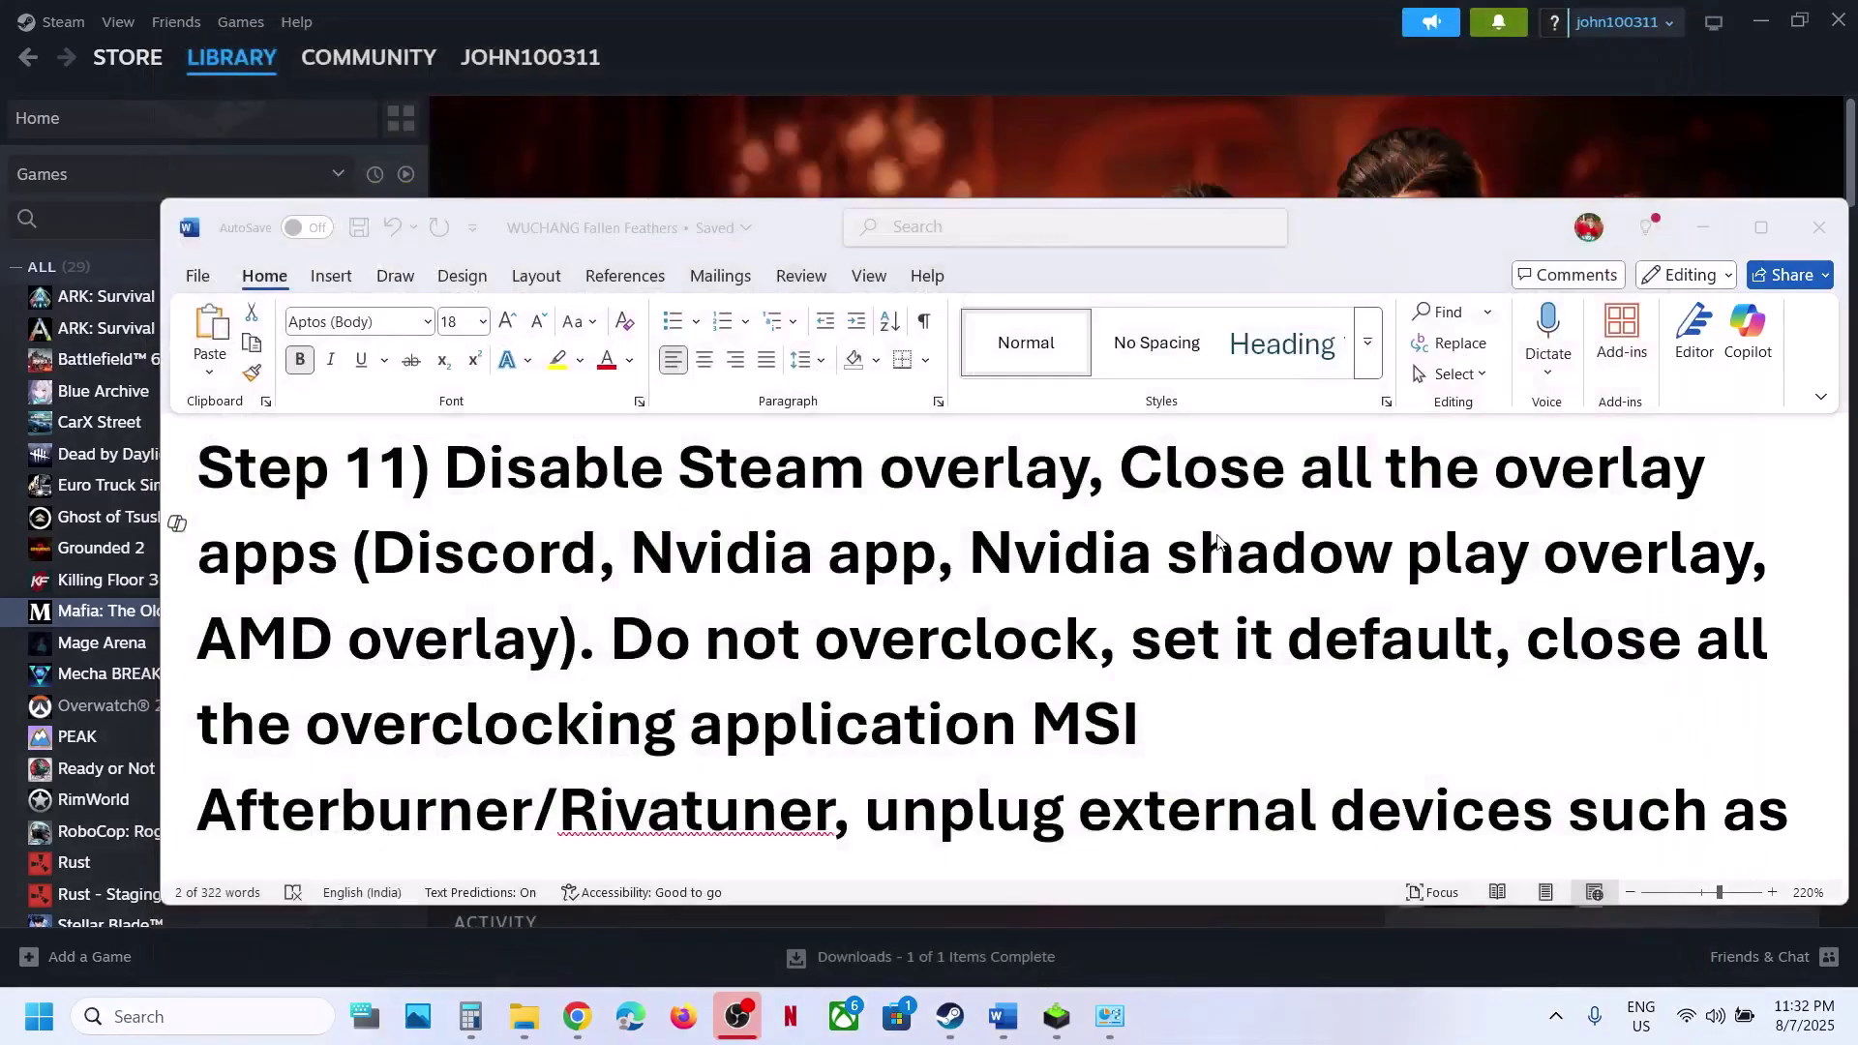
- Read the Step 11 advice on overlay apps, default clocks, and closing overclocking applications such as MSI Afterburner and Rivatuner
left_click_drag(1108, 467, 1222, 640)
left_click(1223, 641)
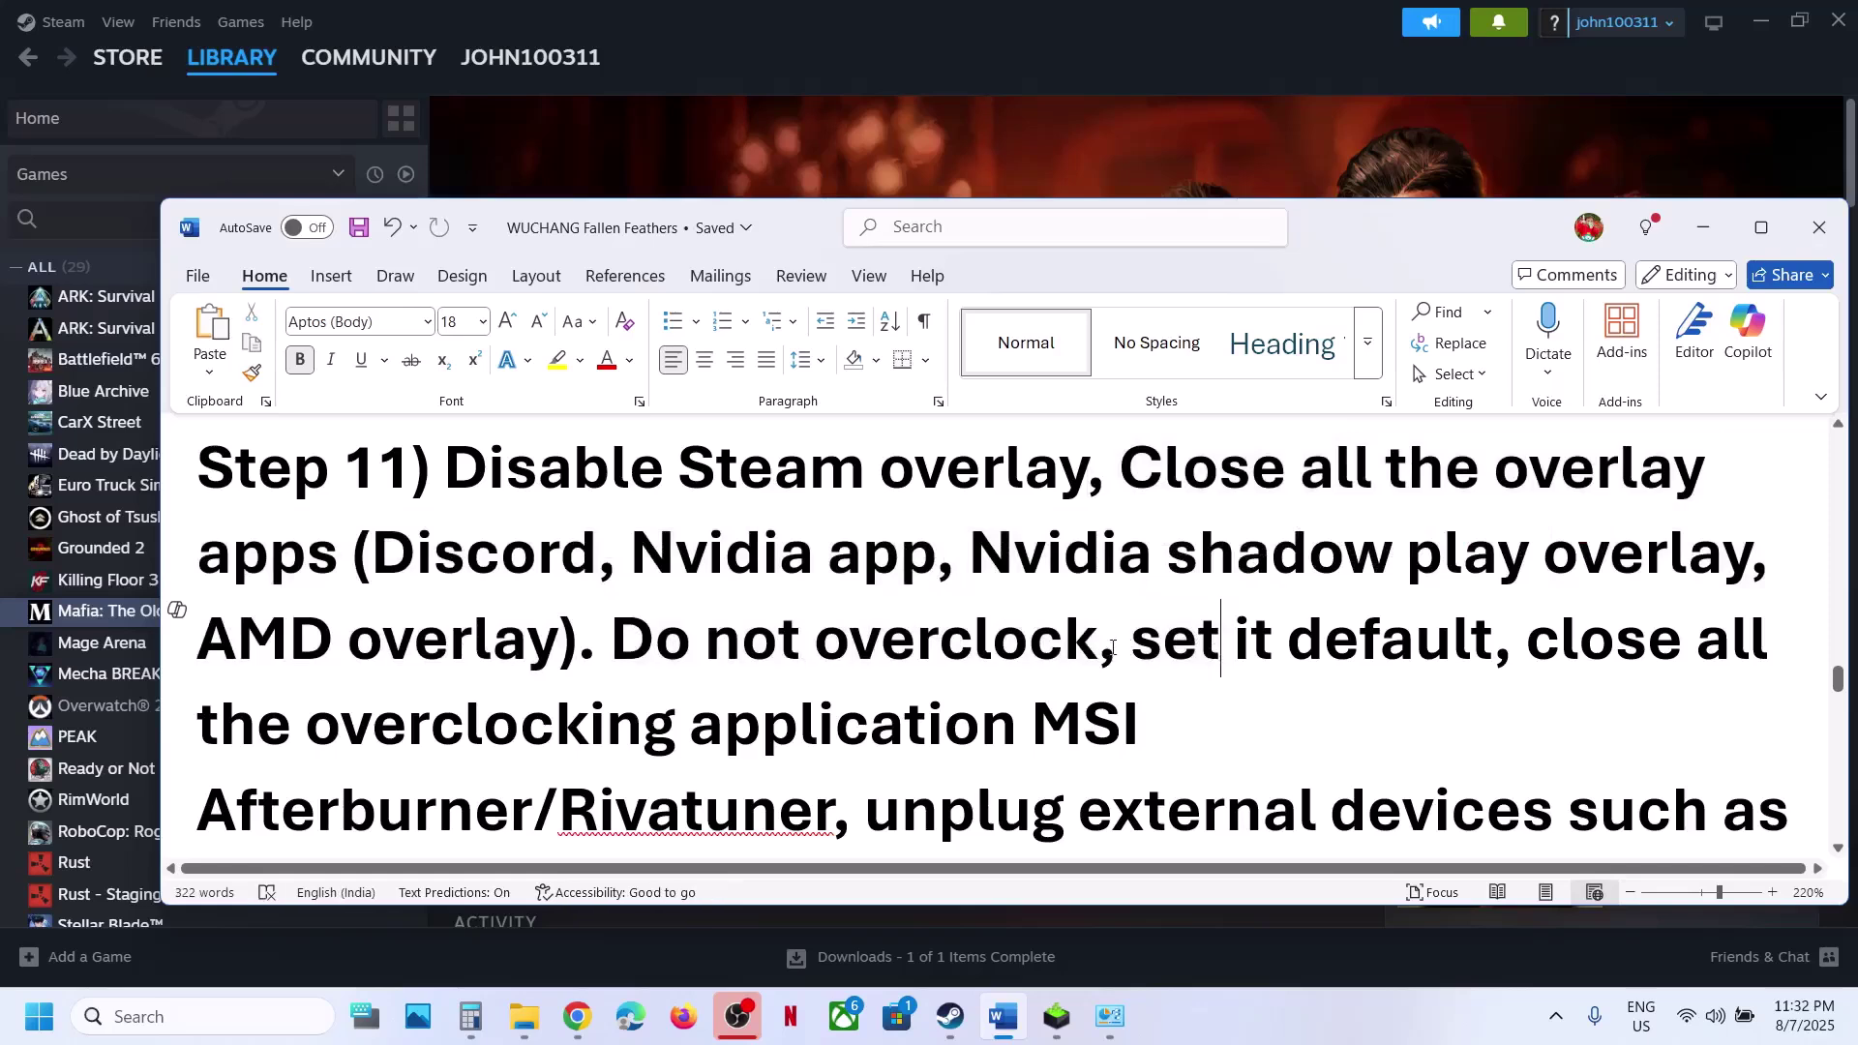
left_click_drag(1110, 646, 799, 718)
scroll(514, 759, "down", 1)
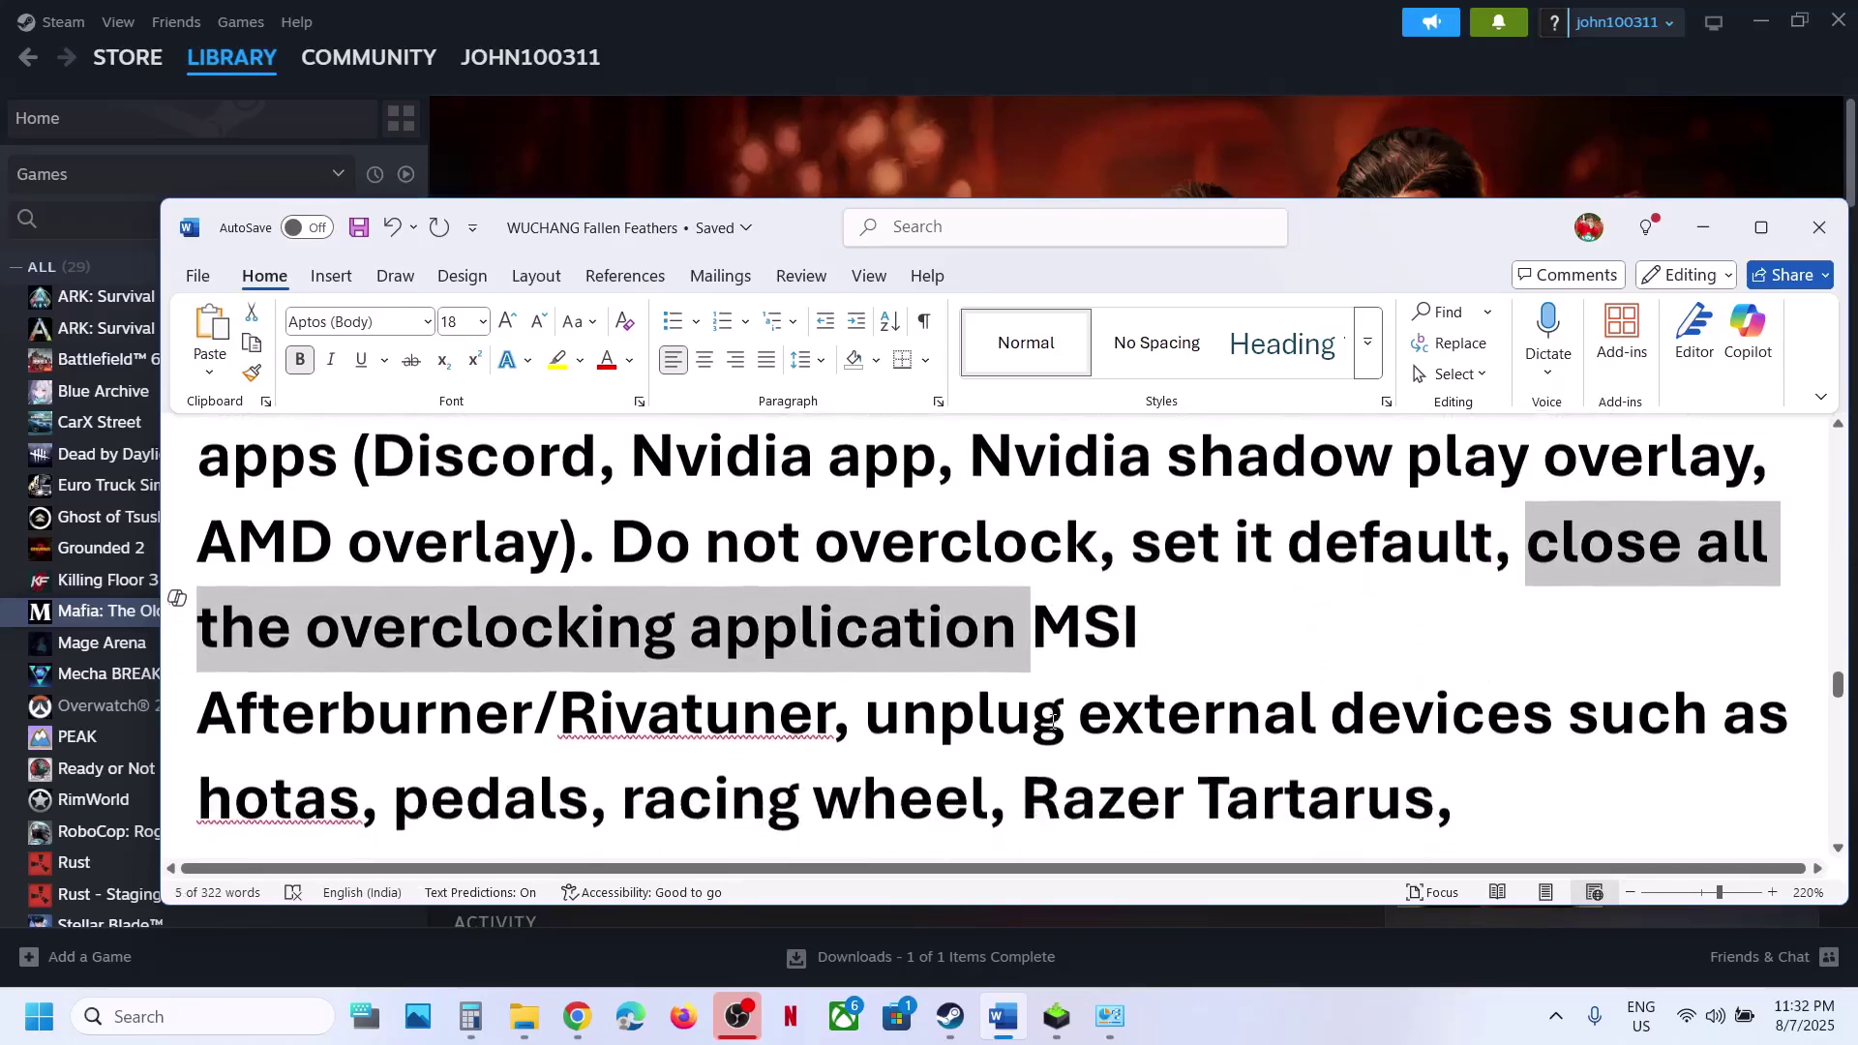
left_click(901, 711)
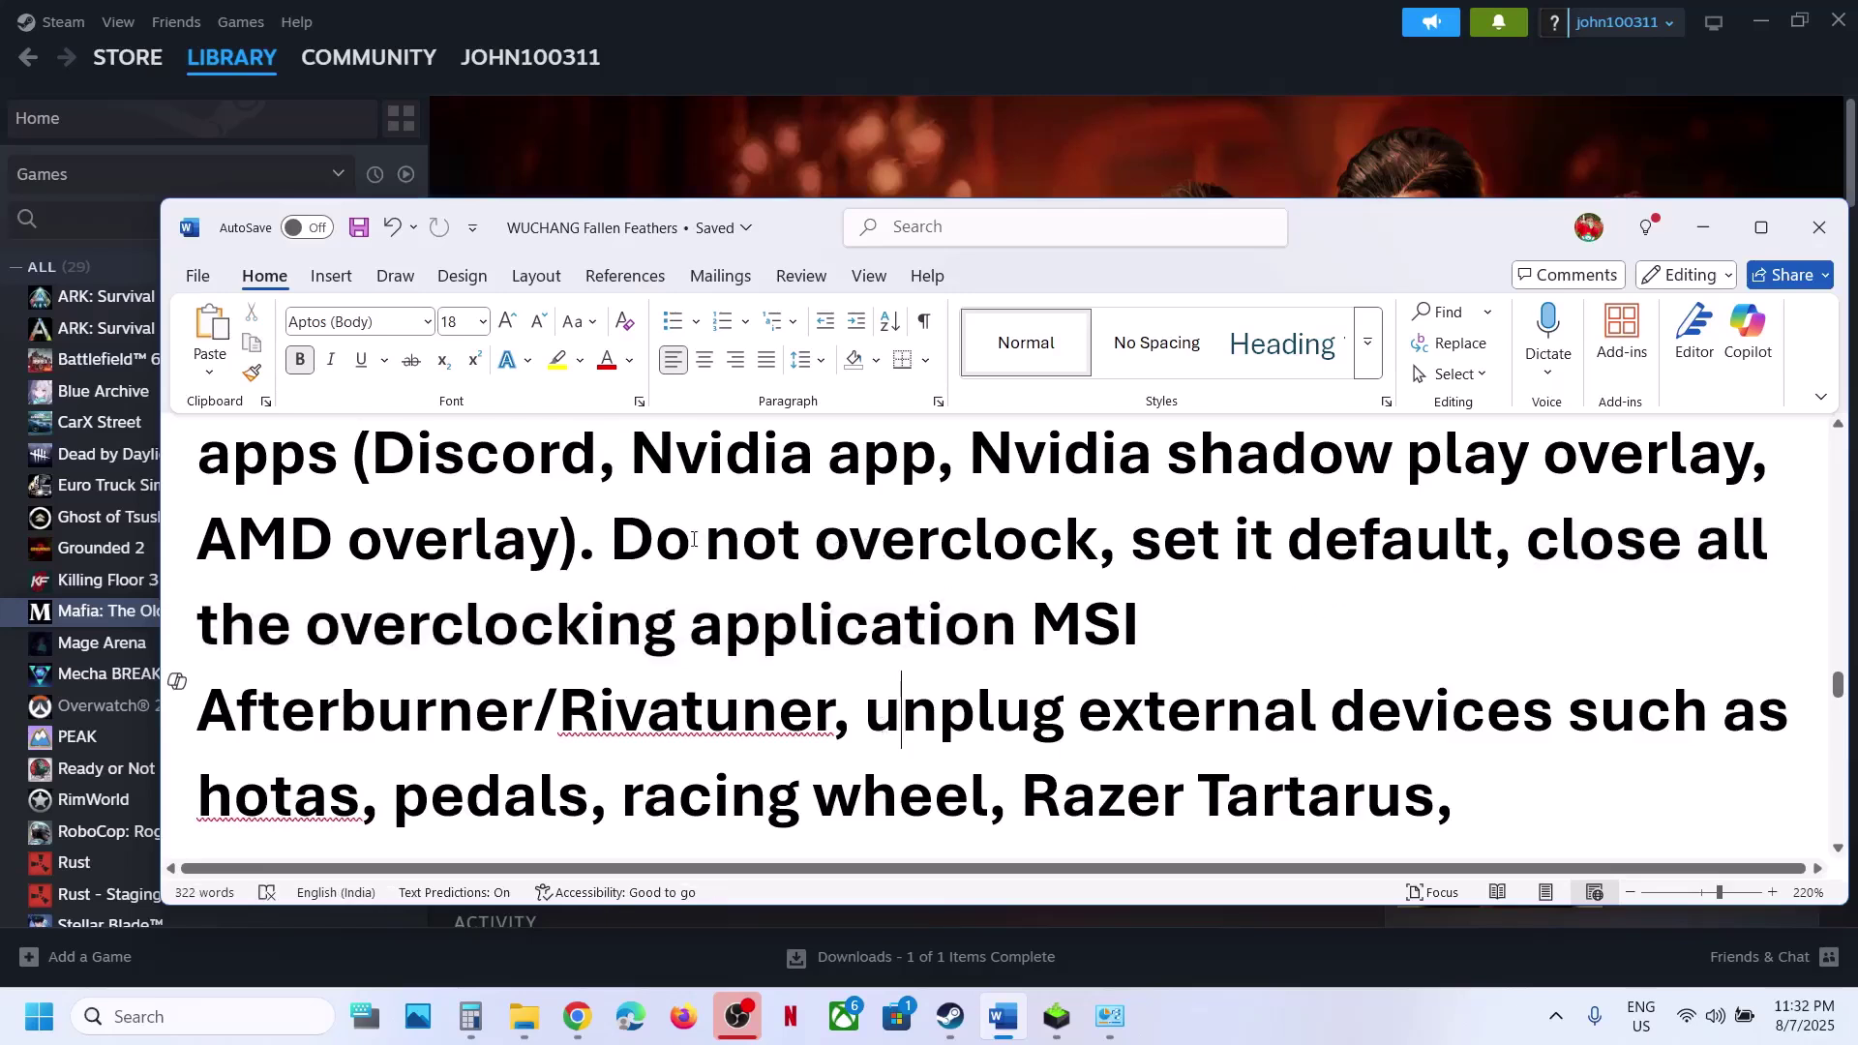
left_click_drag(1531, 531, 834, 621)
scroll(923, 642, "down", 1)
scroll(923, 643, "down", 1)
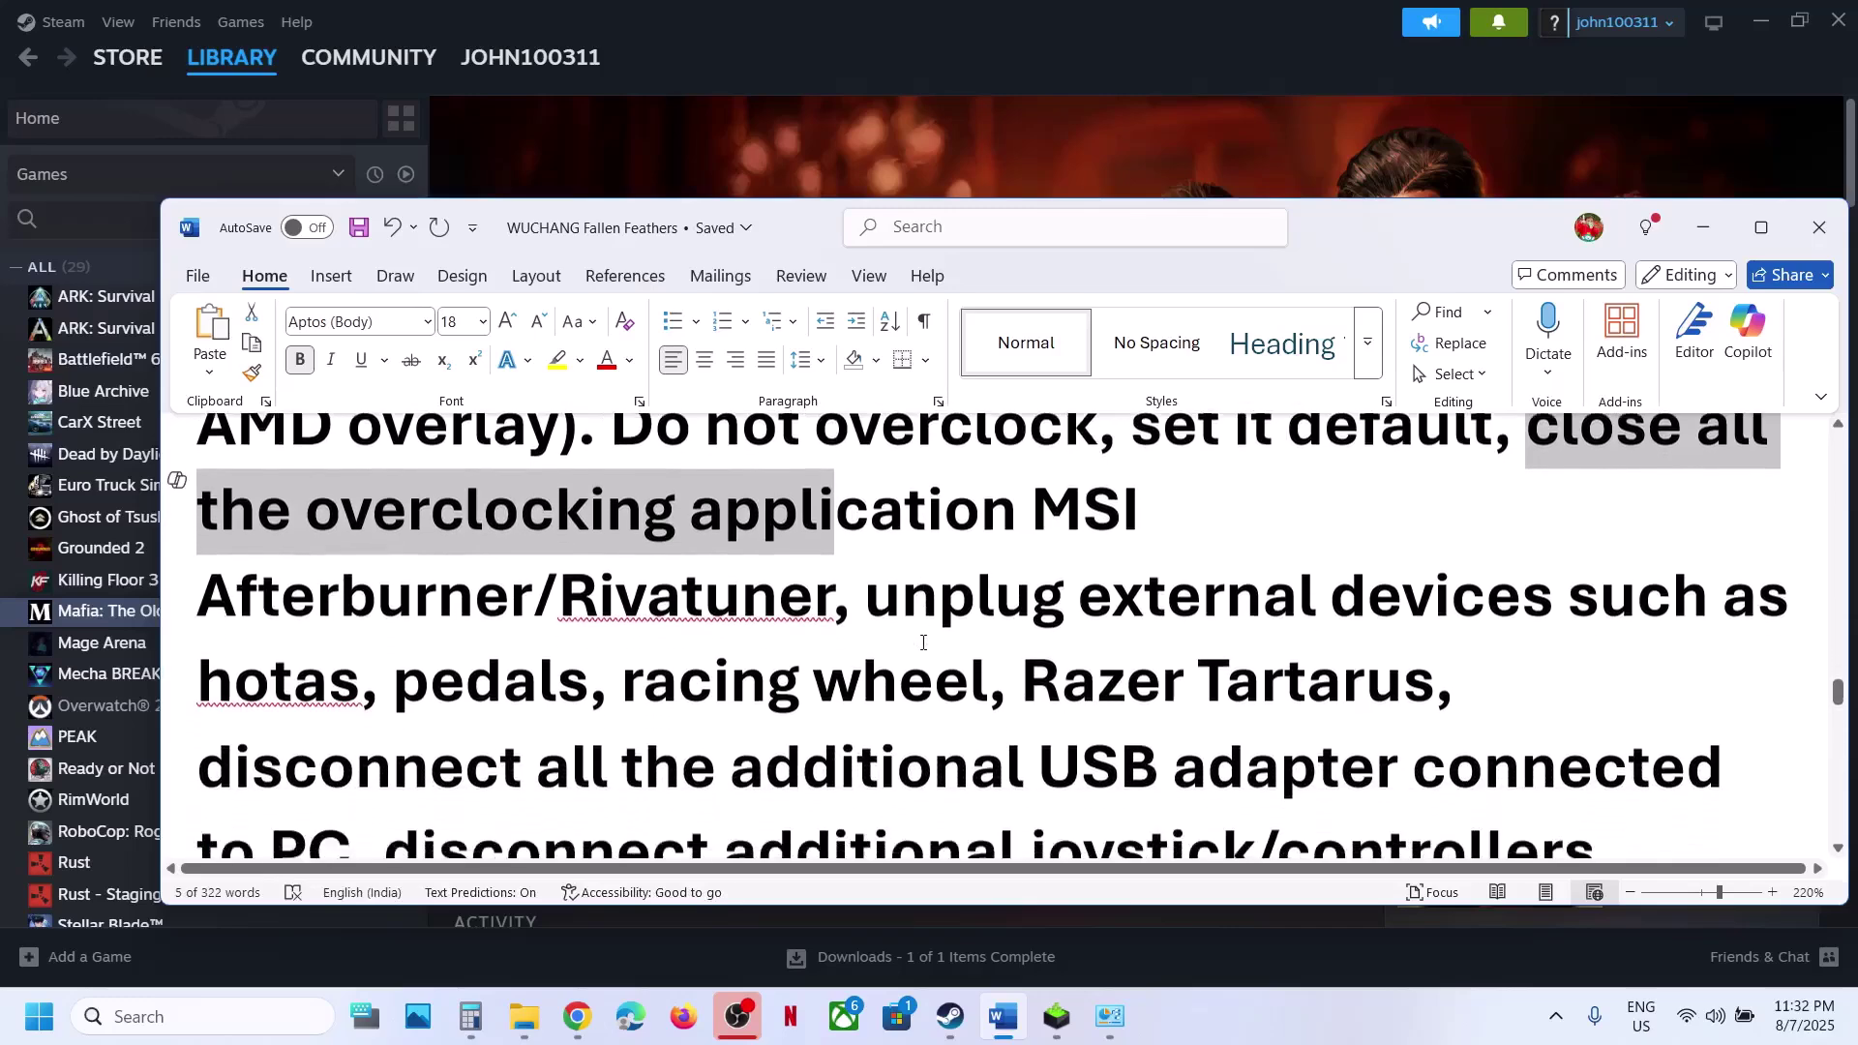
- Maximize the Word window and review the Step 11 advice on external devices, lighting software, third-party services, and undervolting
left_click(1777, 239)
left_click_drag(852, 366, 472, 534)
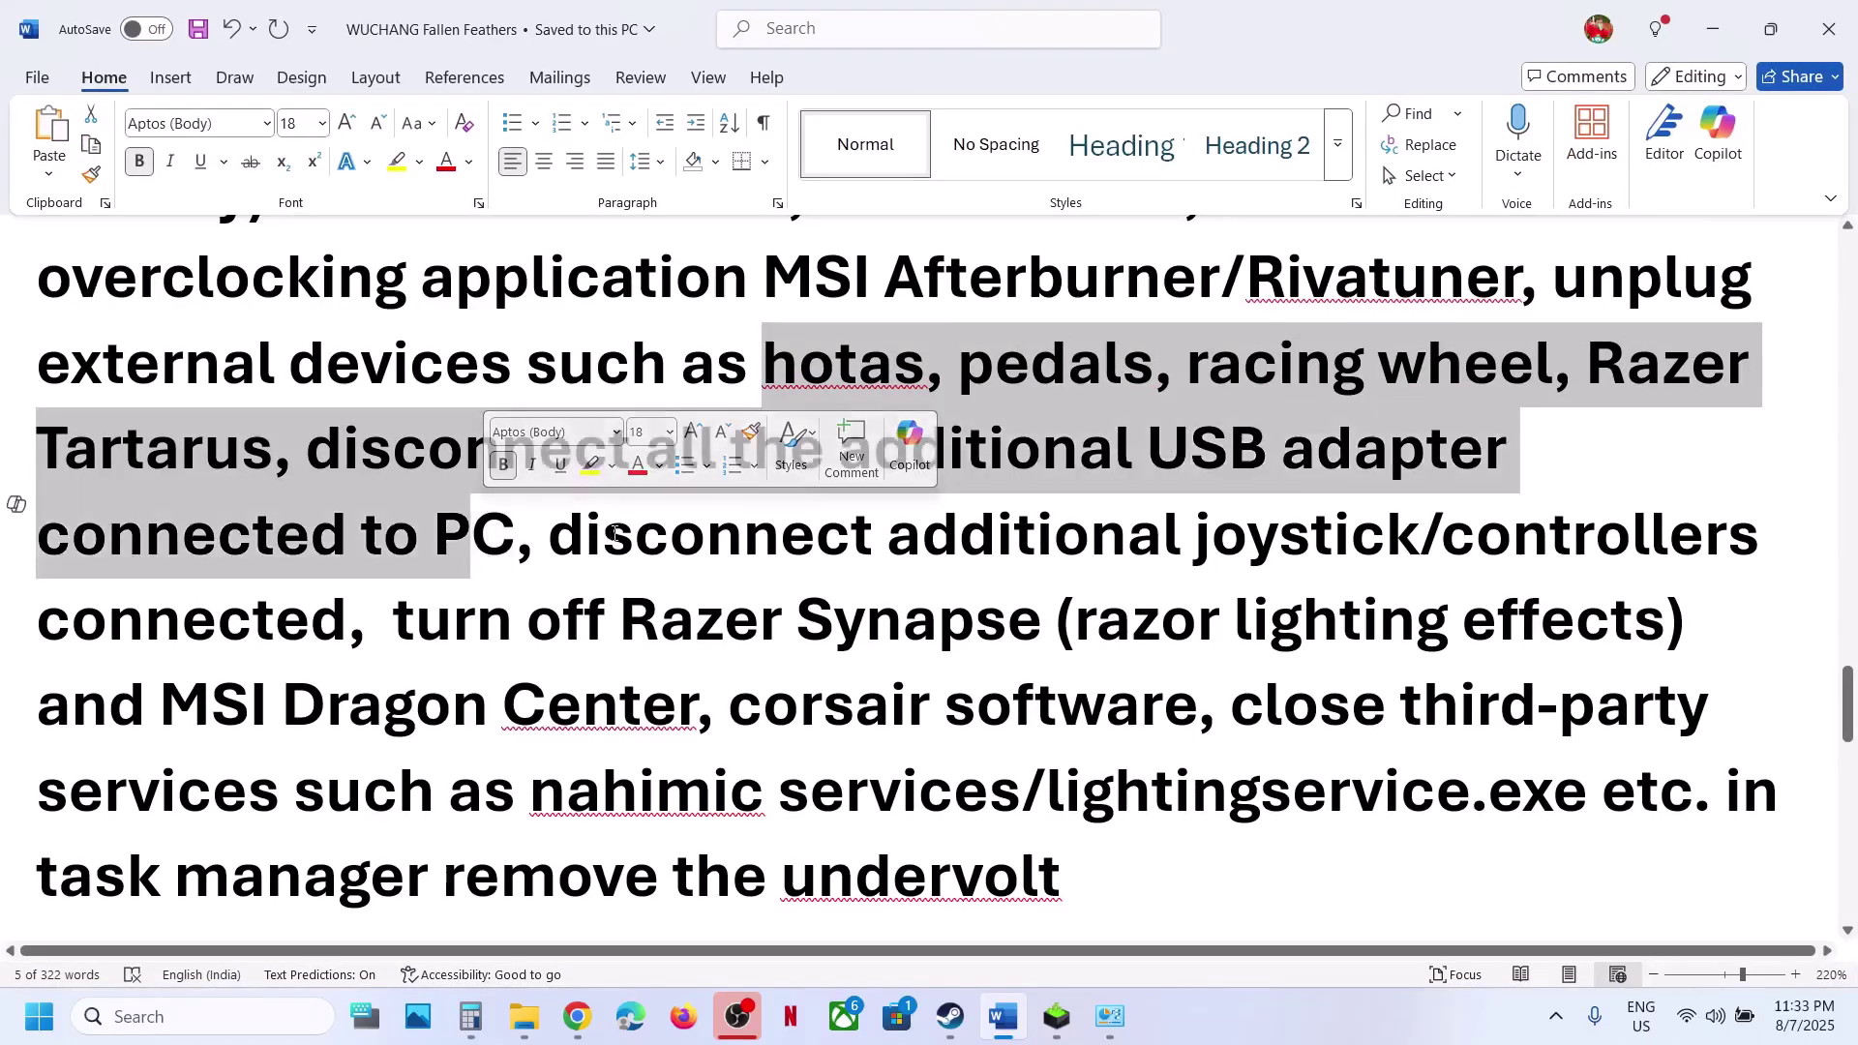
left_click_drag(598, 534, 308, 592)
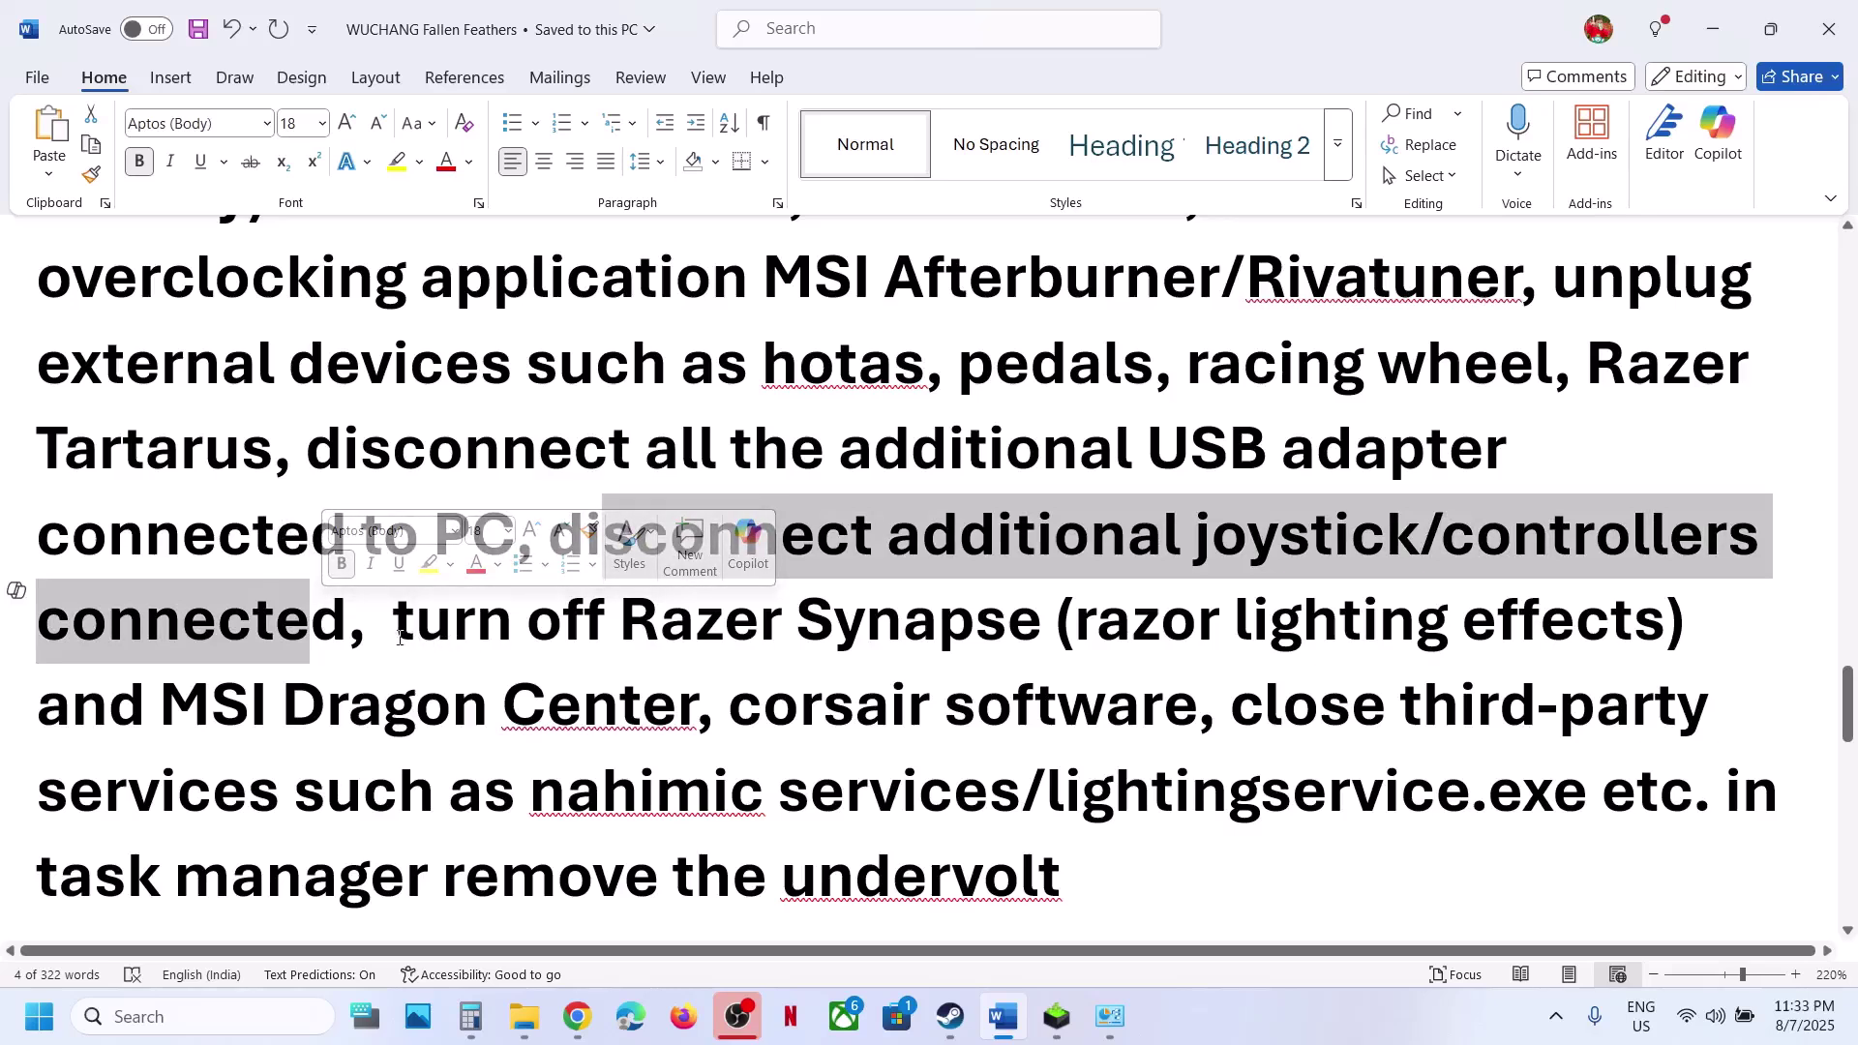
left_click_drag(400, 638, 1471, 804)
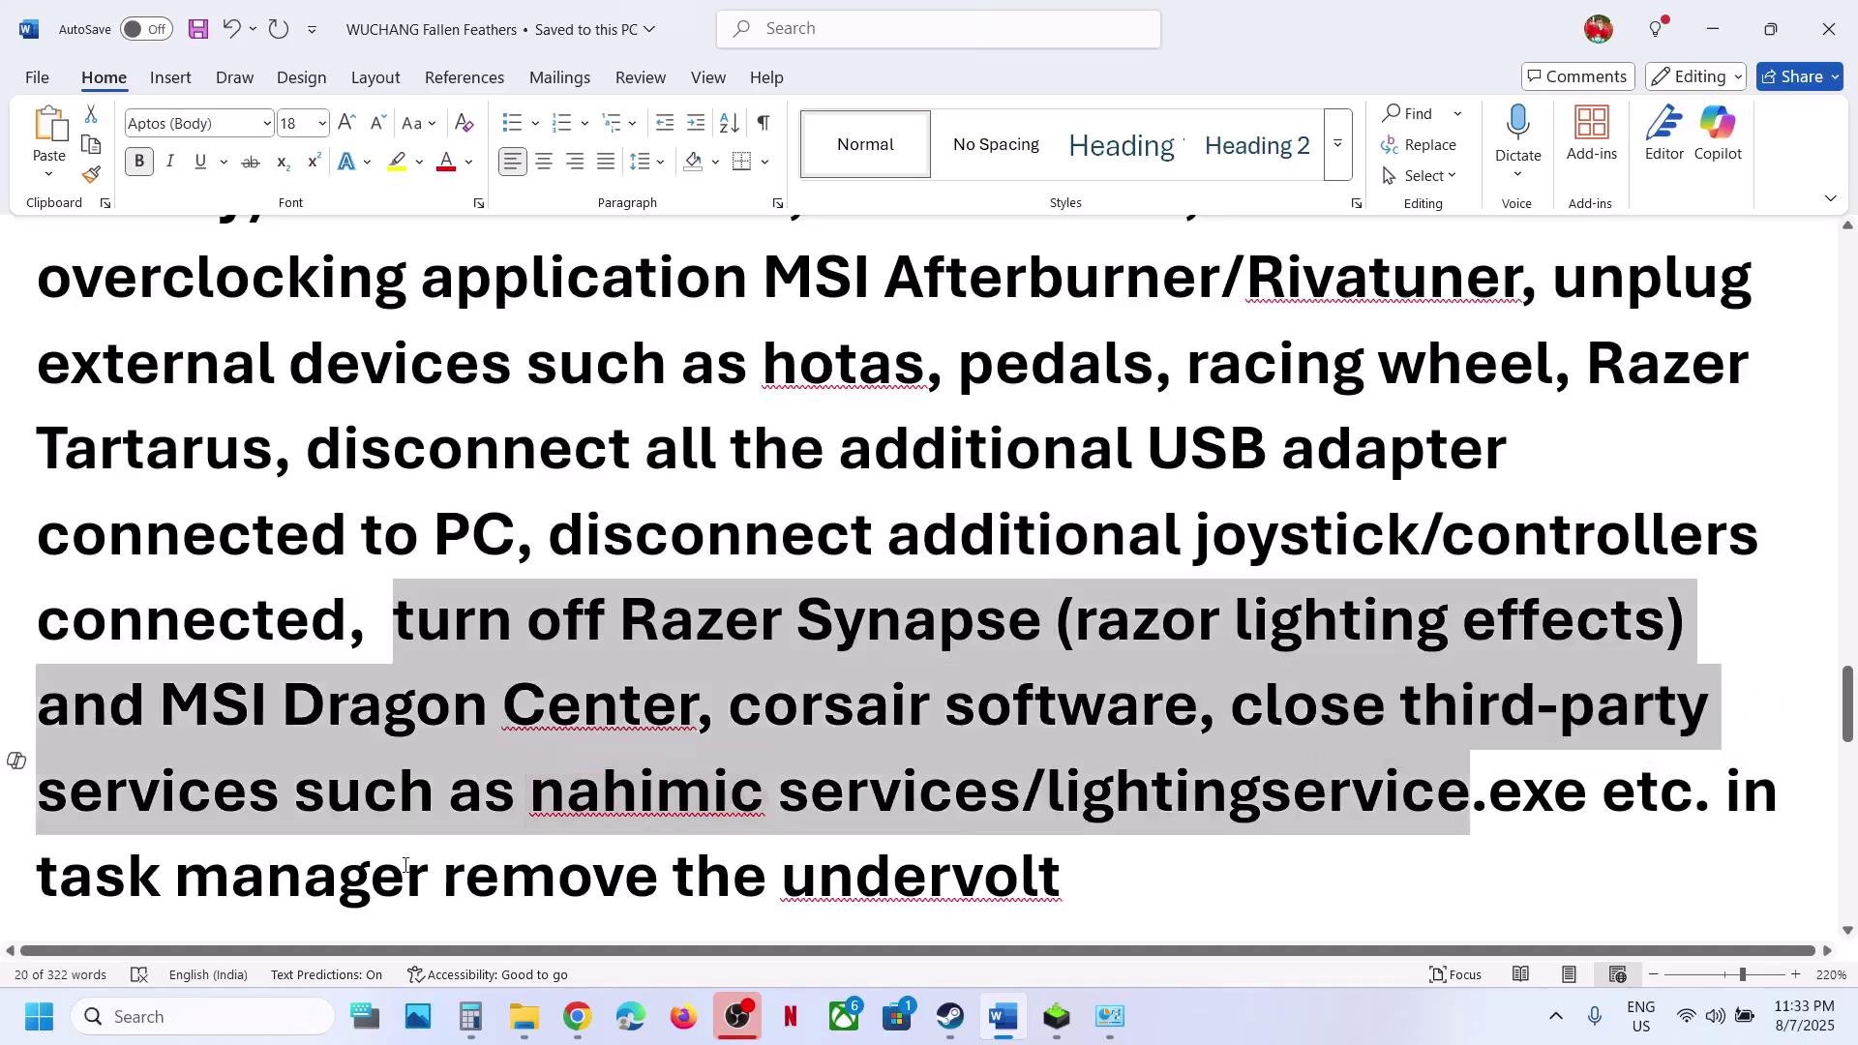
left_click_drag(435, 880, 1062, 880)
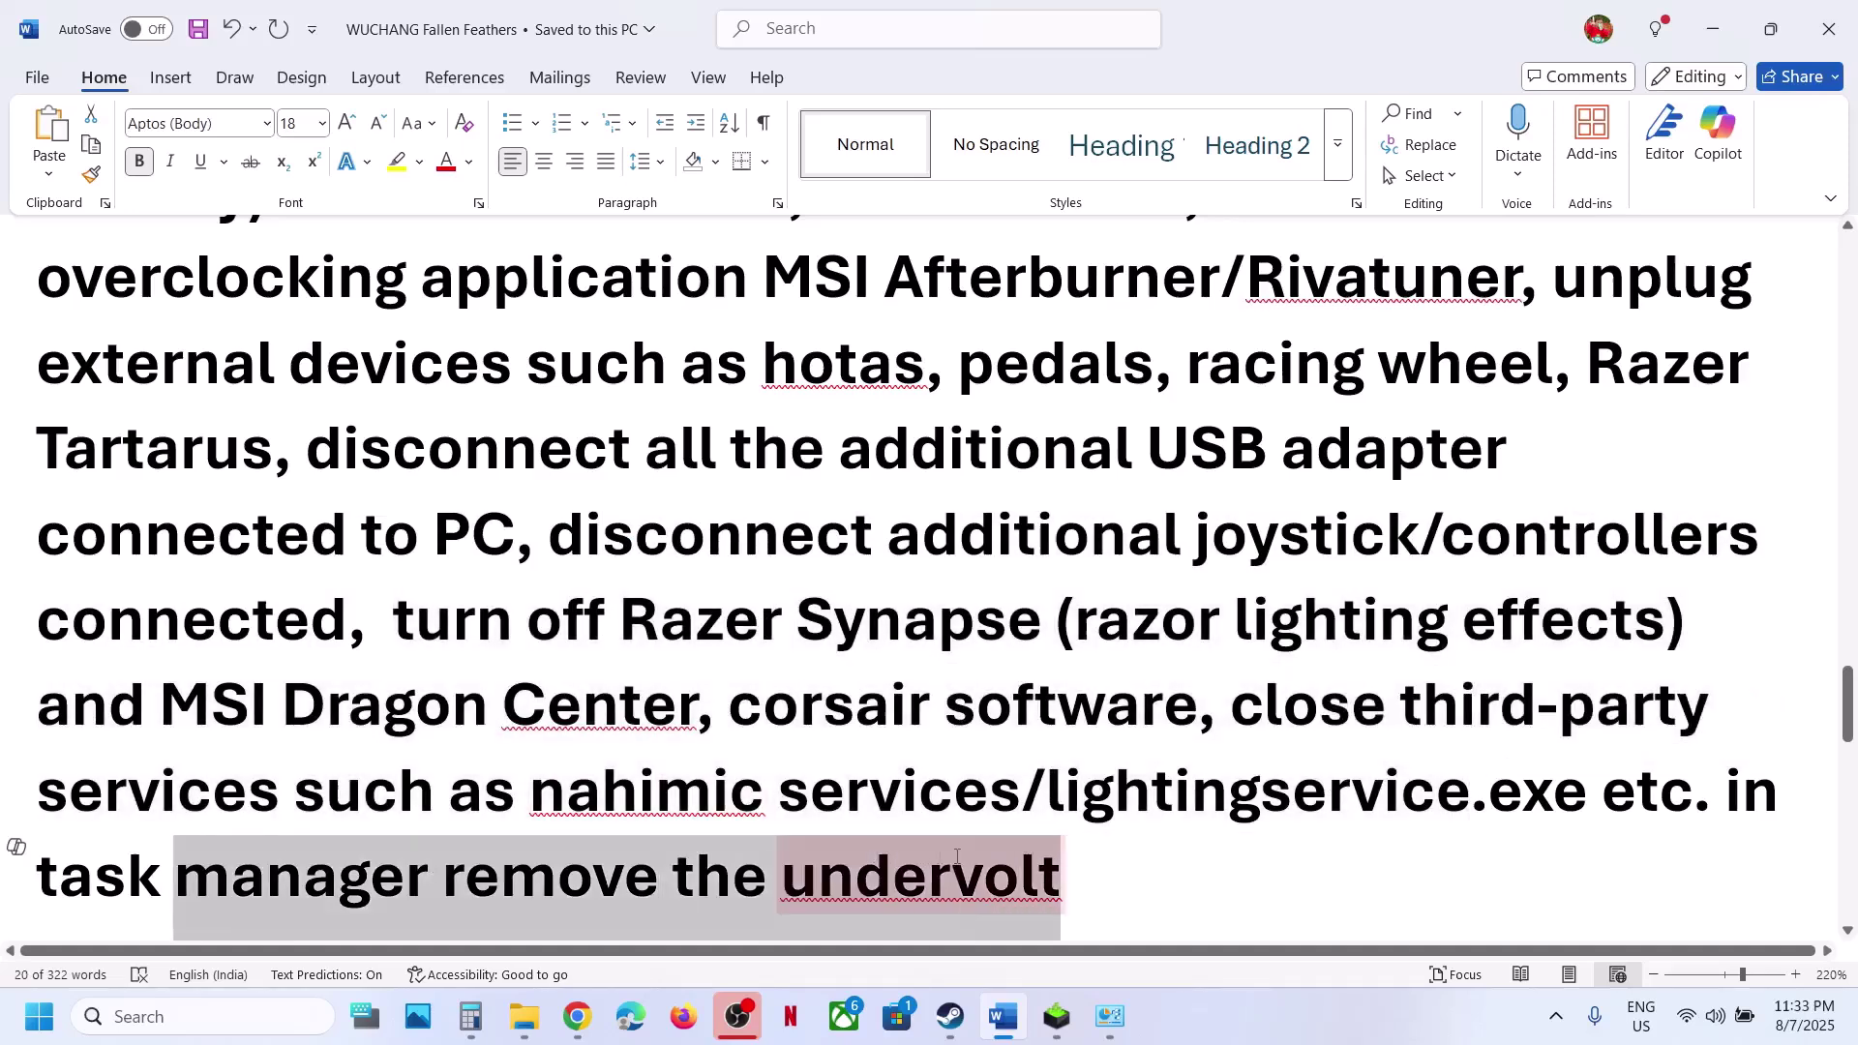
left_click(712, 693)
- Copy the Step 12 Visual C++ link from the Word note and open it in a new Chrome tab
scroll(713, 693, "down", 5)
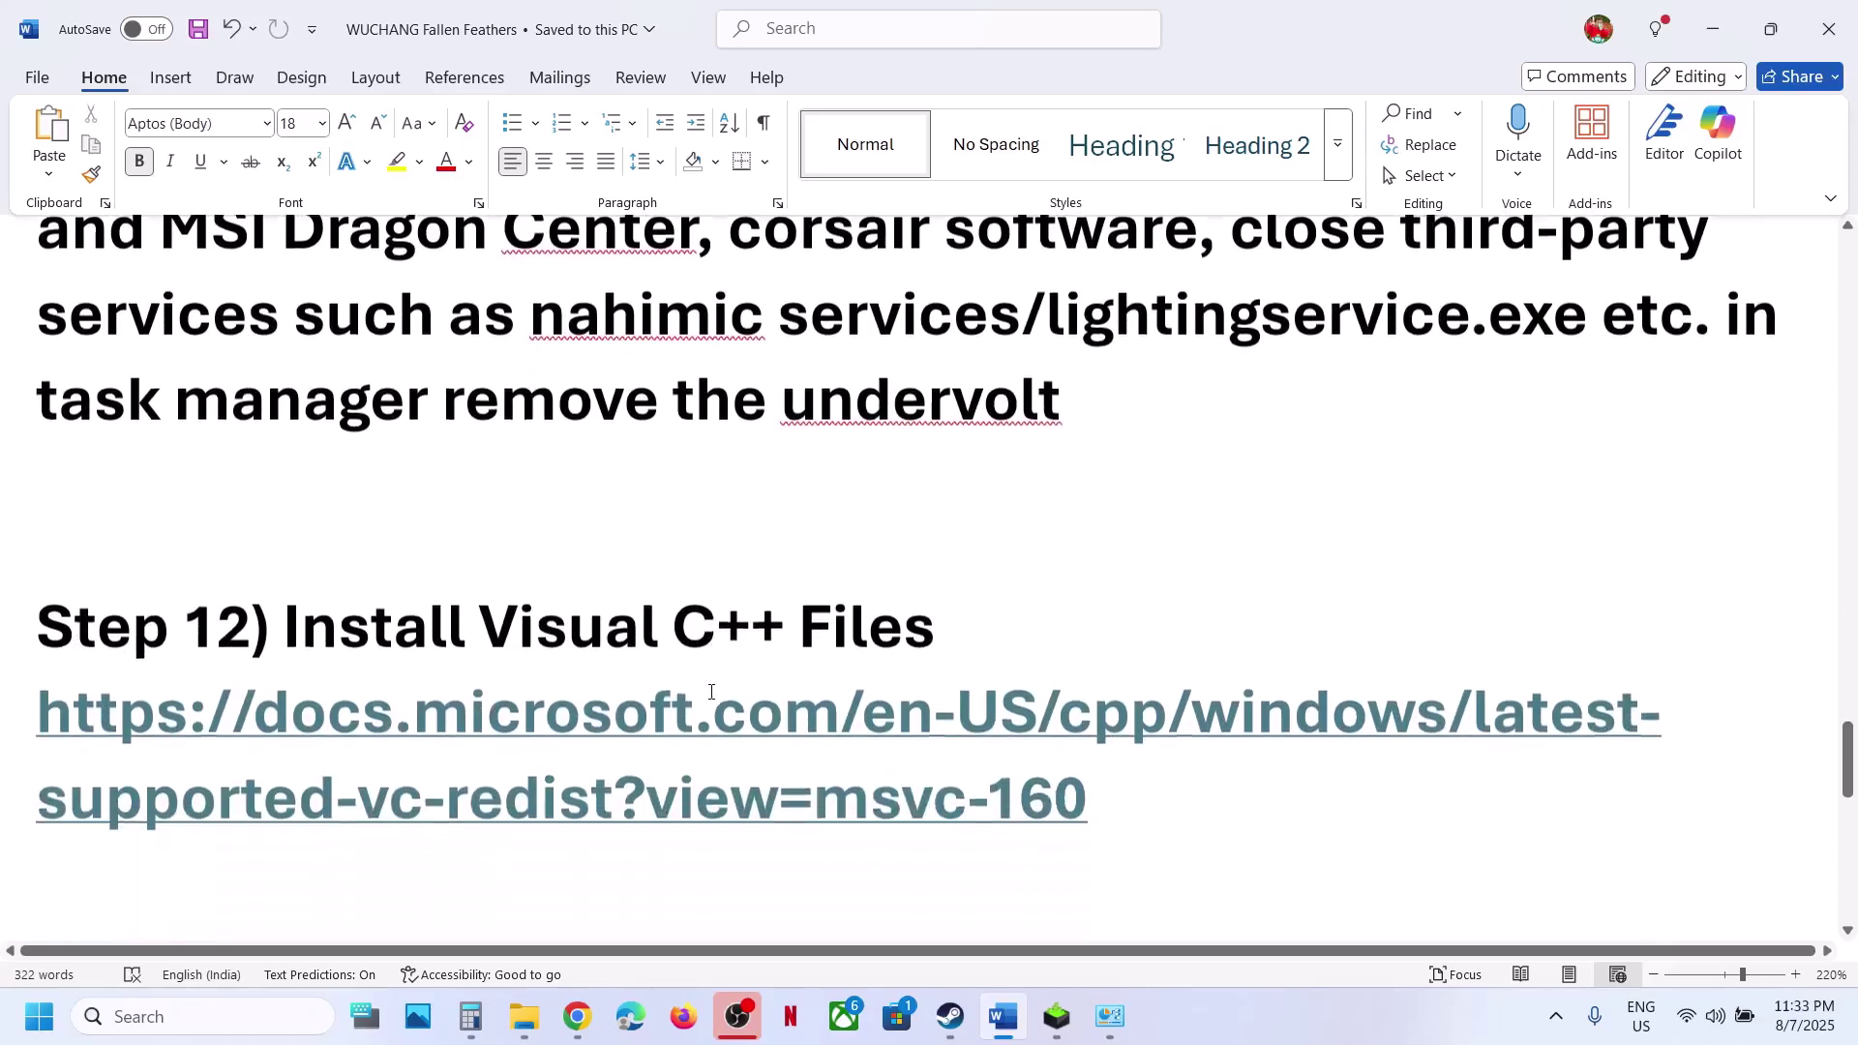
left_click_drag(1099, 738, 44, 689)
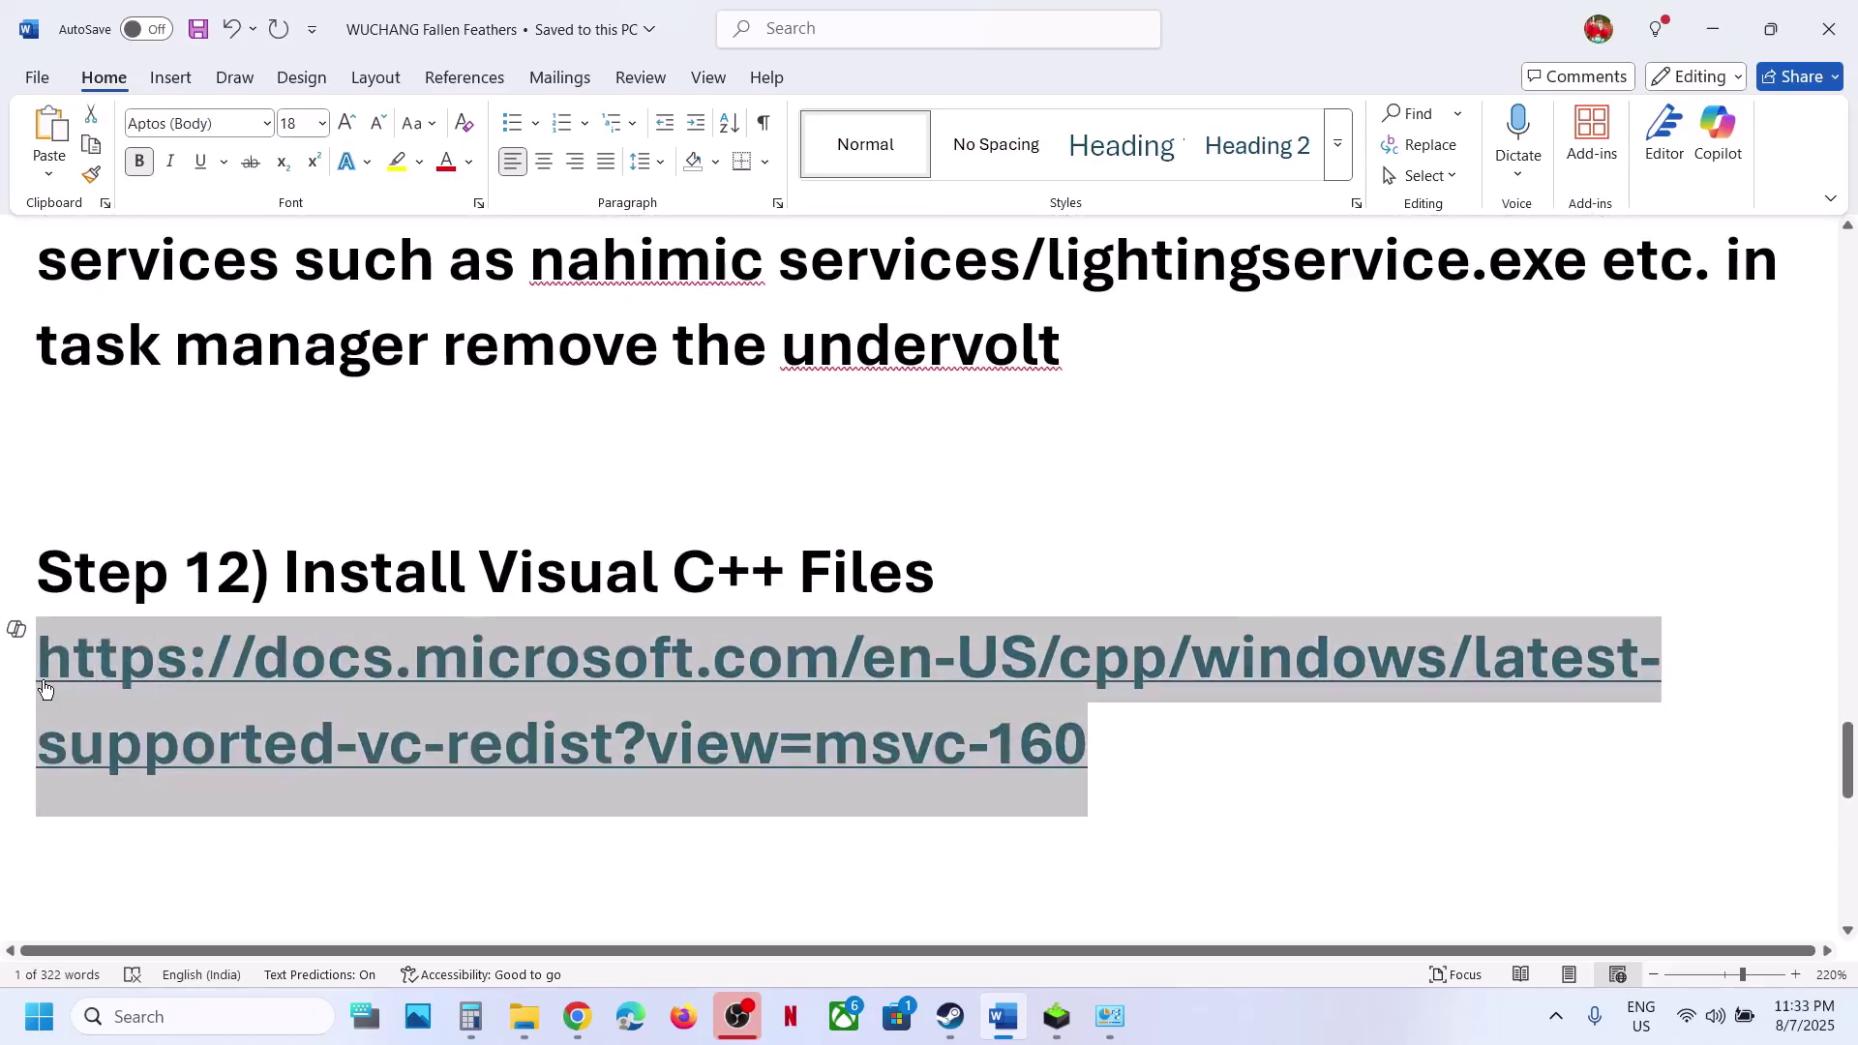
left_click(578, 1024)
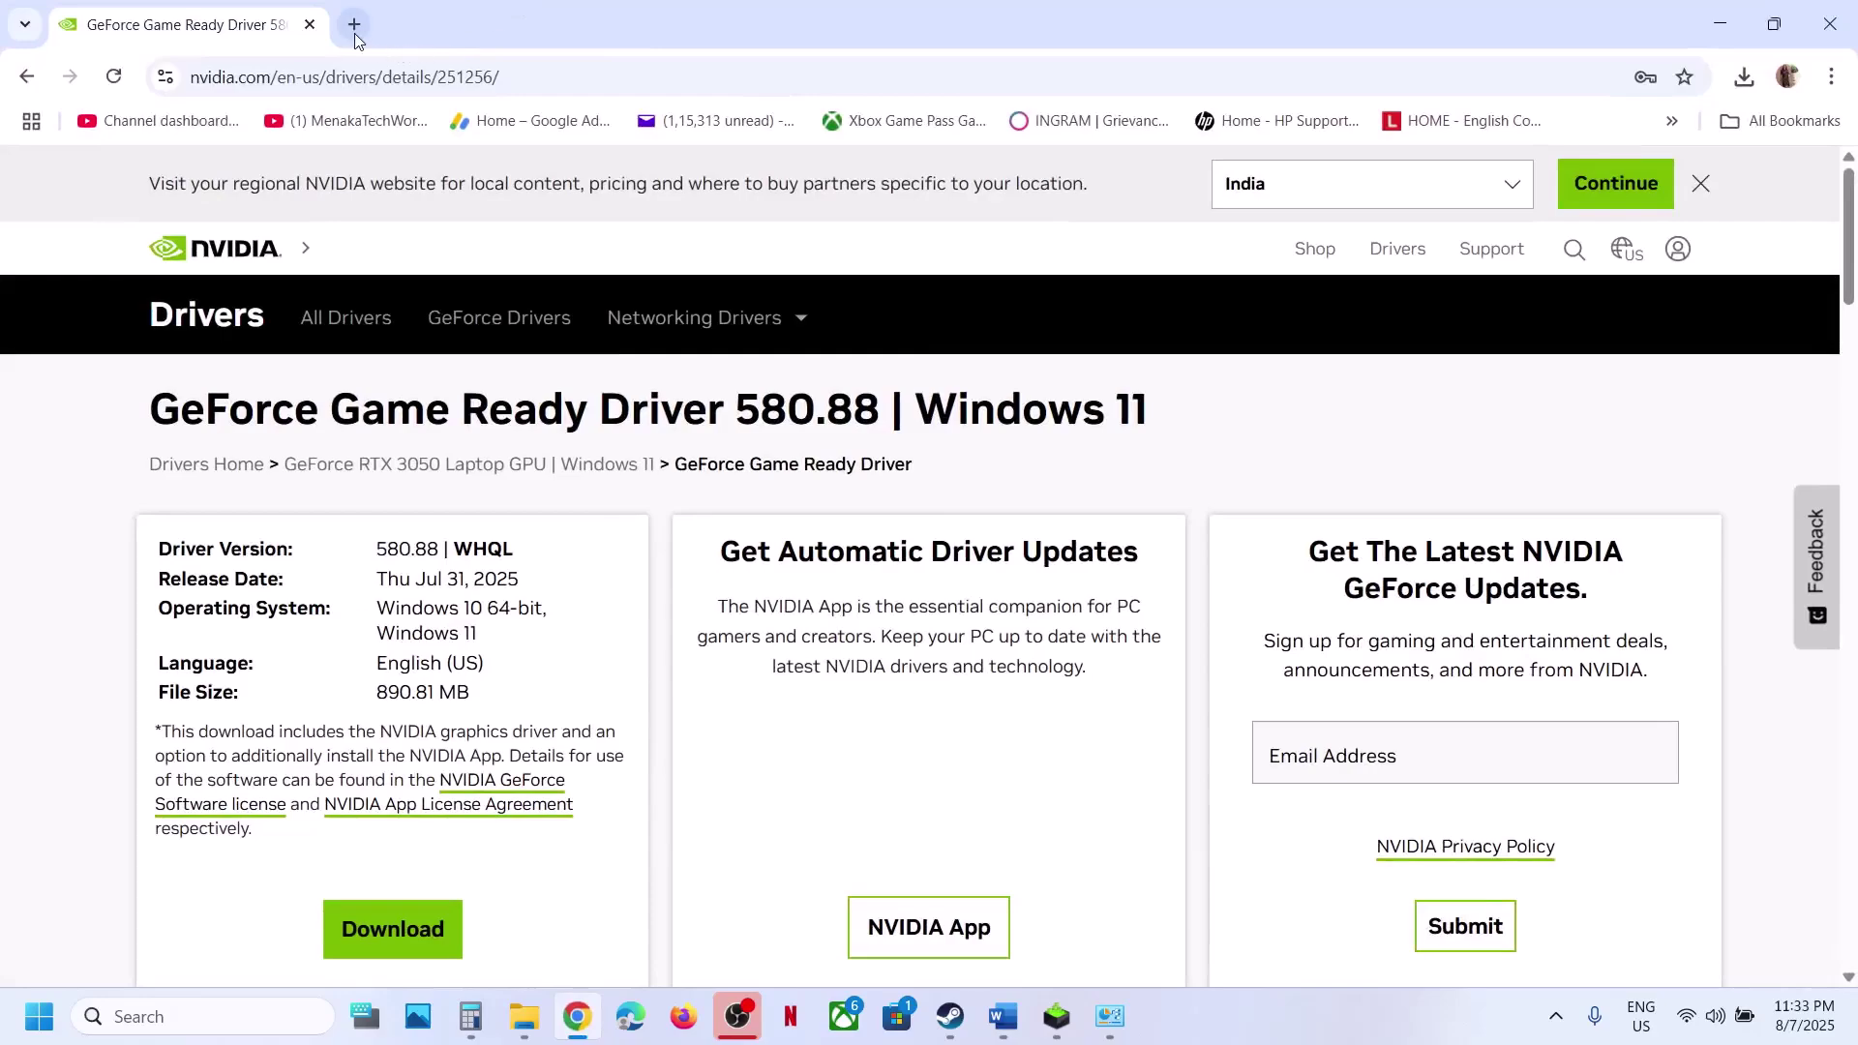
left_click(354, 37)
key("ctrl+v")
key("Return")
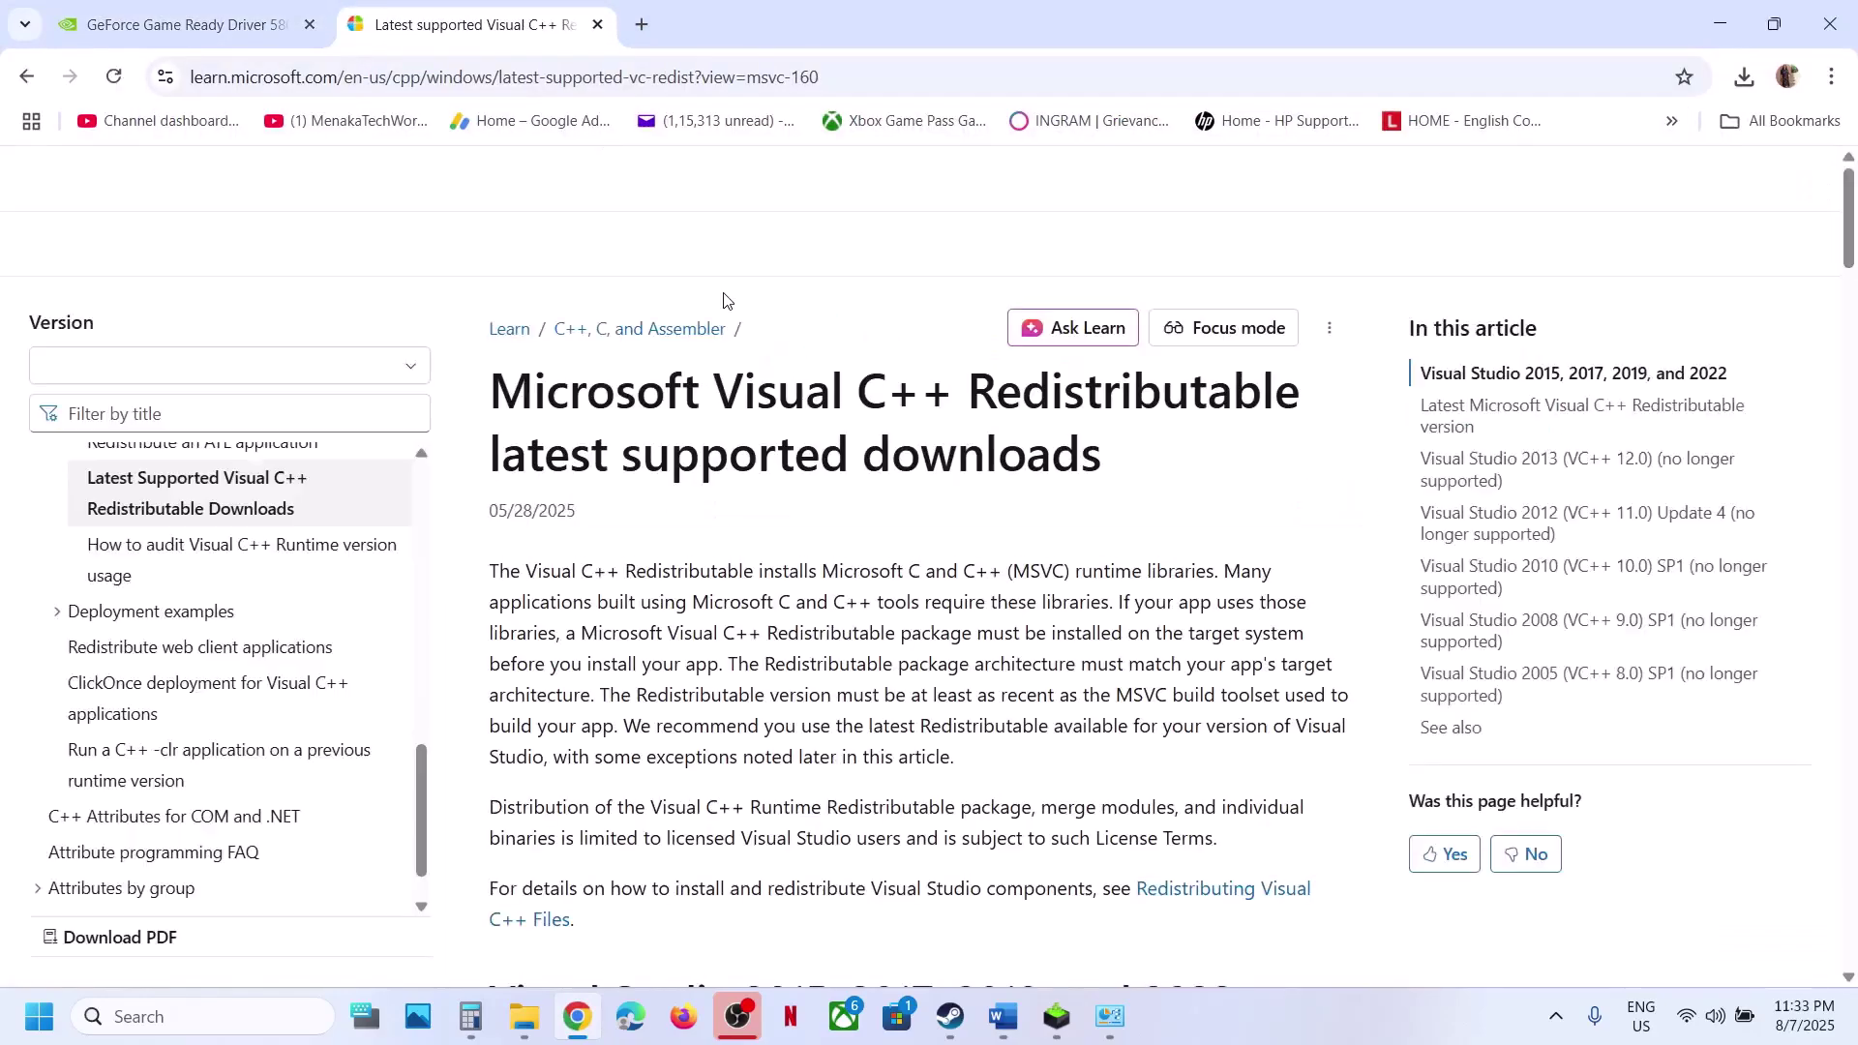
- Download the latest X86 Visual C++ Redistributable, run its Repair, and allow the changes to the device
scroll(672, 537, "down", 10)
scroll(672, 537, "down", 1)
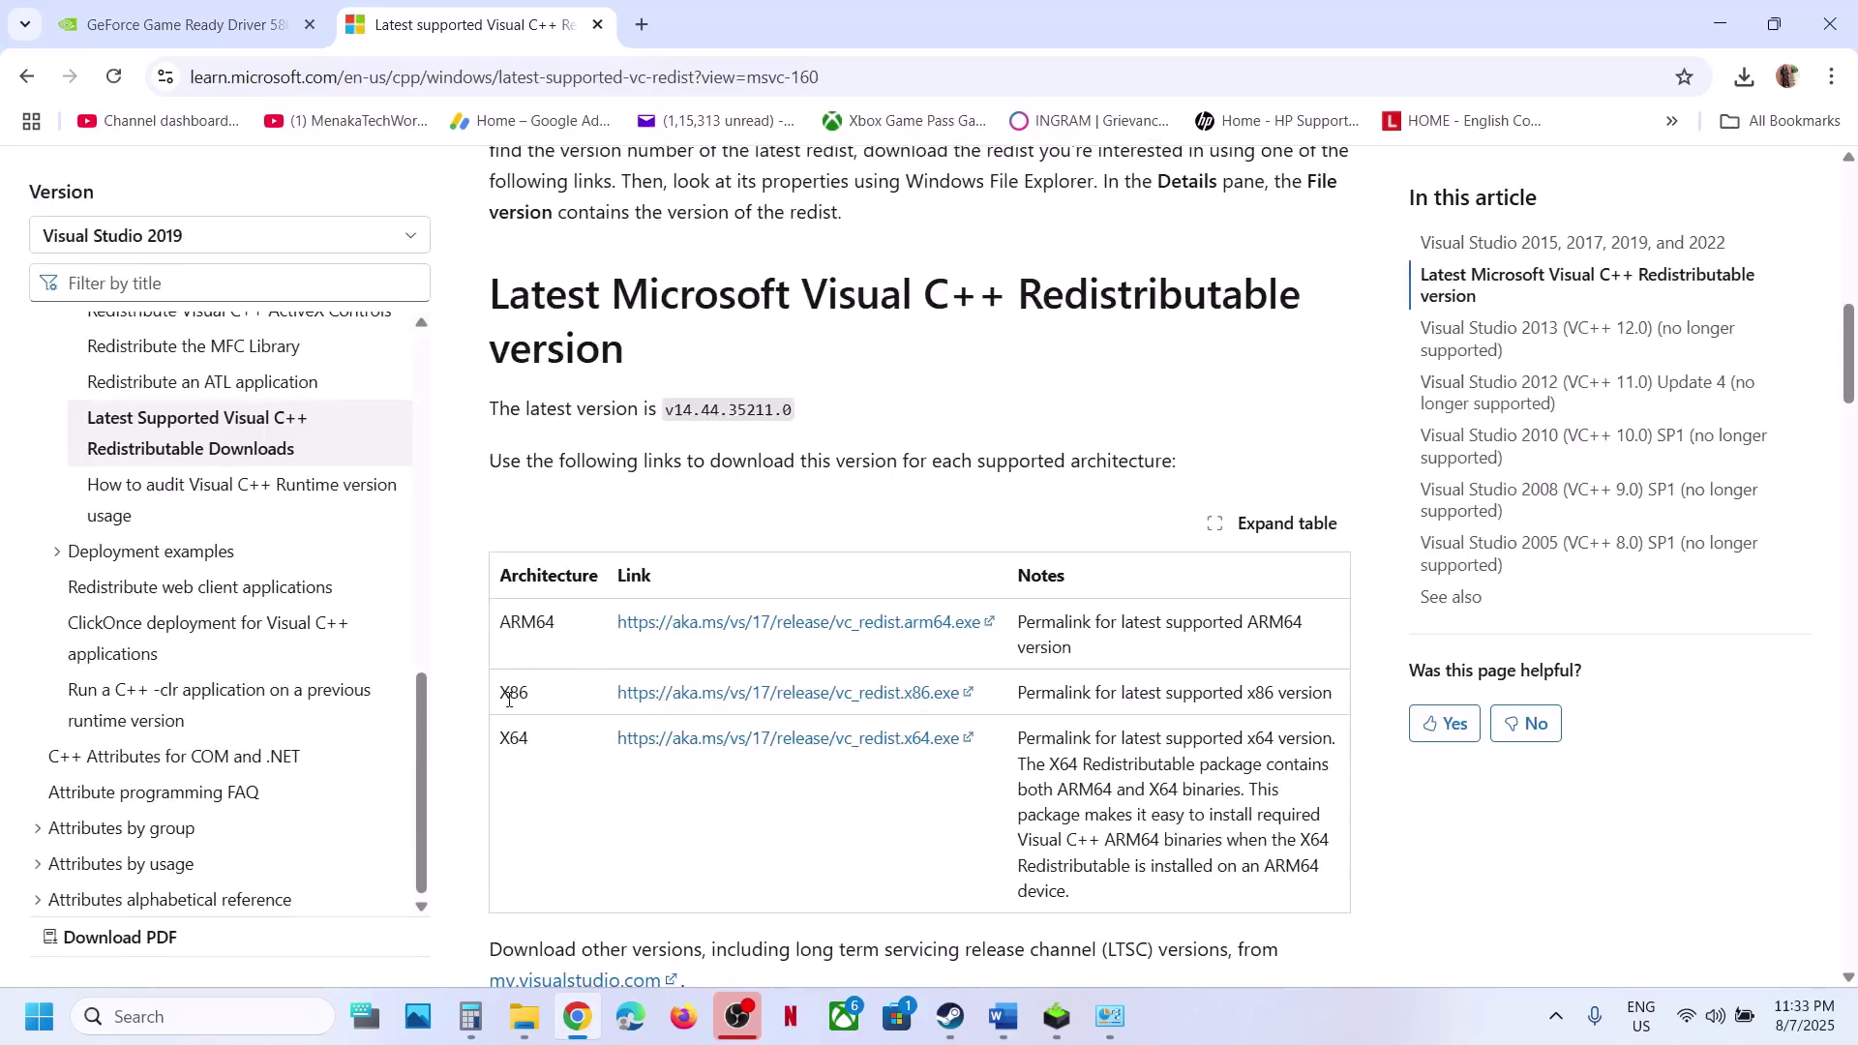
left_click(744, 693)
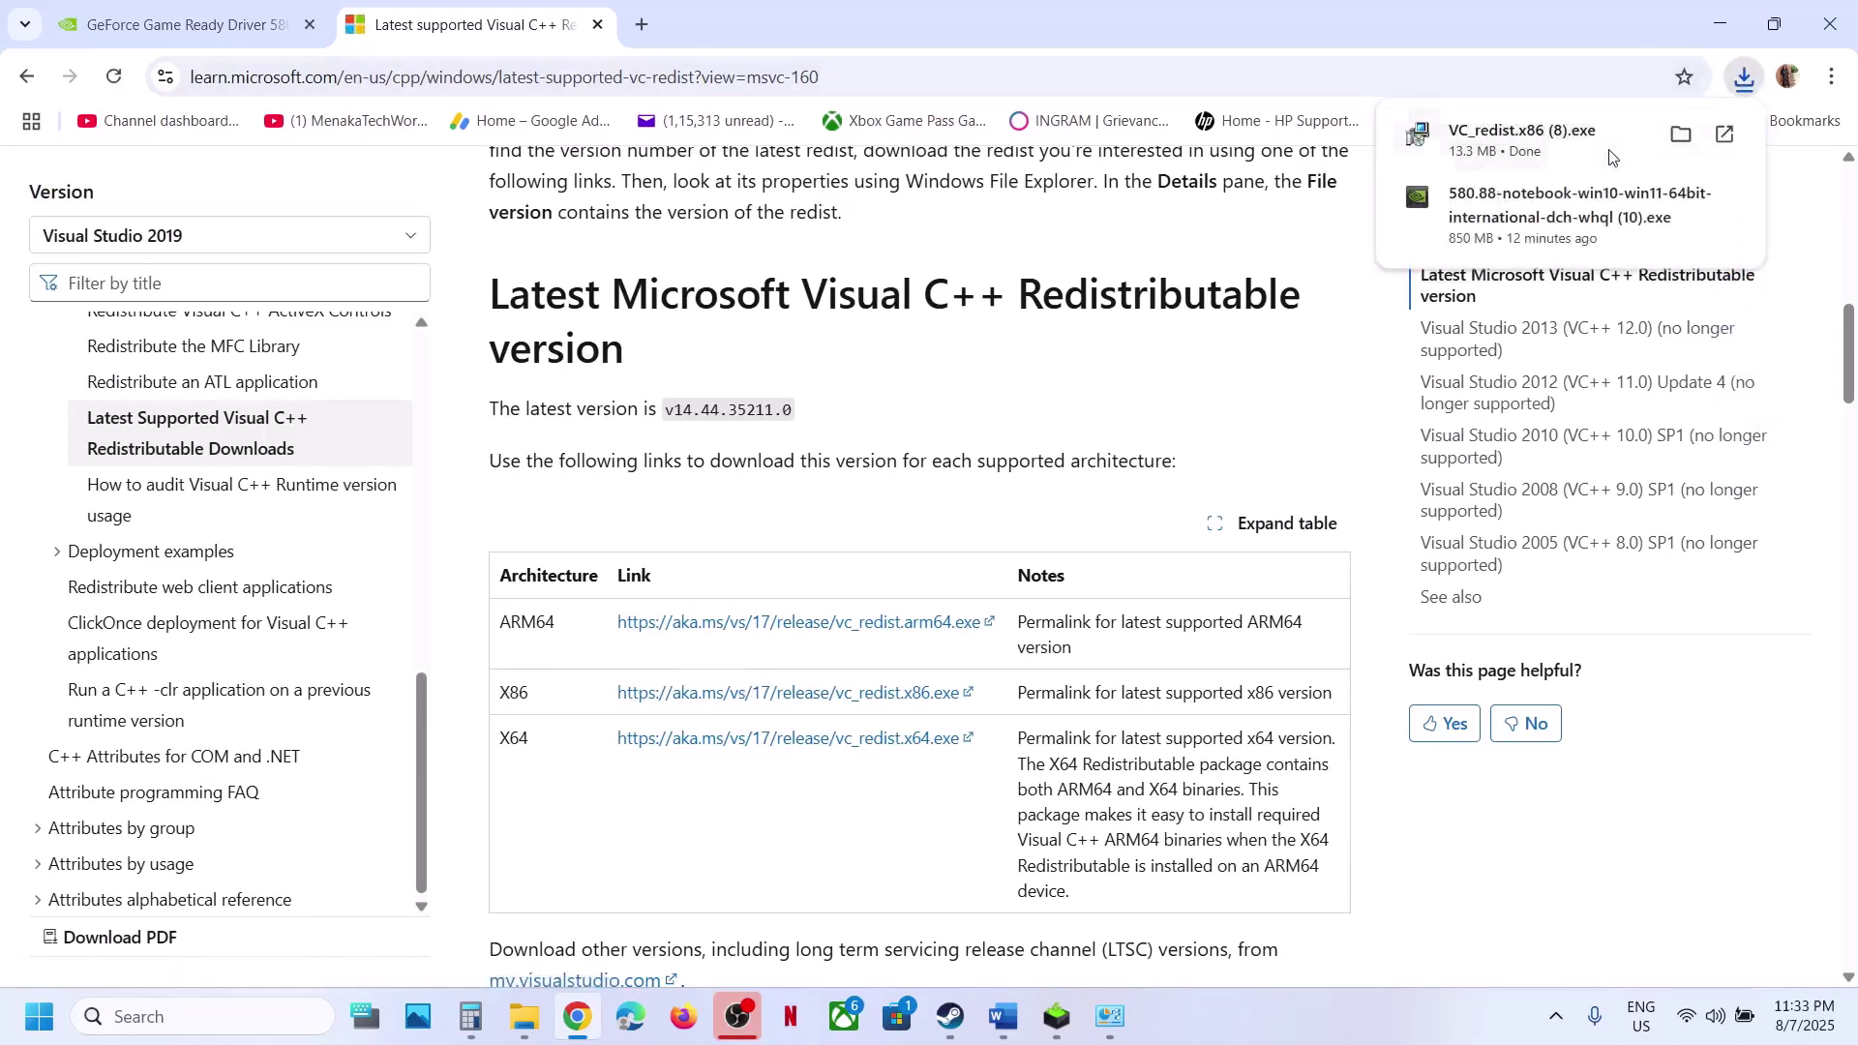
left_click(1609, 153)
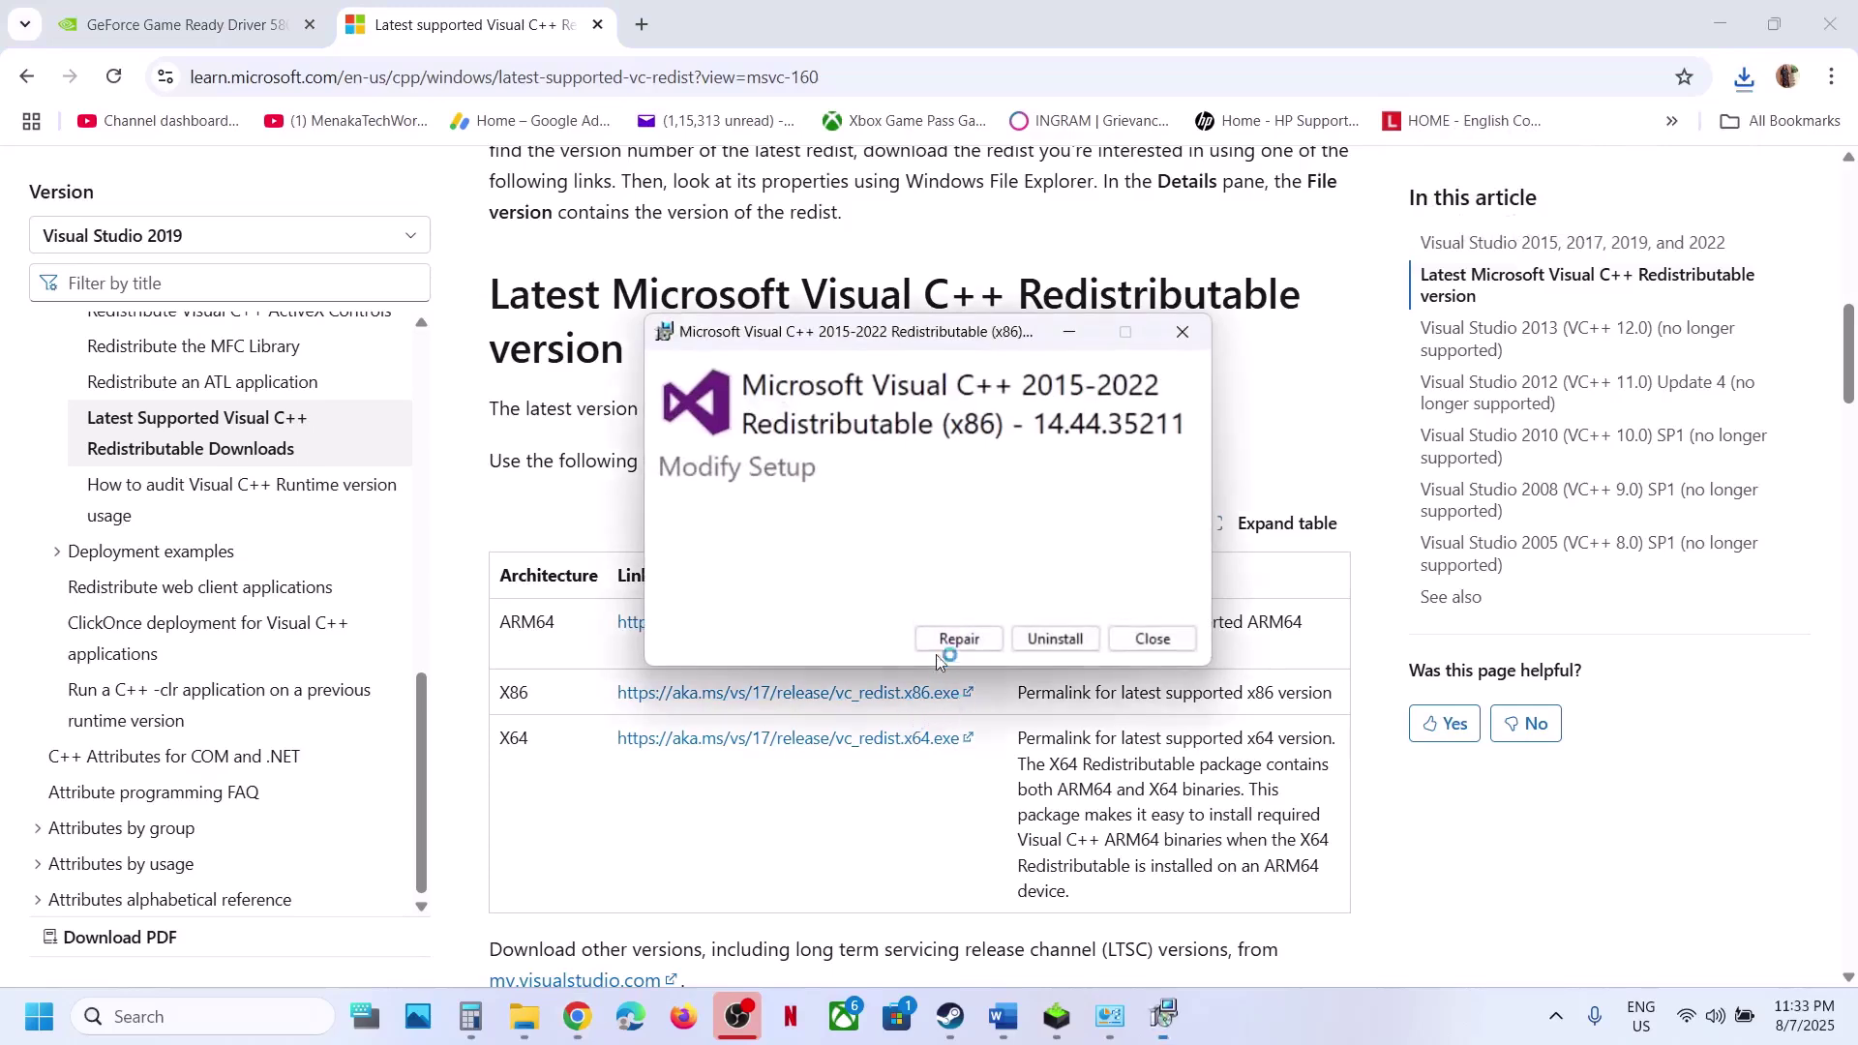
left_click(952, 631)
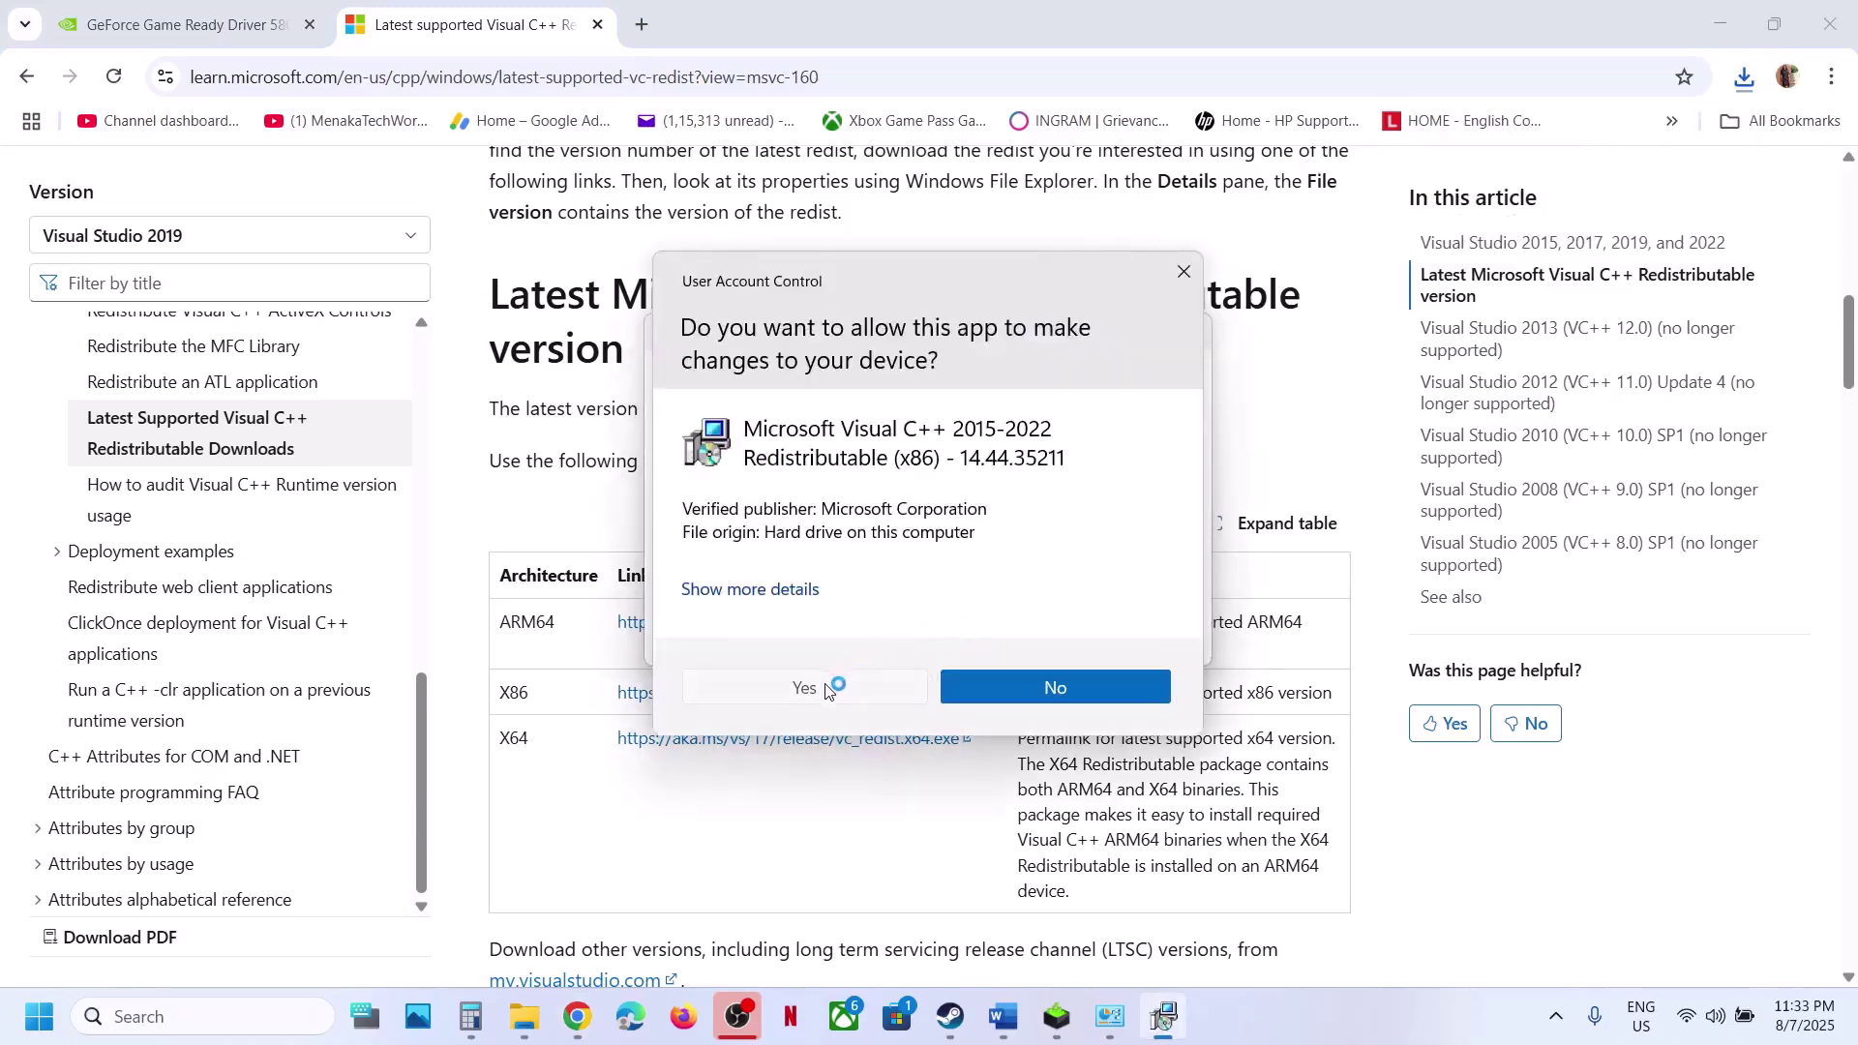
left_click(817, 688)
- Download the X64 Visual C++ Redistributable, run its Repair, and approve the account control request
double_click(515, 741)
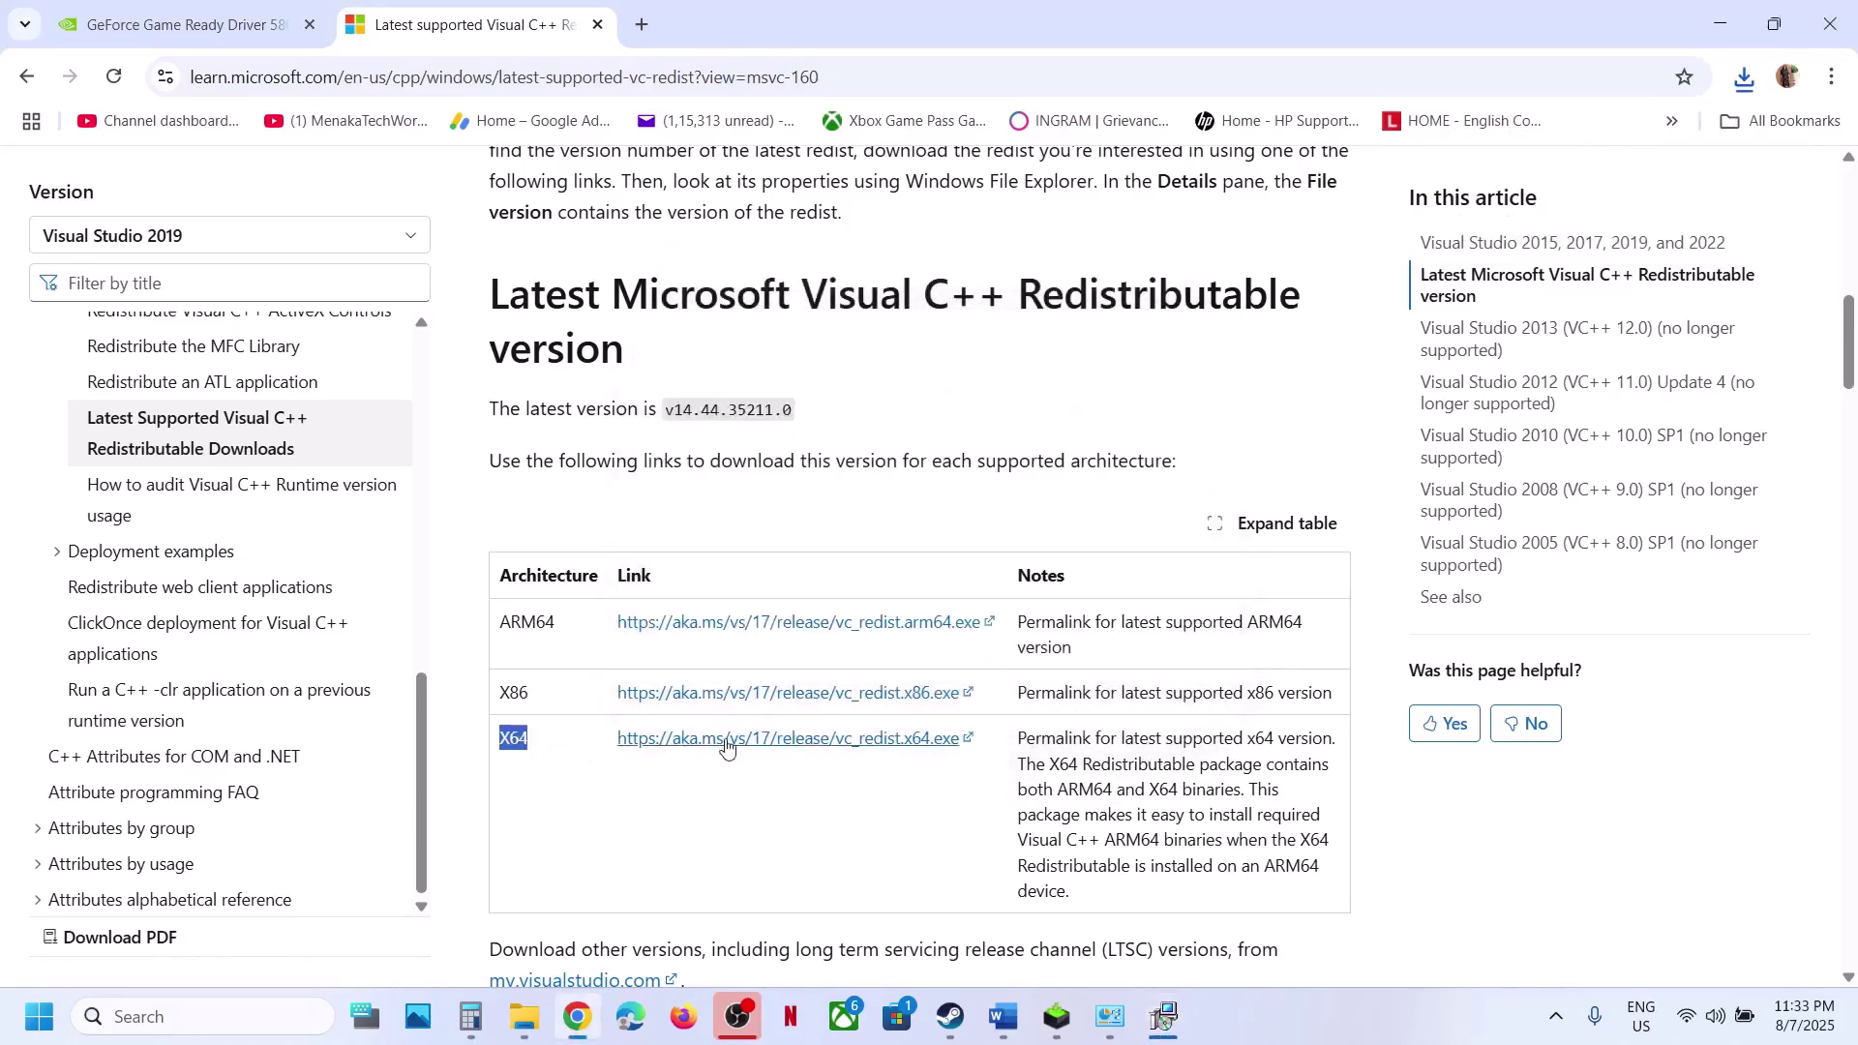
left_click(1744, 78)
left_click(1491, 184)
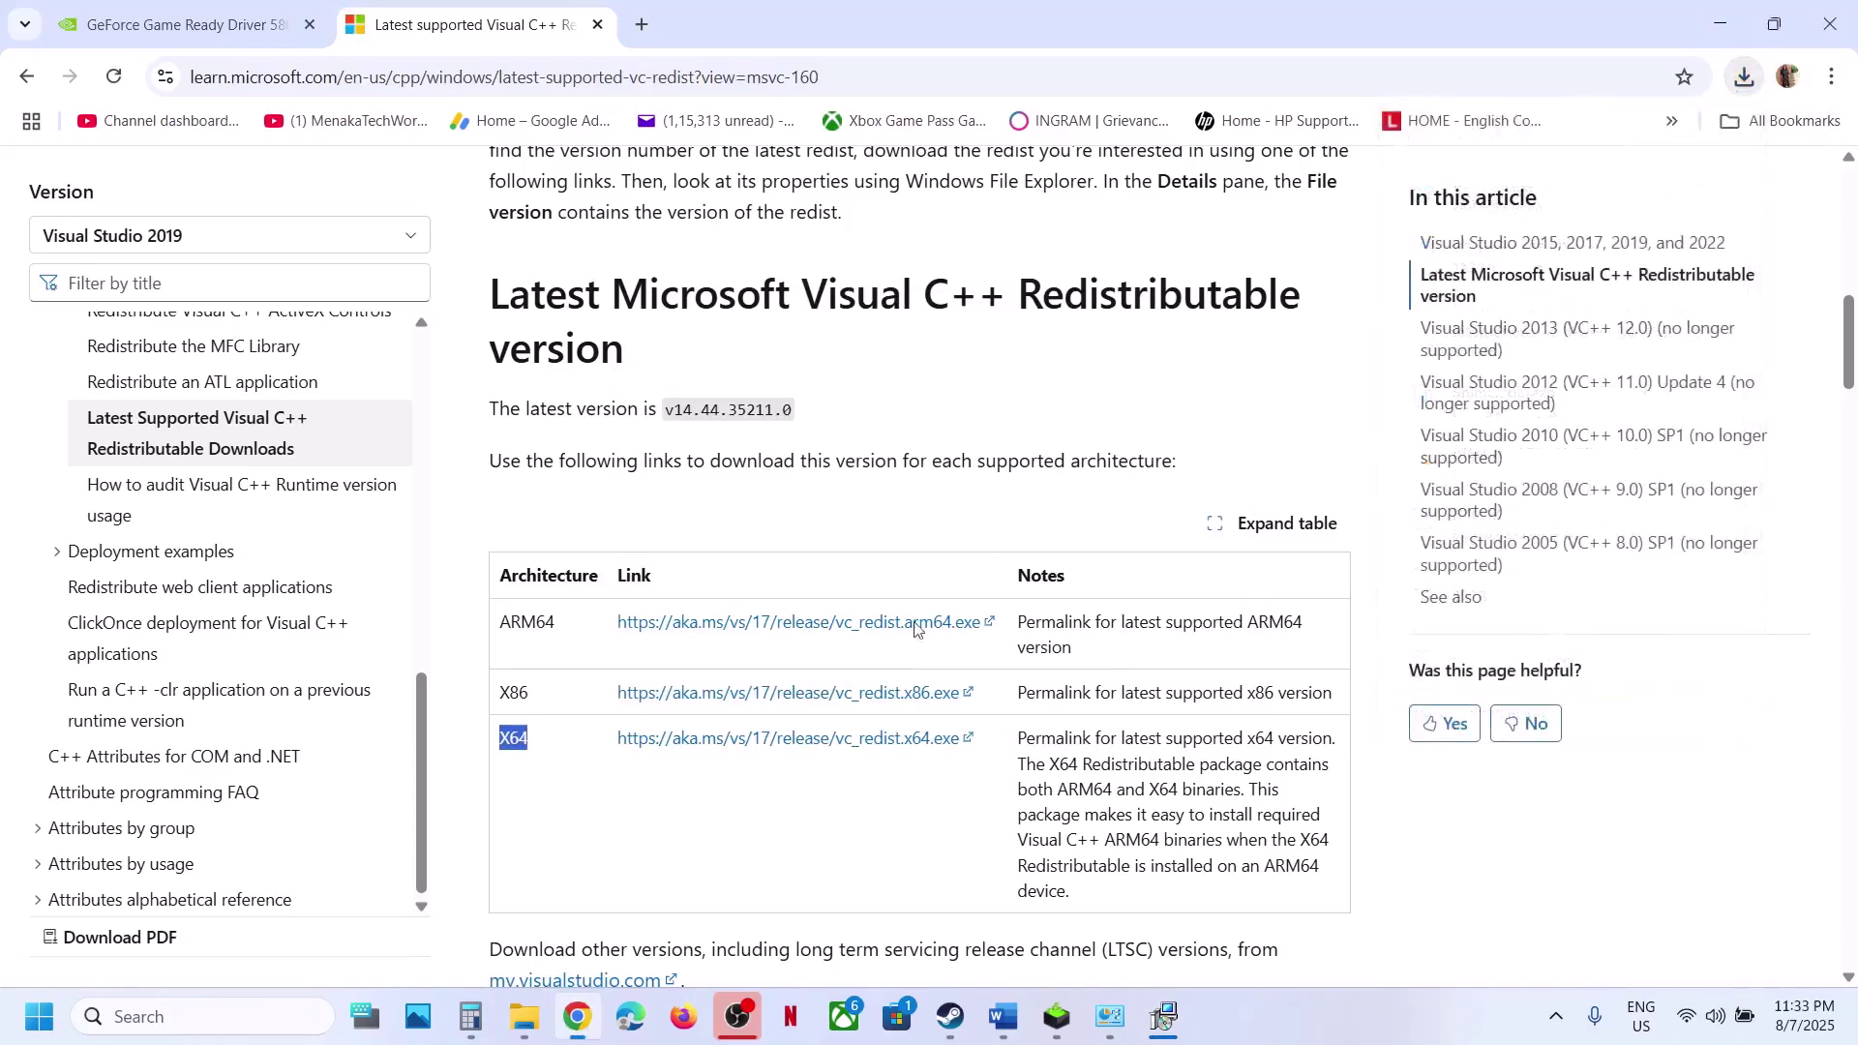
left_click(958, 639)
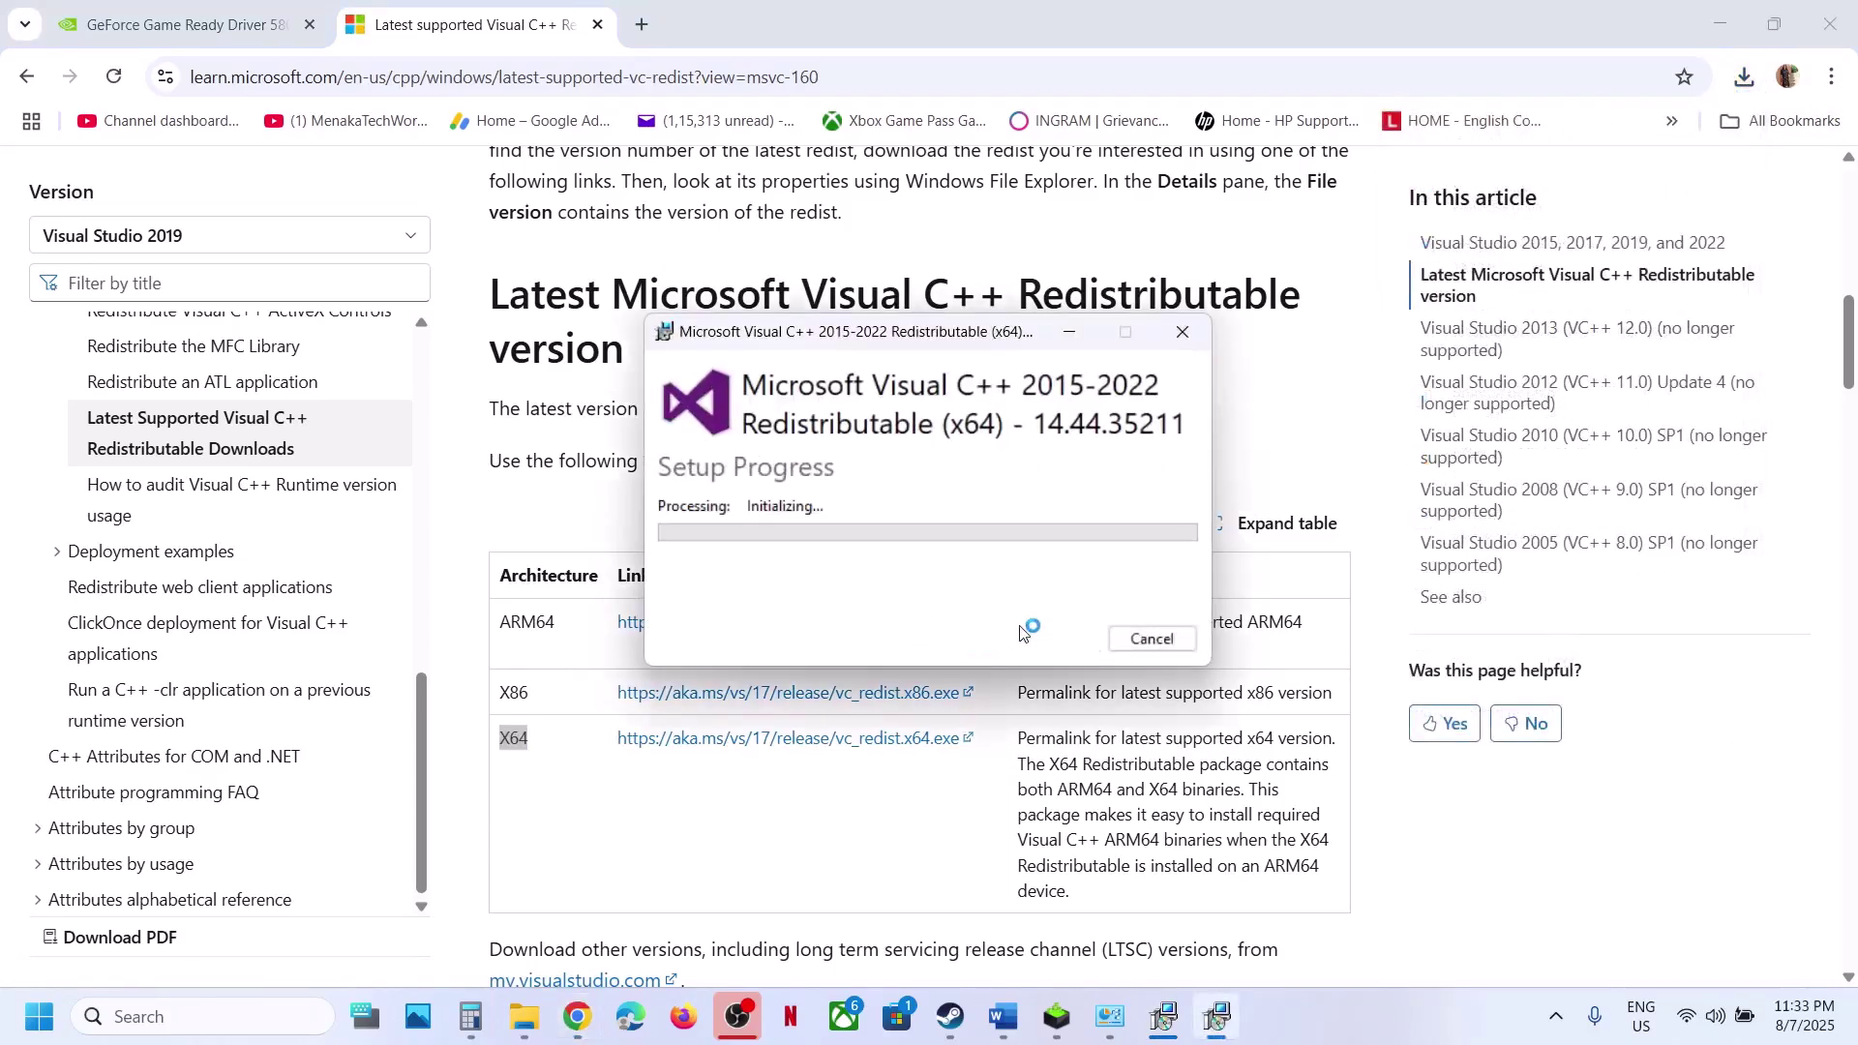
left_click(803, 691)
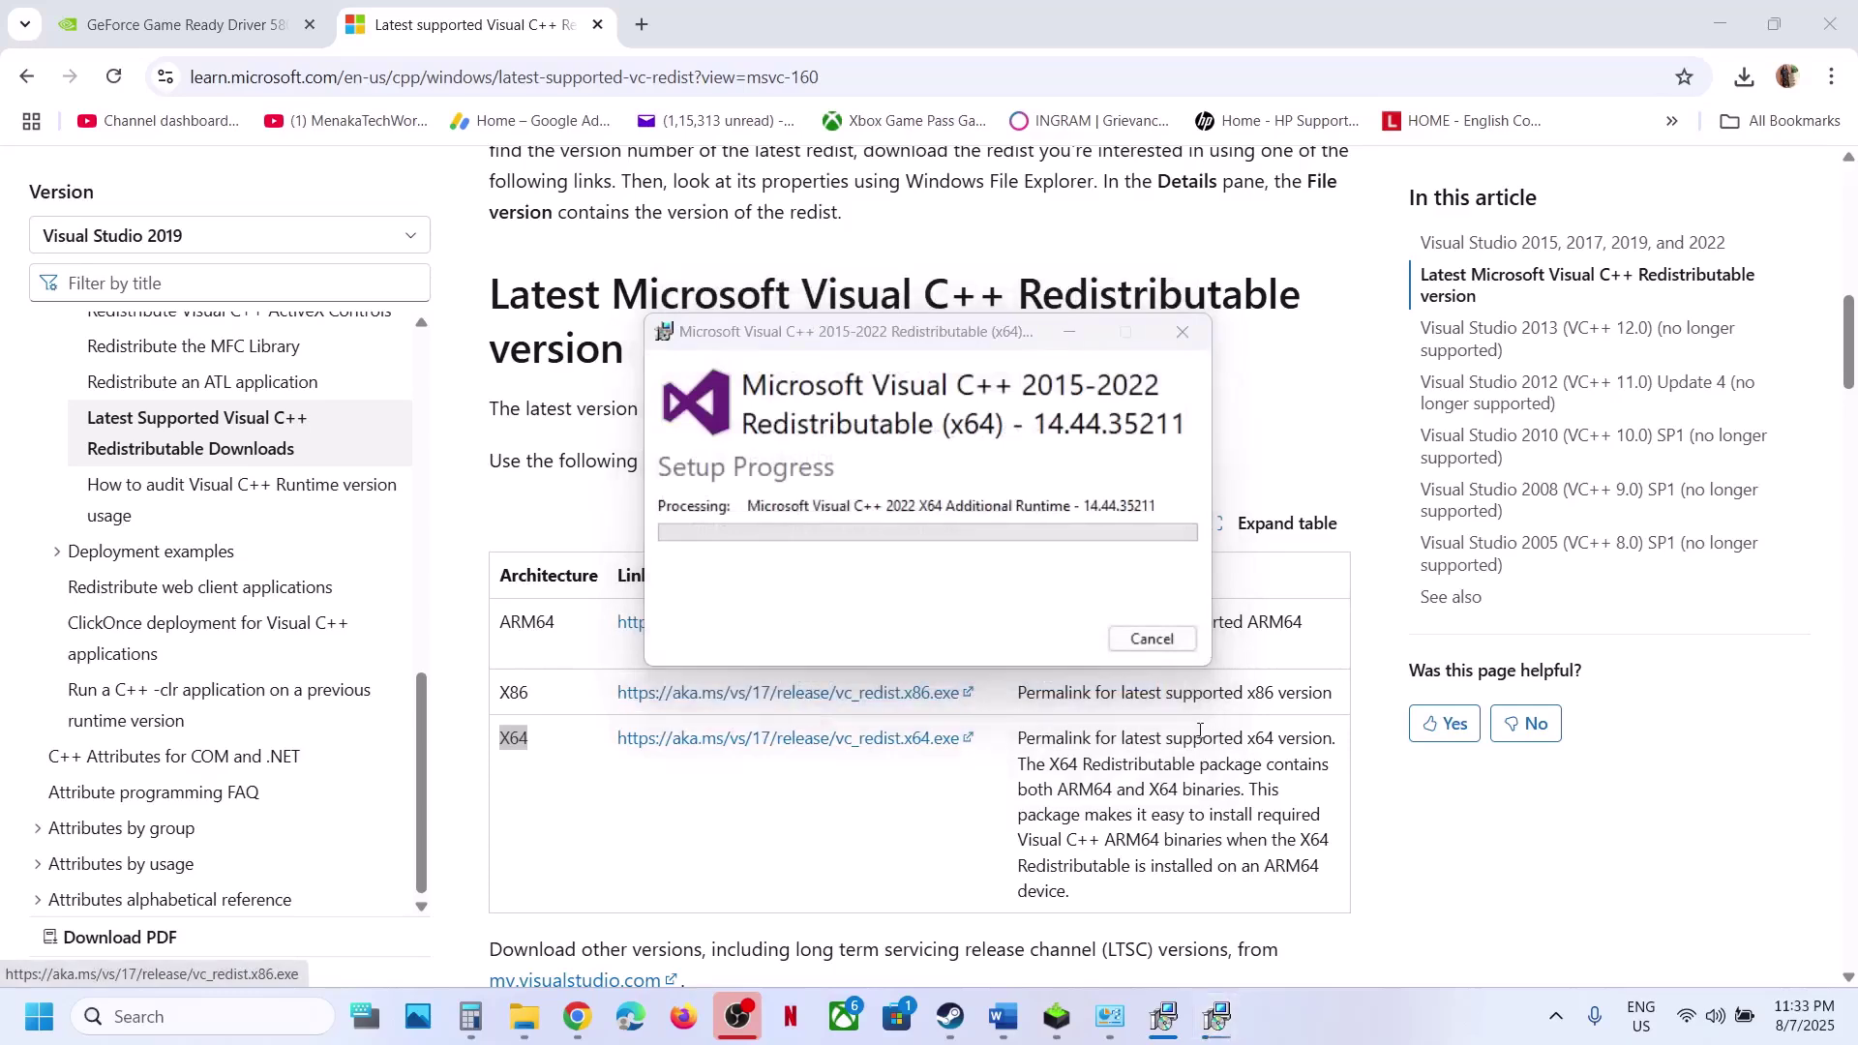
- Bring up the x86 setup window, move it off the x64 one, and close both installers
left_click(1161, 1021)
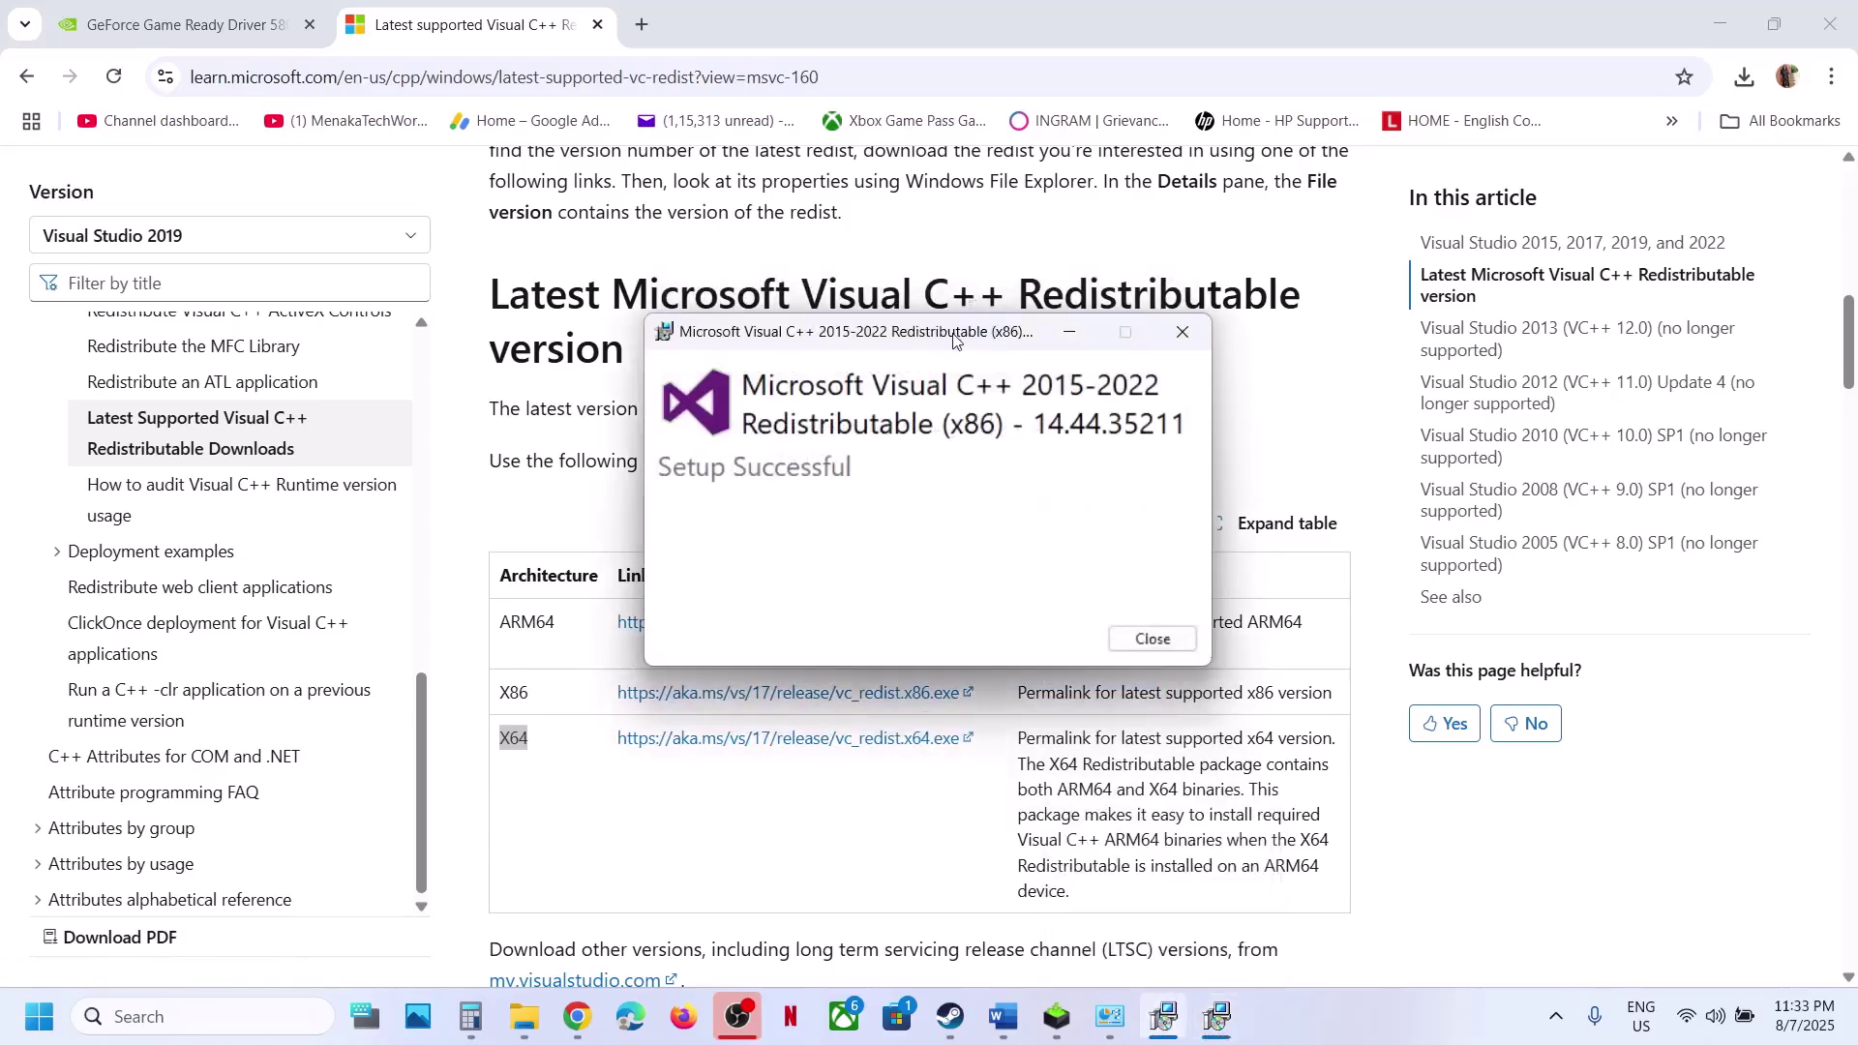
left_click_drag(953, 338, 467, 414)
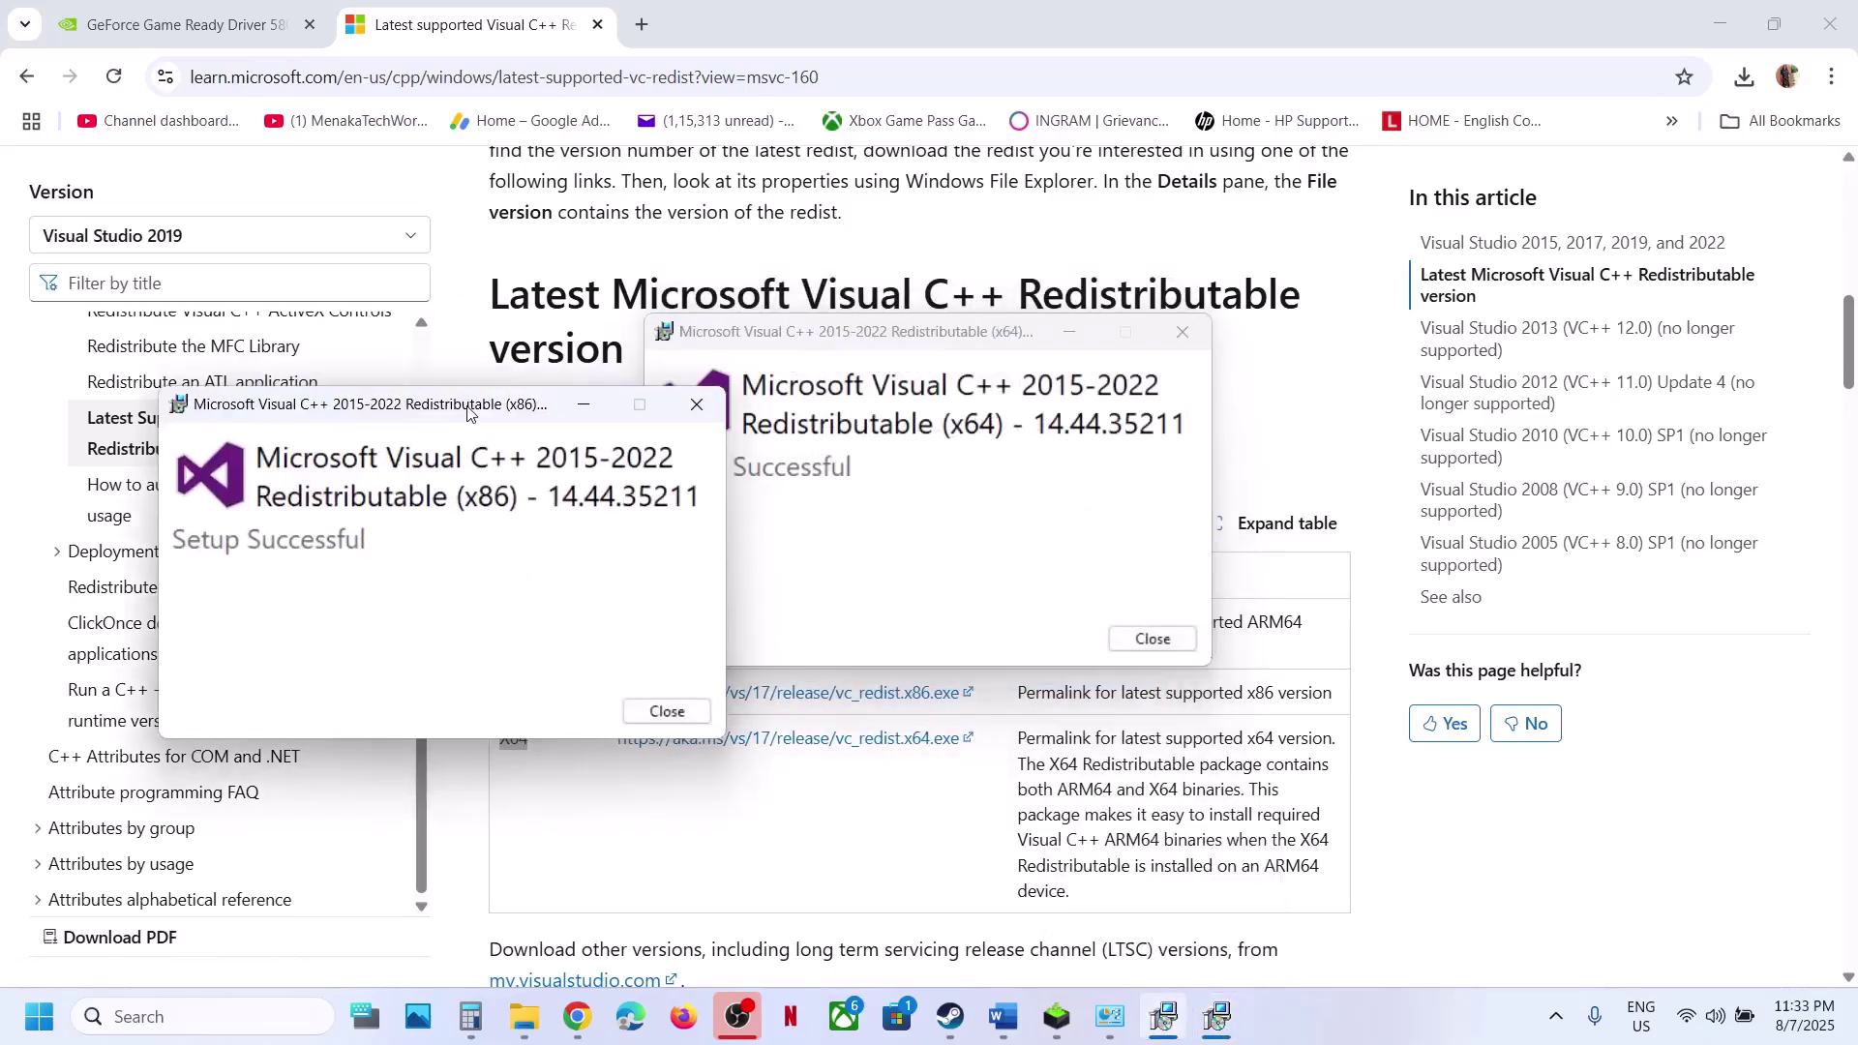
left_click(666, 711)
left_click(1153, 639)
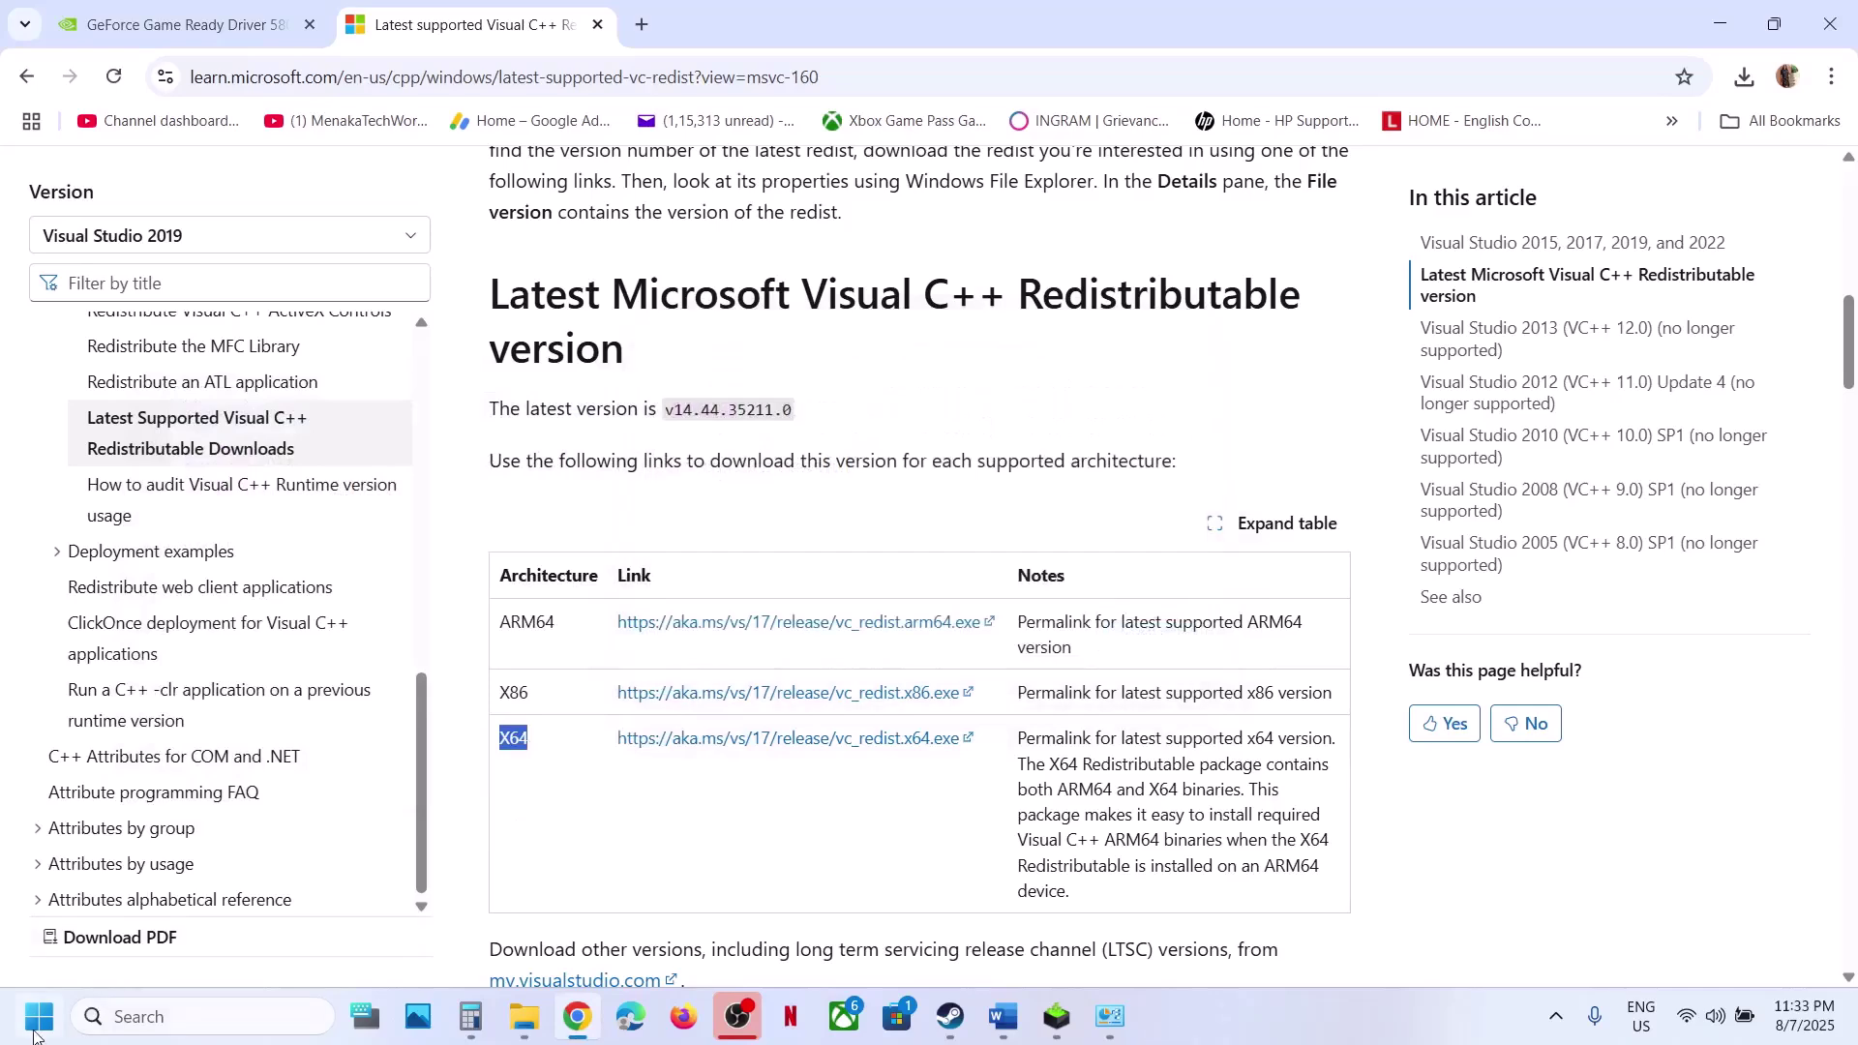
- Look at the Restart option among the Windows power choices, and switch to the Mafia: The Old Country page in Steam
left_click(40, 1017)
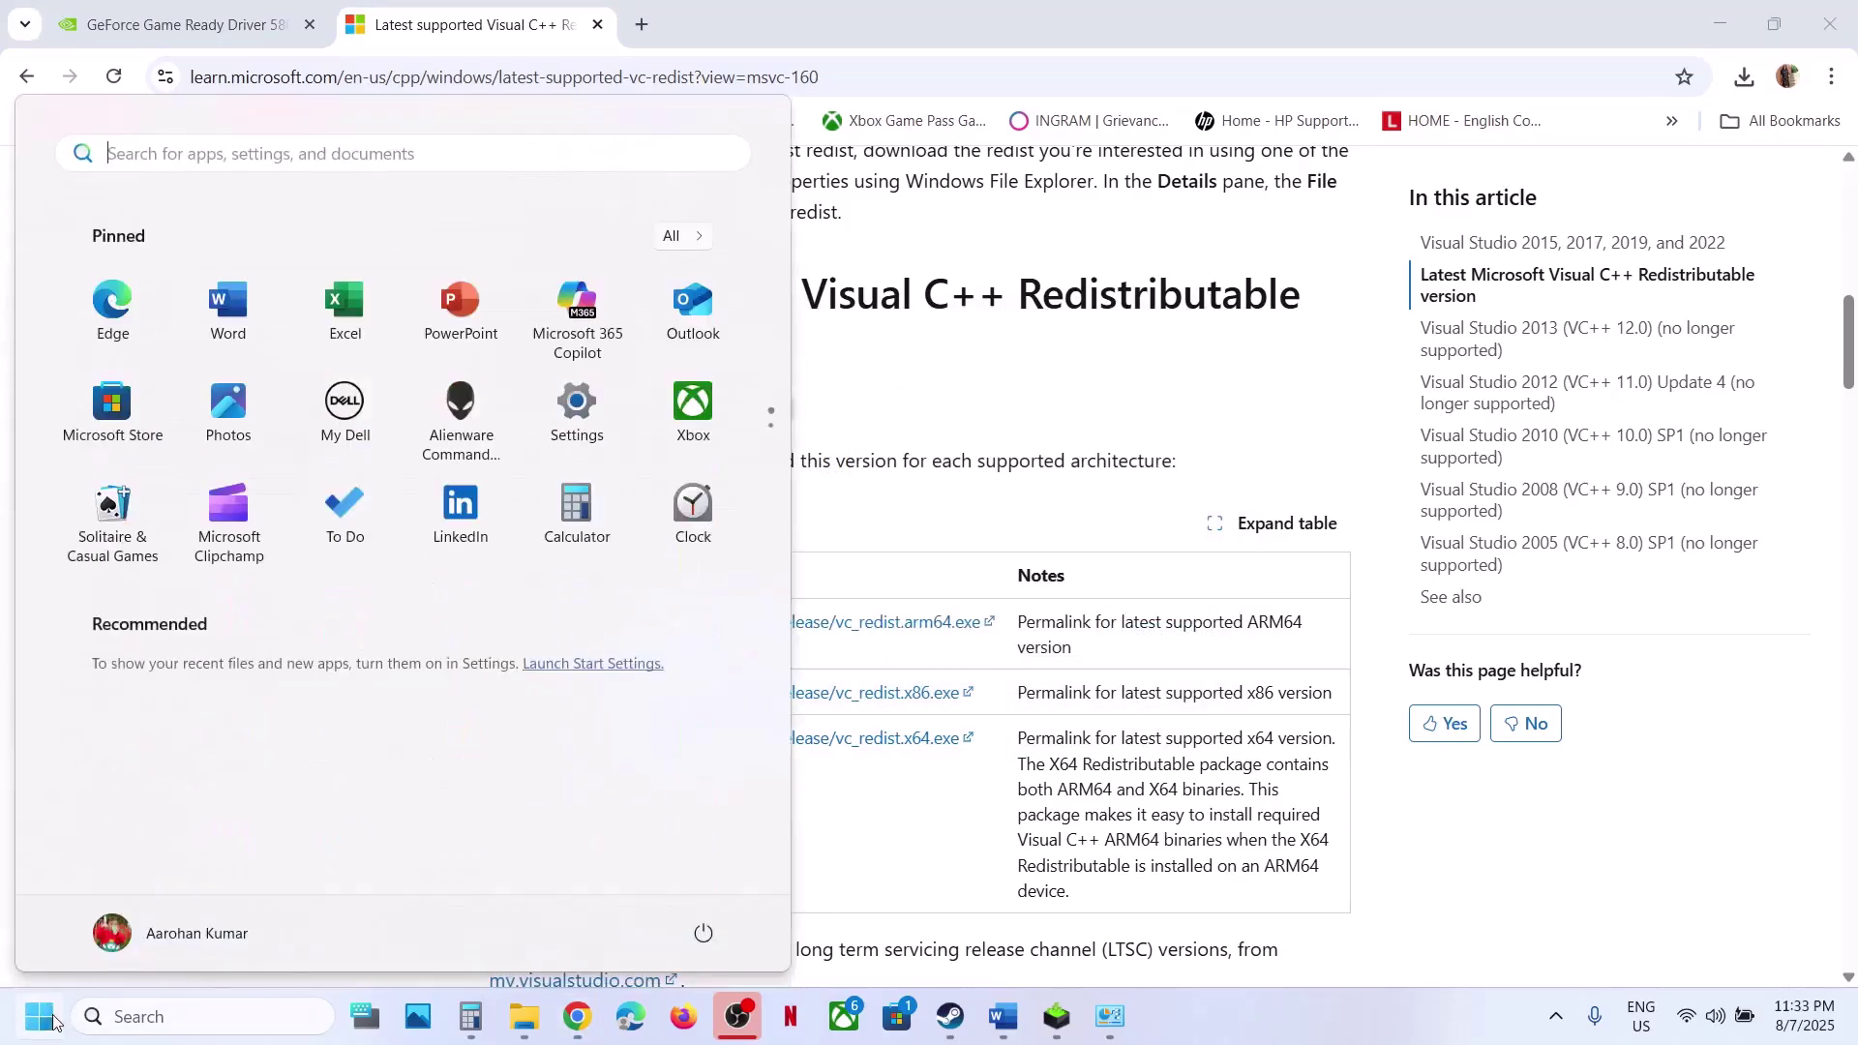
left_click(709, 934)
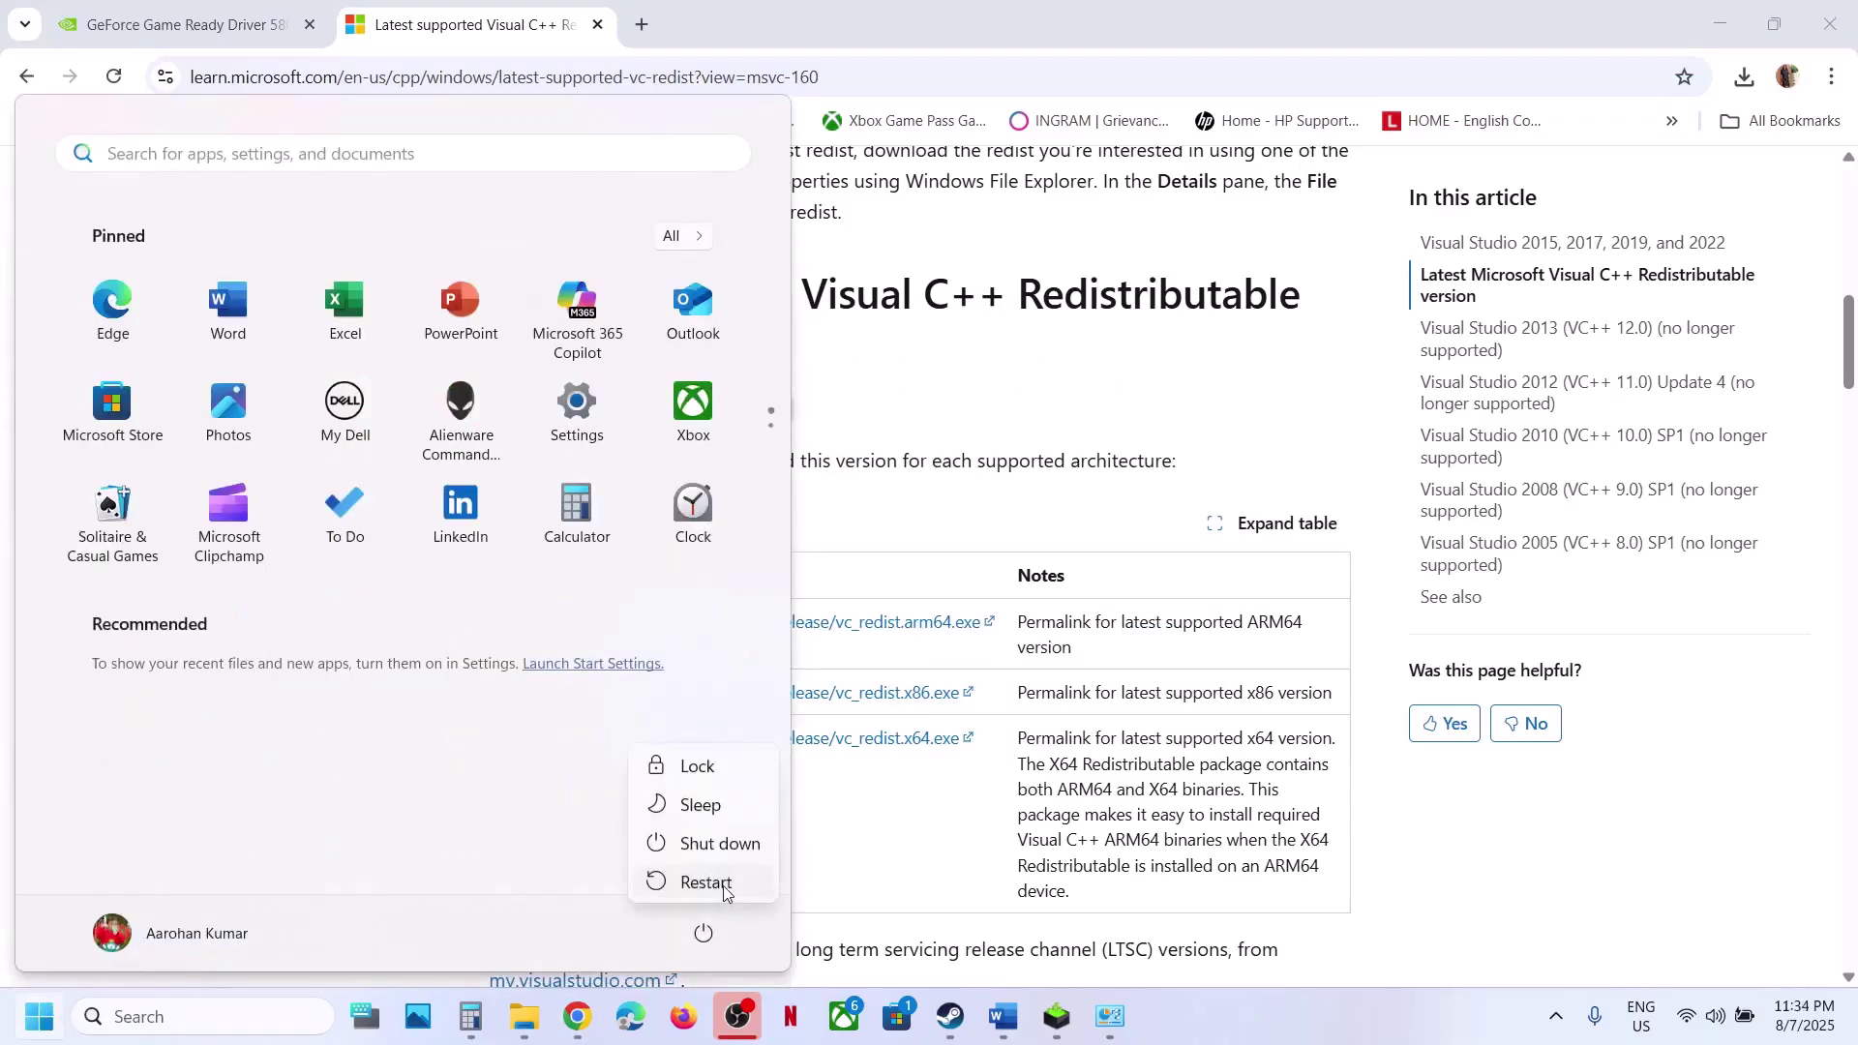
left_click_drag(937, 846, 954, 973)
scroll(954, 972, "down", 3)
left_click(950, 1016)
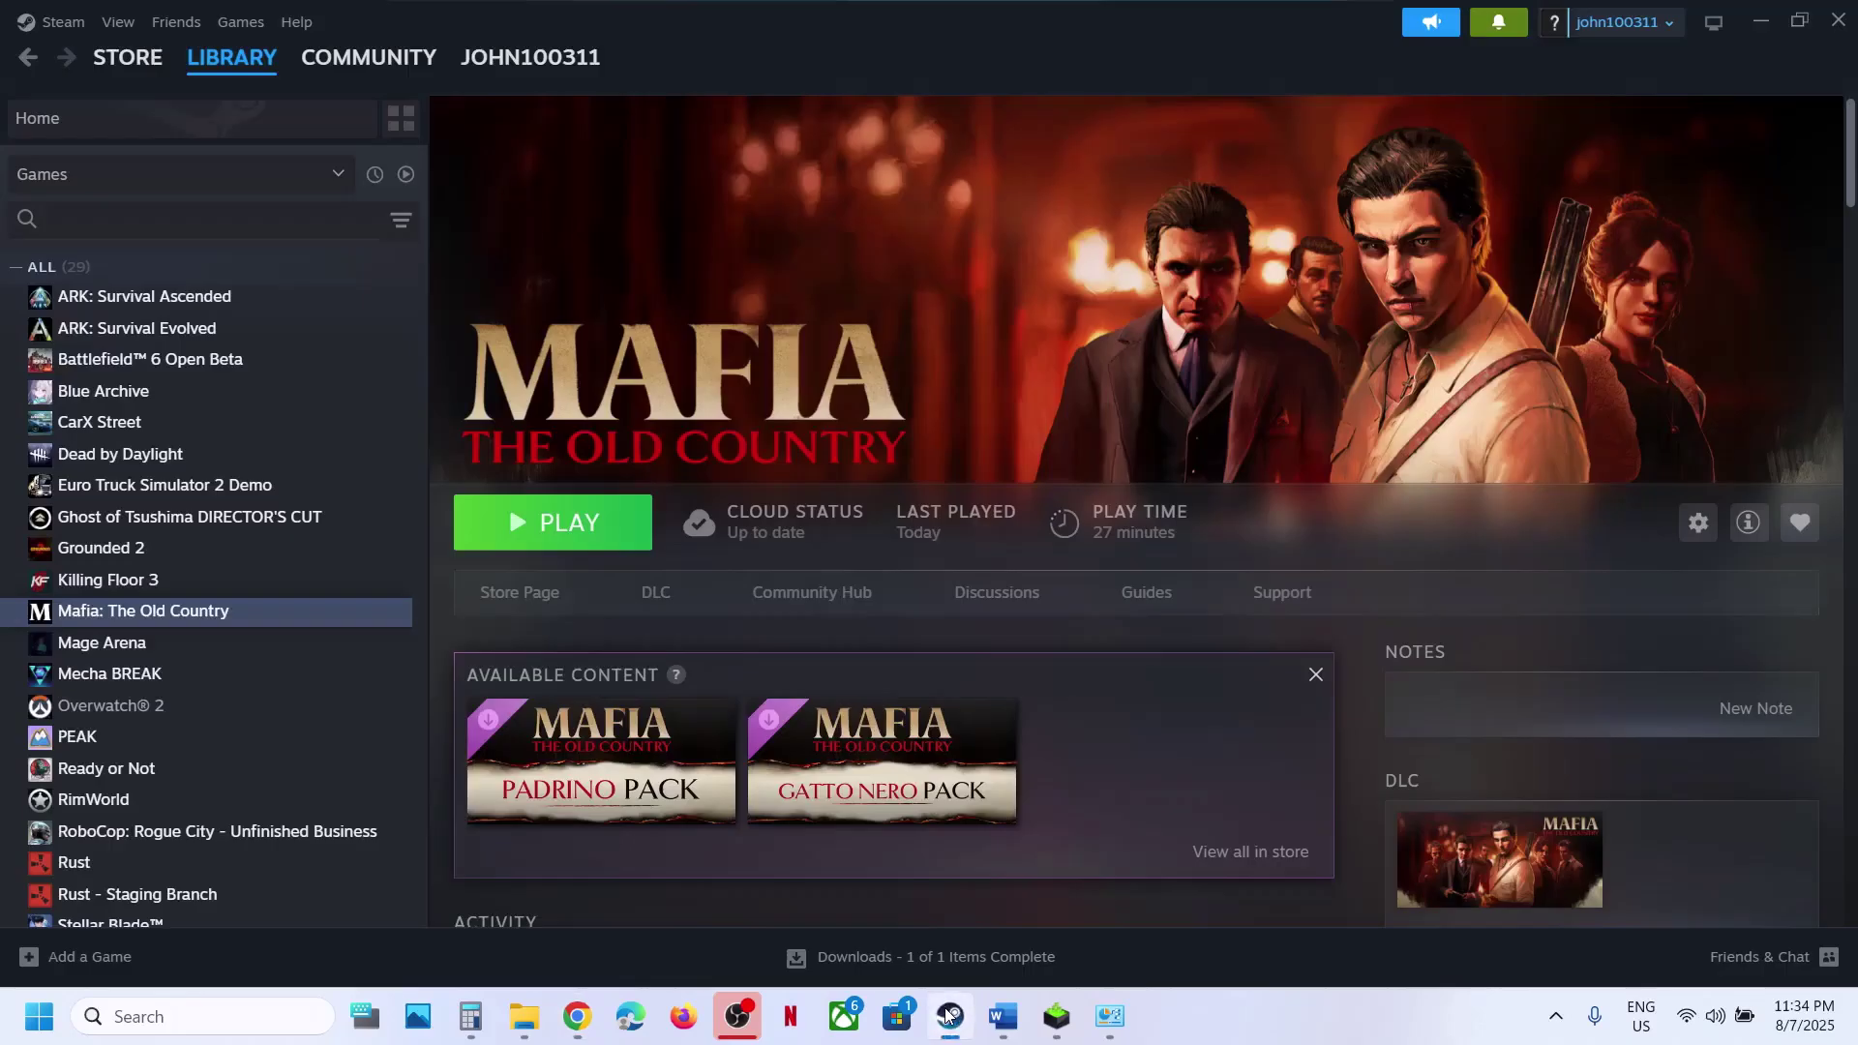
- Return to the Word note's Step 13 on updating Windows, and check for updates in the Windows Update settings
left_click(994, 1011)
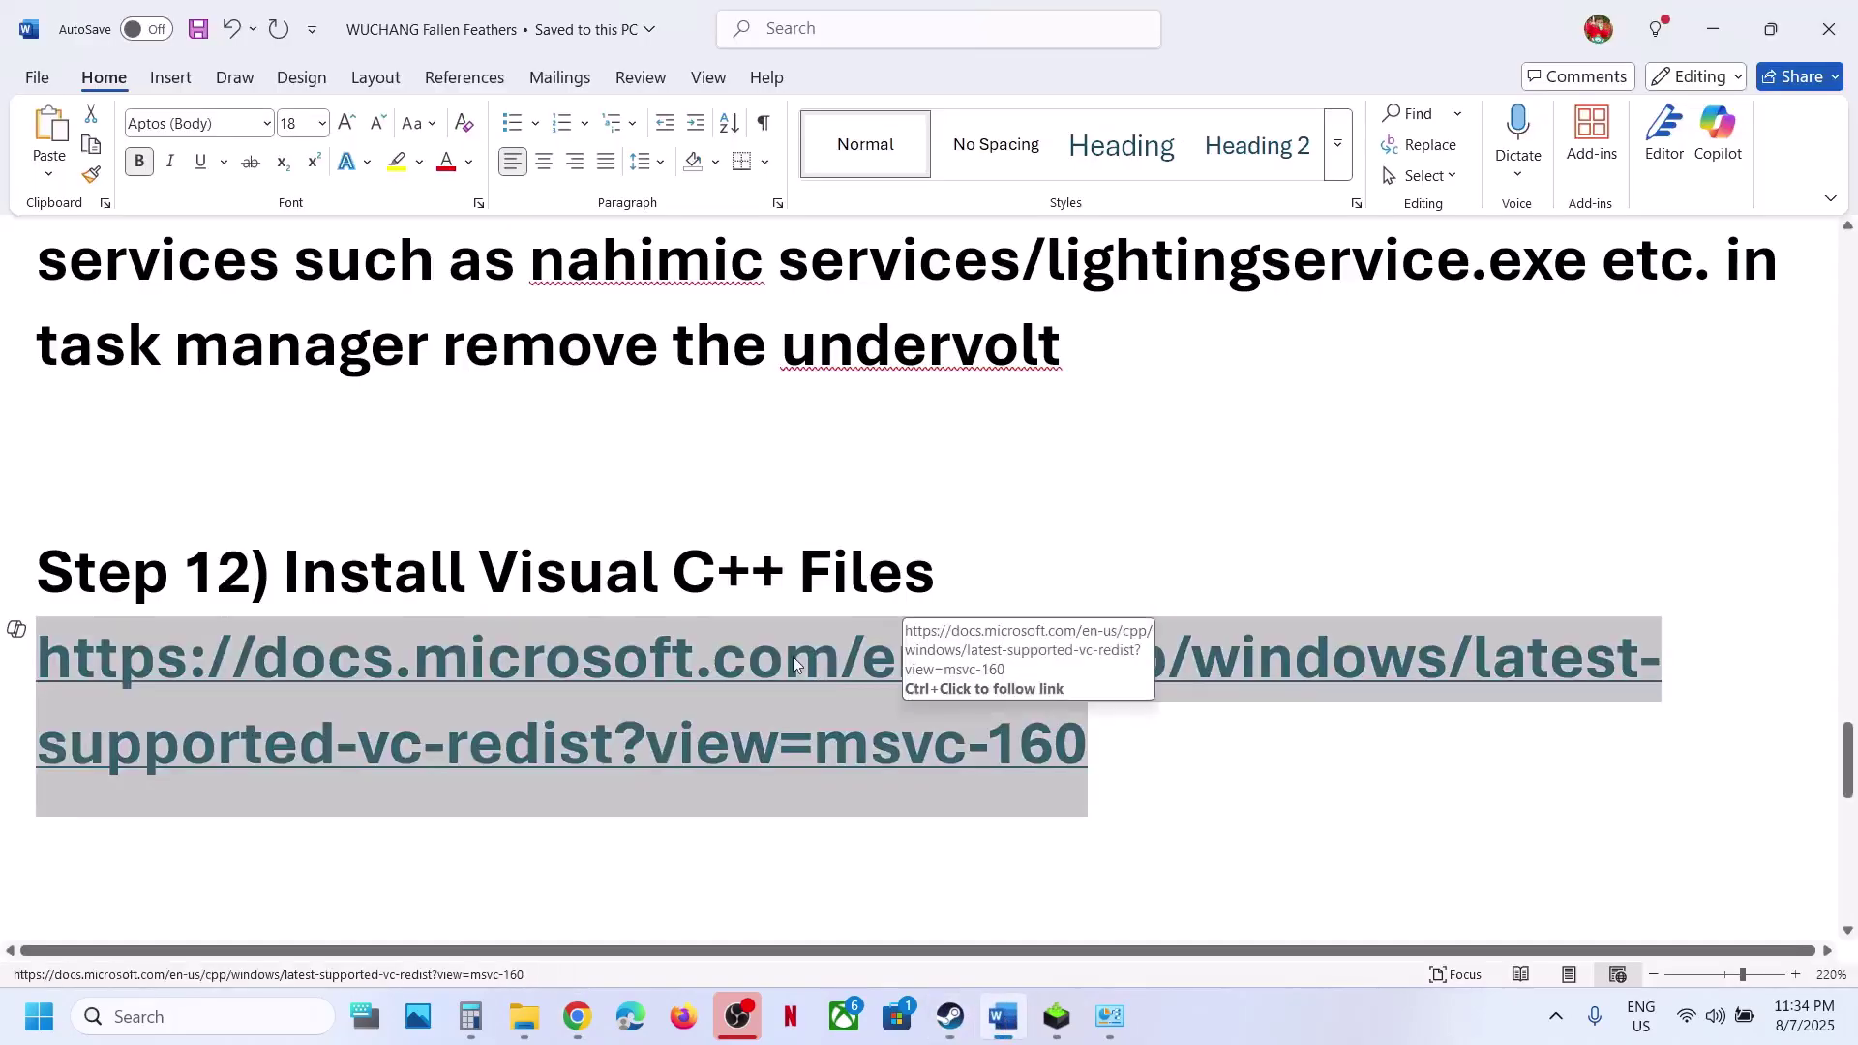
scroll(793, 657, "down", 2)
left_click_drag(779, 705, 297, 689)
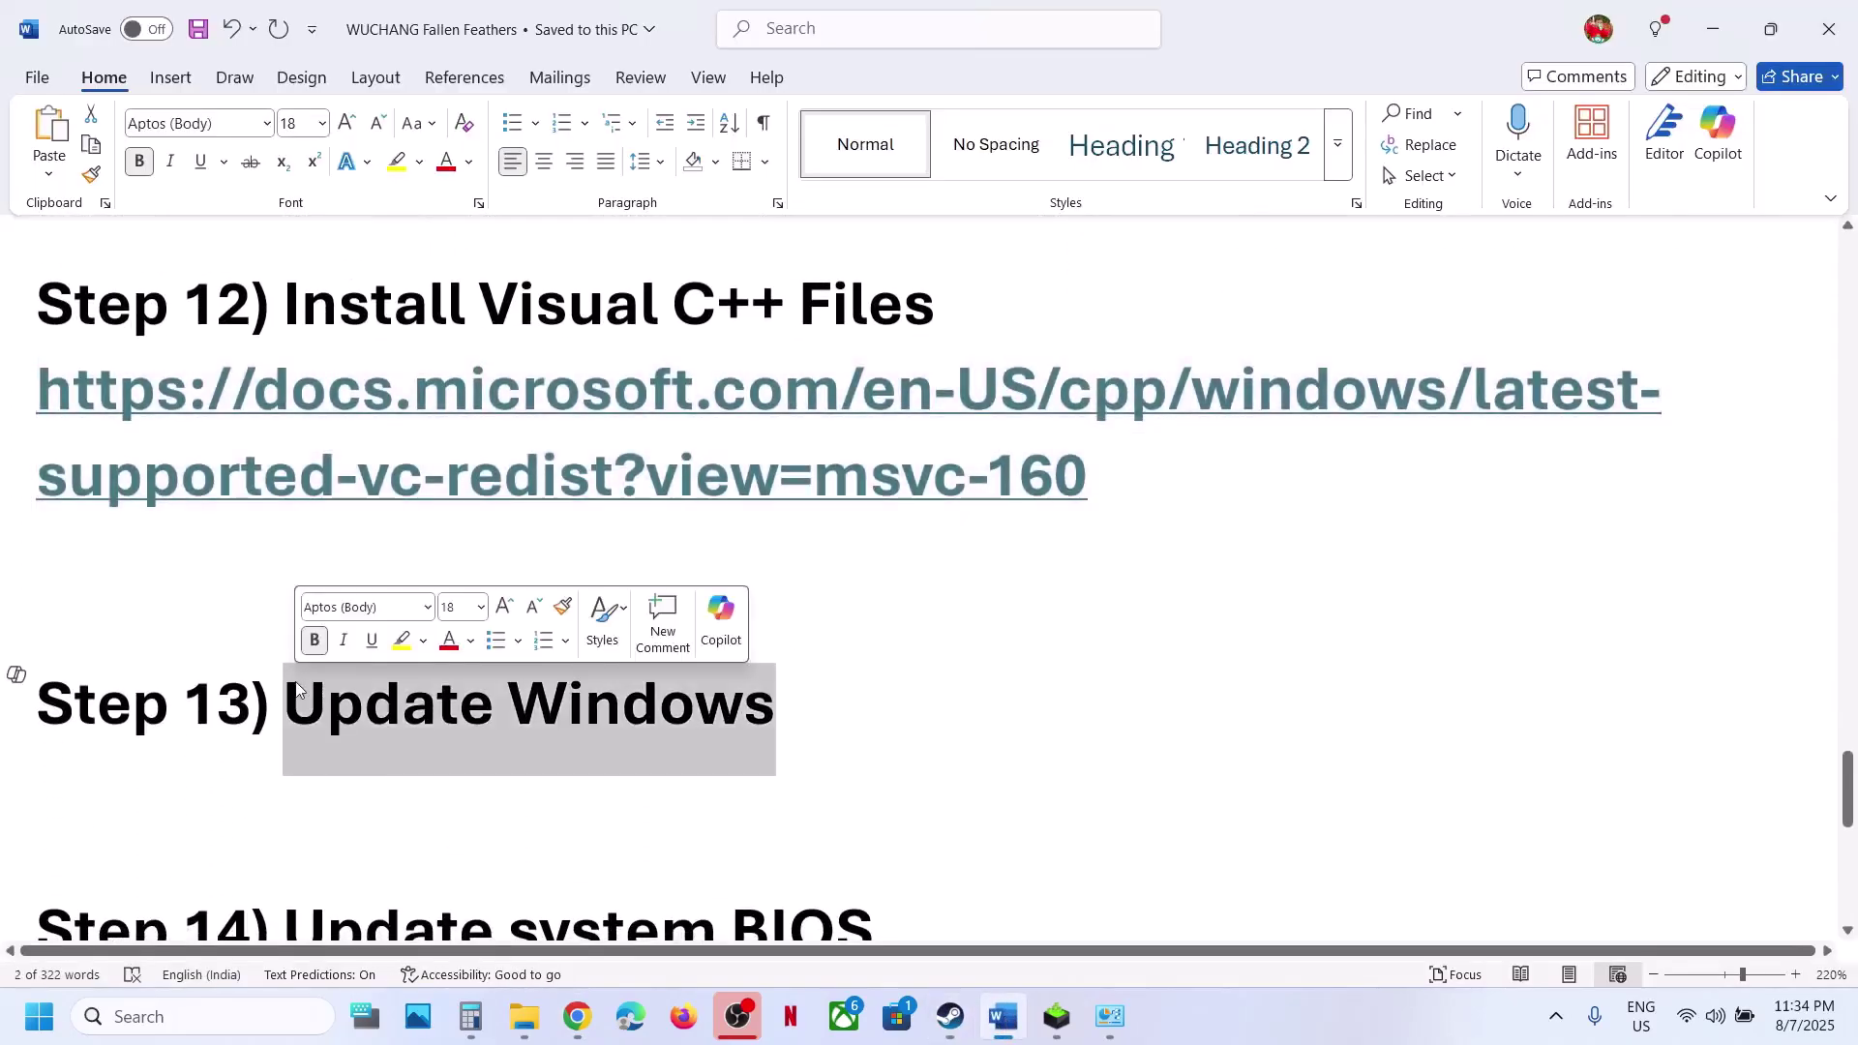
key("super+i")
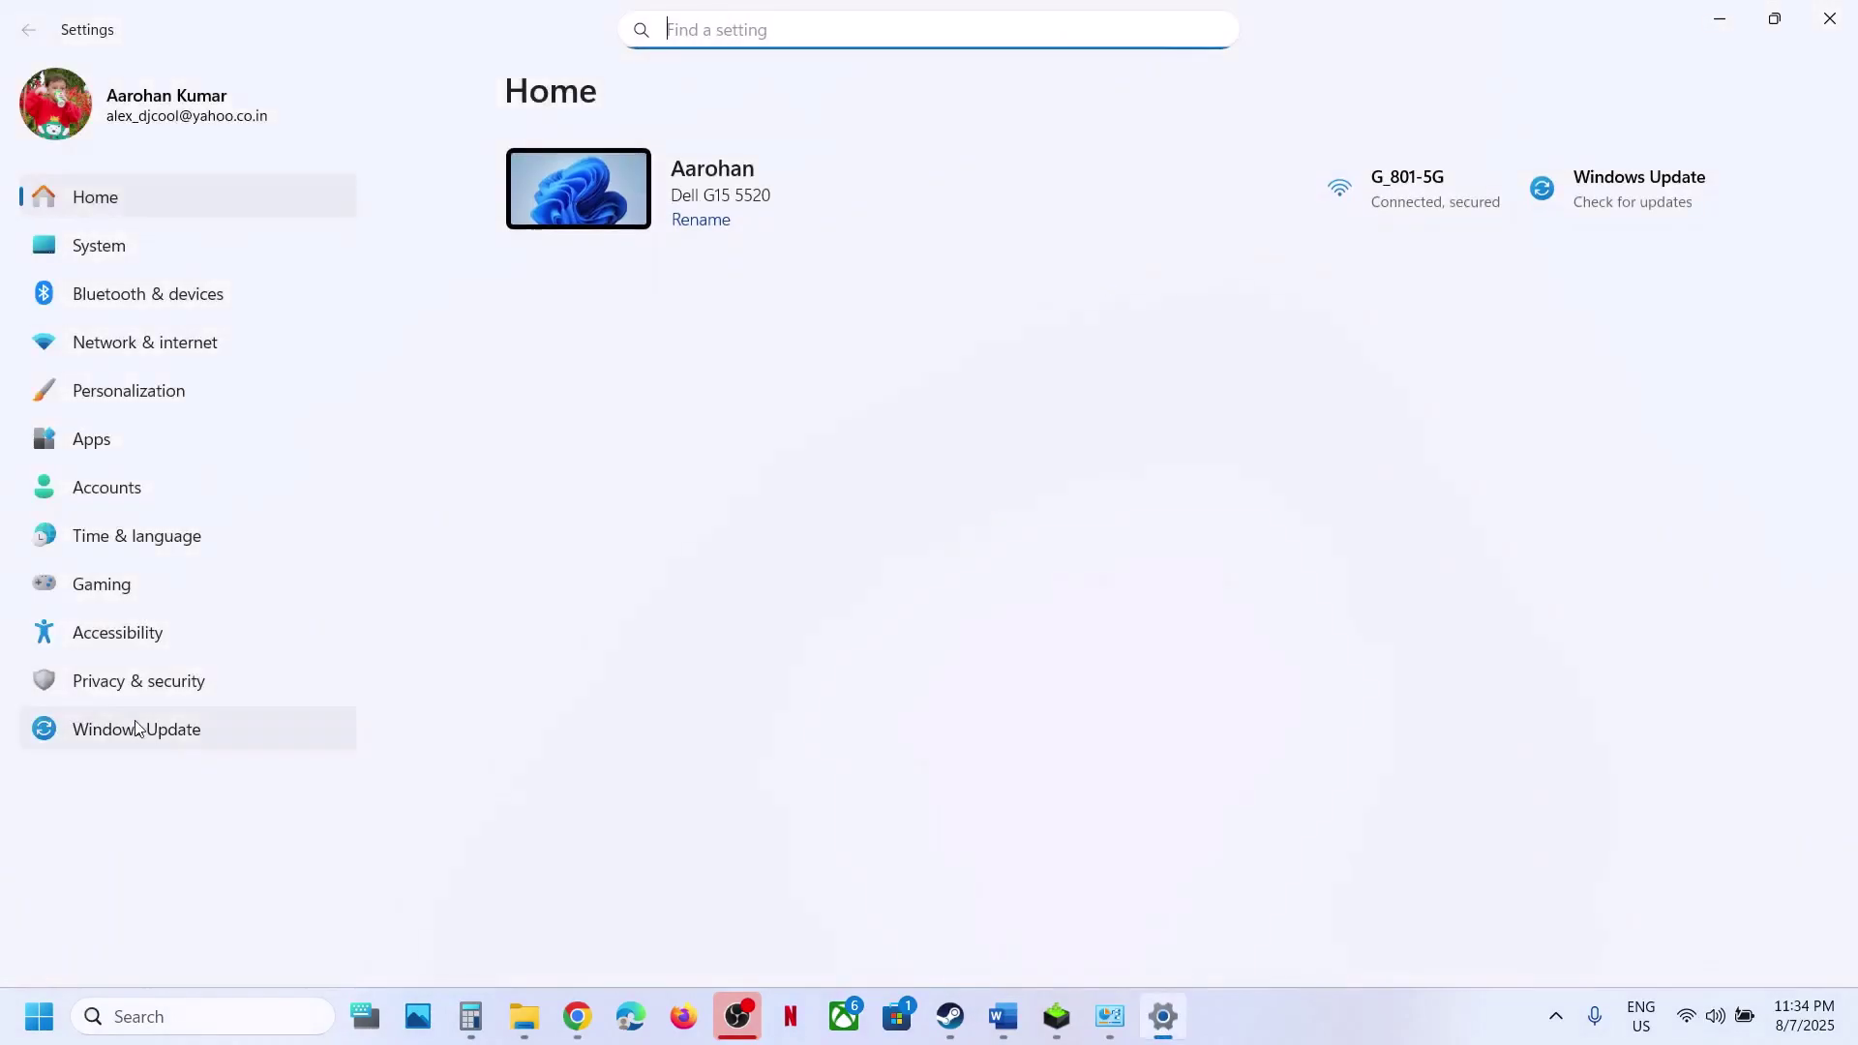
left_click(136, 730)
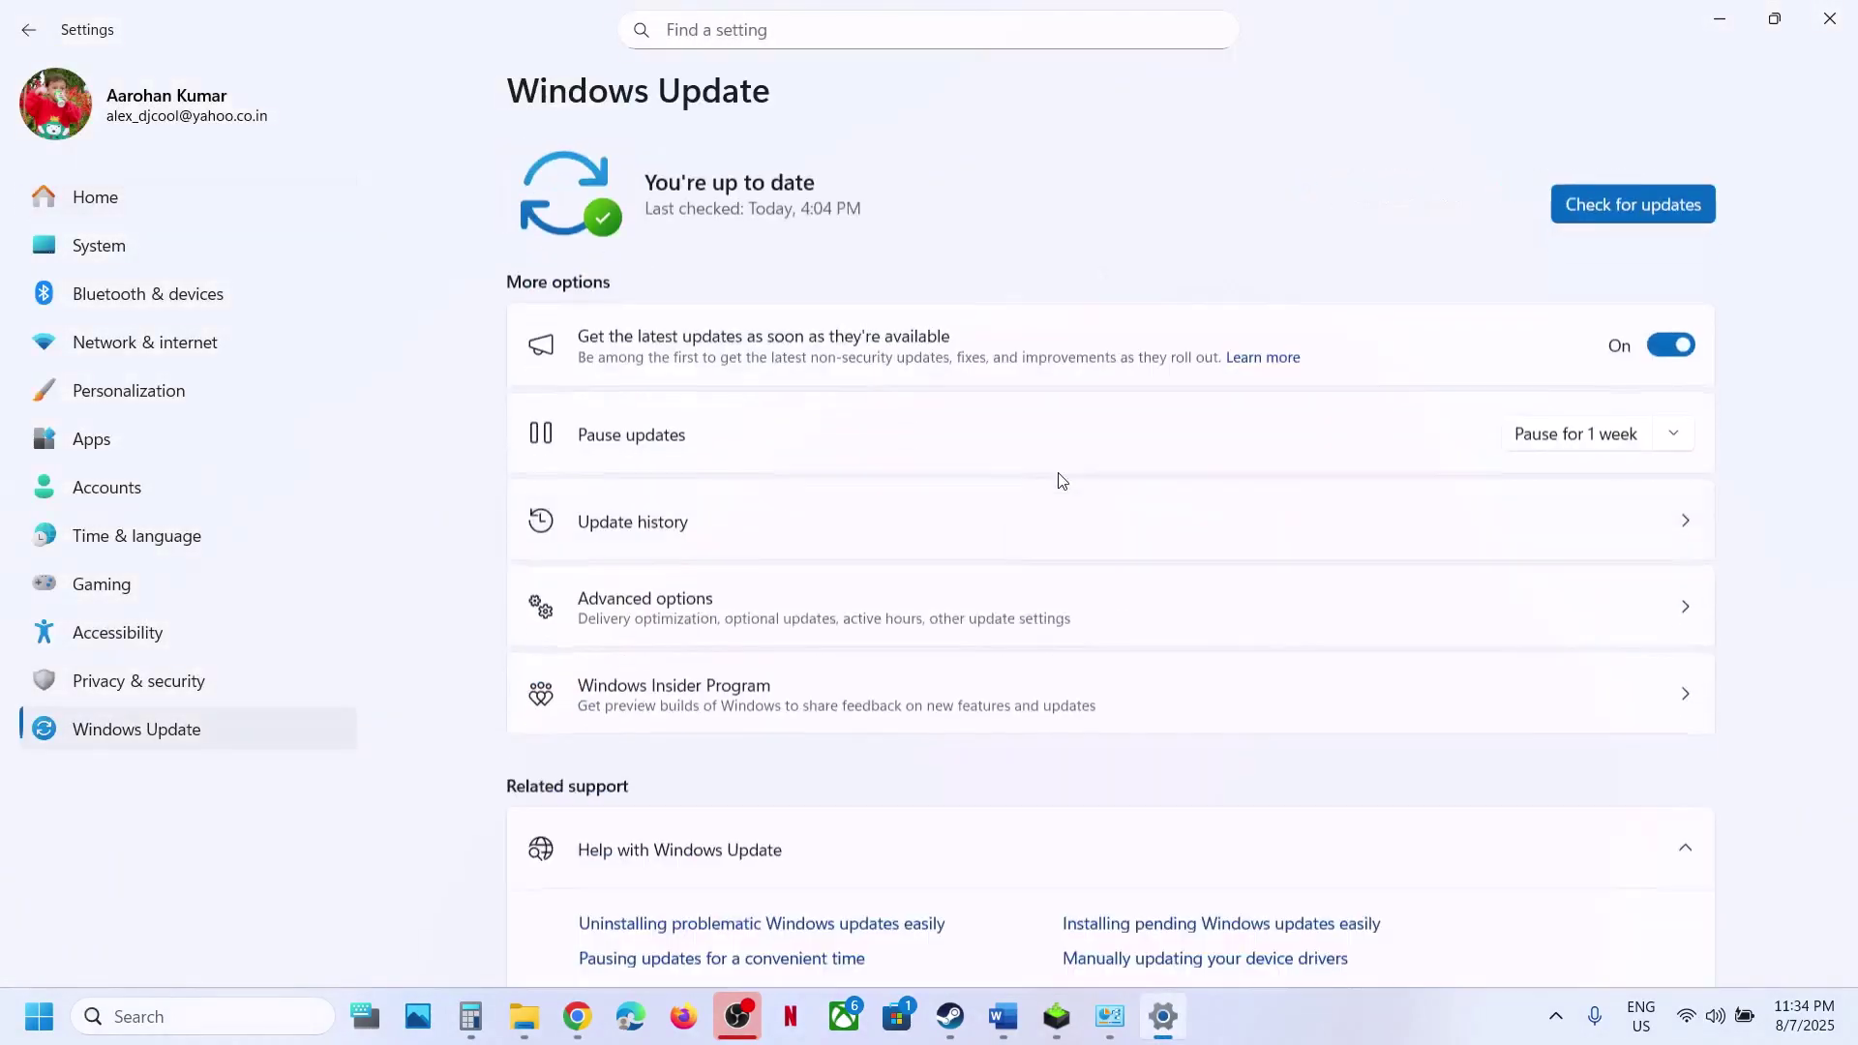
left_click(1626, 213)
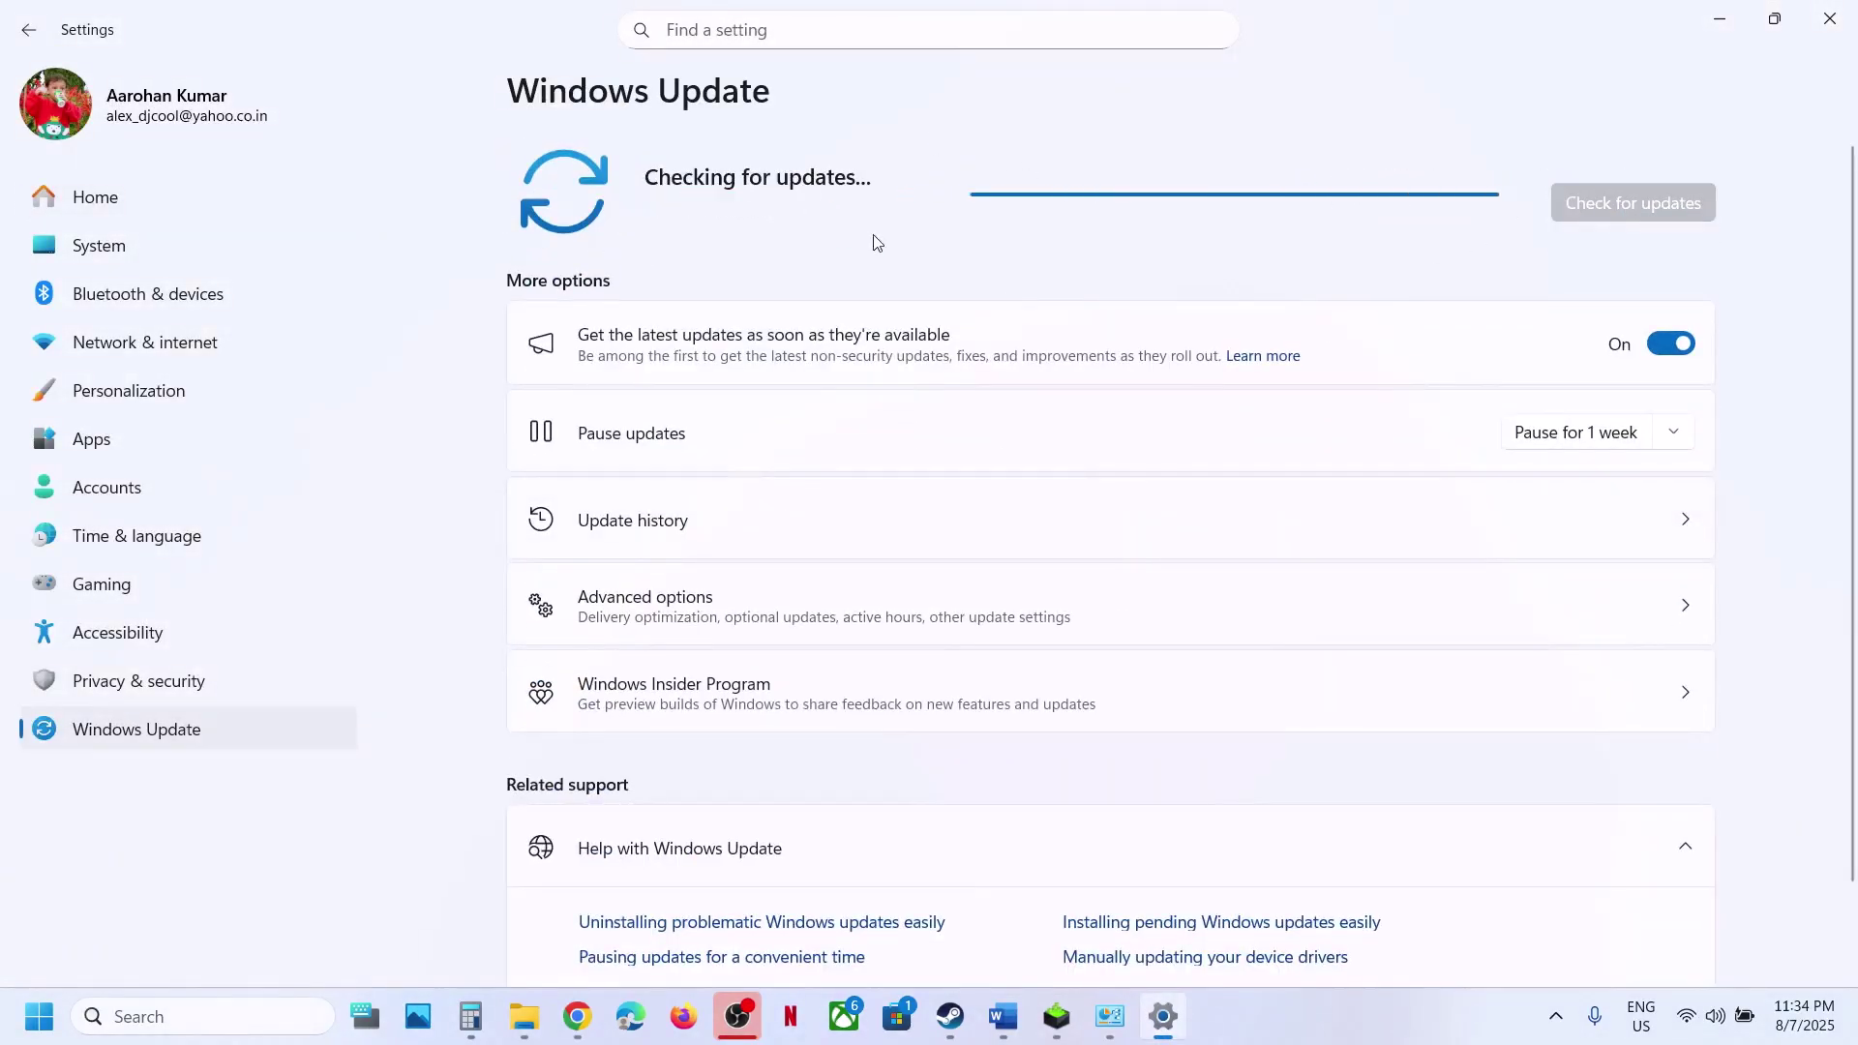
- Show the Windows power choices with Restart again, and go back to the game's Steam library page
left_click(43, 1014)
left_click(706, 935)
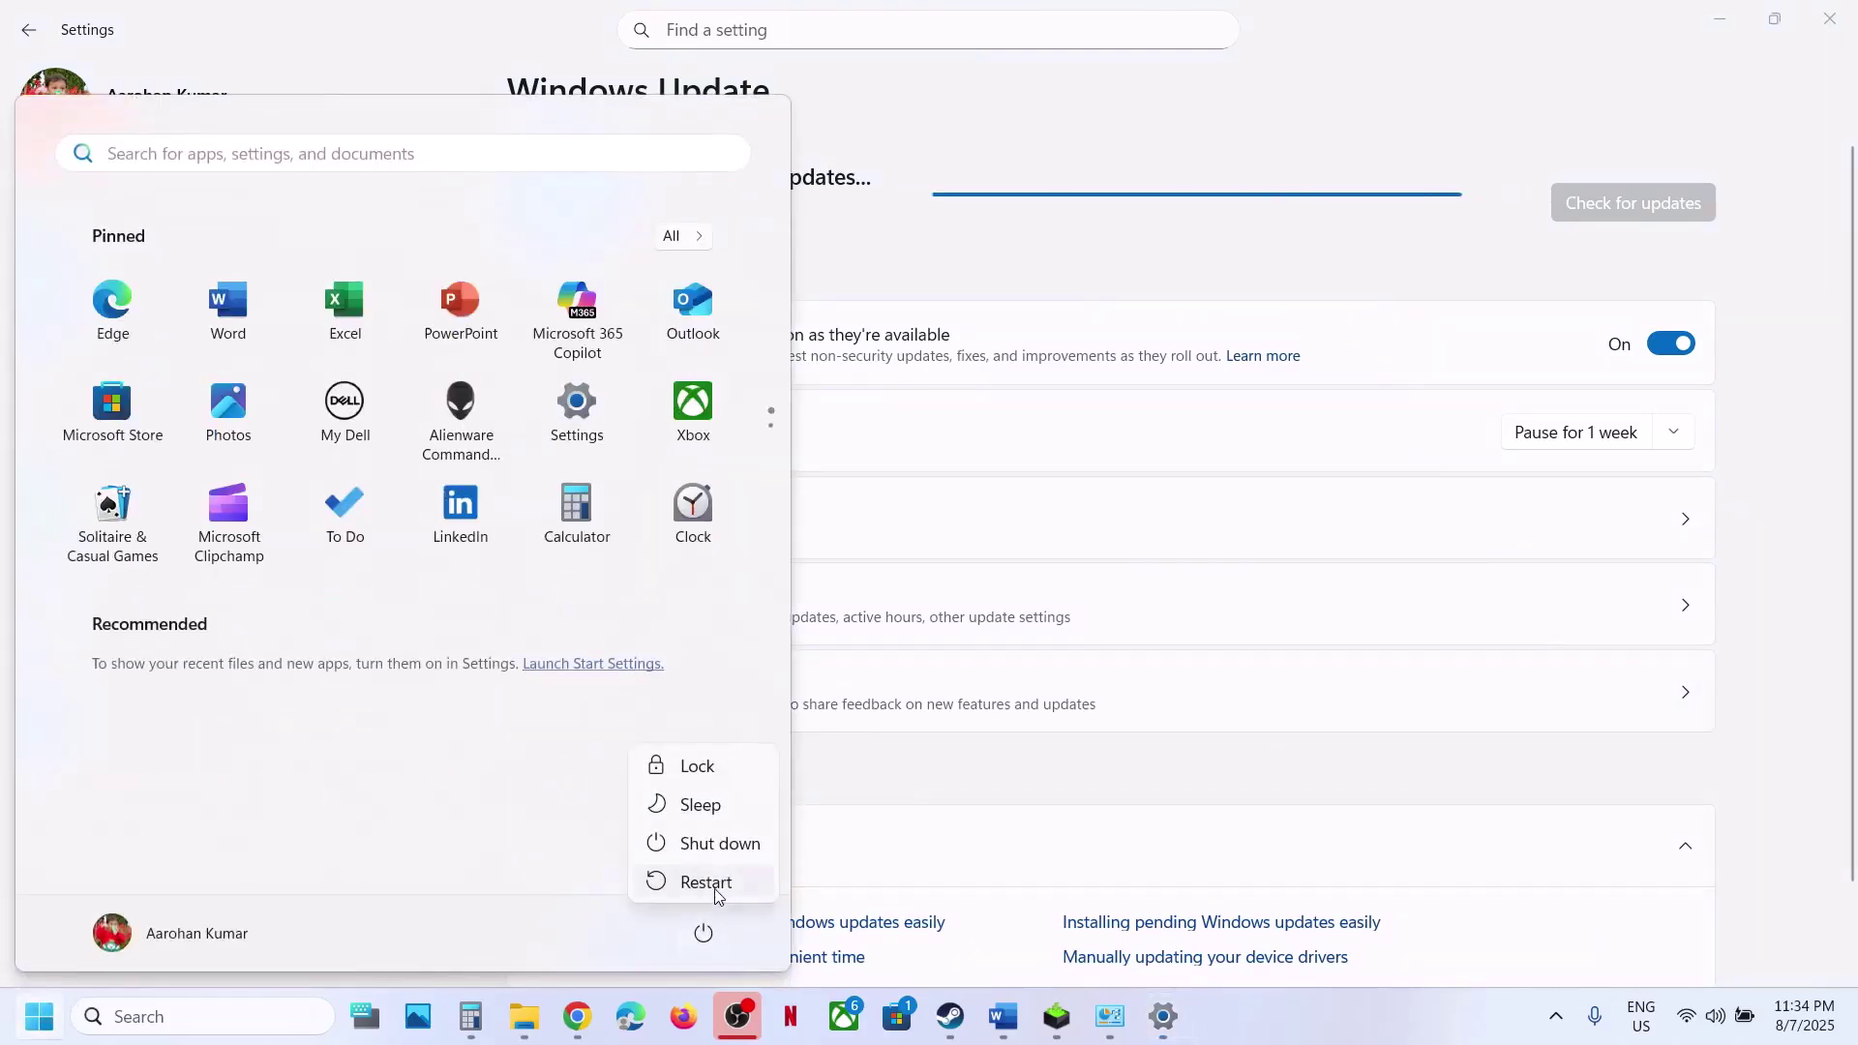
left_click(950, 1016)
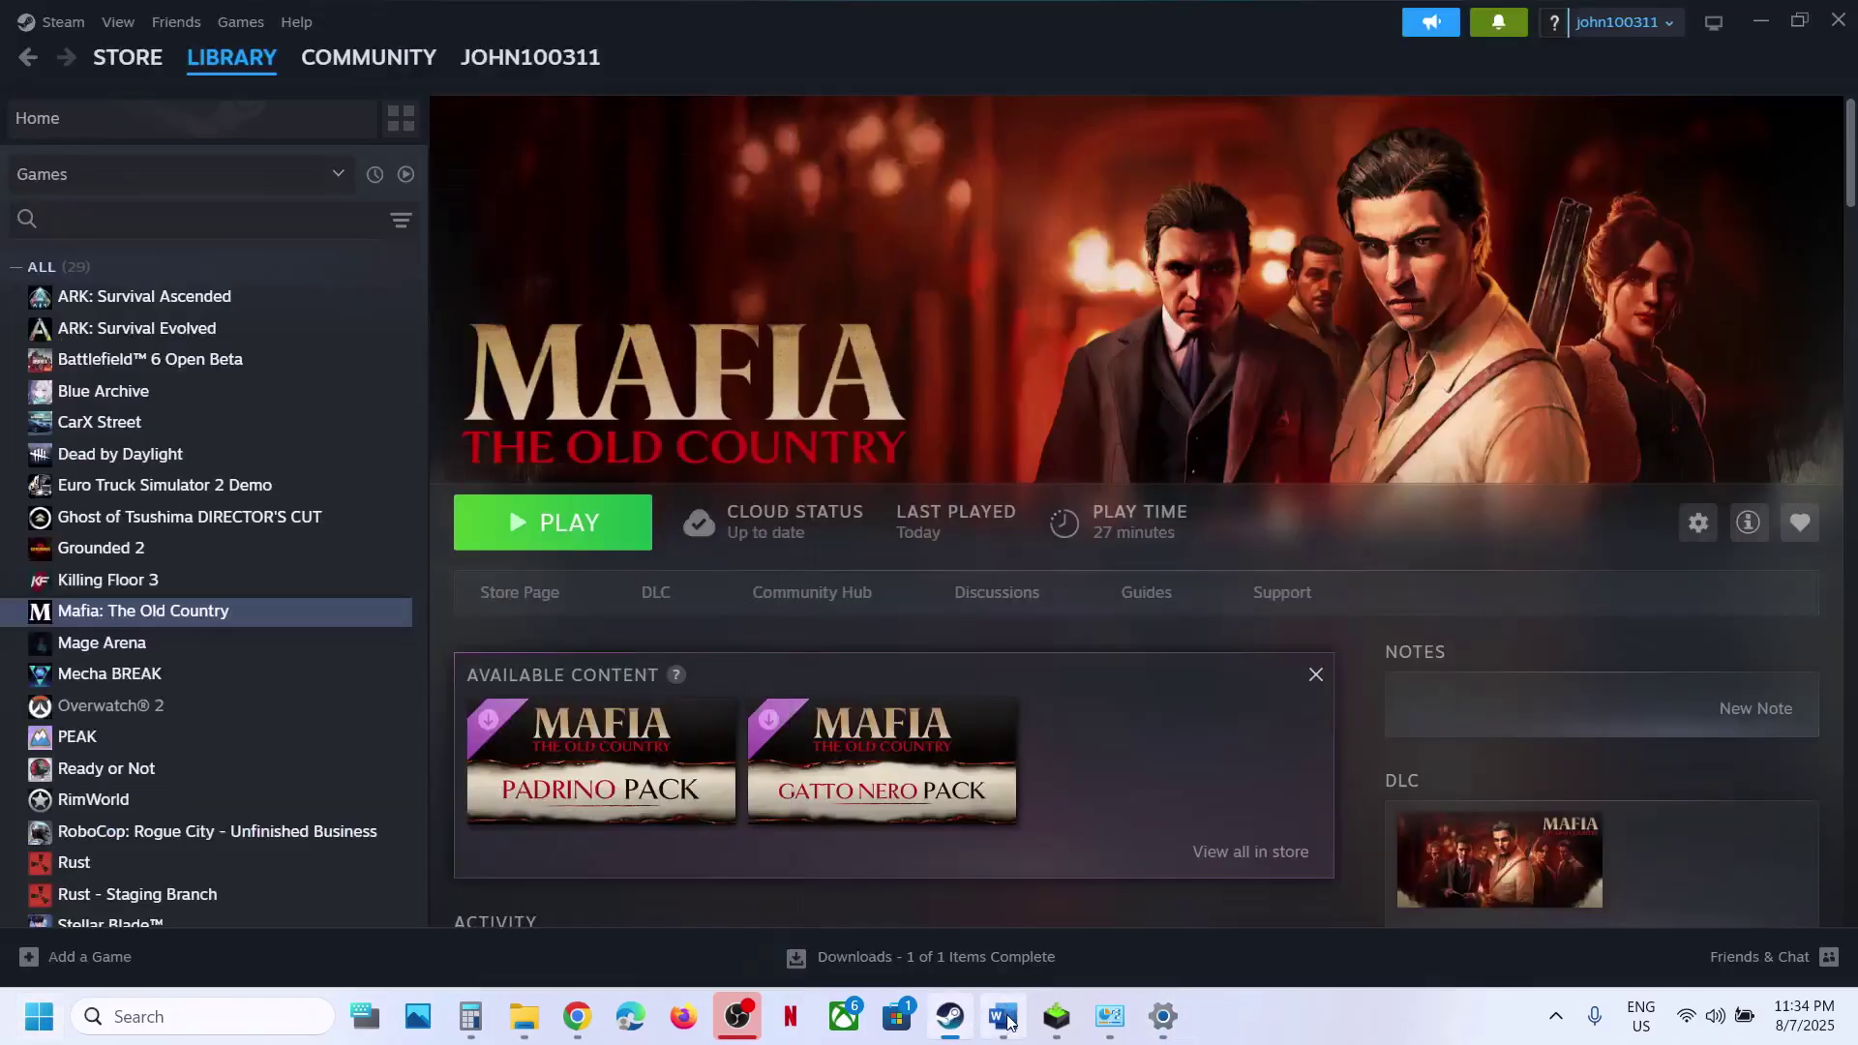
- Review Step 14 on updating the system BIOS in the Word note, and check the laptop's battery charge
left_click(1006, 1024)
scroll(502, 645, "down", 2)
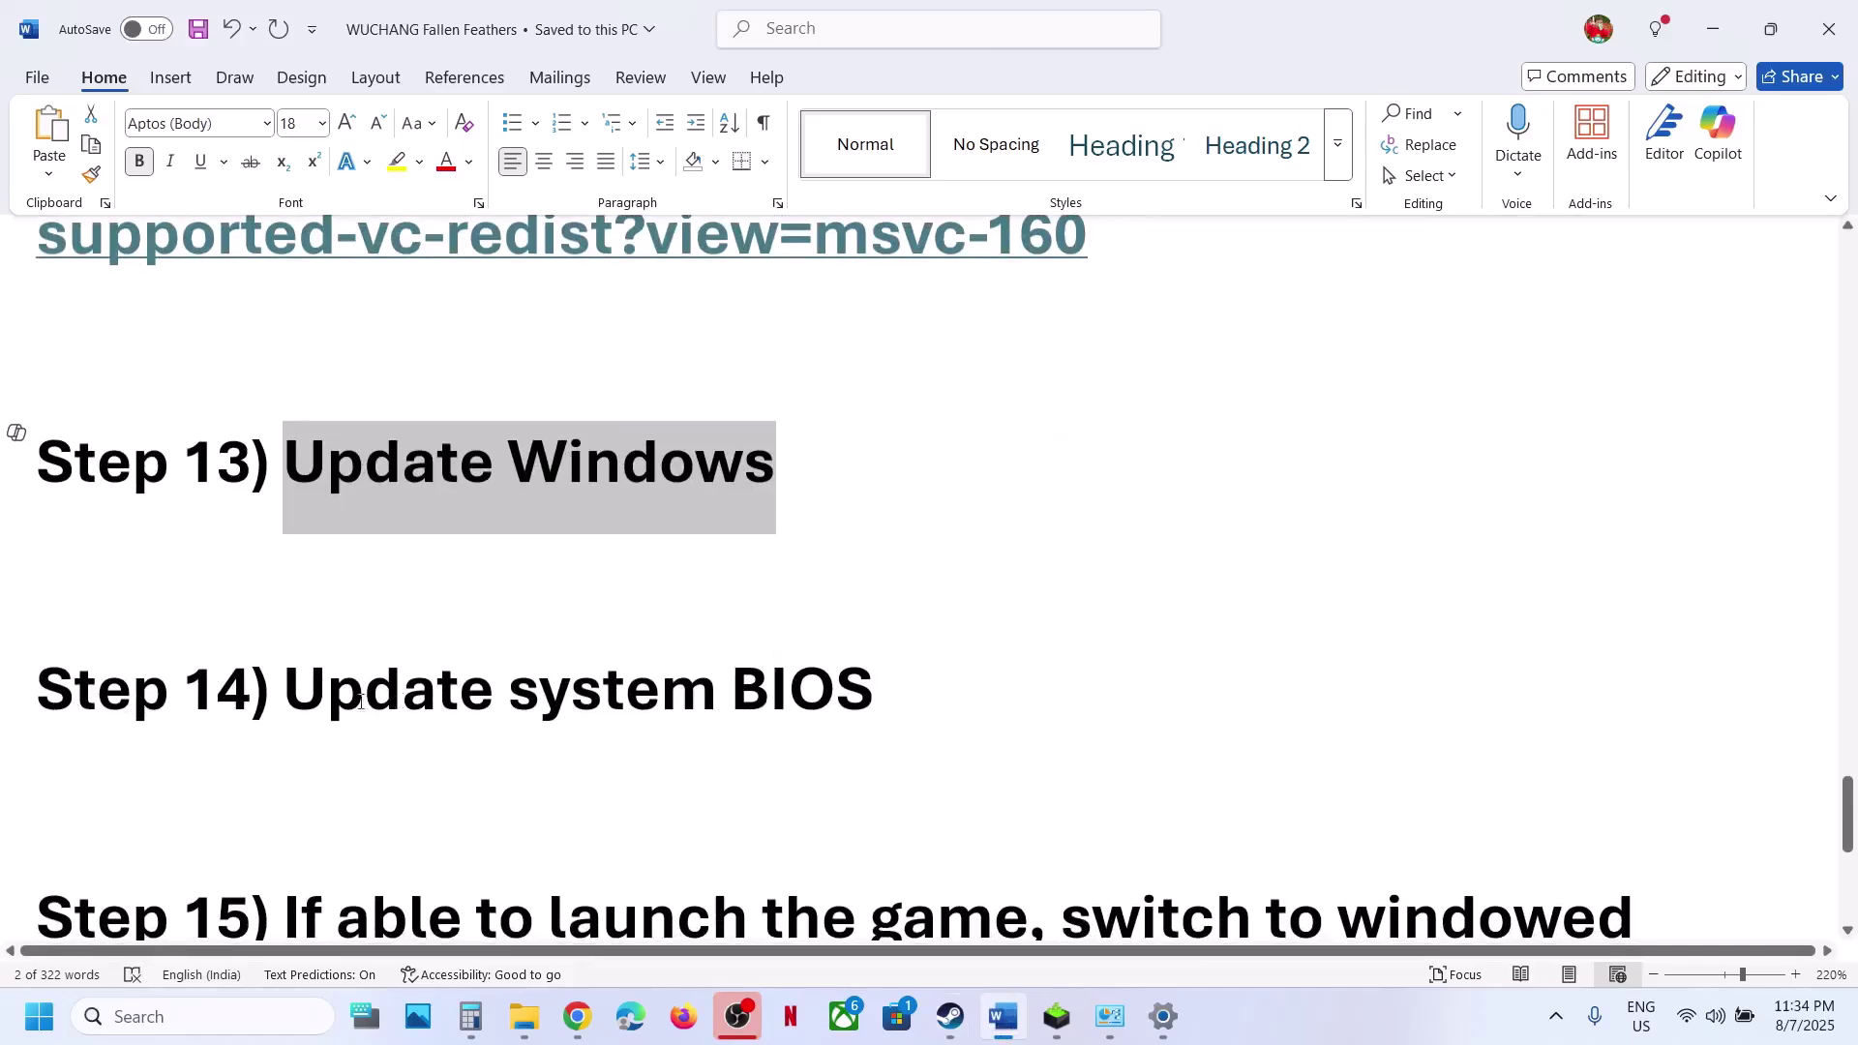
left_click_drag(501, 645, 29, 677)
left_click_drag(884, 688, 355, 688)
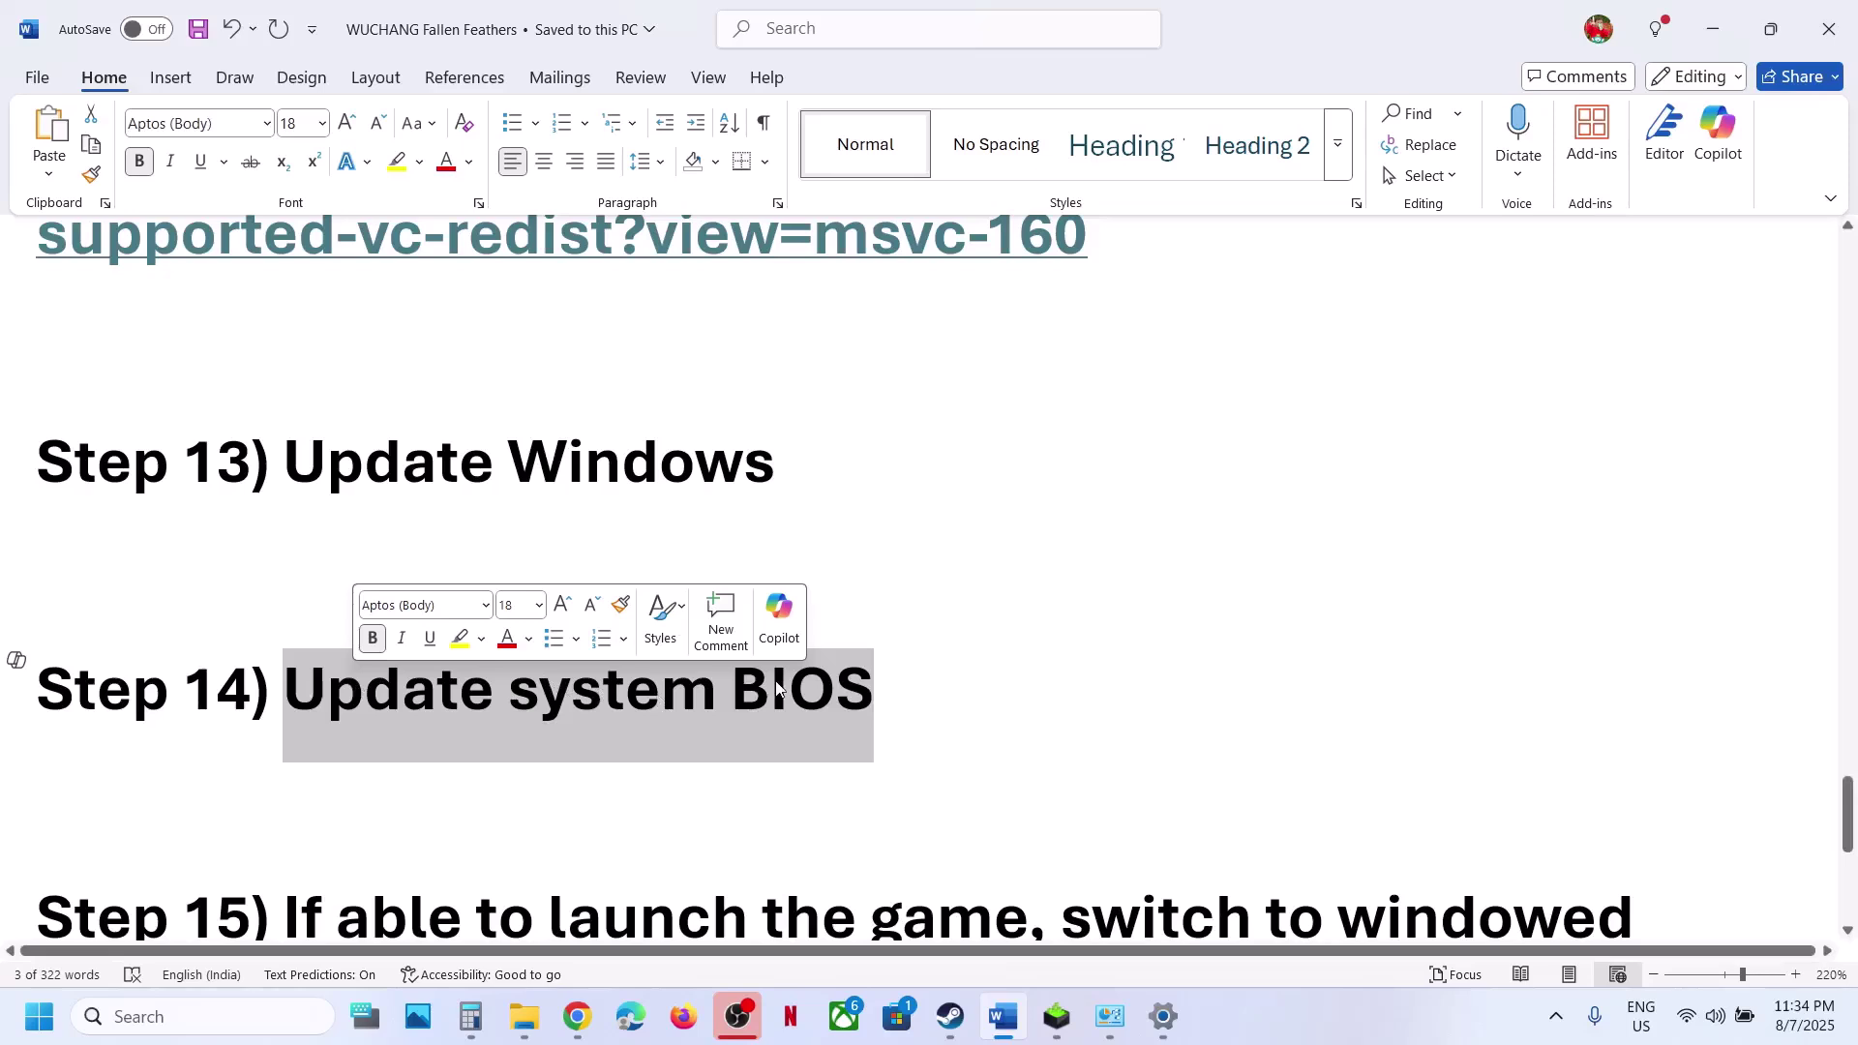
left_click(1715, 1016)
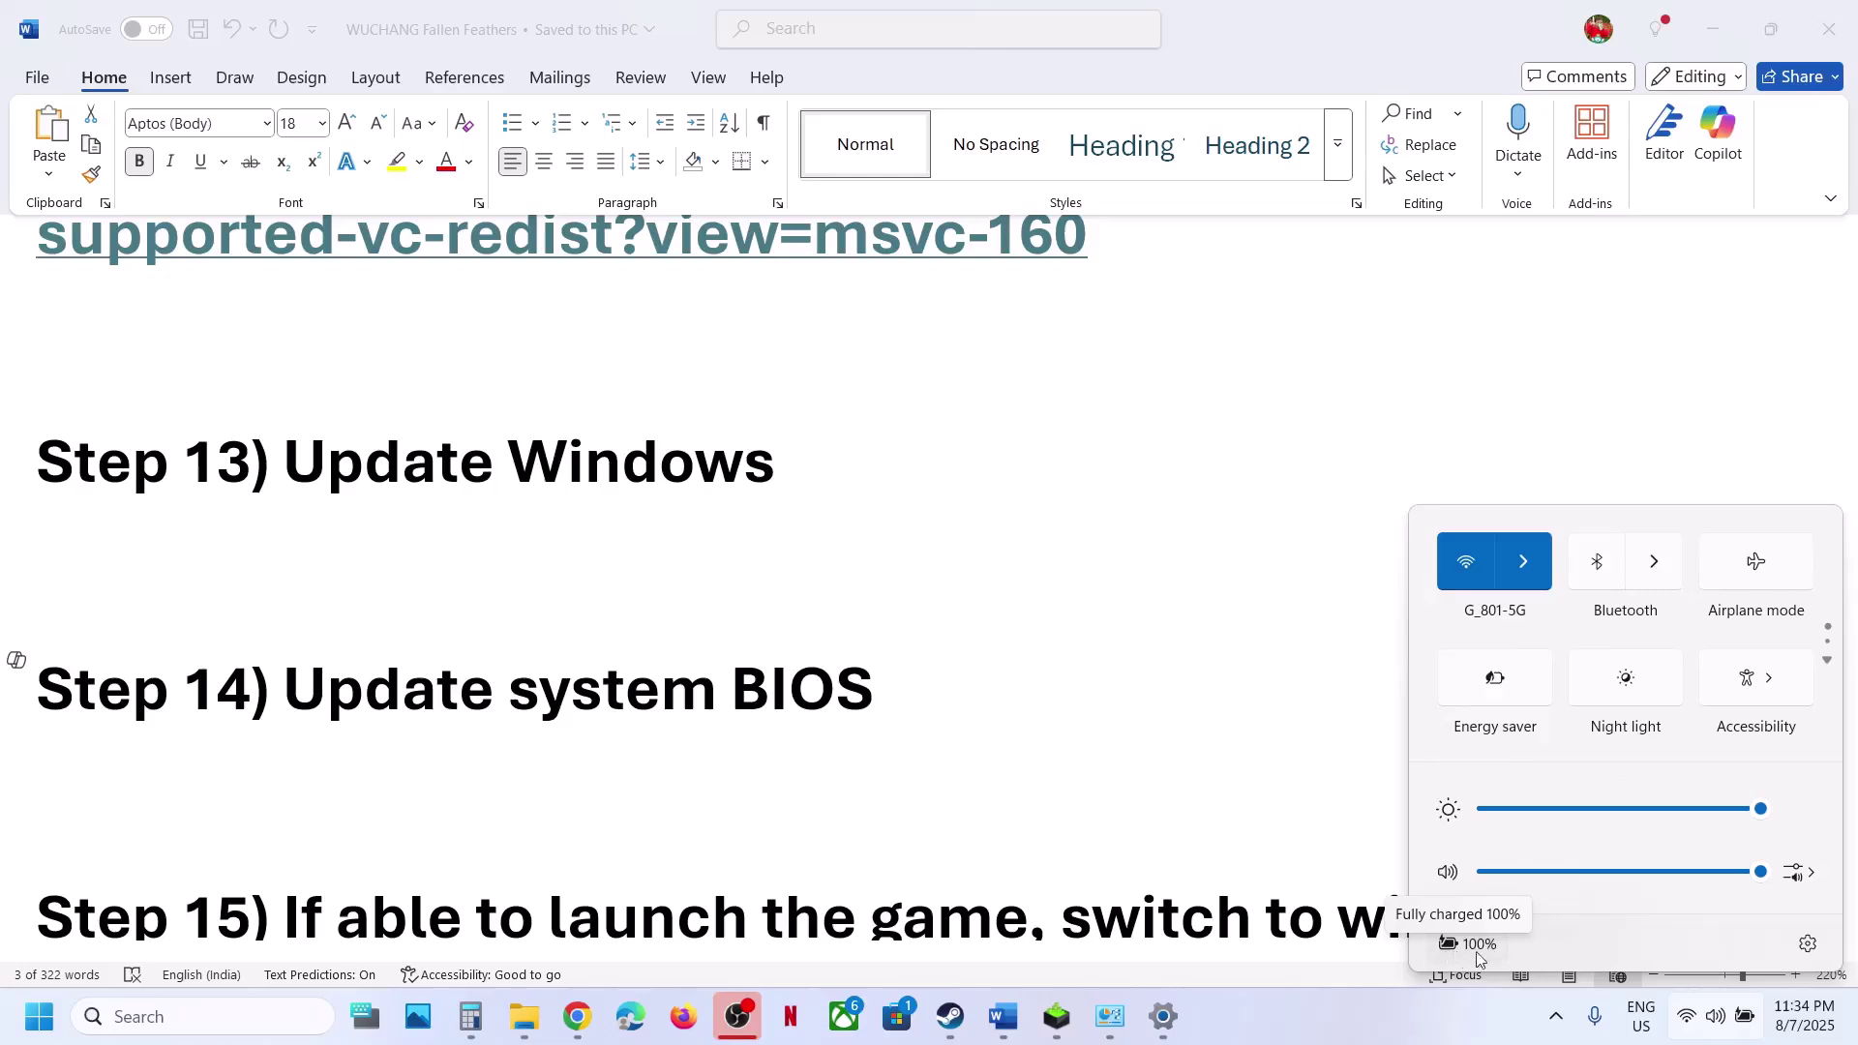
left_click(822, 769)
- Read the Step 15 advice on switching the game to windowed mode and lowering the graphics settings
scroll(822, 770, "down", 5)
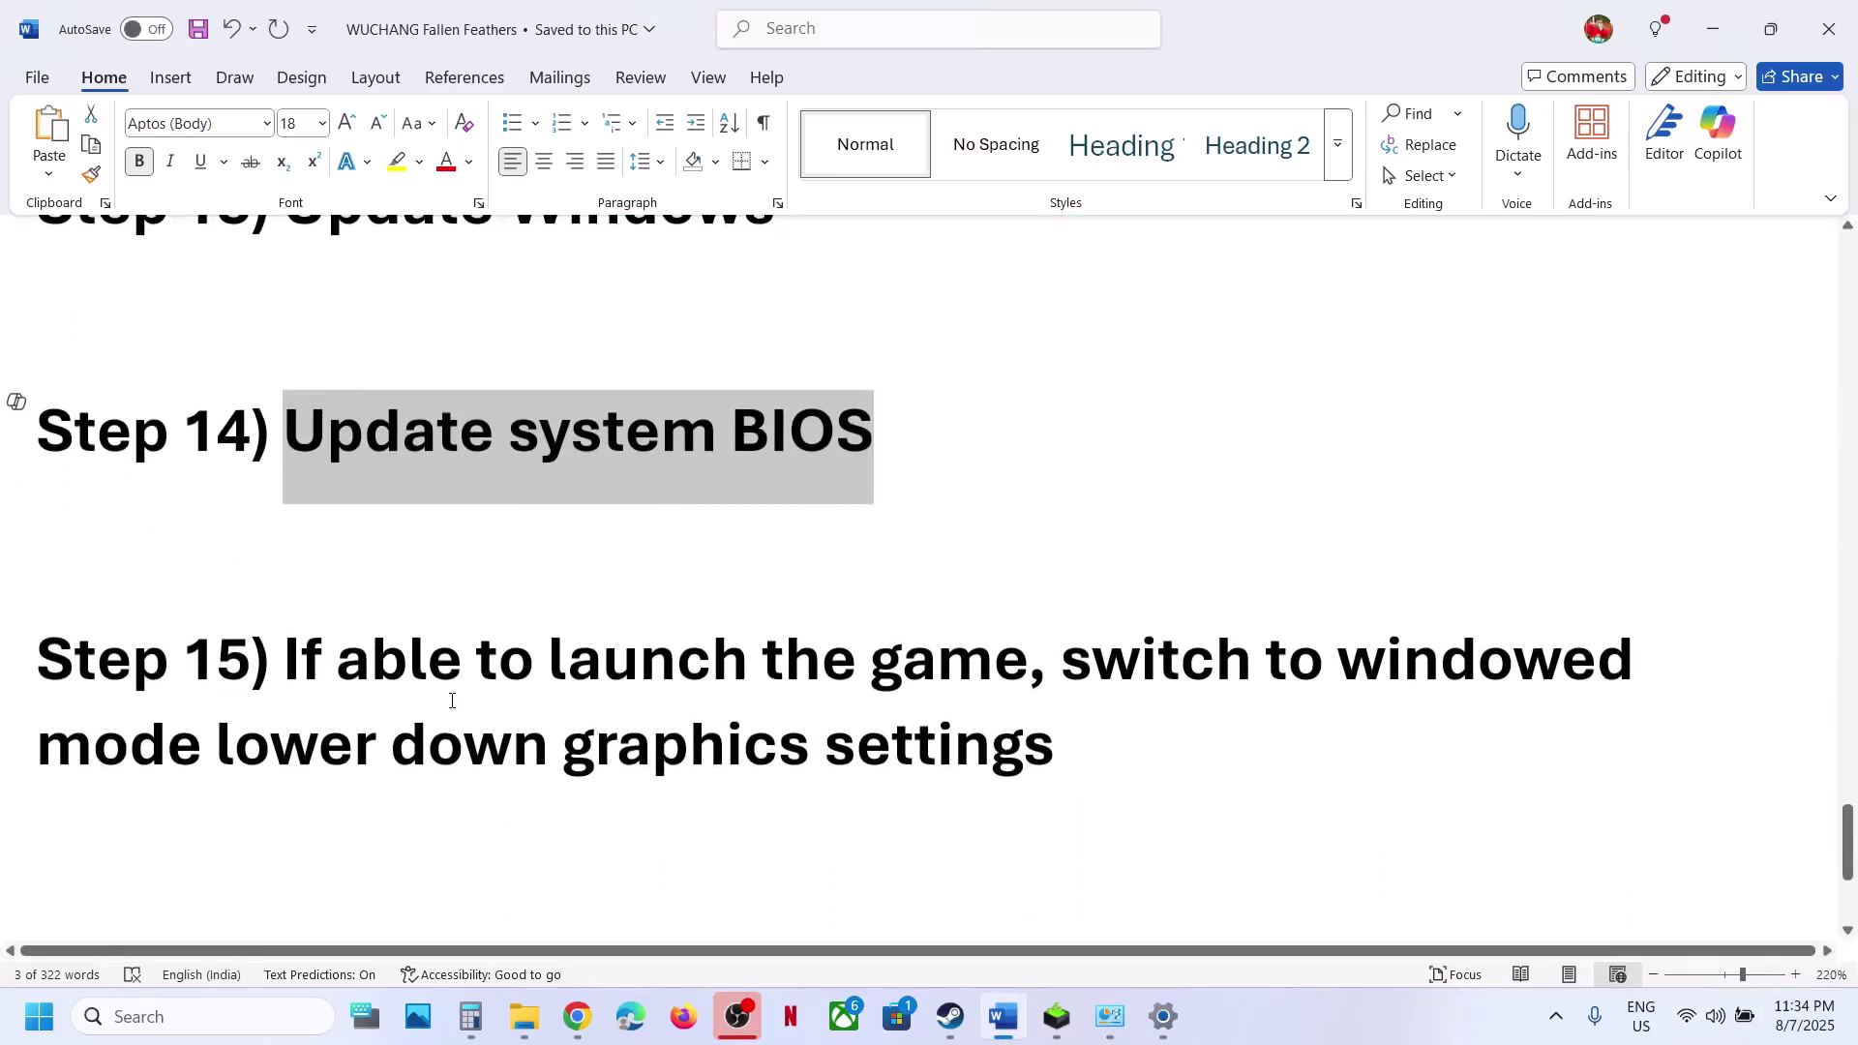
left_click_drag(289, 664, 1028, 667)
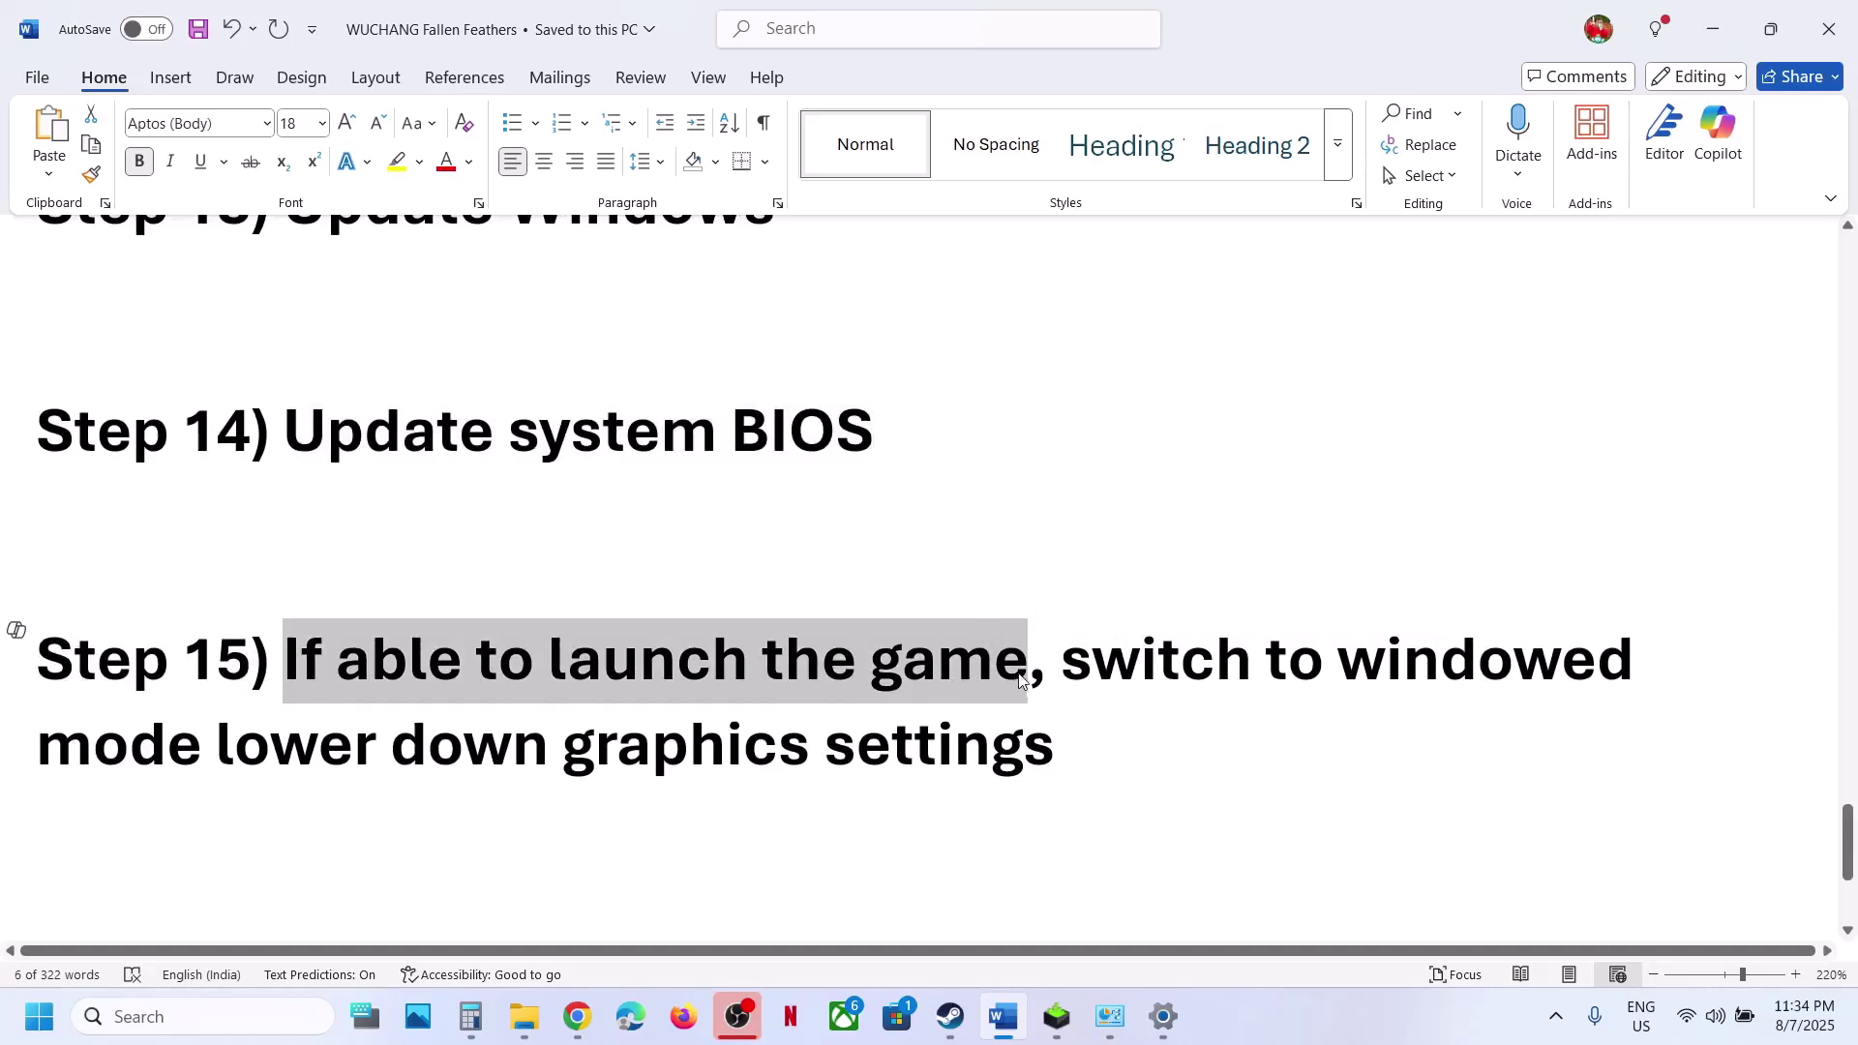
left_click_drag(1094, 661, 203, 745)
left_click(200, 743)
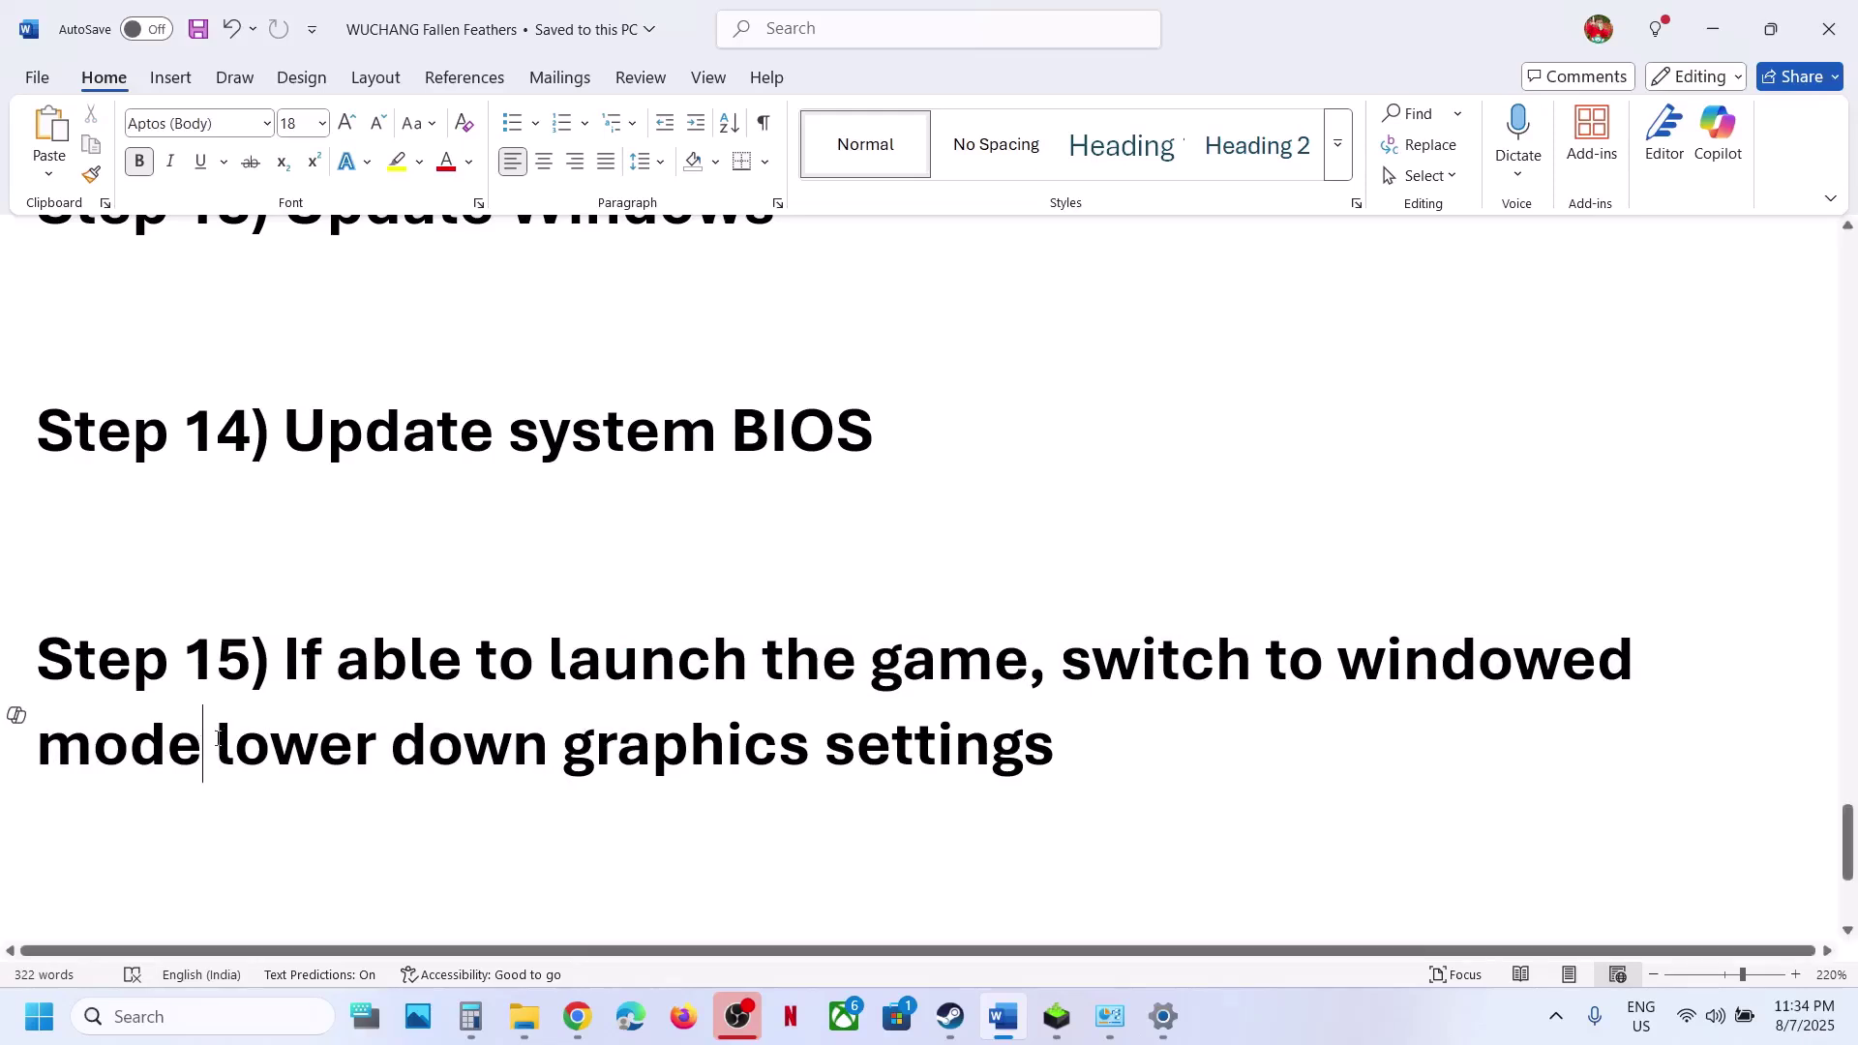
left_click_drag(227, 747, 971, 741)
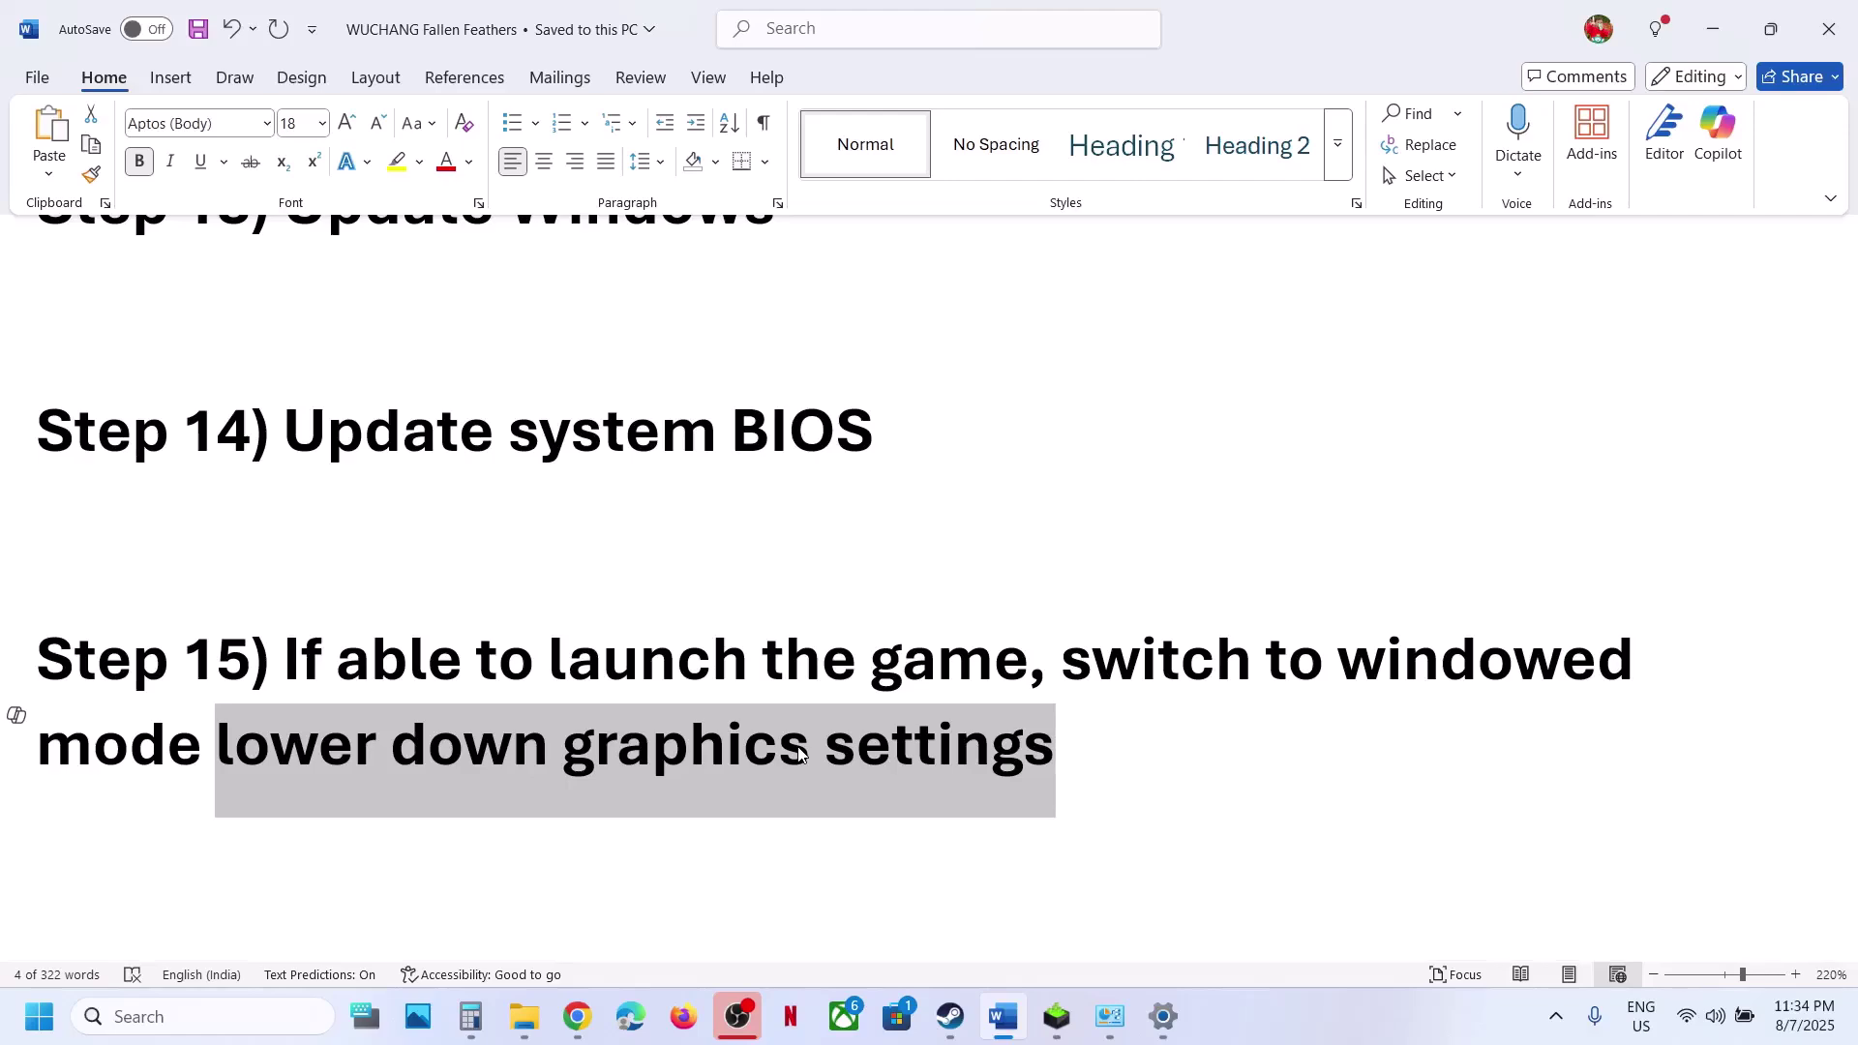
- Read the start of Step 16 on installing the game to an SSD, highlighting the advice to uninstall it and delete its folder
scroll(799, 754, "down", 3)
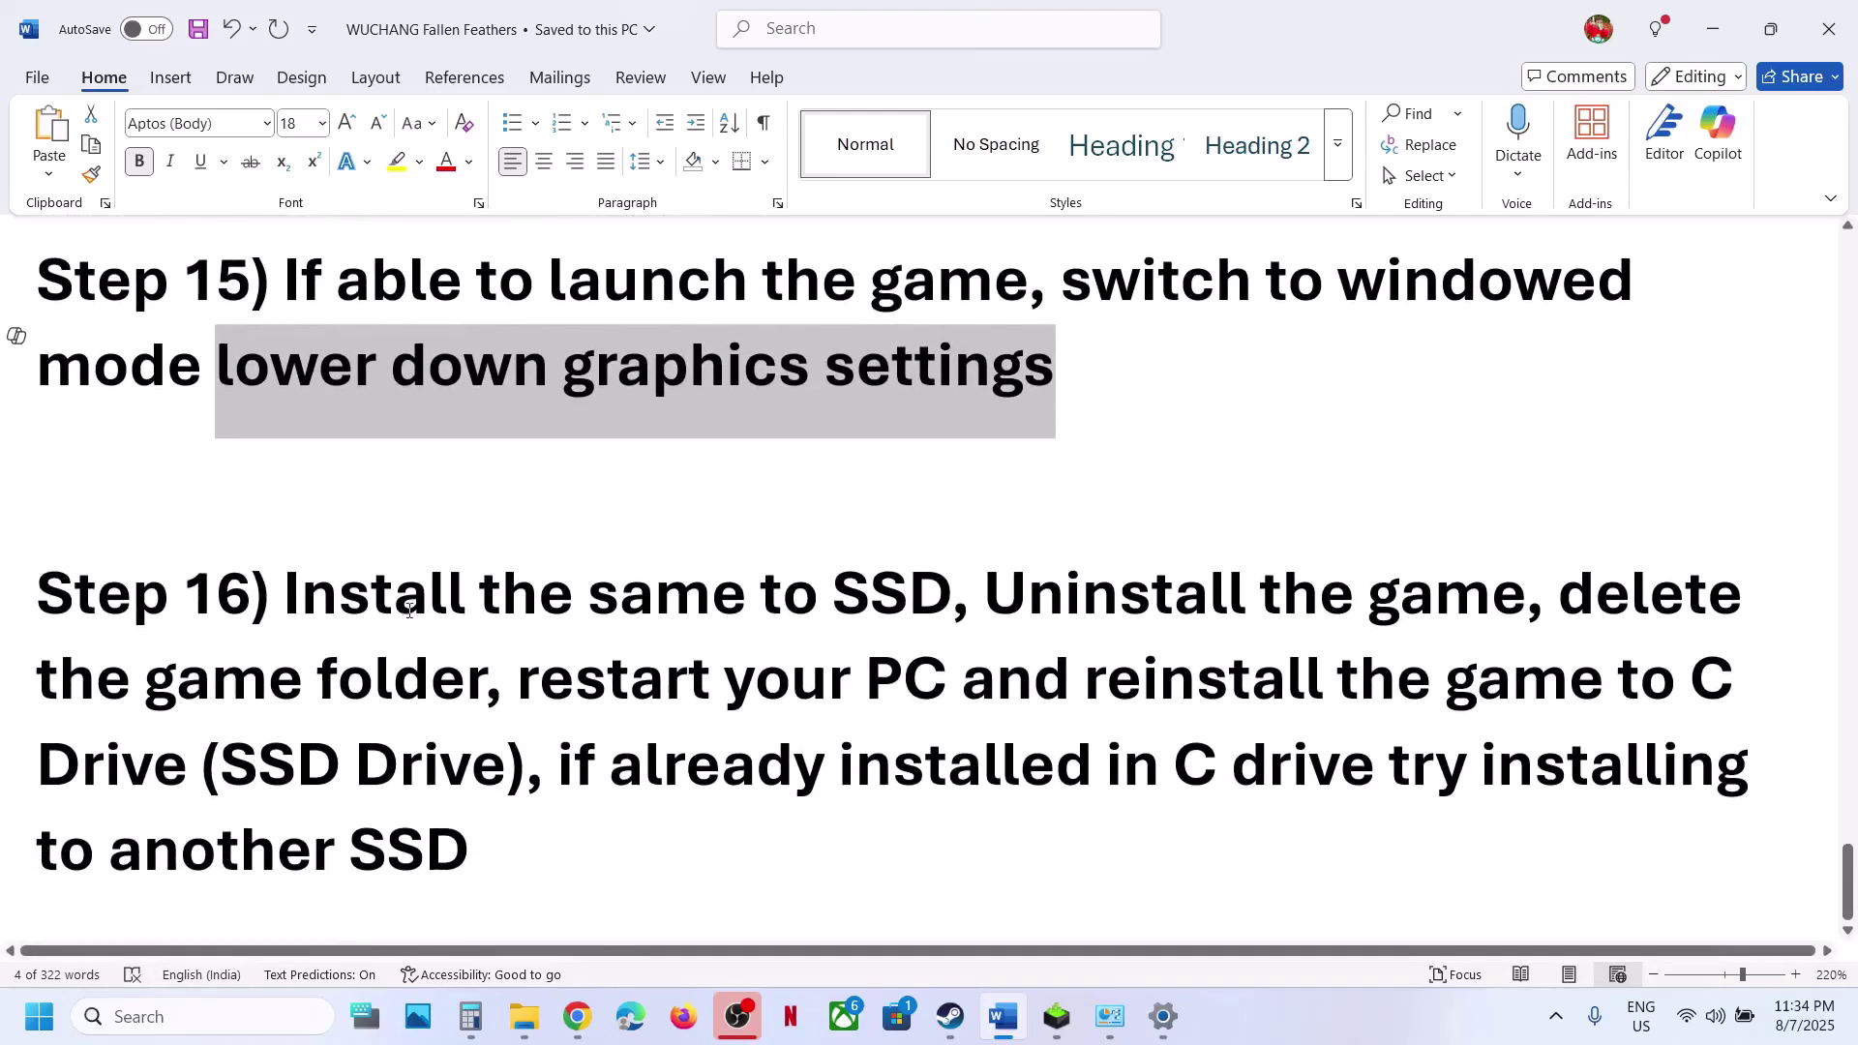
left_click_drag(364, 594, 892, 615)
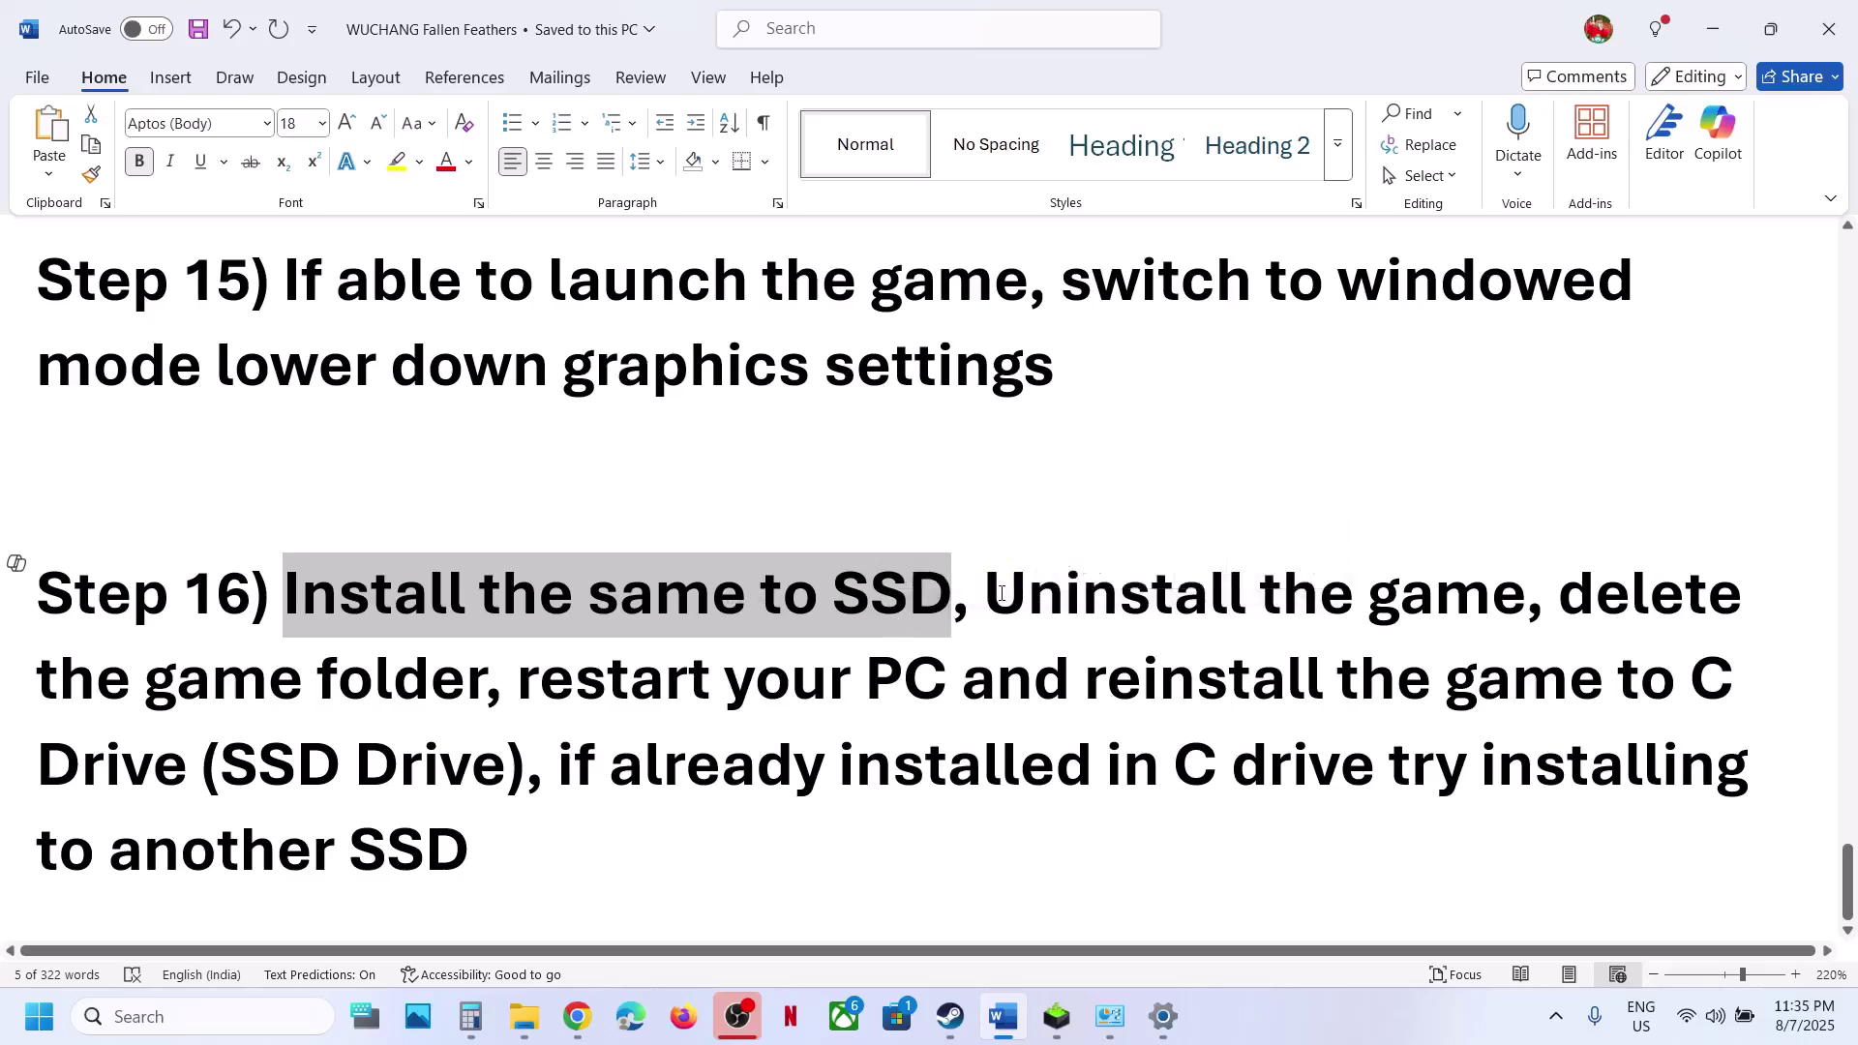
left_click_drag(1001, 593, 861, 682)
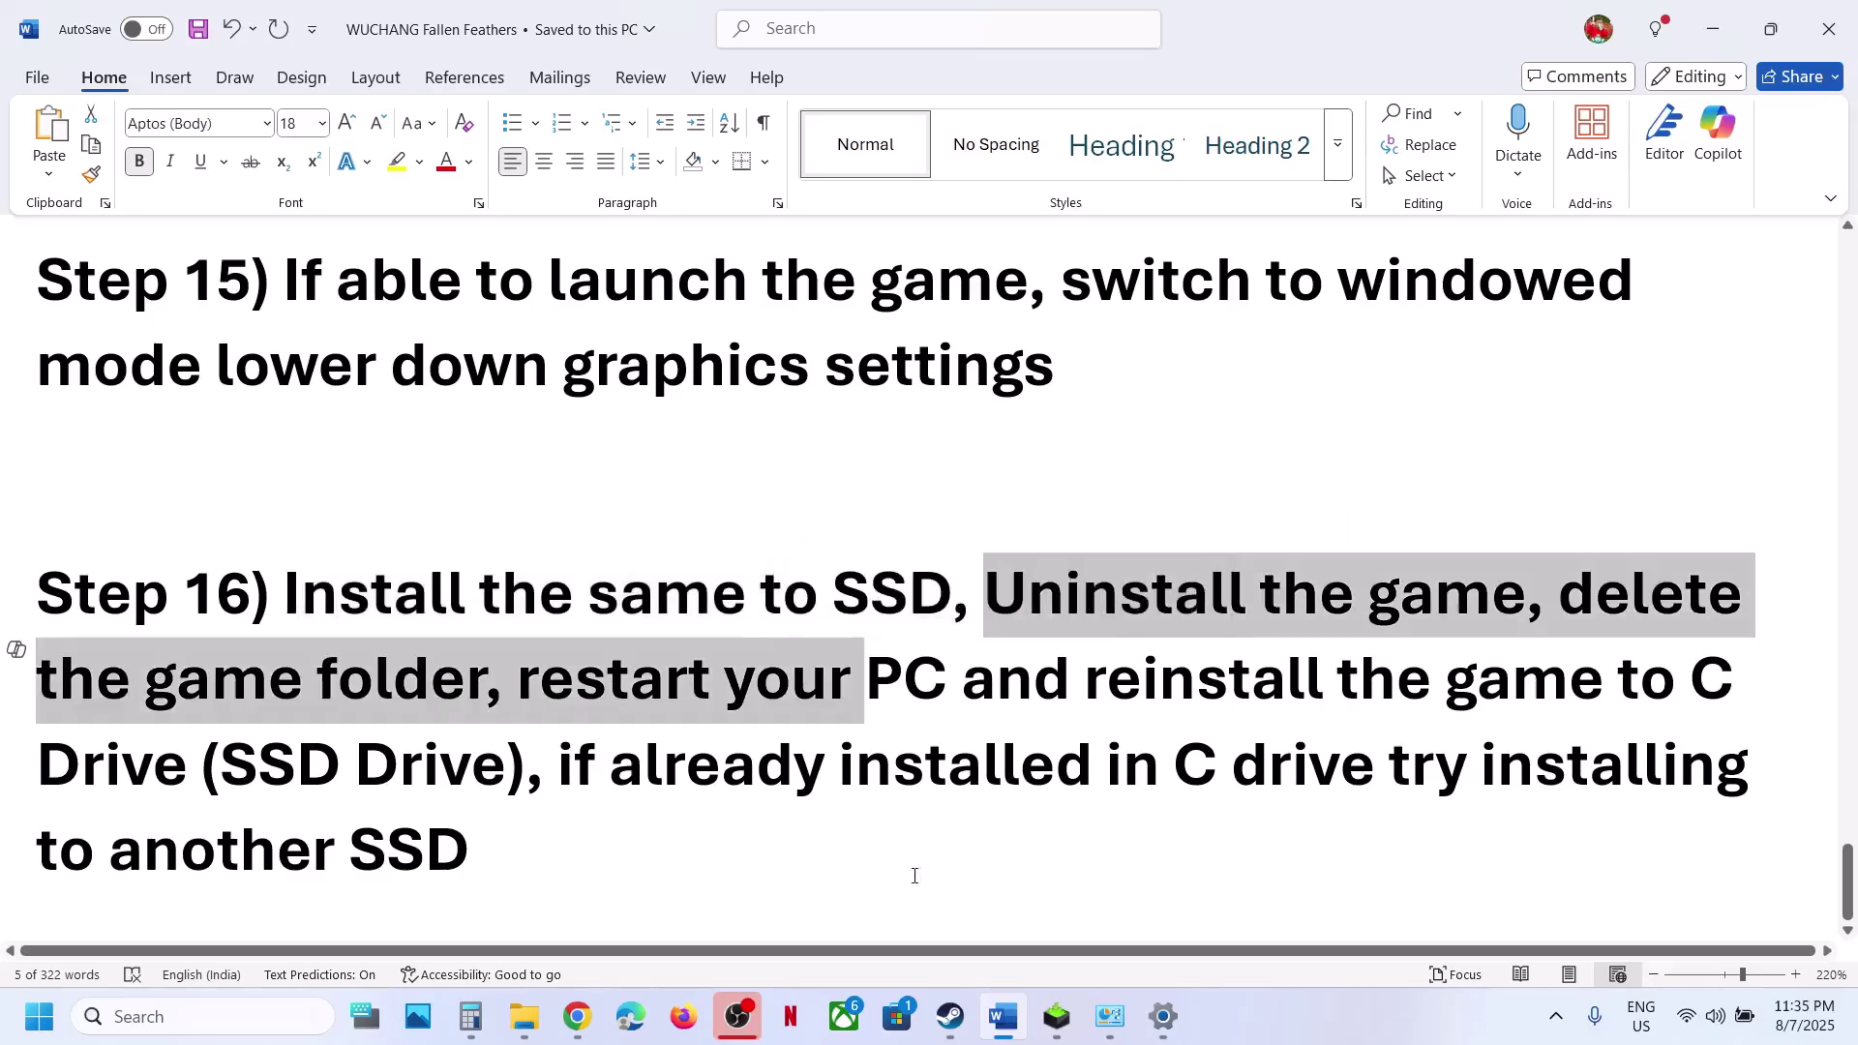
- Switch to Steam and show the Uninstall option among the management choices for Mafia: The Old Country, without uninstalling the game
left_click(950, 1016)
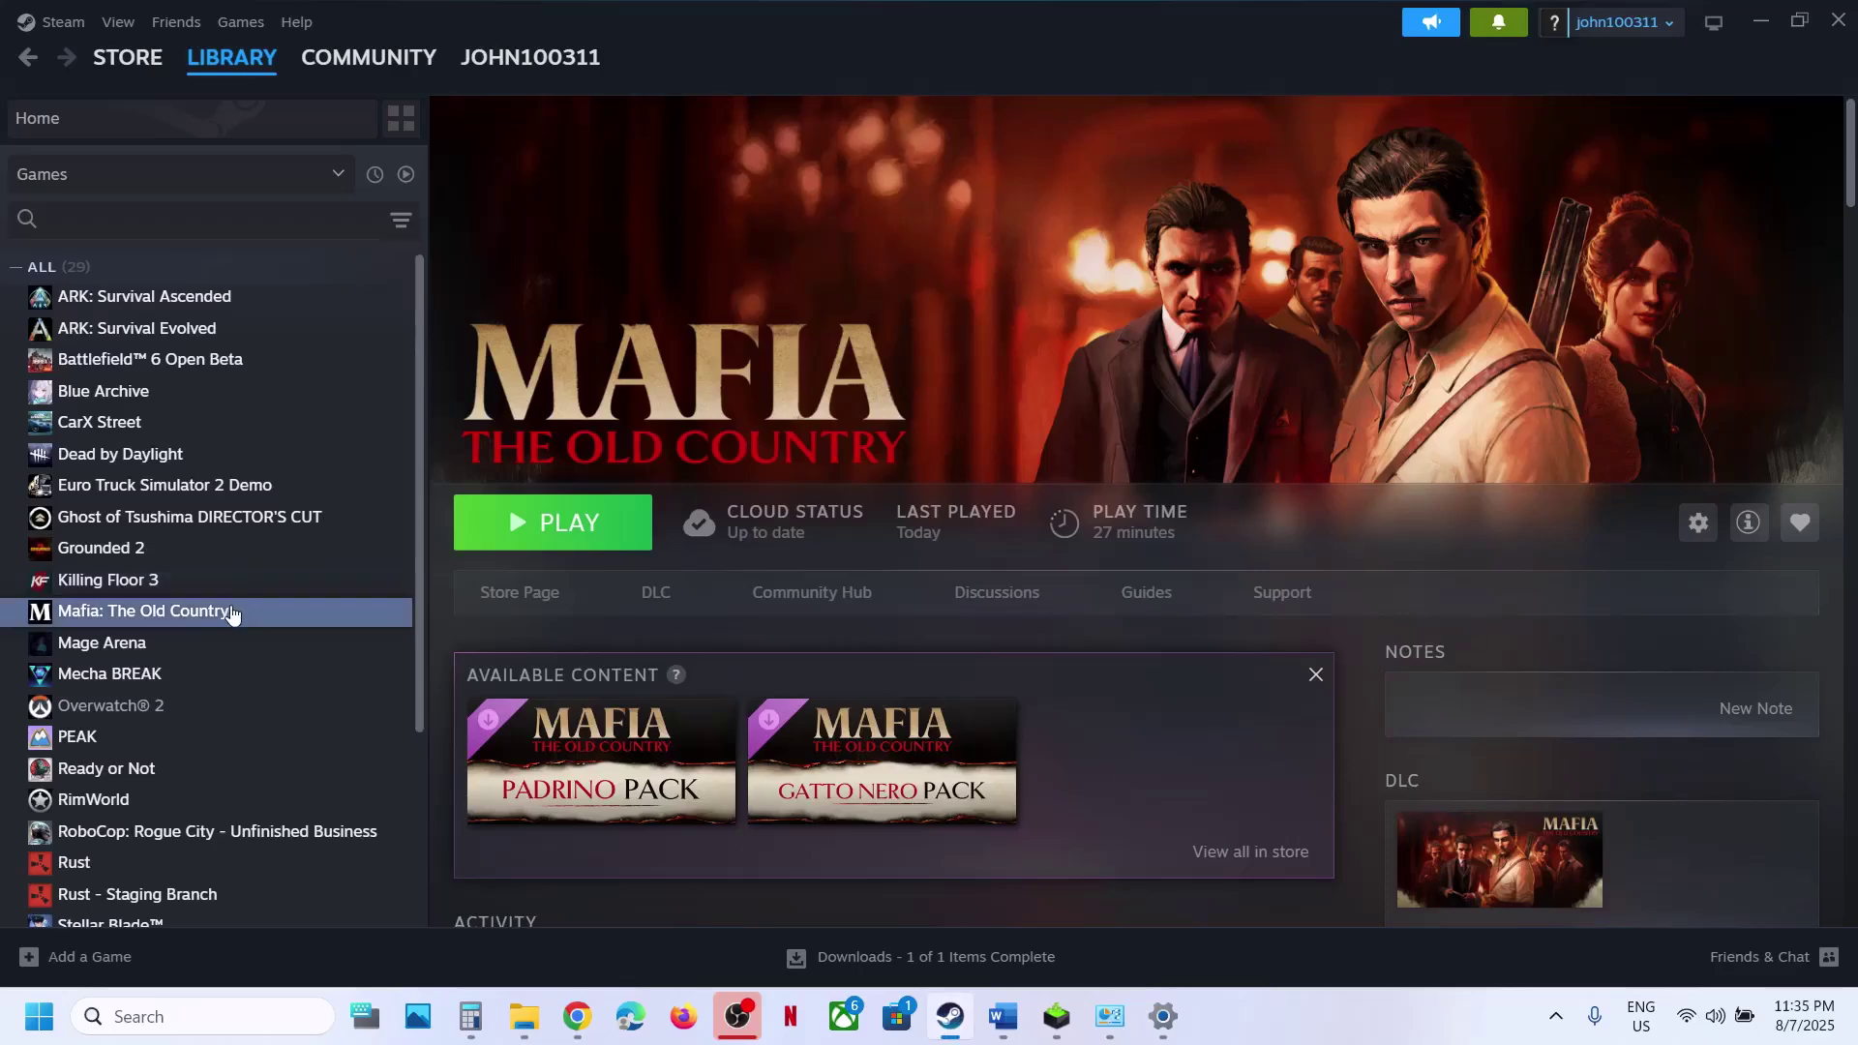
right_click(237, 611)
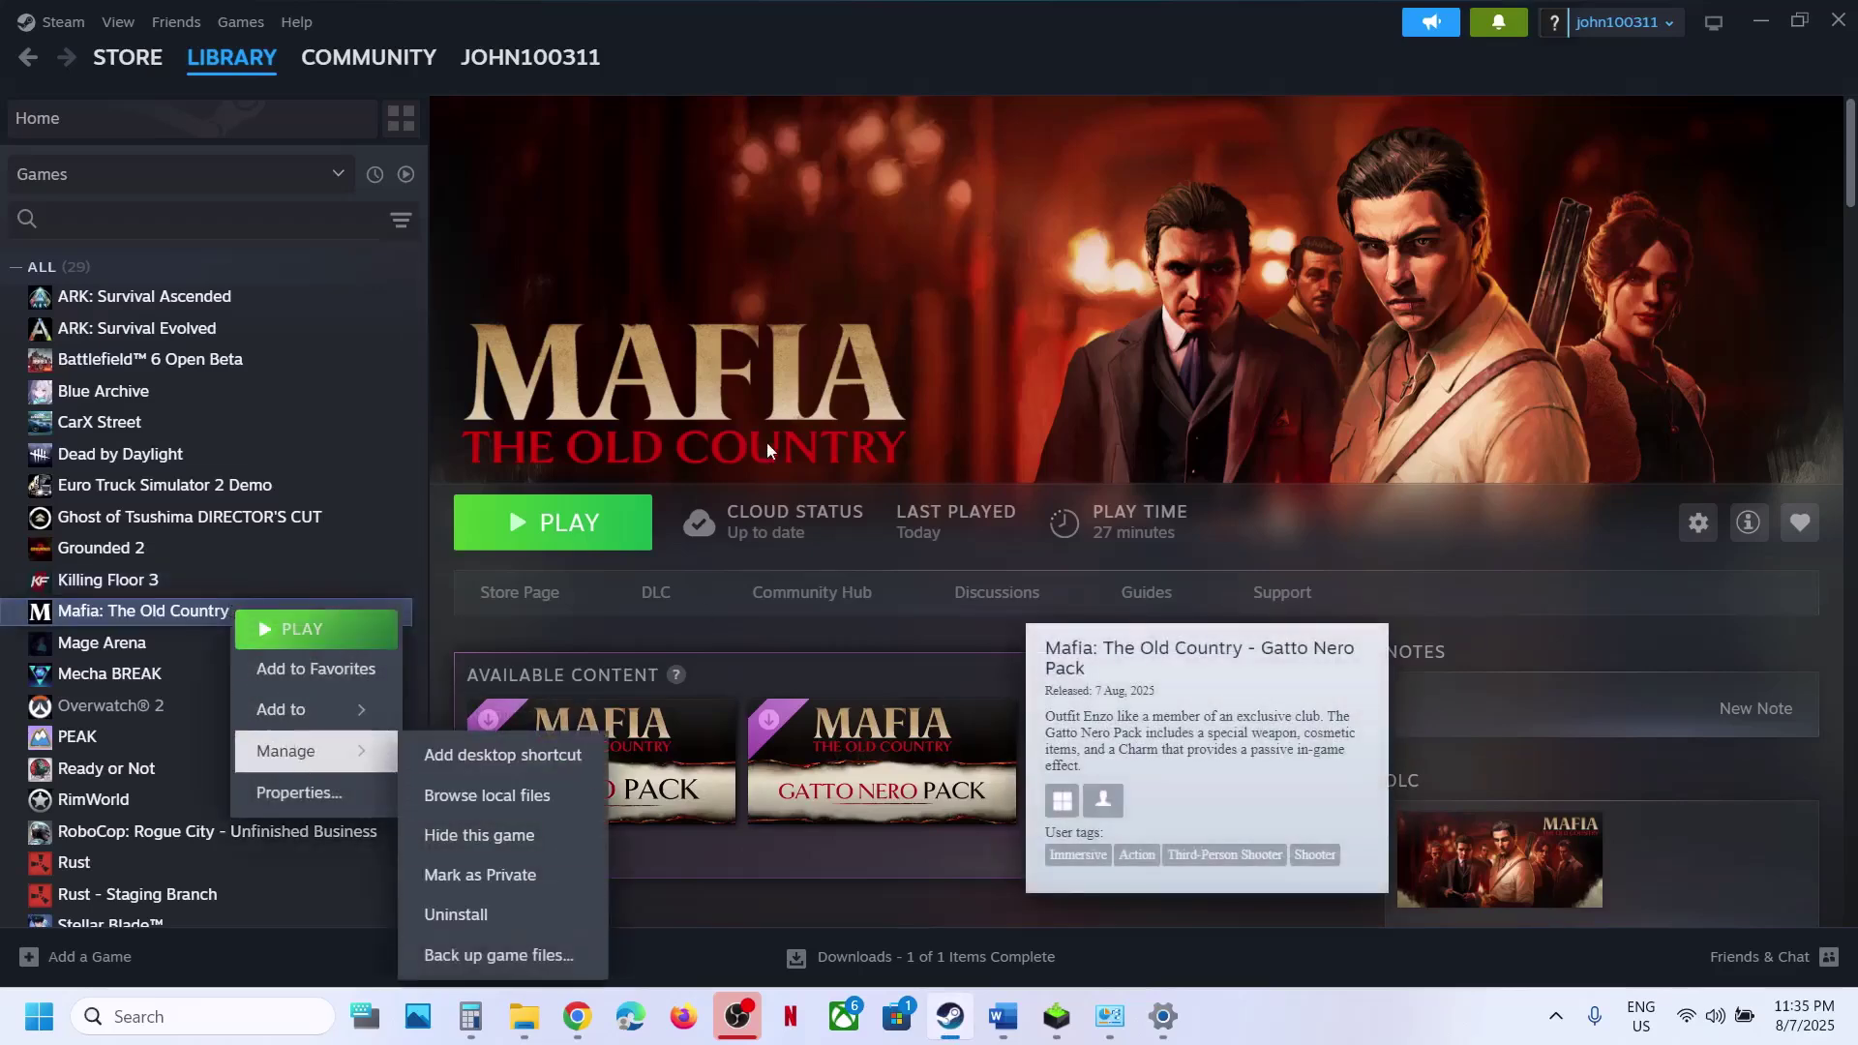
left_click(776, 403)
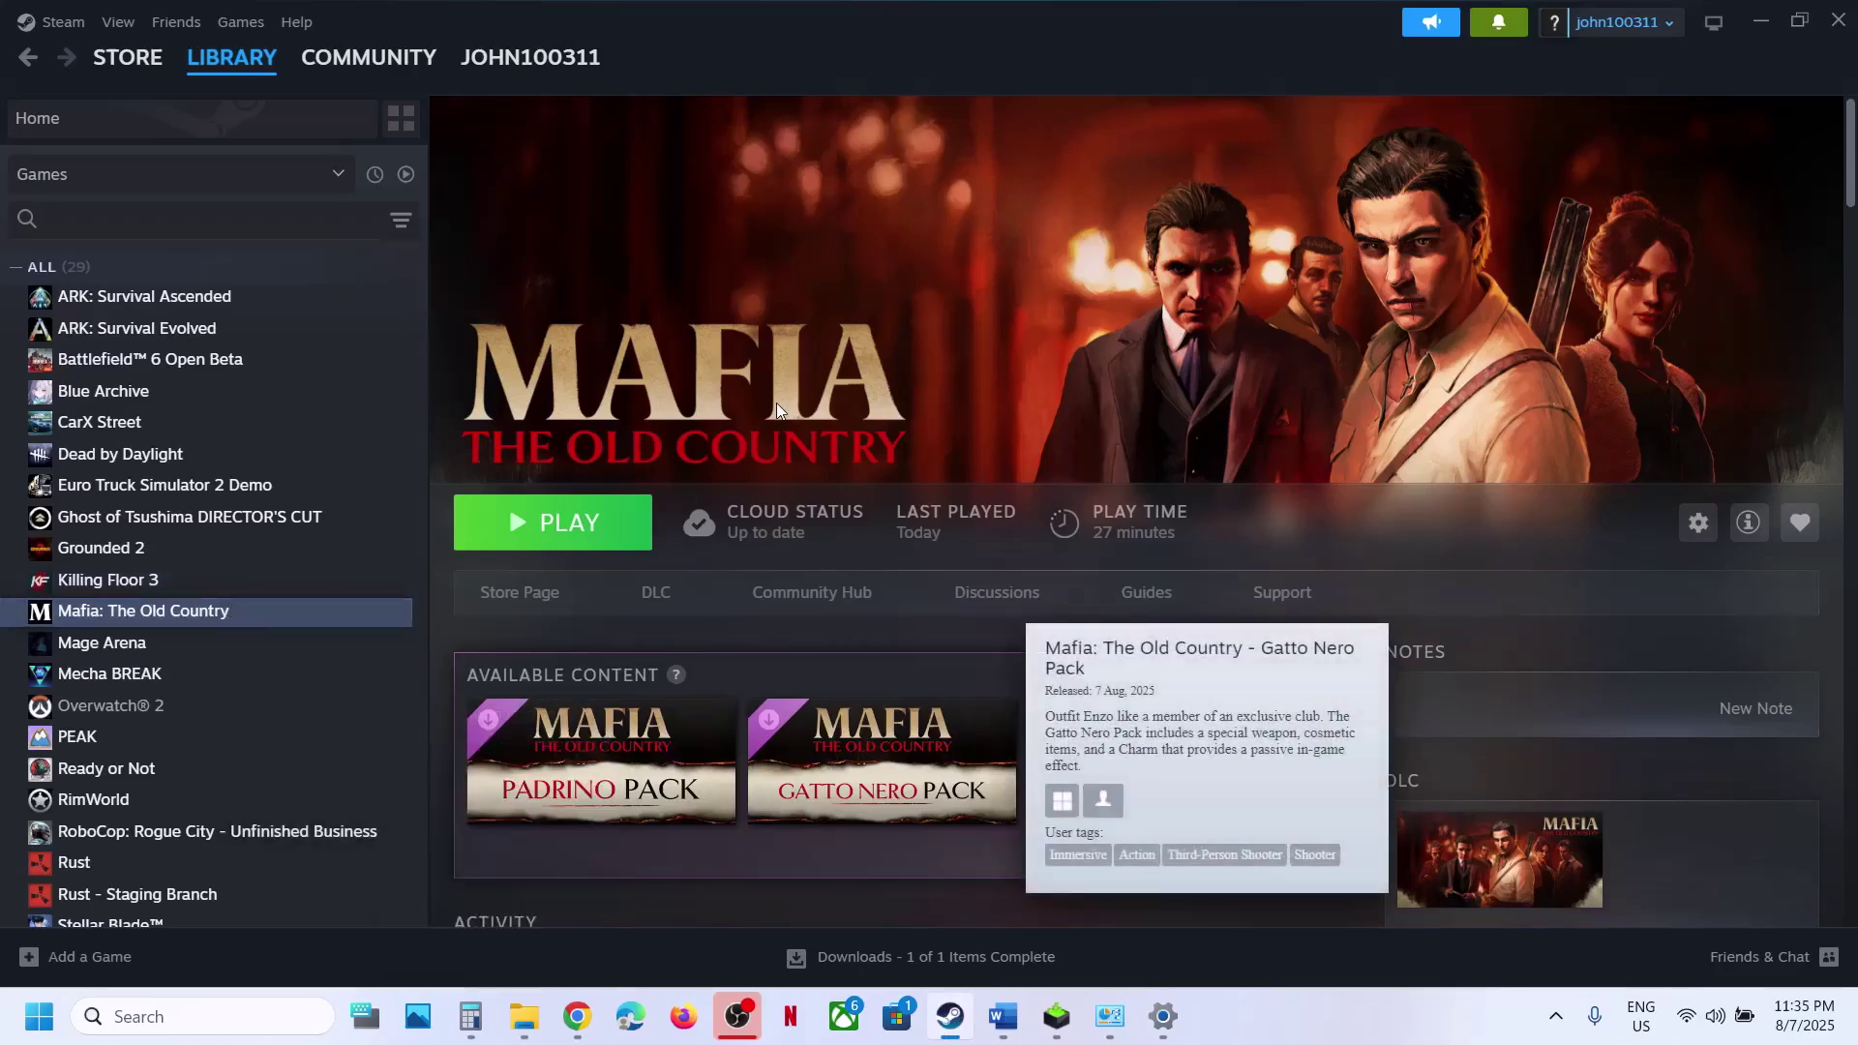
- Return to the Word note and highlight the rest of Step 16 on reinstalling to the C drive or another SSD
left_click(1004, 1016)
left_click(948, 764)
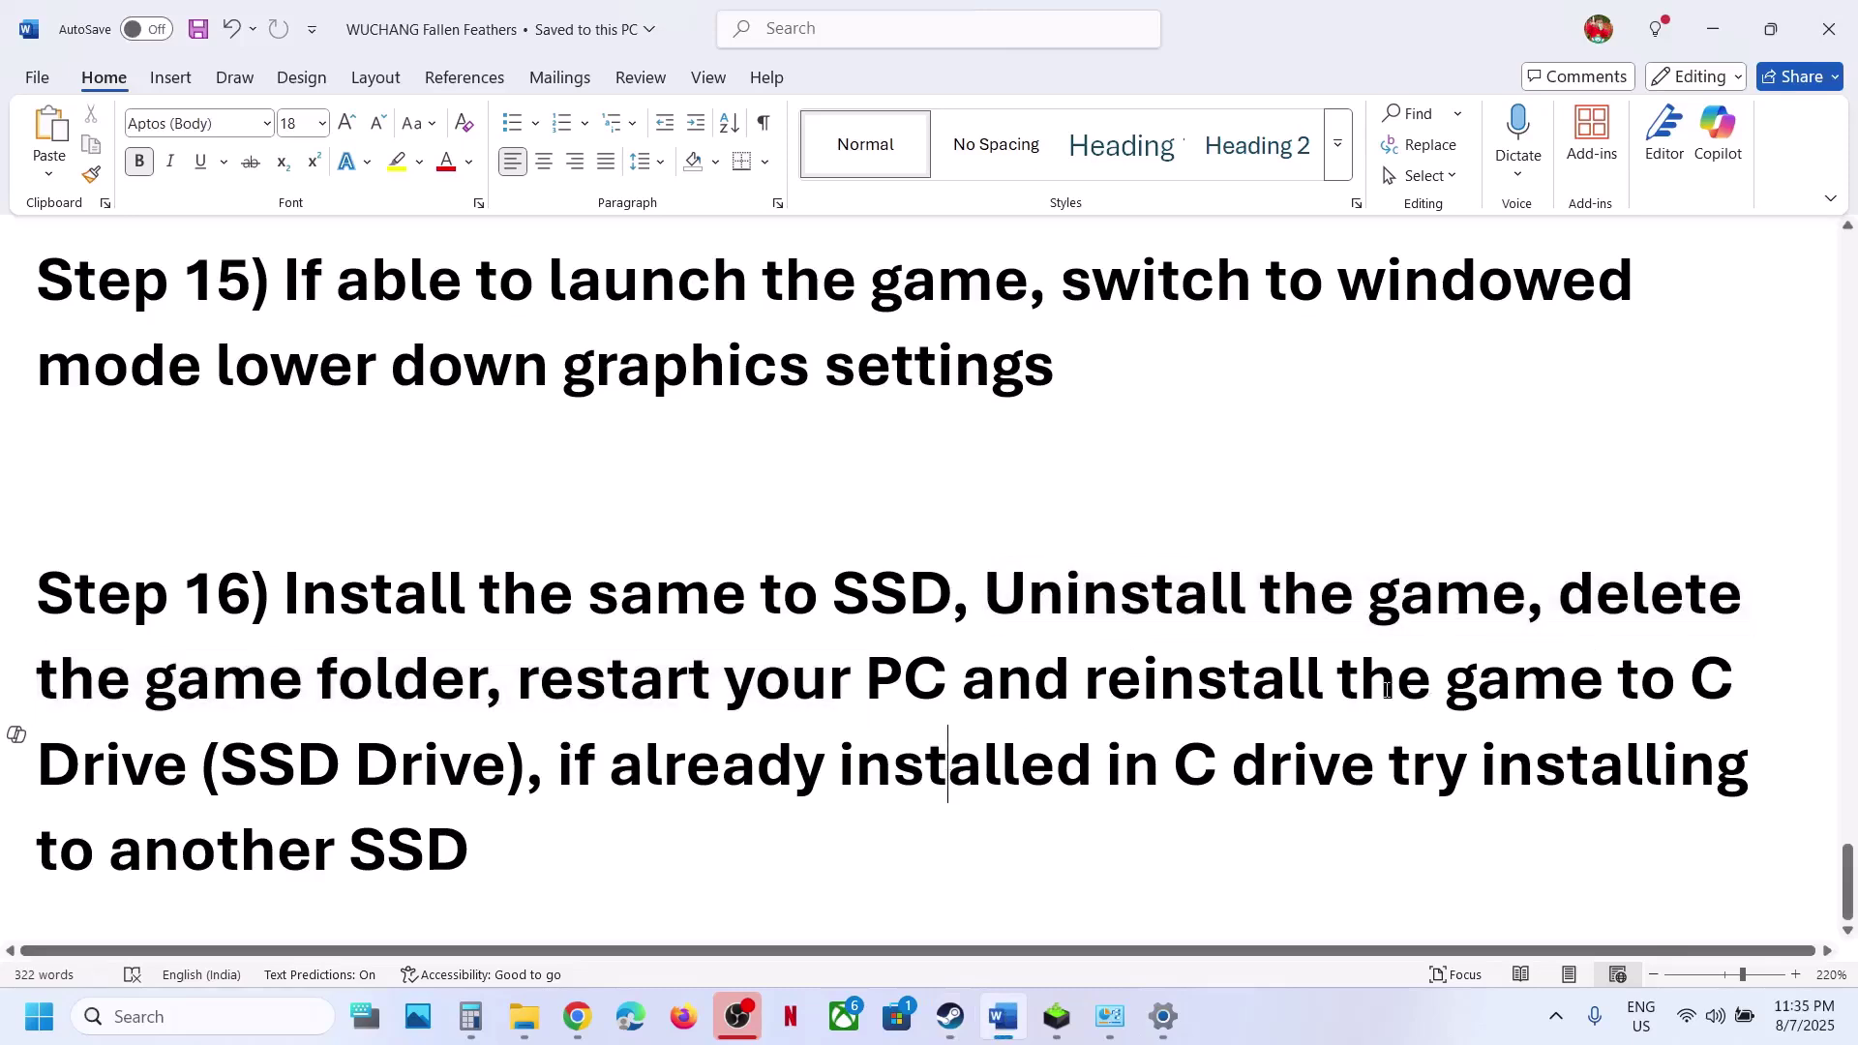
left_click_drag(1149, 678, 518, 754)
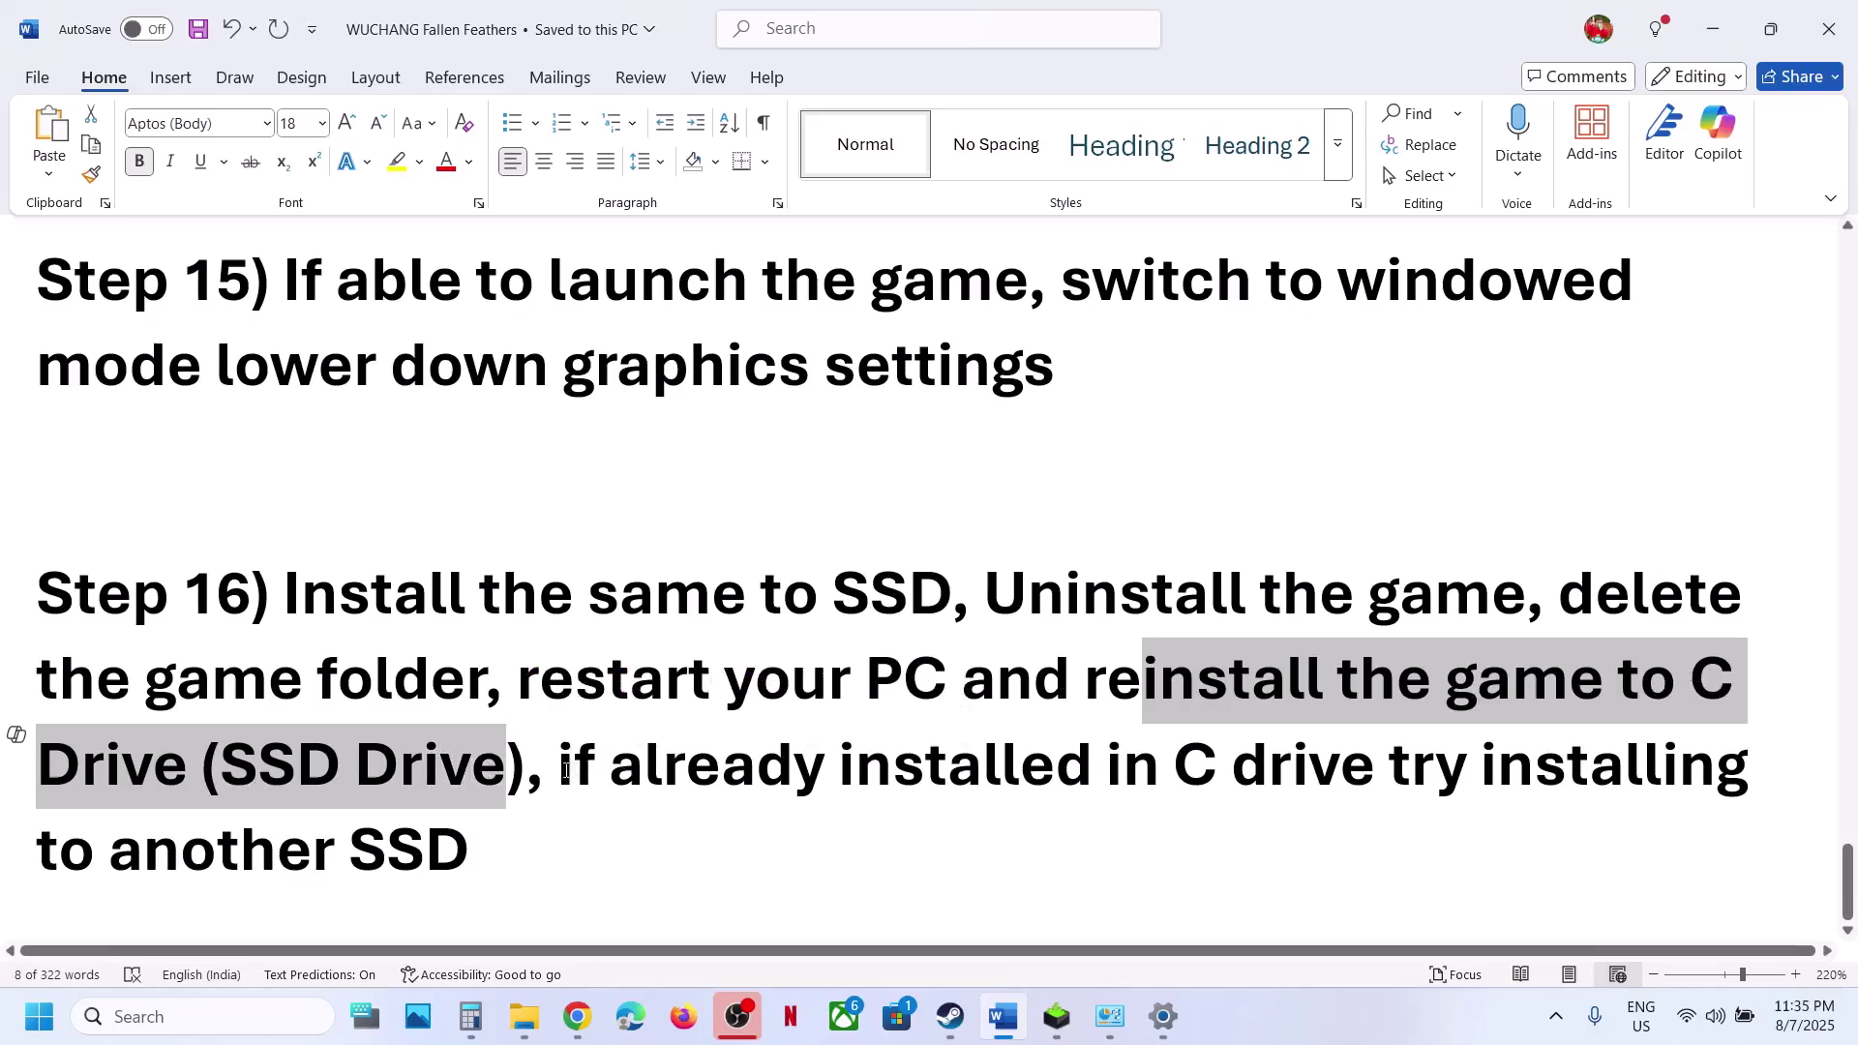
mouse_move(560, 769)
left_mouse_down()
mouse_move(1106, 764)
mouse_move(497, 848)
mouse_move(601, 764)
mouse_move(560, 764)
left_mouse_up()
left_click(497, 848)
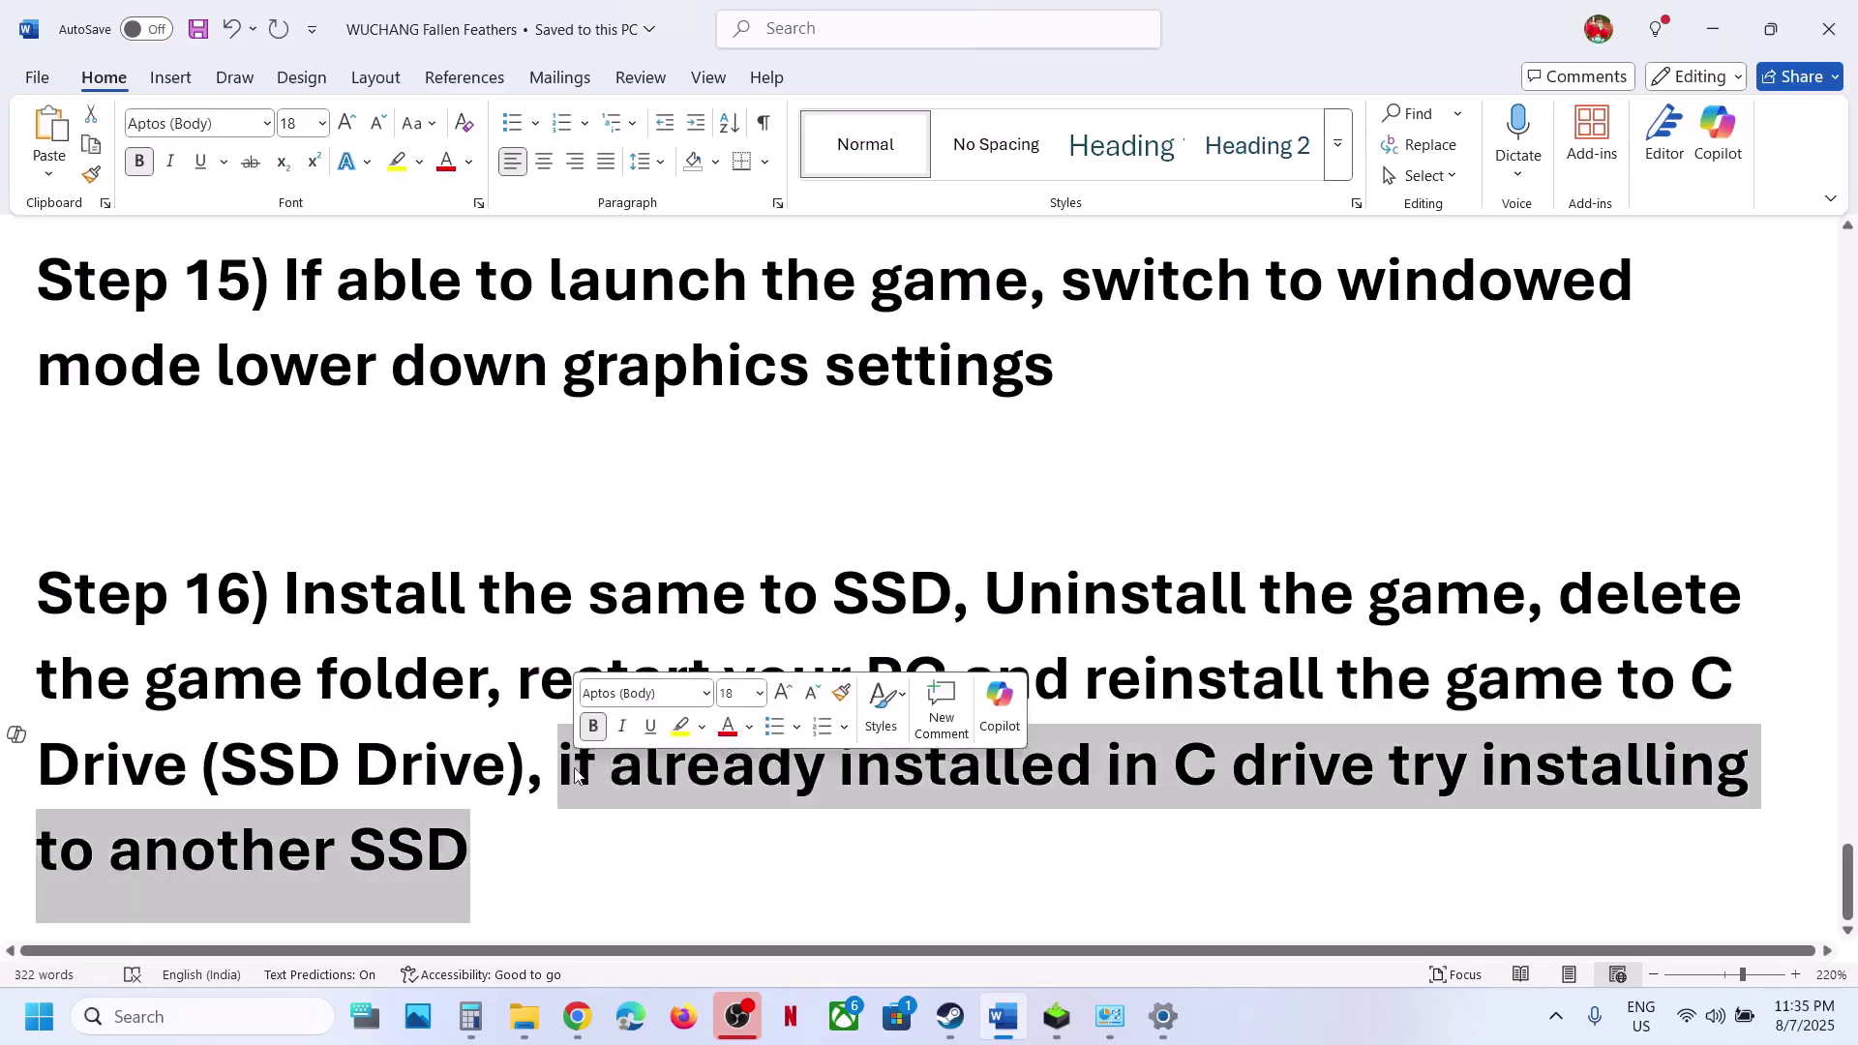